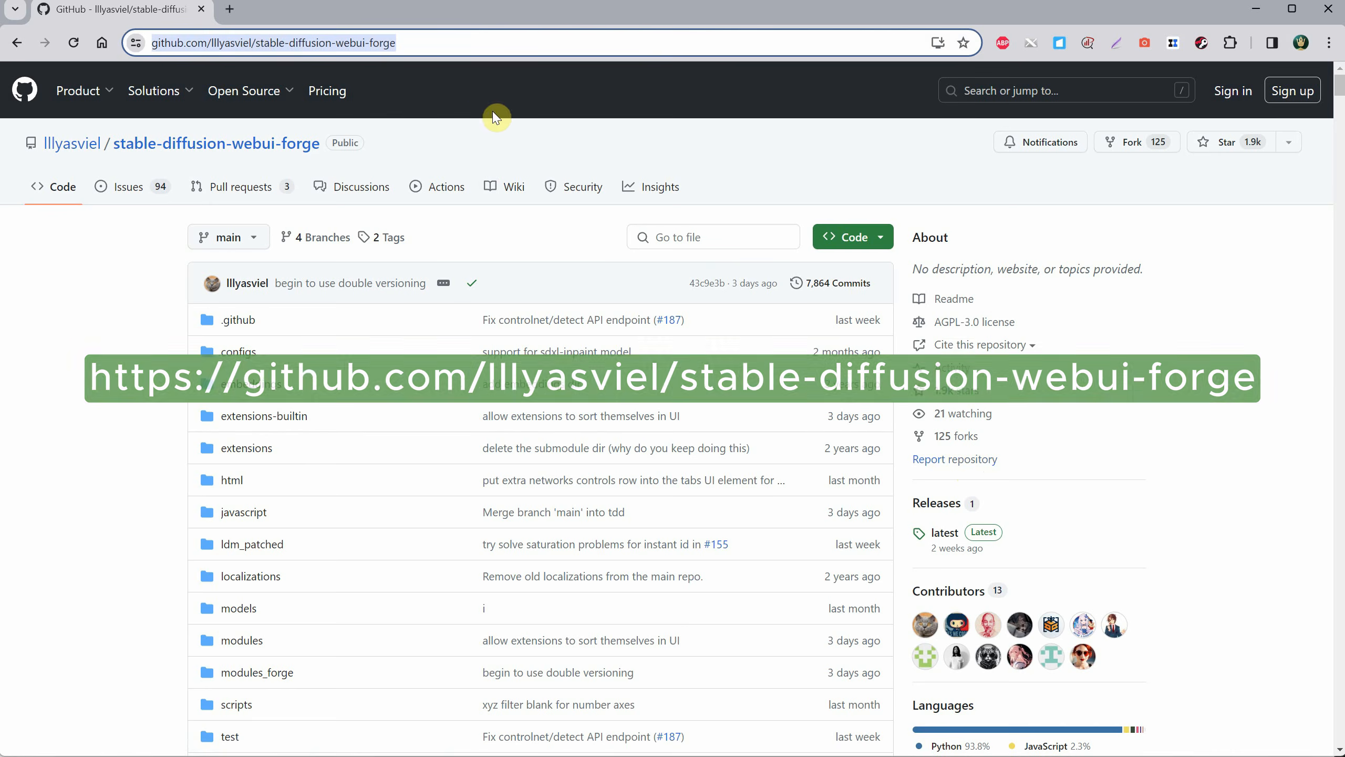
Read the README's expected speed-ups for GPUs with 8GB, 6GB and 24GB of VRAM.
{"action": "left_click", "coordinate": [477, 126]}
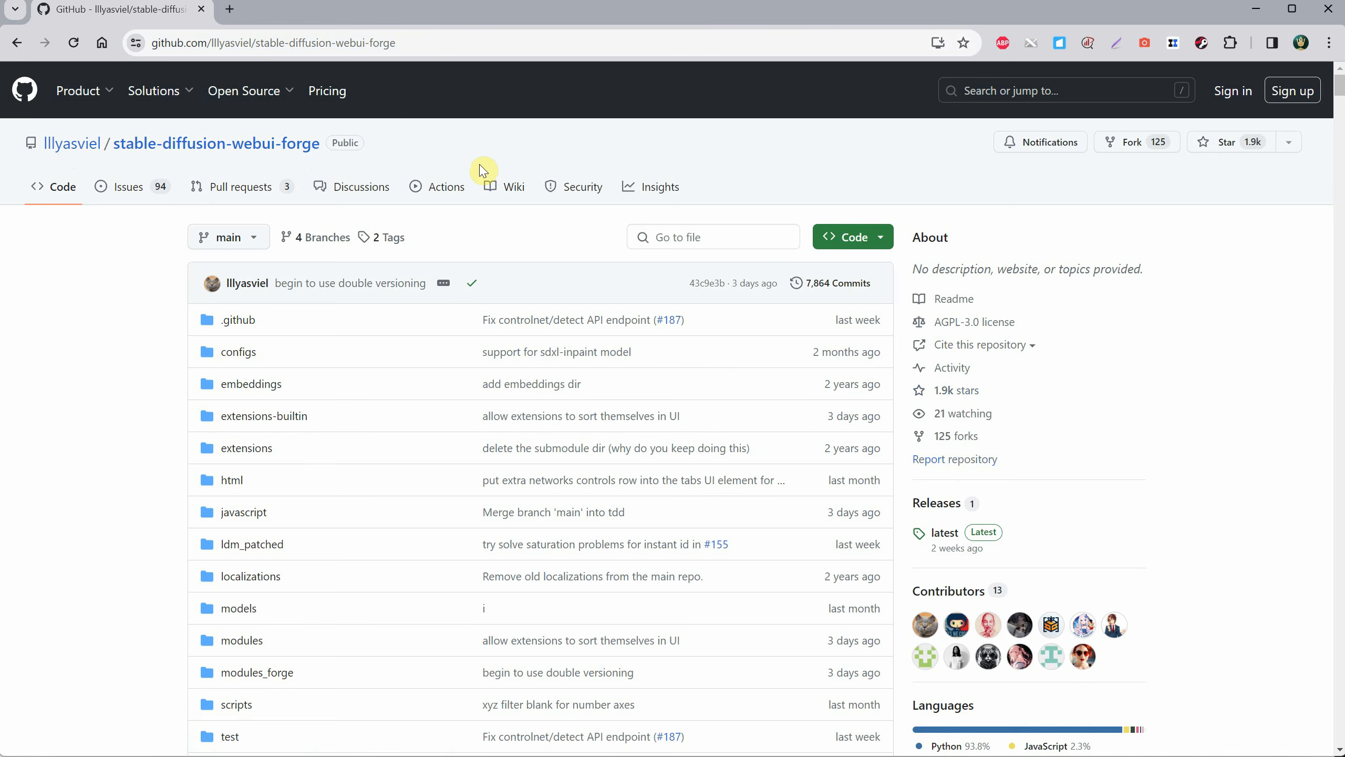
{"action": "scroll", "coordinate": [699, 232], "scroll_direction": "down", "scroll_amount": 20}
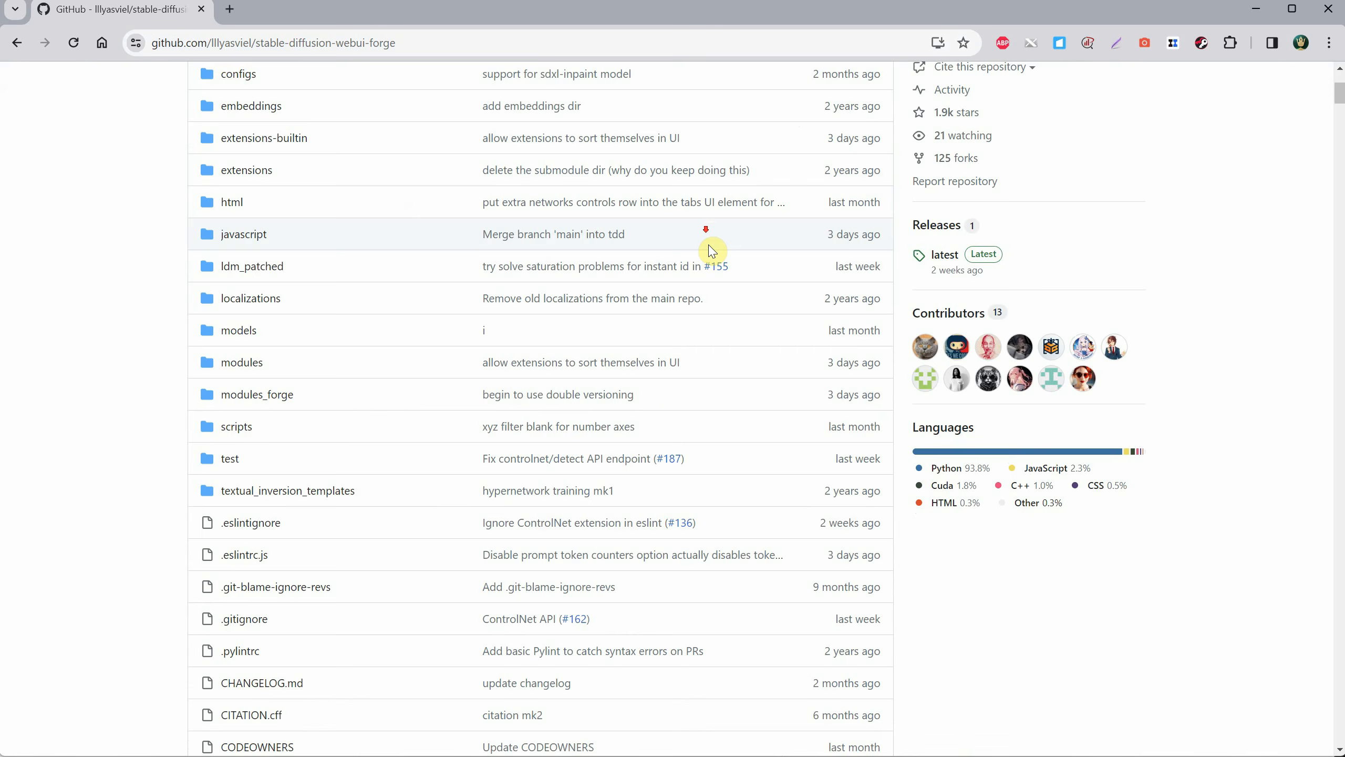
{"action": "scroll", "coordinate": [761, 260], "scroll_direction": "down", "scroll_amount": 5}
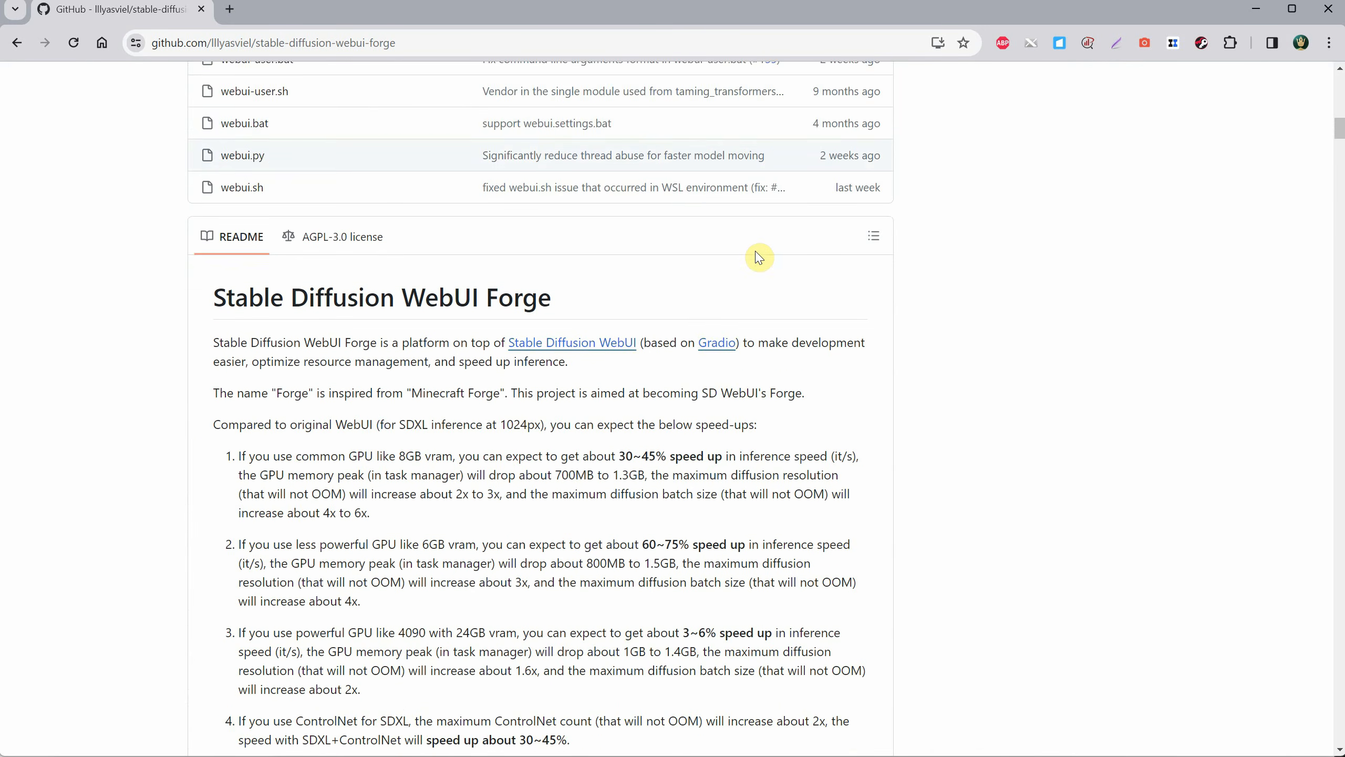
{"action": "left_click_drag", "start_coordinate": [395, 325], "coordinate": [432, 324]}
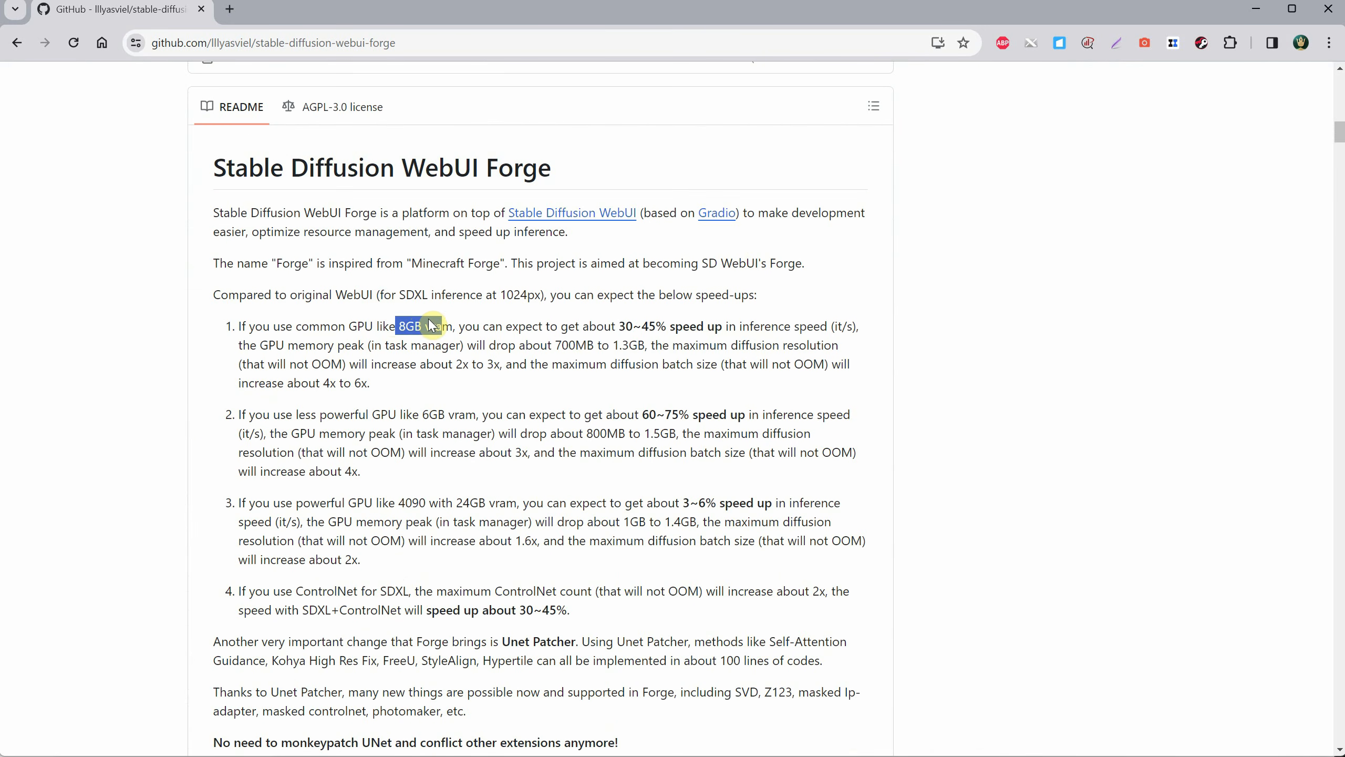
{"action": "left_click_drag", "start_coordinate": [619, 326], "coordinate": [667, 326]}
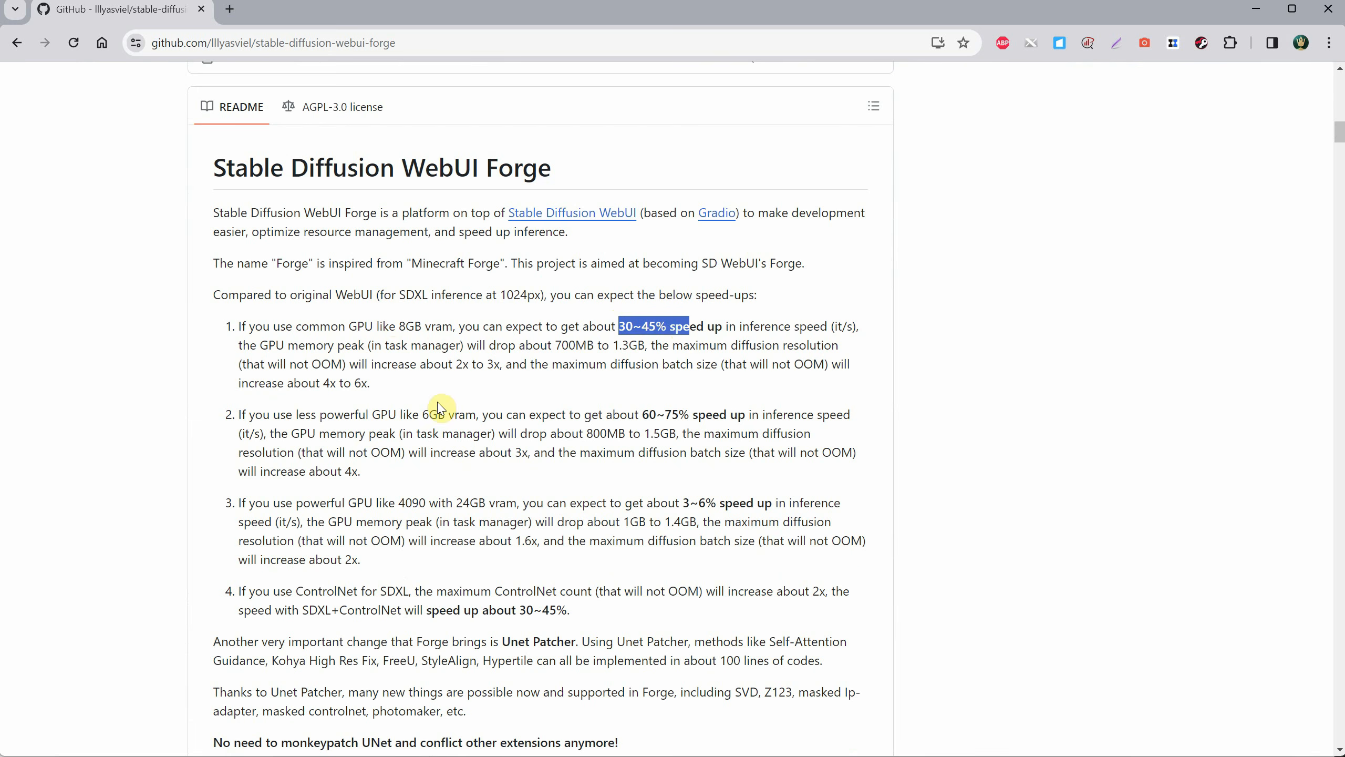
{"action": "left_click_drag", "start_coordinate": [420, 415], "coordinate": [495, 414]}
{"action": "left_click_drag", "start_coordinate": [640, 414], "coordinate": [698, 416]}
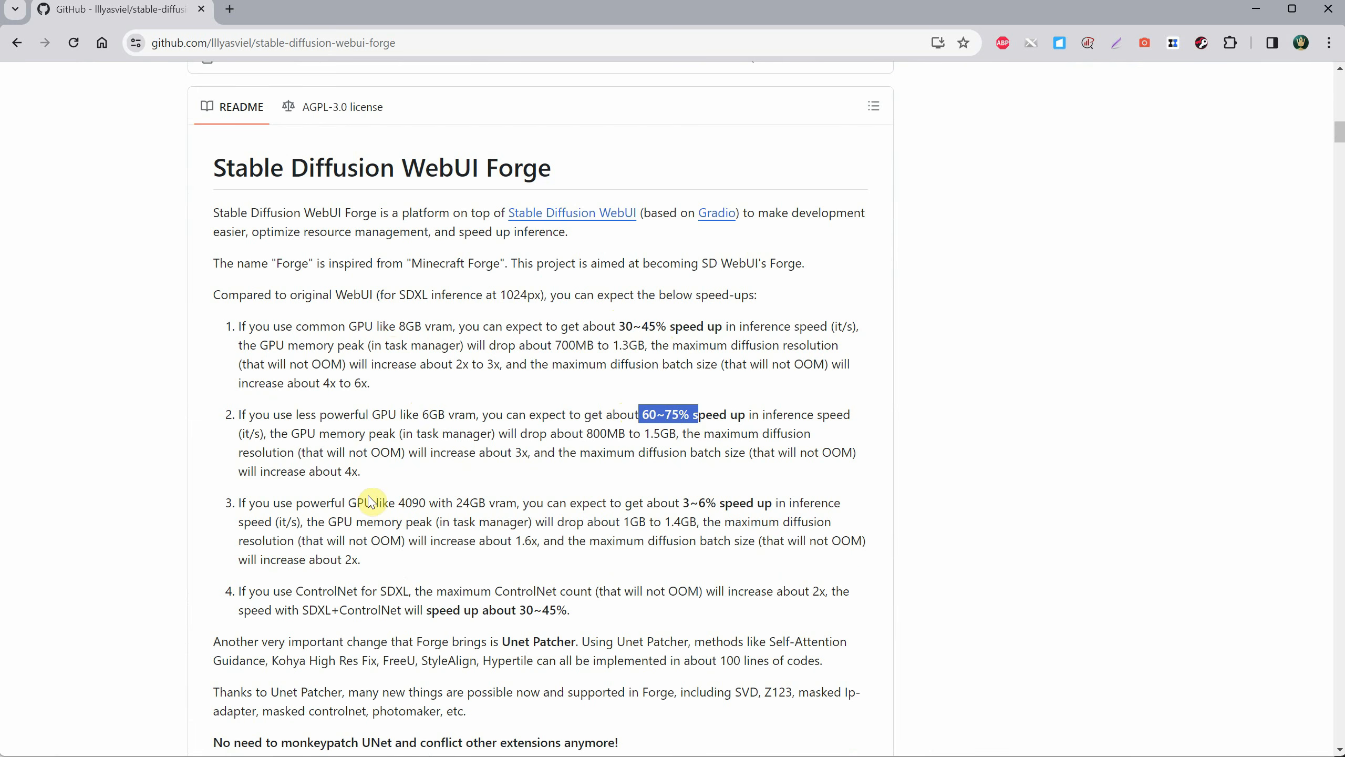
{"action": "left_click_drag", "start_coordinate": [454, 500], "coordinate": [548, 514]}
{"action": "left_click", "coordinate": [707, 516]}
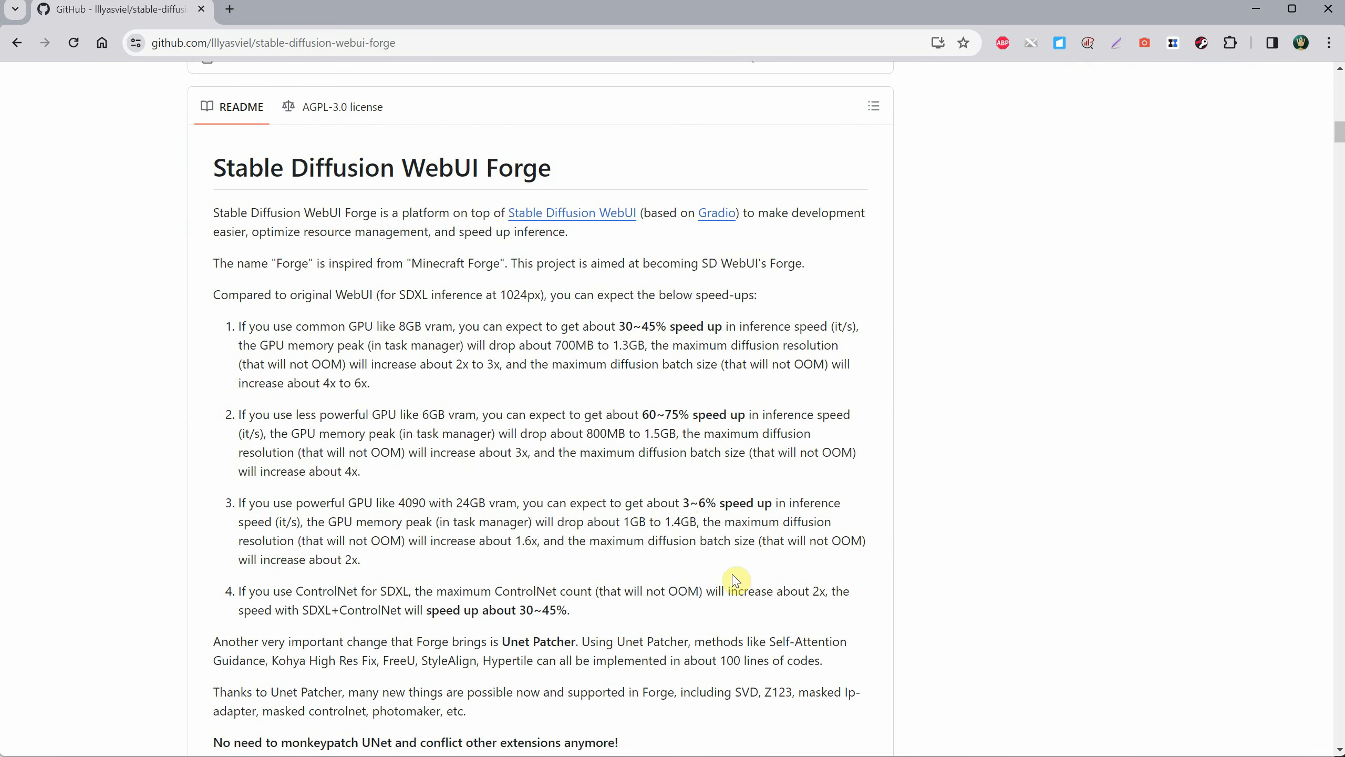
{"action": "scroll", "coordinate": [716, 433], "scroll_direction": "down", "scroll_amount": 4}
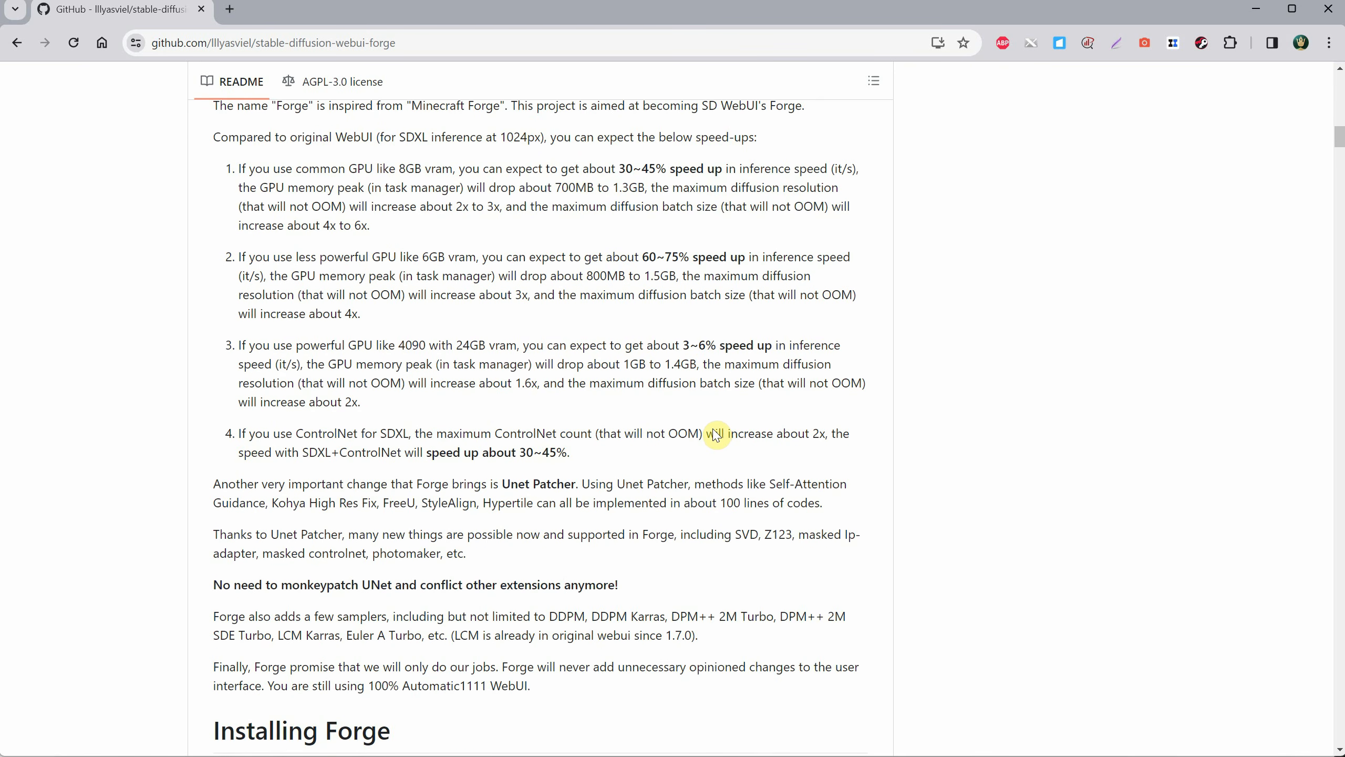
Download the one-click installation package webui_forge_cu121_torch21.7z into a new folder named Forge on Local Disk (D:).
{"action": "scroll", "coordinate": [715, 433], "scroll_direction": "down", "scroll_amount": 9}
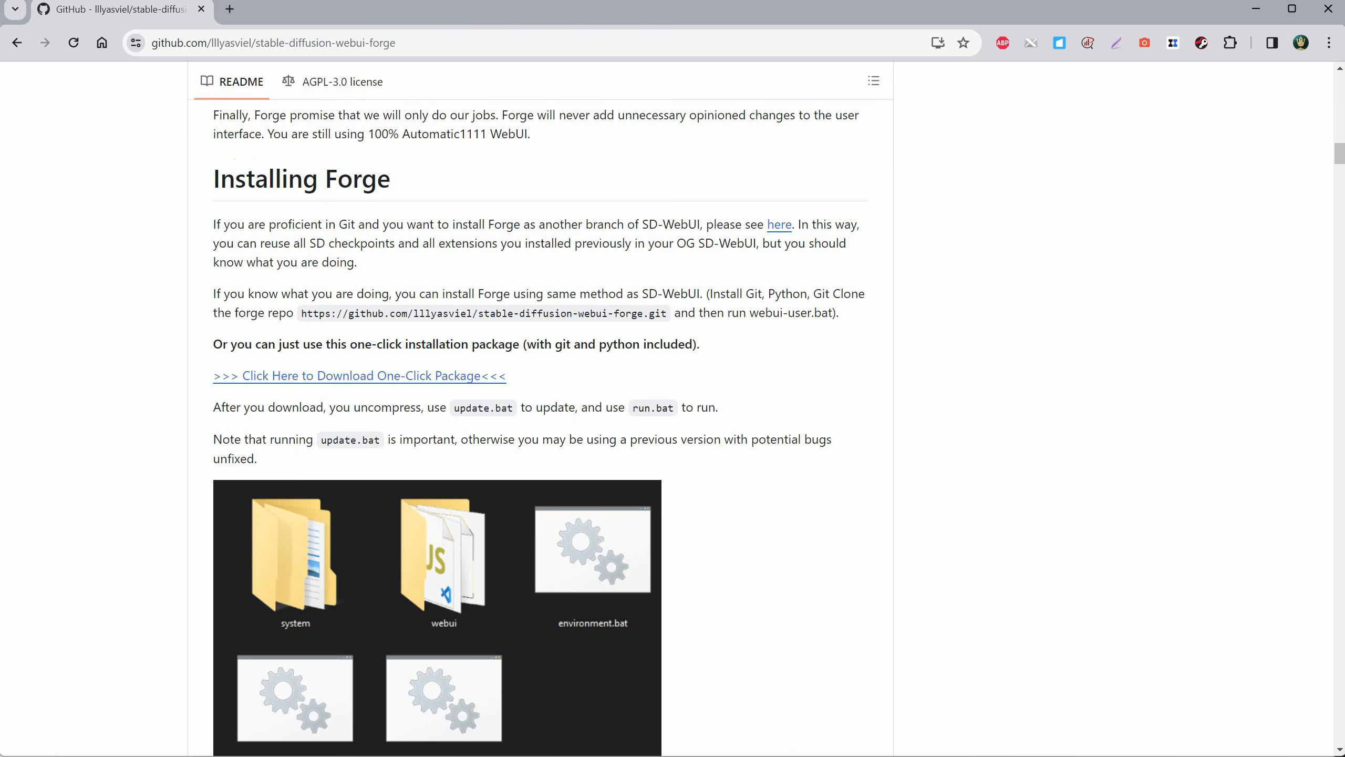
{"action": "left_click", "coordinate": [436, 377]}
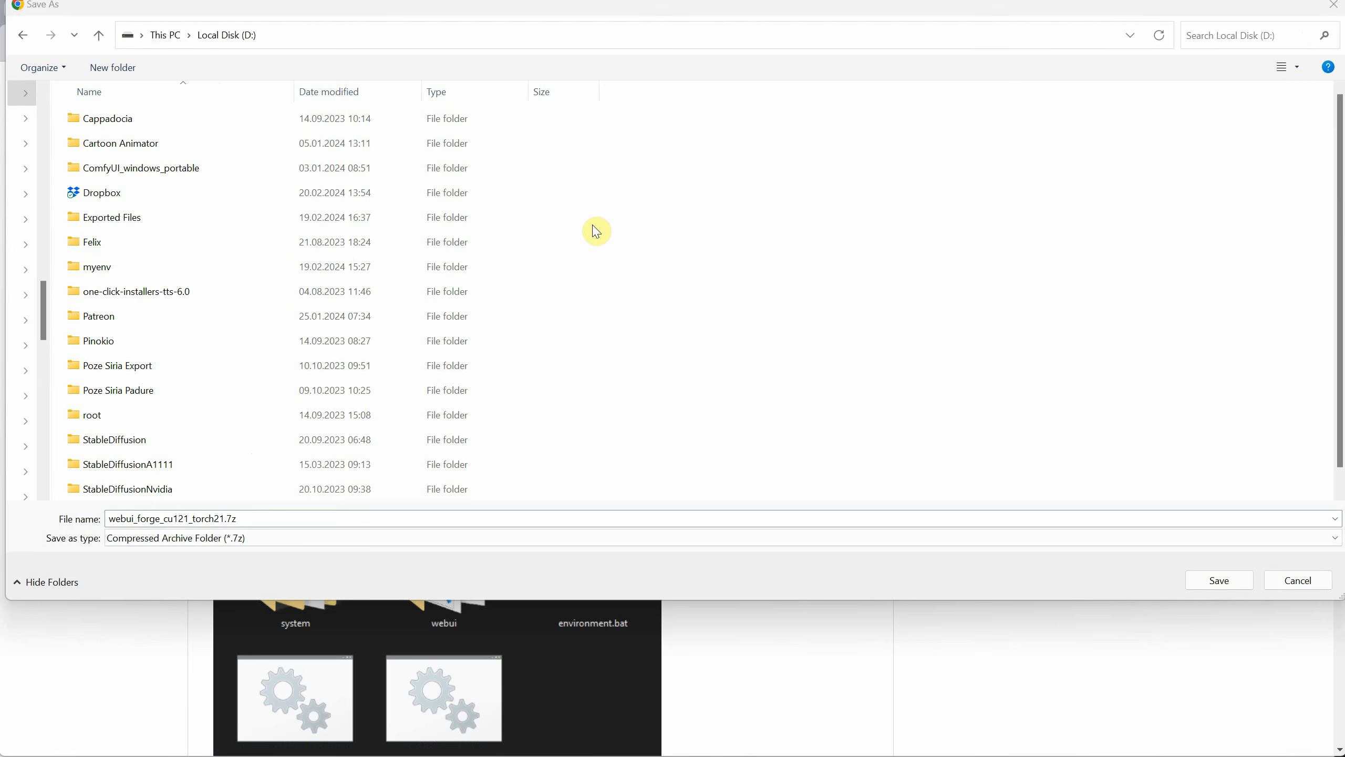
{"action": "right_click", "coordinate": [688, 251]}
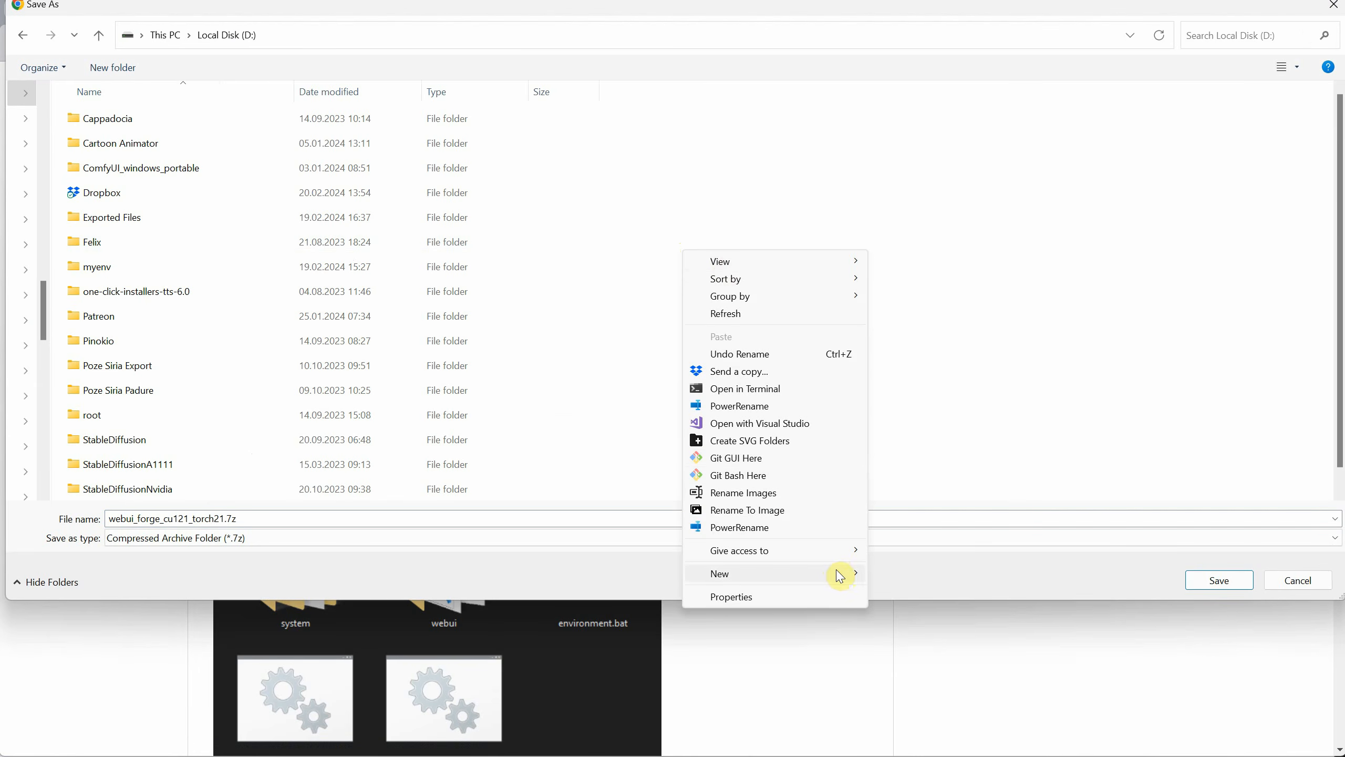
{"action": "mouse_move", "coordinate": [839, 576]}
{"action": "left_click", "coordinate": [890, 575]}
{"action": "type", "text": "F"}
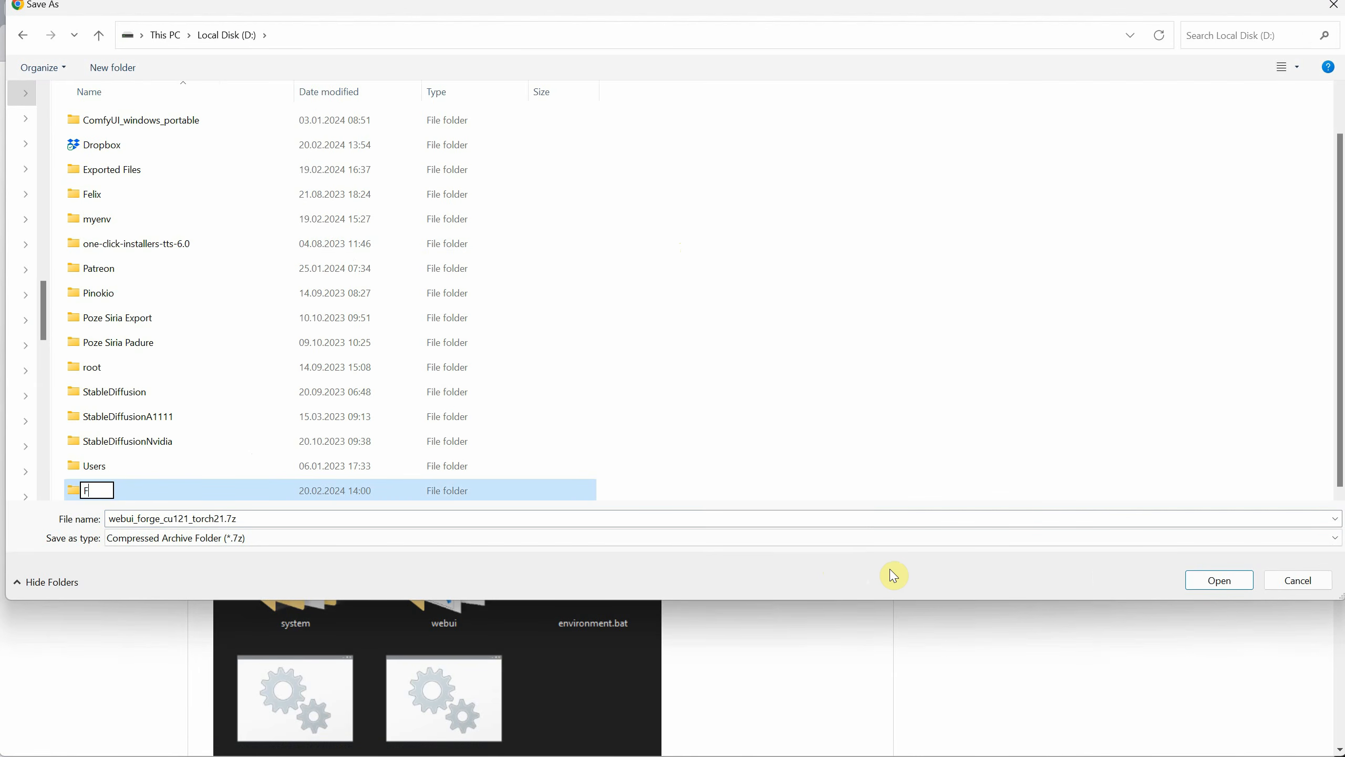
{"action": "type", "text": "orge"}
{"action": "key", "text": "Return"}
{"action": "key", "text": "Return"}
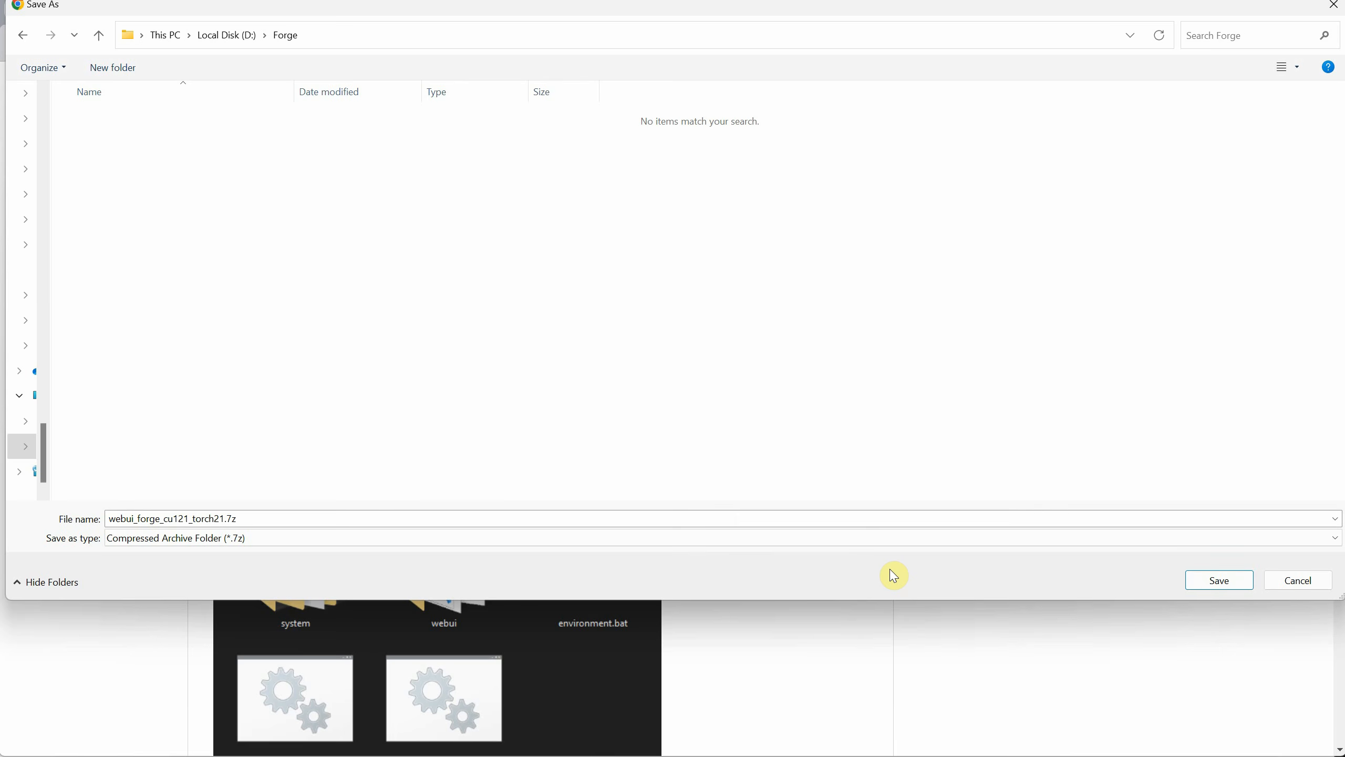
{"action": "left_click", "coordinate": [1219, 579]}
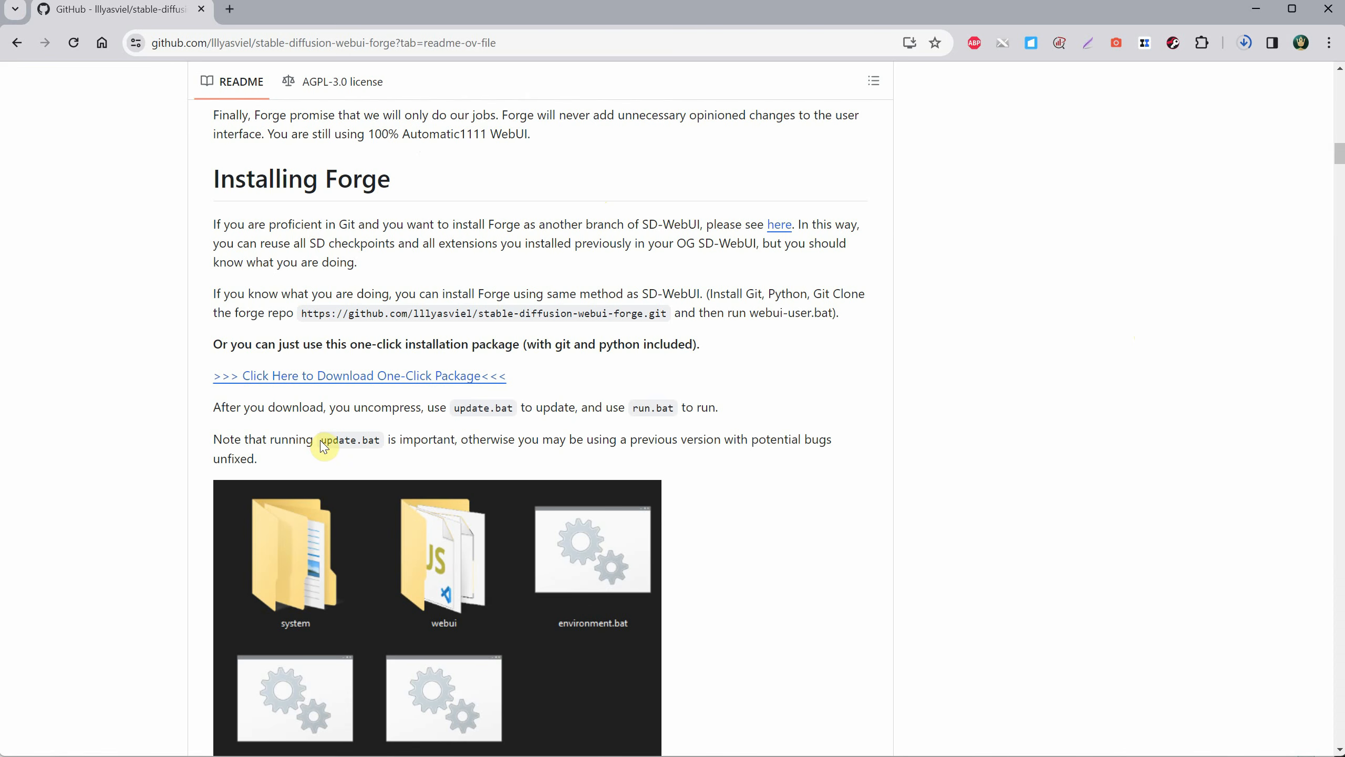
Review the README's notes on update.bat and run.bat and its comparison screenshots.
{"action": "left_click_drag", "start_coordinate": [322, 440], "coordinate": [380, 440]}
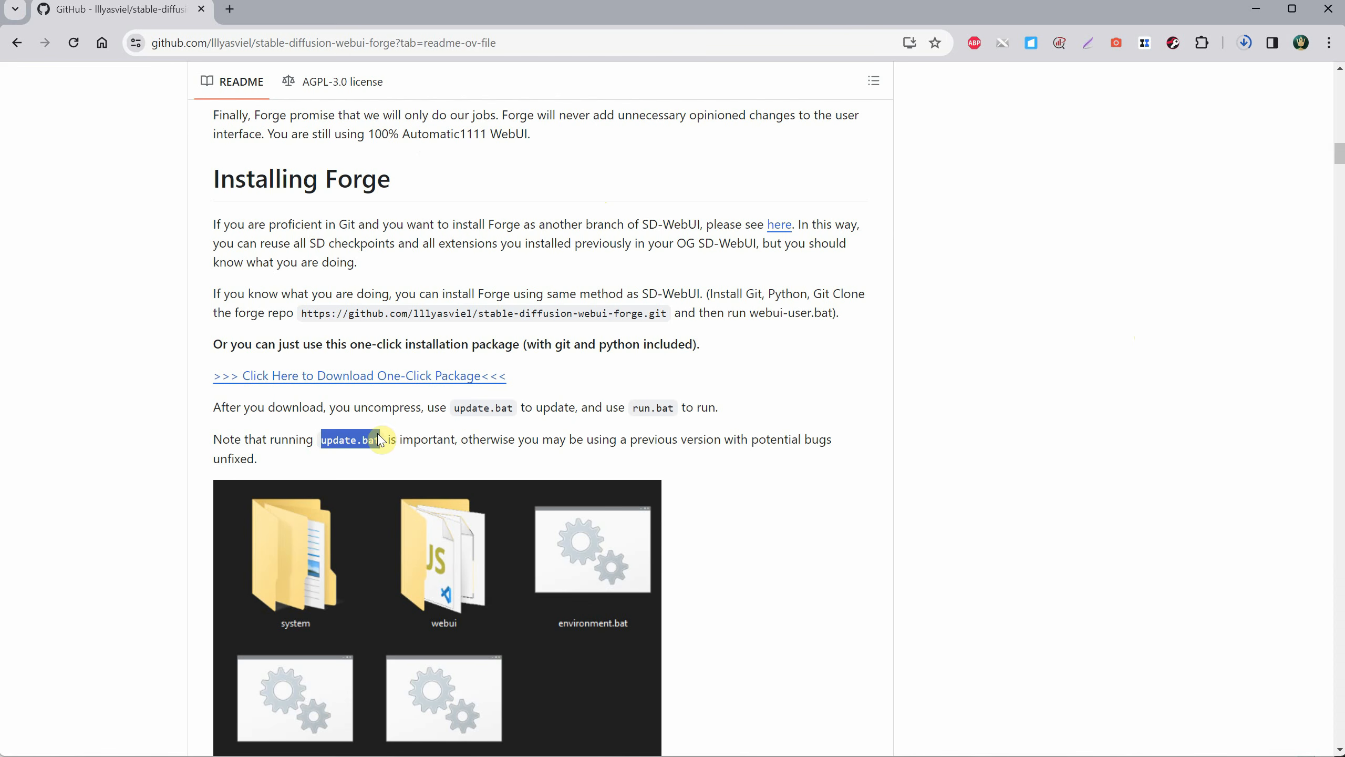
{"action": "left_click_drag", "start_coordinate": [632, 406], "coordinate": [696, 406]}
{"action": "left_click", "coordinate": [772, 427]}
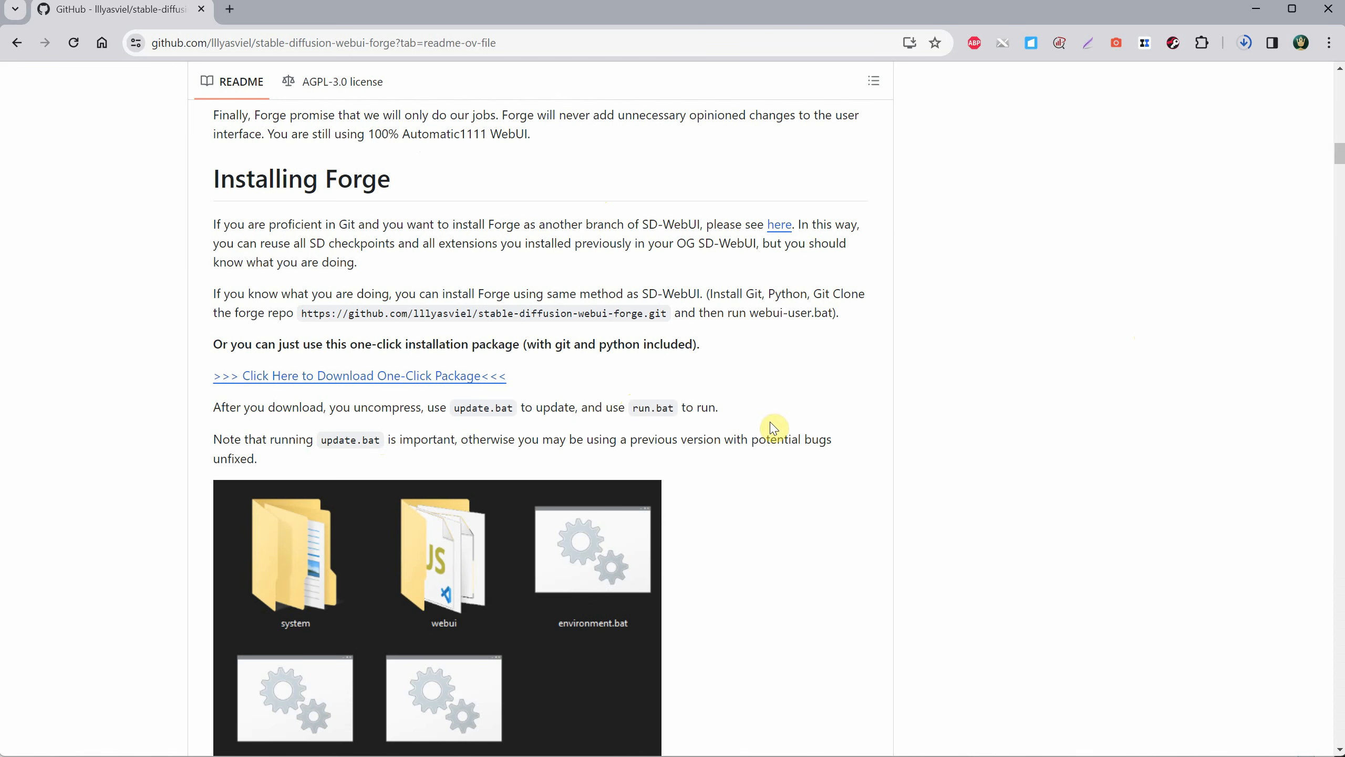
{"action": "left_click_drag", "start_coordinate": [455, 407], "coordinate": [519, 405]}
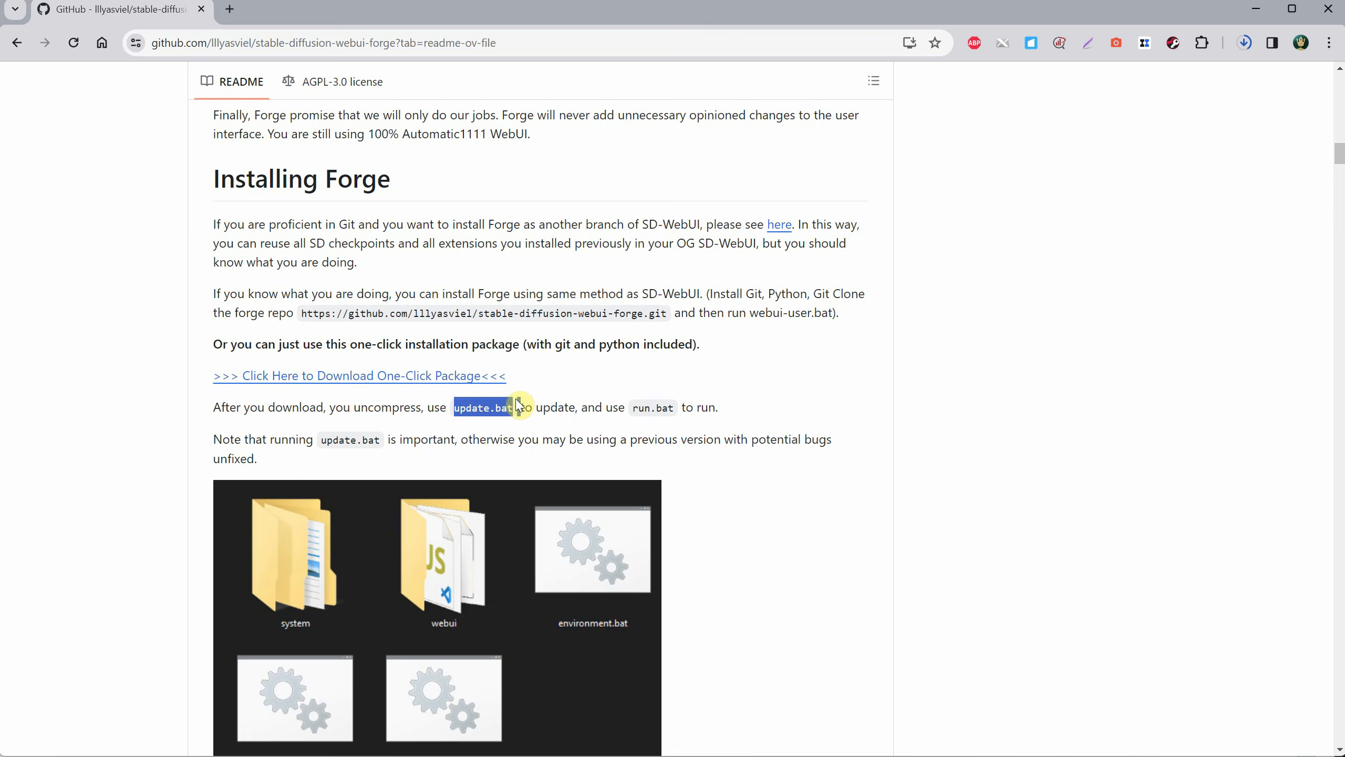
{"action": "left_click", "coordinate": [781, 306]}
{"action": "scroll", "coordinate": [954, 408], "scroll_direction": "down", "scroll_amount": 7}
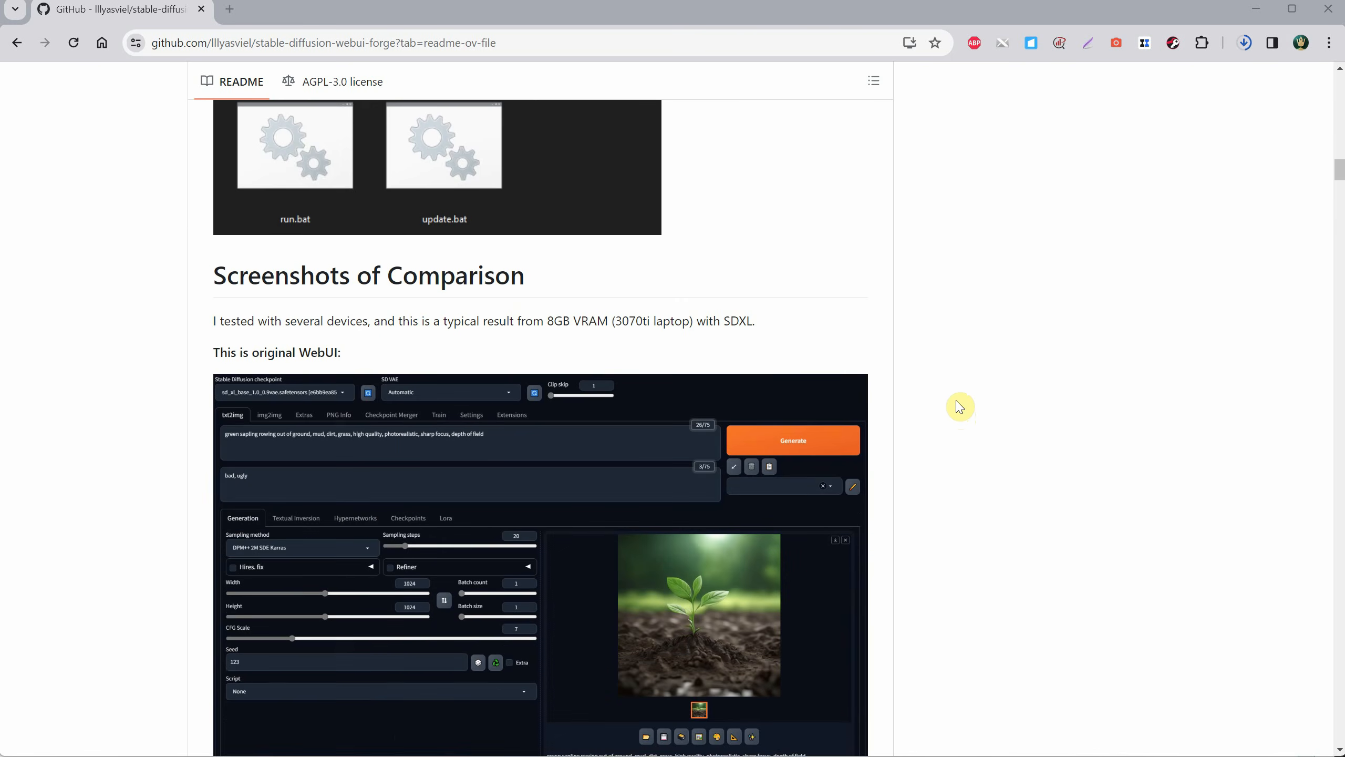
{"action": "scroll", "coordinate": [959, 407], "scroll_direction": "down", "scroll_amount": 1}
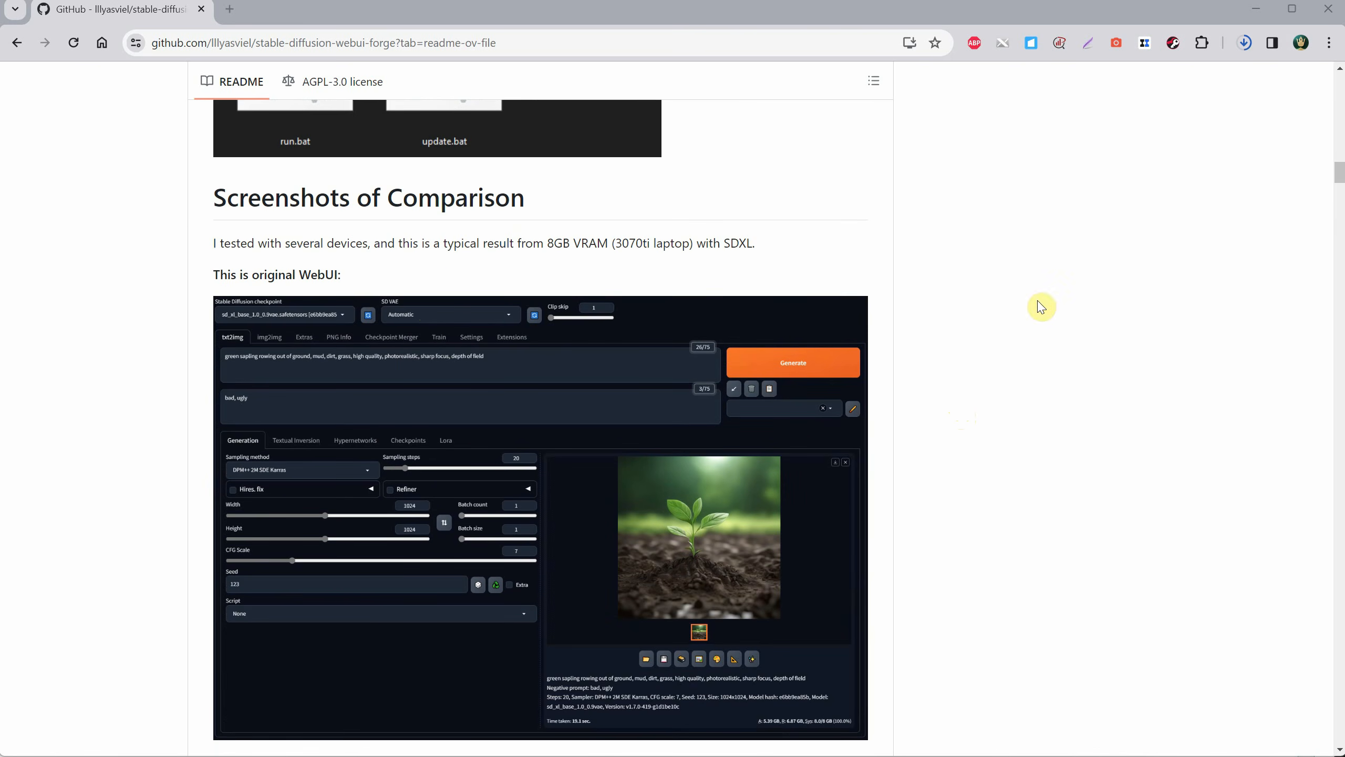
{"action": "scroll", "coordinate": [862, 349], "scroll_direction": "down", "scroll_amount": 6}
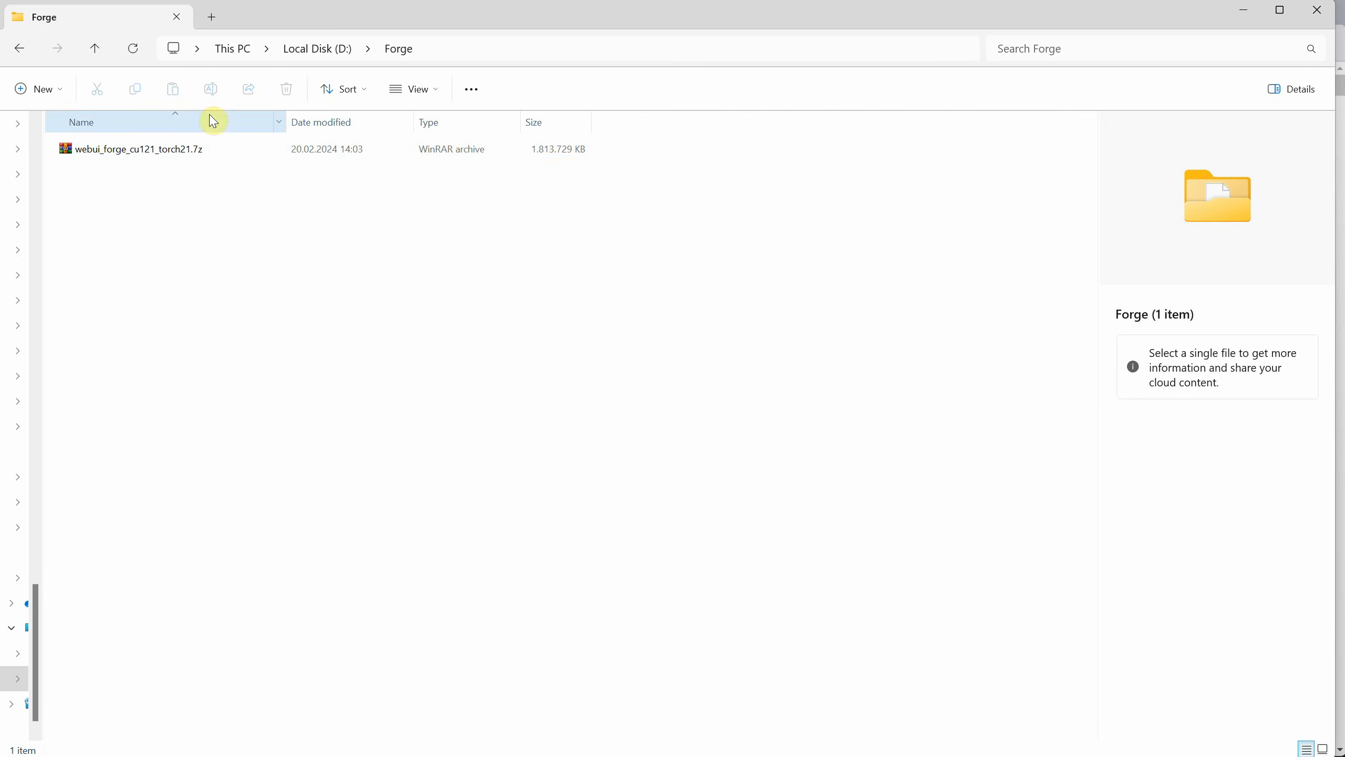
Extract the webui_forge_cu121_torch21.7z archive with WinRAR directly into the Forge folder.
{"action": "left_click", "coordinate": [149, 148]}
{"action": "right_click", "coordinate": [151, 150]}
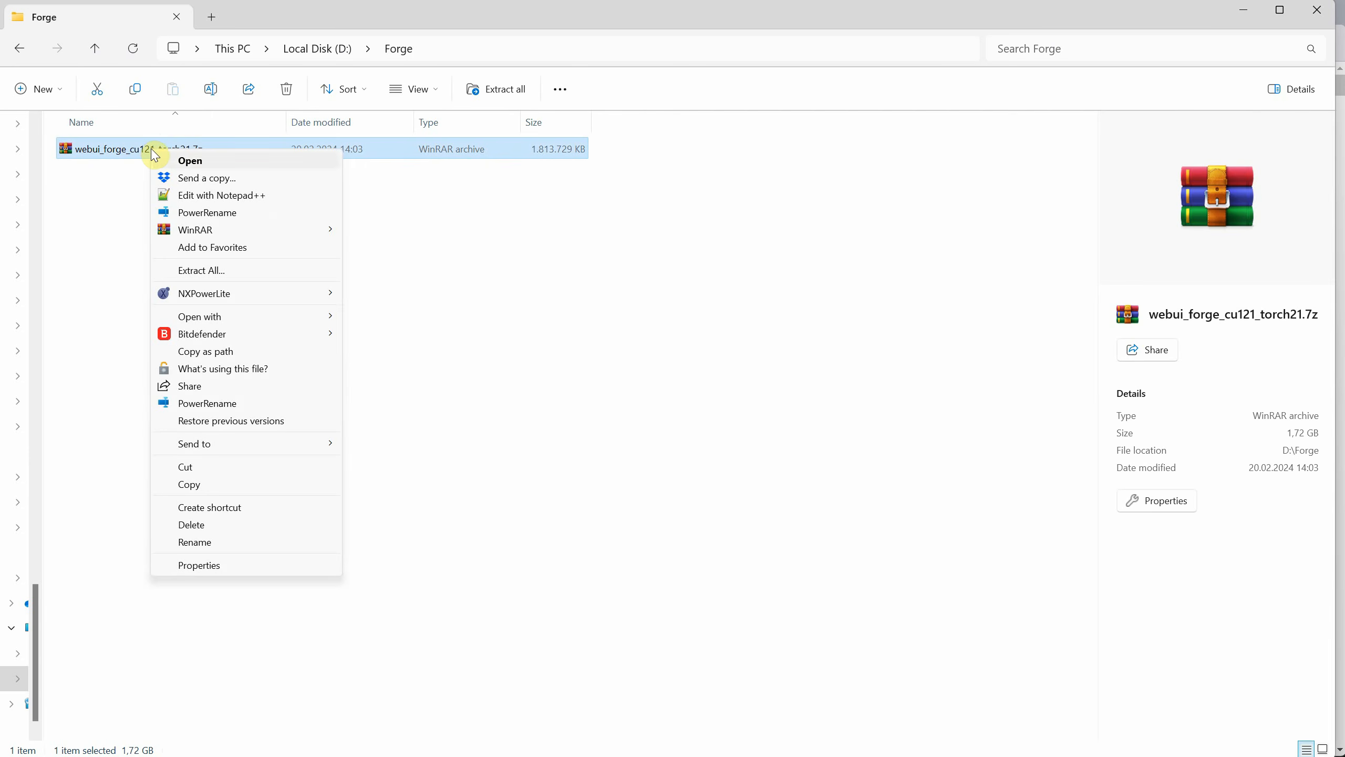
{"action": "mouse_move", "coordinate": [261, 231]}
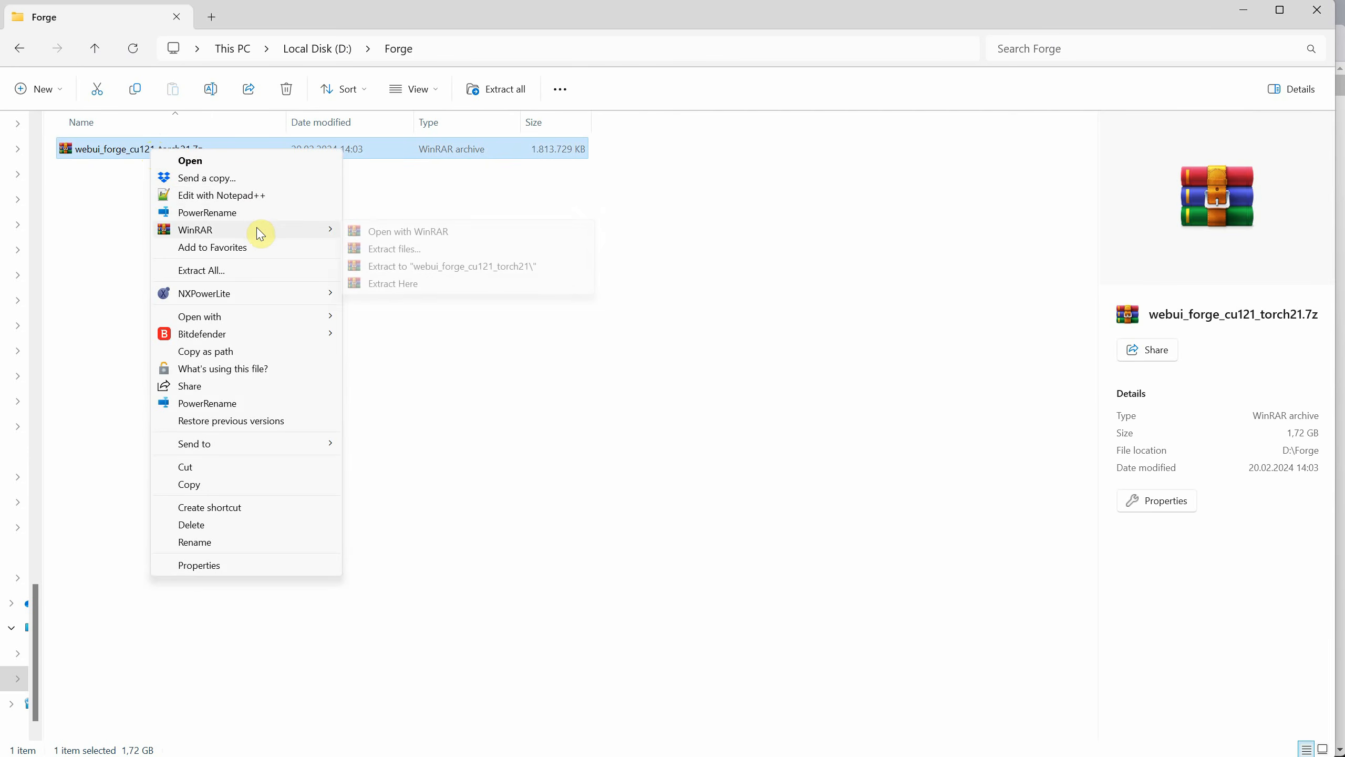
{"action": "left_click", "coordinate": [388, 284]}
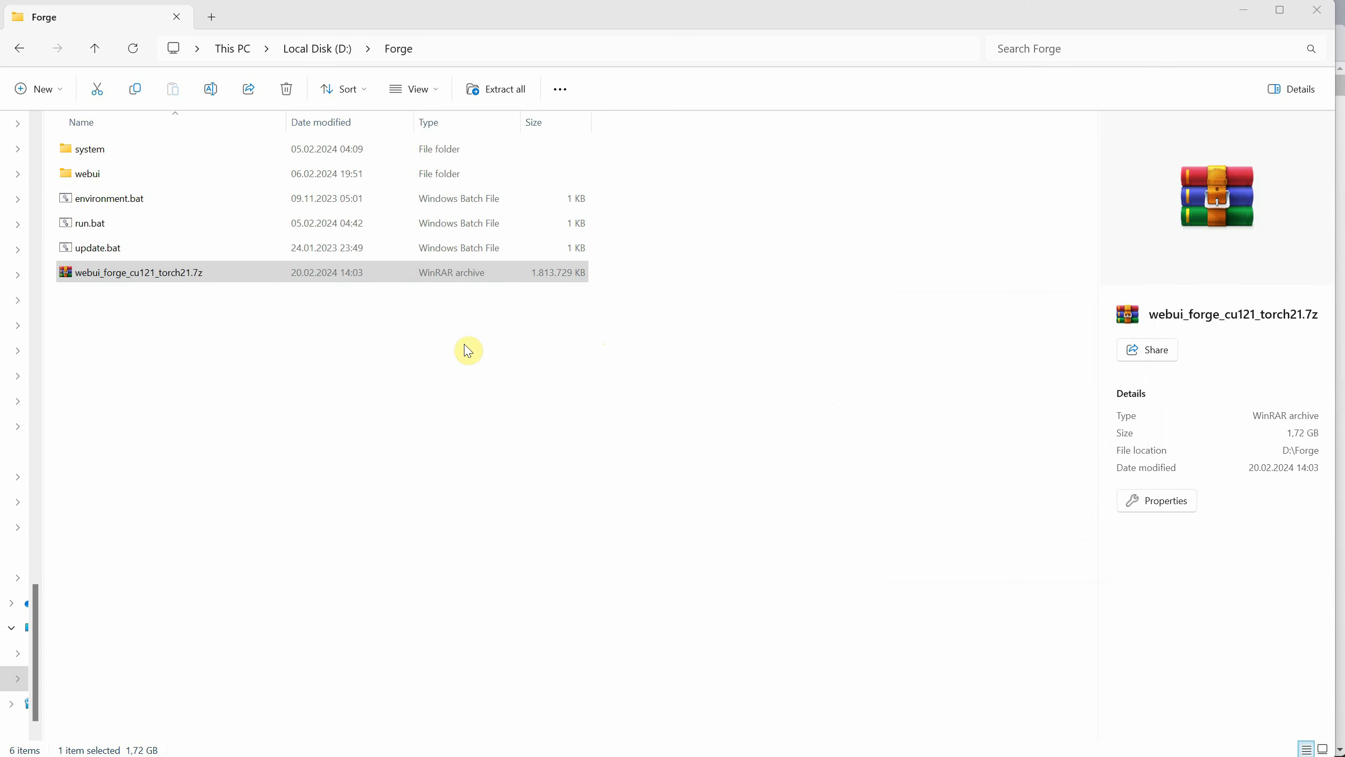
Delete the webui_forge_cu121_torch21.7z archive from the Forge folder.
{"action": "left_click", "coordinate": [238, 379]}
{"action": "left_click", "coordinate": [164, 277]}
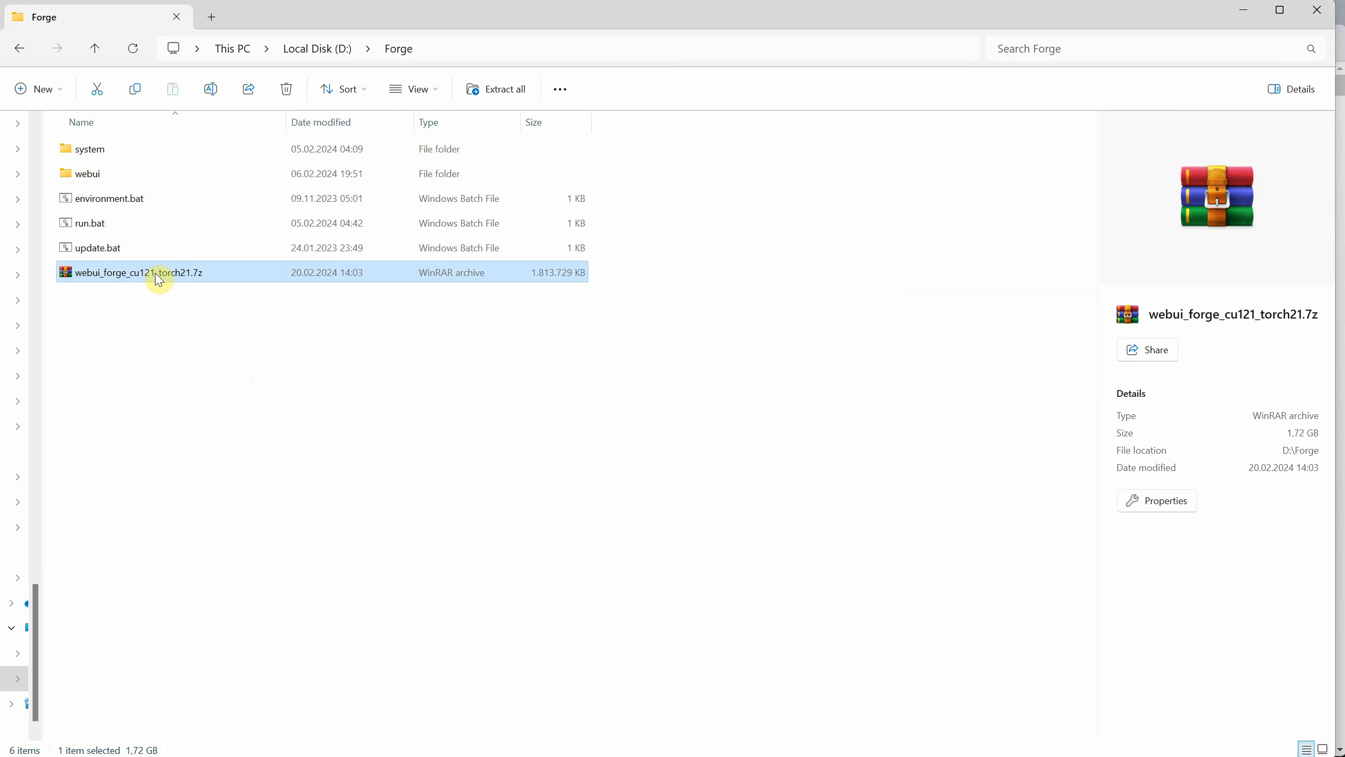
{"action": "key", "text": "Delete"}
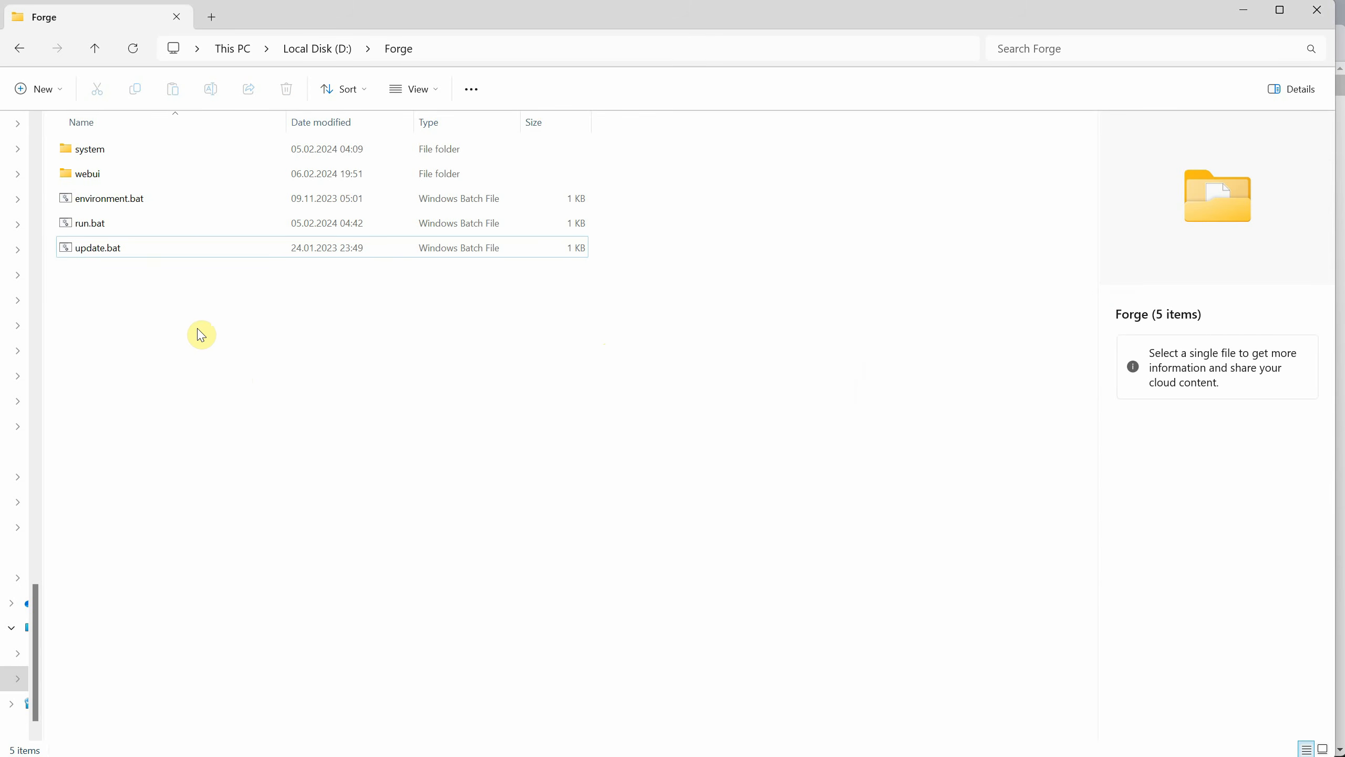
Run update.bat in the Forge folder, look through its output and close the finished console.
{"action": "left_click", "coordinate": [96, 252]}
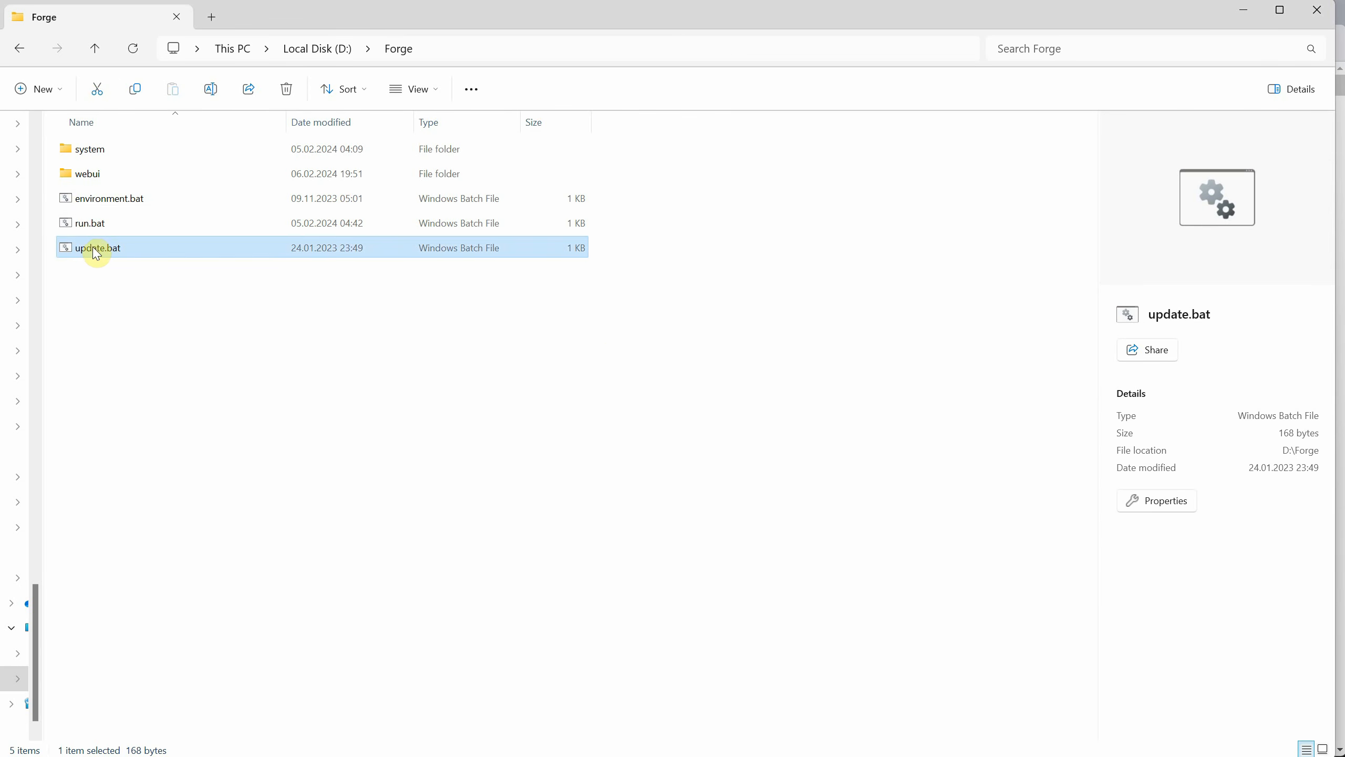
{"action": "double_click", "coordinate": [94, 254]}
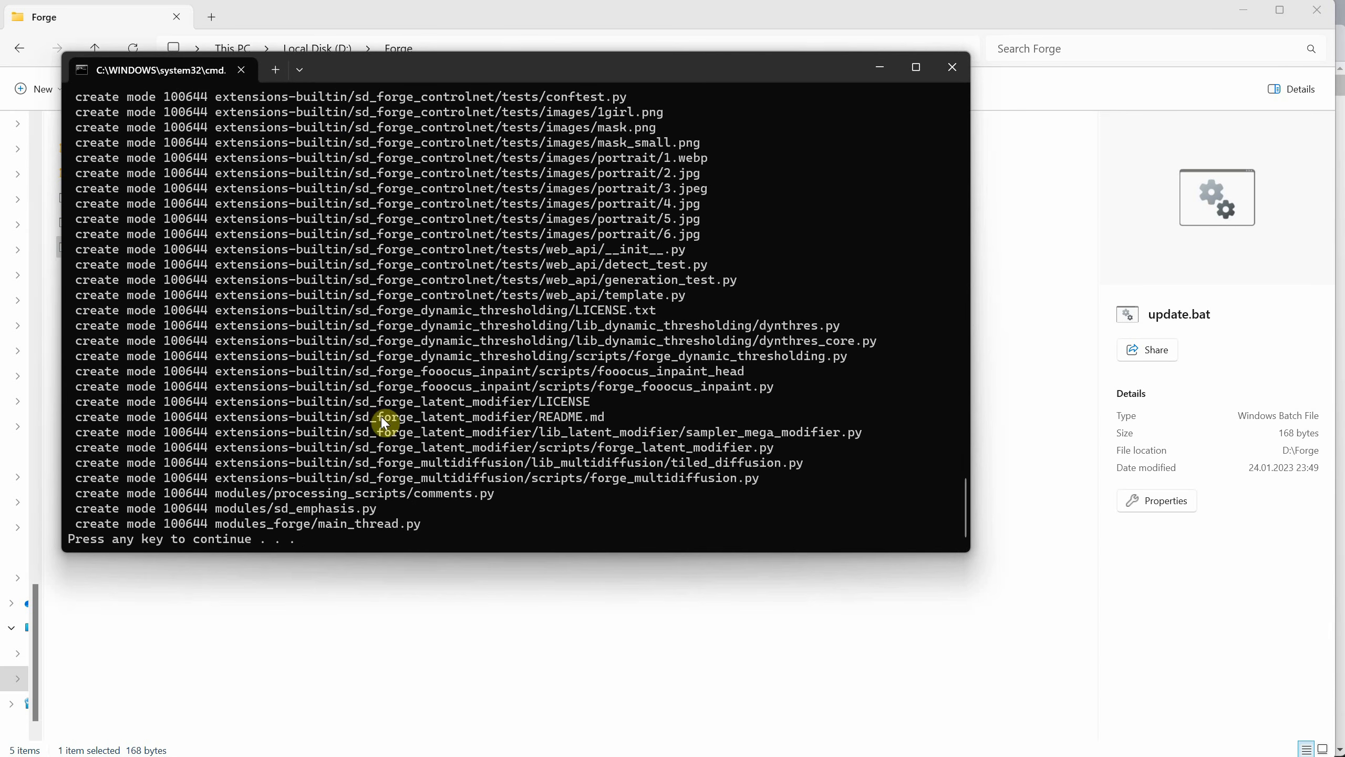
{"action": "scroll", "coordinate": [427, 304], "scroll_direction": "up", "scroll_amount": 15}
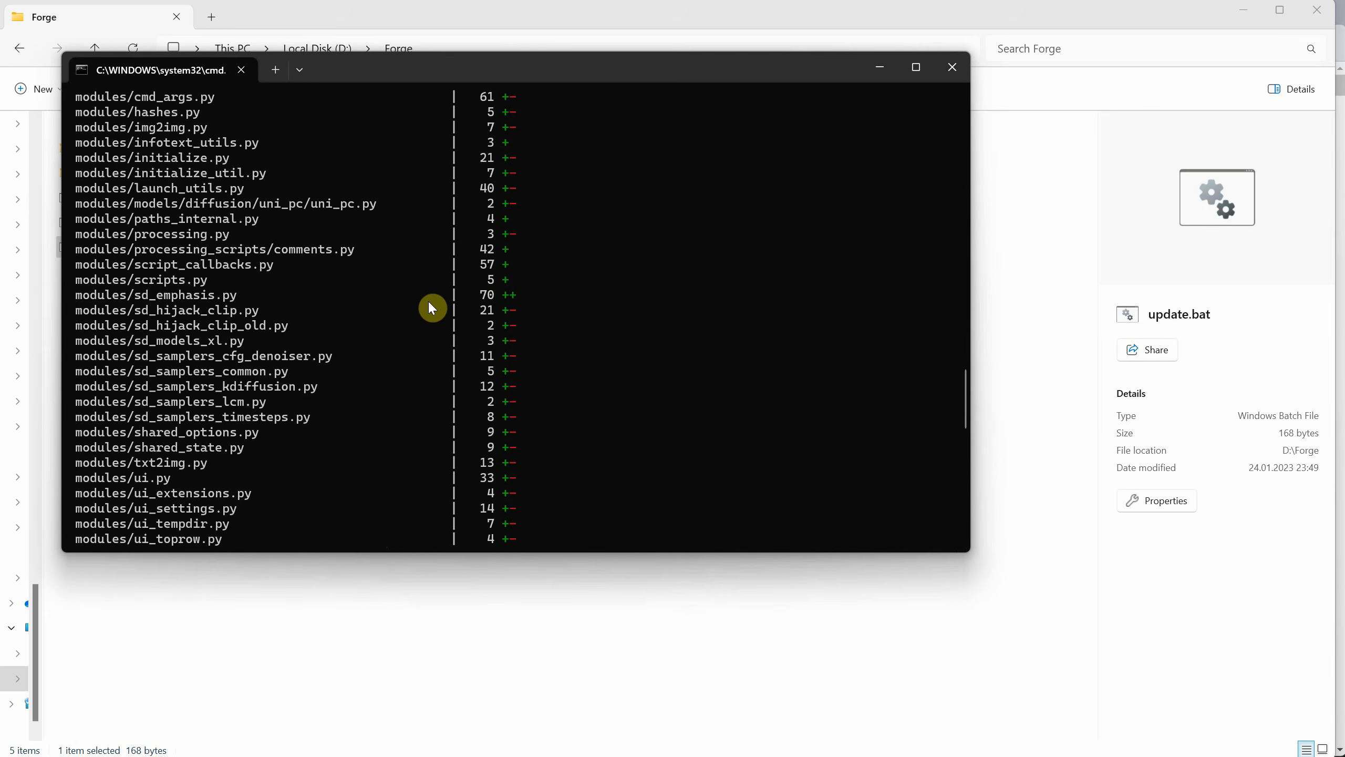
{"action": "scroll", "coordinate": [432, 306], "scroll_direction": "up", "scroll_amount": 20}
{"action": "scroll", "coordinate": [239, 207], "scroll_direction": "up", "scroll_amount": 6}
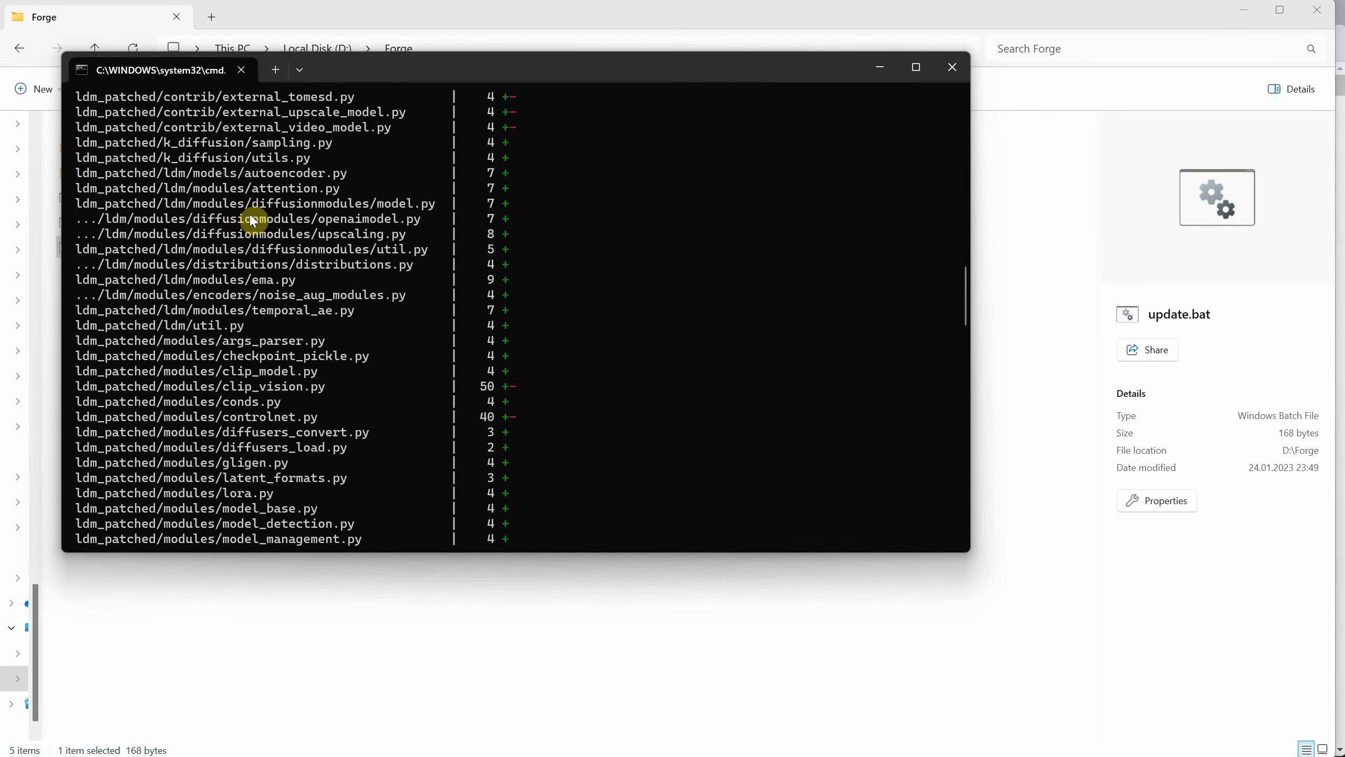
{"action": "scroll", "coordinate": [392, 263], "scroll_direction": "down", "scroll_amount": 20}
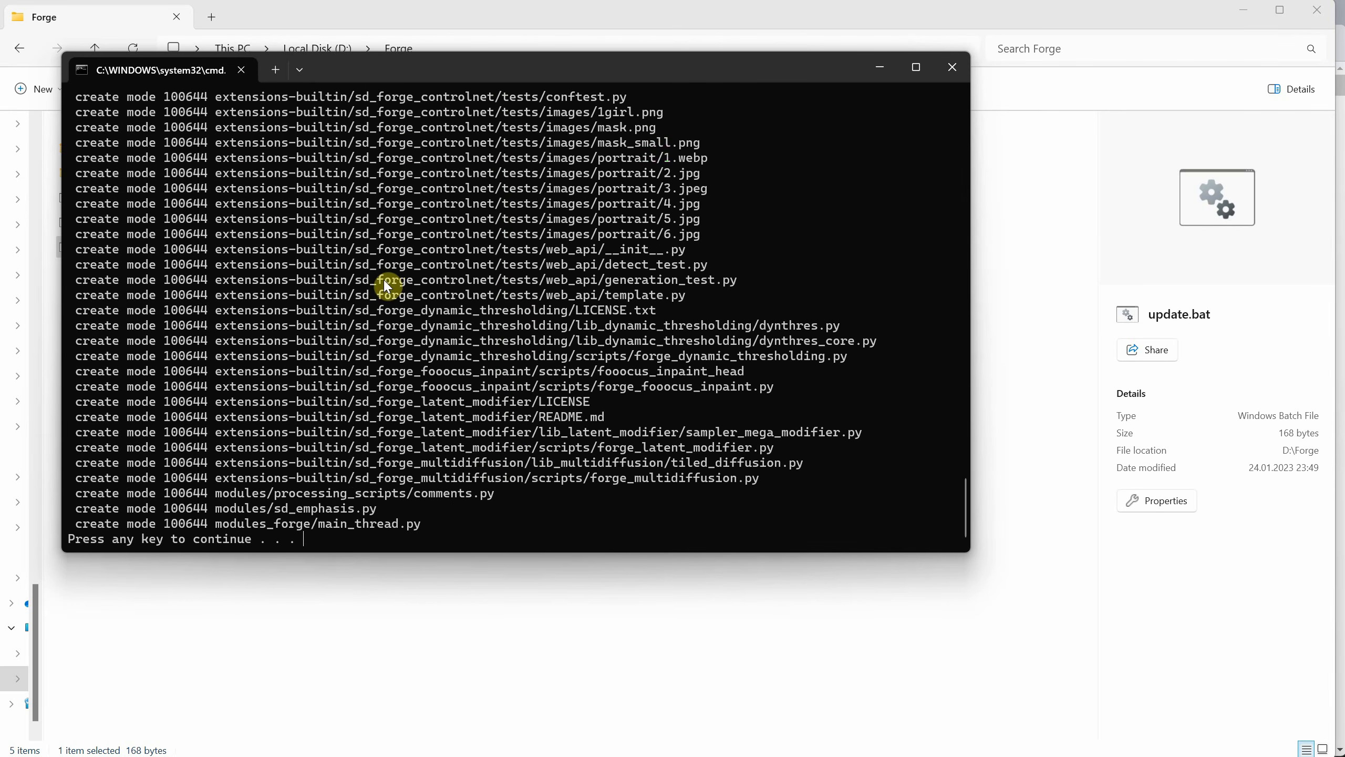
{"action": "key", "text": "Return"}
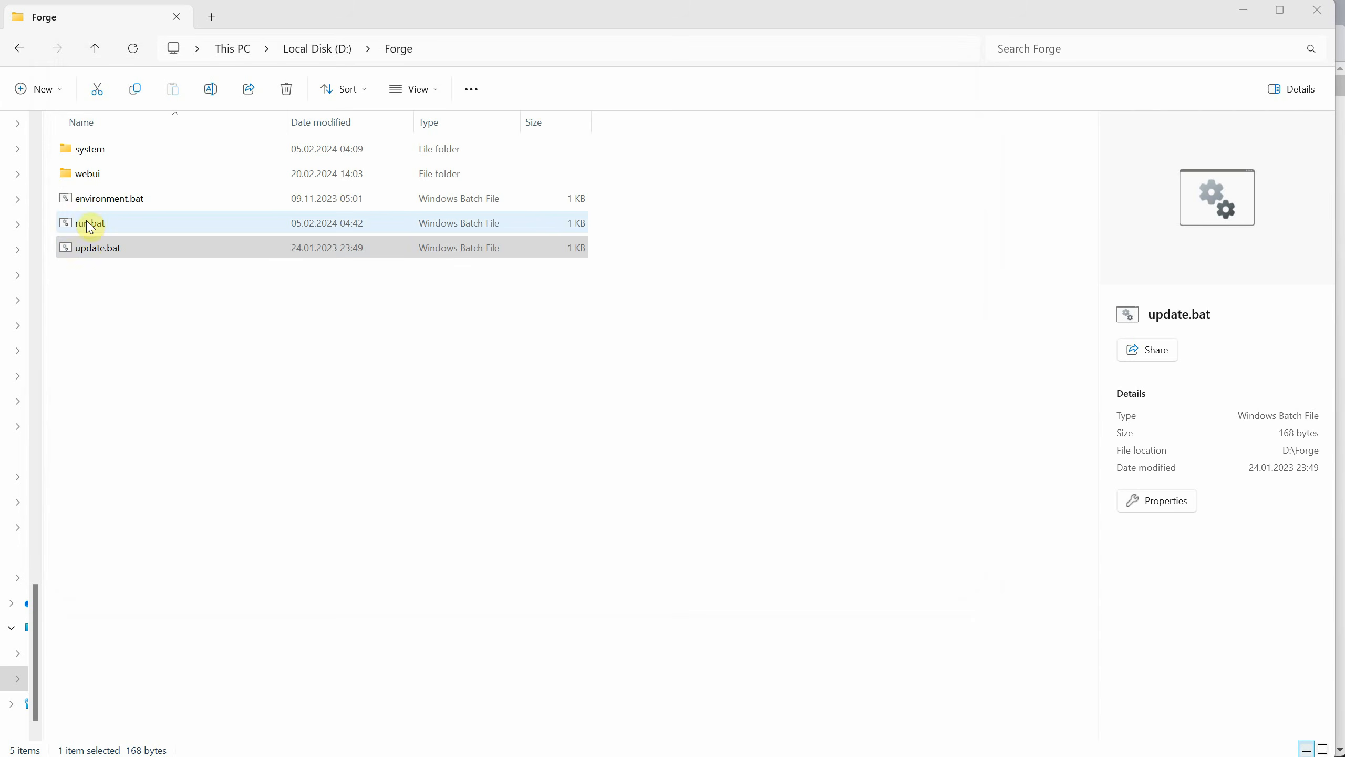
Launch run.bat from the Forge folder to start the WebUI.
{"action": "left_click", "coordinate": [91, 228]}
{"action": "double_click", "coordinate": [91, 228]}
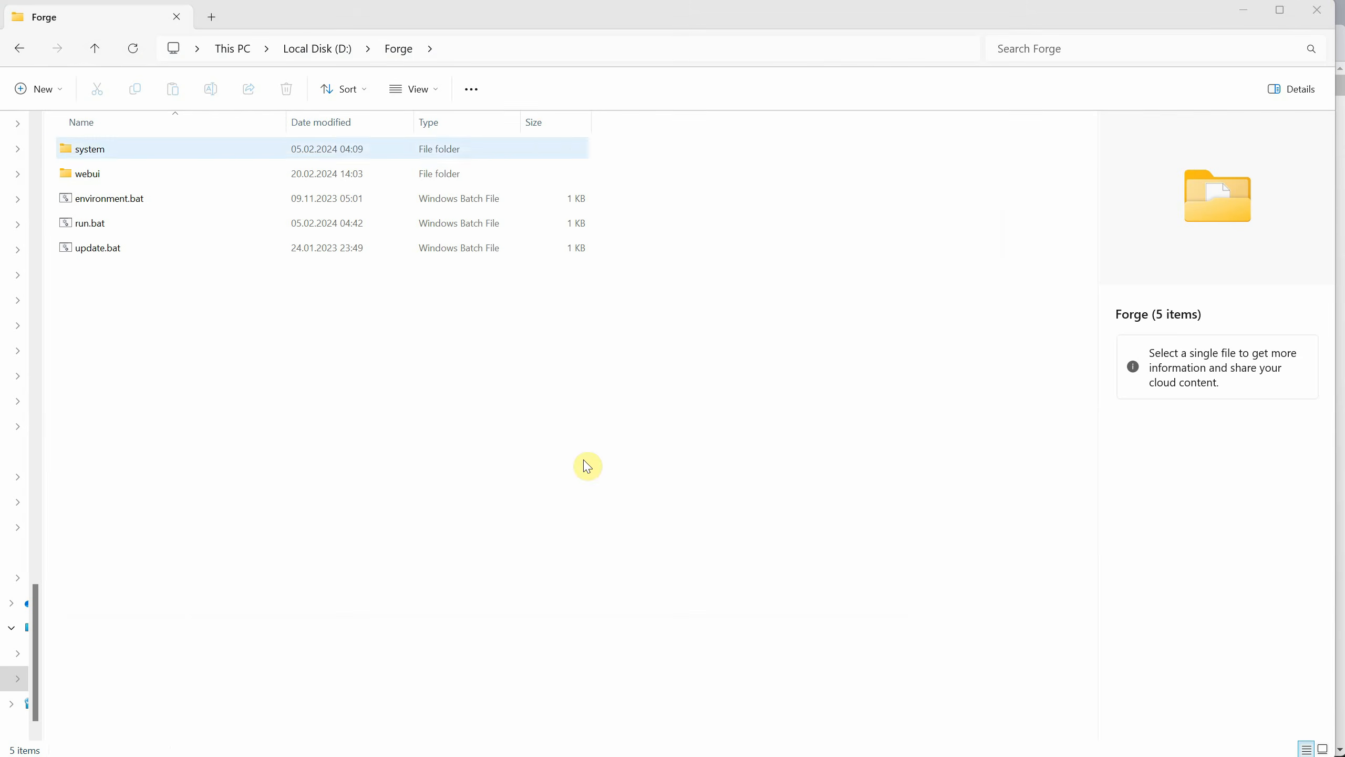
Open the Stable-diffusion checkpoint folder under webui\models in the Forge installation.
{"action": "left_click", "coordinate": [103, 180]}
{"action": "double_click", "coordinate": [103, 184]}
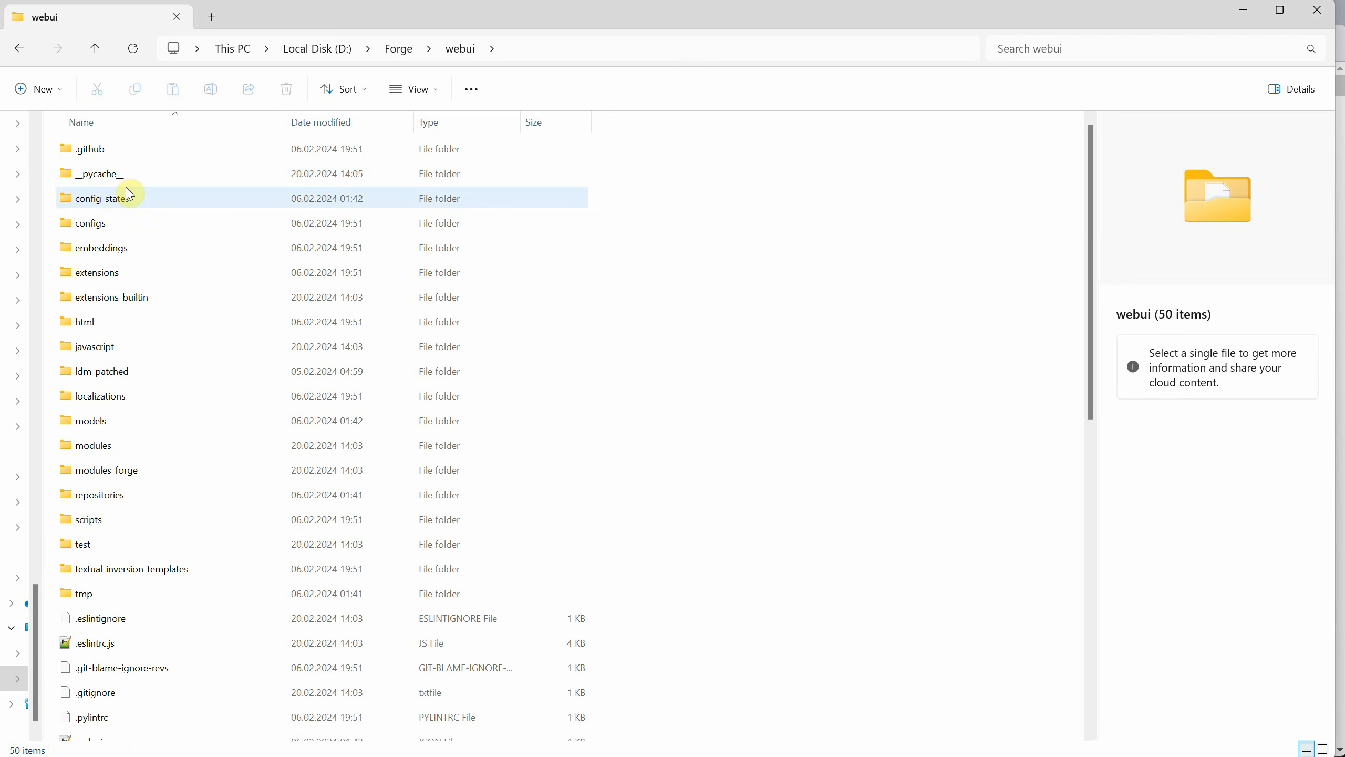
{"action": "double_click", "coordinate": [163, 413]}
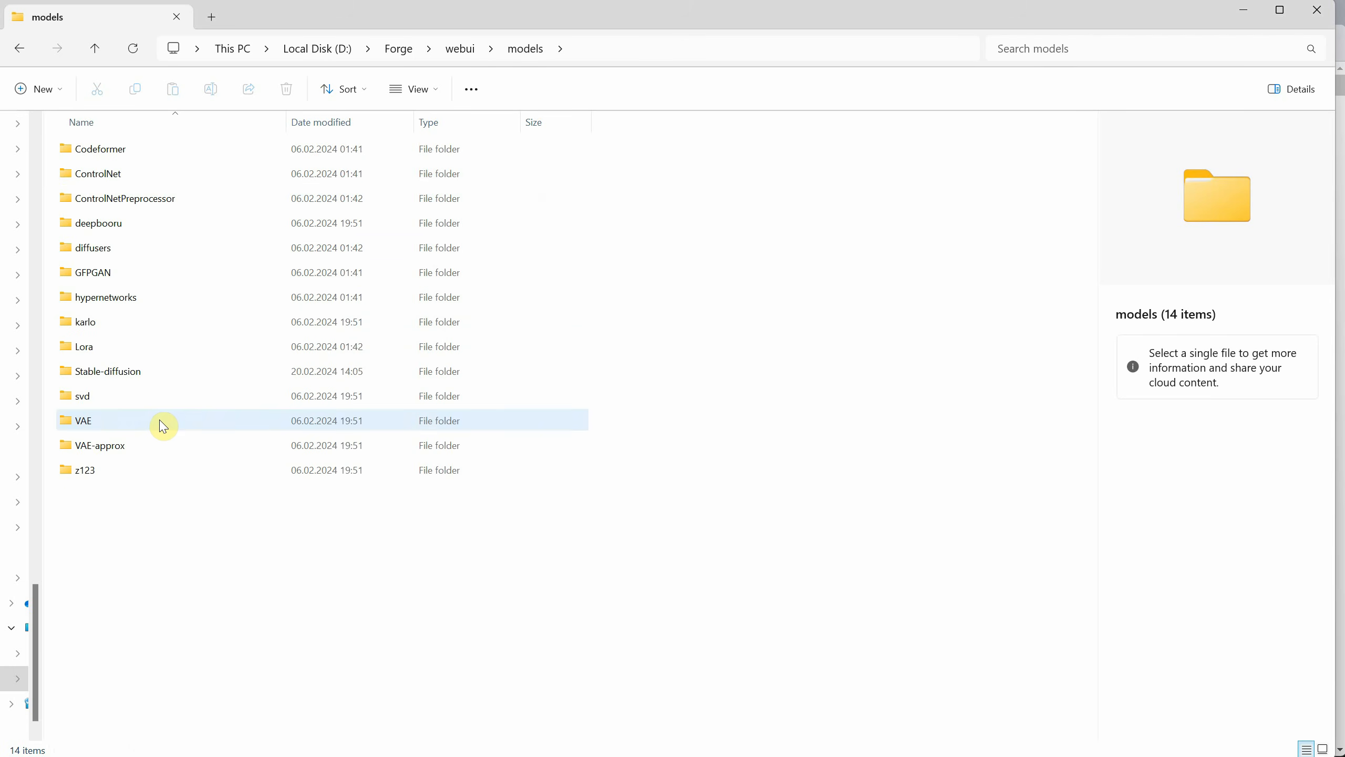
{"action": "double_click", "coordinate": [156, 372]}
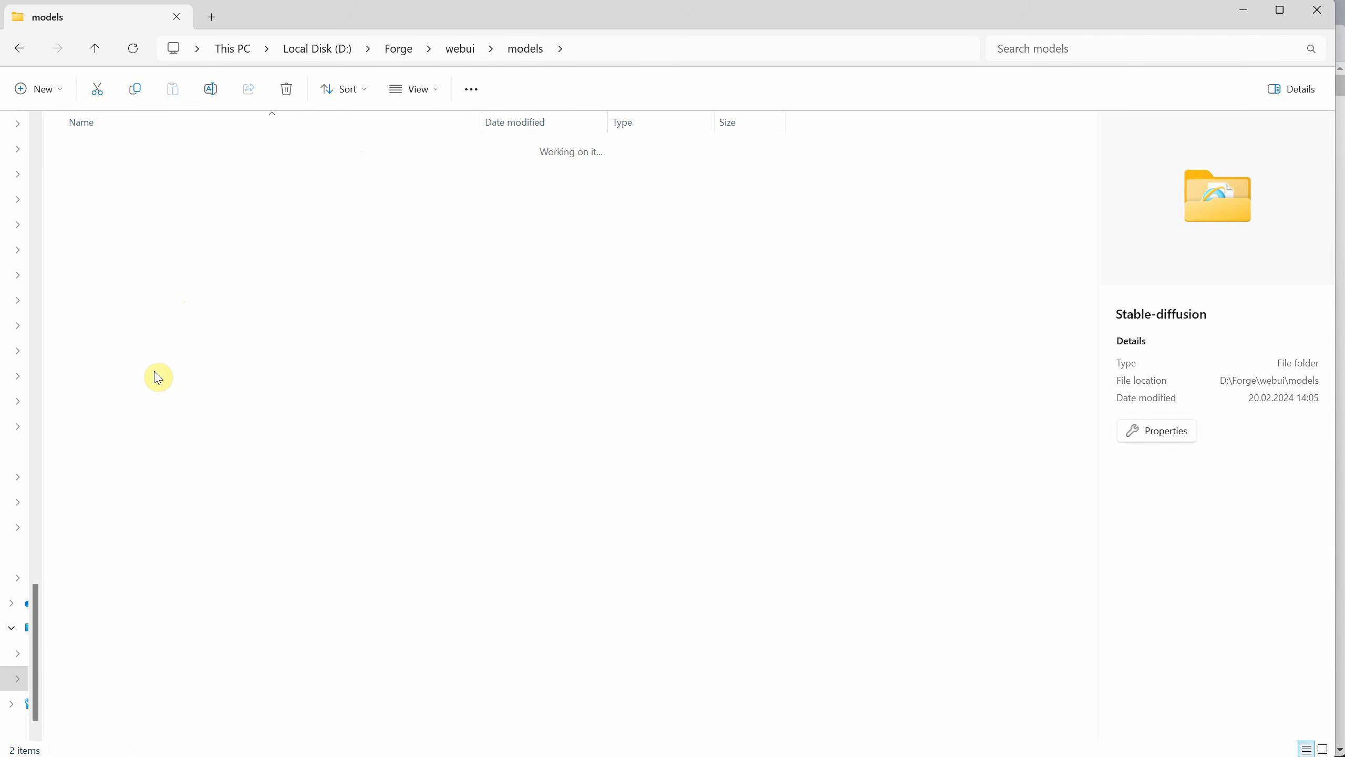
Check the partial realisticVisionV51_v51VAE download in the Stable-diffusion folder and close the WebUI console window.
{"action": "left_click", "coordinate": [334, 175]}
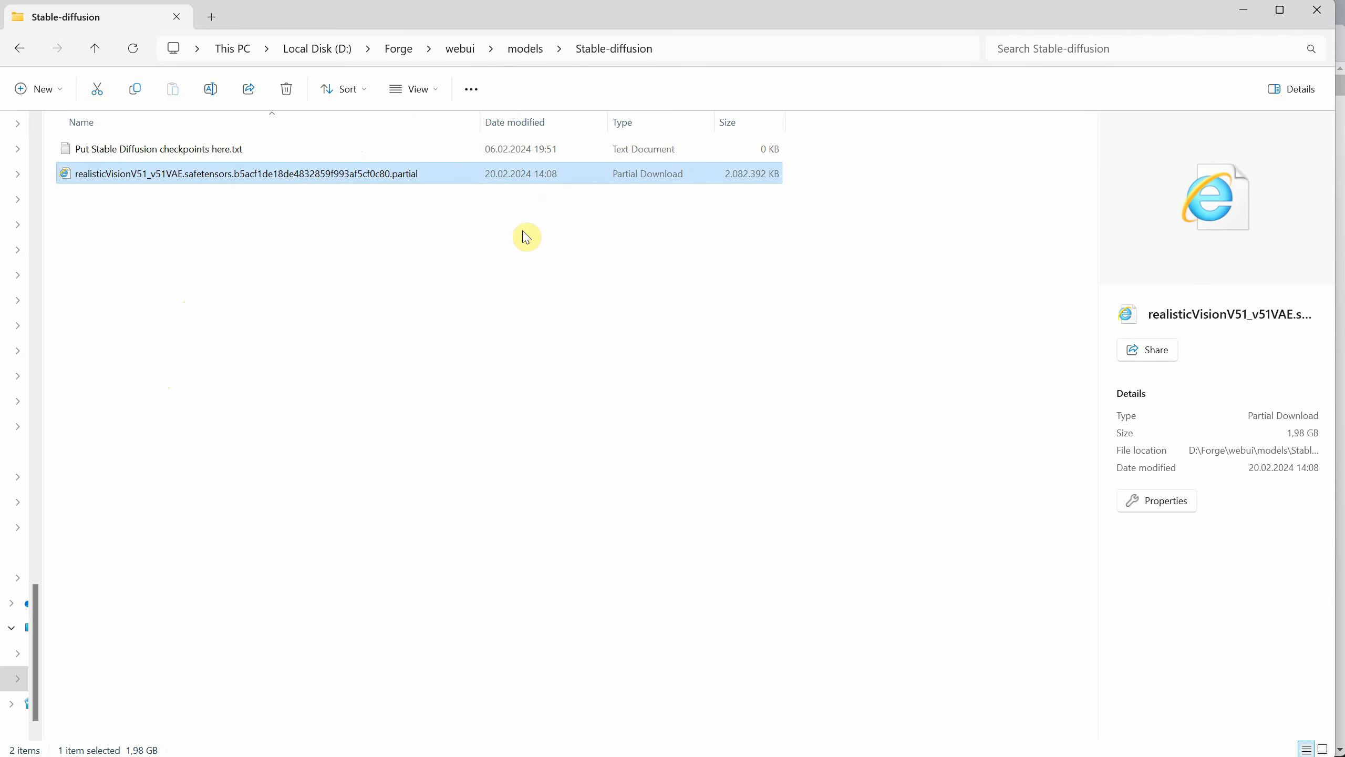
{"action": "left_click", "coordinate": [533, 352]}
{"action": "left_click", "coordinate": [401, 174]}
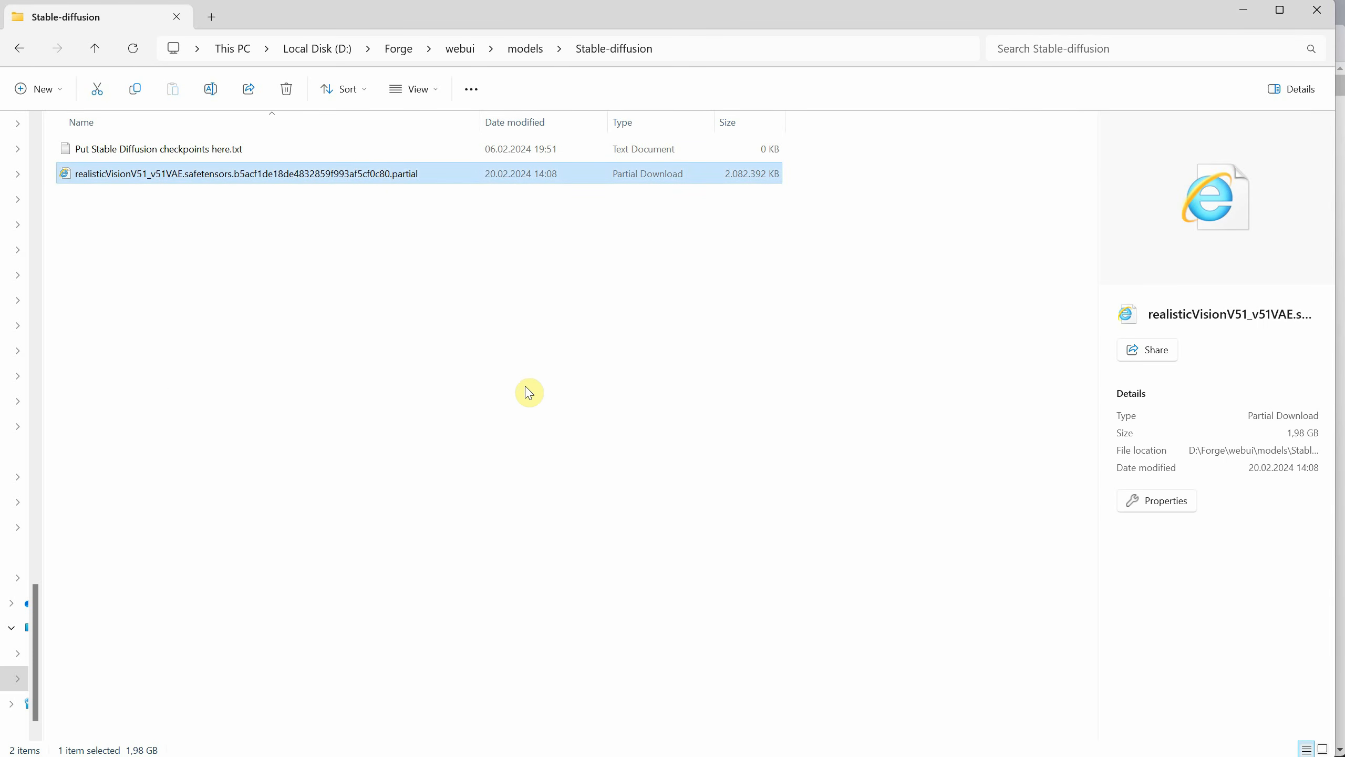
{"action": "left_click", "coordinate": [519, 308]}
{"action": "left_click", "coordinate": [449, 174]}
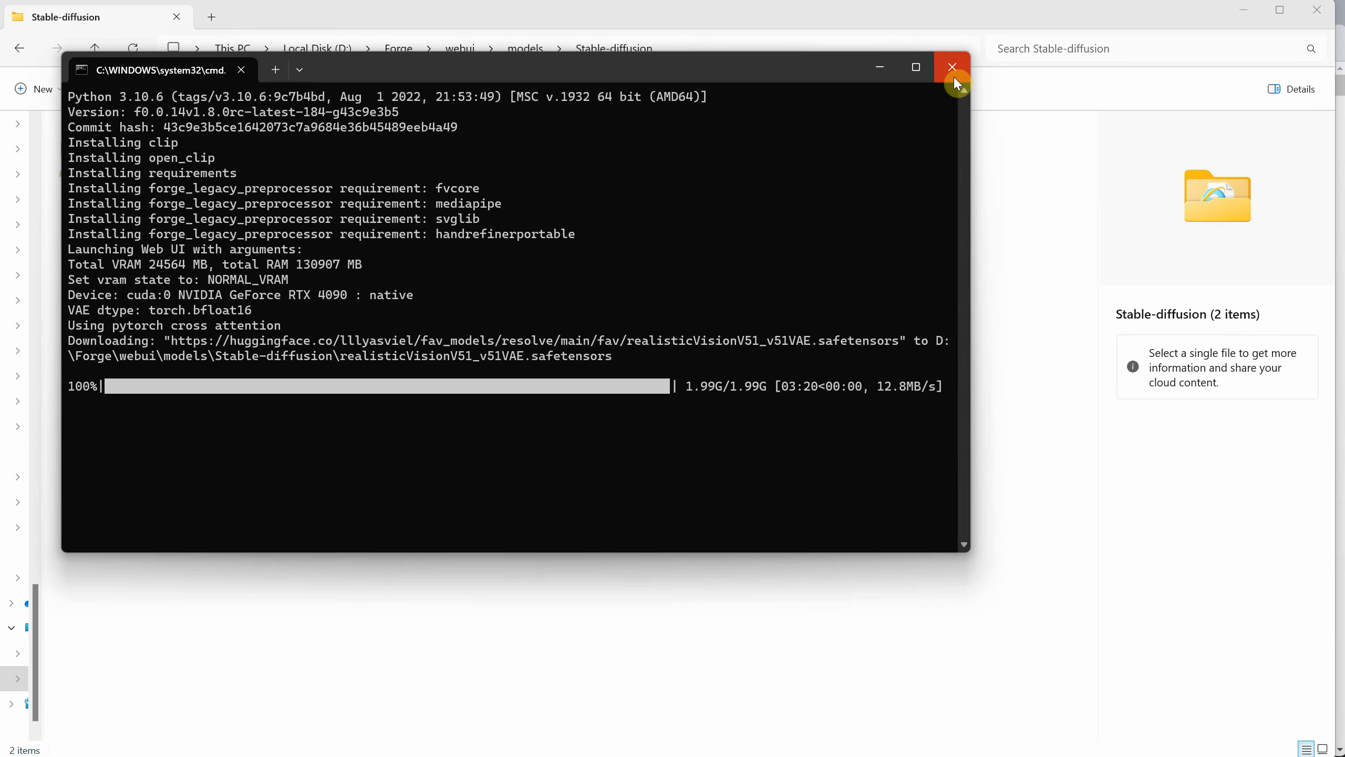
{"action": "left_click", "coordinate": [954, 77]}
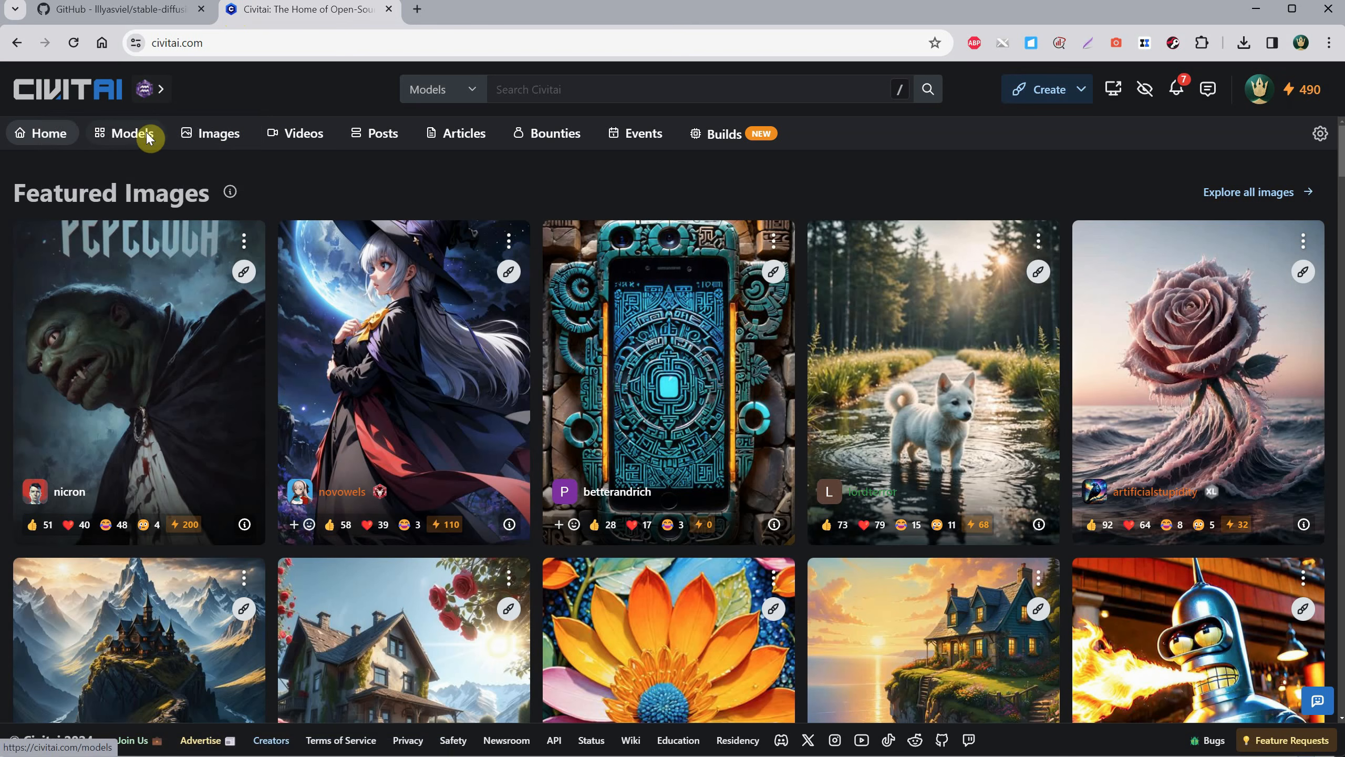
Open the Civitai models listing, remove the Checkpoint model type filter and review the SDXL 1.0 base model filter.
{"action": "left_click", "coordinate": [147, 139]}
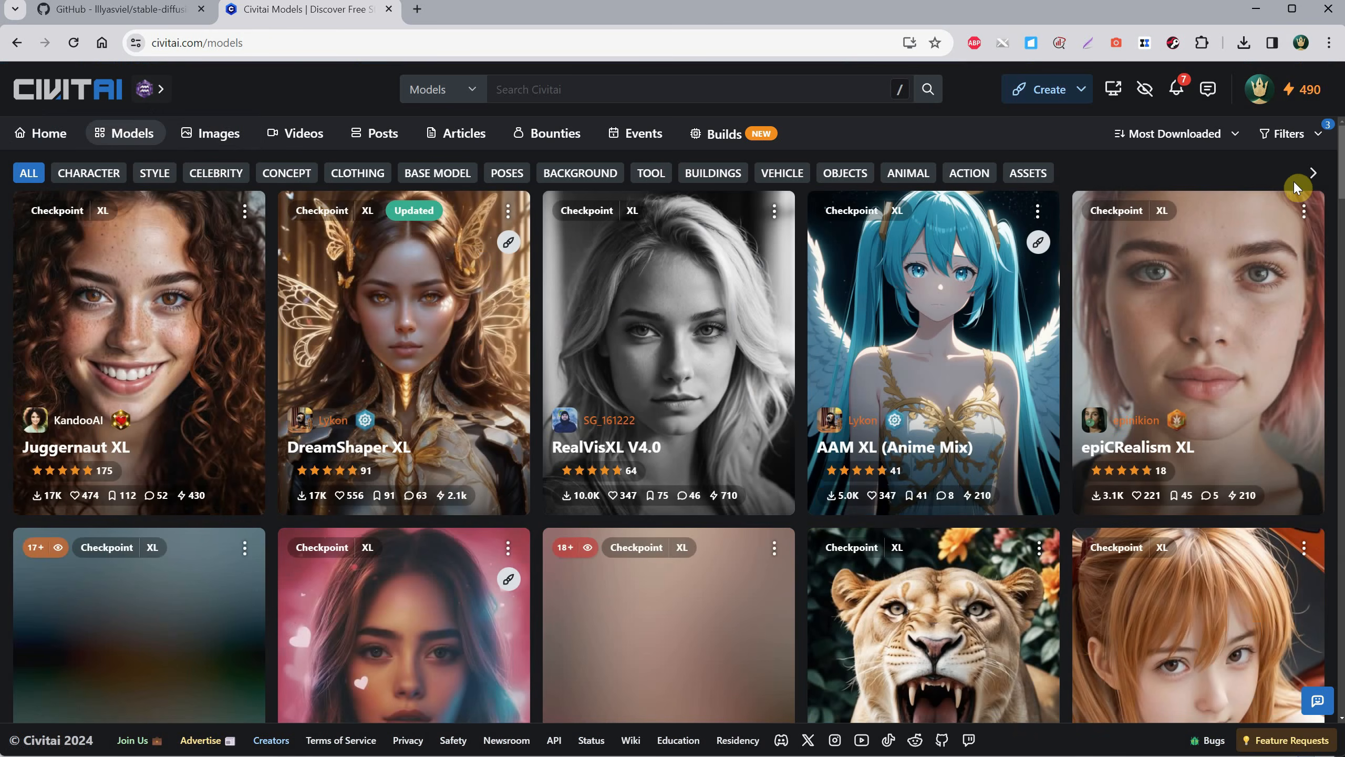
{"action": "left_click", "coordinate": [1300, 142]}
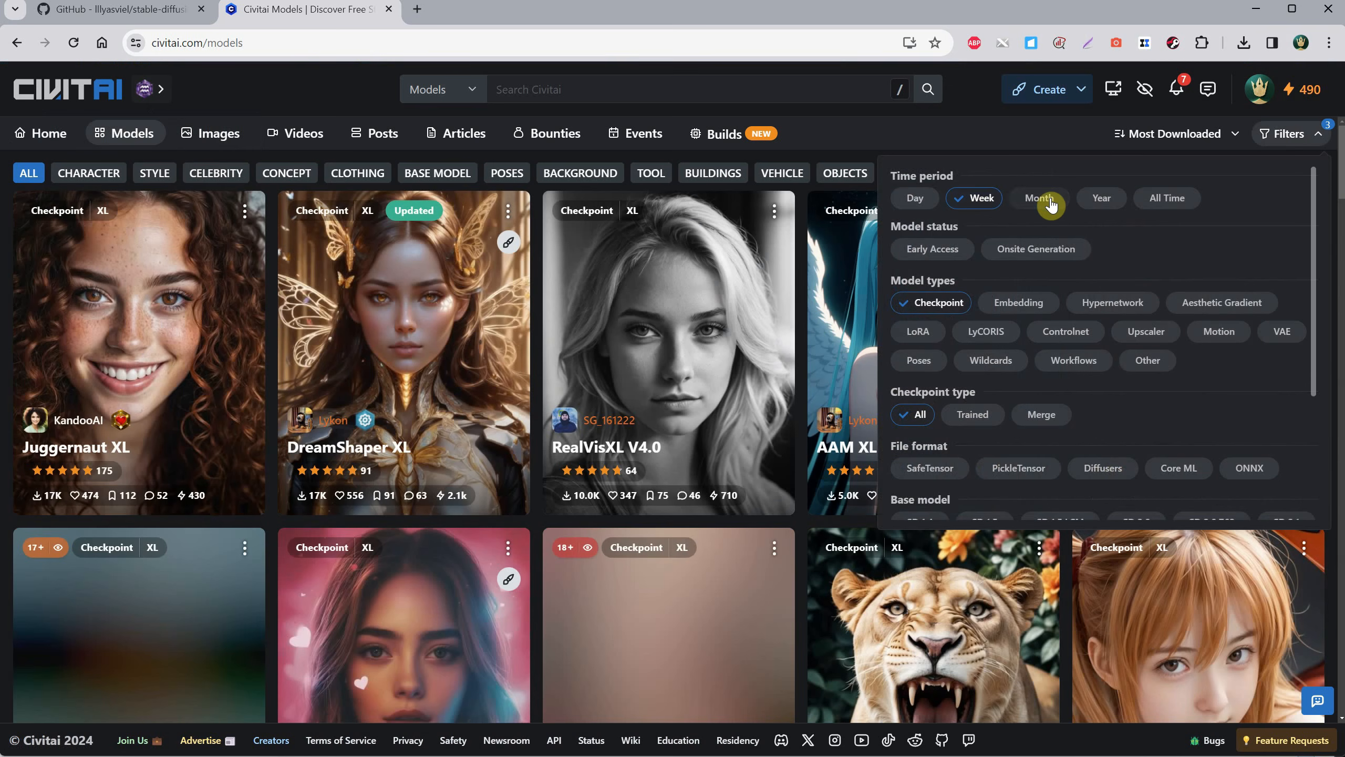
{"action": "left_click", "coordinate": [933, 304]}
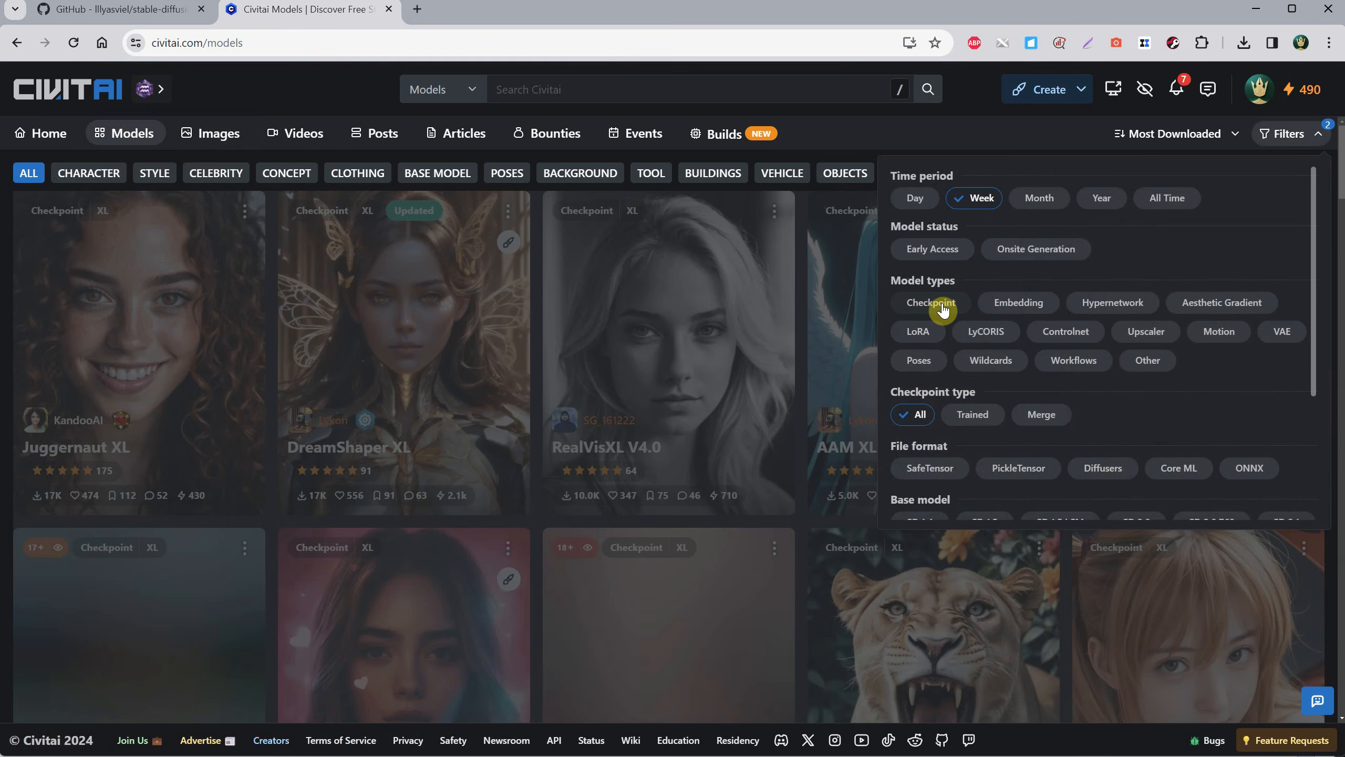
{"action": "scroll", "coordinate": [967, 356], "scroll_direction": "down", "scroll_amount": 4}
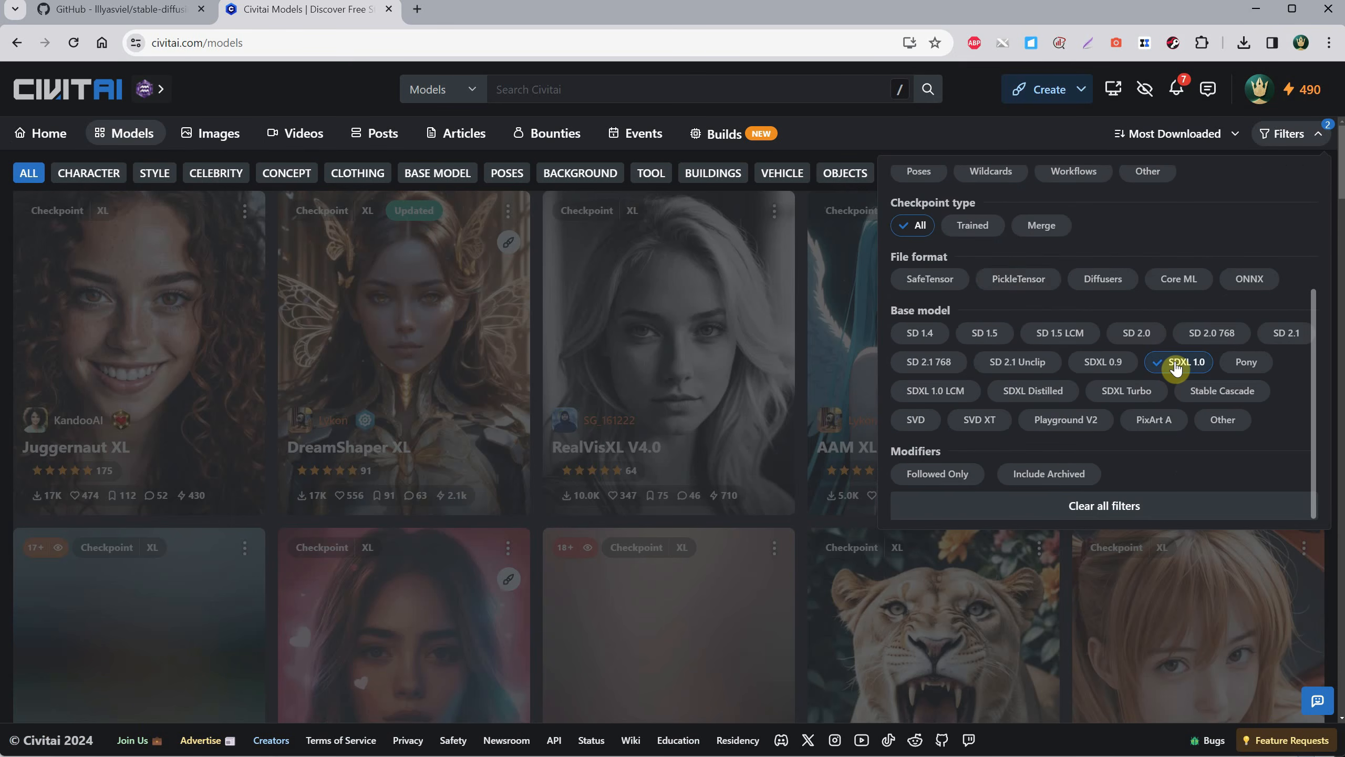
{"action": "left_click", "coordinate": [1176, 365]}
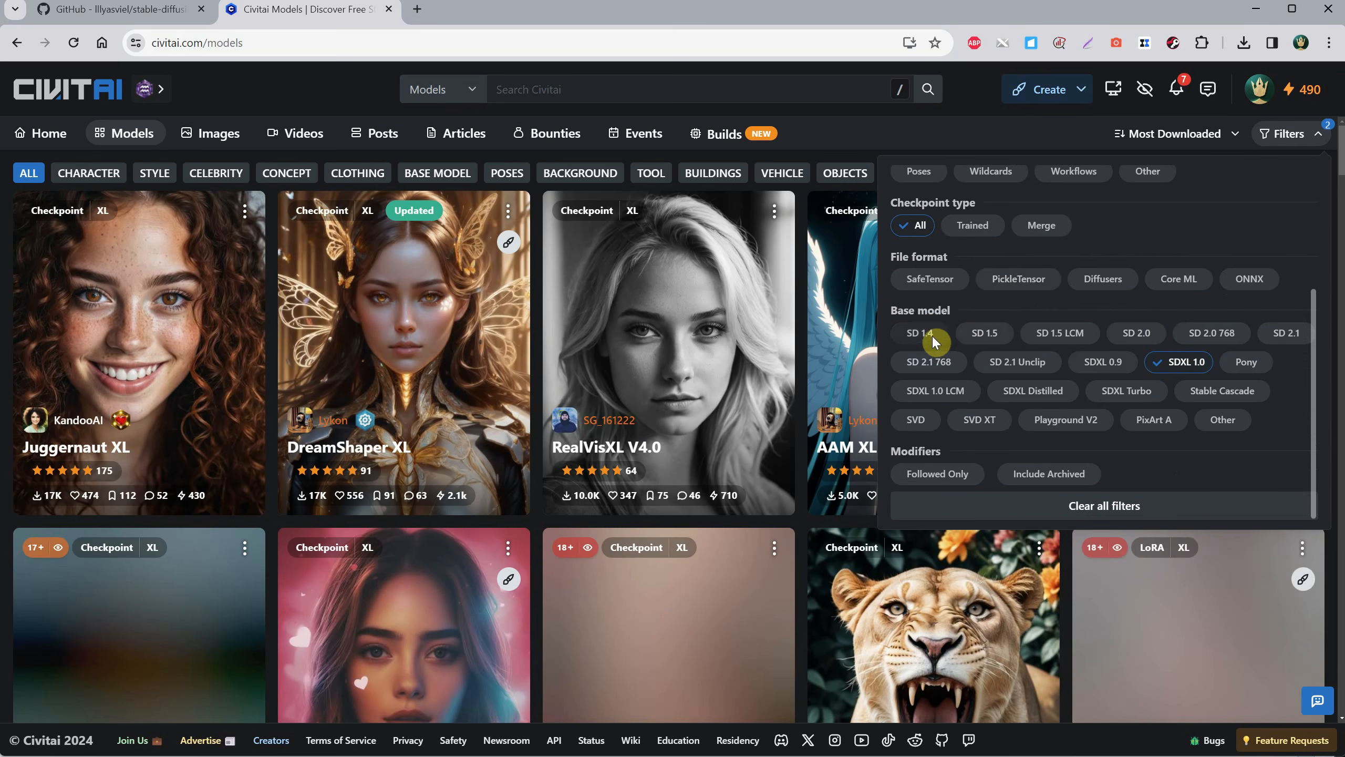
{"action": "left_click", "coordinate": [816, 69]}
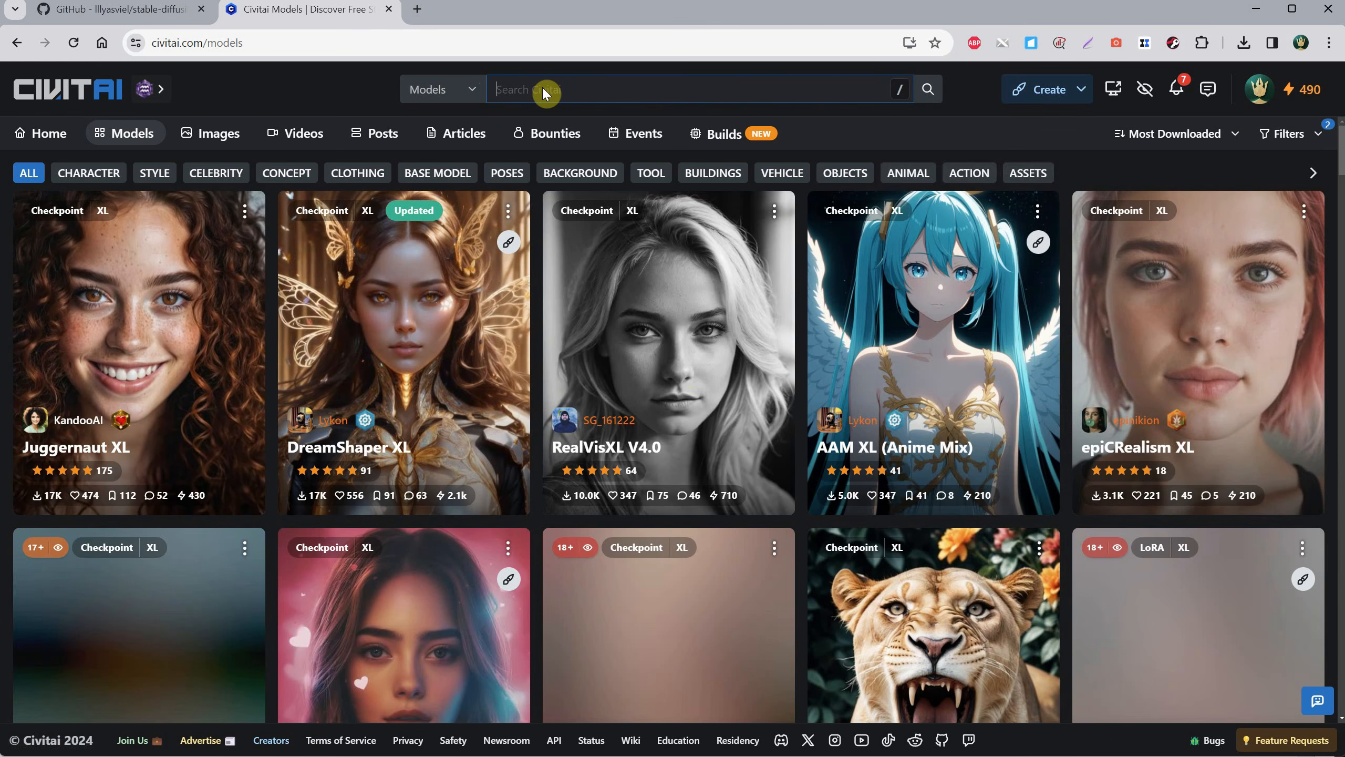
Search Civitai for "jugg" and open the V9 + RunDiffusionPhoto 2 version of Juggernaut XL.
{"action": "type", "text": "juggernaut xl"}
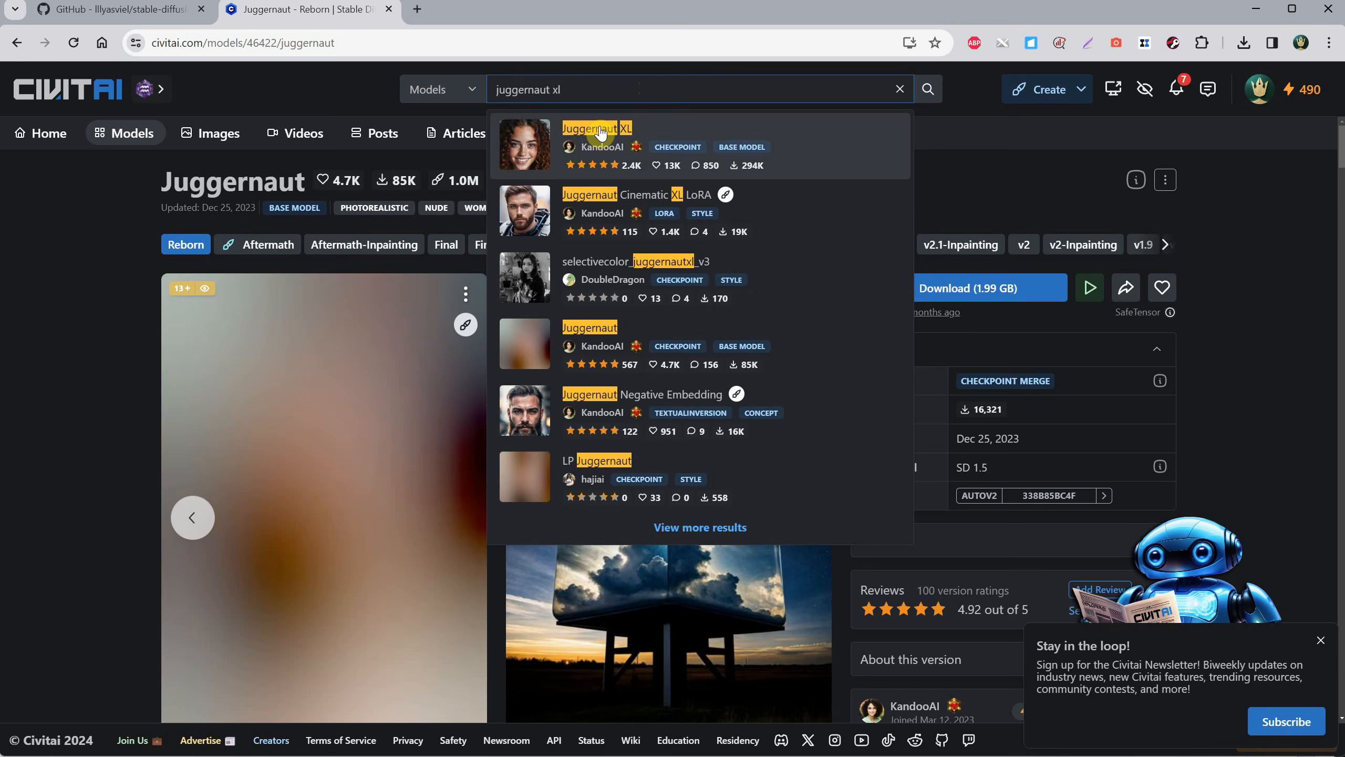
{"action": "left_click", "coordinate": [598, 129]}
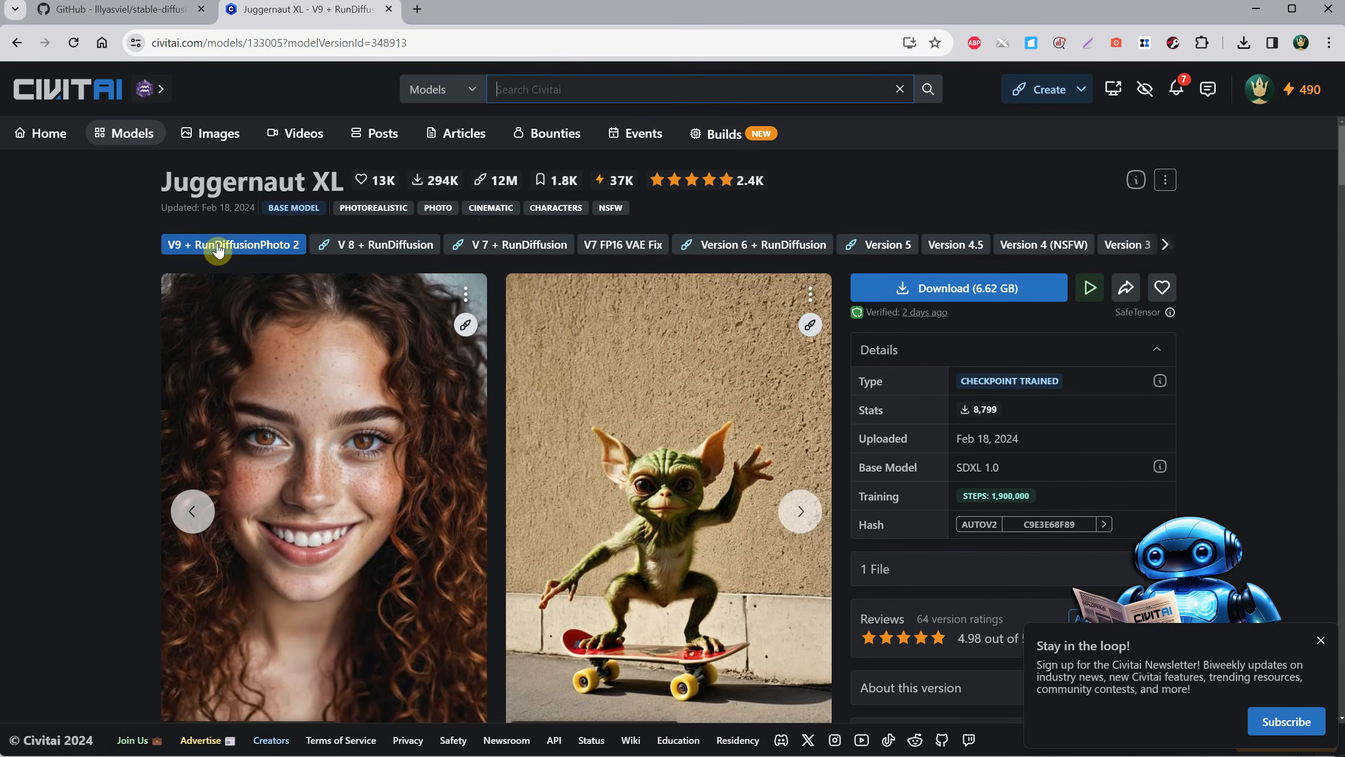
{"action": "left_click", "coordinate": [215, 250]}
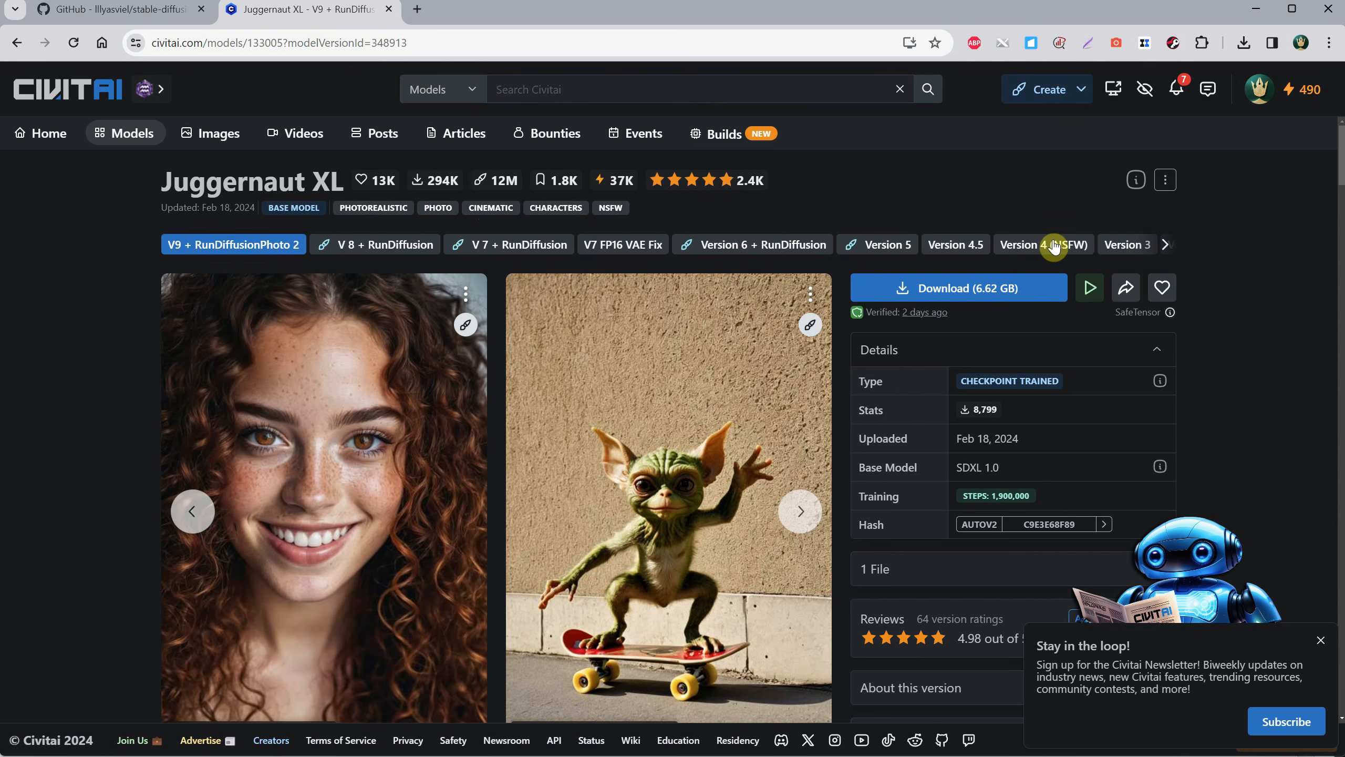
Download juggernautXL_v9Rundiffusionphoto2.safetensors into D:\Forge\webui\models\Stable-diffusion.
{"action": "left_click", "coordinate": [1016, 295]}
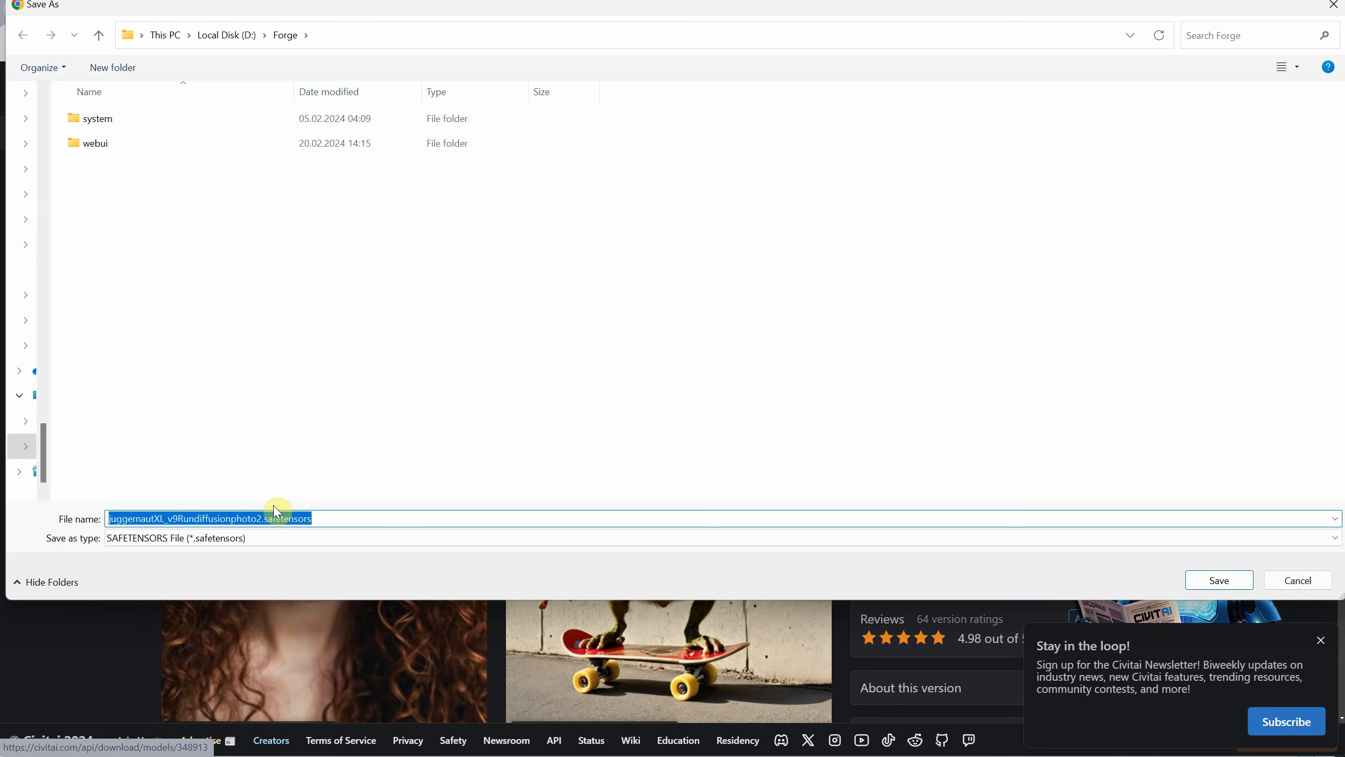
{"action": "double_click", "coordinate": [131, 147]}
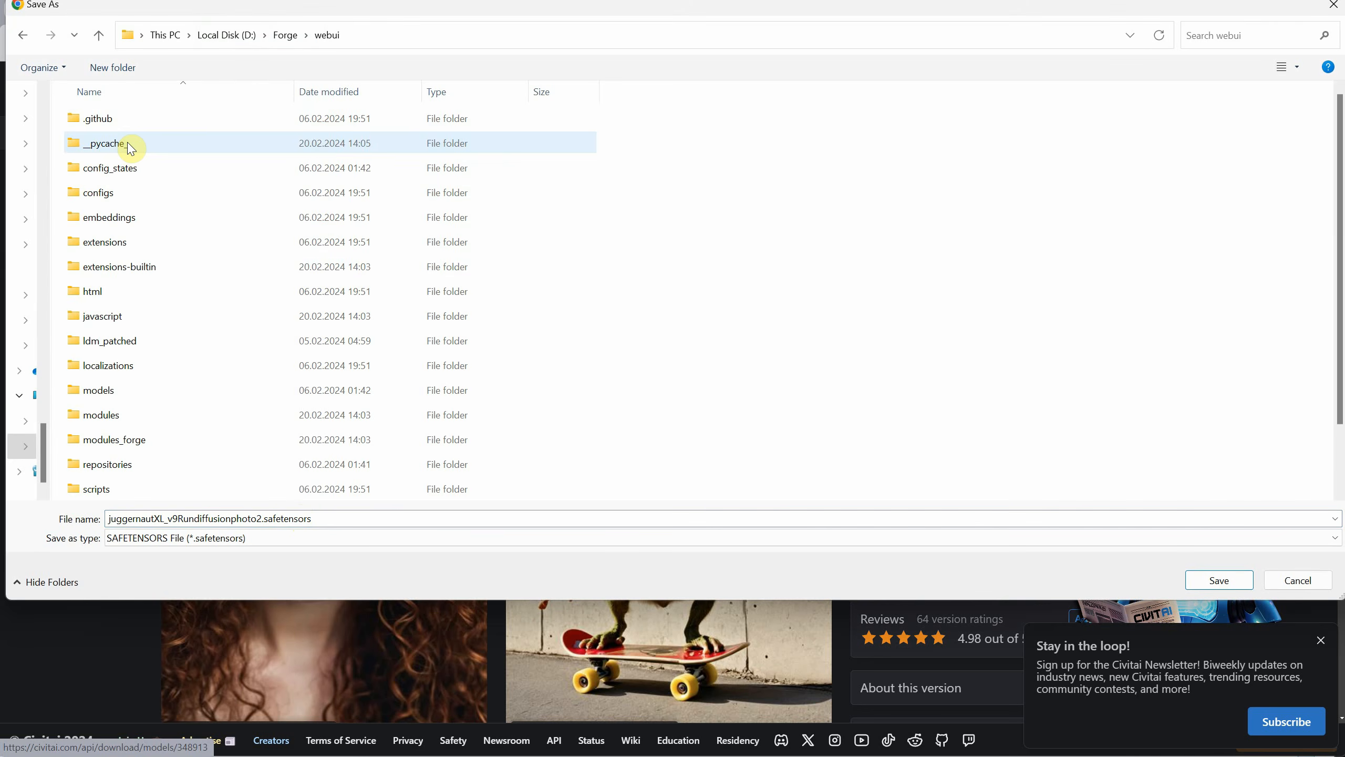
{"action": "double_click", "coordinate": [105, 392]}
{"action": "double_click", "coordinate": [186, 340]}
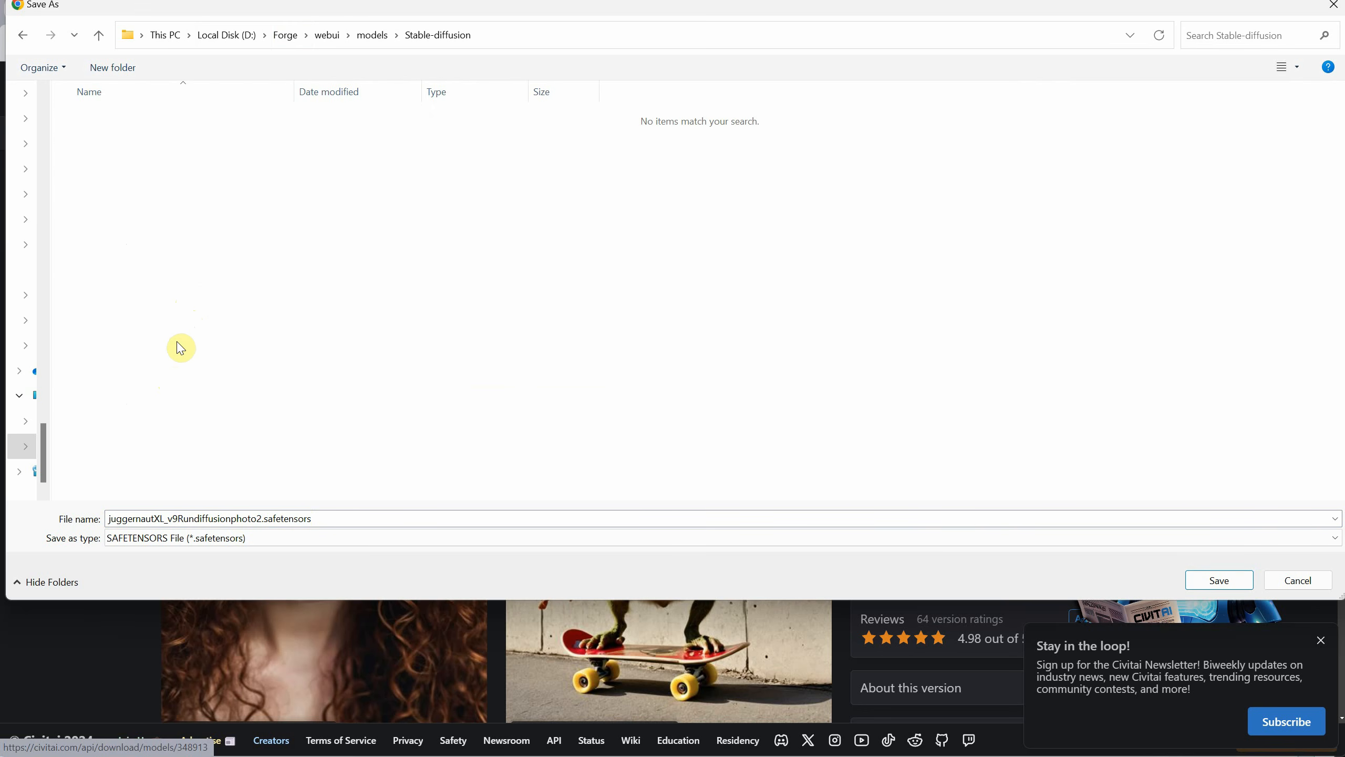
{"action": "left_click", "coordinate": [1214, 584]}
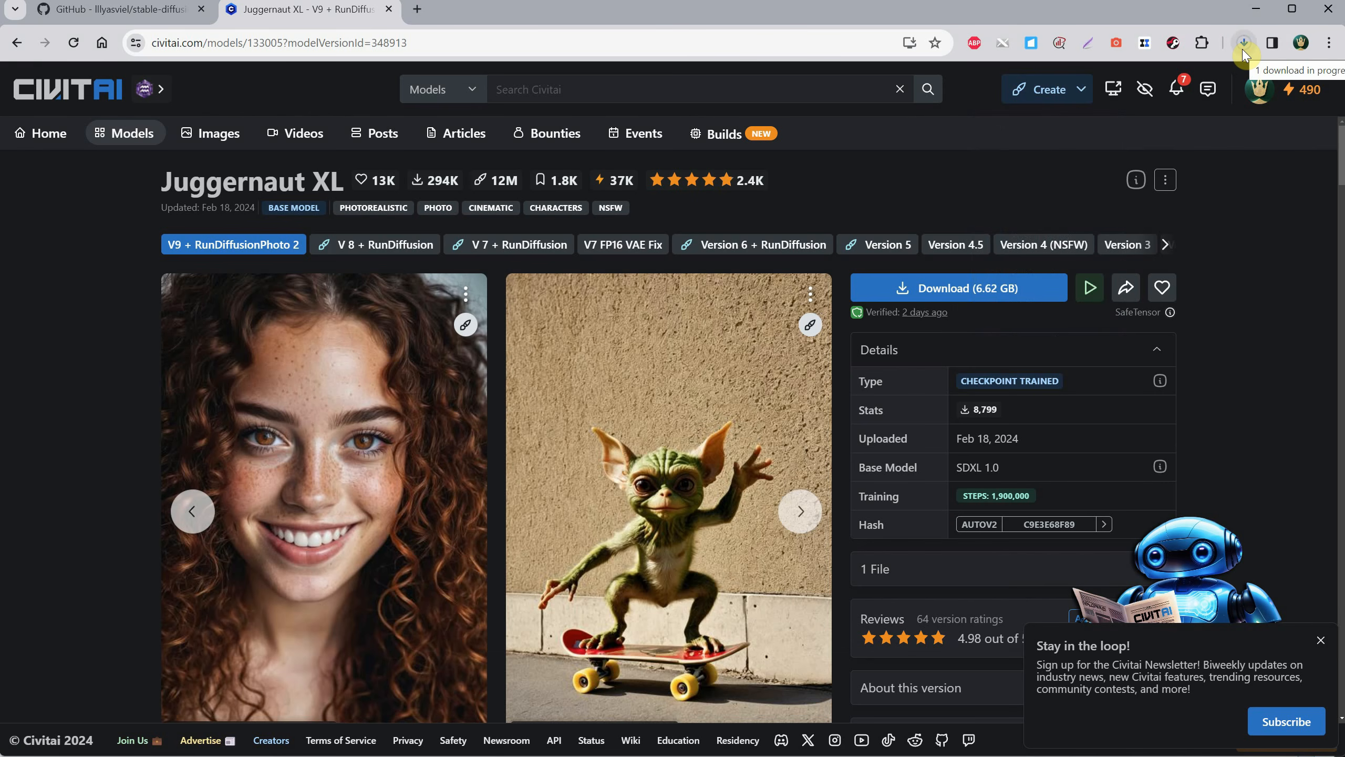
Read the Juggernaut XL description for the recommended resolution, sampler, steps and CFG settings.
{"action": "scroll", "coordinate": [1210, 216], "scroll_direction": "down", "scroll_amount": 15}
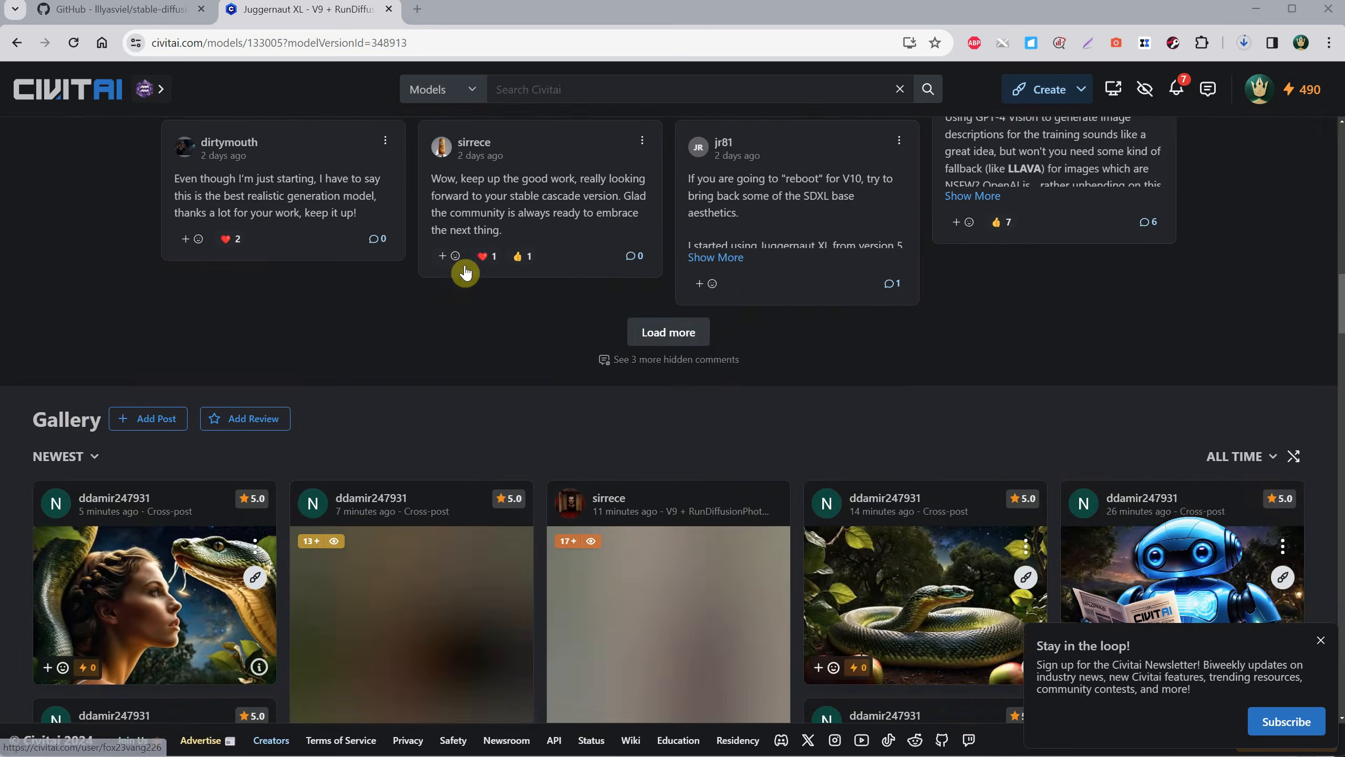
{"action": "scroll", "coordinate": [464, 272], "scroll_direction": "down", "scroll_amount": 5}
{"action": "scroll", "coordinate": [468, 267], "scroll_direction": "up", "scroll_amount": 12}
{"action": "scroll", "coordinate": [470, 255], "scroll_direction": "up", "scroll_amount": 8}
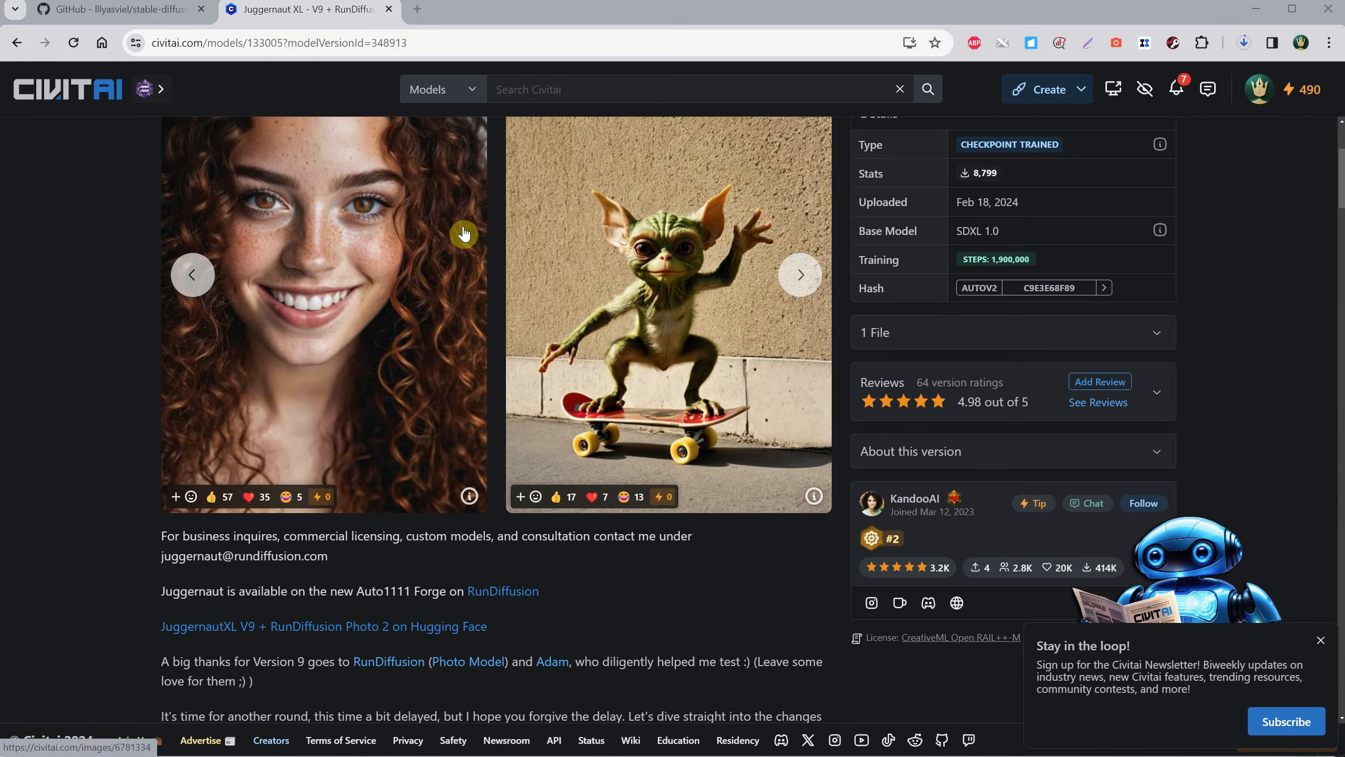
{"action": "scroll", "coordinate": [429, 252], "scroll_direction": "down", "scroll_amount": 3}
{"action": "left_click", "coordinate": [217, 448]}
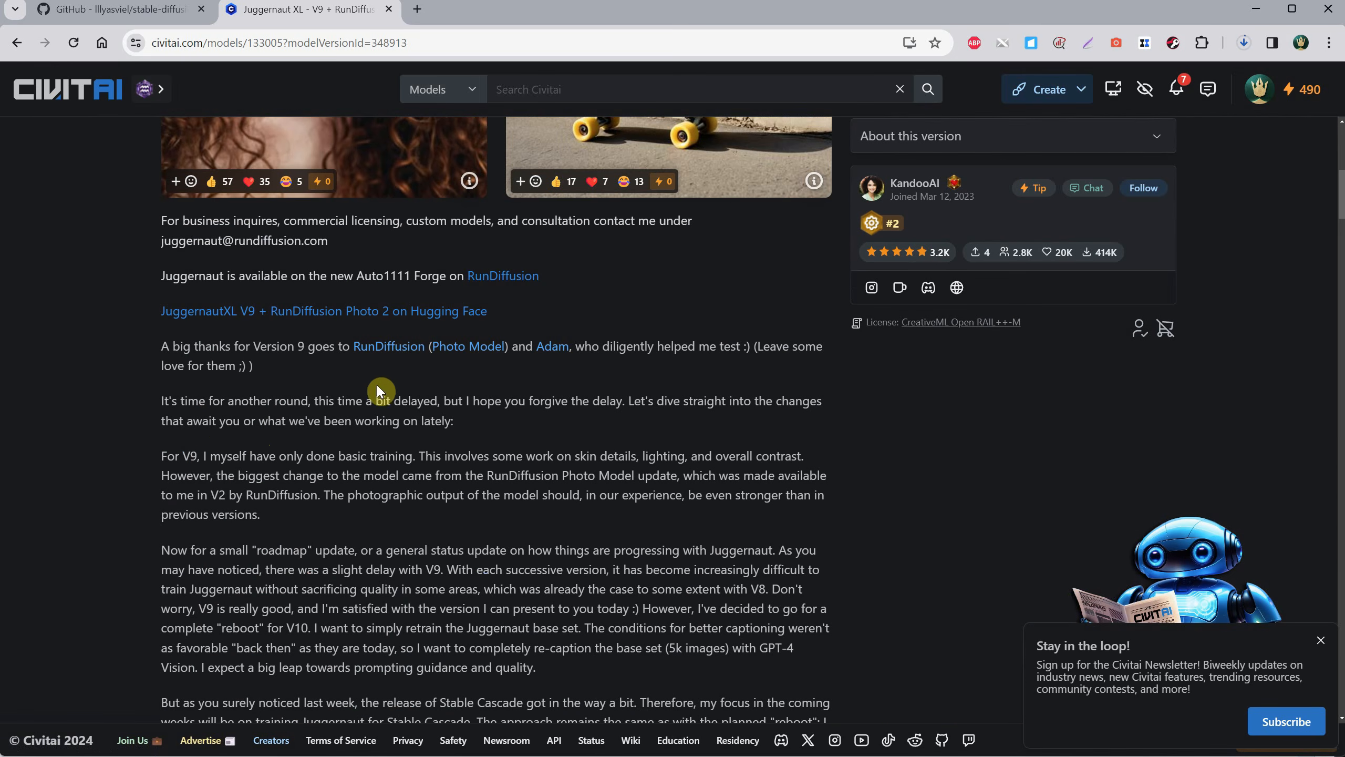
{"action": "scroll", "coordinate": [286, 325], "scroll_direction": "down", "scroll_amount": 1}
{"action": "scroll", "coordinate": [286, 339], "scroll_direction": "down", "scroll_amount": 1}
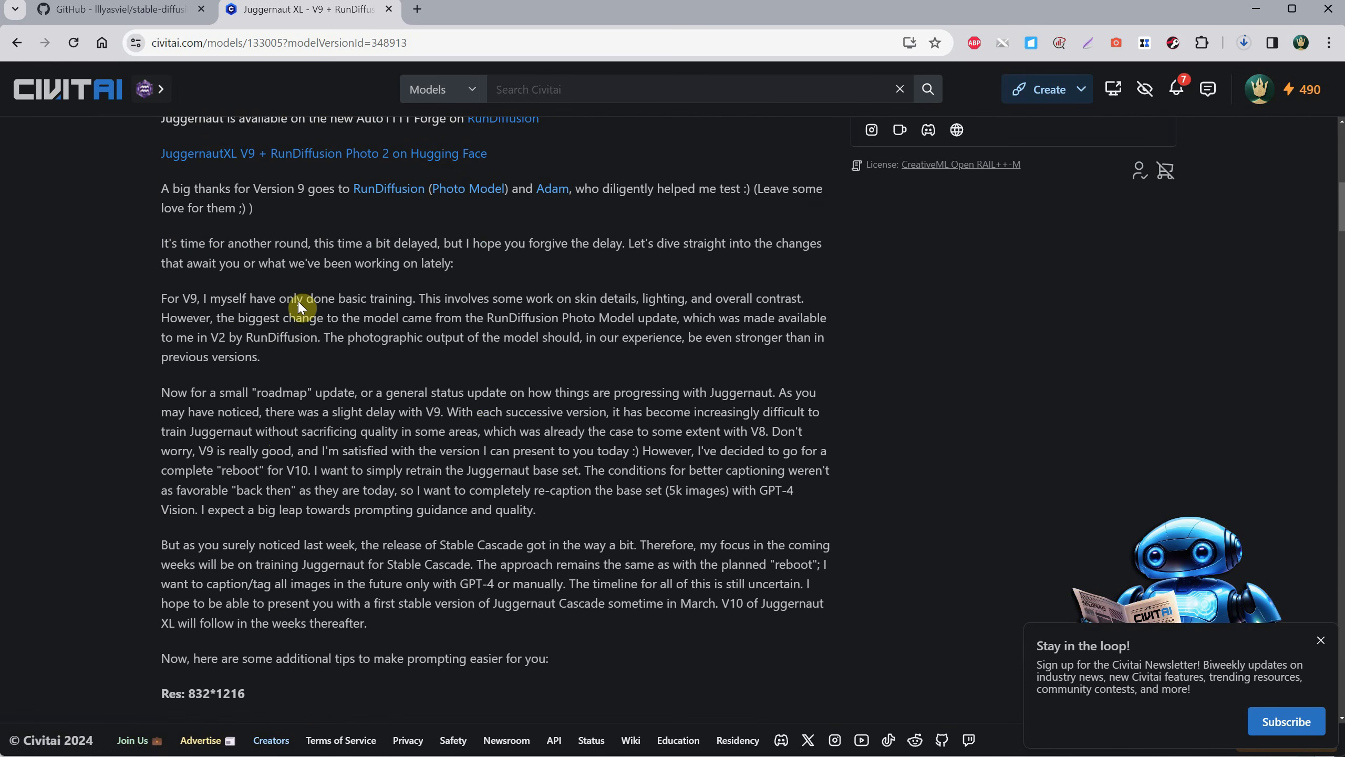
{"action": "scroll", "coordinate": [361, 312], "scroll_direction": "down", "scroll_amount": 6}
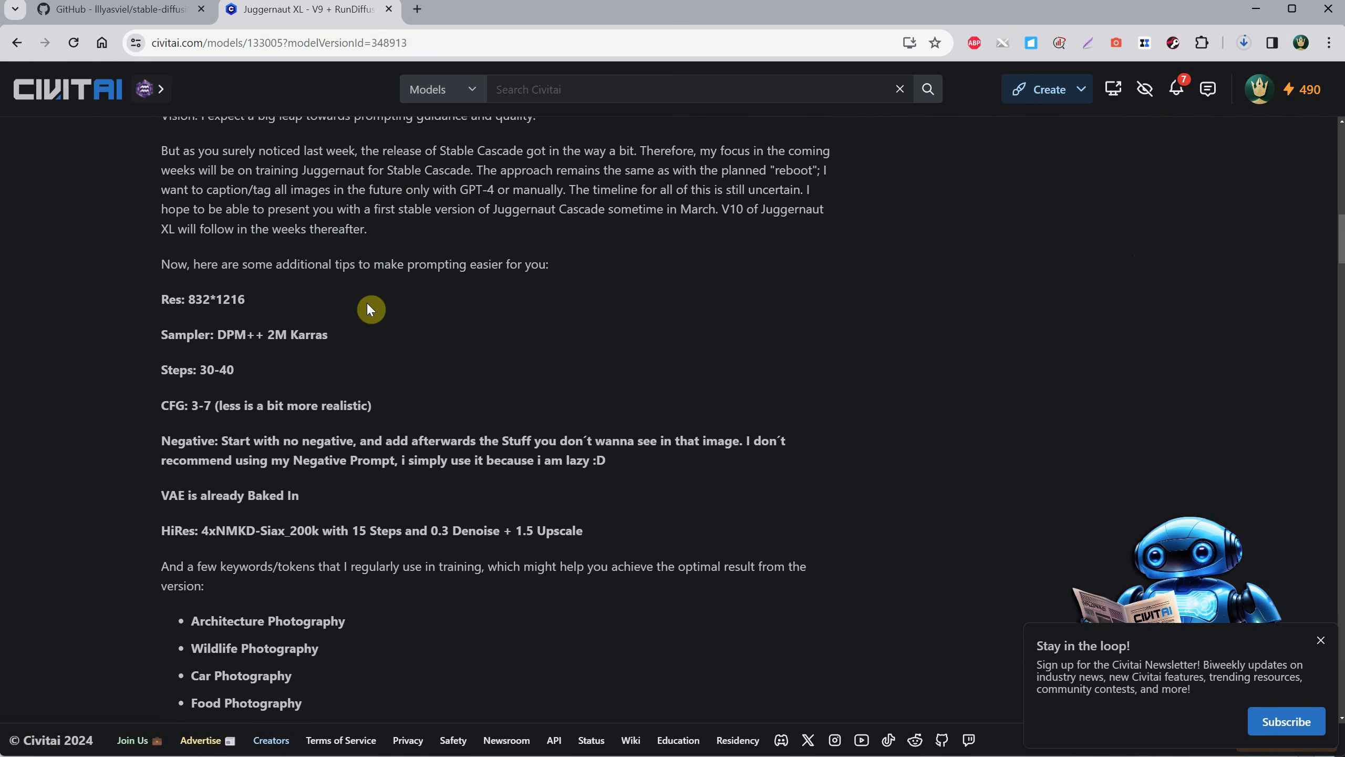
{"action": "left_click_drag", "start_coordinate": [211, 329], "coordinate": [362, 345]}
{"action": "left_click", "coordinate": [364, 341]}
{"action": "left_click_drag", "start_coordinate": [199, 370], "coordinate": [268, 374]}
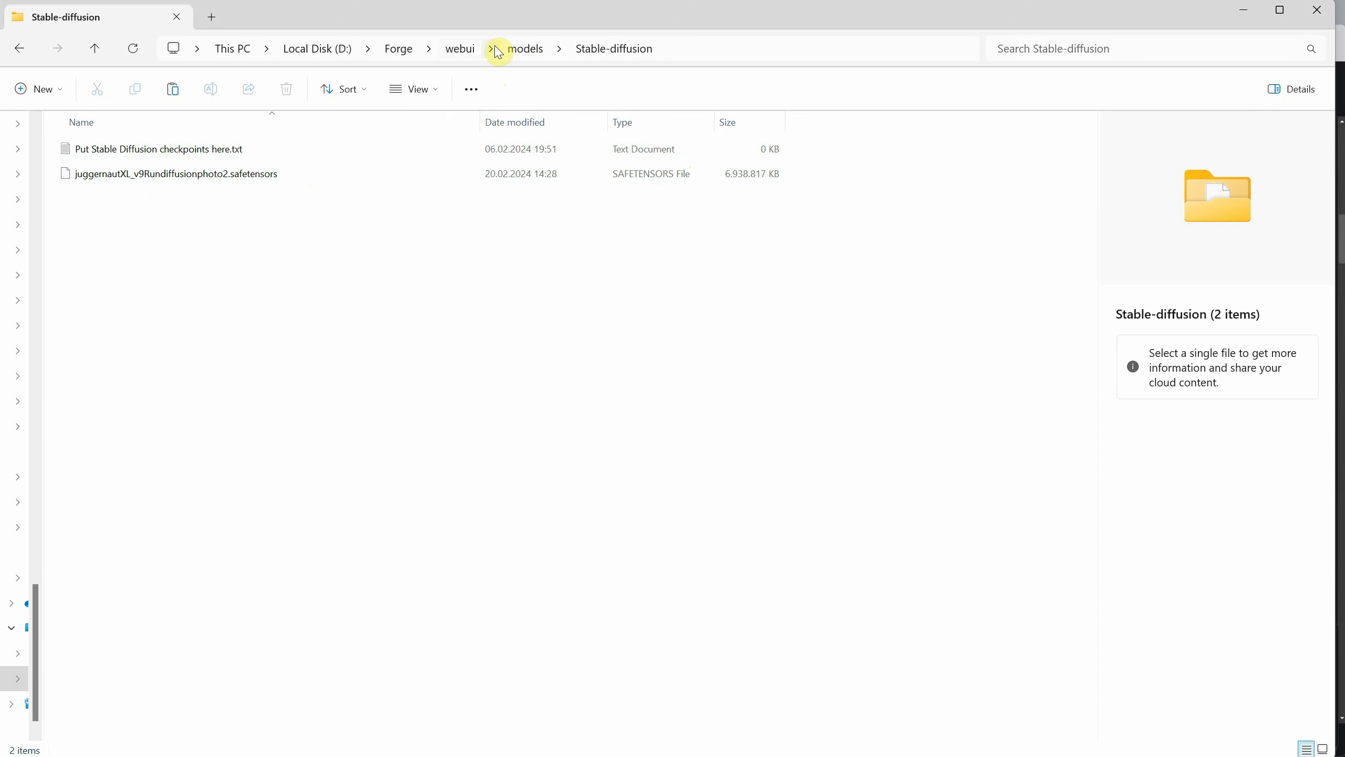
Return to the Forge folder in File Explorer and launch run.bat to start the WebUI.
{"action": "left_click", "coordinate": [455, 52]}
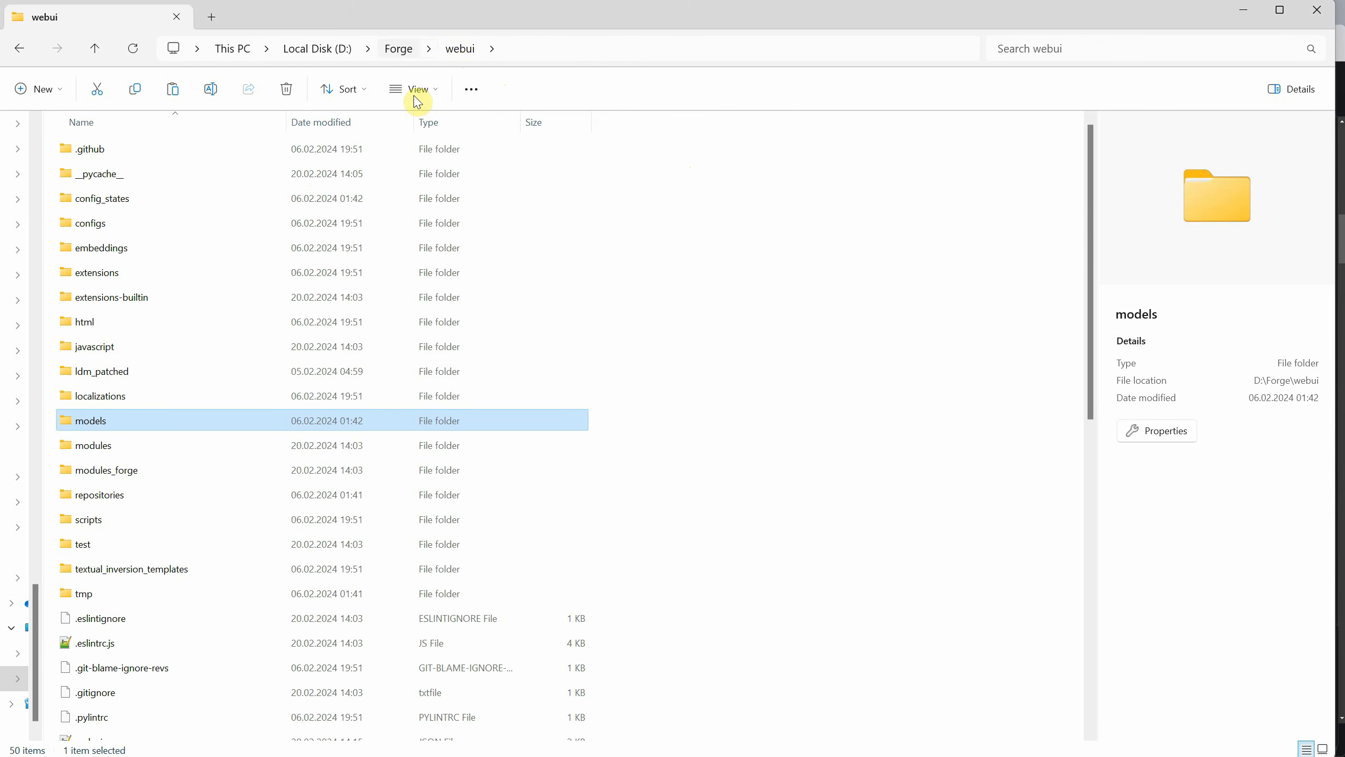
{"action": "left_click", "coordinate": [398, 48]}
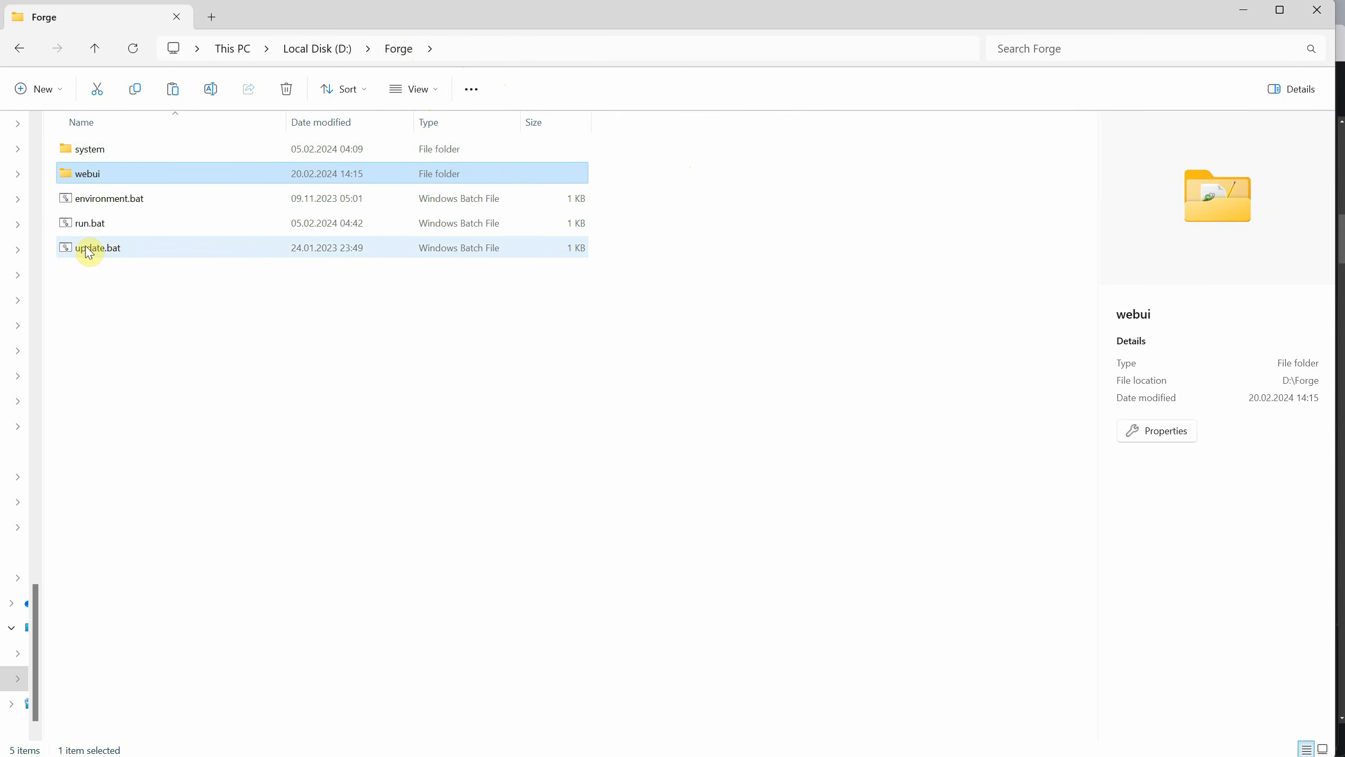
{"action": "left_click", "coordinate": [85, 225]}
{"action": "double_click", "coordinate": [85, 225]}
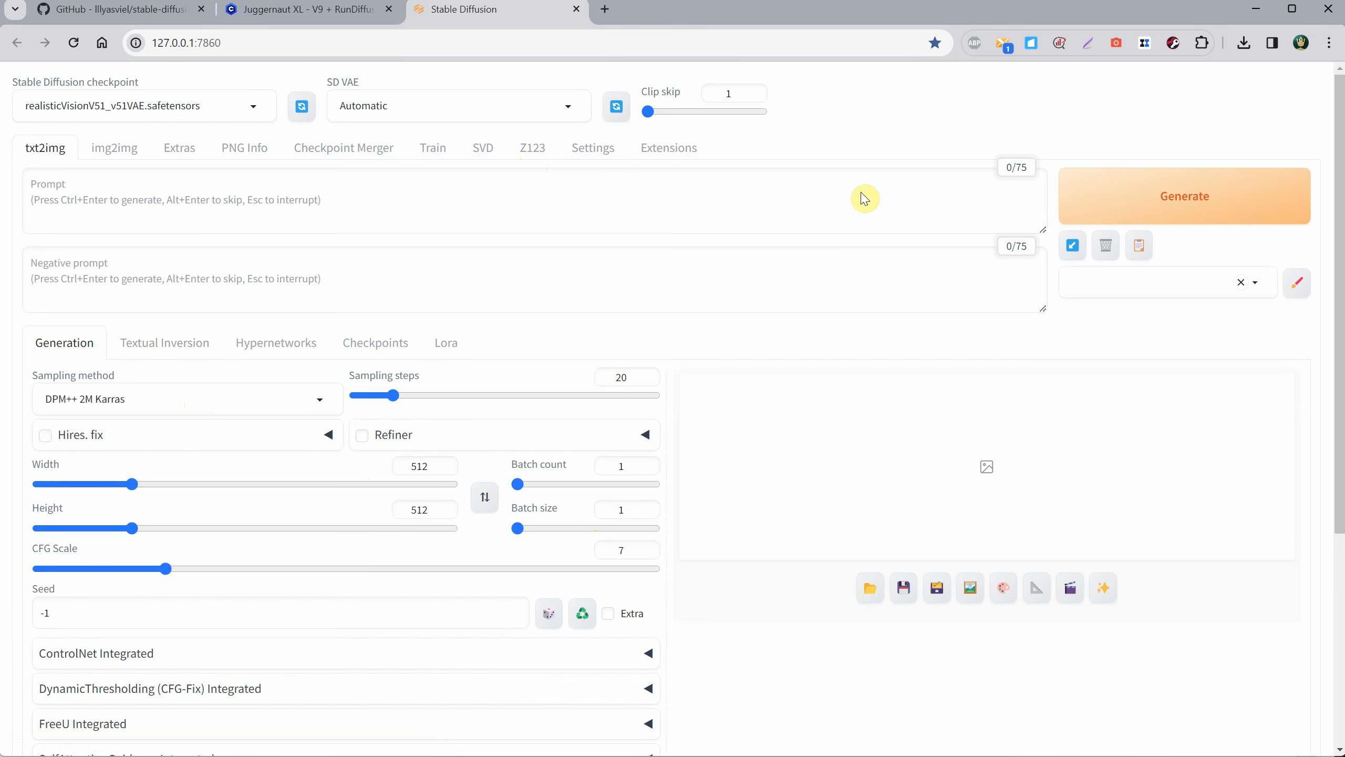
Set the Stable Diffusion checkpoint to juggernautXL_v9Rundiffusionphoto2.safetensors.
{"action": "left_click", "coordinate": [259, 110]}
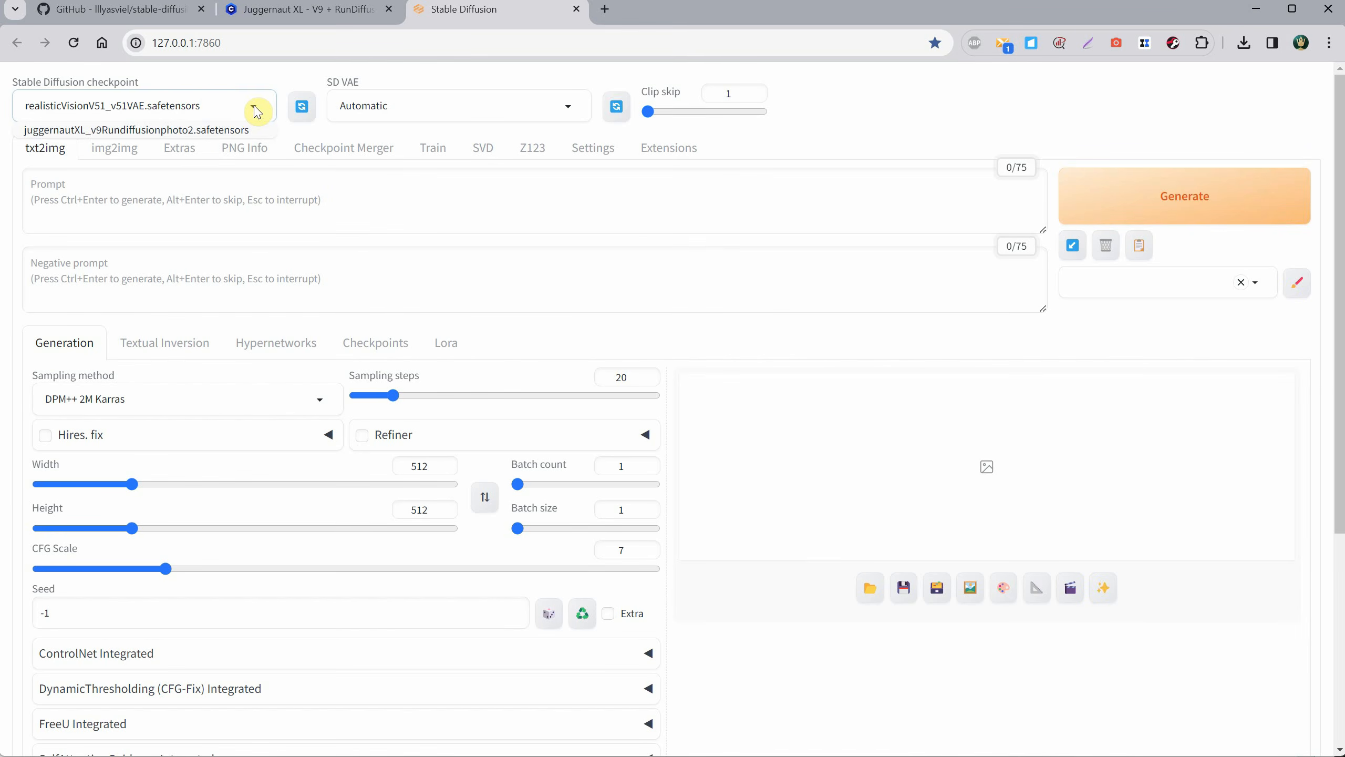
{"action": "left_click", "coordinate": [125, 137]}
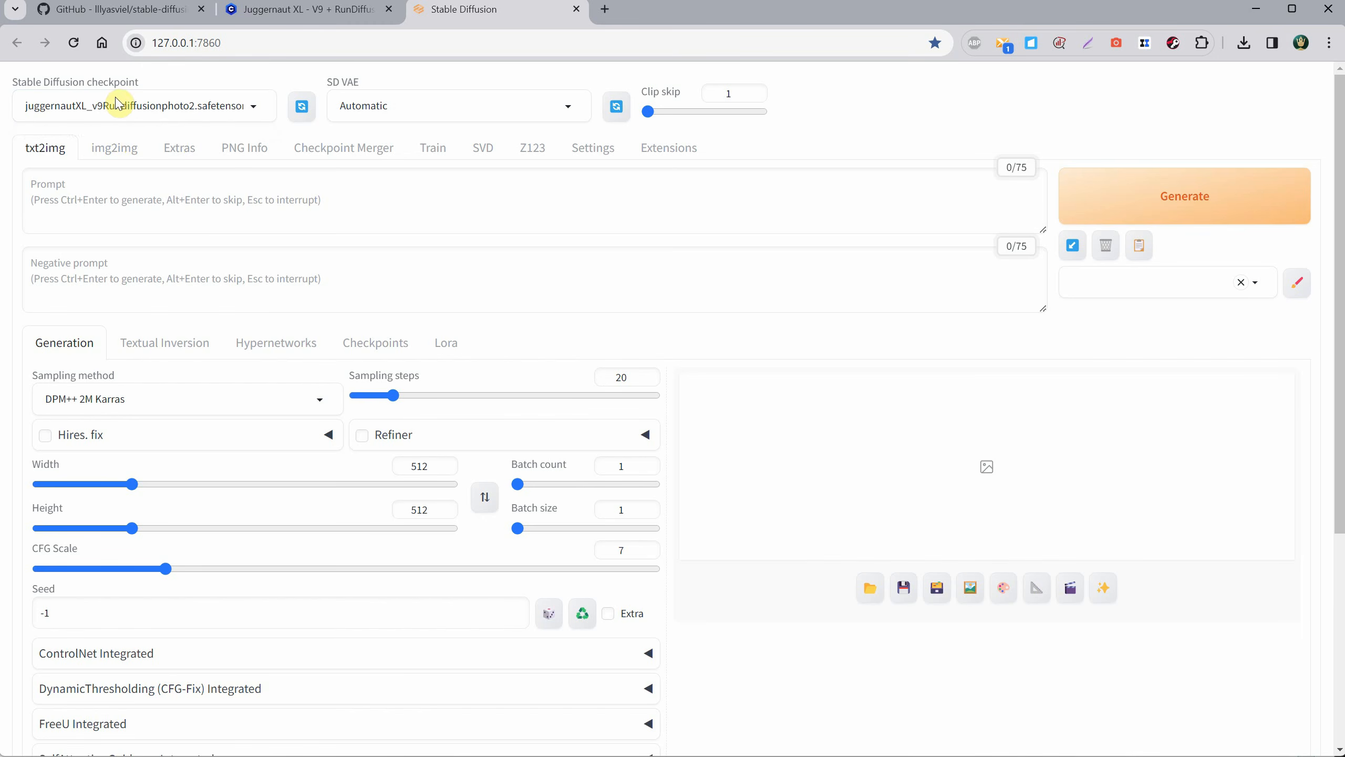
{"action": "left_click", "coordinate": [255, 112]}
{"action": "left_click", "coordinate": [214, 131]}
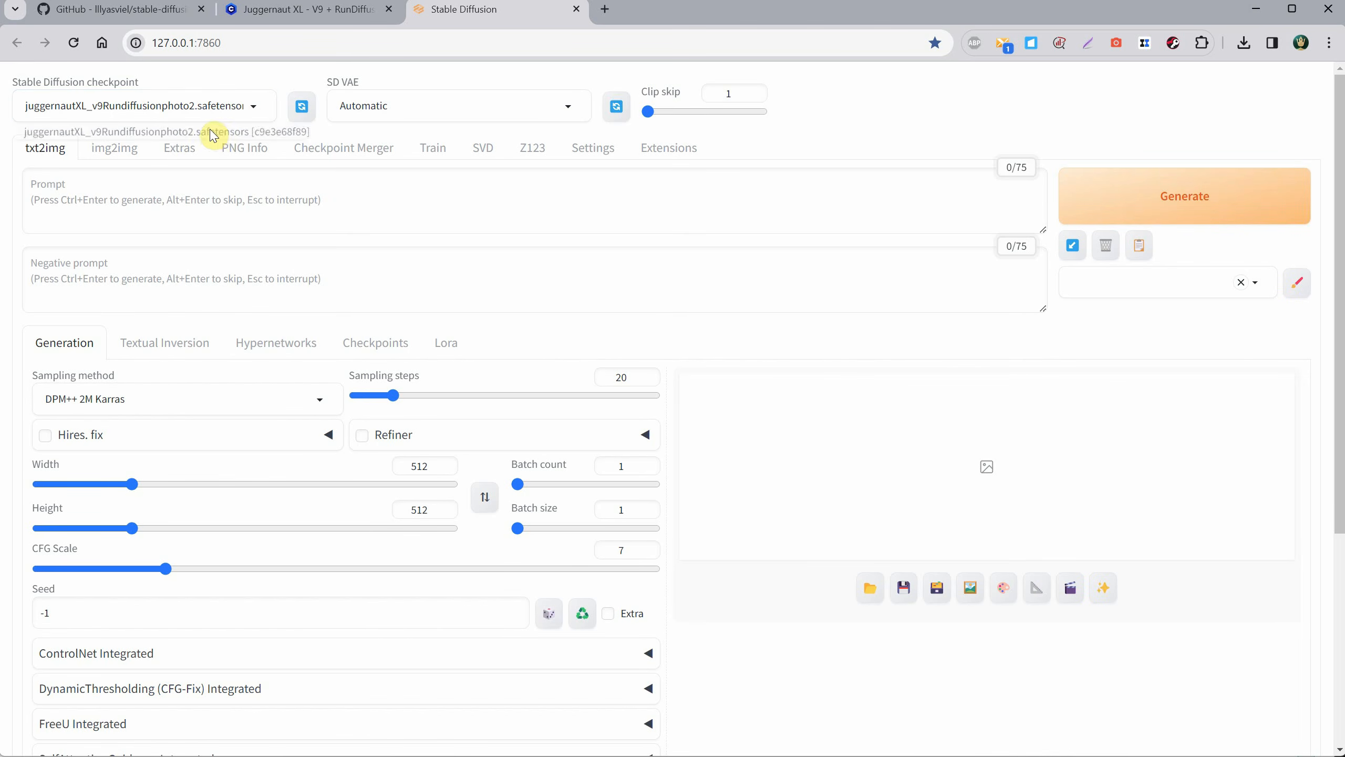
Enter "photo of a cat" as the txt2img prompt.
{"action": "left_click", "coordinate": [256, 209]}
{"action": "type", "text": "phto"}
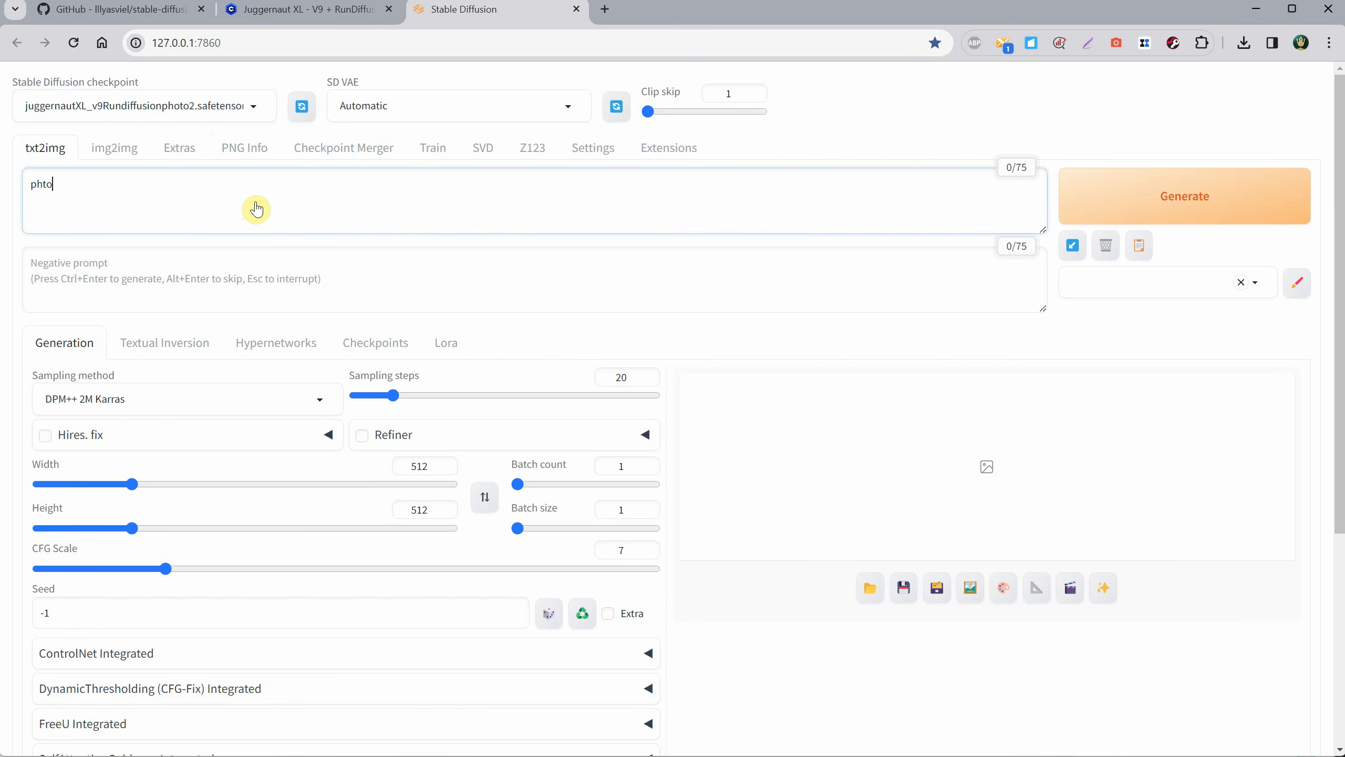
{"action": "type", "text": " of a cat"}
Check the recommended sampler, steps and CFG on the Juggernaut XL page and set the sampling steps to 30.
{"action": "left_click", "coordinate": [293, 11]}
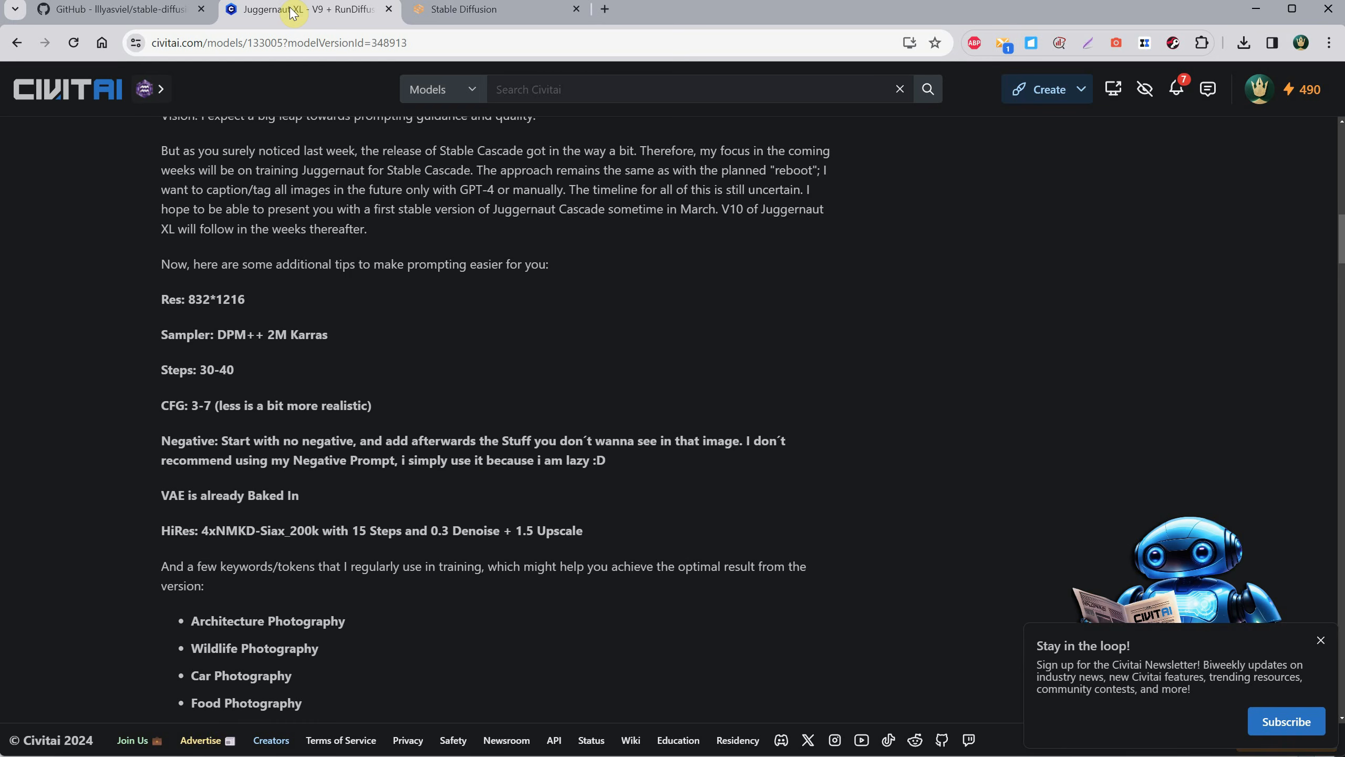
{"action": "left_click_drag", "start_coordinate": [234, 331], "coordinate": [340, 330]}
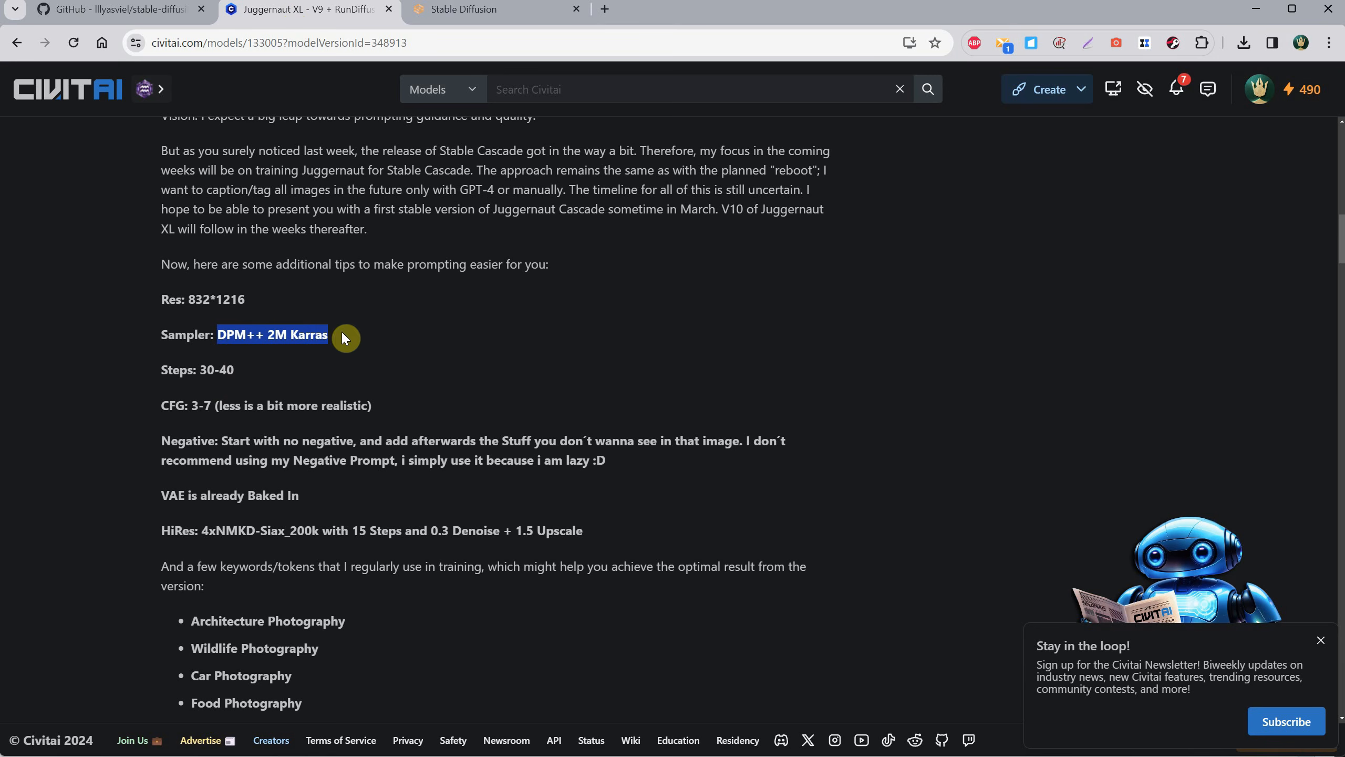
{"action": "left_click_drag", "start_coordinate": [219, 370], "coordinate": [219, 405]}
{"action": "left_click", "coordinate": [459, 7]}
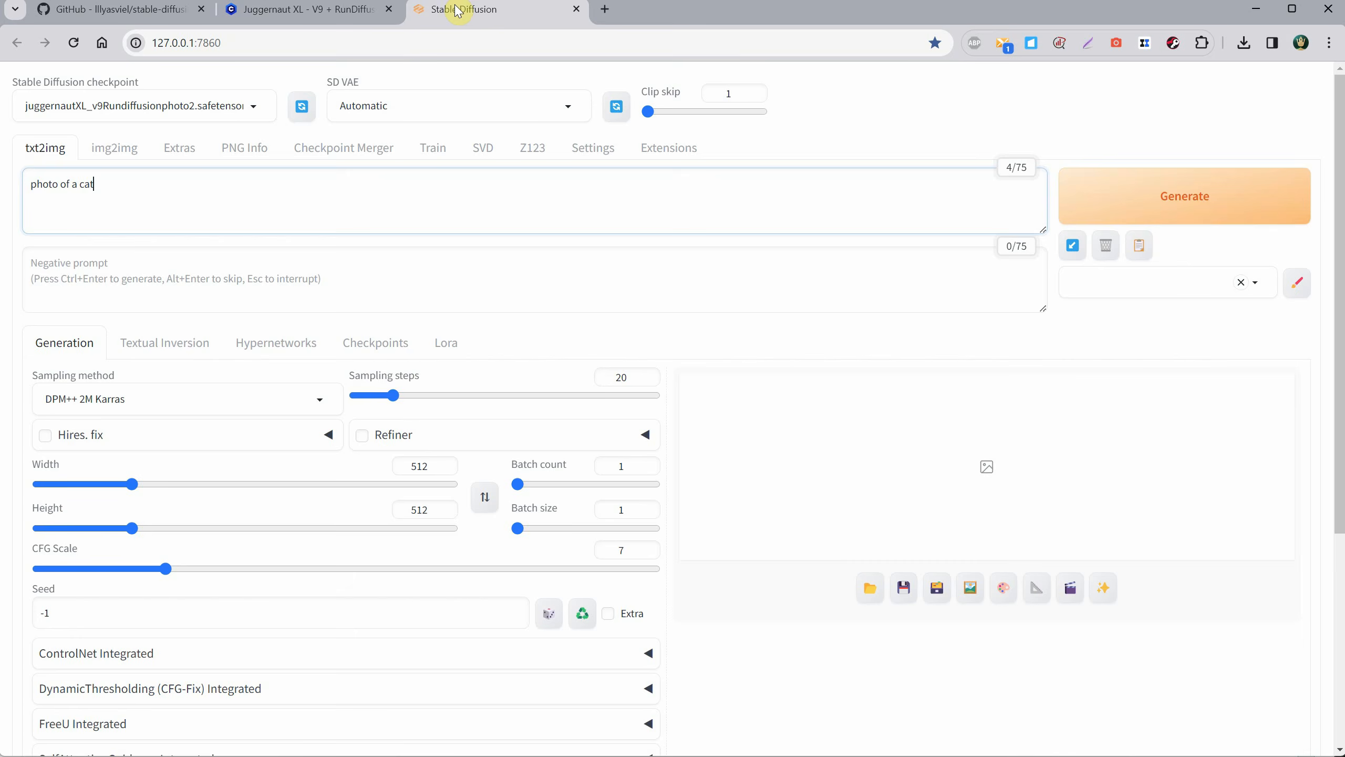
{"action": "double_click", "coordinate": [633, 377]}
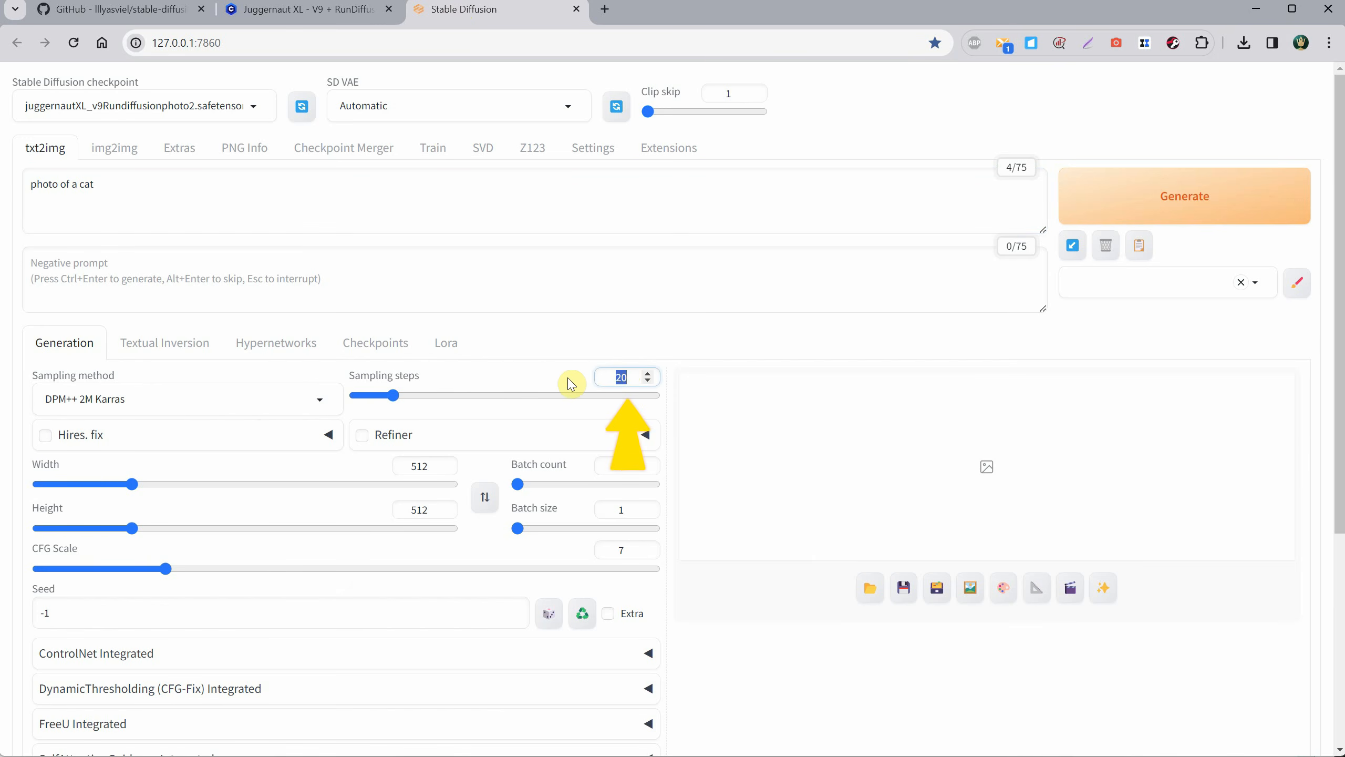
{"action": "type", "text": "30"}
{"action": "key", "text": "Tab"}
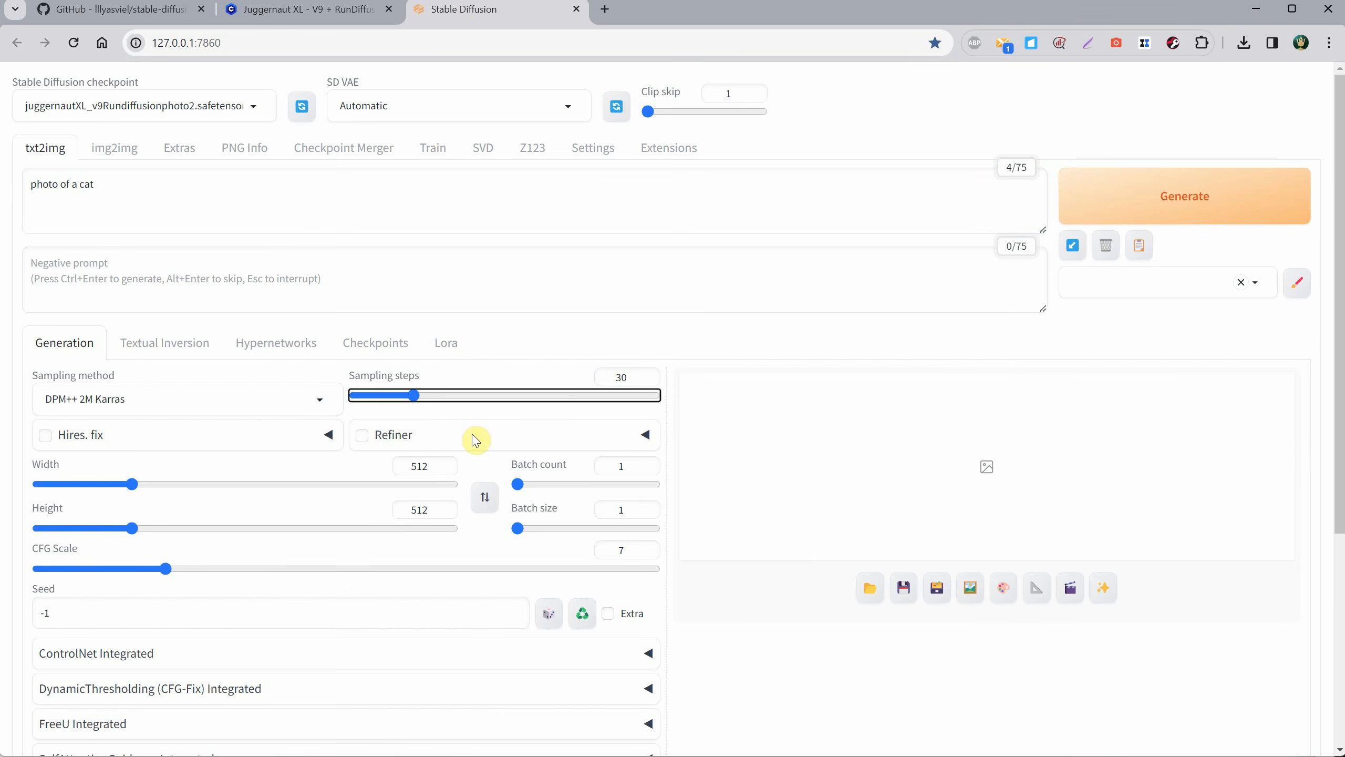
Set the txt2img image width and height to 1024 each.
{"action": "double_click", "coordinate": [432, 466]}
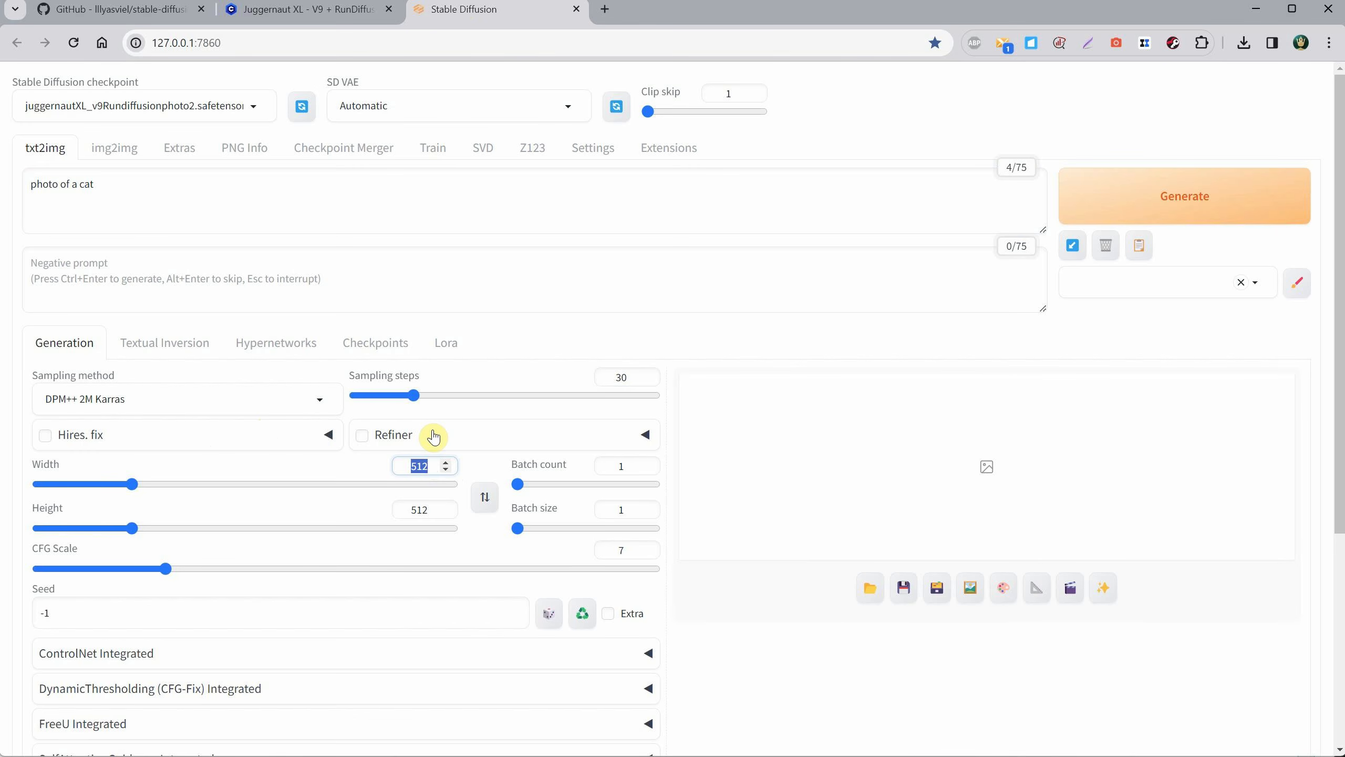
{"action": "type", "text": "1024"}
{"action": "key", "text": "Tab"}
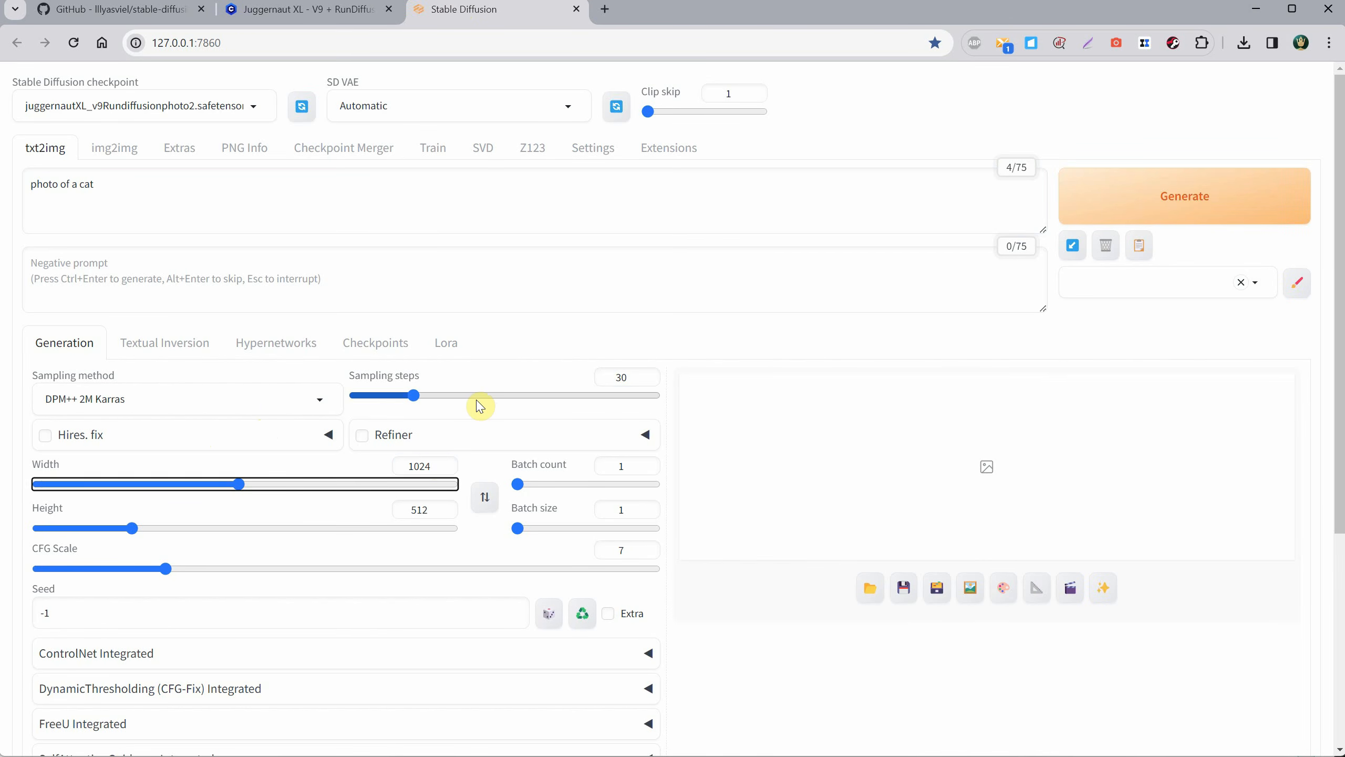
{"action": "key", "text": "Tab"}
{"action": "type", "text": "1024"}
{"action": "key", "text": "Tab"}
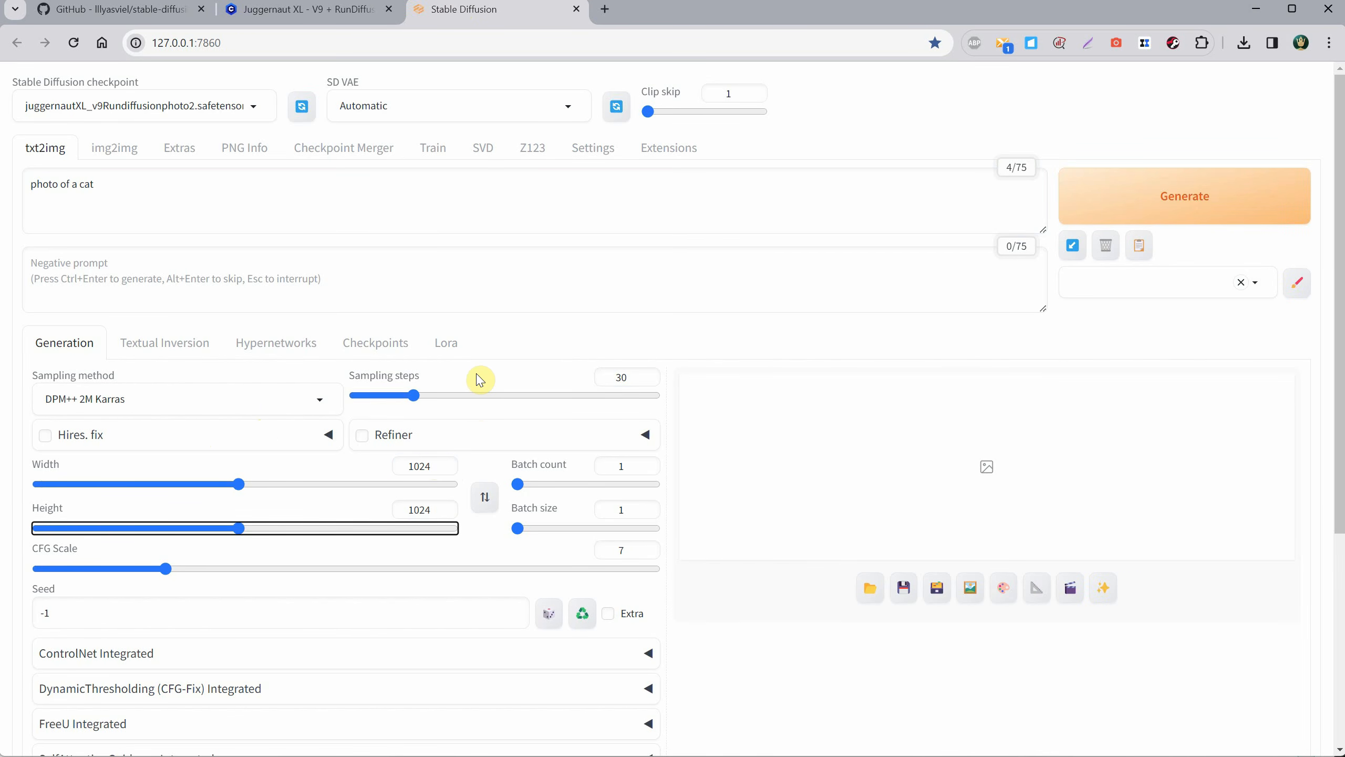
Generate the cat image with the CFG scale left at 7 and check the time taken below the result.
{"action": "left_click", "coordinate": [624, 549]}
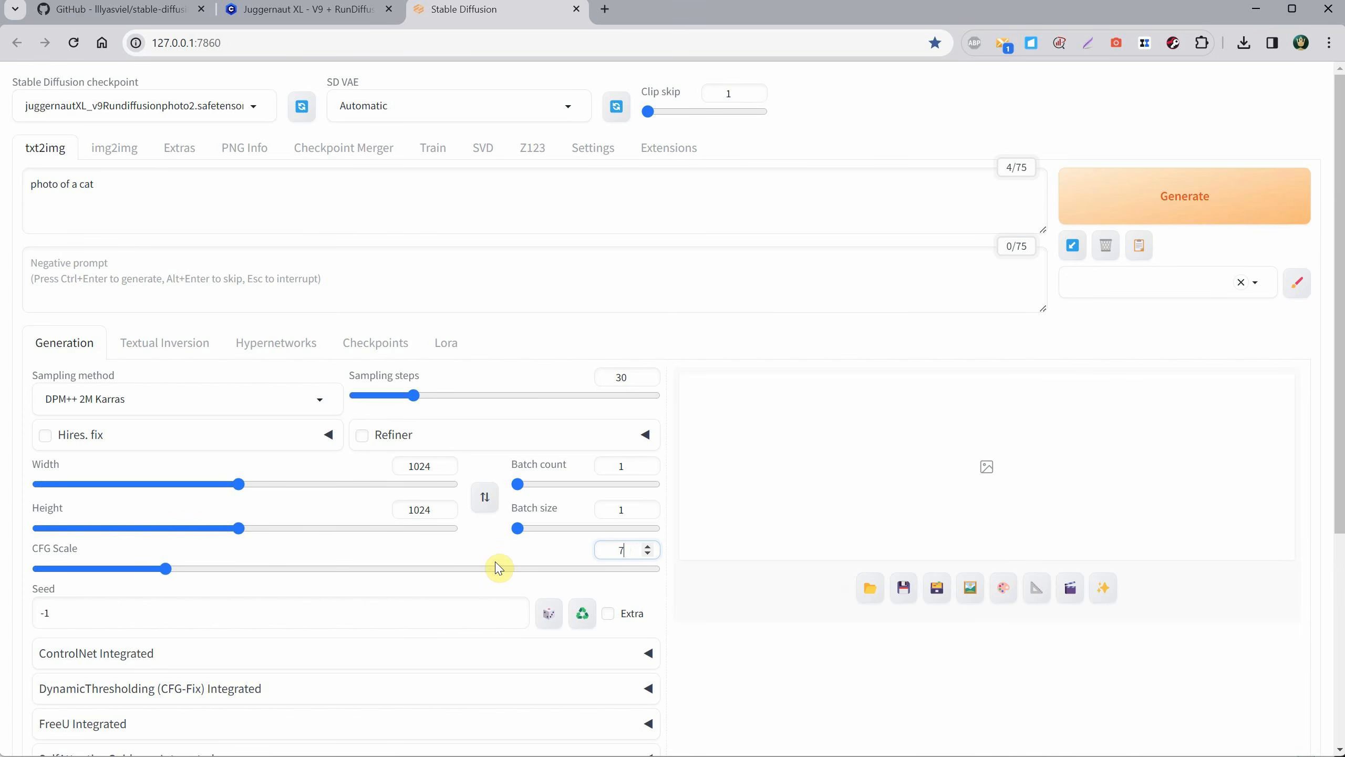
{"action": "left_click", "coordinate": [1149, 212]}
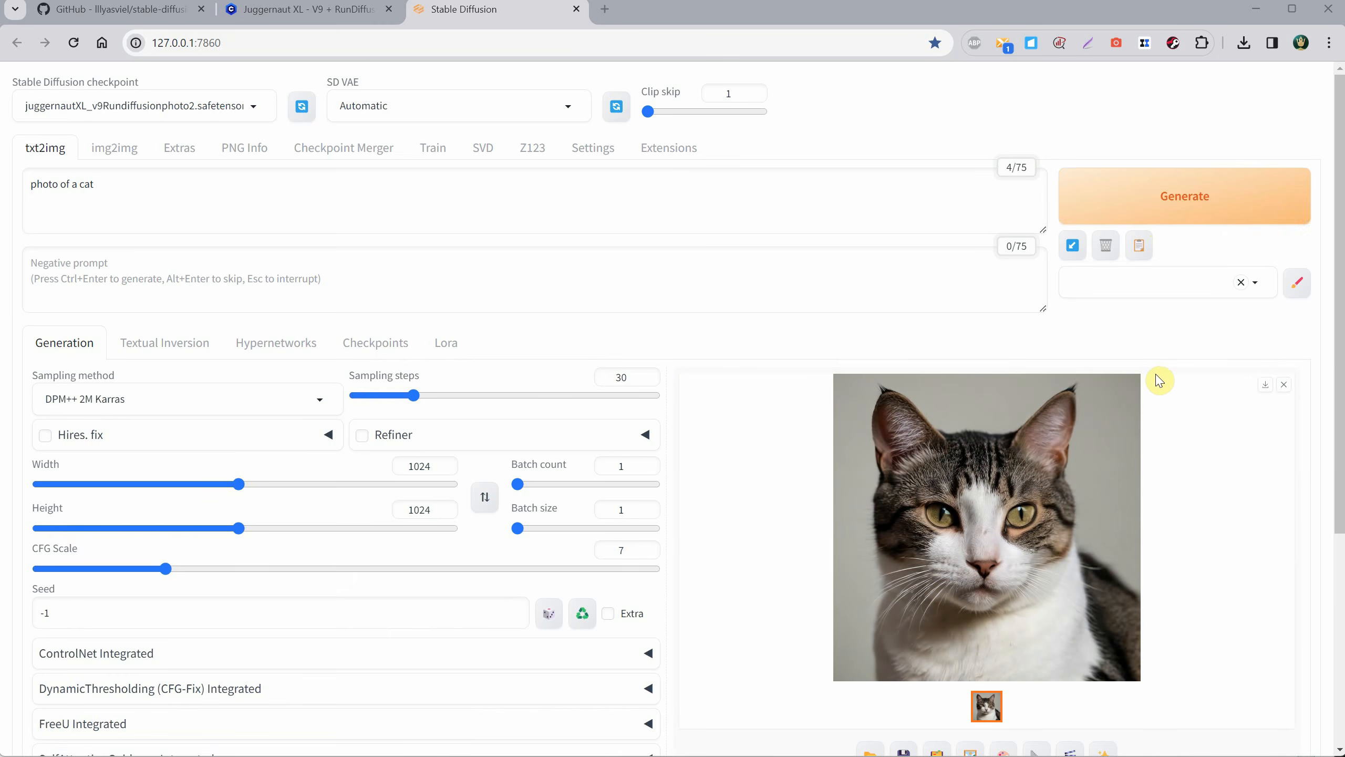
{"action": "scroll", "coordinate": [1160, 380], "scroll_direction": "down", "scroll_amount": 4}
{"action": "left_click_drag", "start_coordinate": [734, 619], "coordinate": [760, 625]}
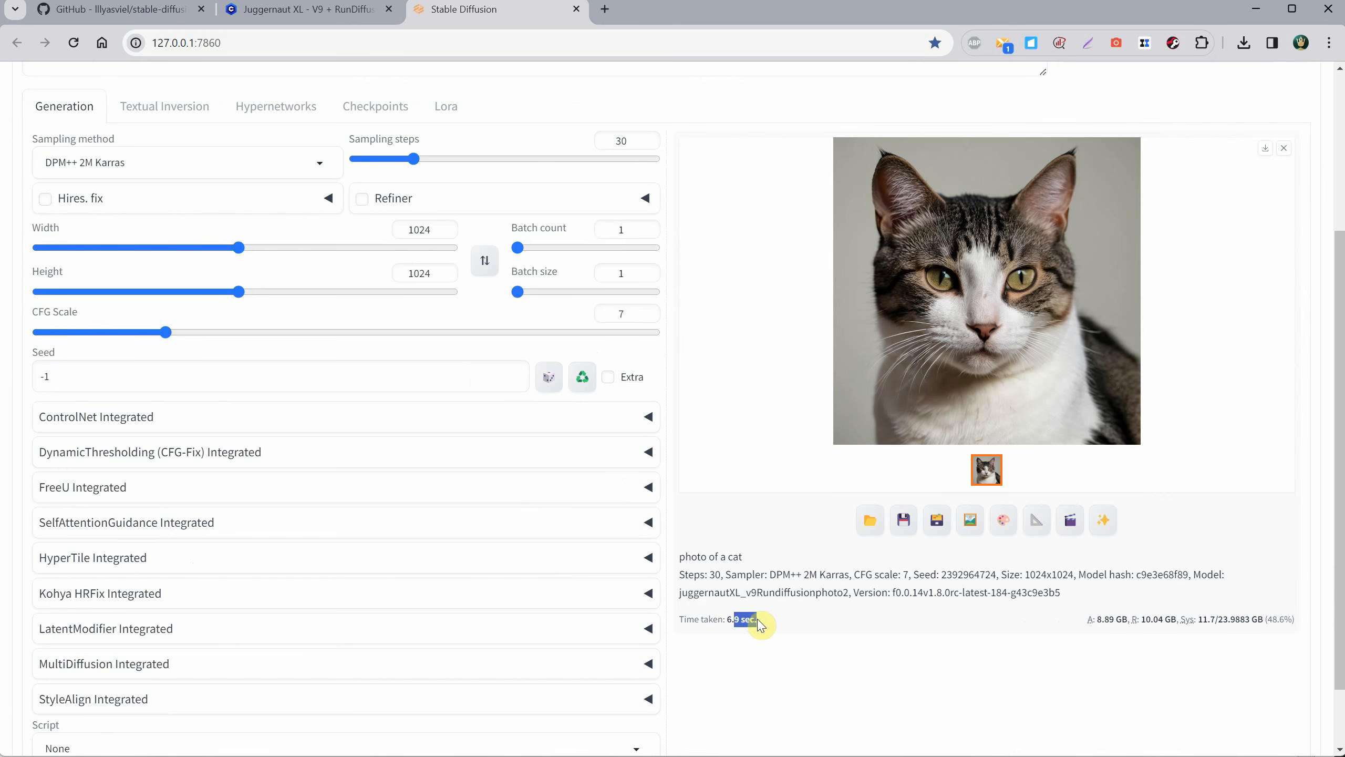
{"action": "left_click", "coordinate": [816, 636]}
{"action": "scroll", "coordinate": [816, 636], "scroll_direction": "up", "scroll_amount": 3}
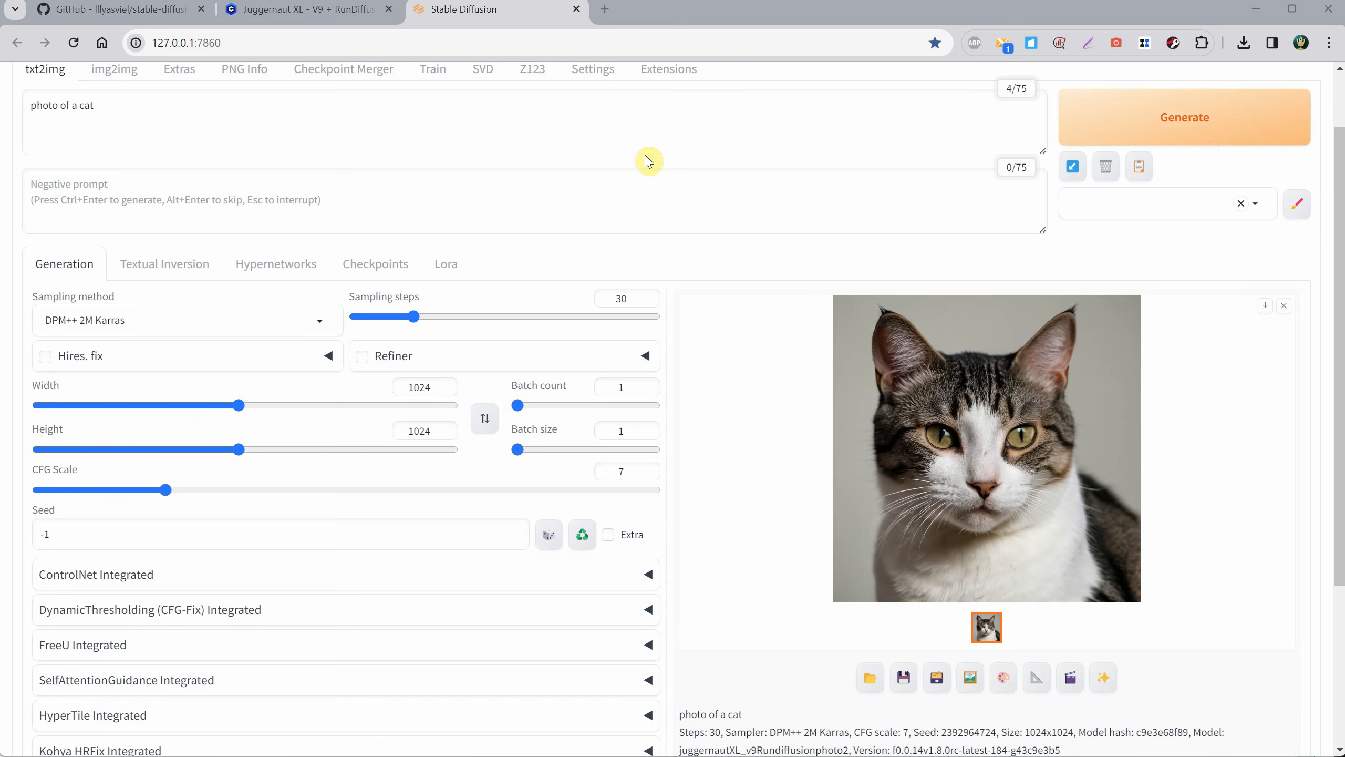
Close the Stable Diffusion page and shut down the Forge command window.
{"action": "left_click", "coordinate": [576, 8]}
{"action": "key", "text": "alt+Tab"}
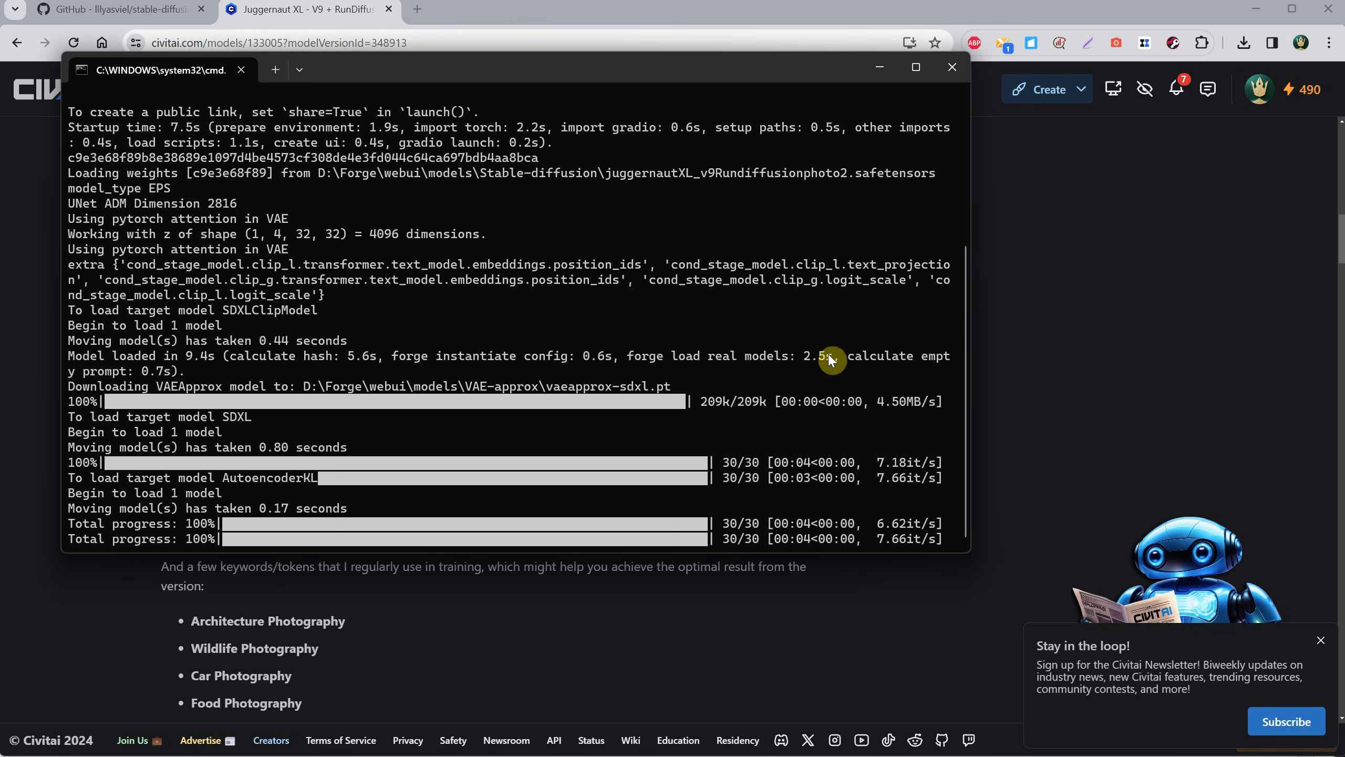
{"action": "left_click", "coordinate": [966, 69]}
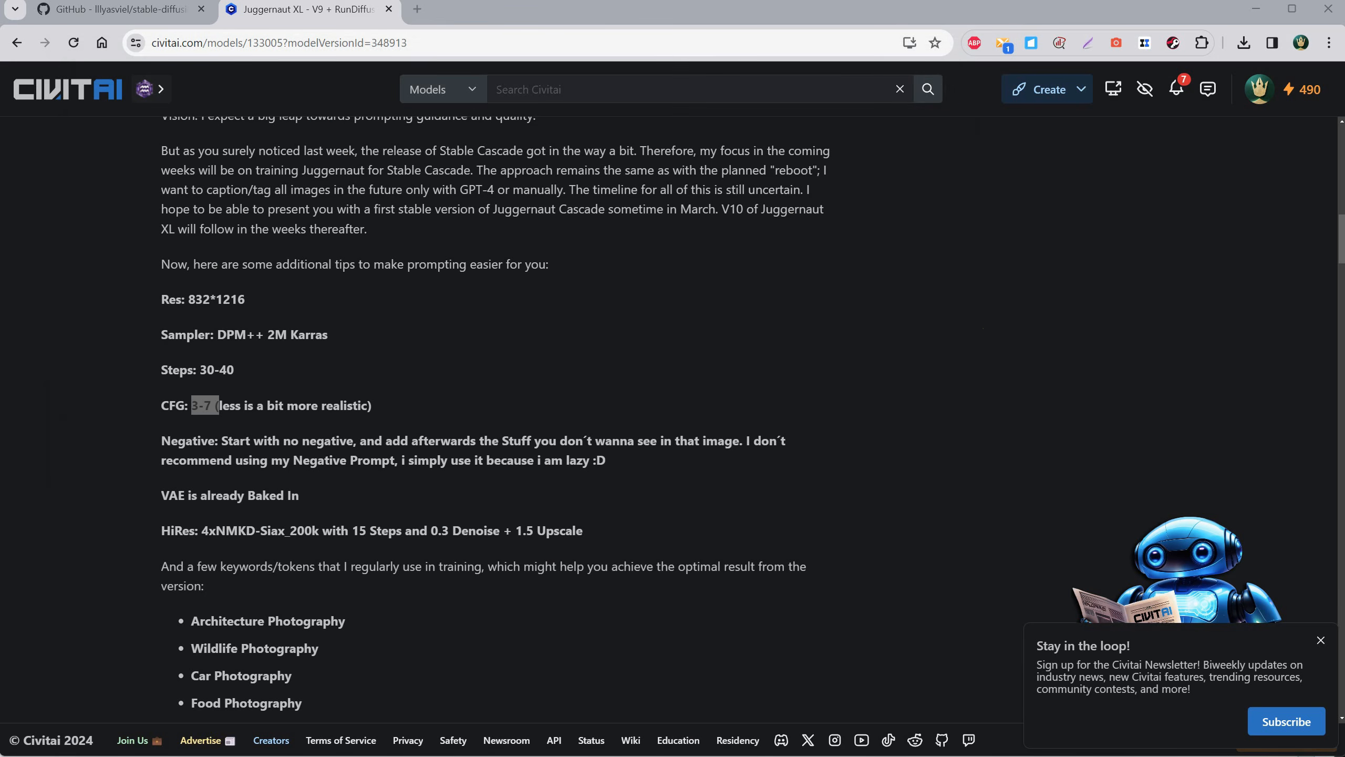
Open run.bat from the Forge folder in Notepad, examine which folder and batch file it calls, and close it.
{"action": "key", "text": "alt+Tab"}
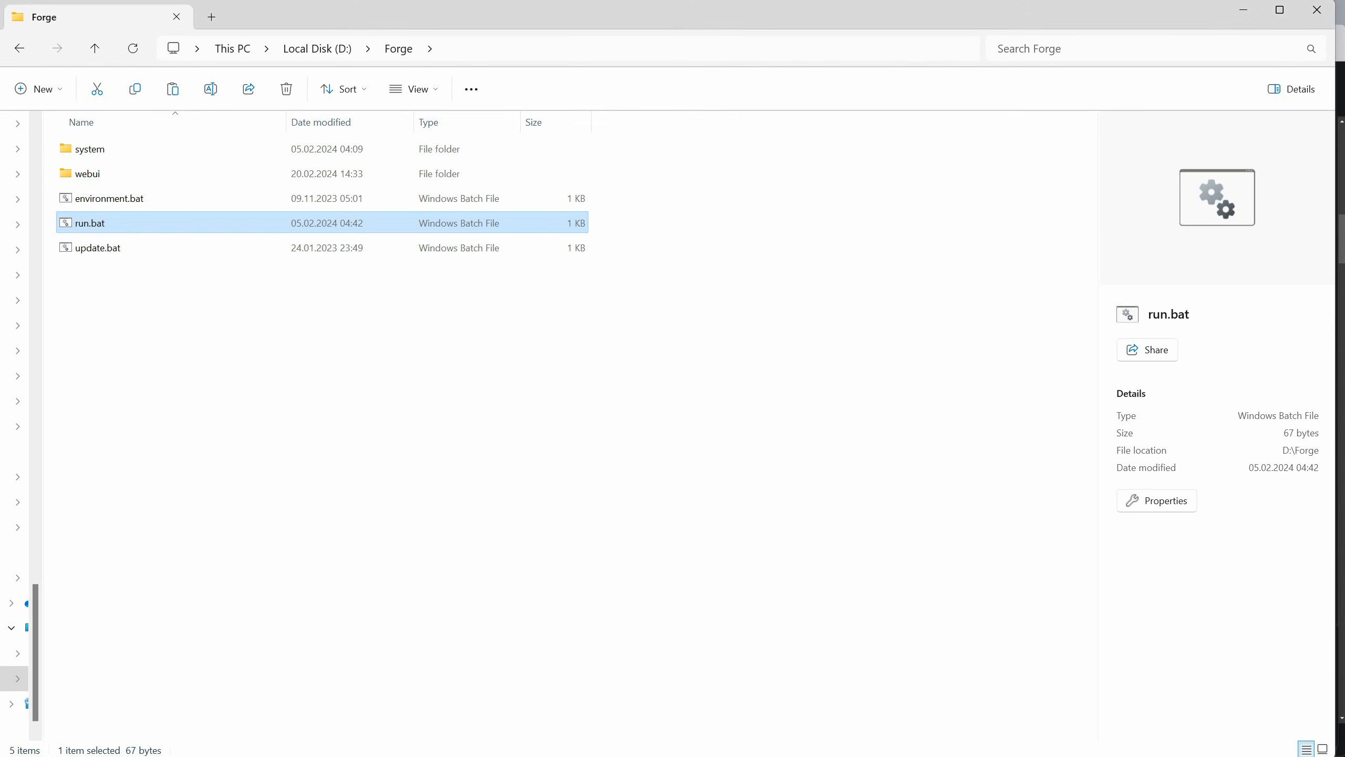
{"action": "right_click", "coordinate": [91, 222]}
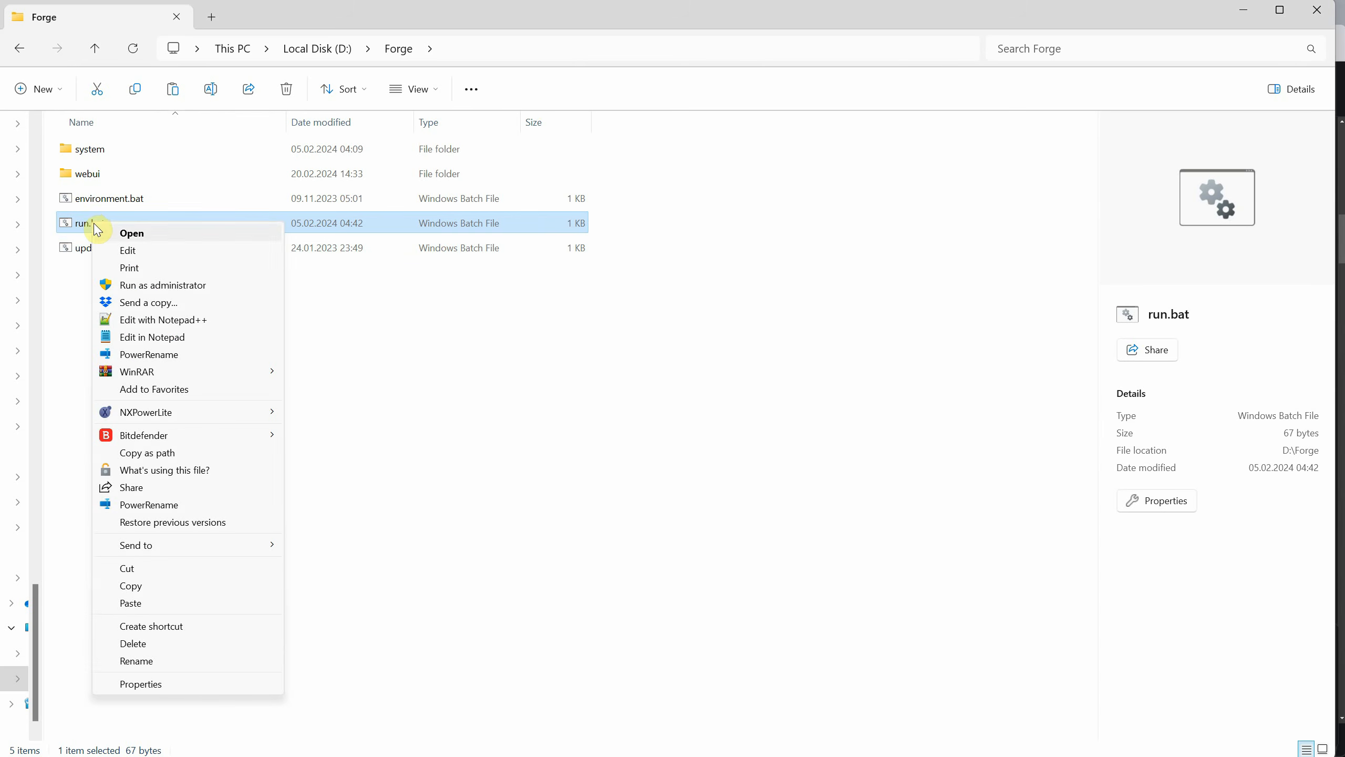
{"action": "left_click", "coordinate": [183, 338]}
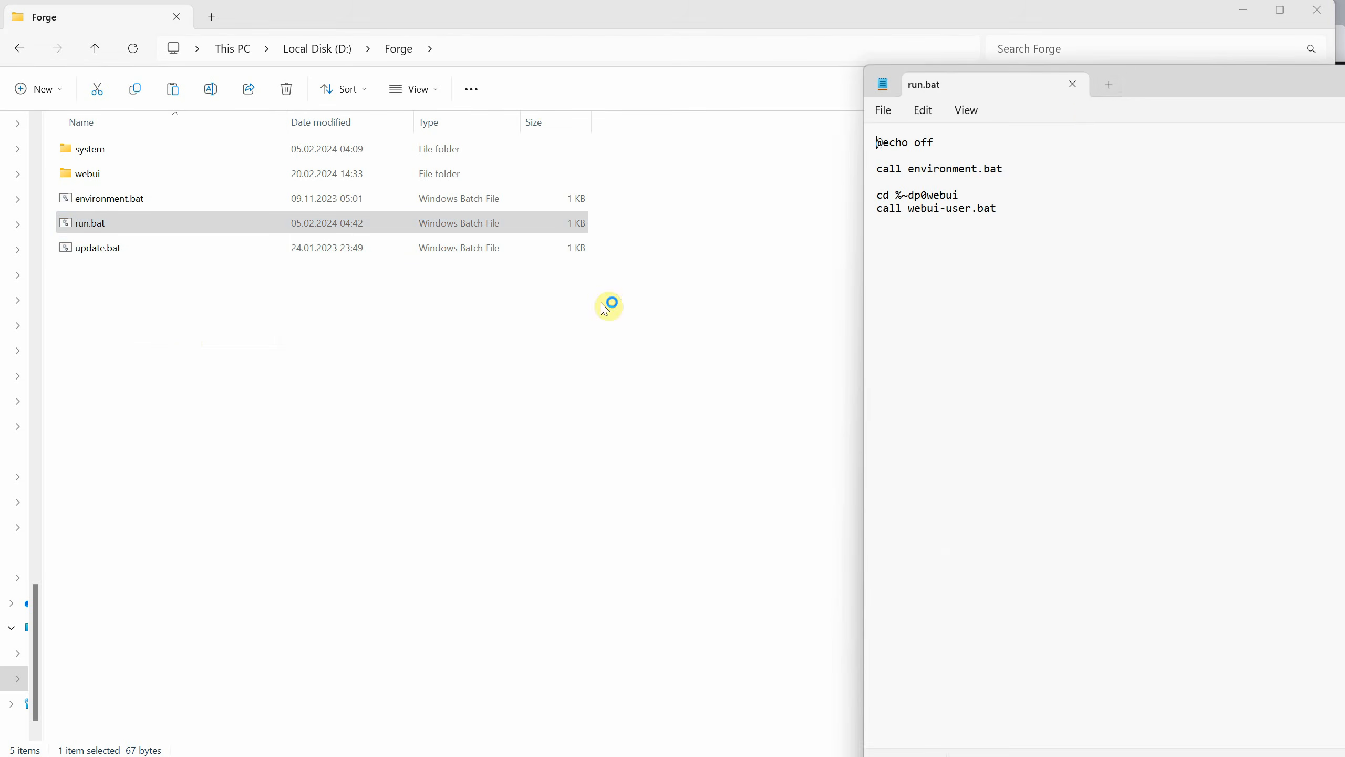
{"action": "left_click_drag", "start_coordinate": [1165, 85], "coordinate": [576, 92]}
{"action": "double_click", "coordinate": [355, 200]}
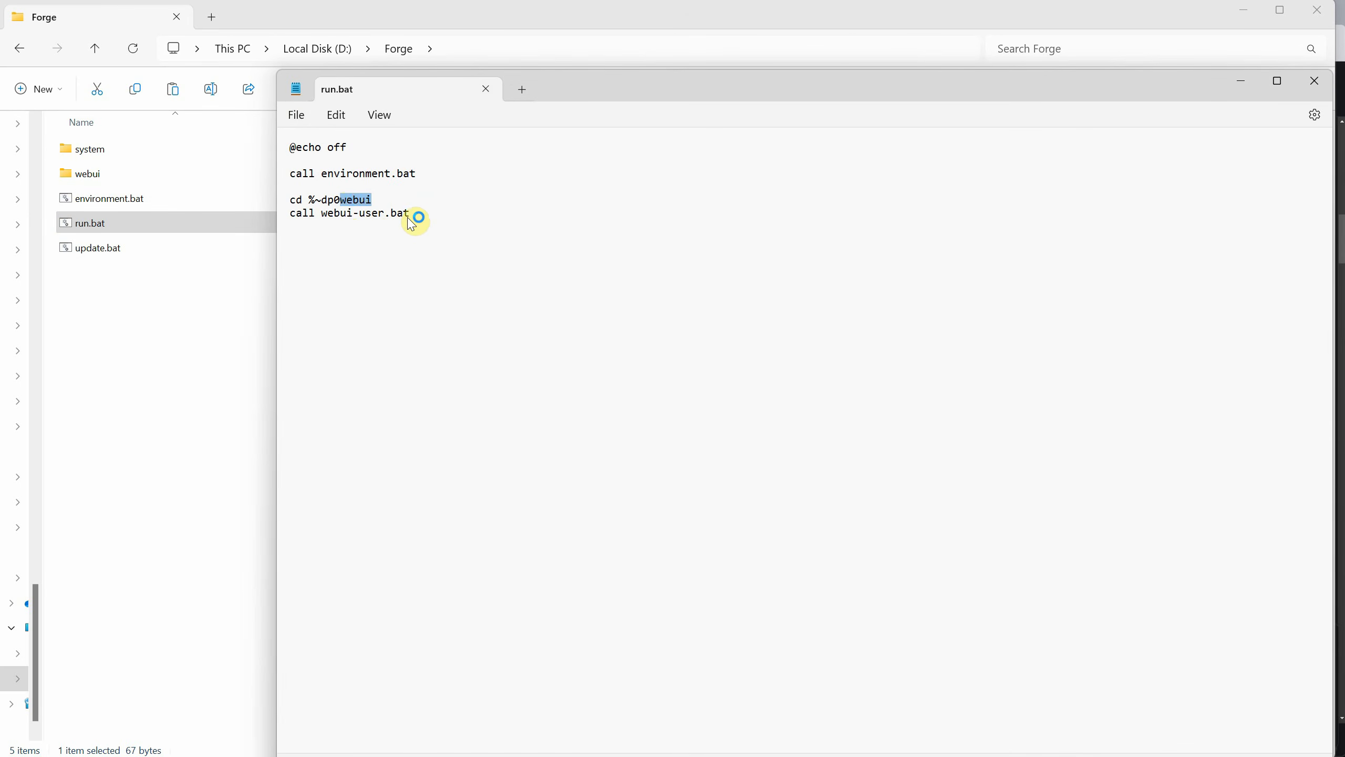
{"action": "left_click_drag", "start_coordinate": [411, 213], "coordinate": [330, 223]}
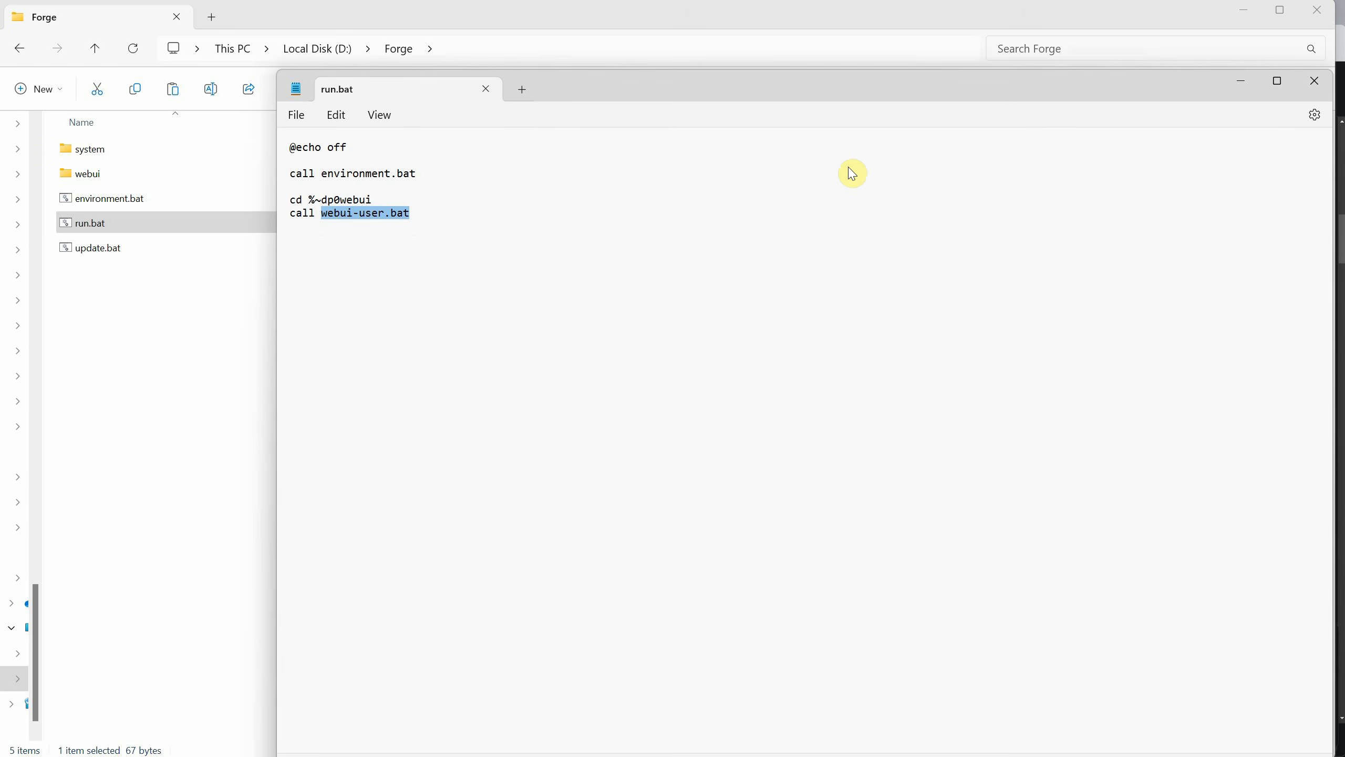
{"action": "left_click", "coordinate": [1315, 81]}
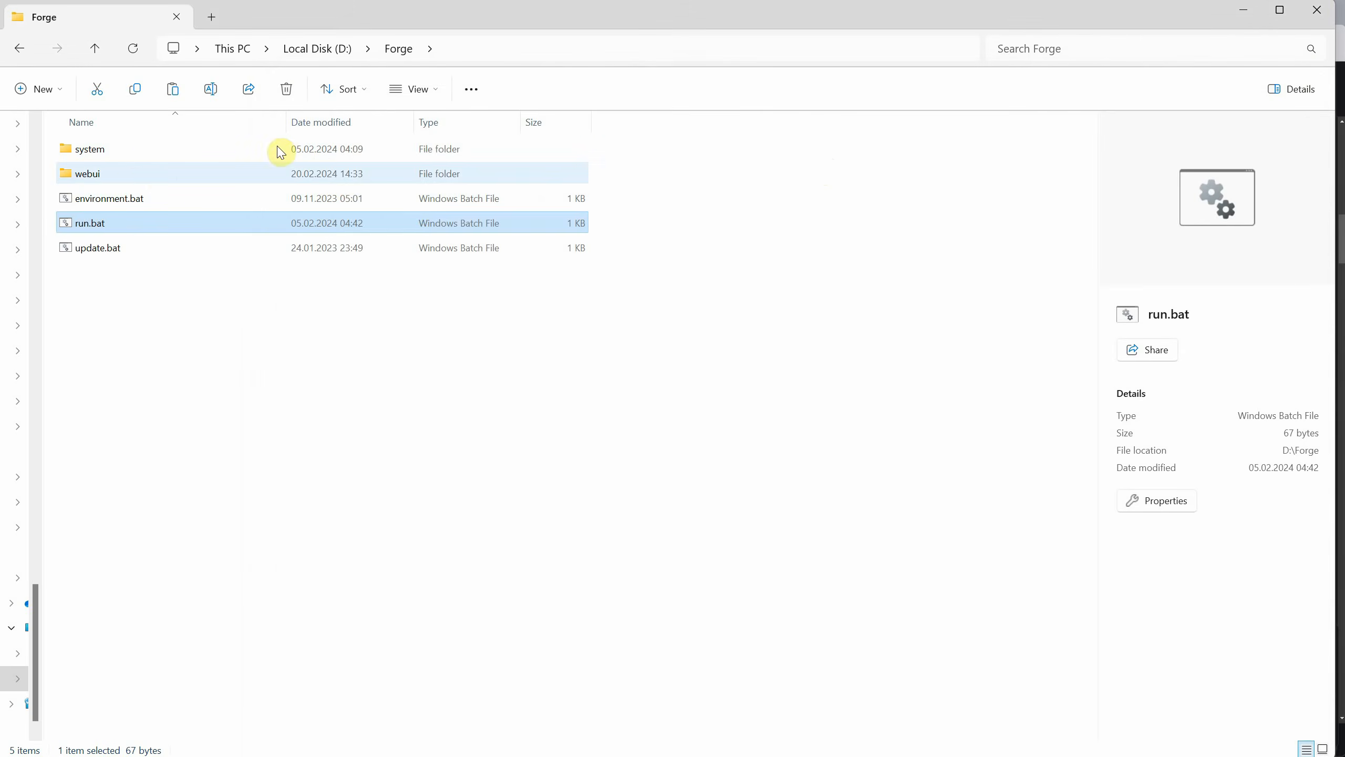
Open webui-user.bat from the webui folder in Notepad for editing.
{"action": "double_click", "coordinate": [133, 182]}
{"action": "scroll", "coordinate": [277, 316], "scroll_direction": "down", "scroll_amount": 8}
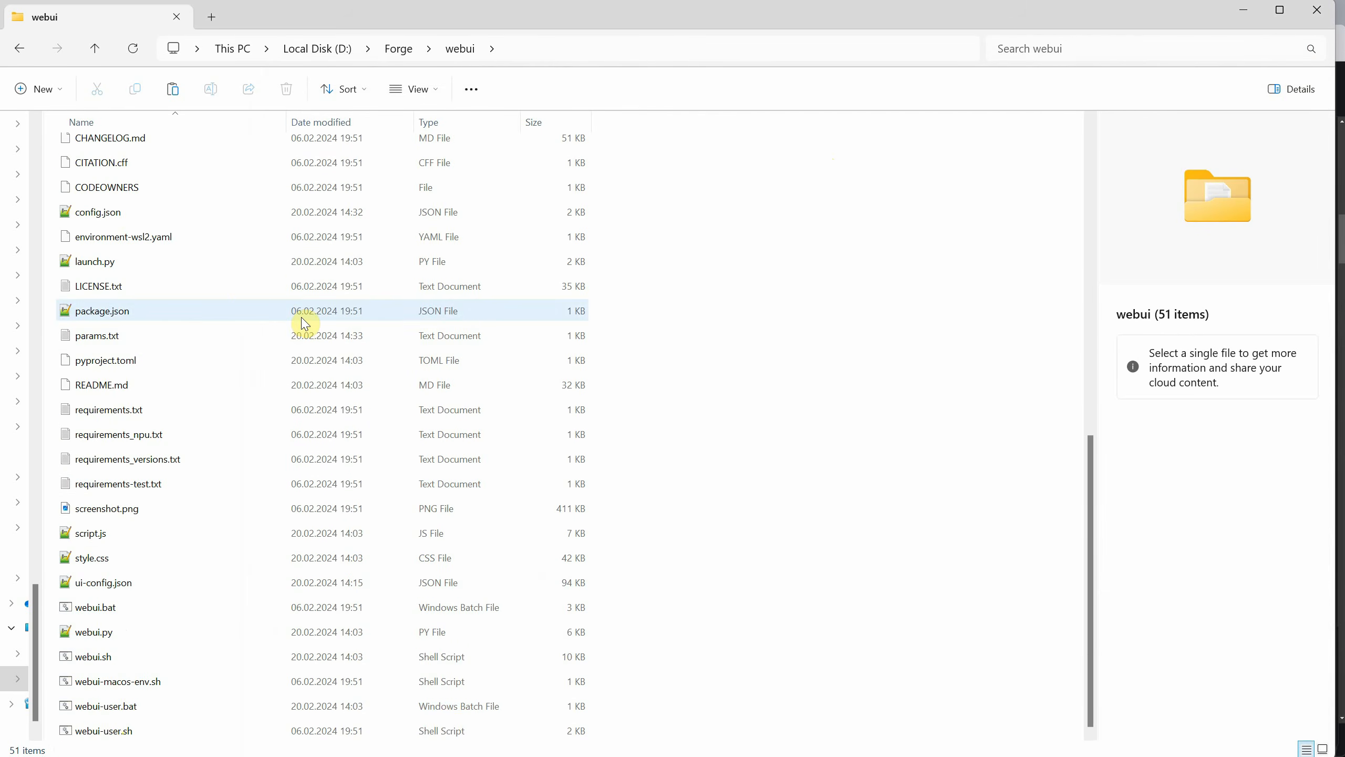
{"action": "left_click", "coordinate": [111, 706]}
{"action": "right_click", "coordinate": [111, 706]}
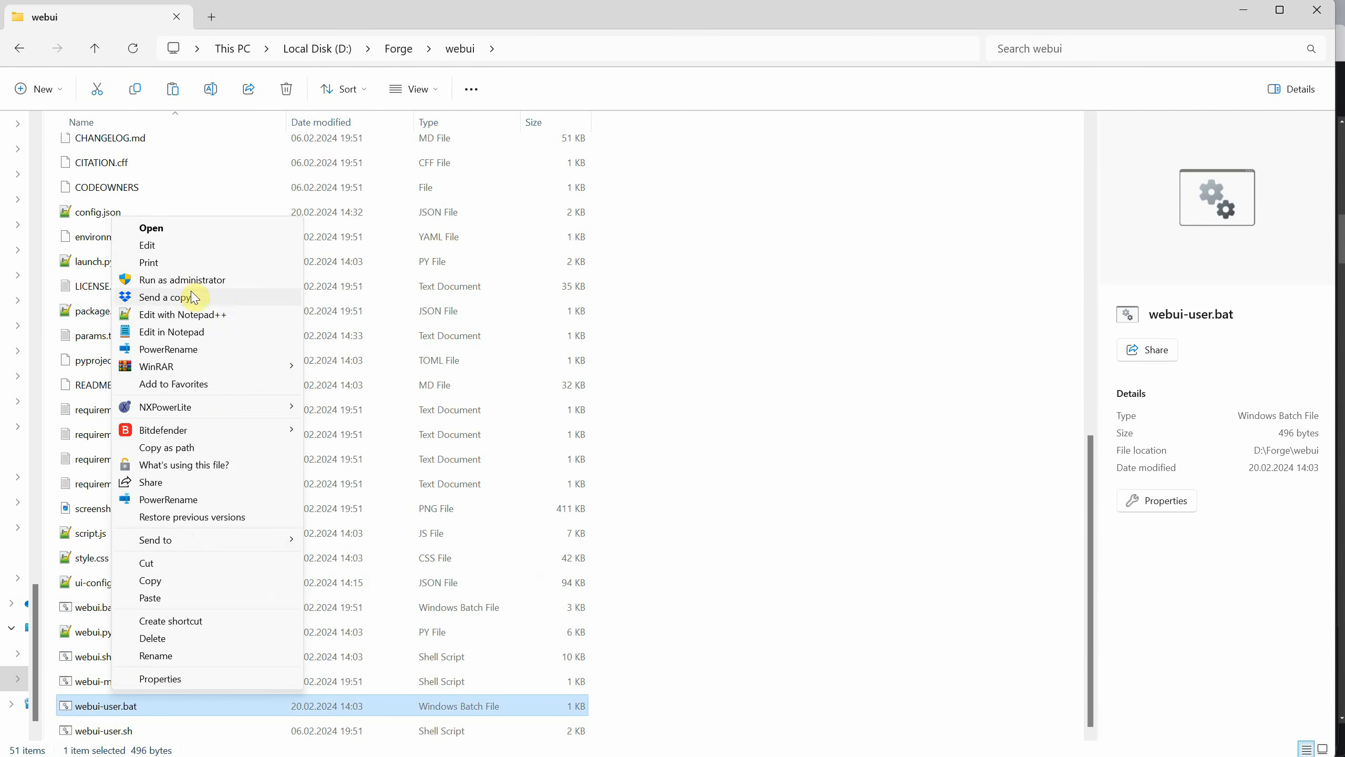
{"action": "left_click", "coordinate": [194, 336]}
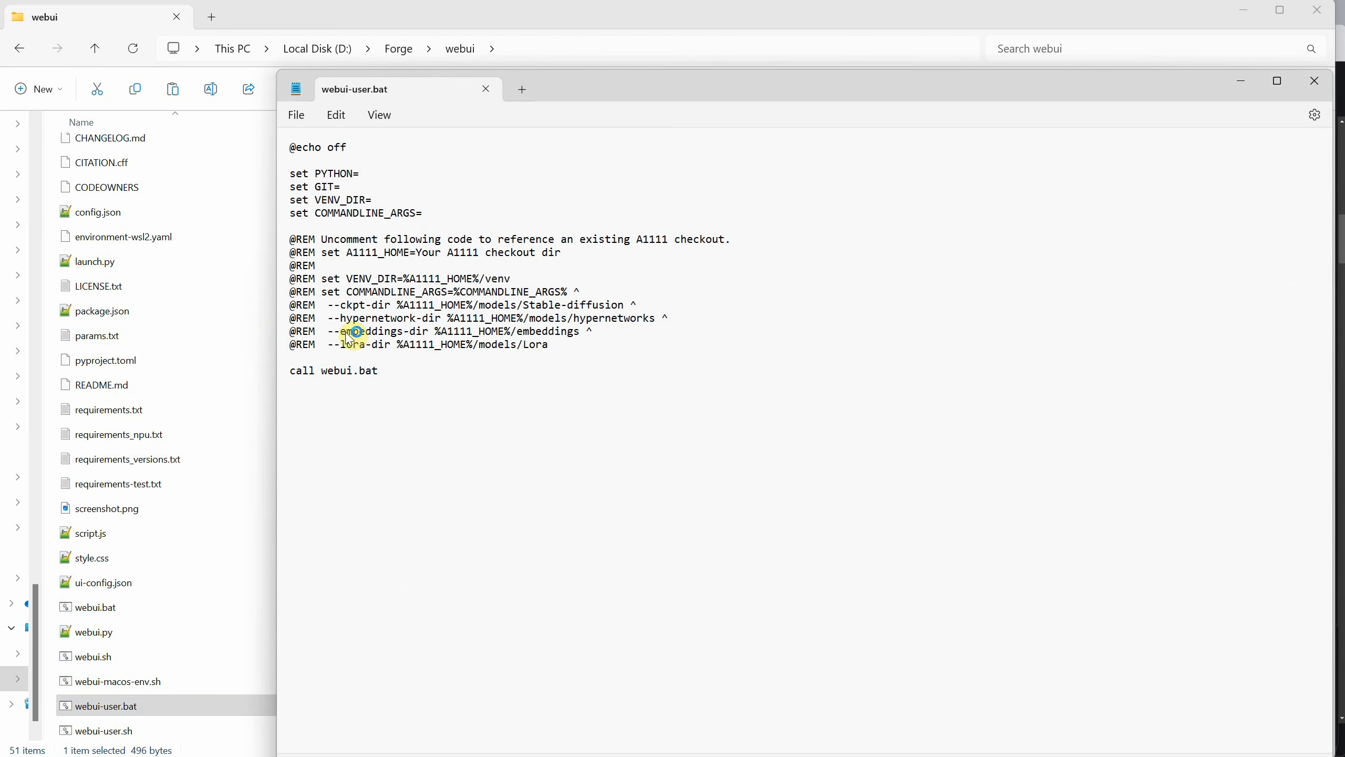
Set COMMANDLINE_ARGS to --theme dark in webui-user.bat, save the file and close it.
{"action": "left_click", "coordinate": [469, 214]}
{"action": "left_click", "coordinate": [295, 115]}
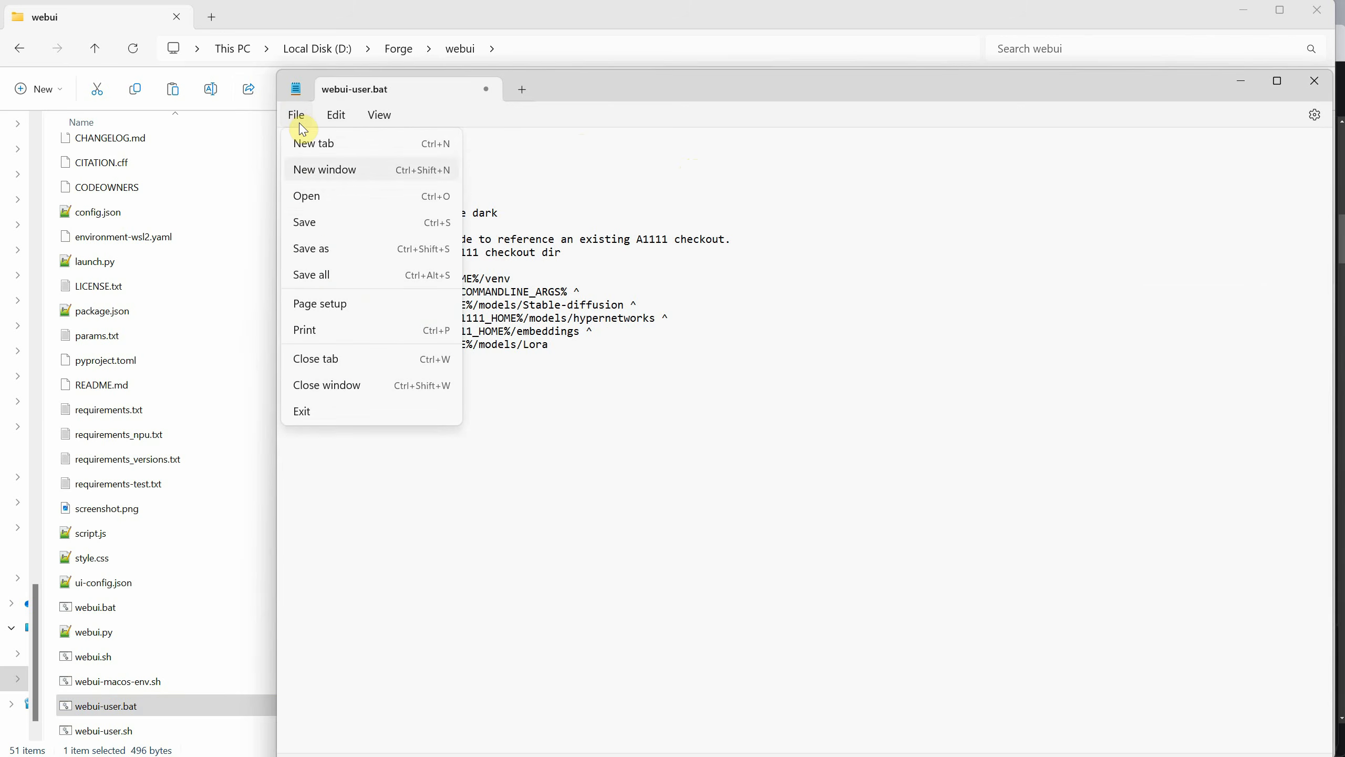
{"action": "left_click", "coordinate": [312, 218]}
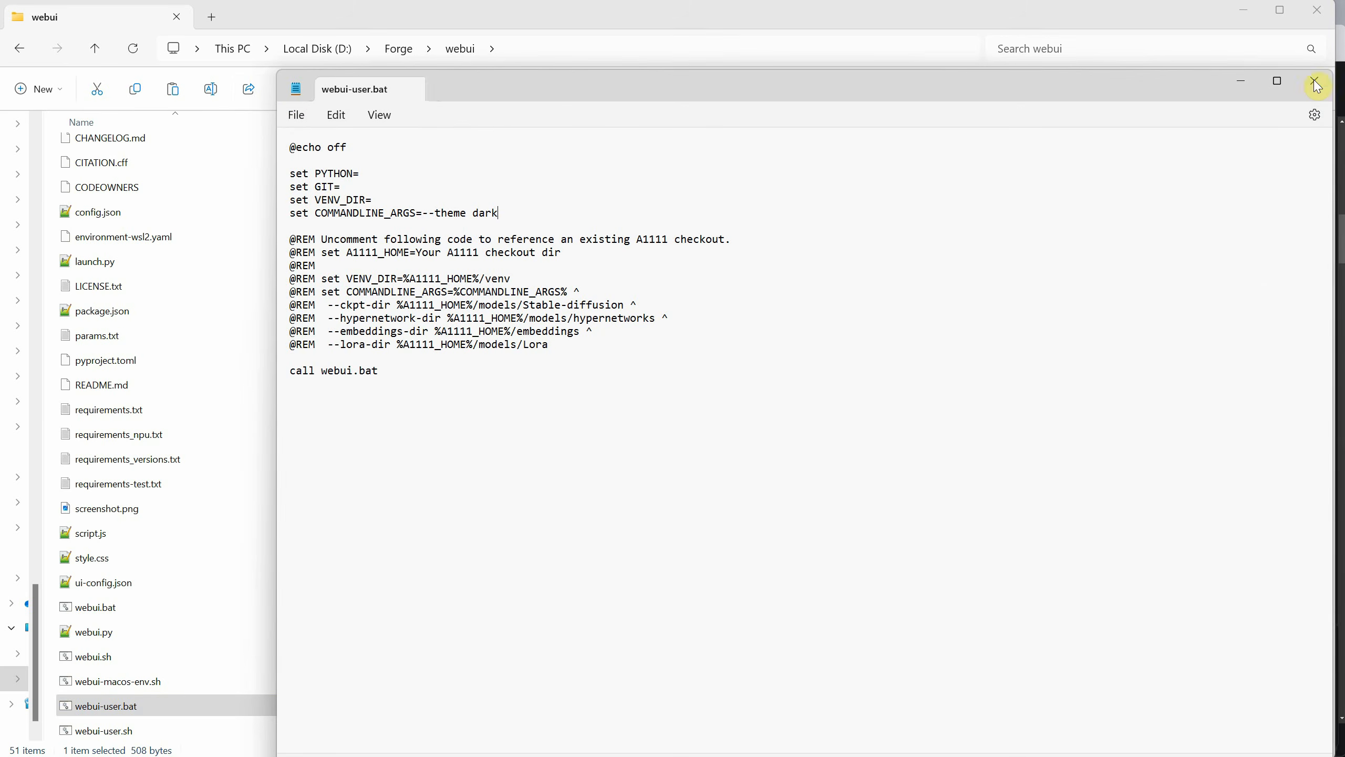
{"action": "left_click", "coordinate": [485, 88]}
Relaunch the WebUI with run.bat from the Forge folder and look over the launch arguments and the page's theme.
{"action": "left_click", "coordinate": [406, 54]}
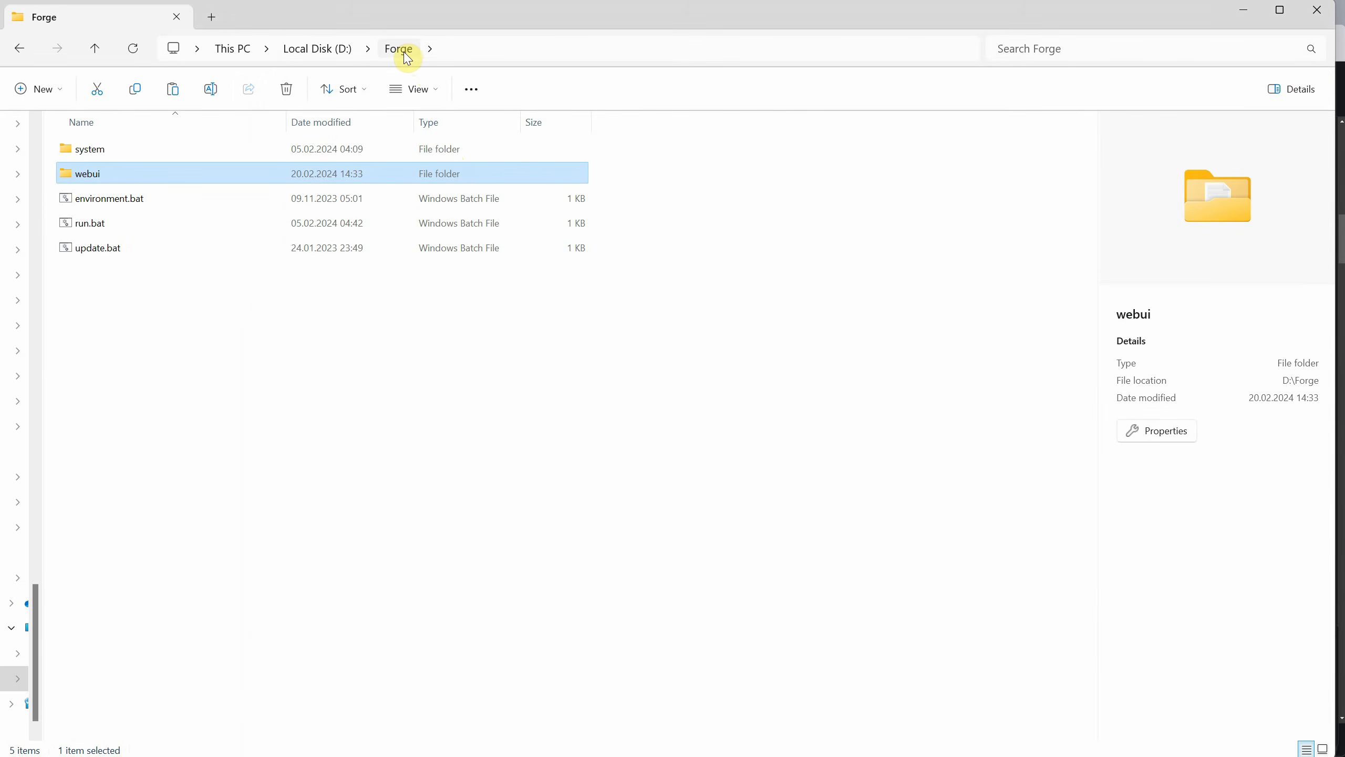
{"action": "double_click", "coordinate": [94, 223]}
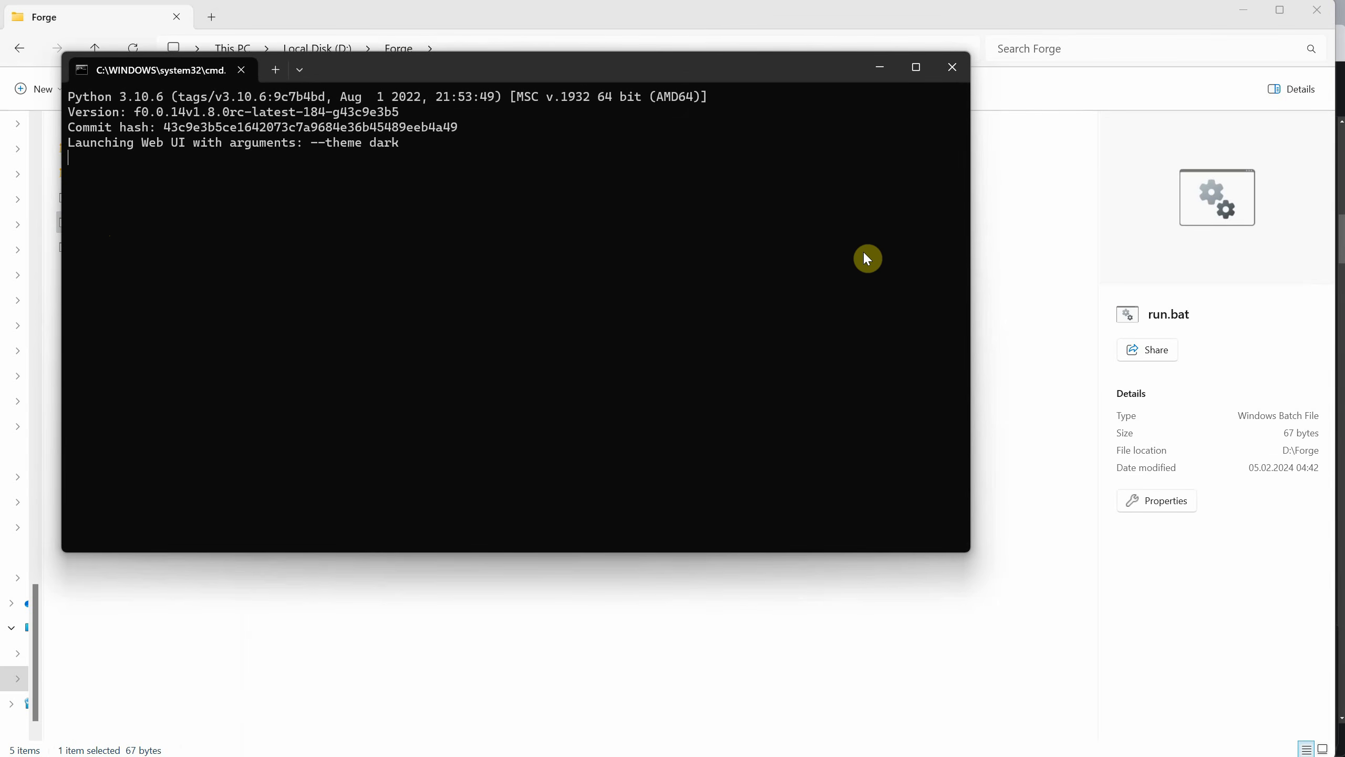
{"action": "left_click_drag", "start_coordinate": [305, 142], "coordinate": [406, 142]}
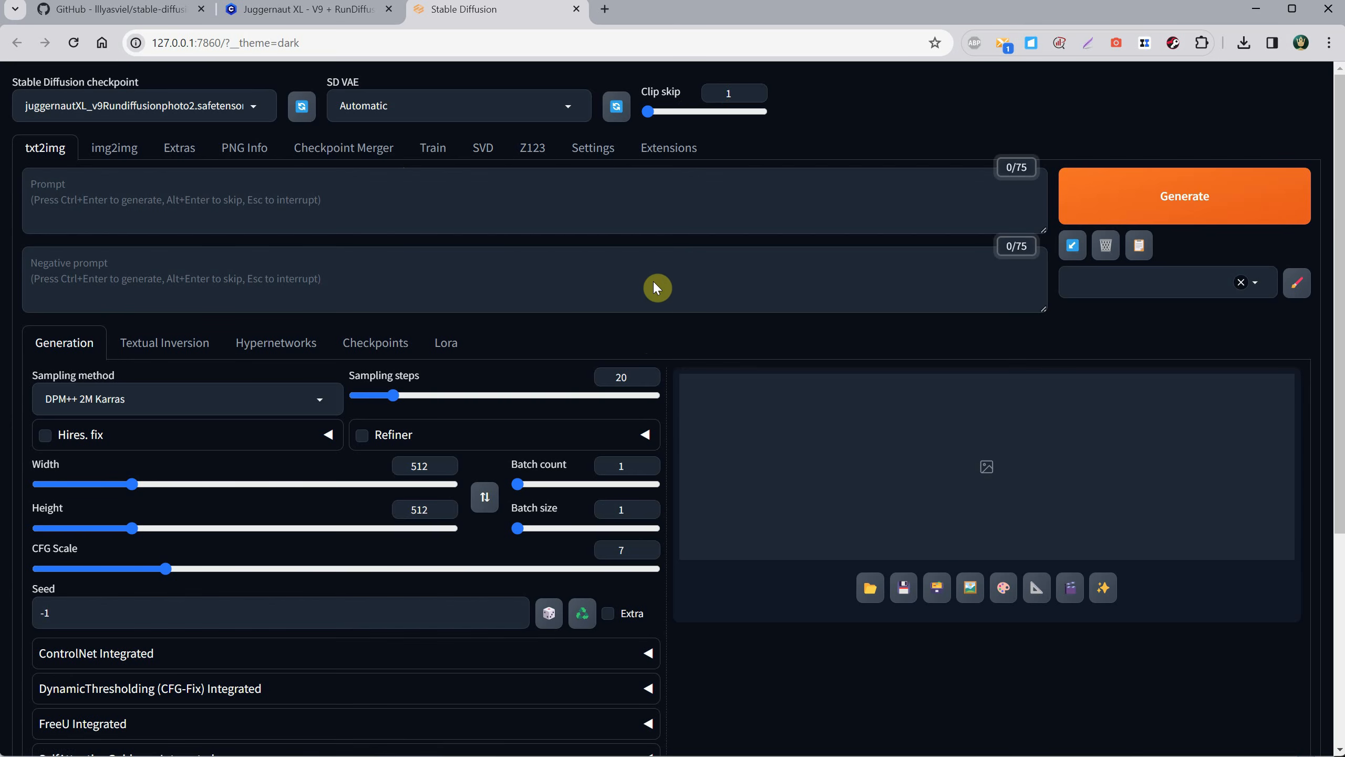
{"action": "scroll", "coordinate": [655, 286], "scroll_direction": "down", "scroll_amount": 4}
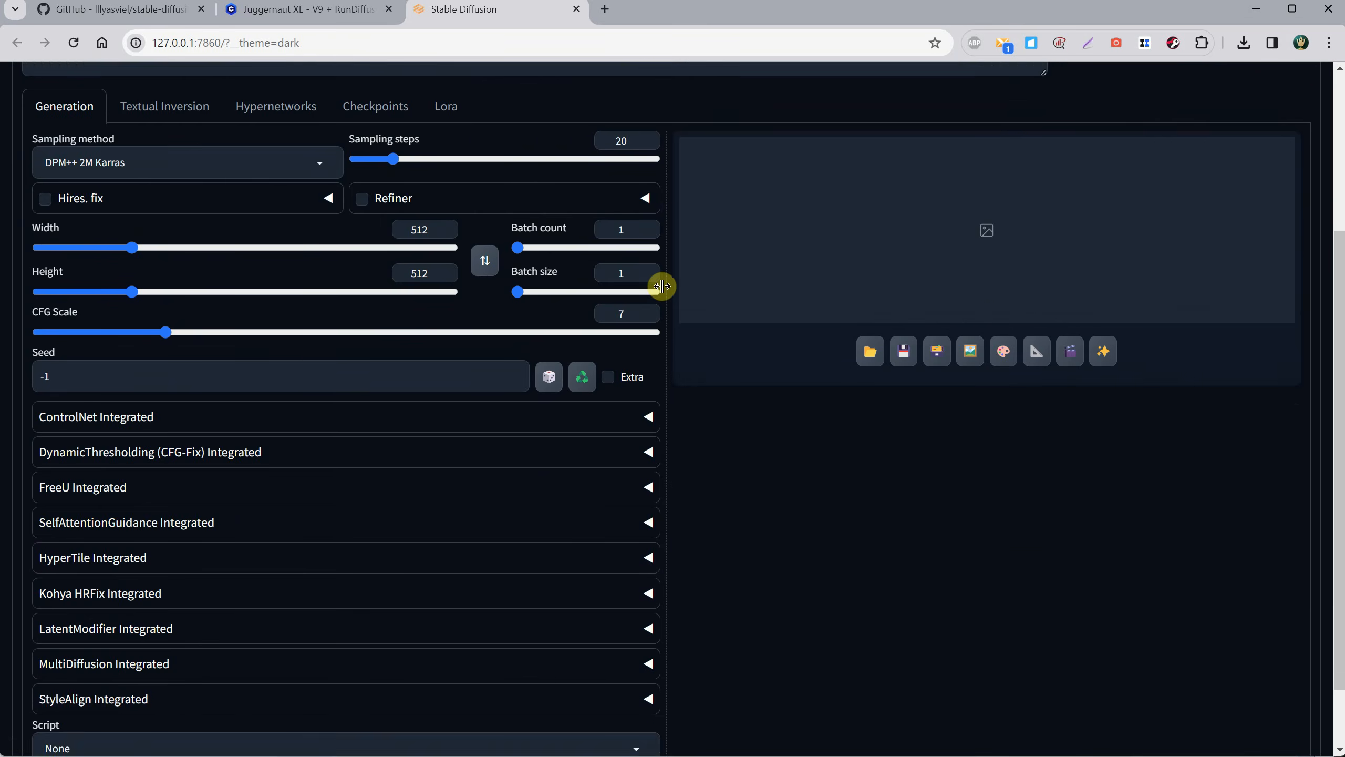
{"action": "scroll", "coordinate": [661, 283], "scroll_direction": "up", "scroll_amount": 4}
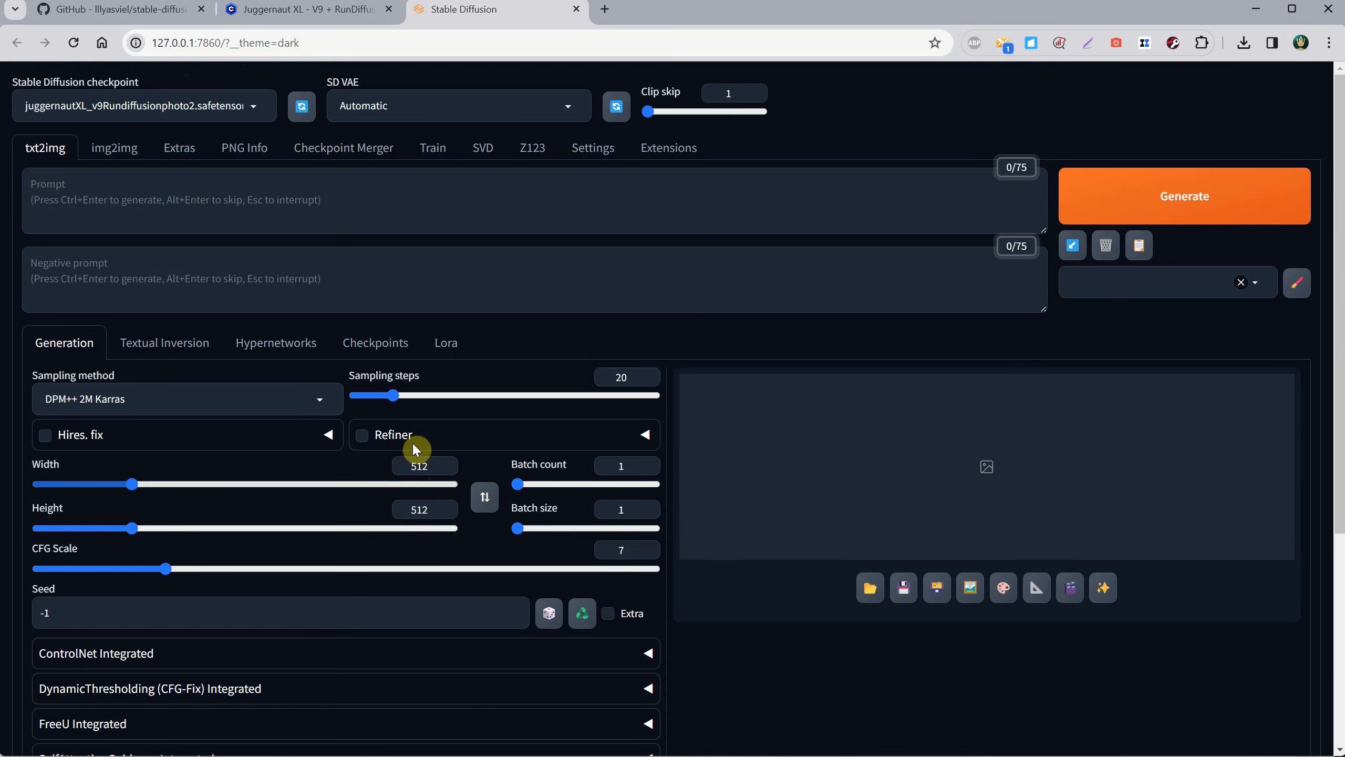
Set the txt2img sampling steps to 30 and both the width and height to 1024.
{"action": "double_click", "coordinate": [615, 371]}
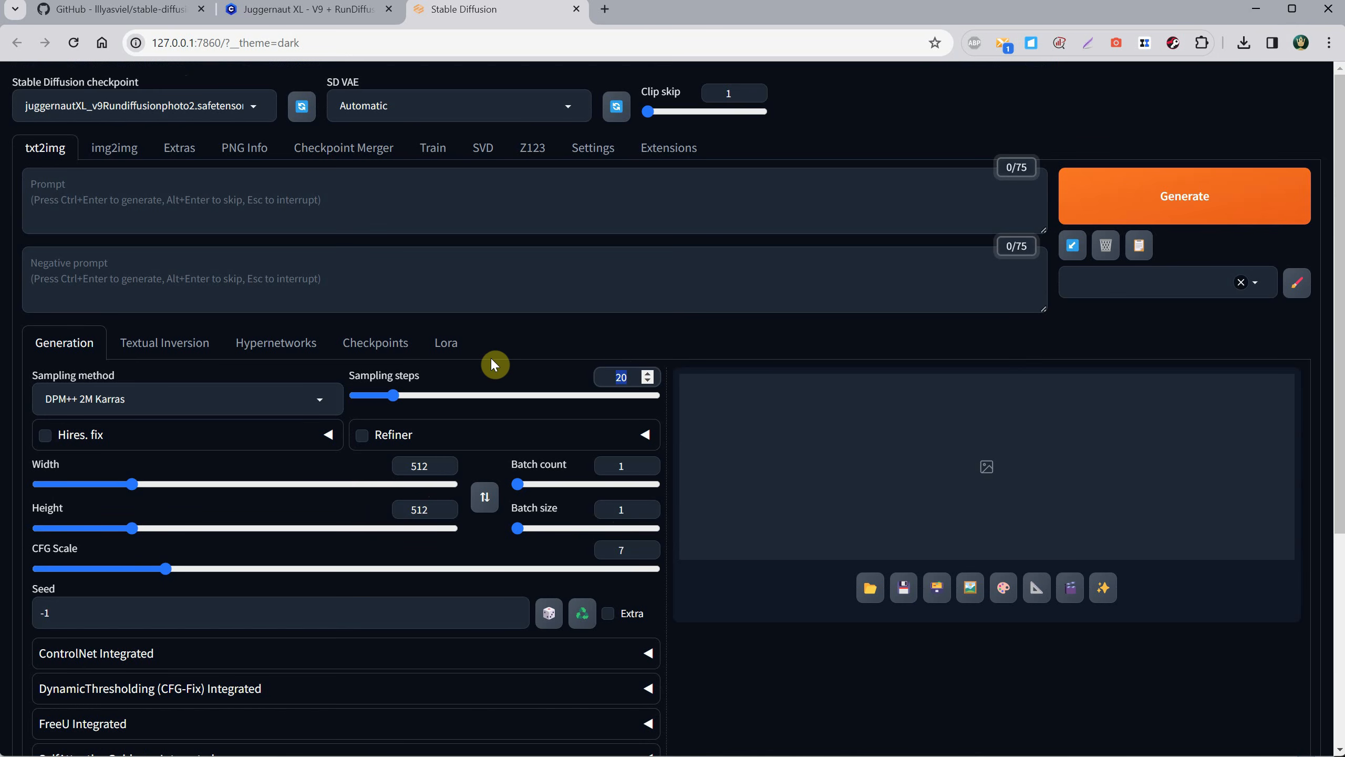
{"action": "type", "text": "30"}
{"action": "double_click", "coordinate": [419, 466]}
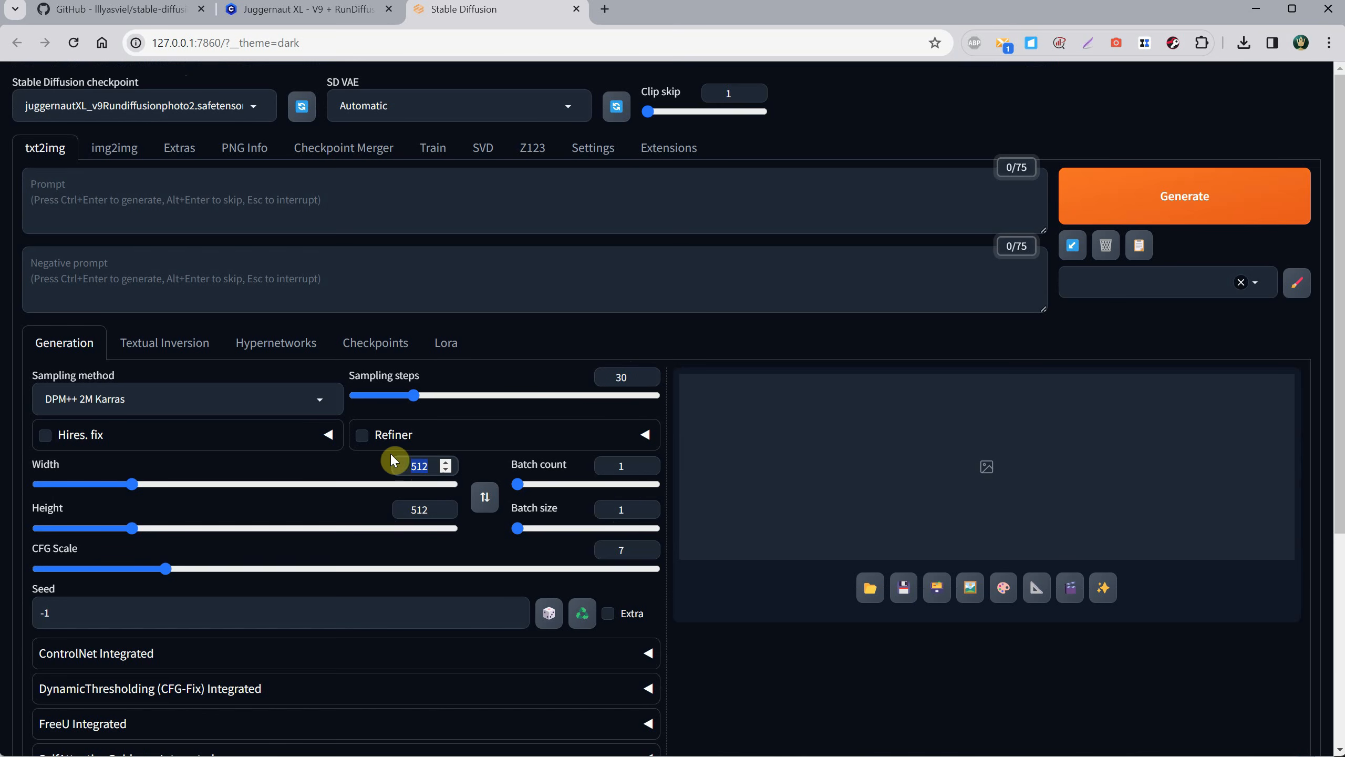
{"action": "type", "text": "1024"}
{"action": "key", "text": "Tab"}
{"action": "key", "text": "Tab"}
{"action": "type", "text": "1024"}
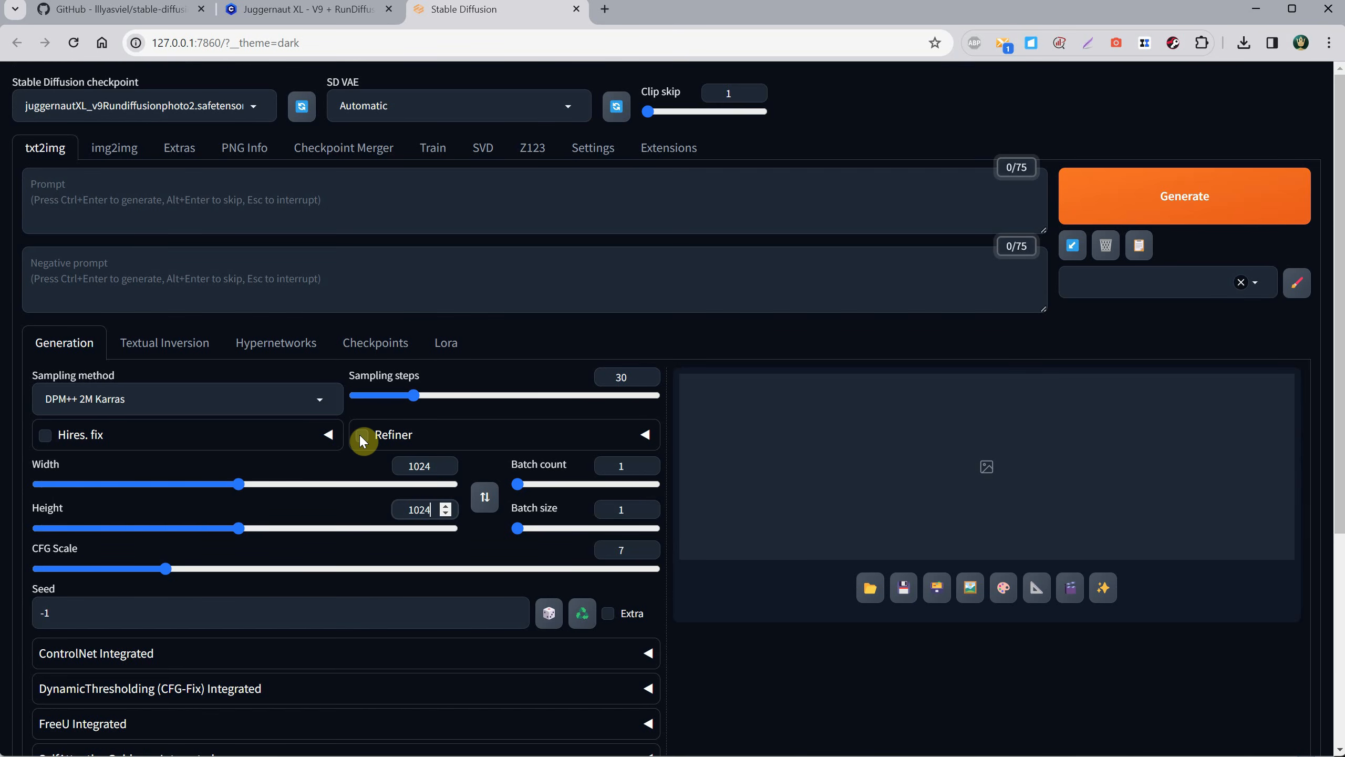
{"action": "key", "text": "Tab"}
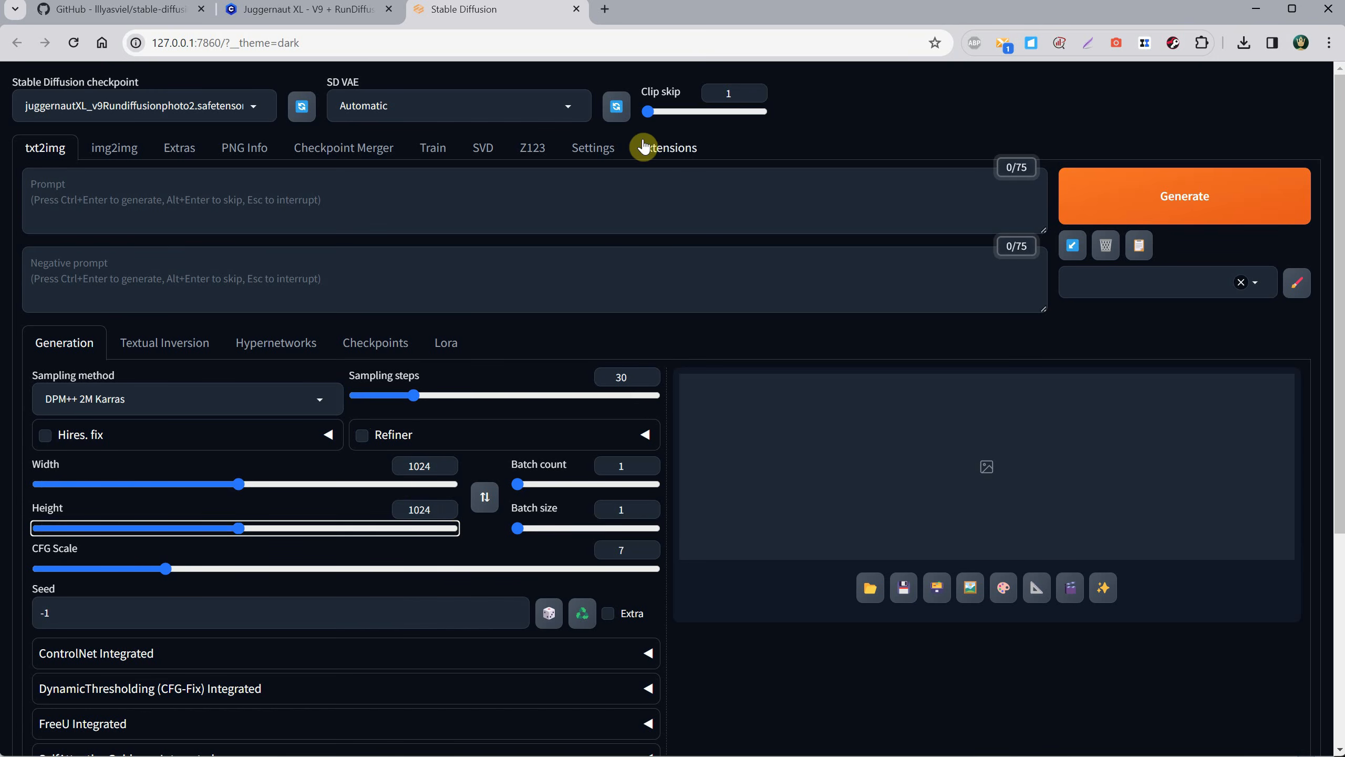
Open the Defaults page in the WebUI settings.
{"action": "left_click", "coordinate": [601, 150]}
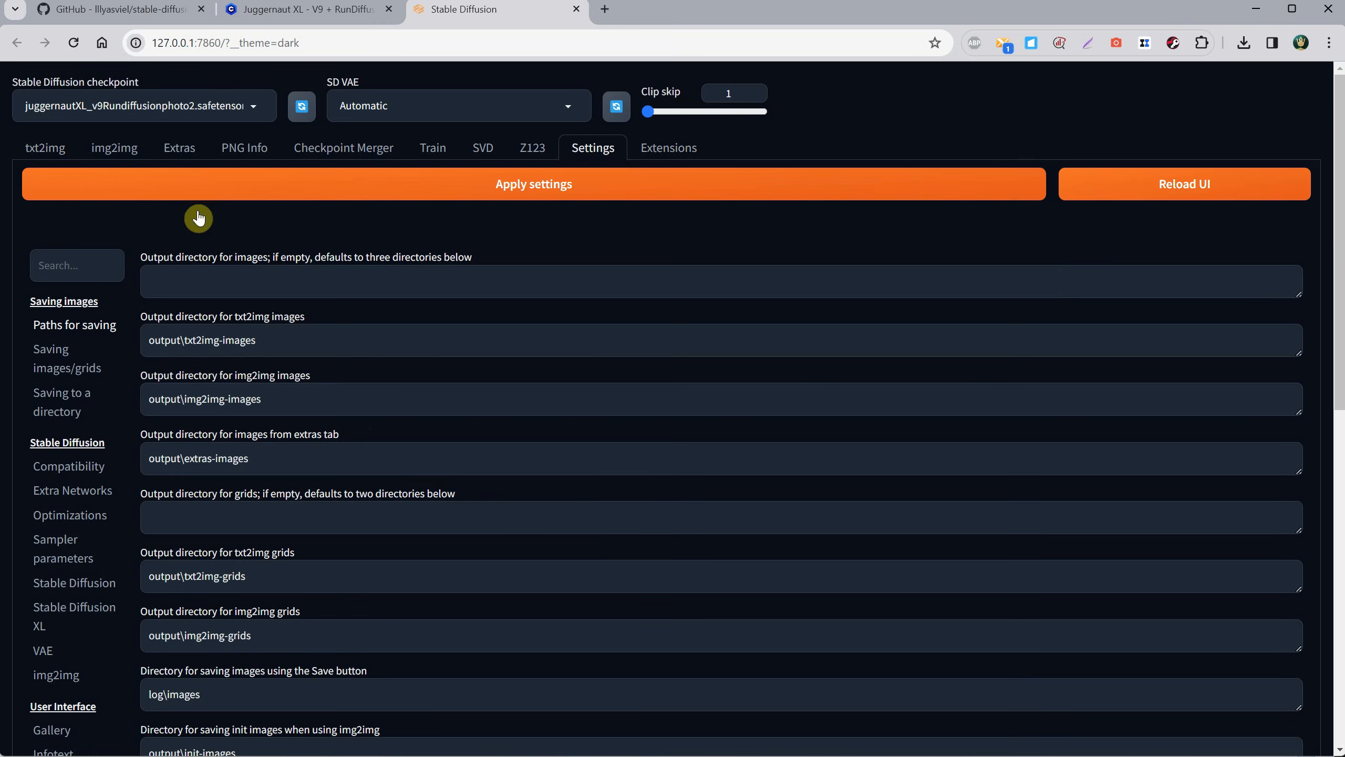
{"action": "scroll", "coordinate": [61, 432], "scroll_direction": "down", "scroll_amount": 3}
{"action": "scroll", "coordinate": [62, 433], "scroll_direction": "down", "scroll_amount": 10}
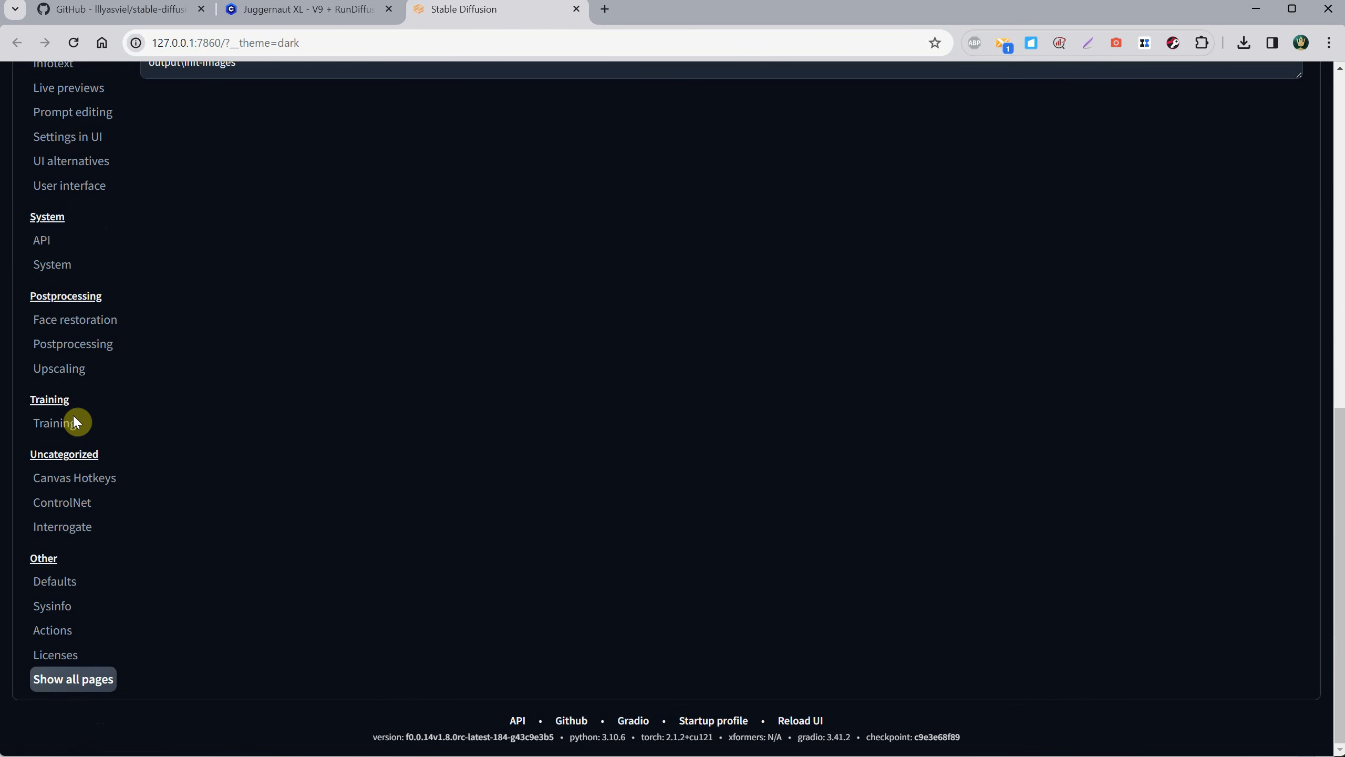
{"action": "left_click", "coordinate": [58, 589]}
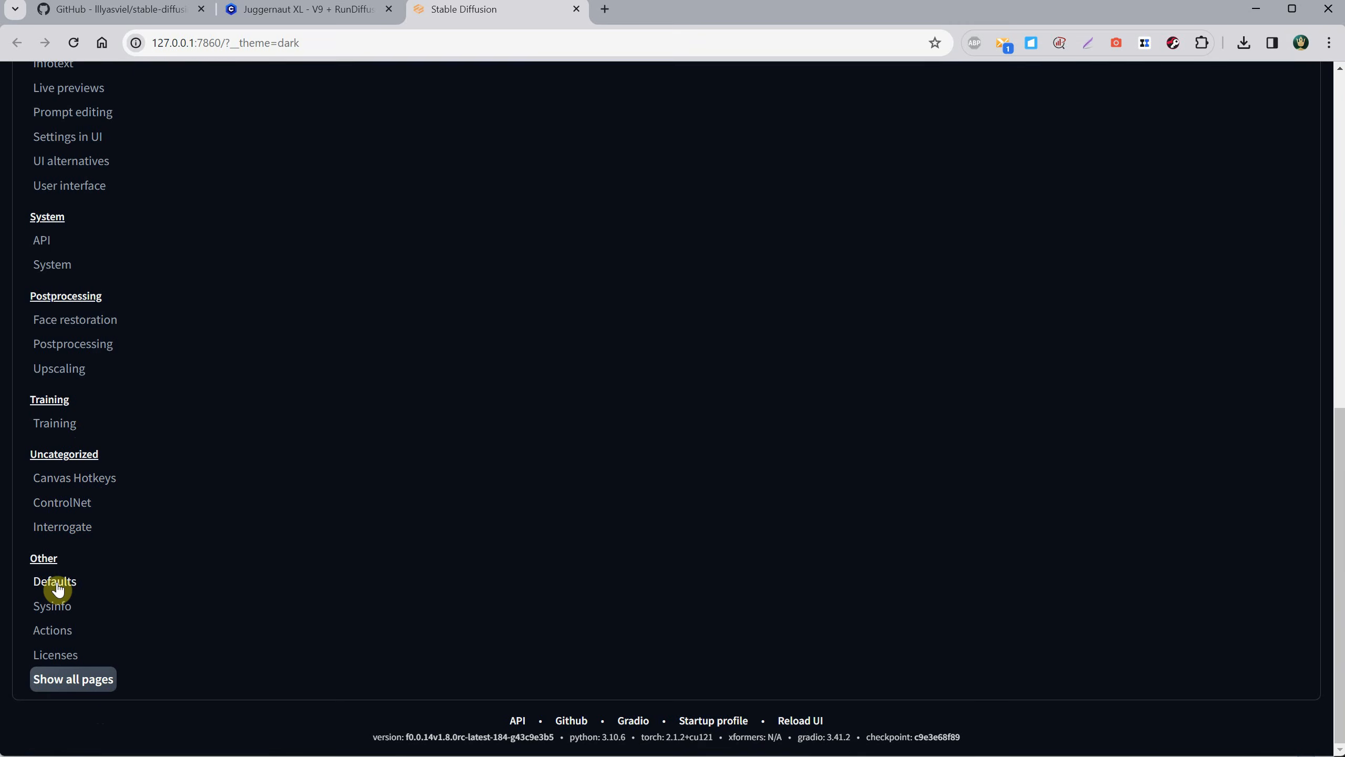
{"action": "scroll", "coordinate": [471, 412], "scroll_direction": "up", "scroll_amount": 13}
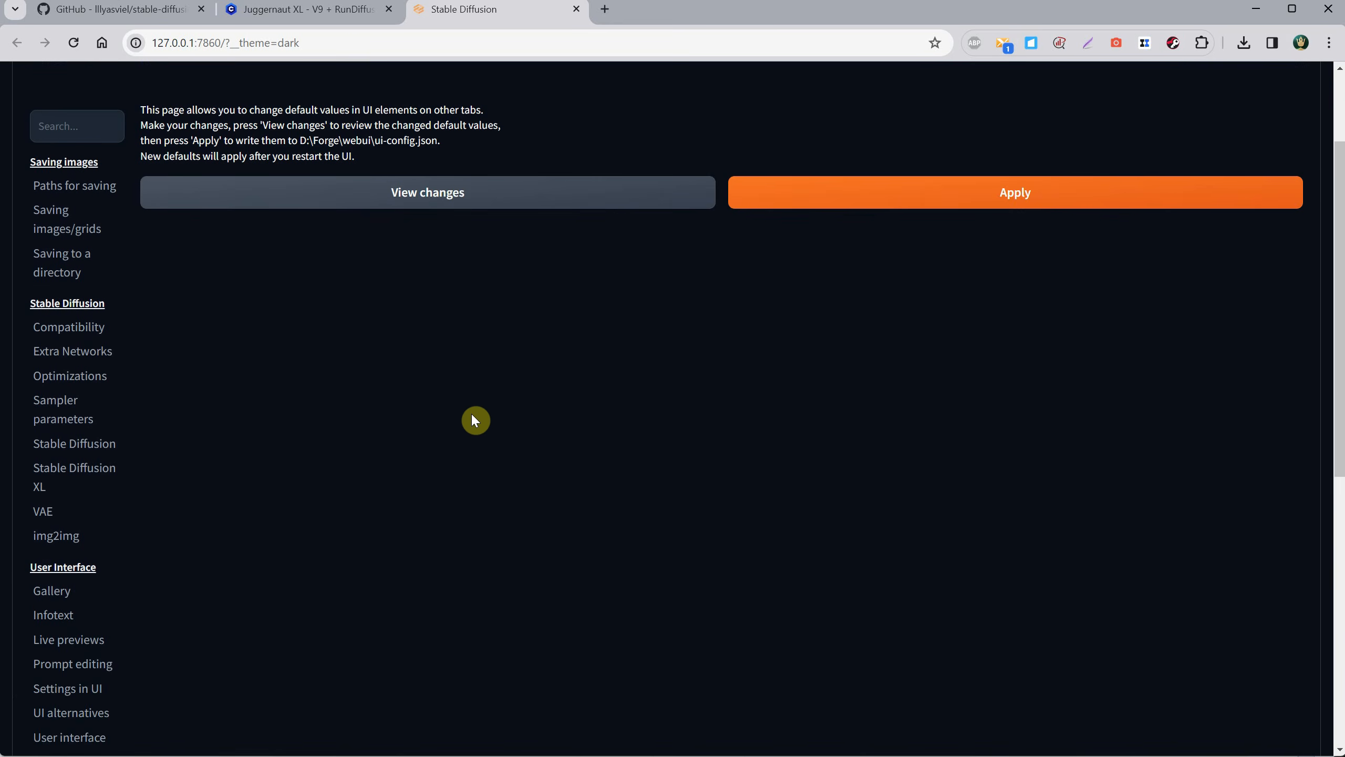
List the pending default changes and compare the old and new values for txt2img steps, width and height.
{"action": "left_click", "coordinate": [409, 340]}
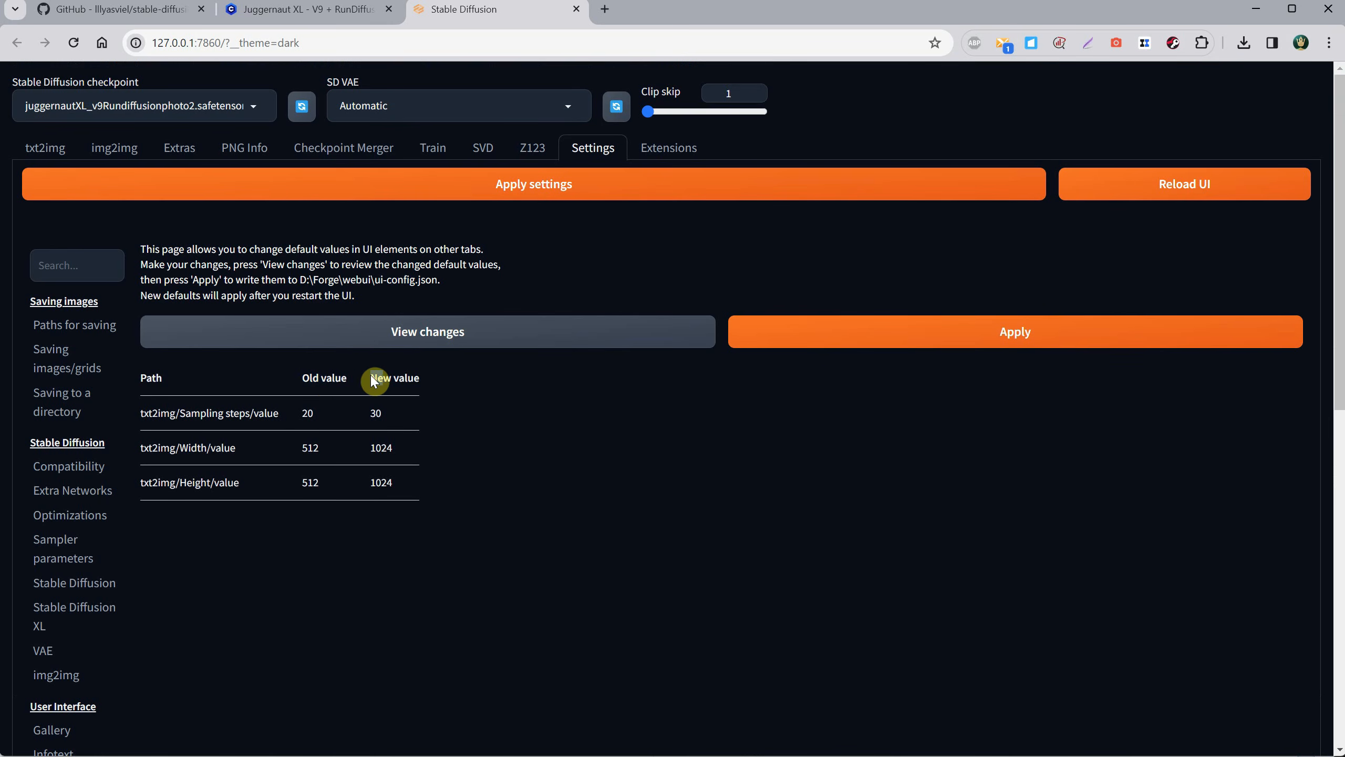
{"action": "triple_click", "coordinate": [392, 378]}
{"action": "double_click", "coordinate": [300, 444]}
{"action": "double_click", "coordinate": [382, 448]}
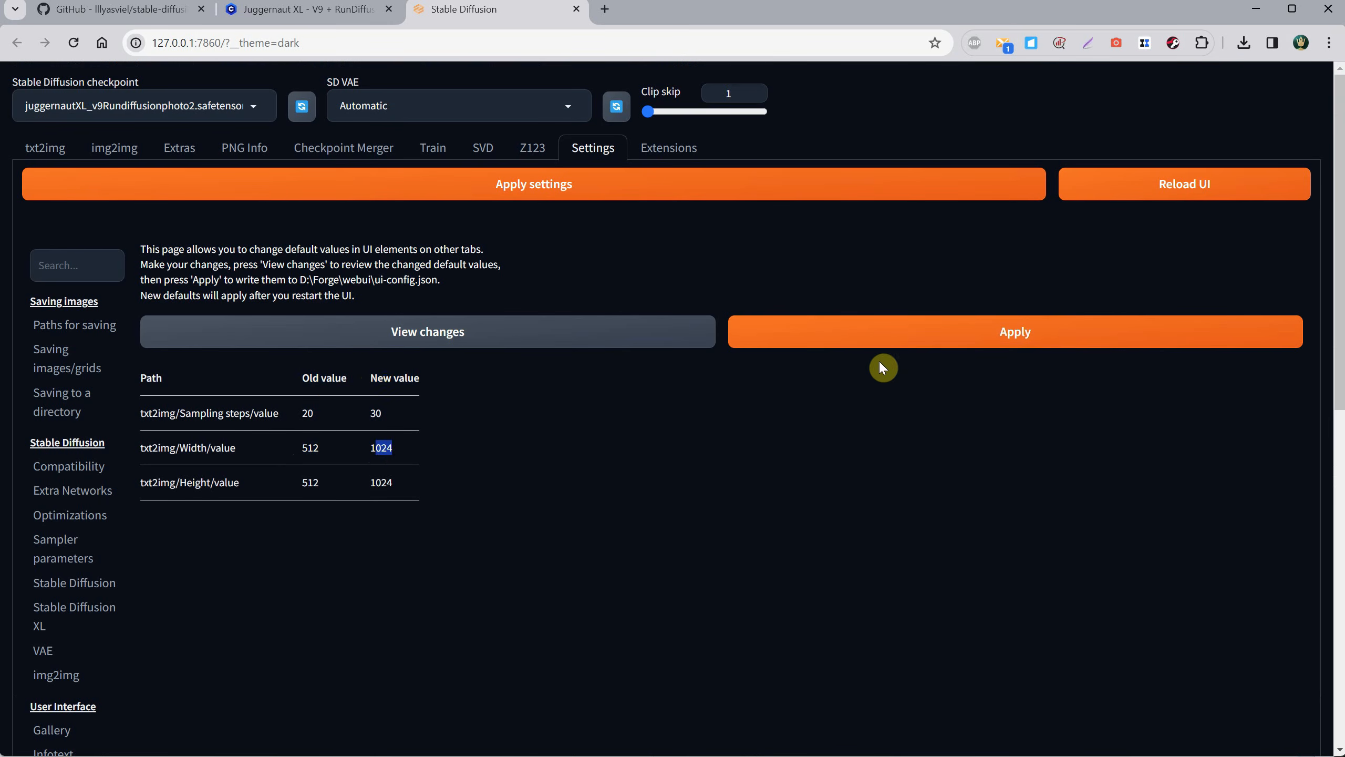
Write the changed txt2img defaults to the UI configuration, apply the settings and reload the UI.
{"action": "left_click", "coordinate": [874, 339]}
{"action": "left_click", "coordinate": [633, 191]}
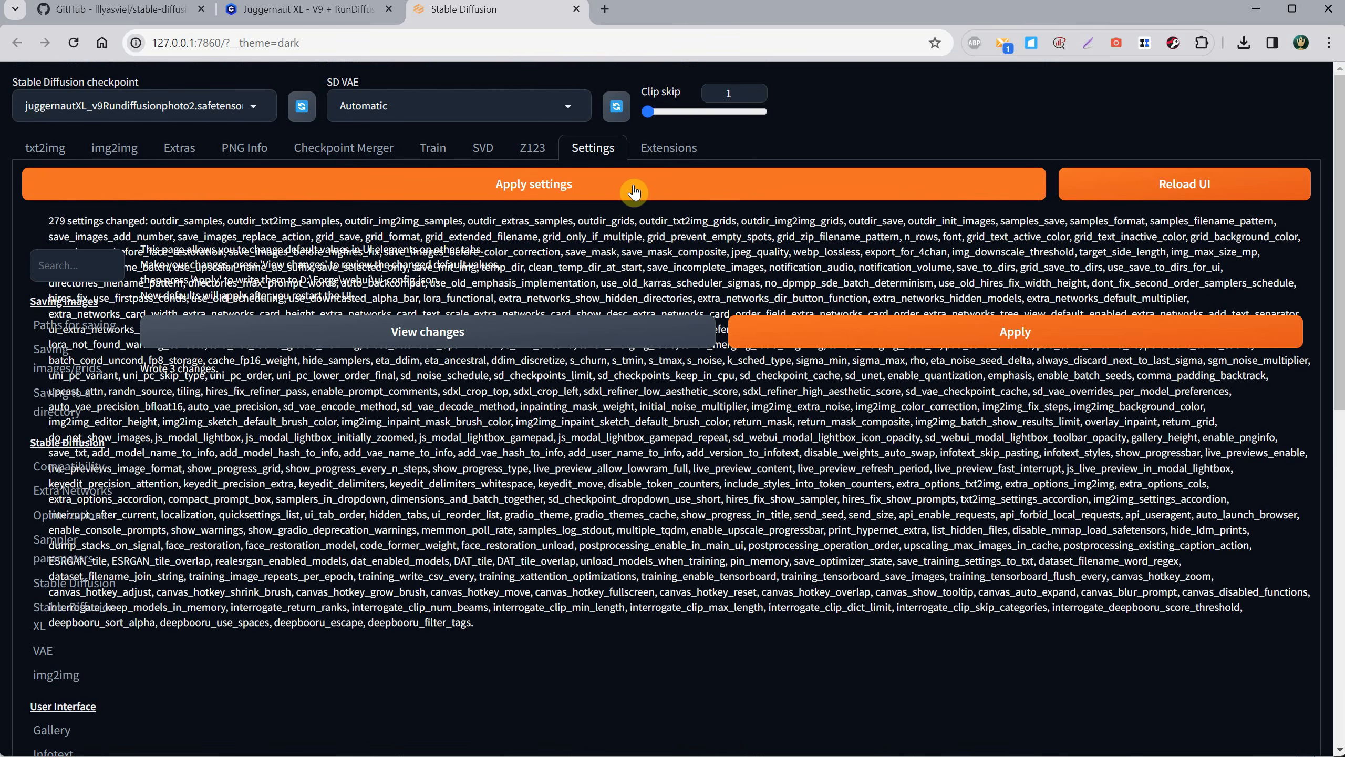
{"action": "left_click", "coordinate": [1094, 194]}
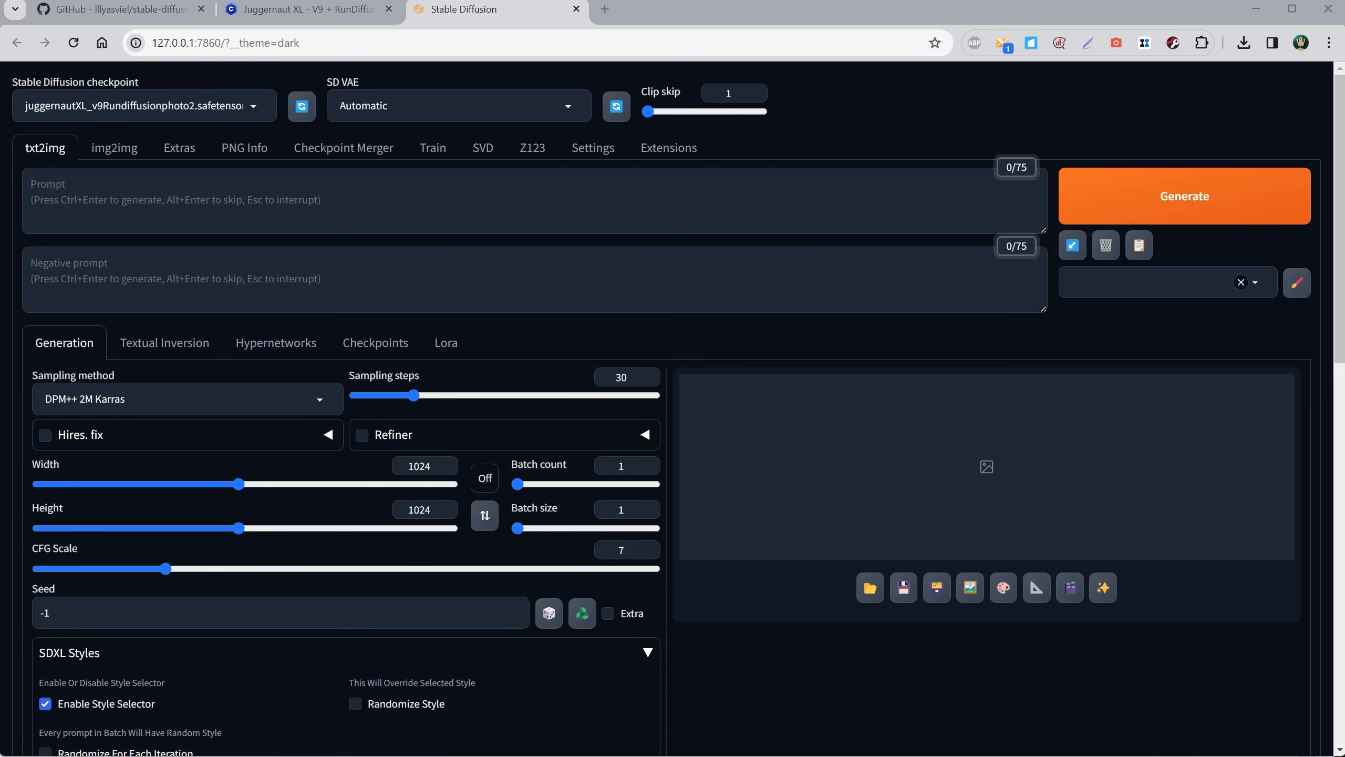
{"action": "left_click", "coordinate": [470, 182]}
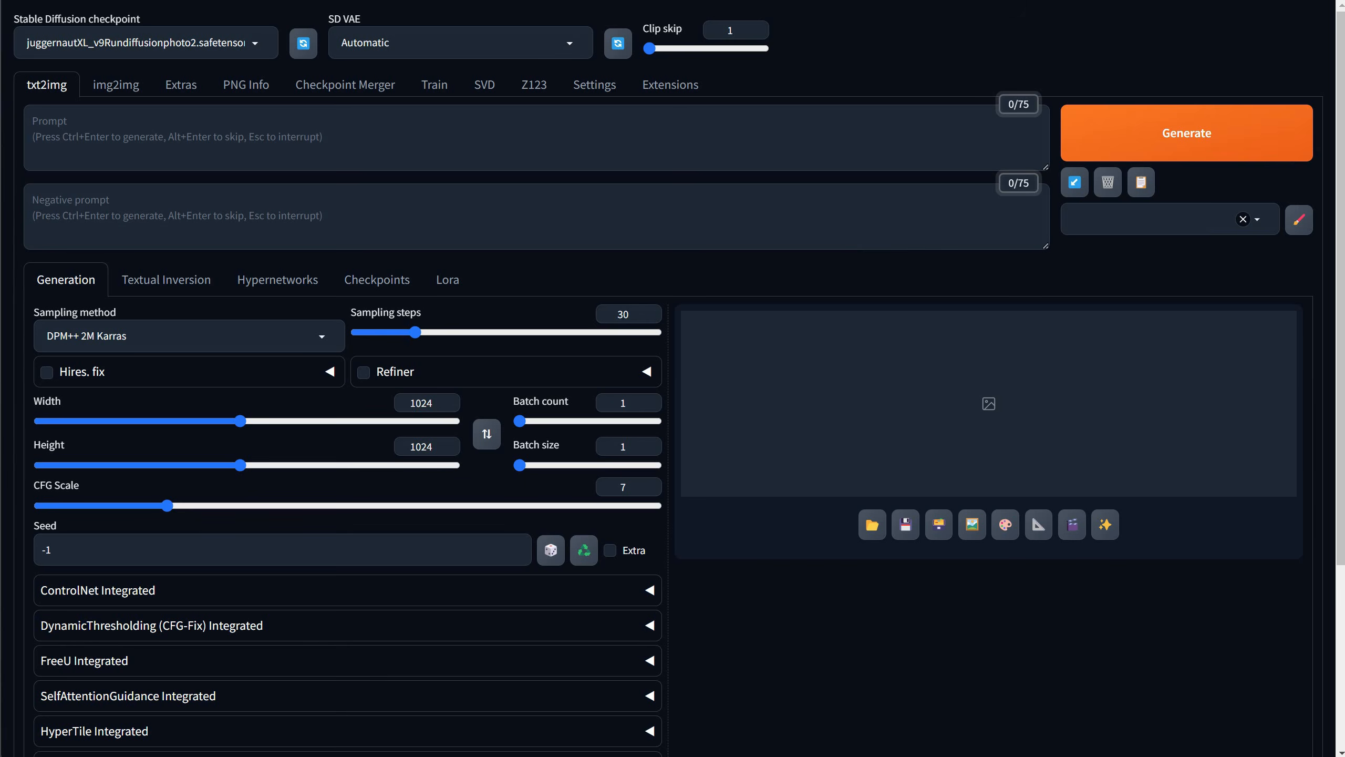
Open the Extensions page and look through the list of installed built-in extensions.
{"action": "left_click", "coordinate": [681, 89]}
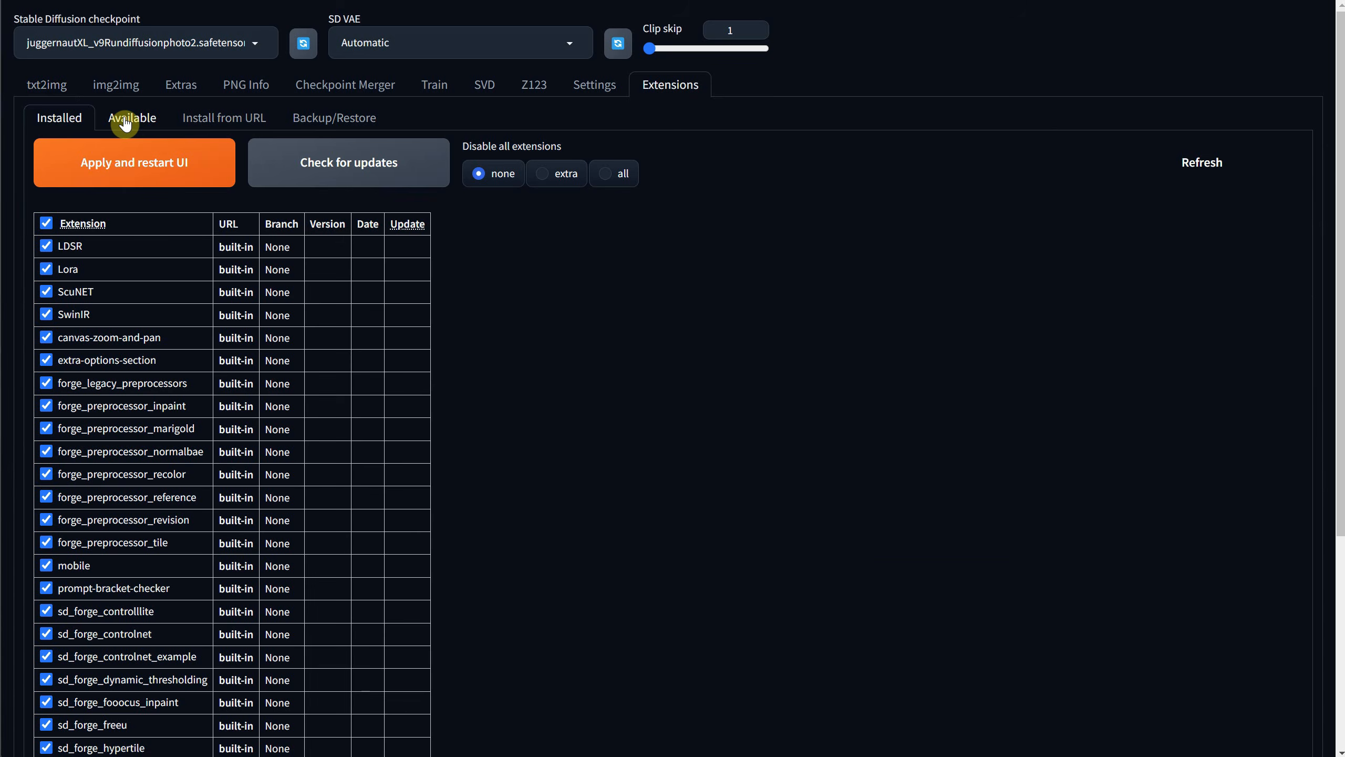
{"action": "scroll", "coordinate": [155, 307], "scroll_direction": "down", "scroll_amount": 5}
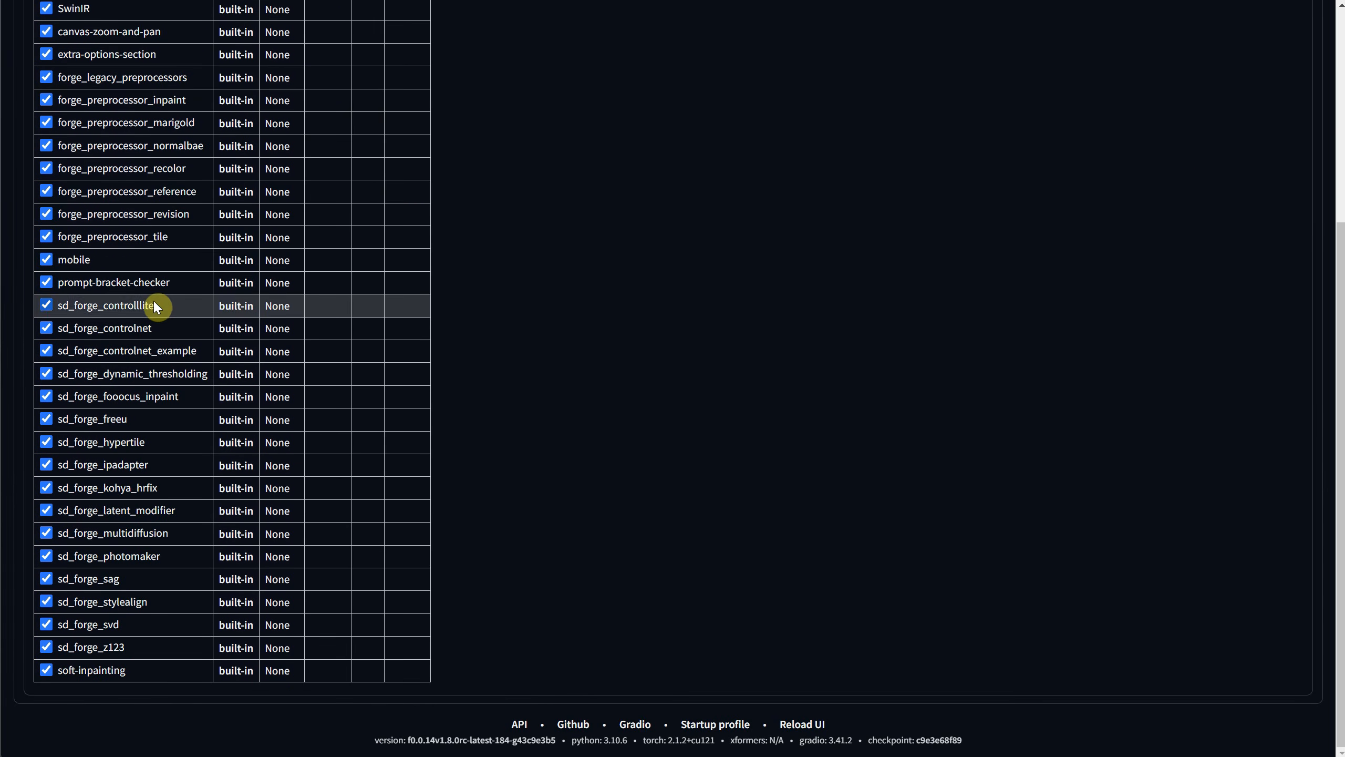
{"action": "scroll", "coordinate": [155, 308], "scroll_direction": "up", "scroll_amount": 5}
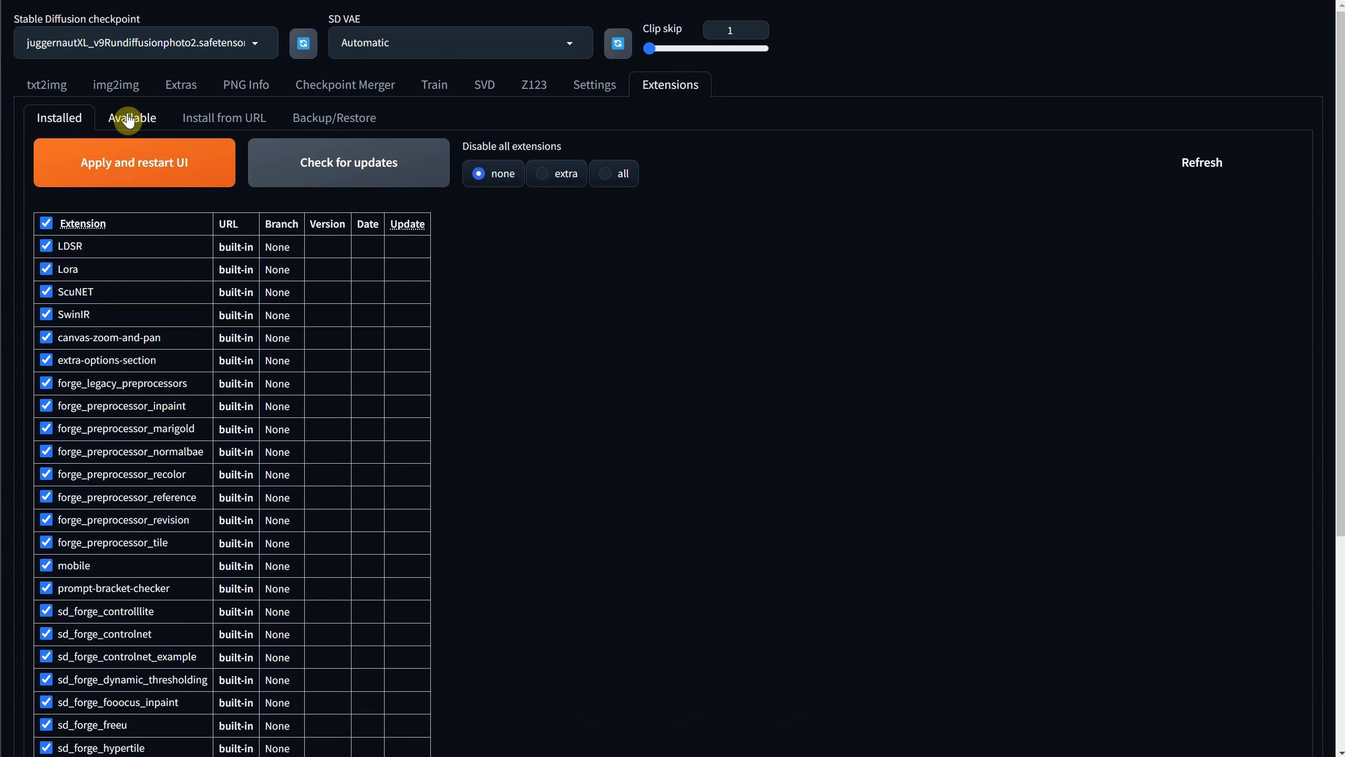
Load the list of available extensions from the default index URL and browse it.
{"action": "left_click", "coordinate": [128, 119]}
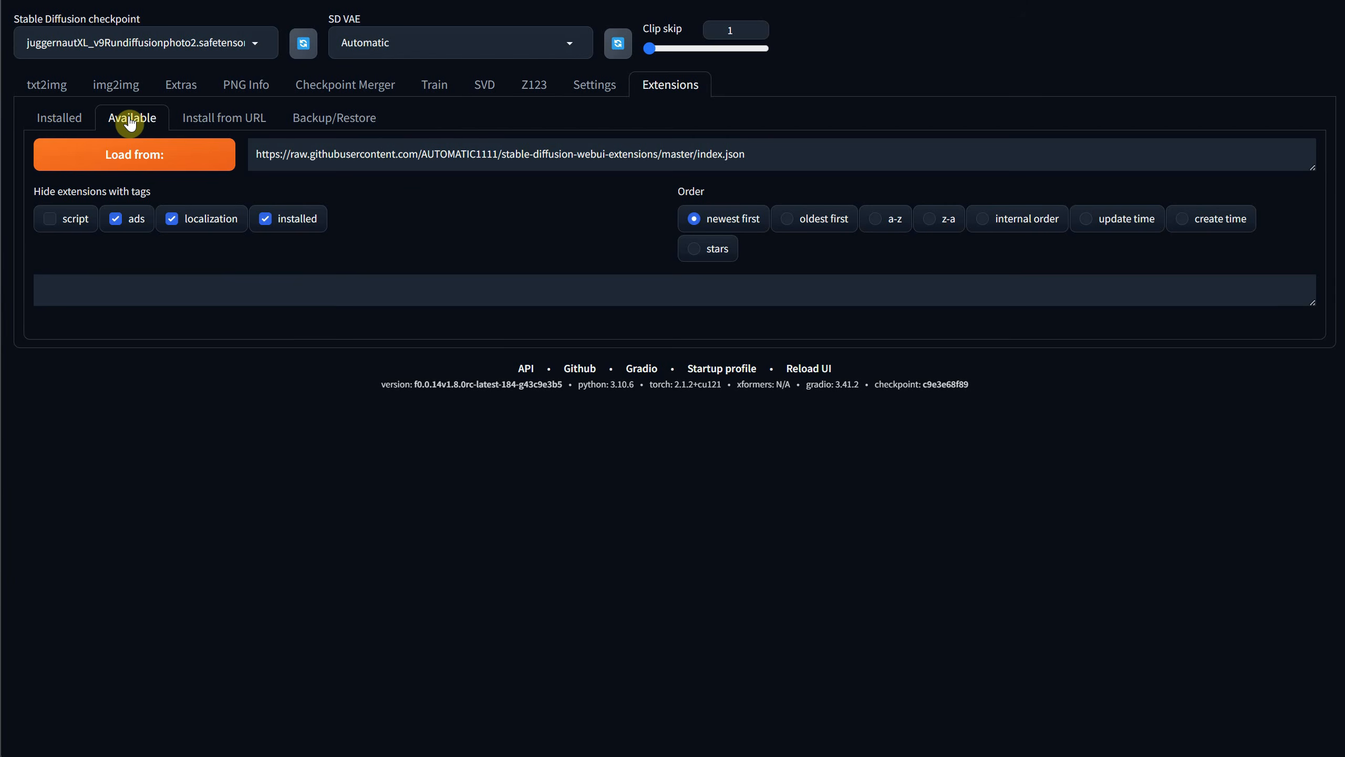
{"action": "left_click", "coordinate": [136, 155]}
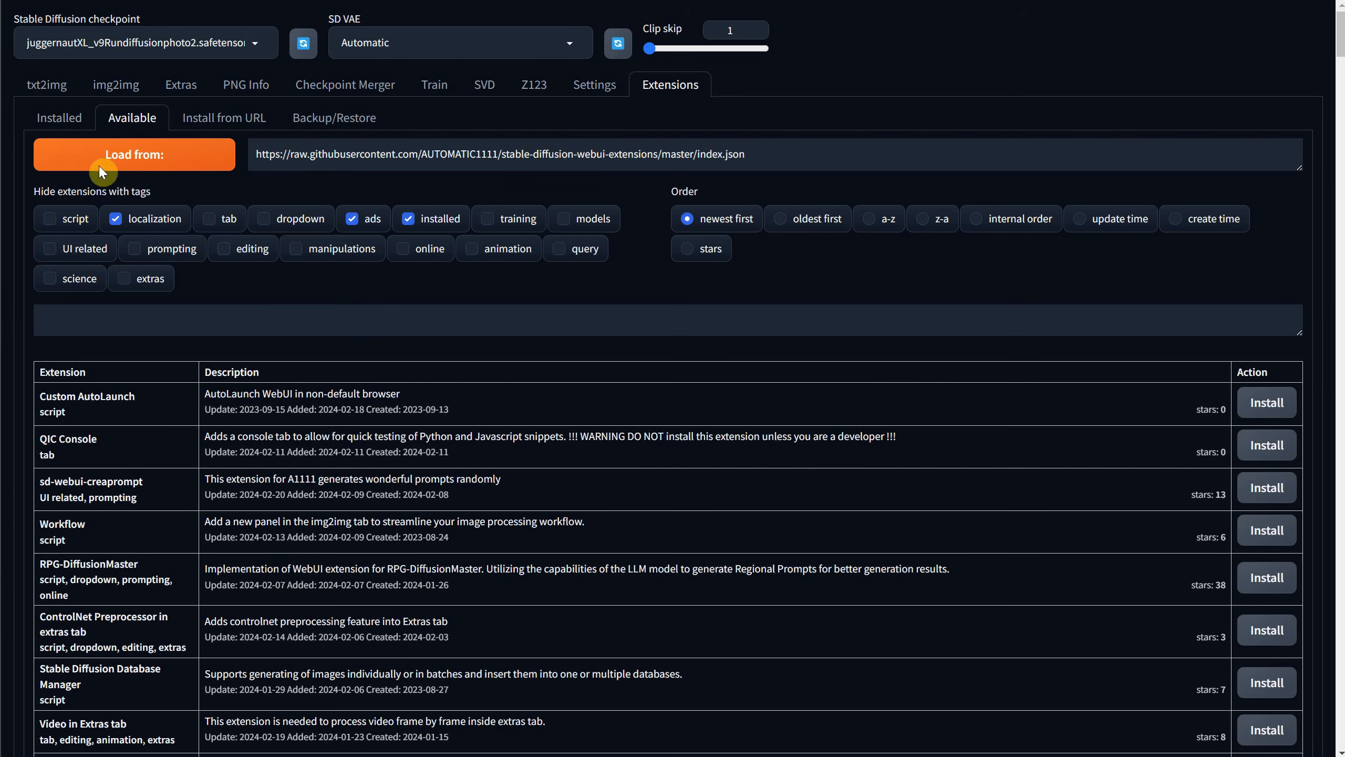
{"action": "scroll", "coordinate": [341, 301], "scroll_direction": "down", "scroll_amount": 3}
{"action": "scroll", "coordinate": [346, 318], "scroll_direction": "down", "scroll_amount": 9}
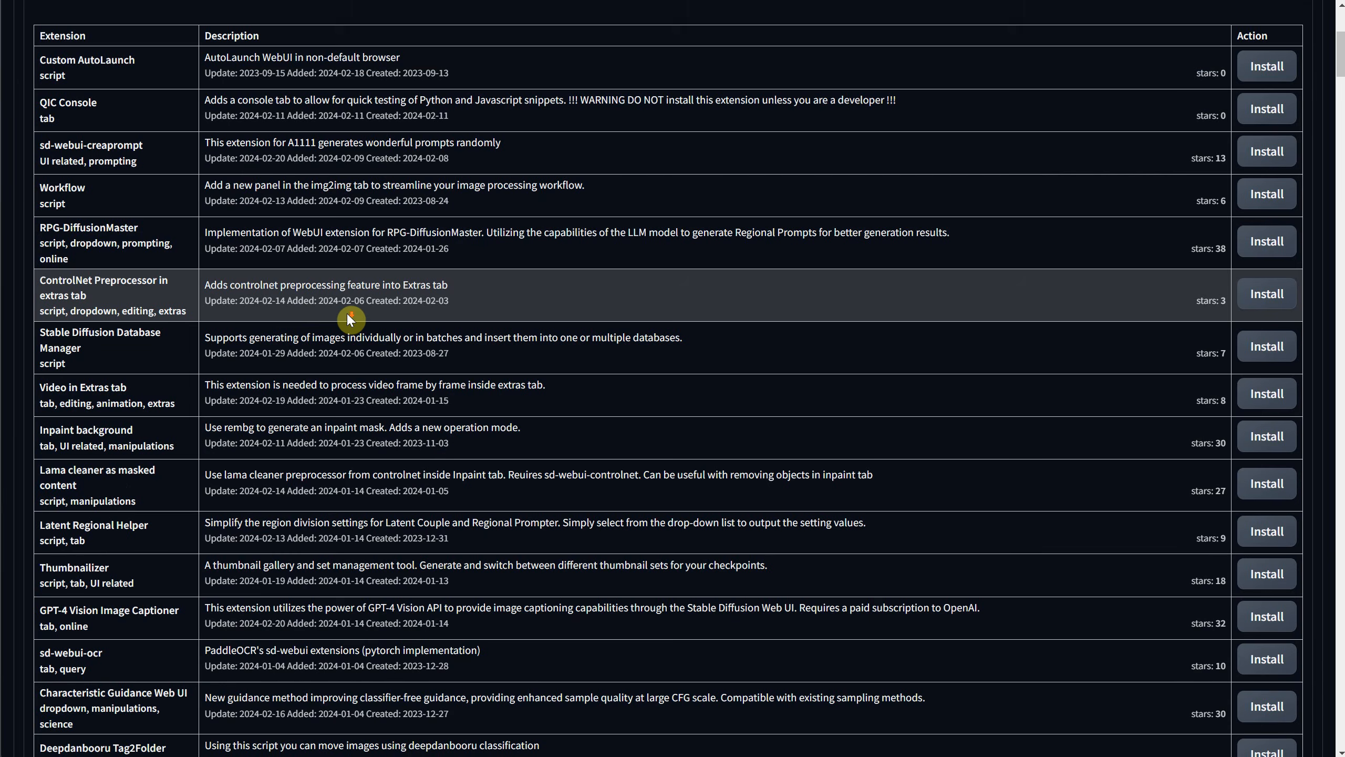
{"action": "scroll", "coordinate": [359, 305], "scroll_direction": "up", "scroll_amount": 12}
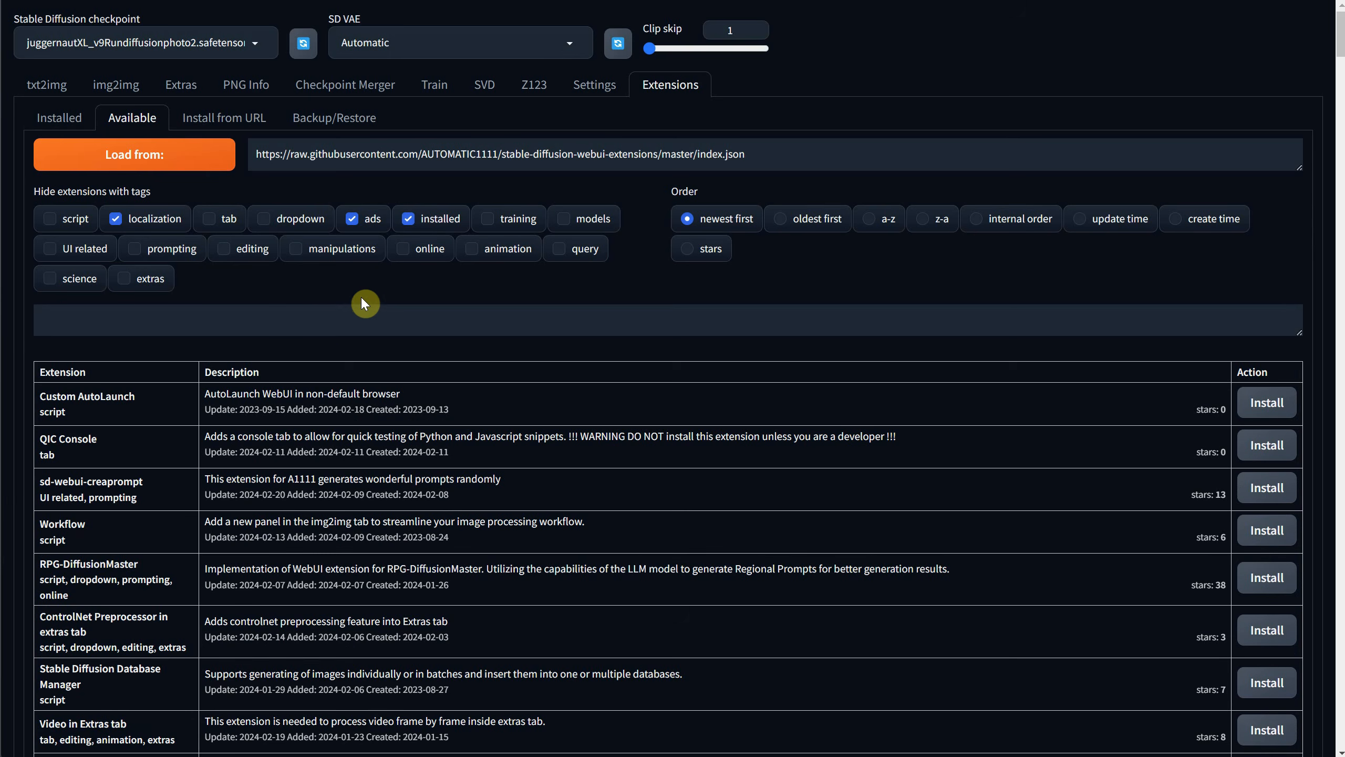
Search the available extensions for "sdxl" and install Style Selector for SDXL 1.0.
{"action": "left_click", "coordinate": [332, 319]}
{"action": "type", "text": "d"}
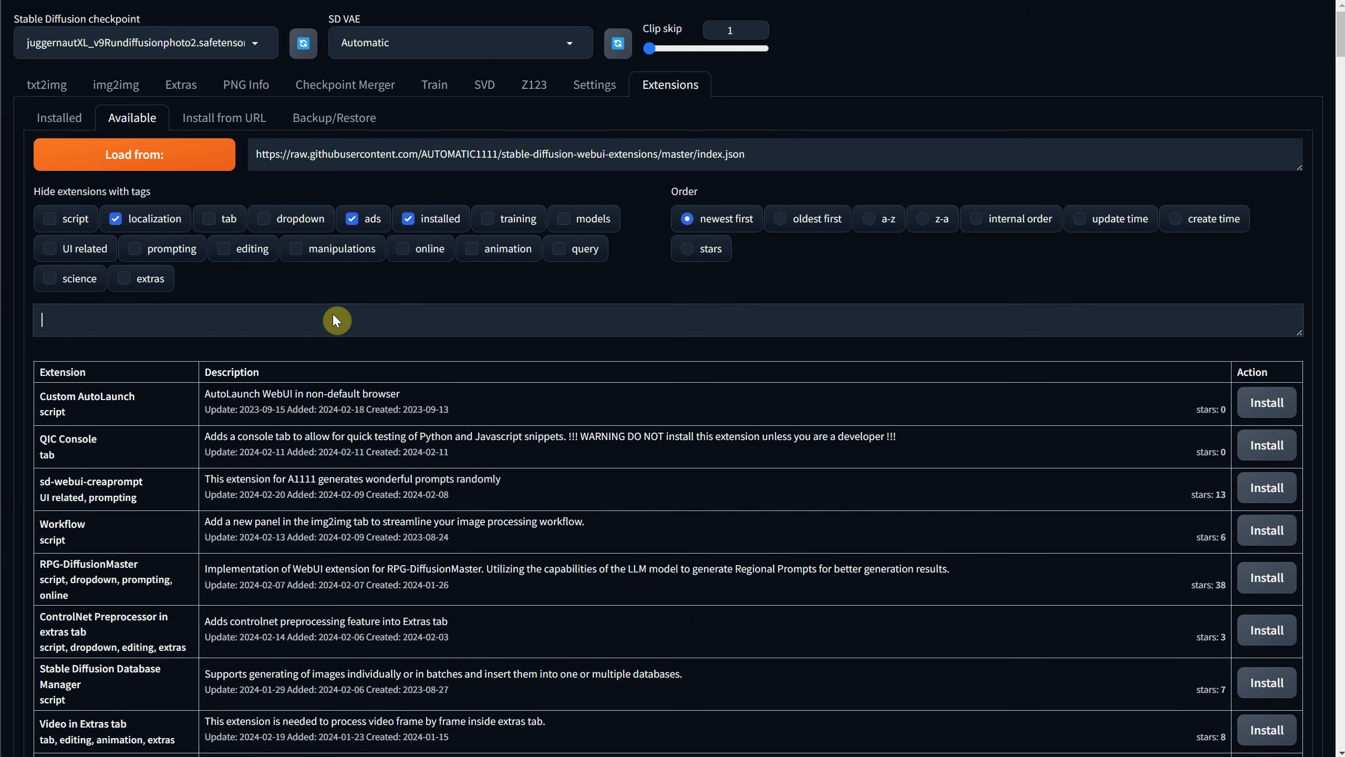
{"action": "type", "text": "xl"}
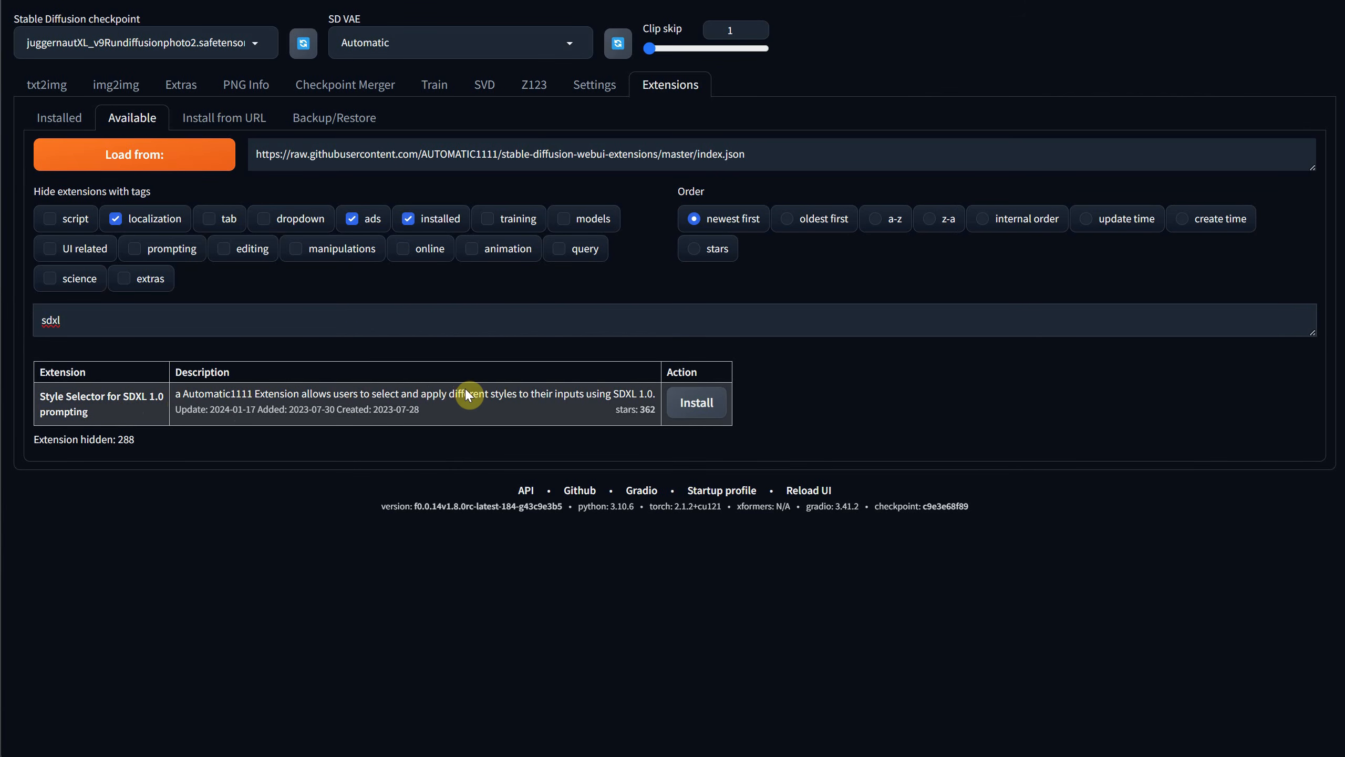
{"action": "left_click", "coordinate": [698, 405]}
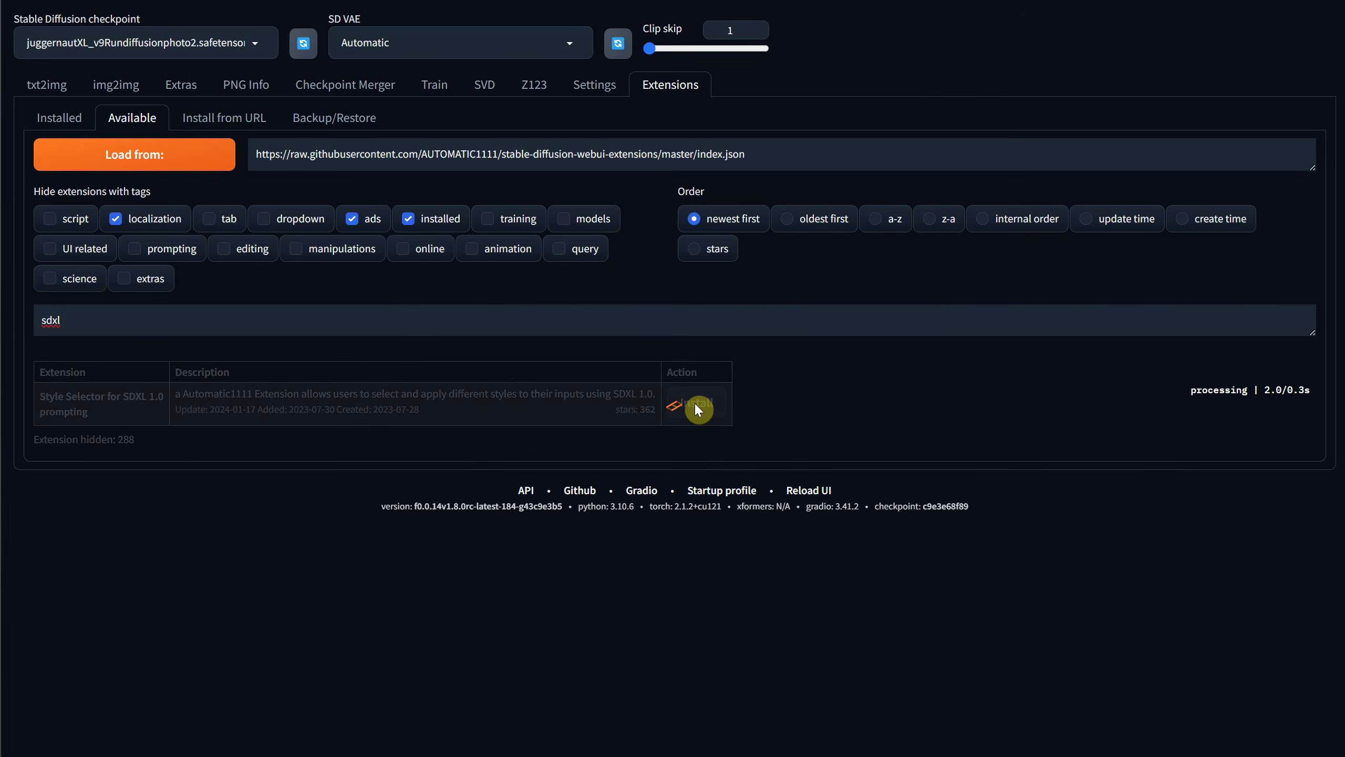
Replace the extension search with "ratio helper" and install Aspect Ratio Helper.
{"action": "double_click", "coordinate": [140, 325]}
{"action": "type", "text": "ratio"}
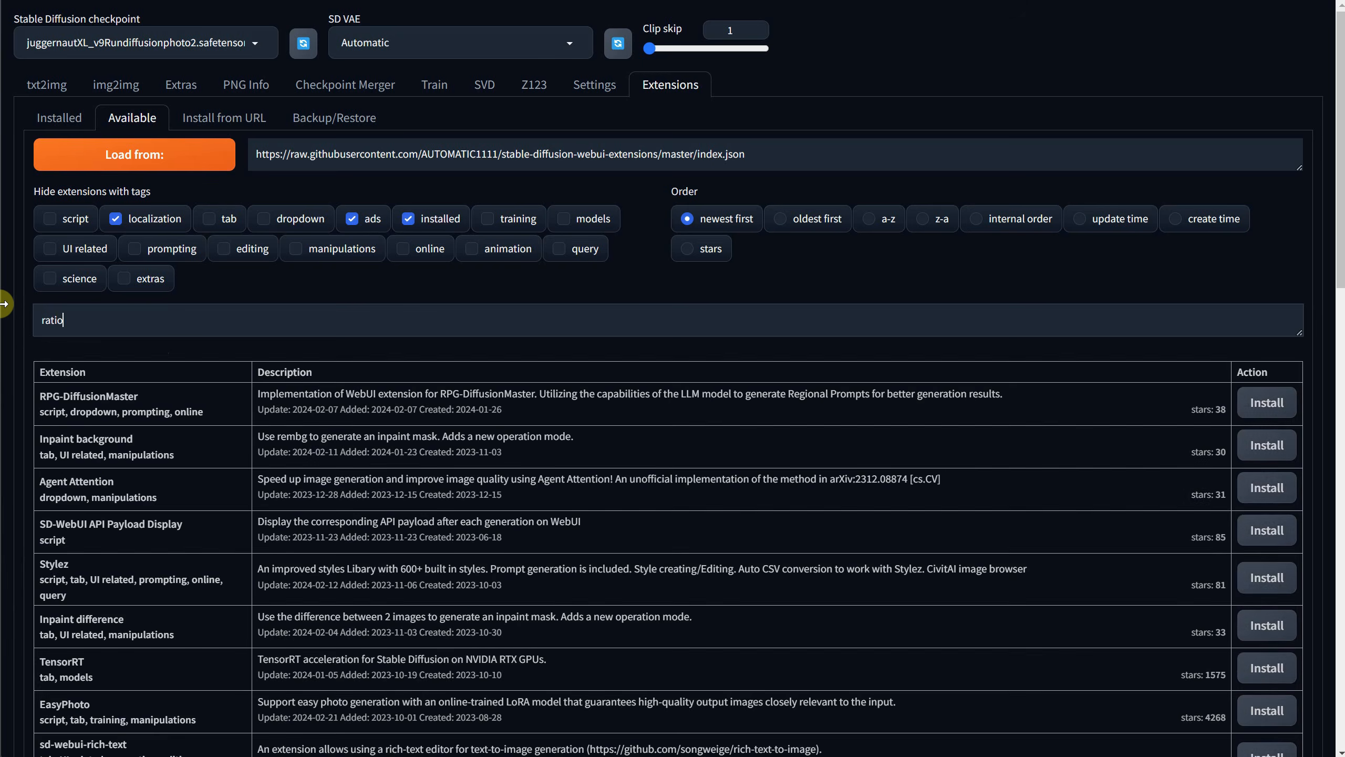
{"action": "type", "text": " helper"}
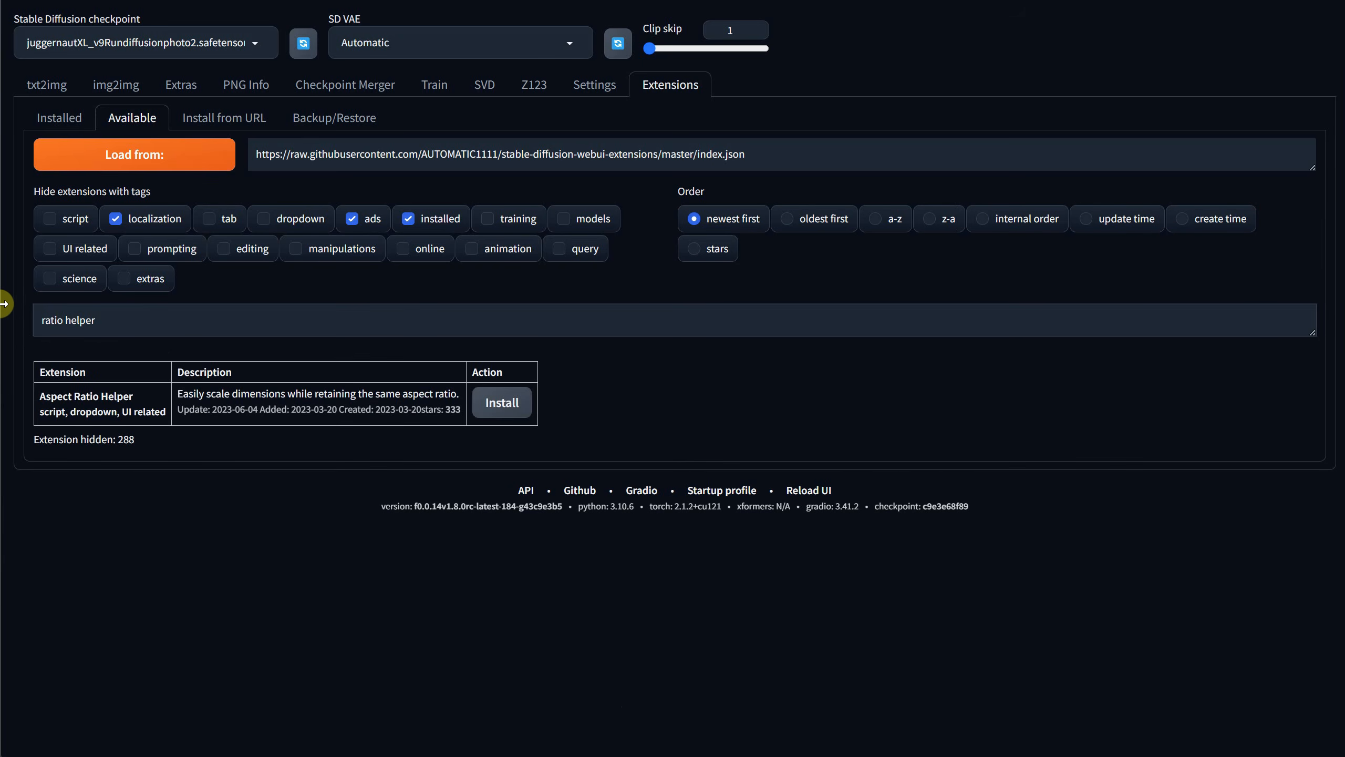
{"action": "left_click", "coordinate": [506, 411]}
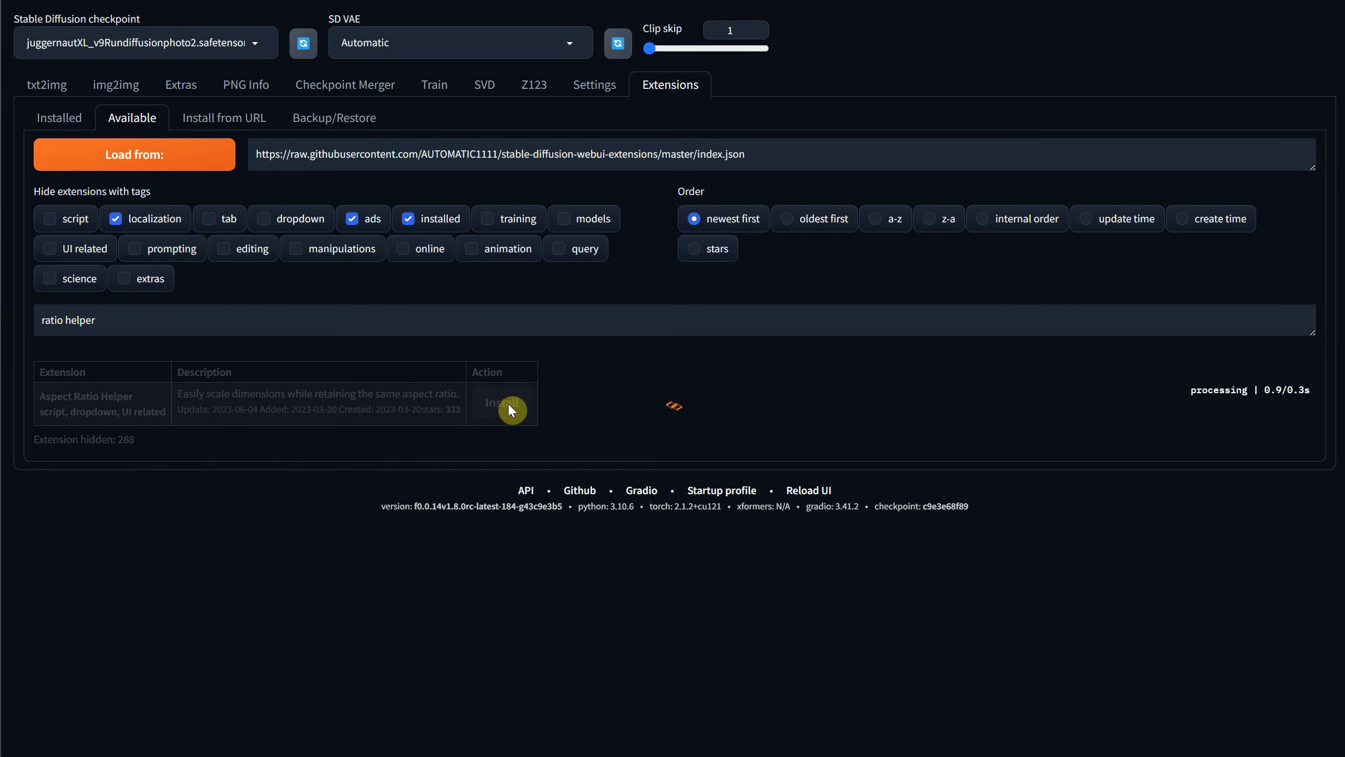
Check the installed extensions for updates, then apply the changes and restart the UI.
{"action": "left_click", "coordinate": [64, 120]}
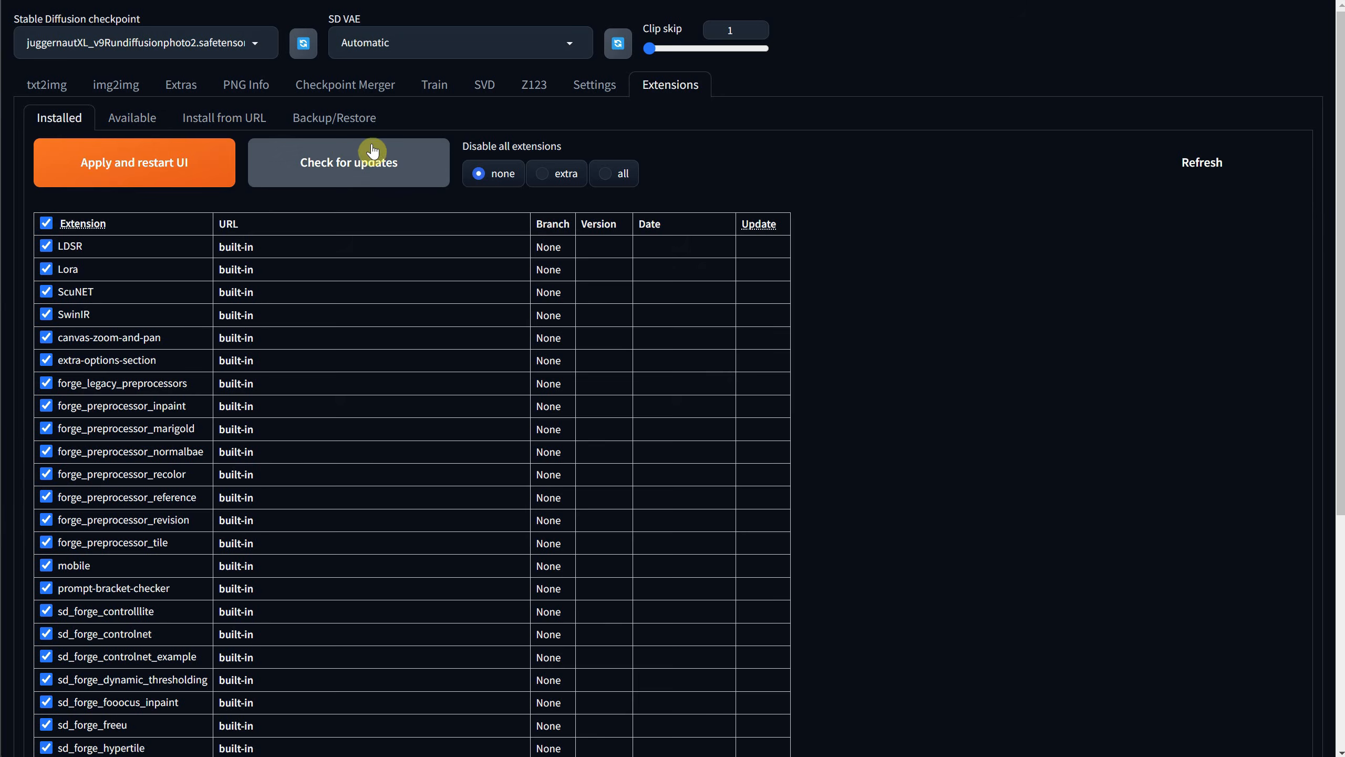
{"action": "left_click", "coordinate": [371, 161]}
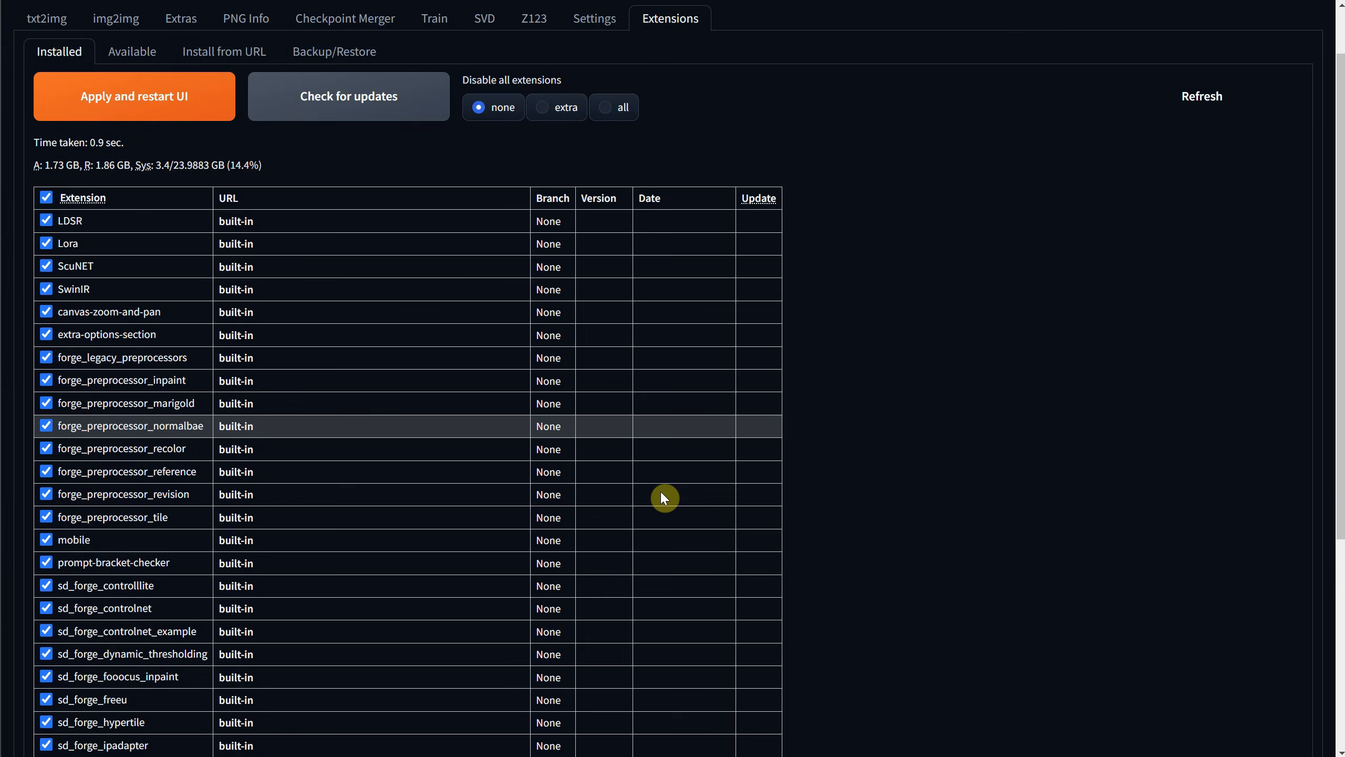
{"action": "scroll", "coordinate": [662, 492], "scroll_direction": "down", "scroll_amount": 8}
{"action": "scroll", "coordinate": [658, 475], "scroll_direction": "up", "scroll_amount": 8}
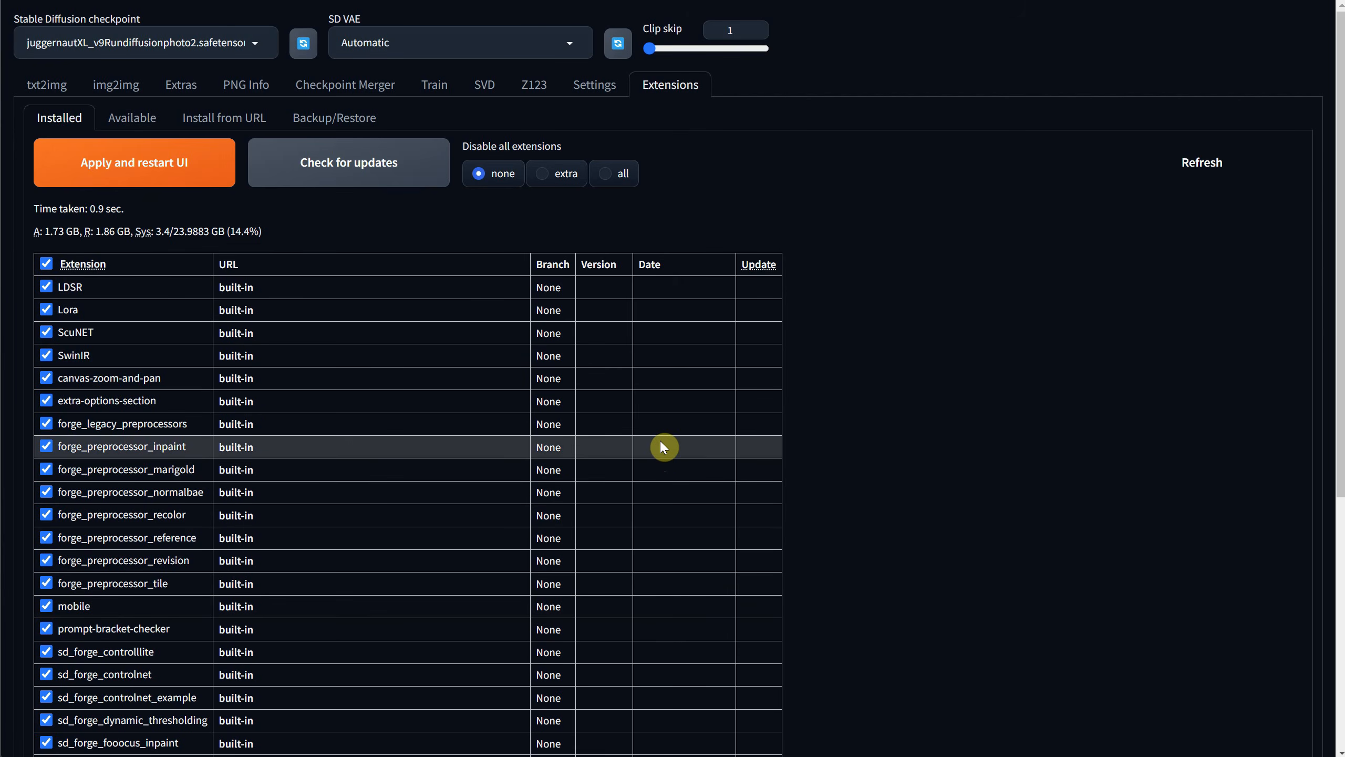
{"action": "left_click", "coordinate": [173, 183]}
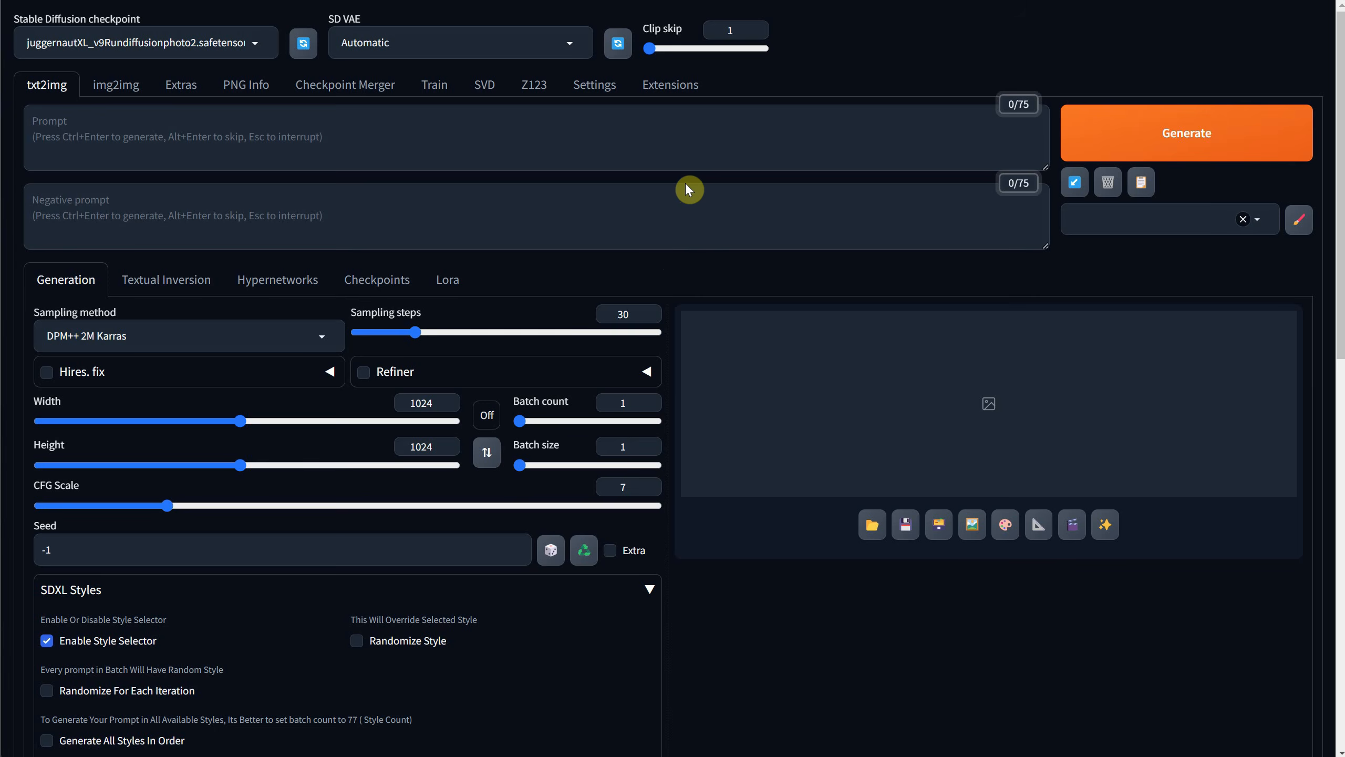
Collapse and reopen the SDXL Styles section in txt2img and look through its styles, keeping base selected.
{"action": "scroll", "coordinate": [651, 212], "scroll_direction": "down", "scroll_amount": 4}
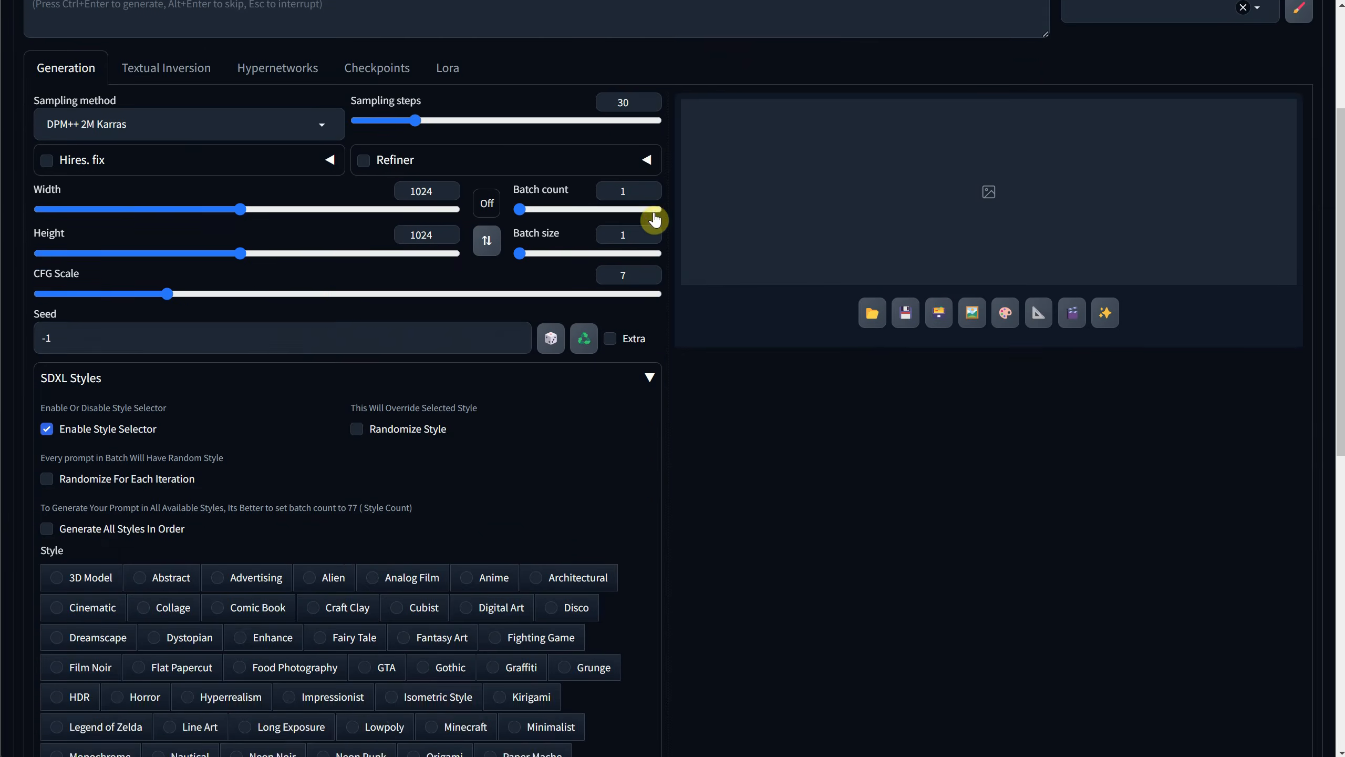
{"action": "left_click", "coordinate": [648, 354]}
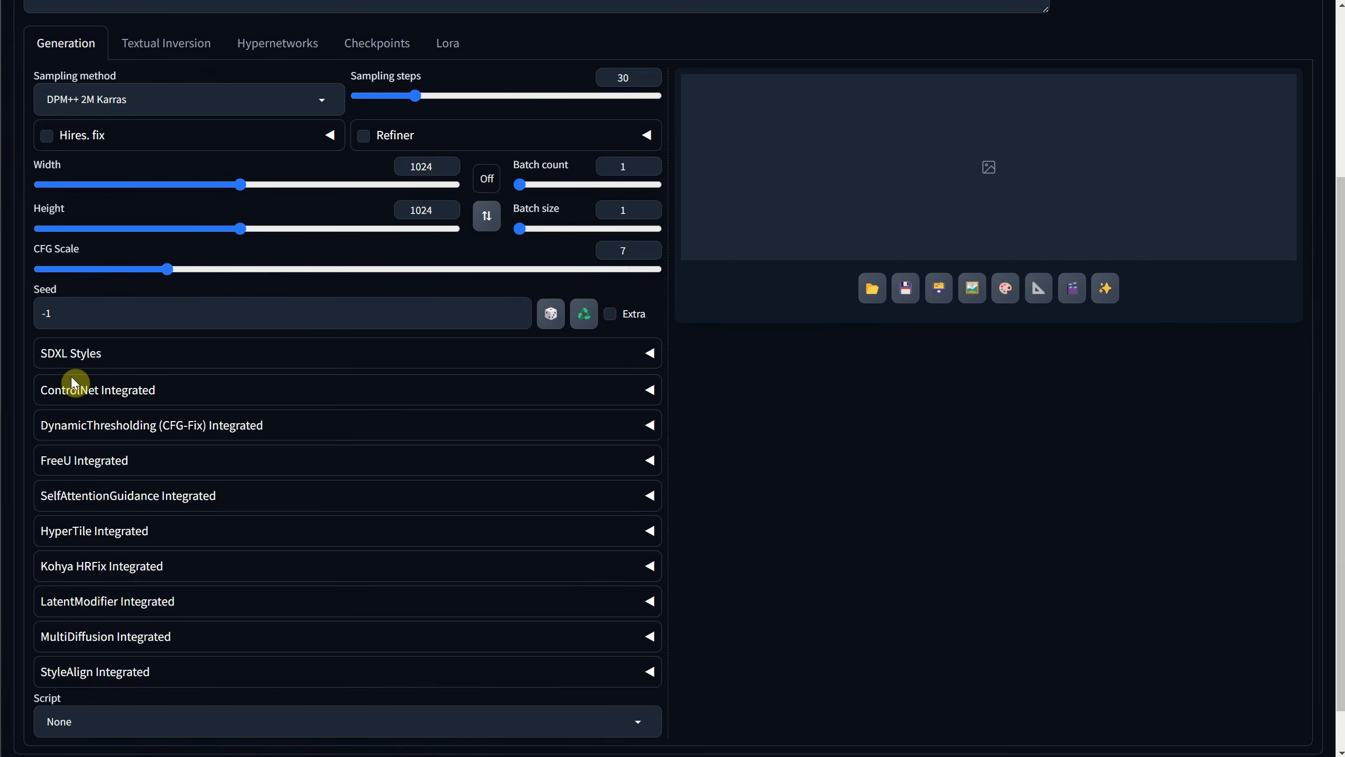
{"action": "left_click", "coordinate": [144, 358]}
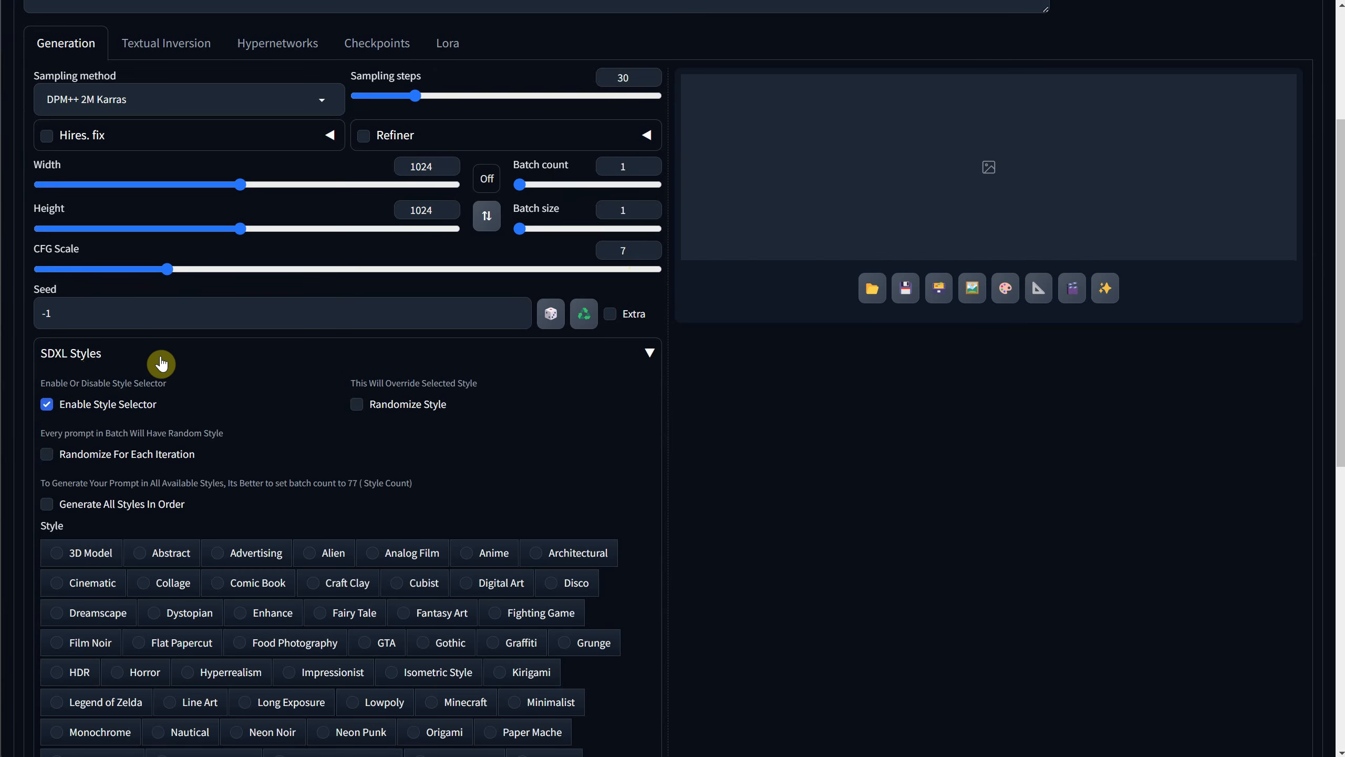
{"action": "scroll", "coordinate": [203, 352], "scroll_direction": "down", "scroll_amount": 5}
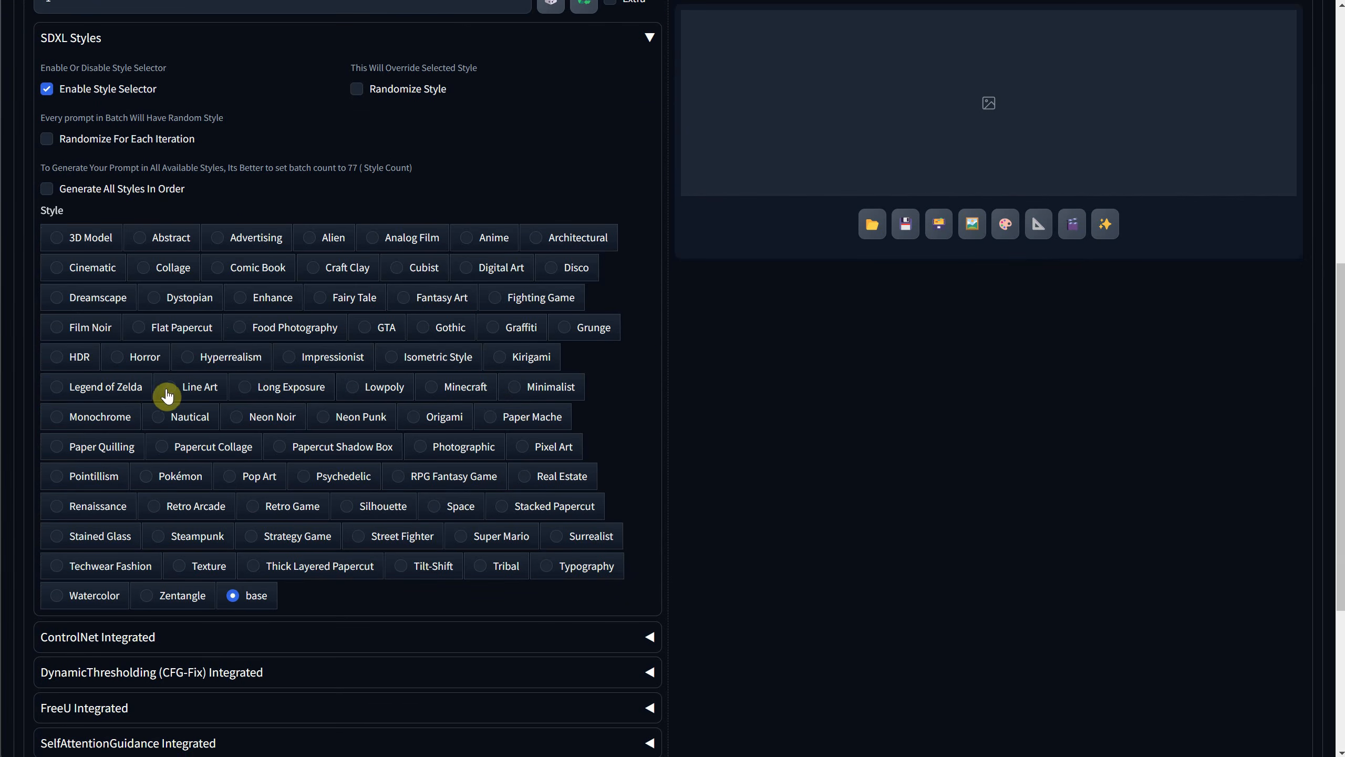
{"action": "left_click", "coordinate": [232, 595]}
{"action": "scroll", "coordinate": [378, 493], "scroll_direction": "up", "scroll_amount": 9}
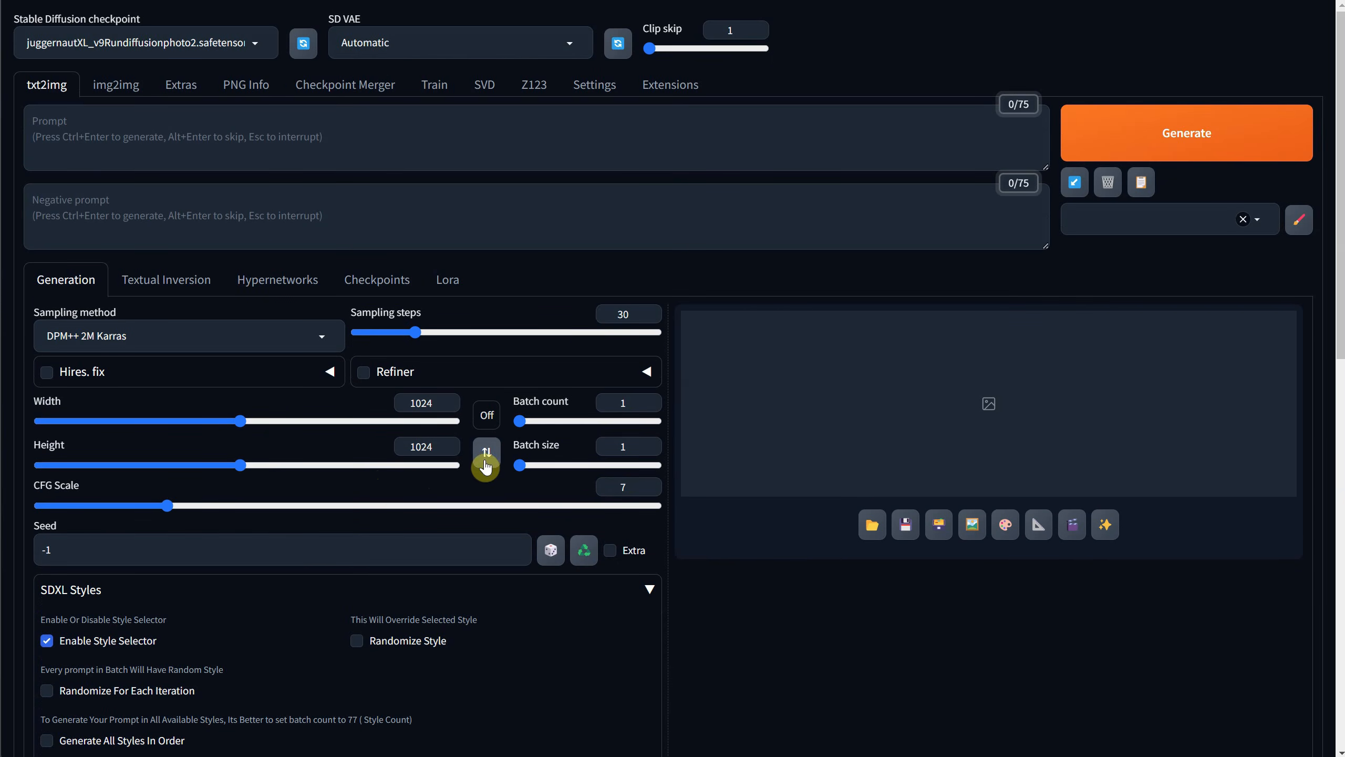
Set the txt2img aspect ratio to 16:9 and scale the image size down to 856 by 480.
{"action": "left_click", "coordinate": [490, 423]}
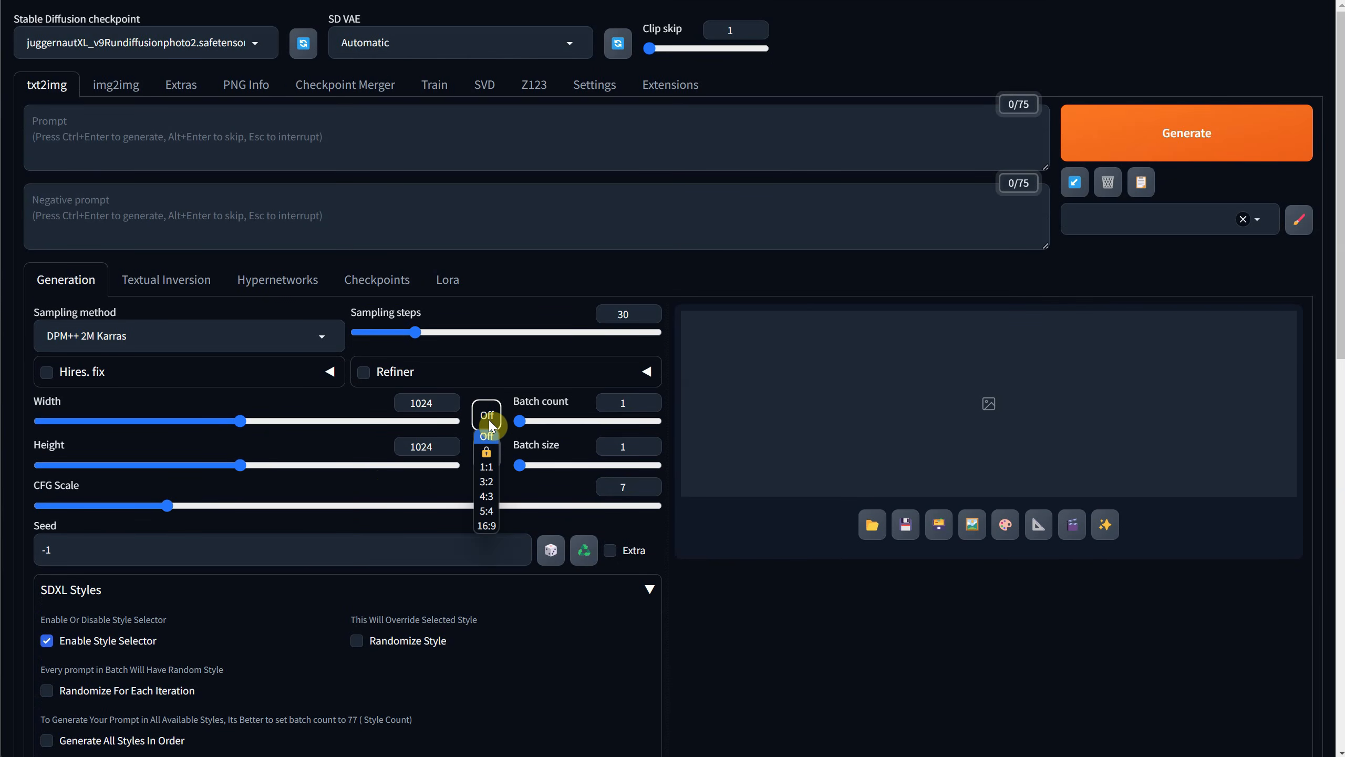
{"action": "left_click", "coordinate": [527, 204]}
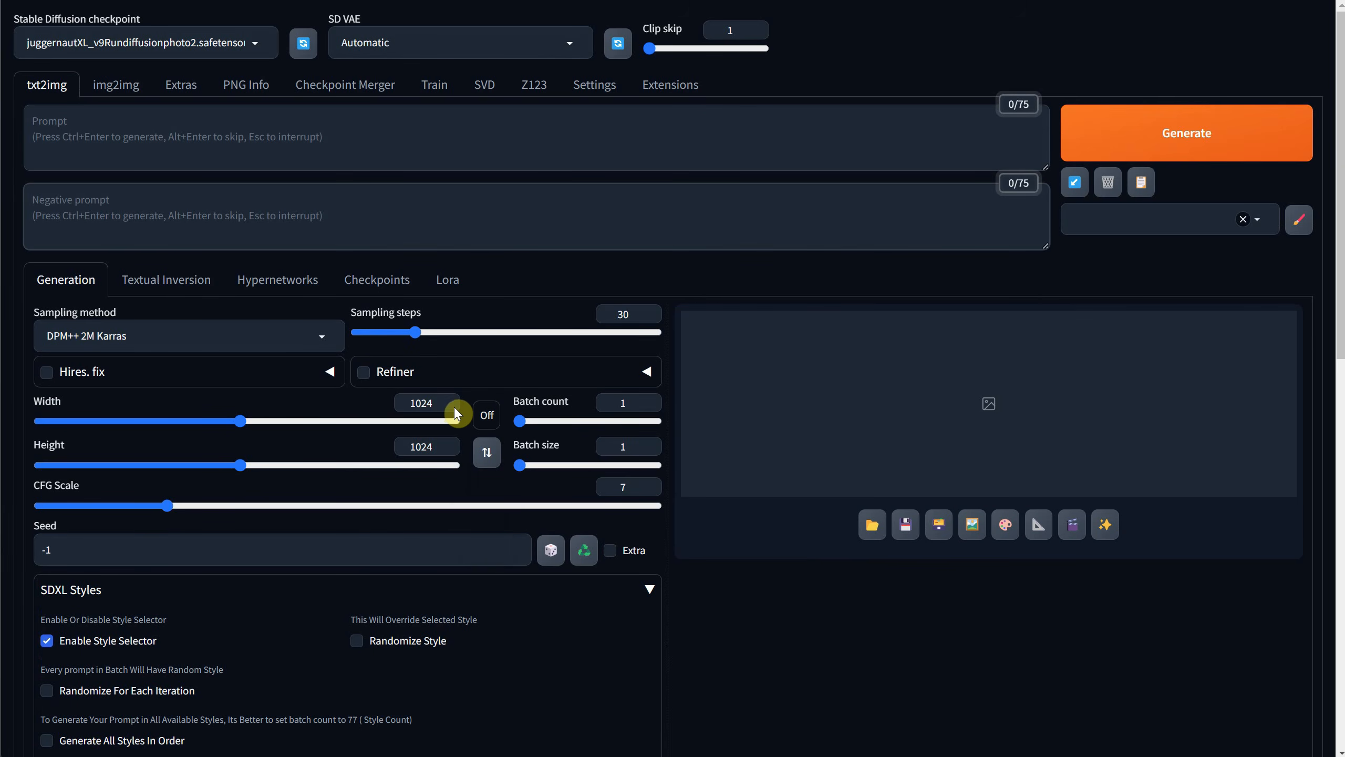
{"action": "left_click", "coordinate": [489, 418]}
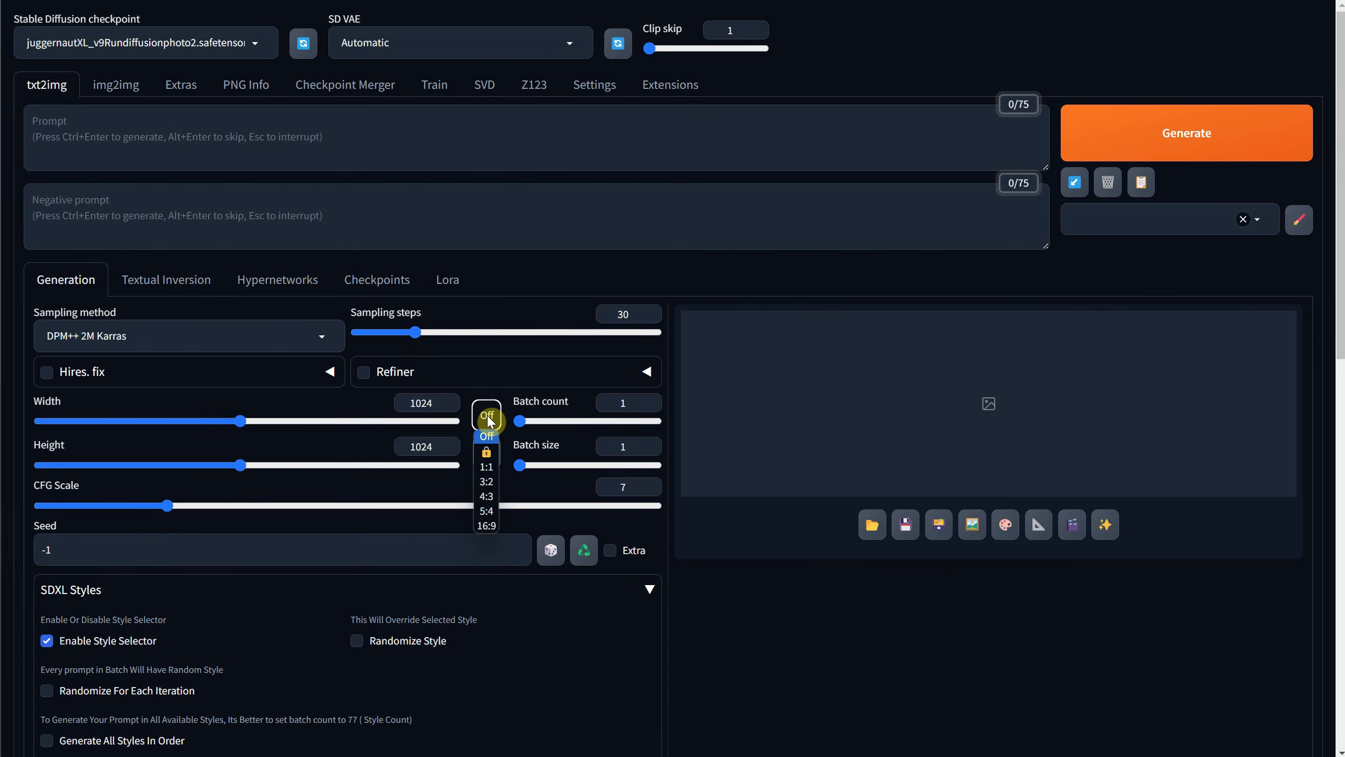
{"action": "left_click", "coordinate": [486, 525]}
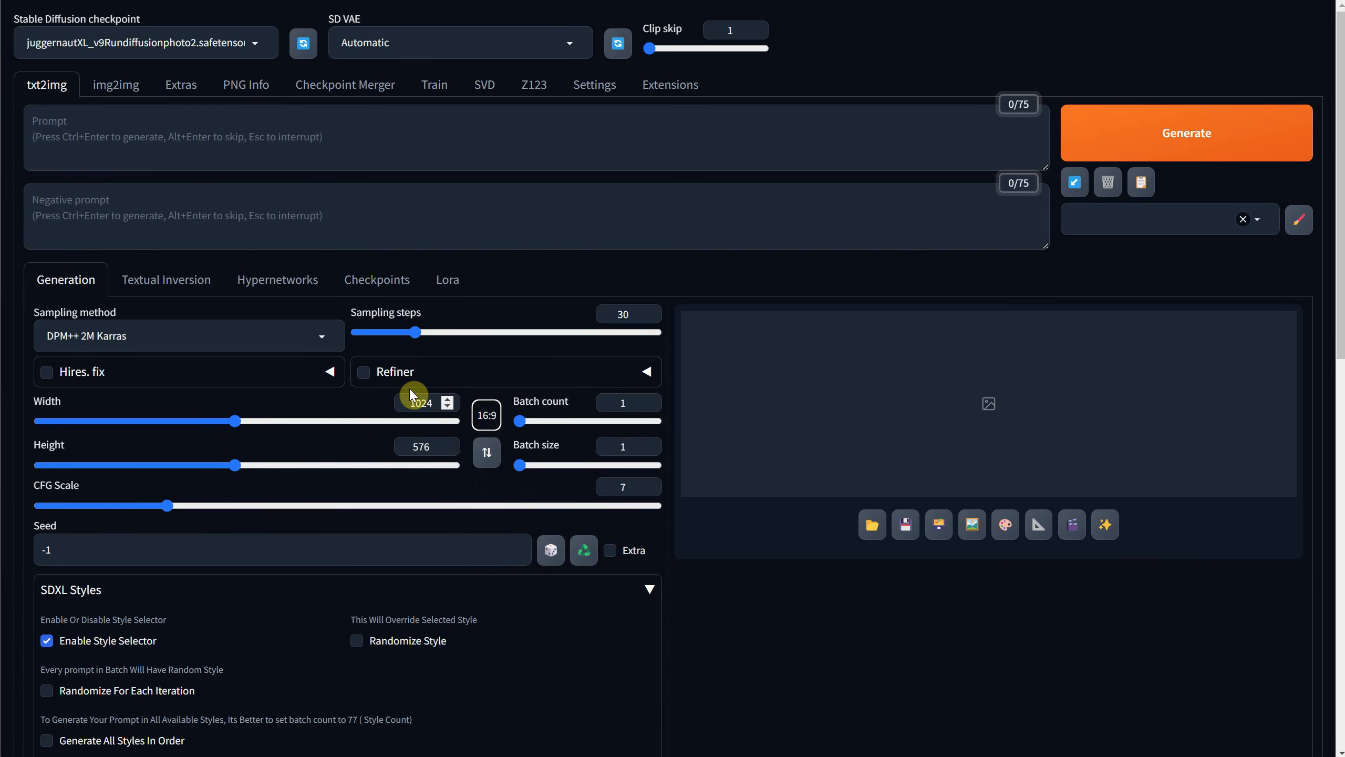
{"action": "left_click_drag", "start_coordinate": [235, 422], "coordinate": [200, 433]}
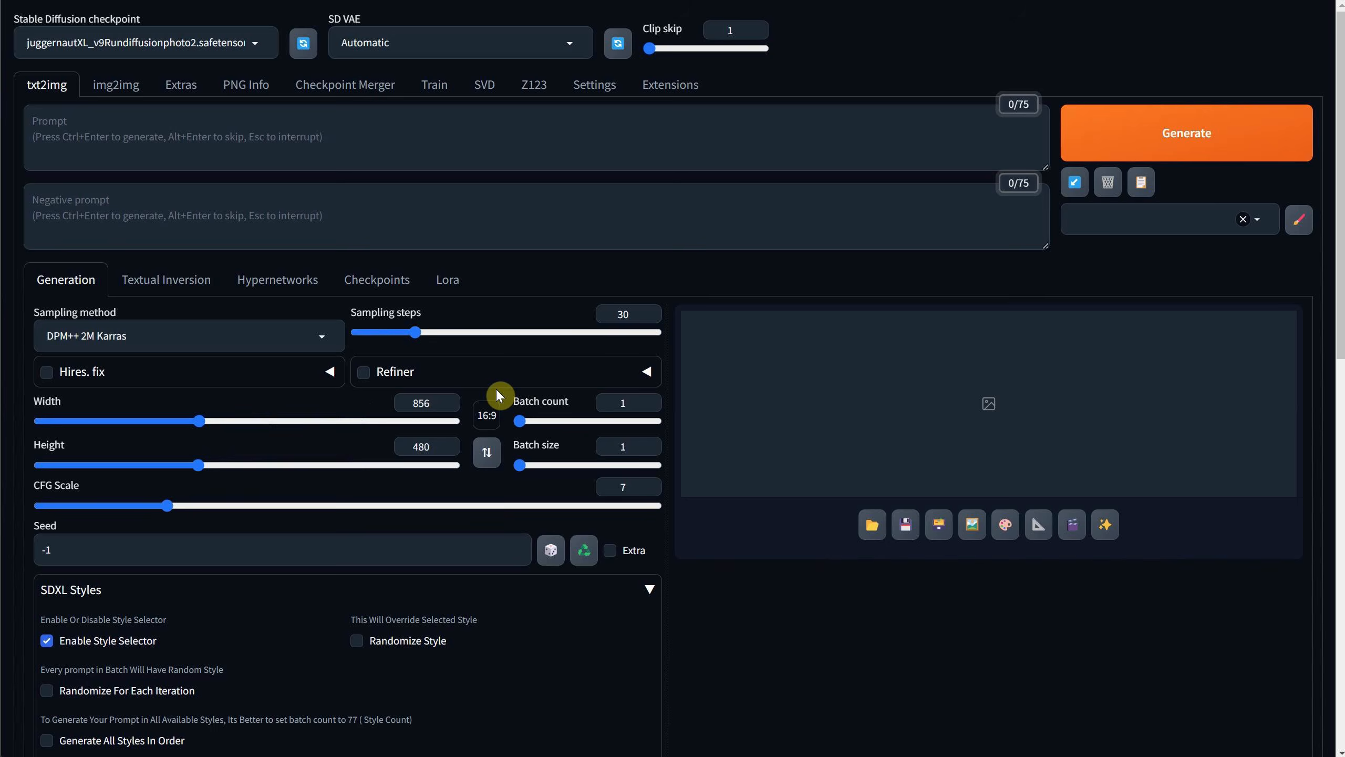
Turn the aspect ratio constraint off and set the width to 1024 and the height to 512.
{"action": "left_click", "coordinate": [487, 416]}
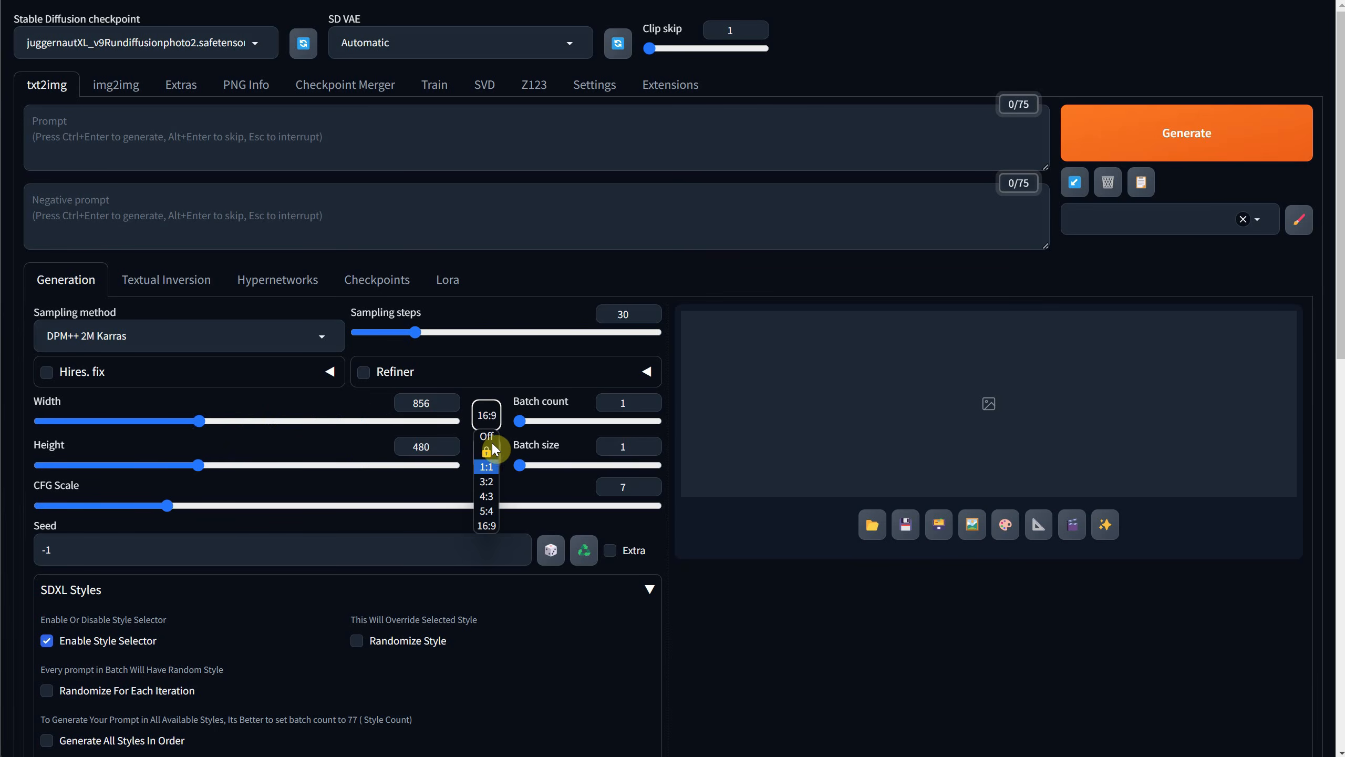
{"action": "left_click", "coordinate": [492, 437]}
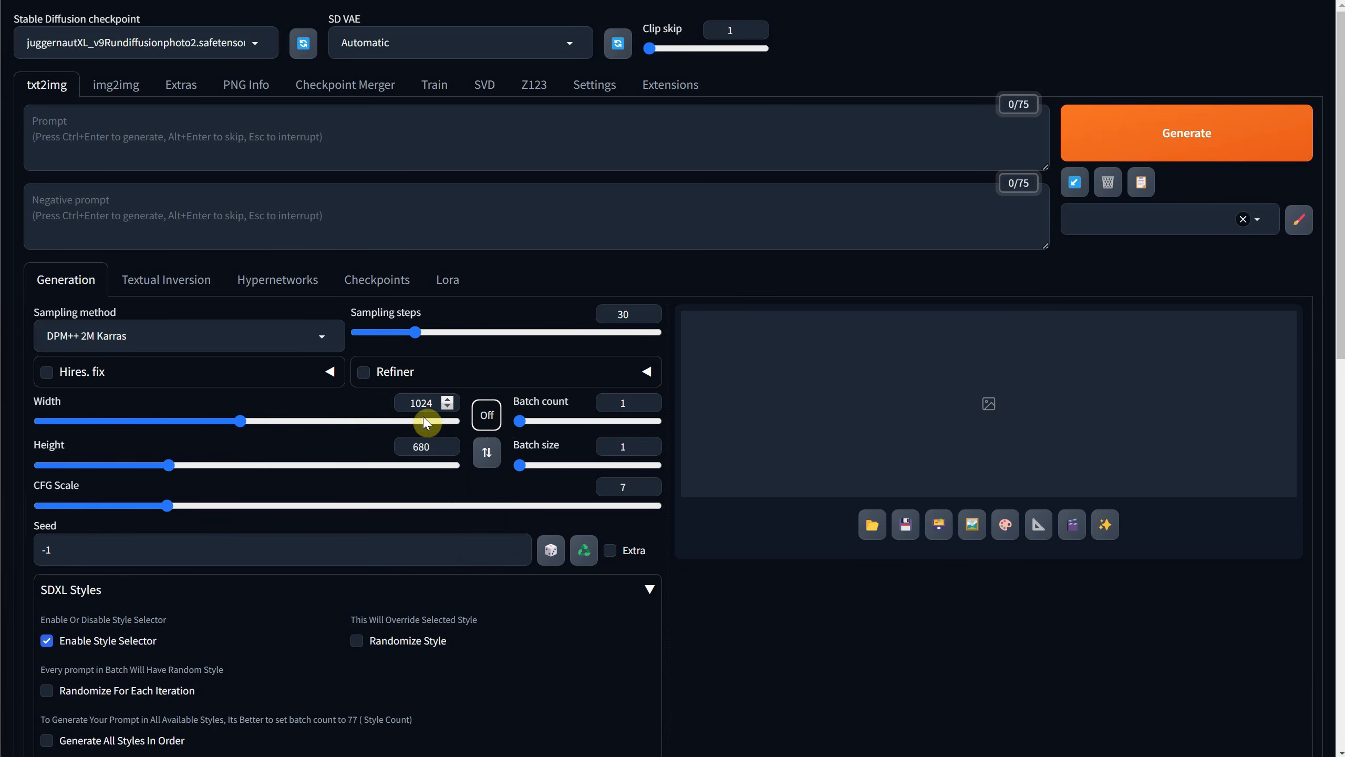
{"action": "left_click", "coordinate": [422, 401]}
{"action": "key", "text": "Tab"}
{"action": "key", "text": "Tab"}
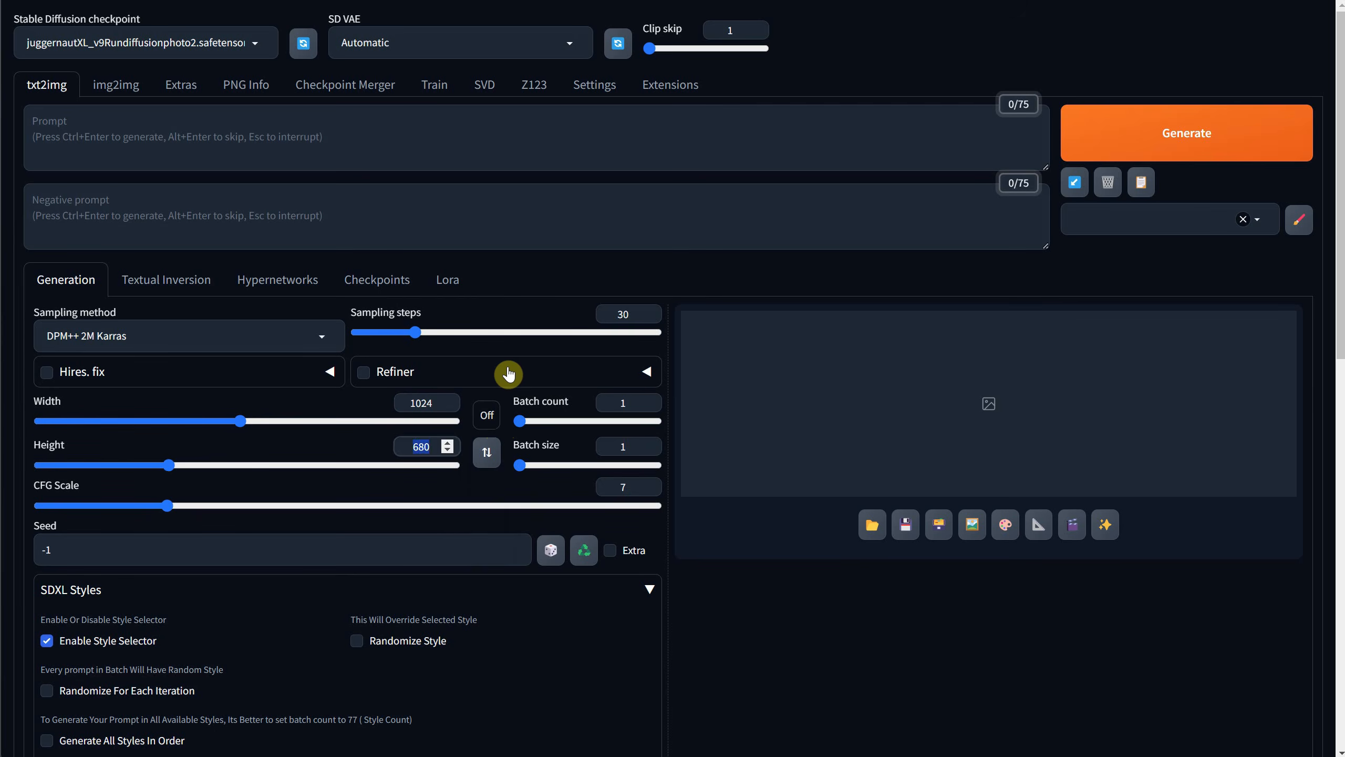
{"action": "type", "text": "512"}
{"action": "key", "text": "Tab"}
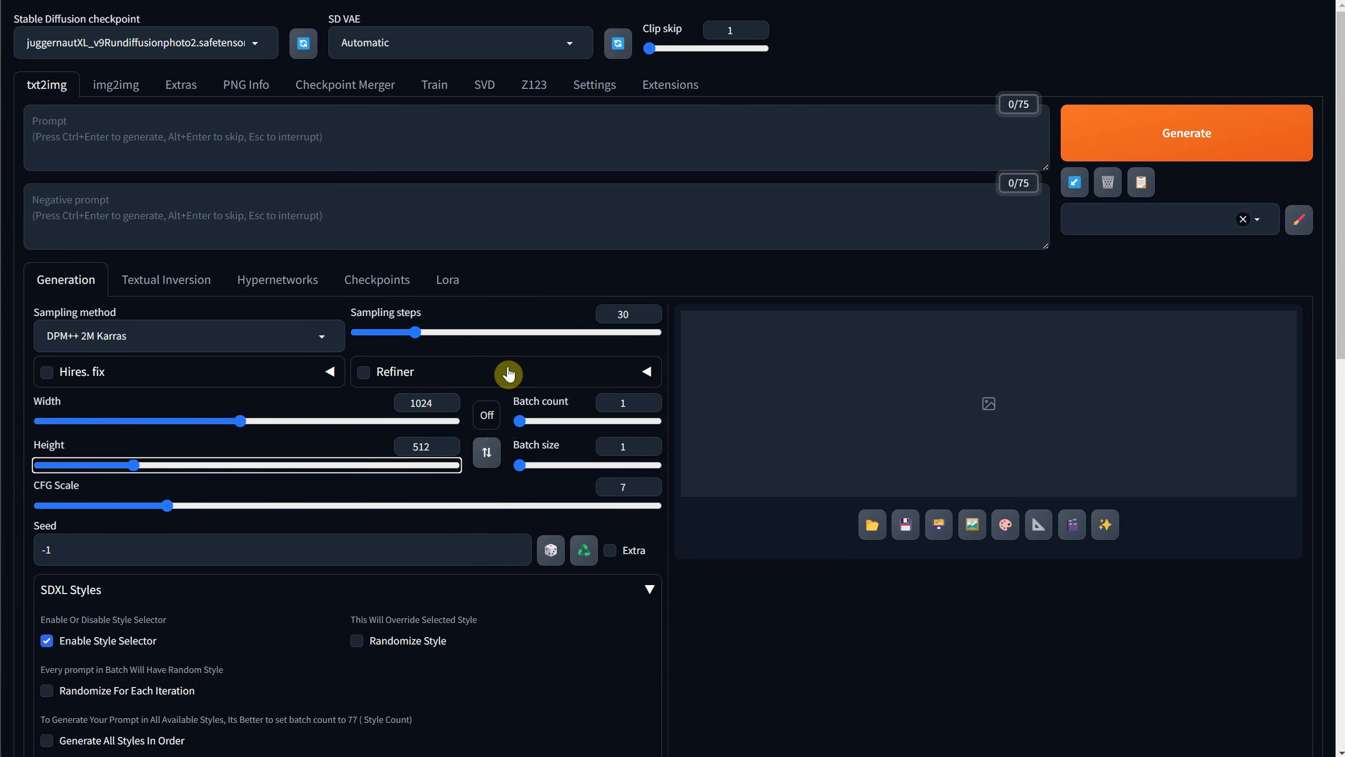
Lock the current aspect ratio and scale the image size up by increasing the width.
{"action": "left_click", "coordinate": [487, 422]}
{"action": "left_click", "coordinate": [486, 451]}
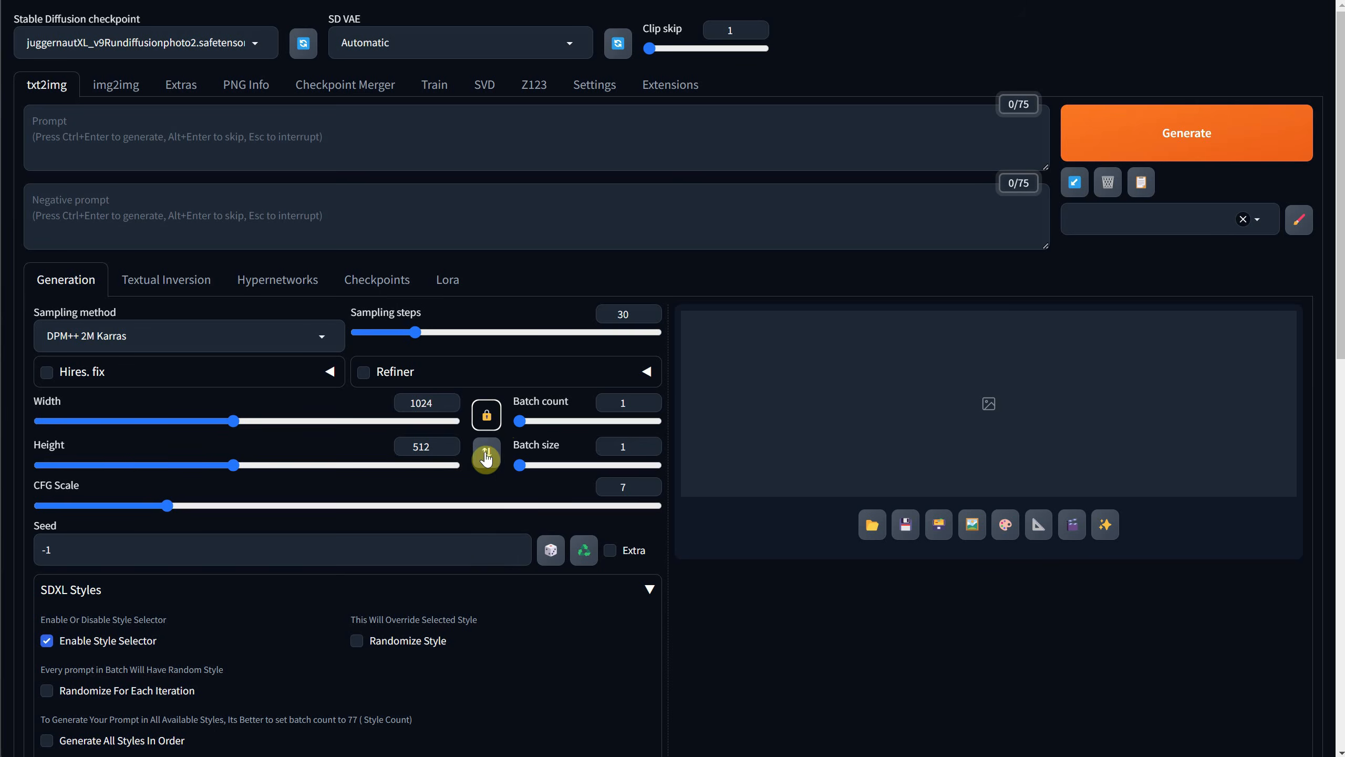
{"action": "left_click", "coordinate": [254, 422]}
{"action": "left_click_drag", "start_coordinate": [239, 424], "coordinate": [402, 432]}
Set the aspect ratio to 16:9 and the image width to 1200.
{"action": "left_click", "coordinate": [487, 533]}
{"action": "left_click_drag", "start_coordinate": [437, 404], "coordinate": [401, 404]}
{"action": "type", "text": "1200"}
{"action": "key", "text": "Tab"}
{"action": "scroll", "coordinate": [377, 401], "scroll_direction": "down", "scroll_amount": 5}
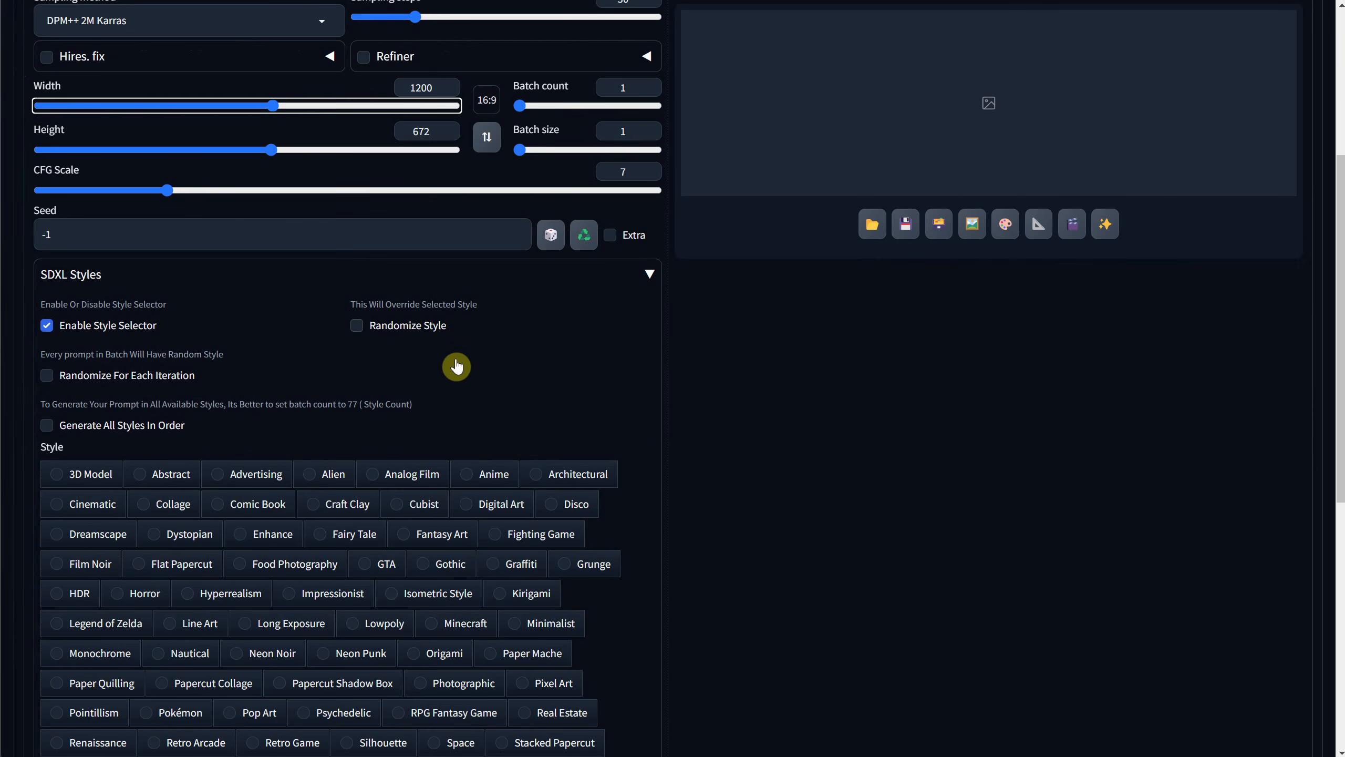
Enter the prompt "a cute cat" and generate an image with the base style.
{"action": "scroll", "coordinate": [450, 303], "scroll_direction": "down", "scroll_amount": 4}
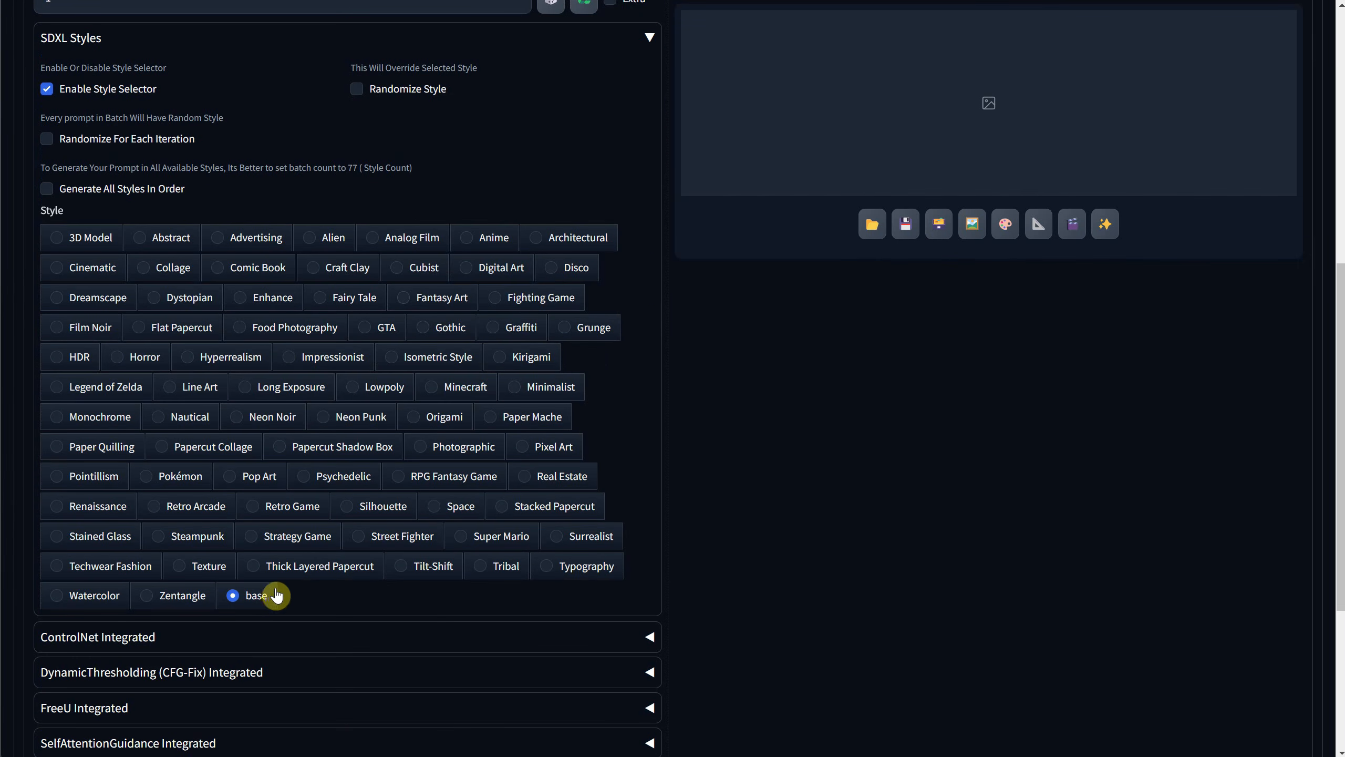
{"action": "scroll", "coordinate": [300, 565], "scroll_direction": "up", "scroll_amount": 8}
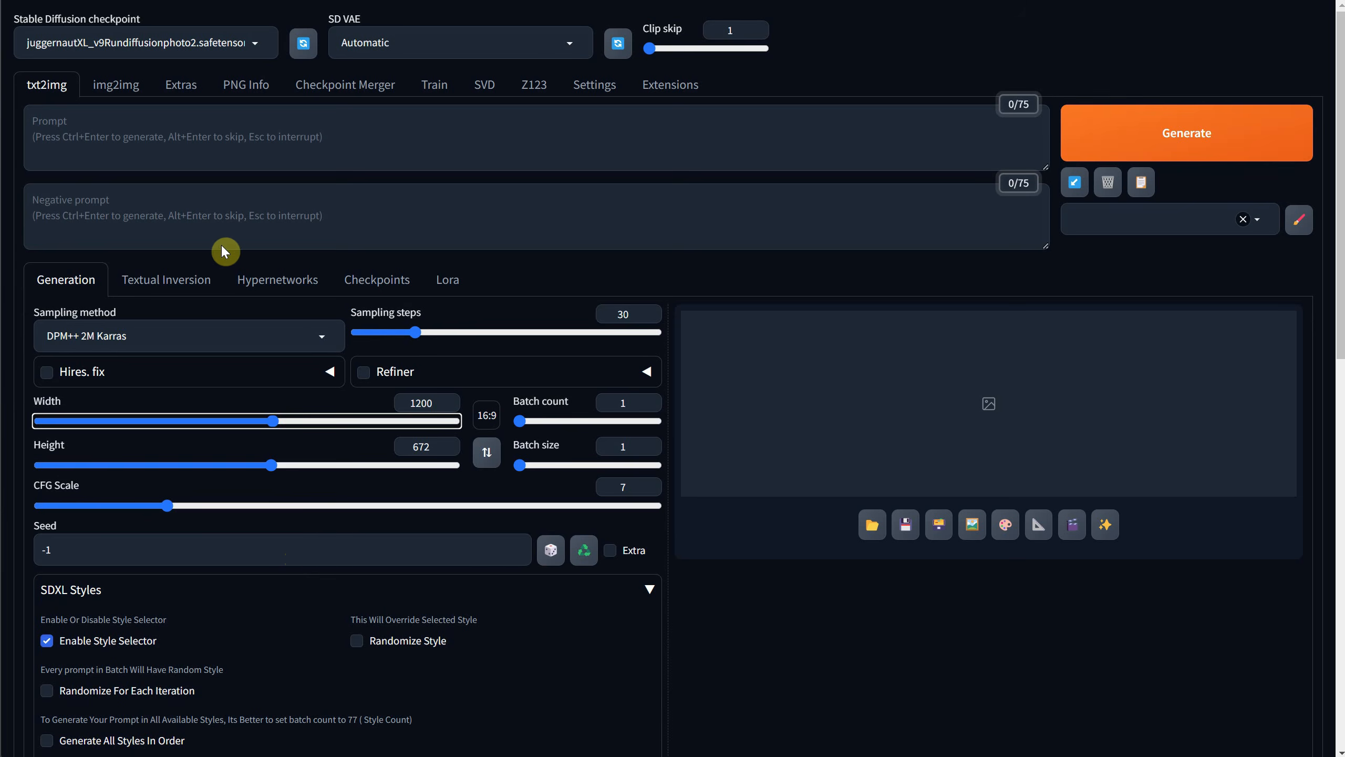
{"action": "left_click", "coordinate": [142, 137]}
{"action": "type", "text": "a cute cat"}
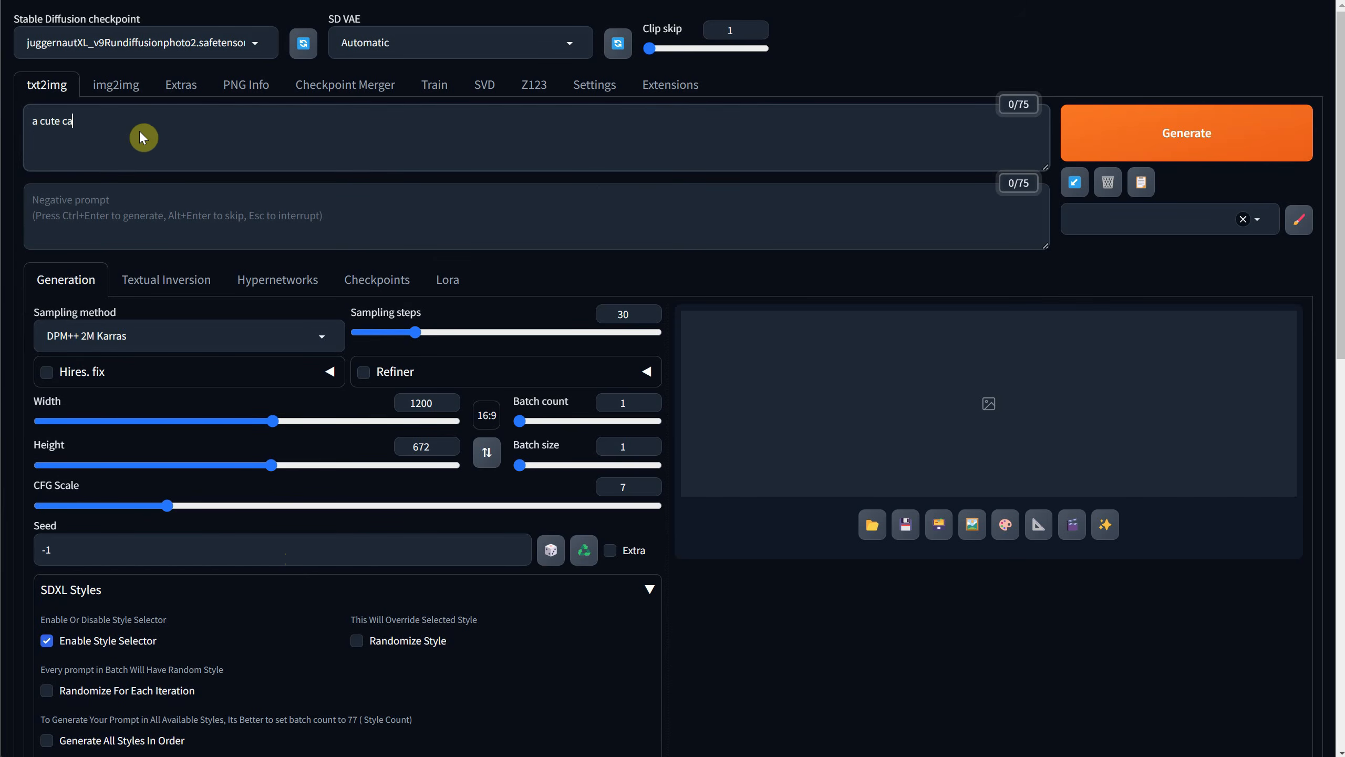
{"action": "left_click", "coordinate": [1194, 135]}
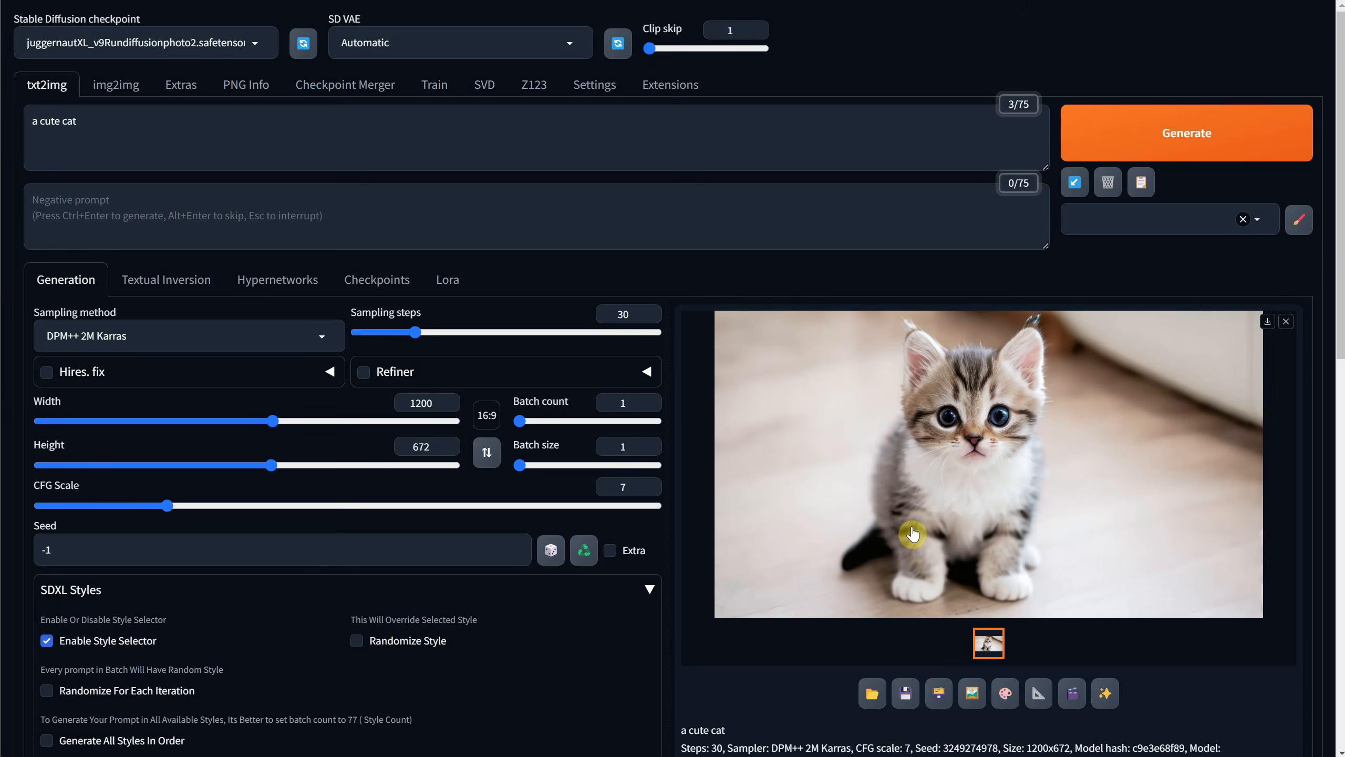
Fix the seed by reusing the one from the generated kitten image instead of a random seed.
{"action": "scroll", "coordinate": [759, 371], "scroll_direction": "down", "scroll_amount": 1}
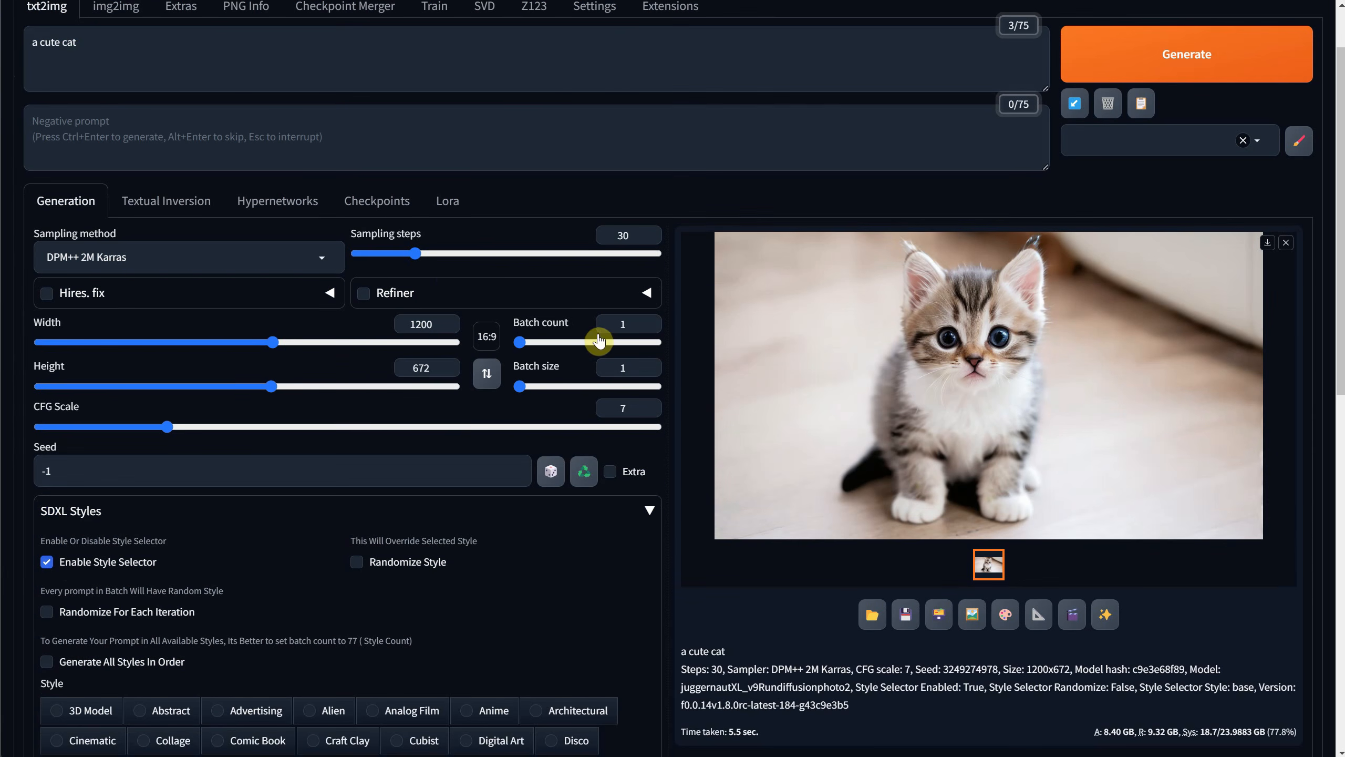
{"action": "left_click", "coordinate": [65, 465]}
{"action": "left_click_drag", "start_coordinate": [64, 465], "coordinate": [23, 471]}
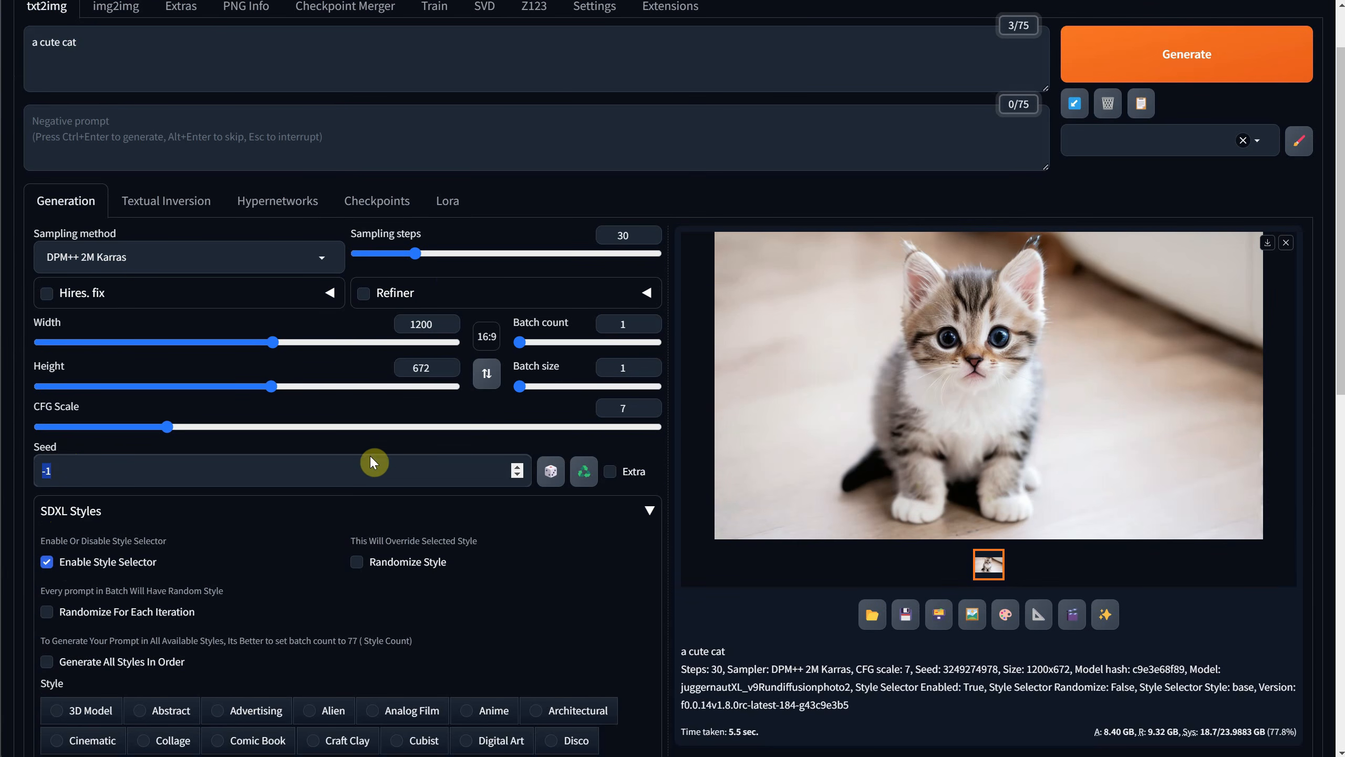
{"action": "left_click", "coordinate": [549, 471]}
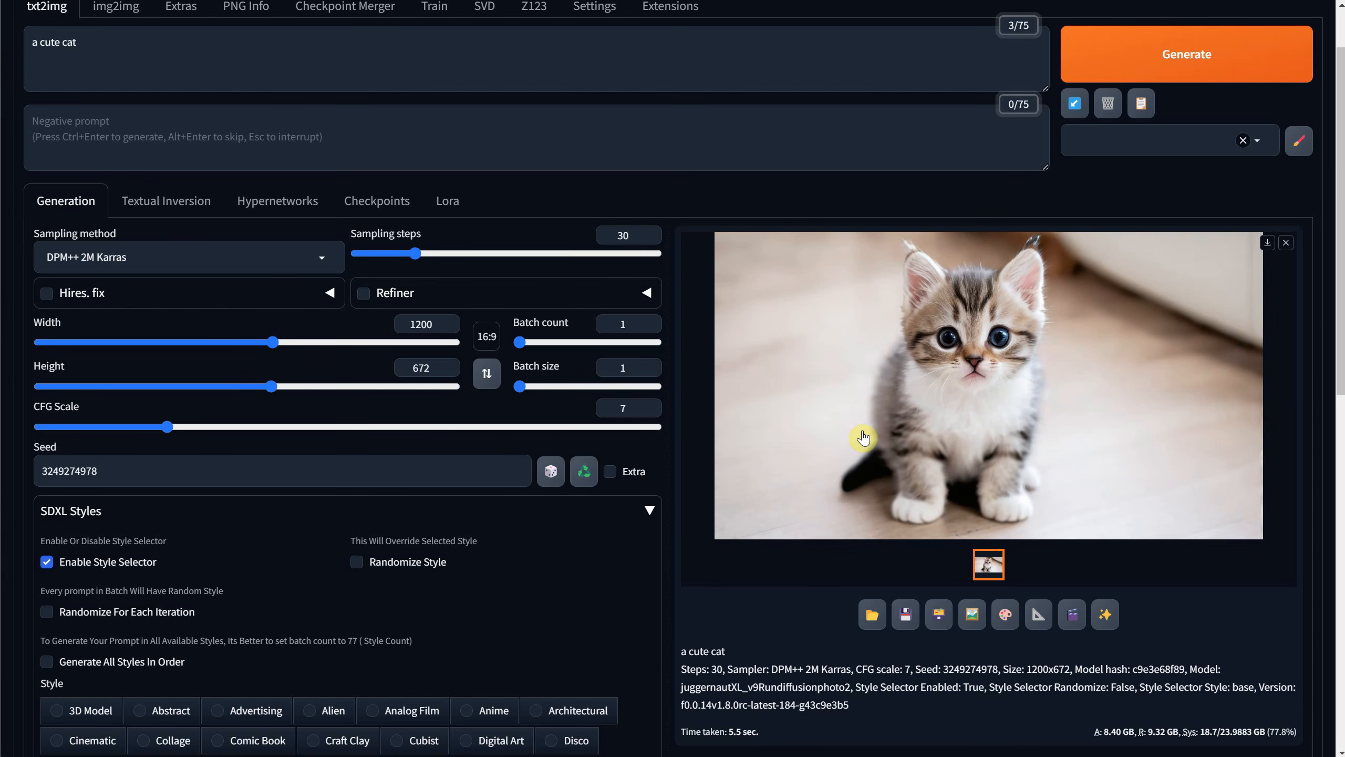
Examine the seed, generation time and other parameters listed under the generated kitten image.
{"action": "left_click_drag", "start_coordinate": [915, 663], "coordinate": [998, 661]}
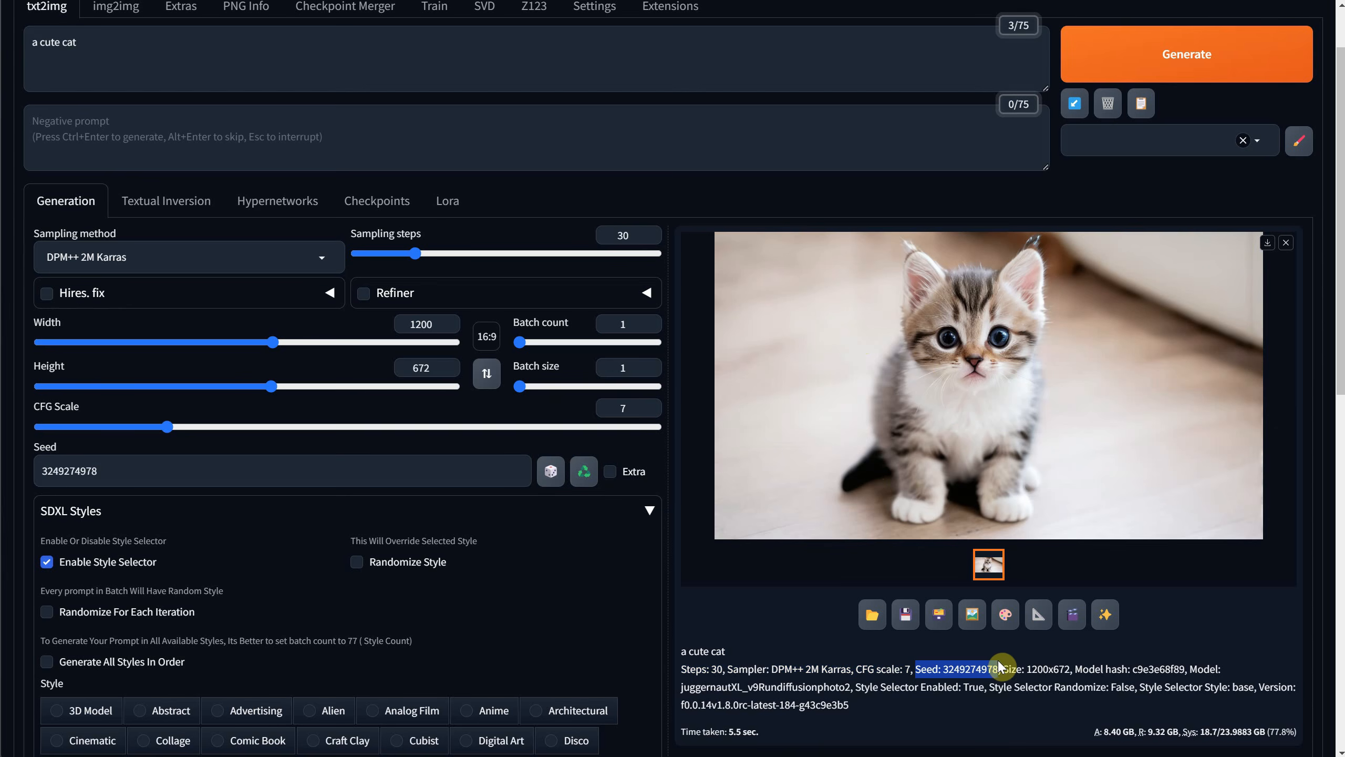
{"action": "double_click", "coordinate": [731, 727]}
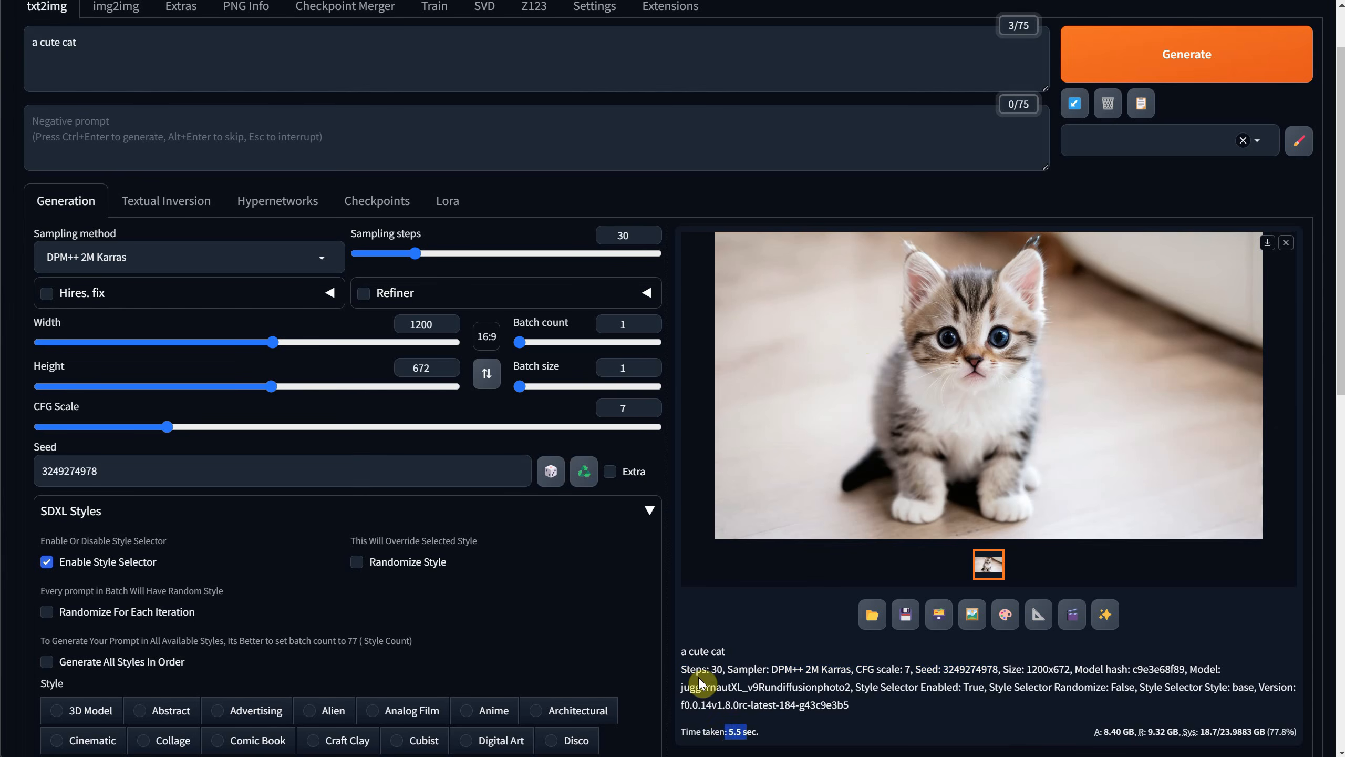
{"action": "left_click_drag", "start_coordinate": [682, 669], "coordinate": [972, 689]}
{"action": "left_click", "coordinate": [966, 721]}
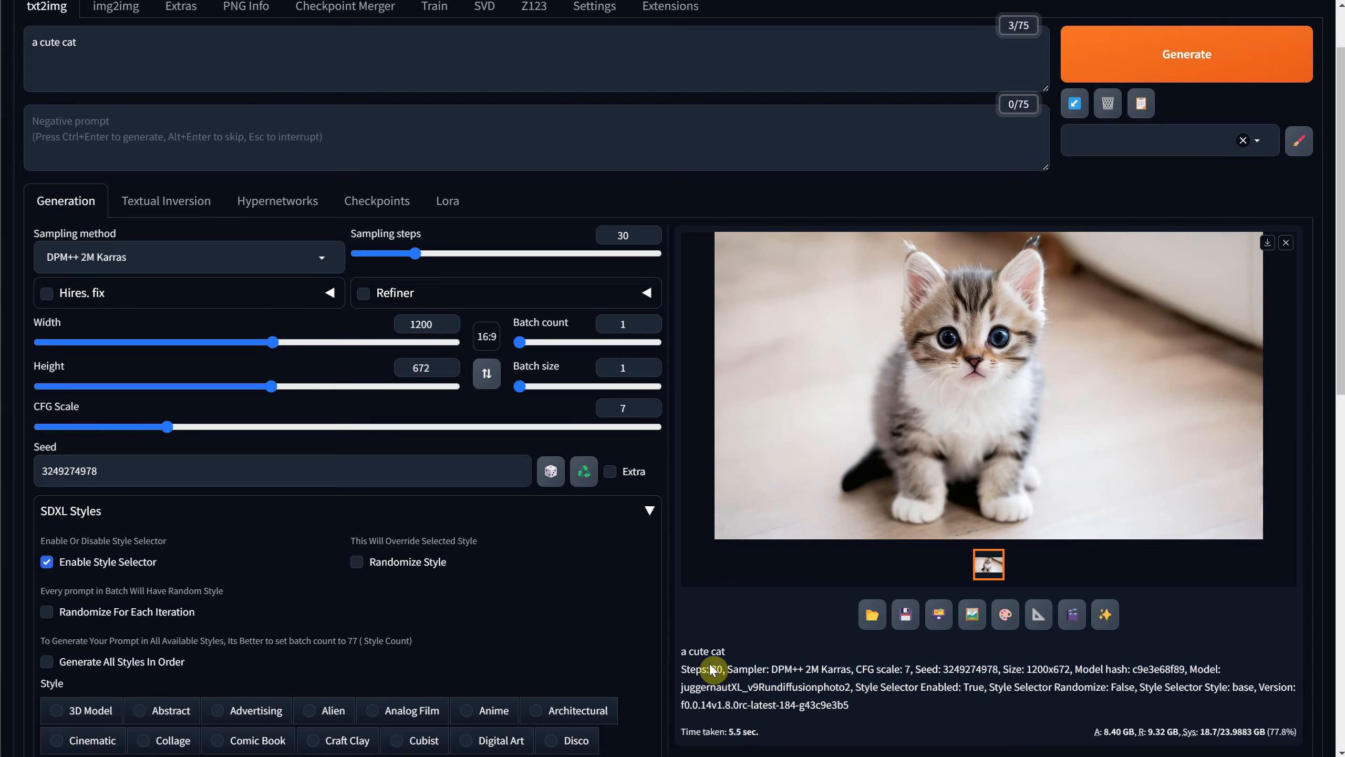
Choose the Impressionist SDXL style, generate the cat image again, and view the result enlarged.
{"action": "scroll", "coordinate": [490, 630], "scroll_direction": "down", "scroll_amount": 3}
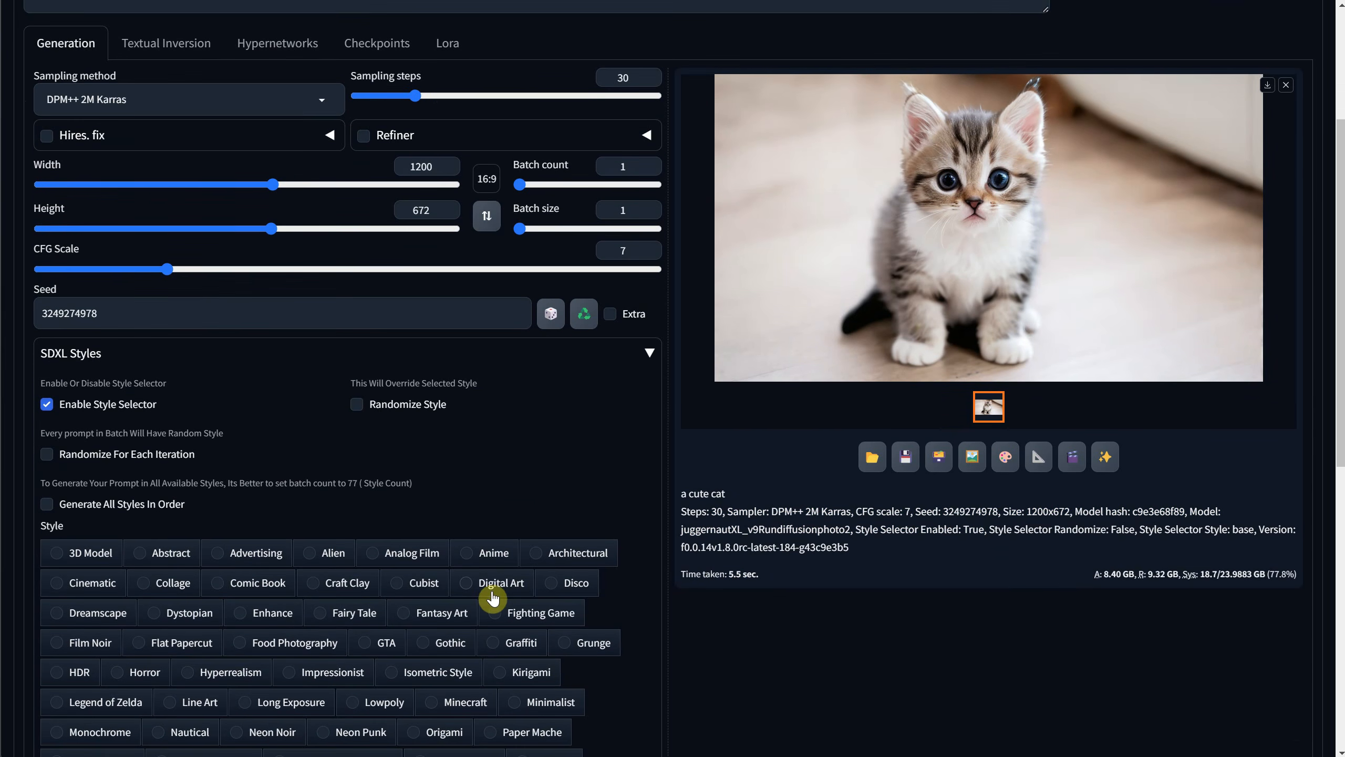
{"action": "scroll", "coordinate": [492, 586], "scroll_direction": "down", "scroll_amount": 2}
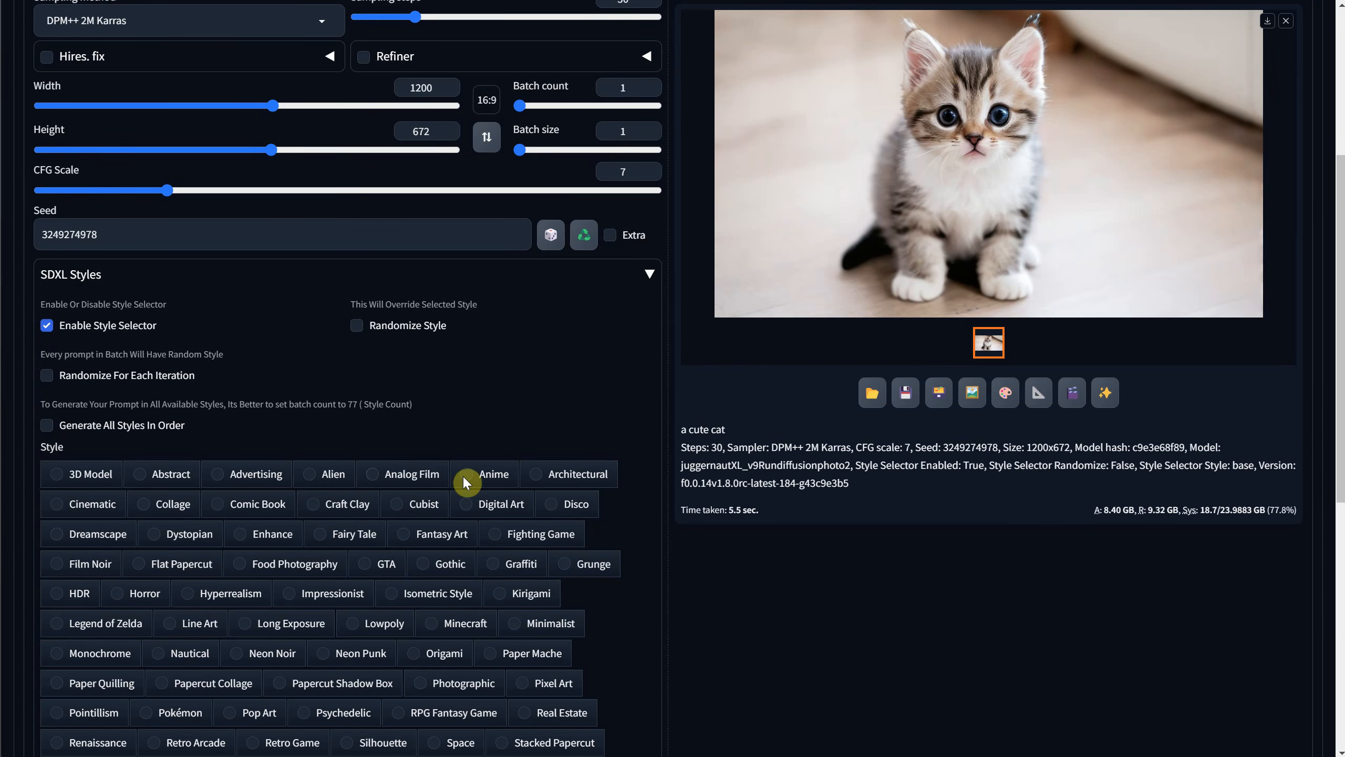
{"action": "left_click", "coordinate": [315, 594]}
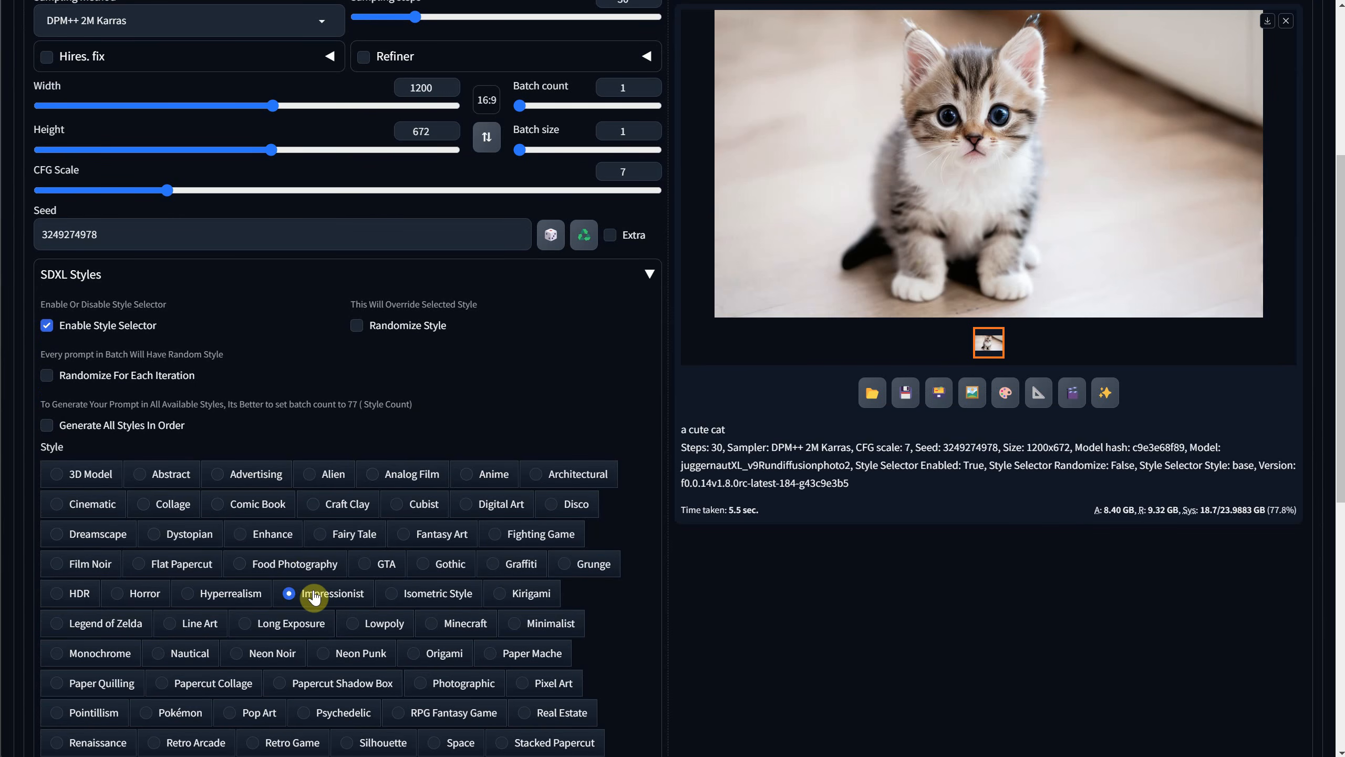
{"action": "scroll", "coordinate": [320, 601], "scroll_direction": "up", "scroll_amount": 6}
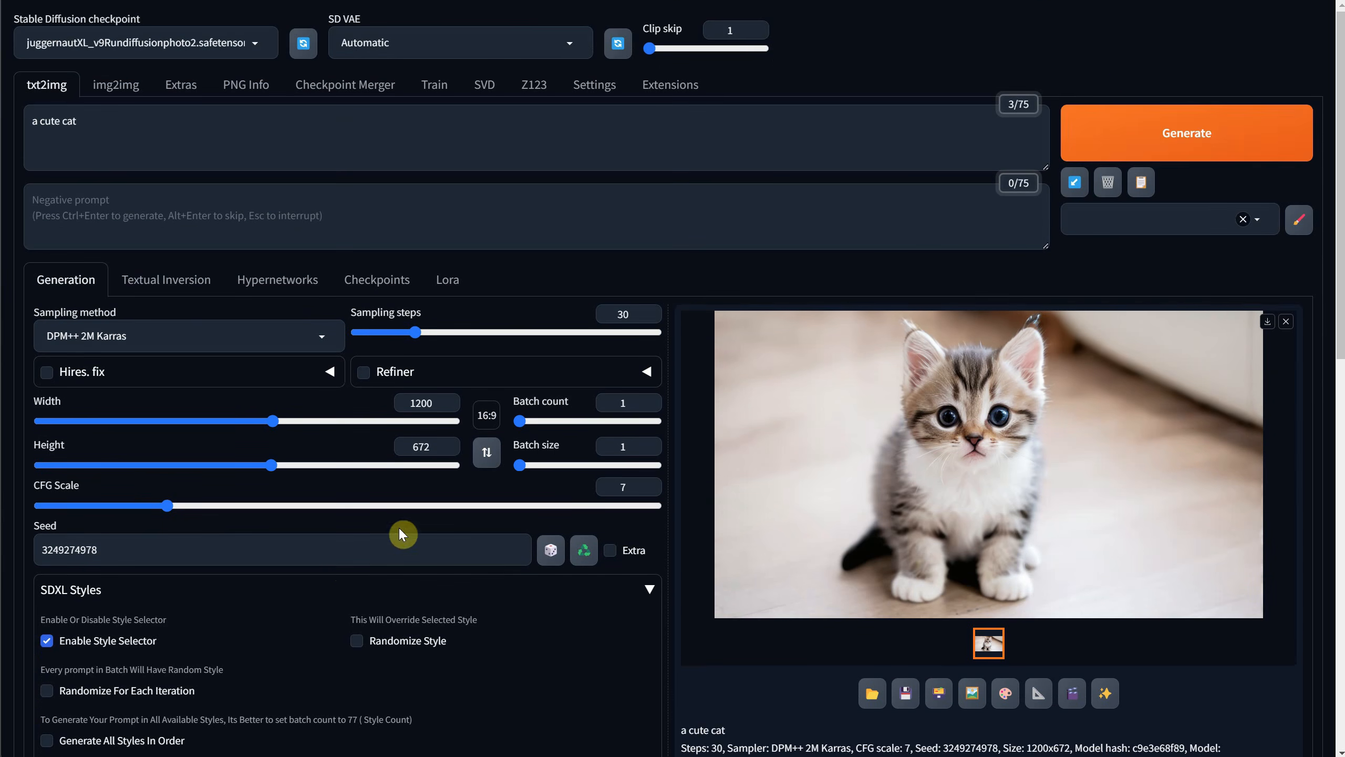
{"action": "left_click", "coordinate": [1119, 129]}
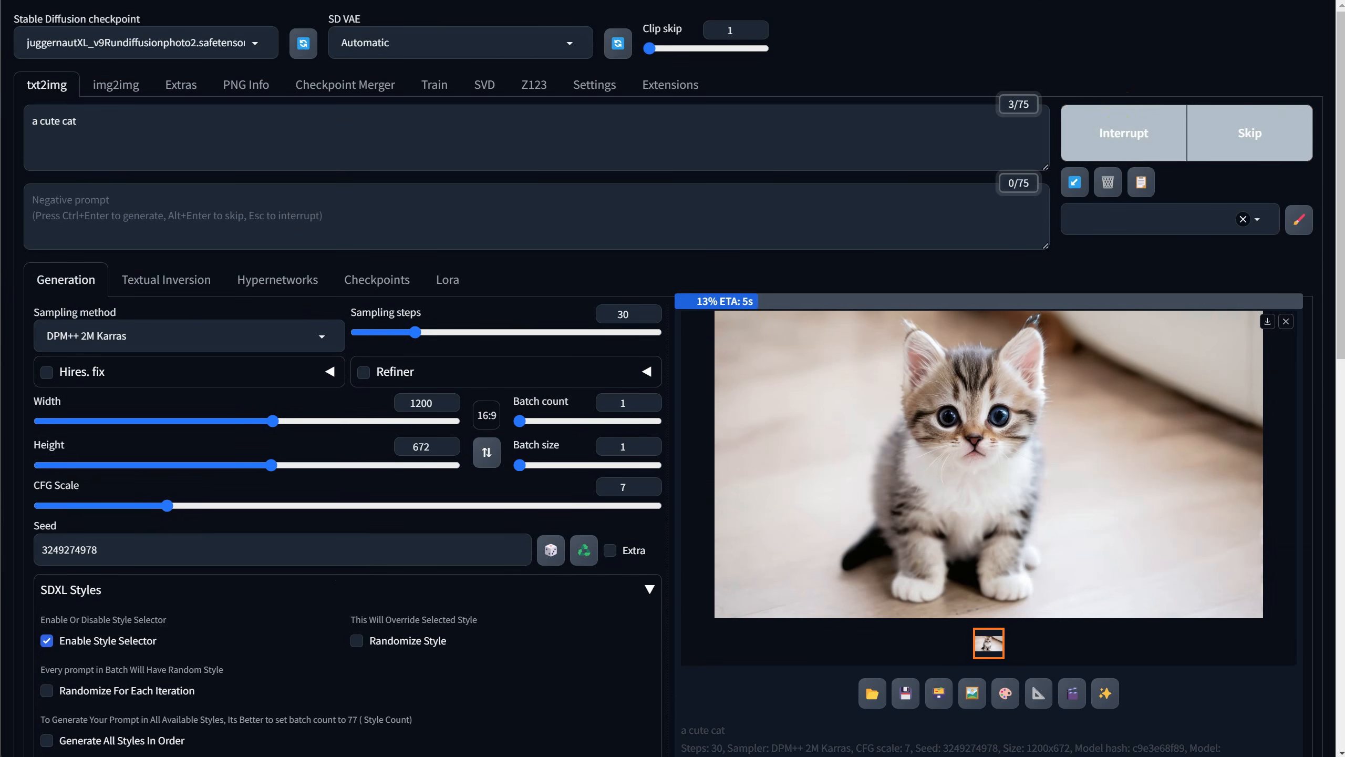
{"action": "left_click", "coordinate": [879, 491]}
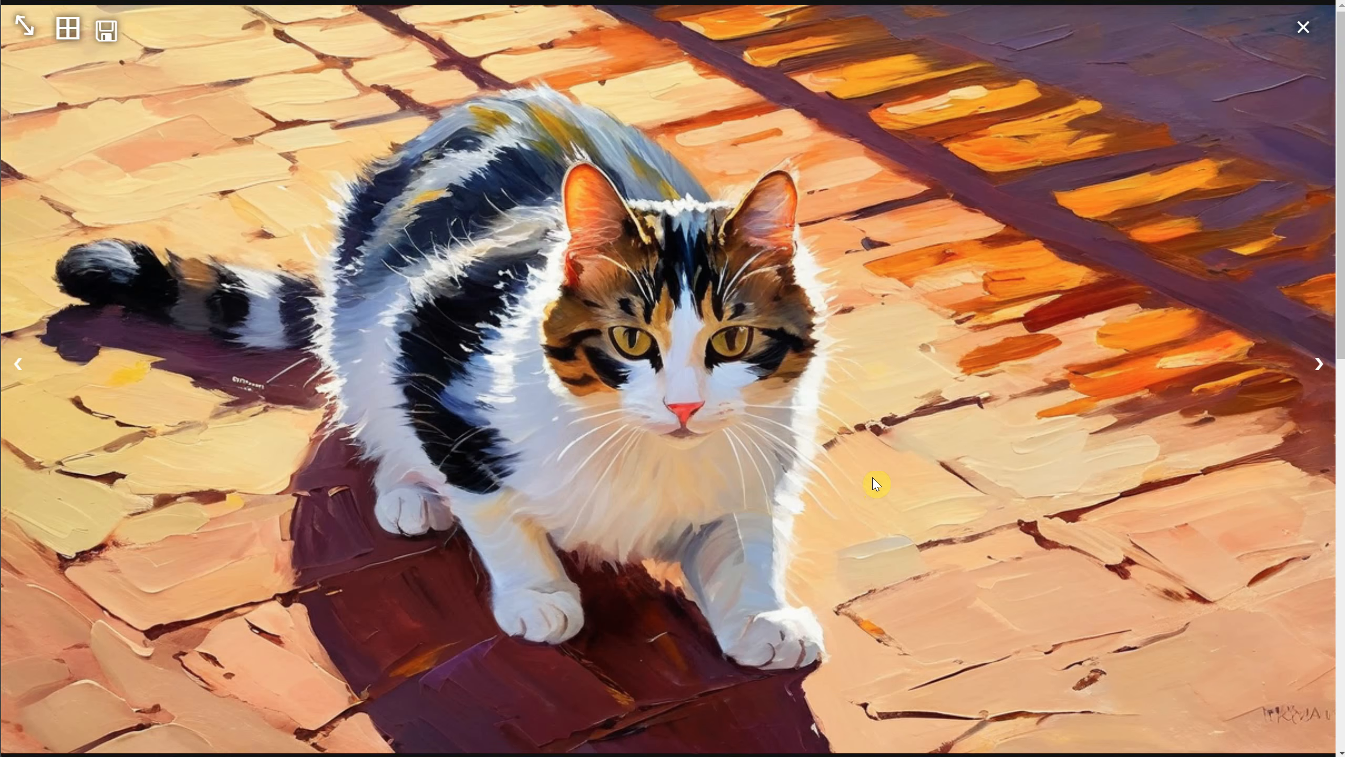
{"action": "left_click", "coordinate": [874, 479]}
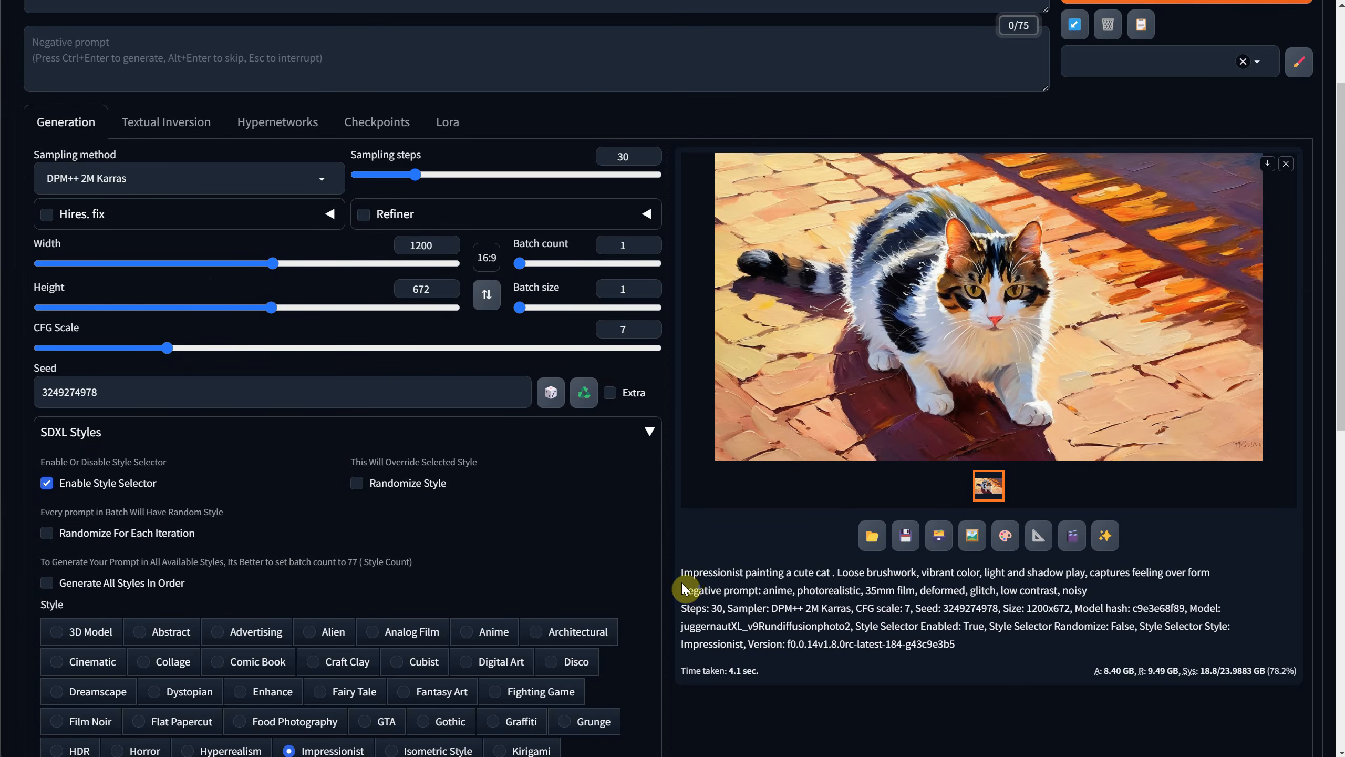
Examine the positive and negative prompt text that the Impressionist style added to the image's generation info.
{"action": "left_click_drag", "start_coordinate": [682, 572], "coordinate": [1054, 567]}
{"action": "left_click_drag", "start_coordinate": [1206, 563], "coordinate": [1207, 564]}
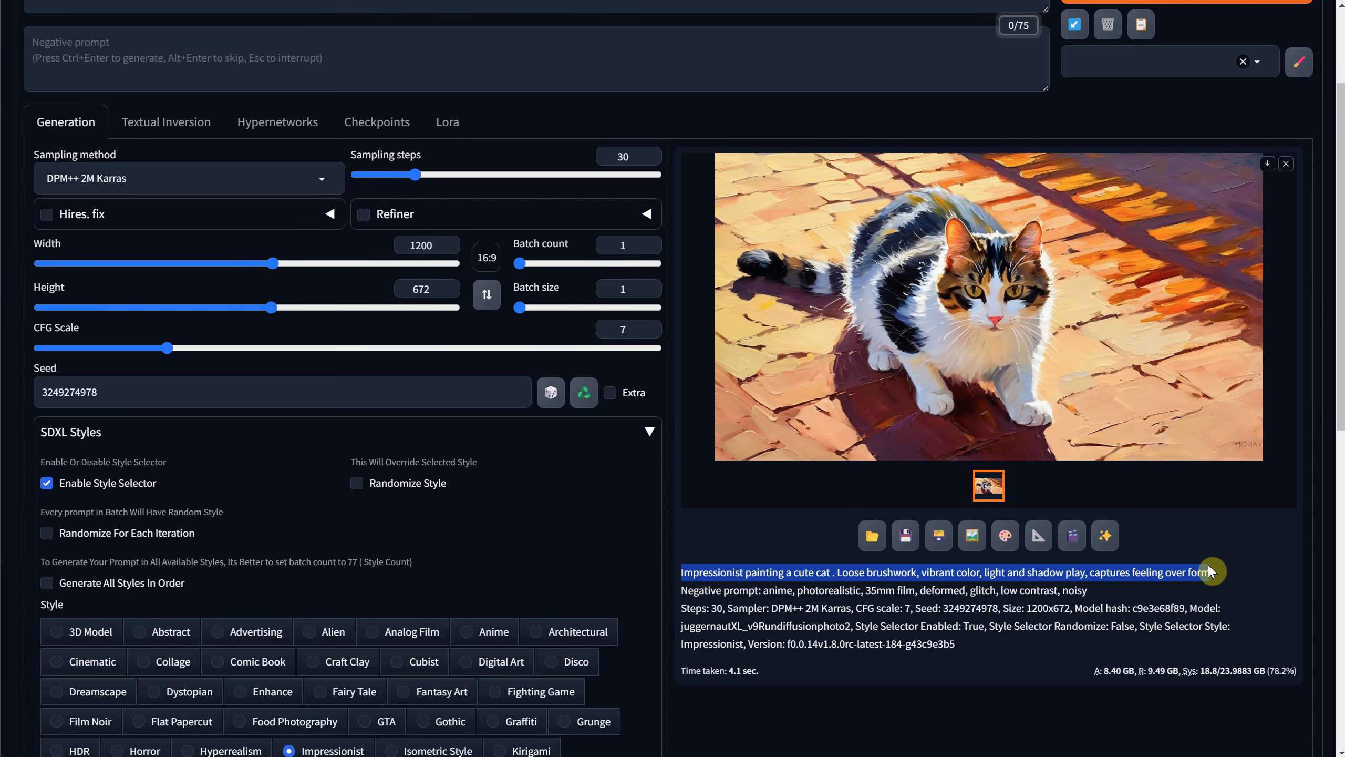
{"action": "left_click_drag", "start_coordinate": [1108, 592], "coordinate": [751, 595]}
{"action": "left_click", "coordinate": [800, 633]}
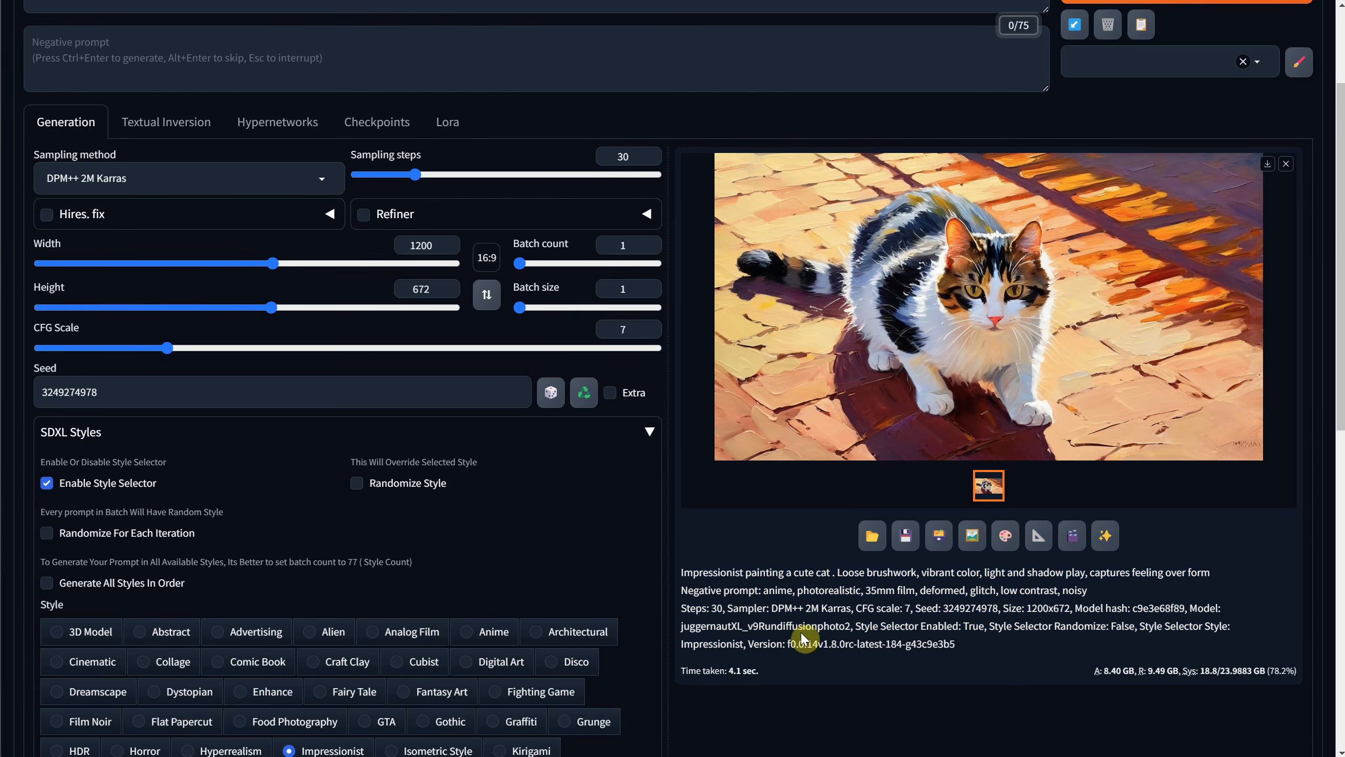
Choose the Fantasy Art SDXL style, generate the cat image, and view it enlarged.
{"action": "scroll", "coordinate": [427, 588], "scroll_direction": "down", "scroll_amount": 3}
{"action": "scroll", "coordinate": [395, 527], "scroll_direction": "up", "scroll_amount": 3}
{"action": "scroll", "coordinate": [396, 522], "scroll_direction": "up", "scroll_amount": 3}
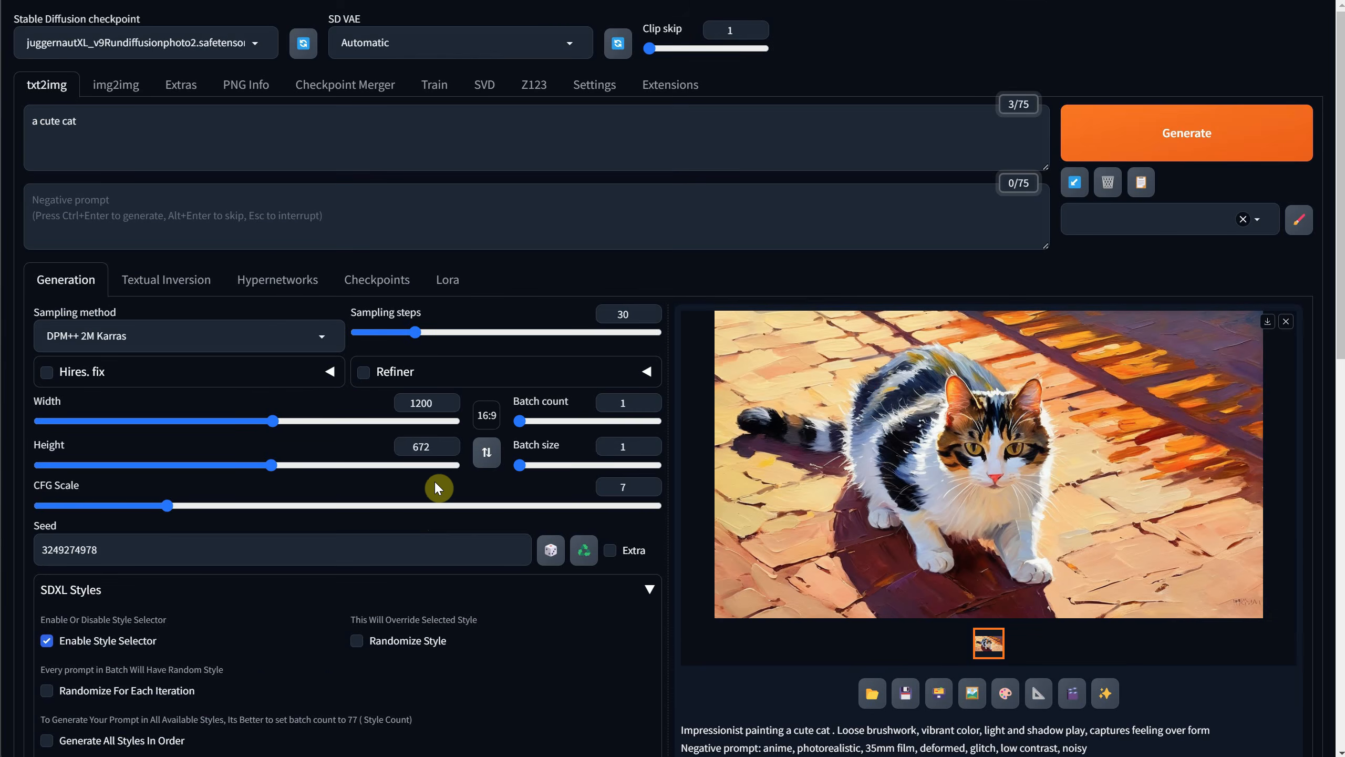
{"action": "scroll", "coordinate": [444, 465], "scroll_direction": "down", "scroll_amount": 8}
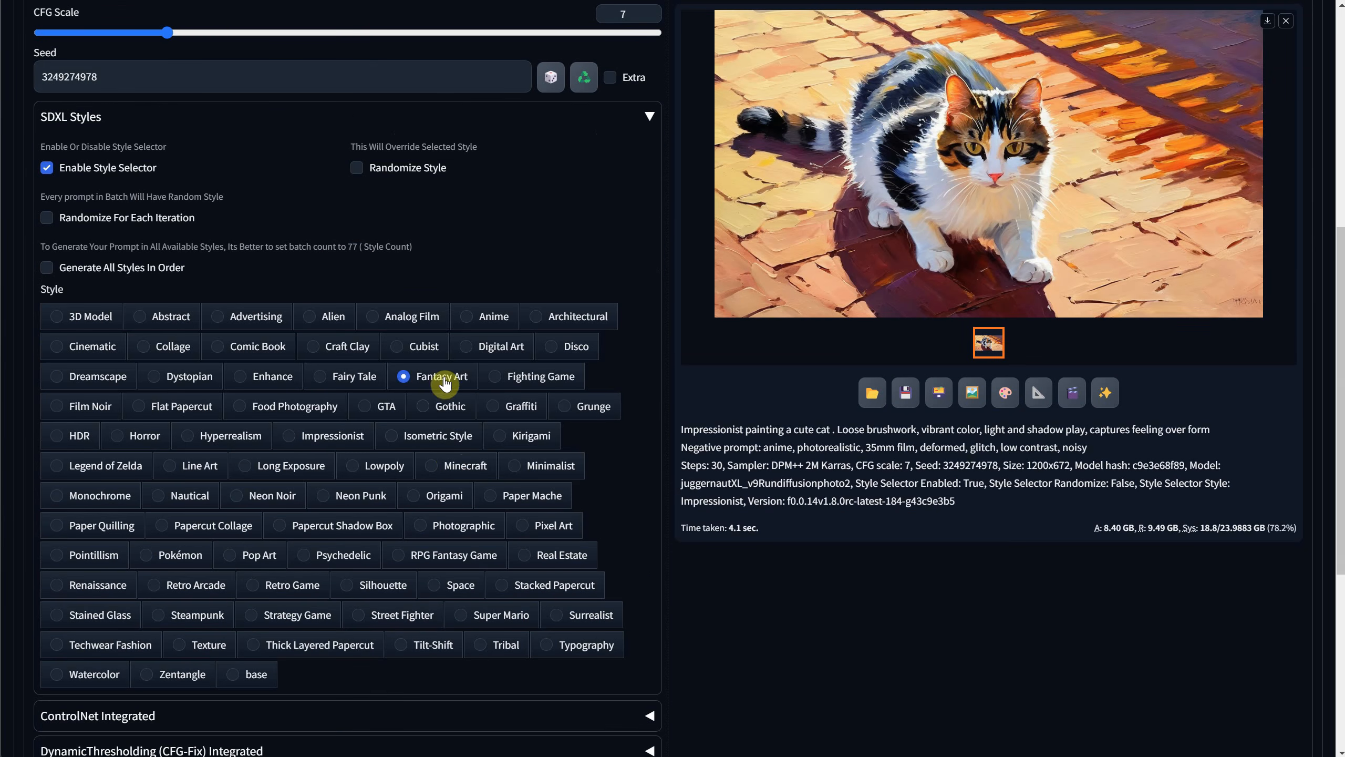
{"action": "scroll", "coordinate": [890, 404], "scroll_direction": "up", "scroll_amount": 8}
{"action": "left_click", "coordinate": [1137, 145]}
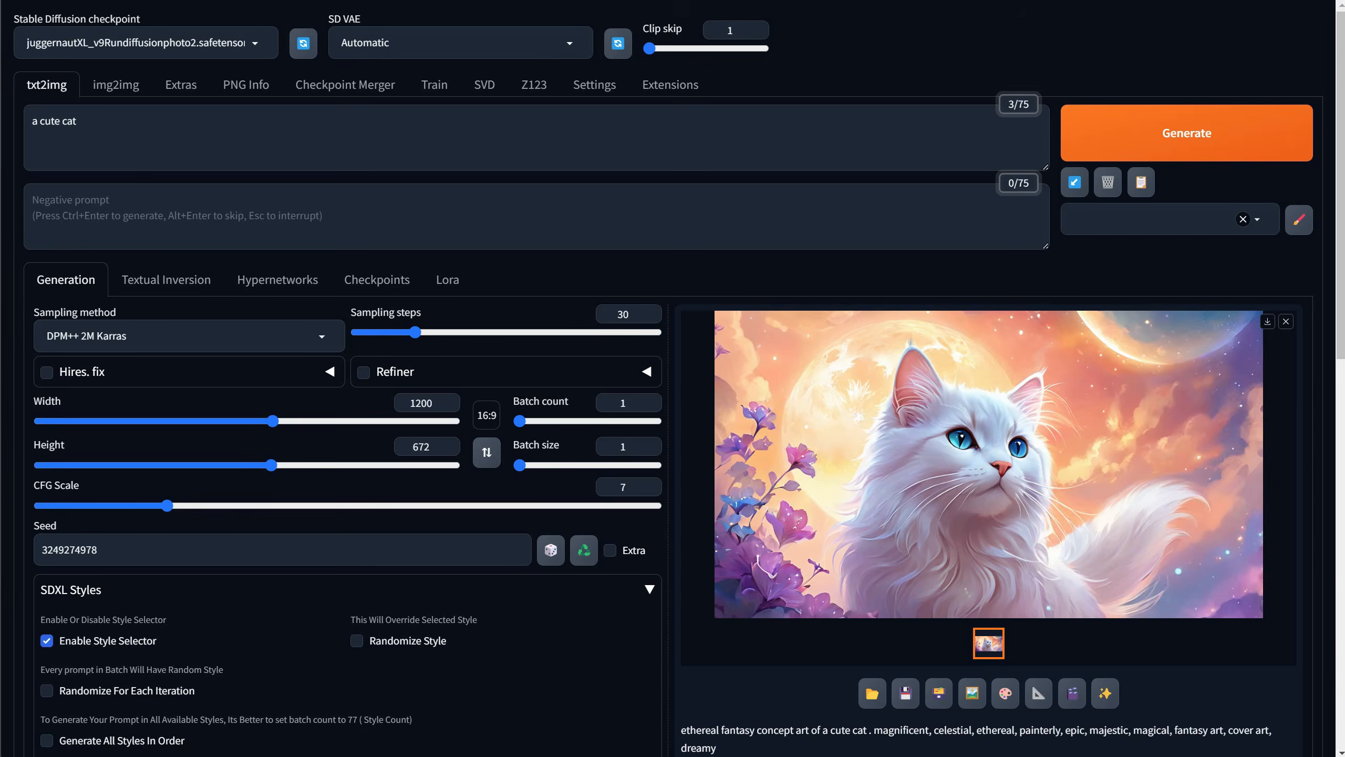
{"action": "left_click", "coordinate": [1026, 483]}
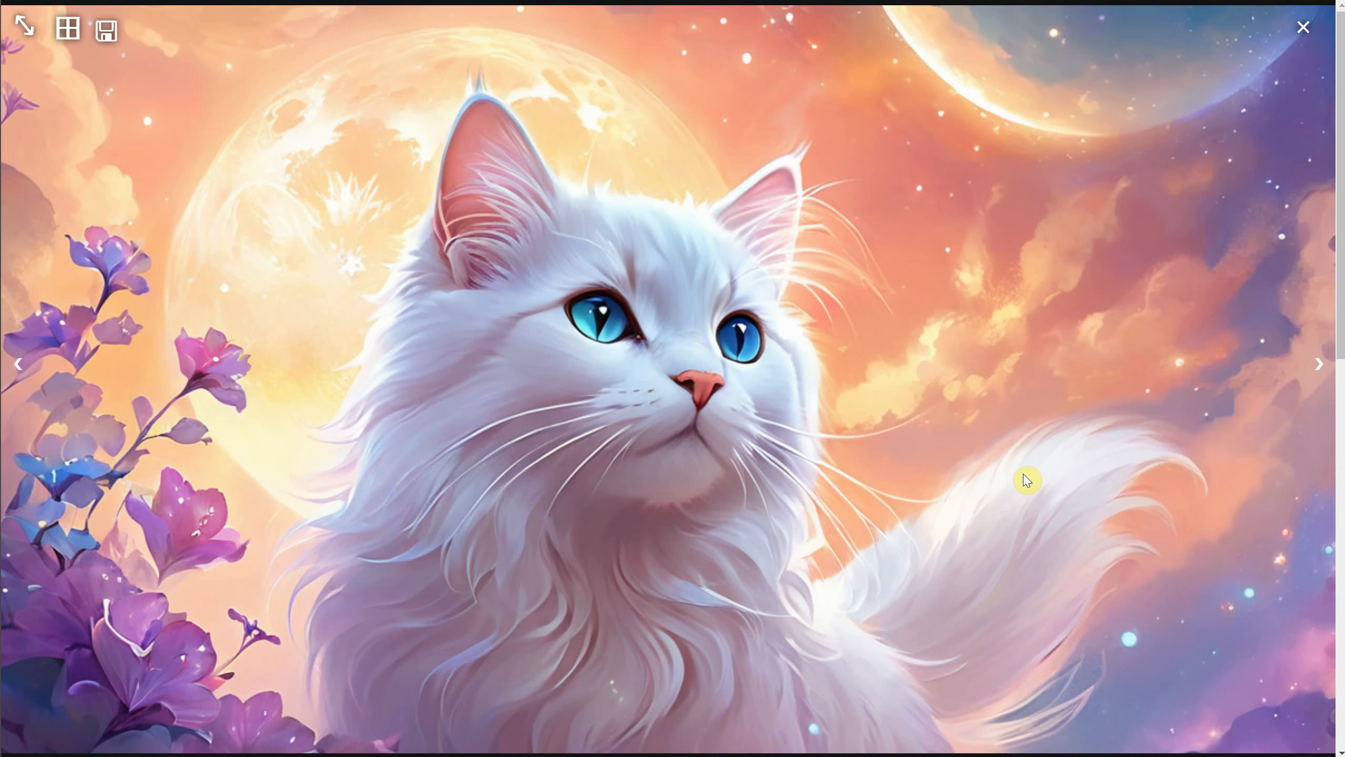
{"action": "left_click", "coordinate": [1301, 27]}
Enable Hires. fix with the DAT x2 upscaler, an upscale factor of 2 and a denoising strength of 0.35.
{"action": "left_click", "coordinate": [185, 375]}
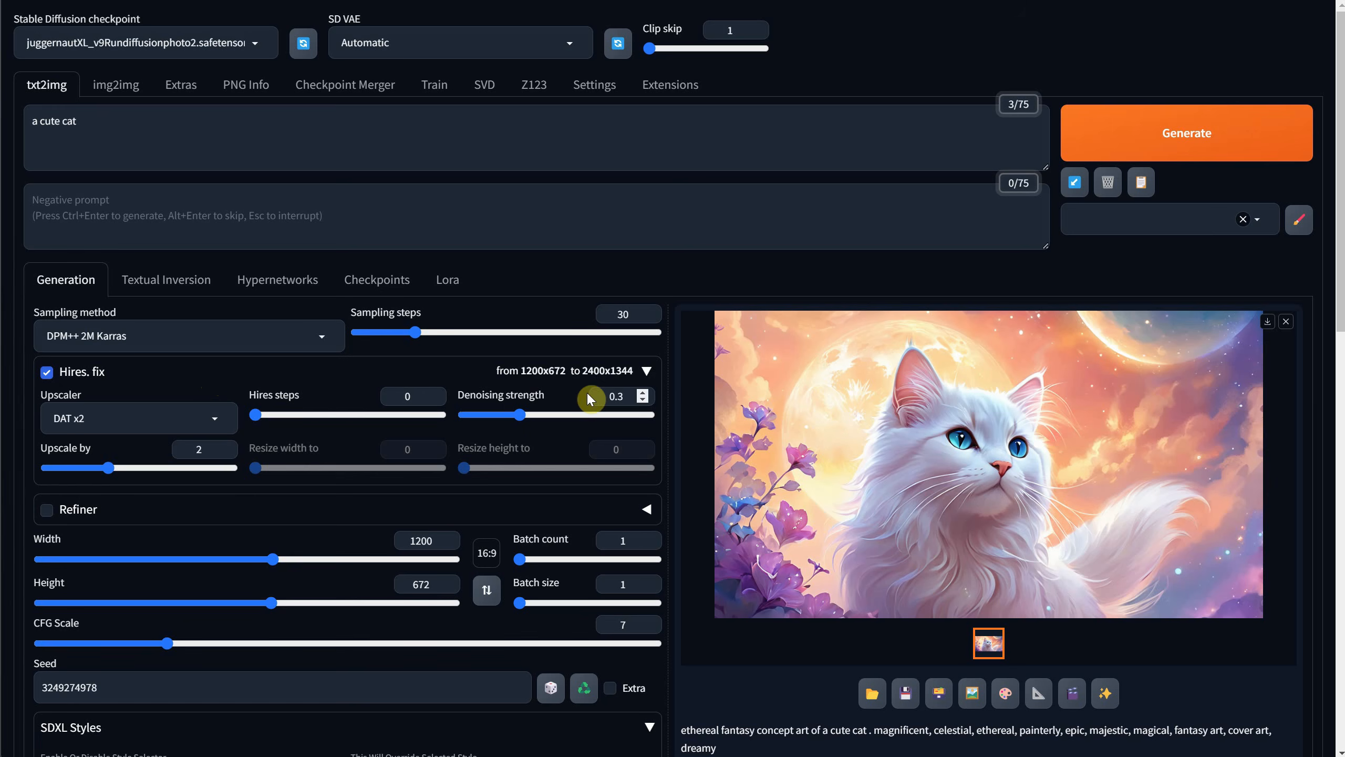
{"action": "left_click", "coordinate": [226, 424]}
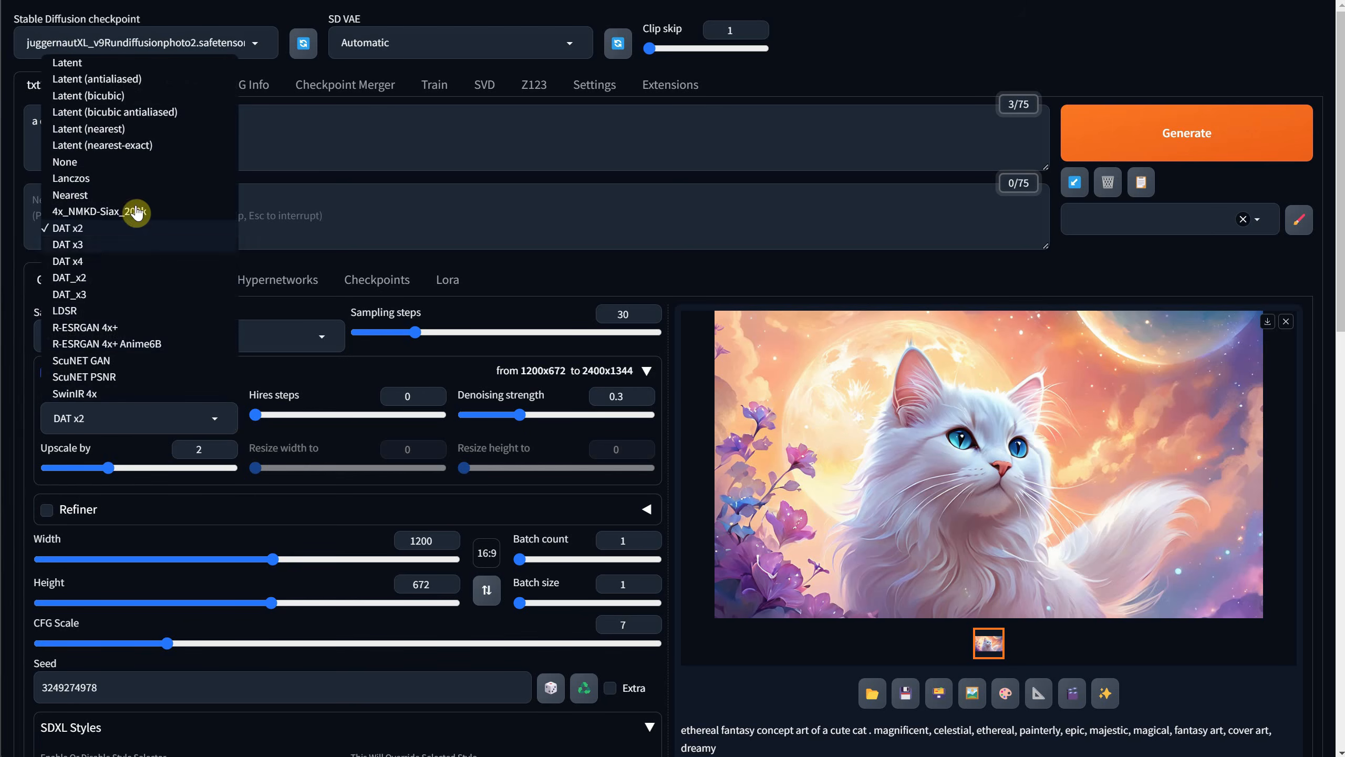
{"action": "left_click", "coordinate": [73, 234]}
{"action": "double_click", "coordinate": [200, 449]}
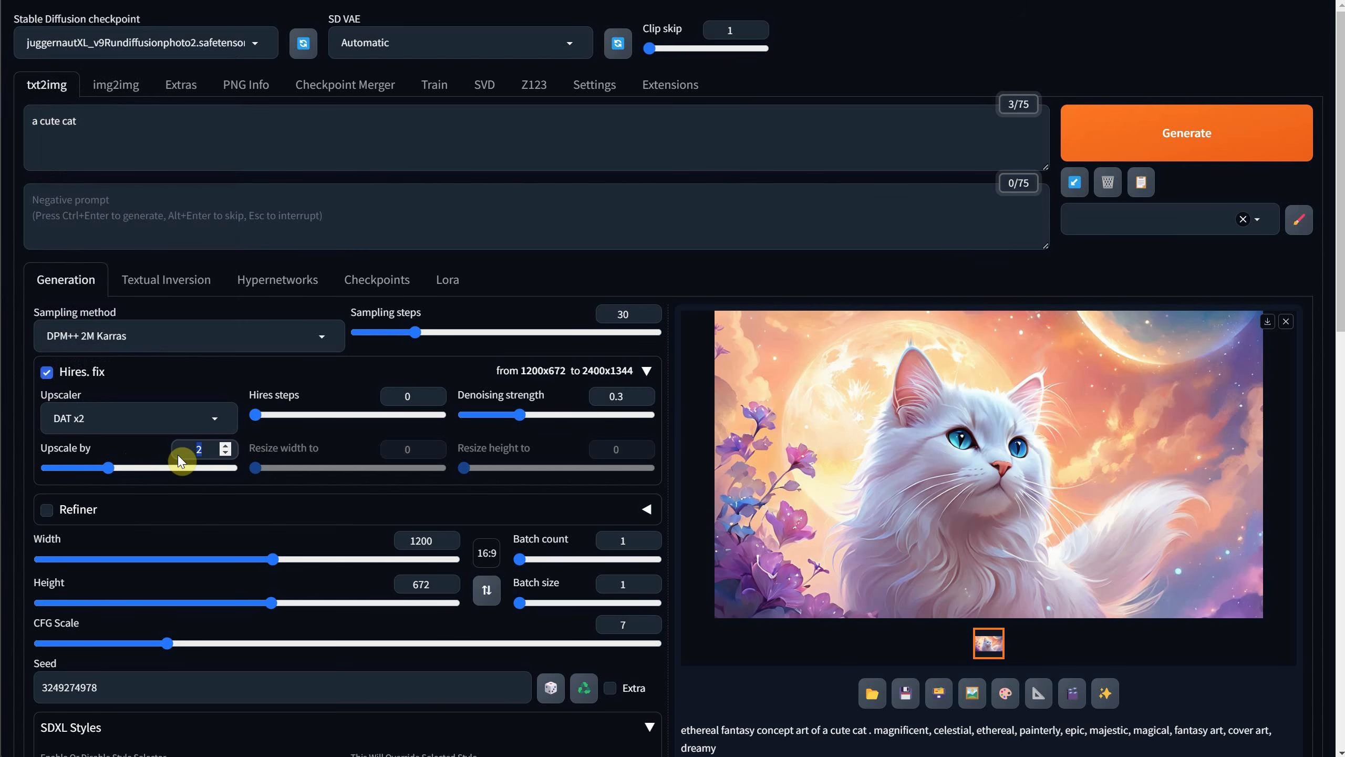
{"action": "left_click", "coordinate": [635, 395]}
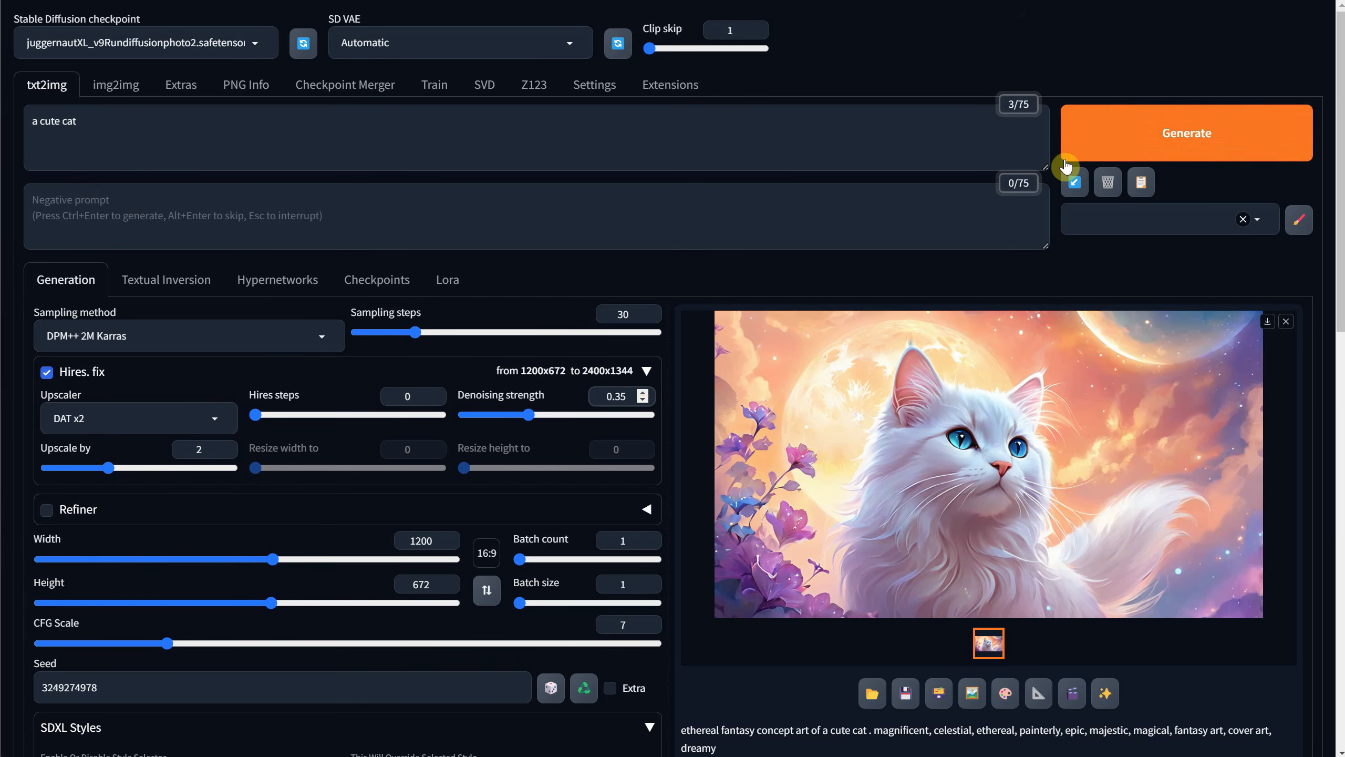
Generate the upscaled Fantasy Art cat image and check it in the enlarged view.
{"action": "left_click", "coordinate": [1123, 132]}
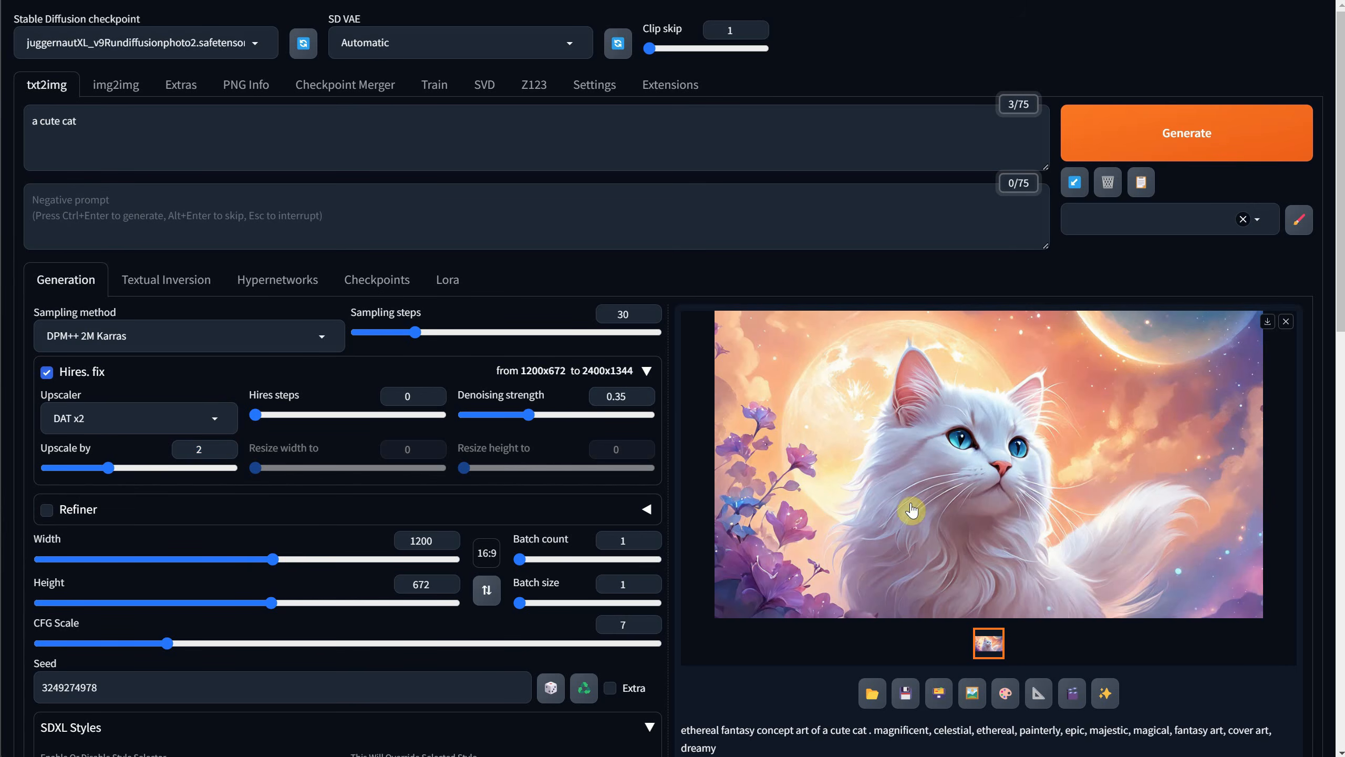
{"action": "left_click", "coordinate": [998, 480]}
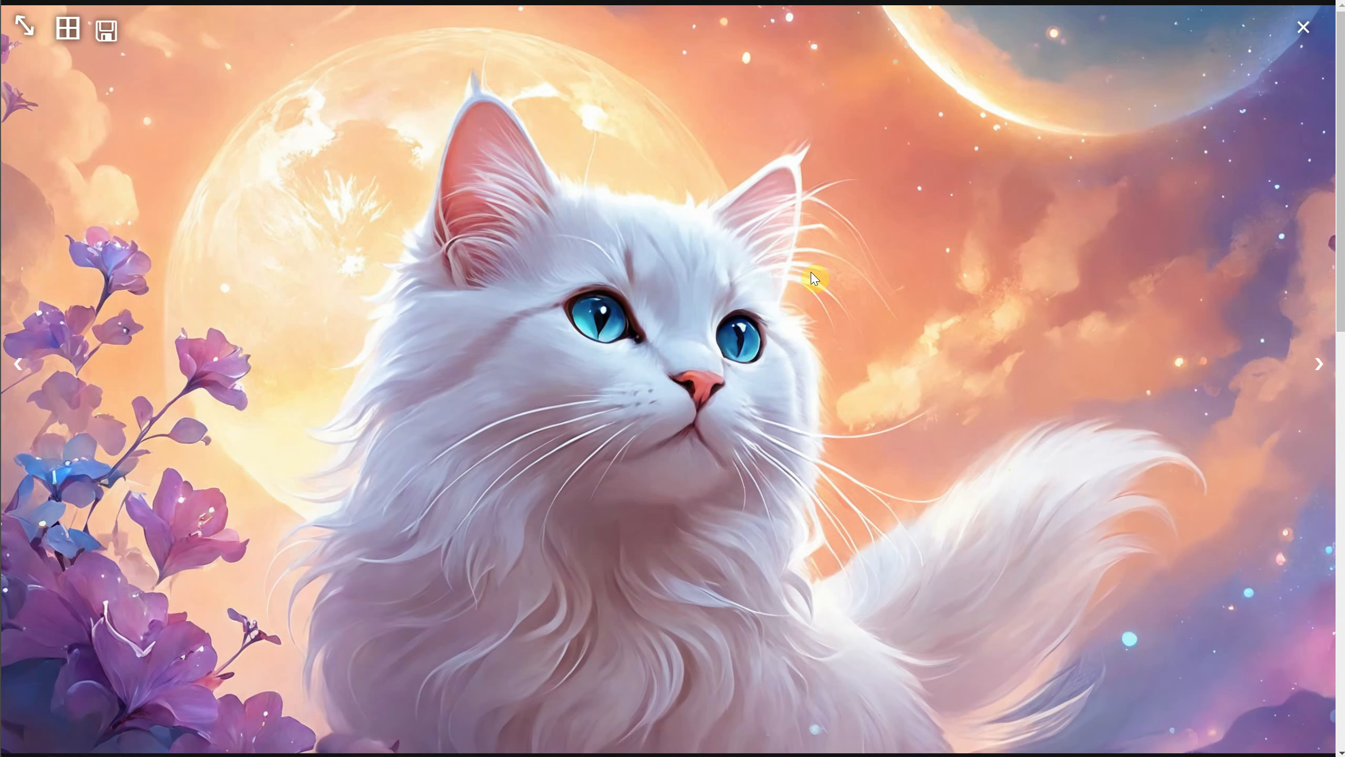
{"action": "left_click", "coordinate": [1306, 32]}
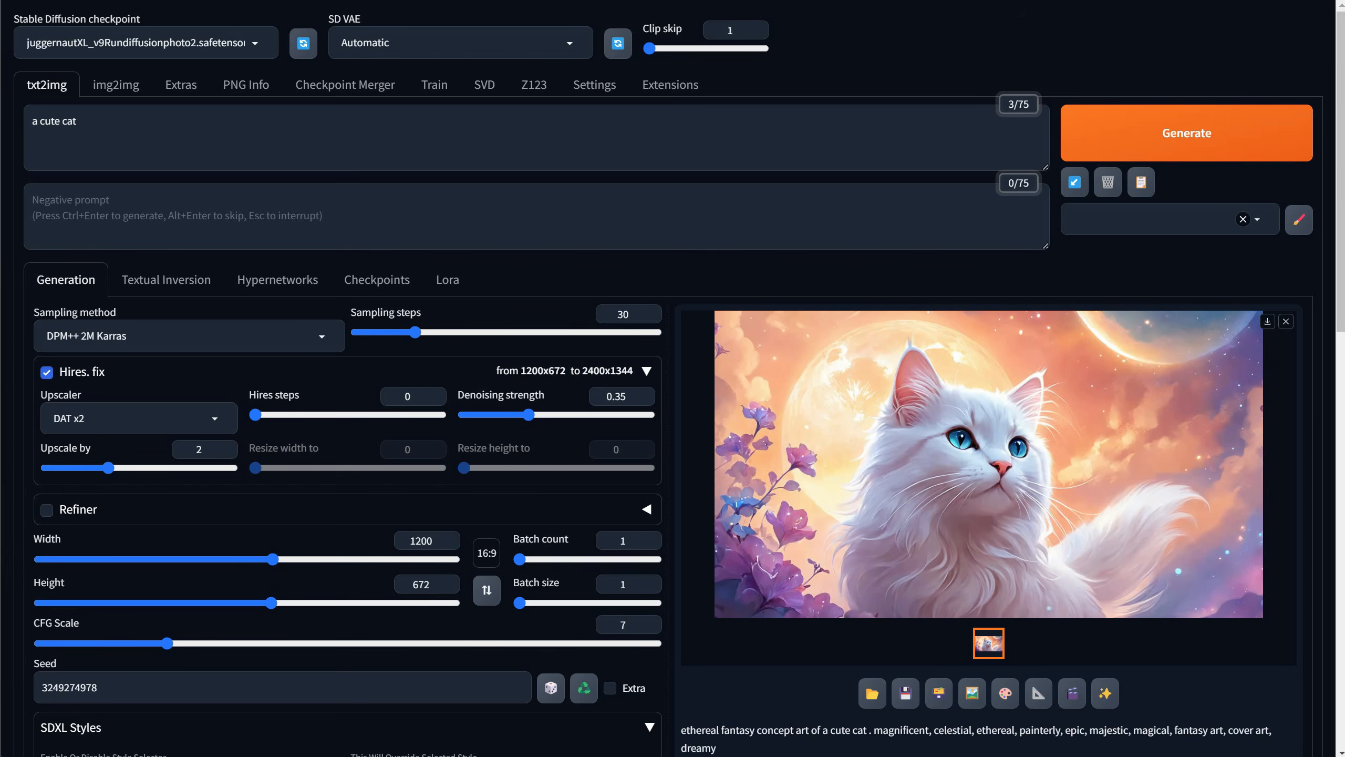
Turn off Hires. fix, reset the seed to random (-1), and generate a new Fantasy Art cat.
{"action": "left_click", "coordinate": [47, 373]}
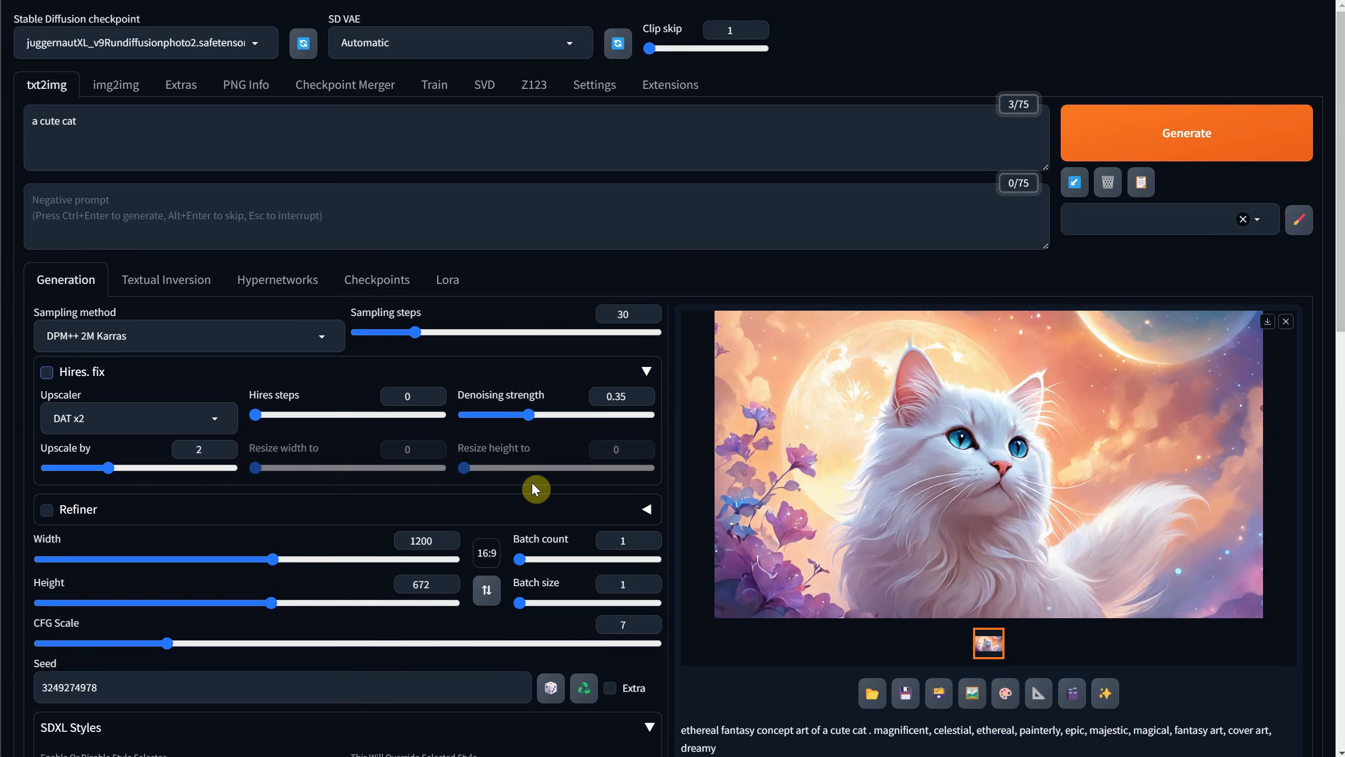
{"action": "left_click", "coordinate": [551, 688]}
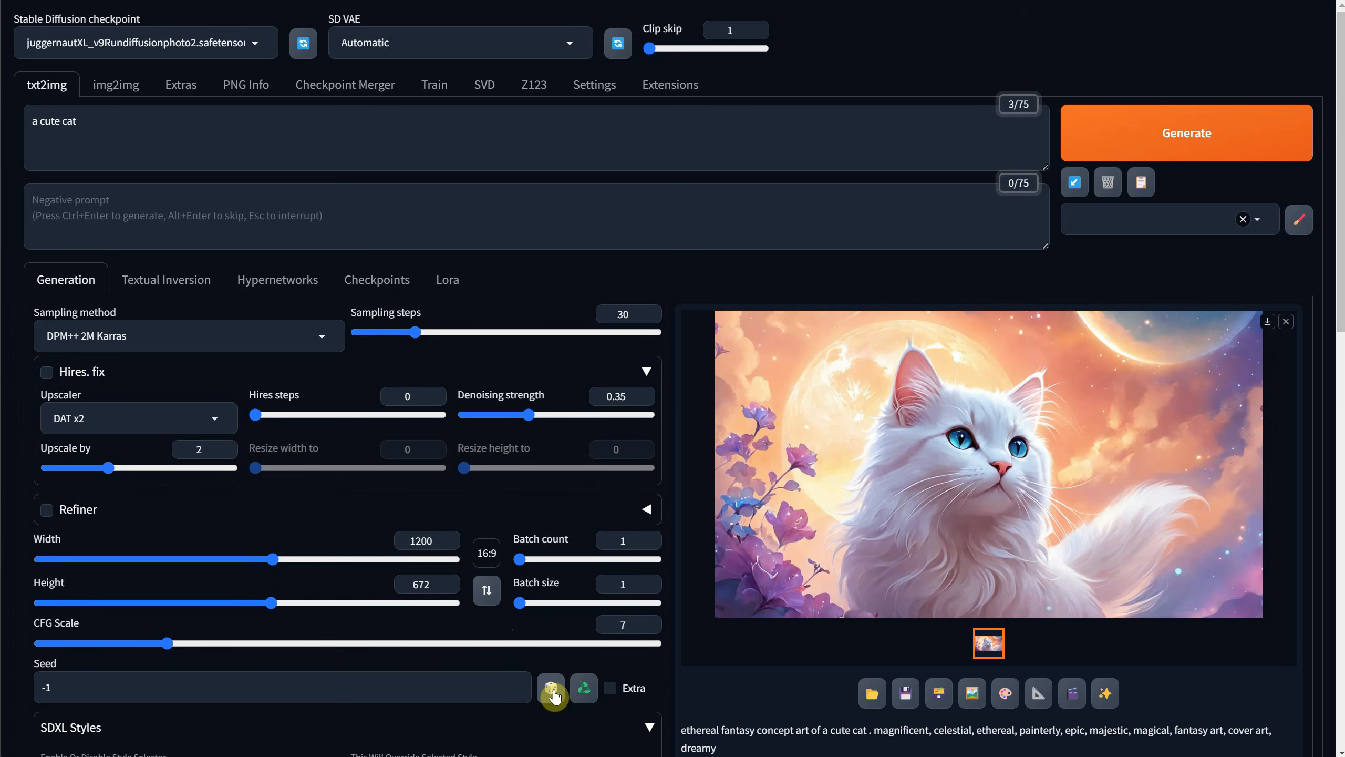
{"action": "left_click", "coordinate": [1111, 135]}
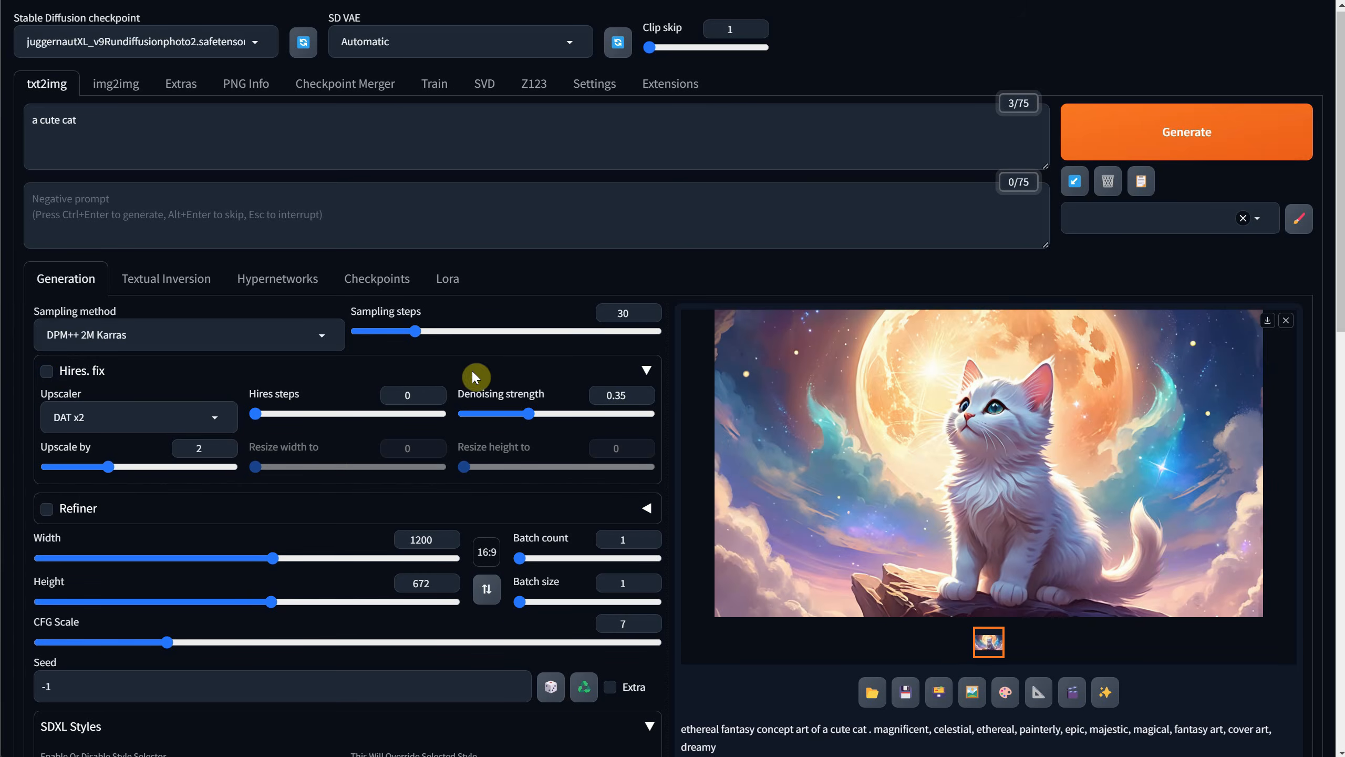
Choose the Anime SDXL style and generate another cat image.
{"action": "scroll", "coordinate": [401, 466], "scroll_direction": "down", "scroll_amount": 10}
{"action": "left_click", "coordinate": [480, 377]}
{"action": "scroll", "coordinate": [565, 412], "scroll_direction": "up", "scroll_amount": 6}
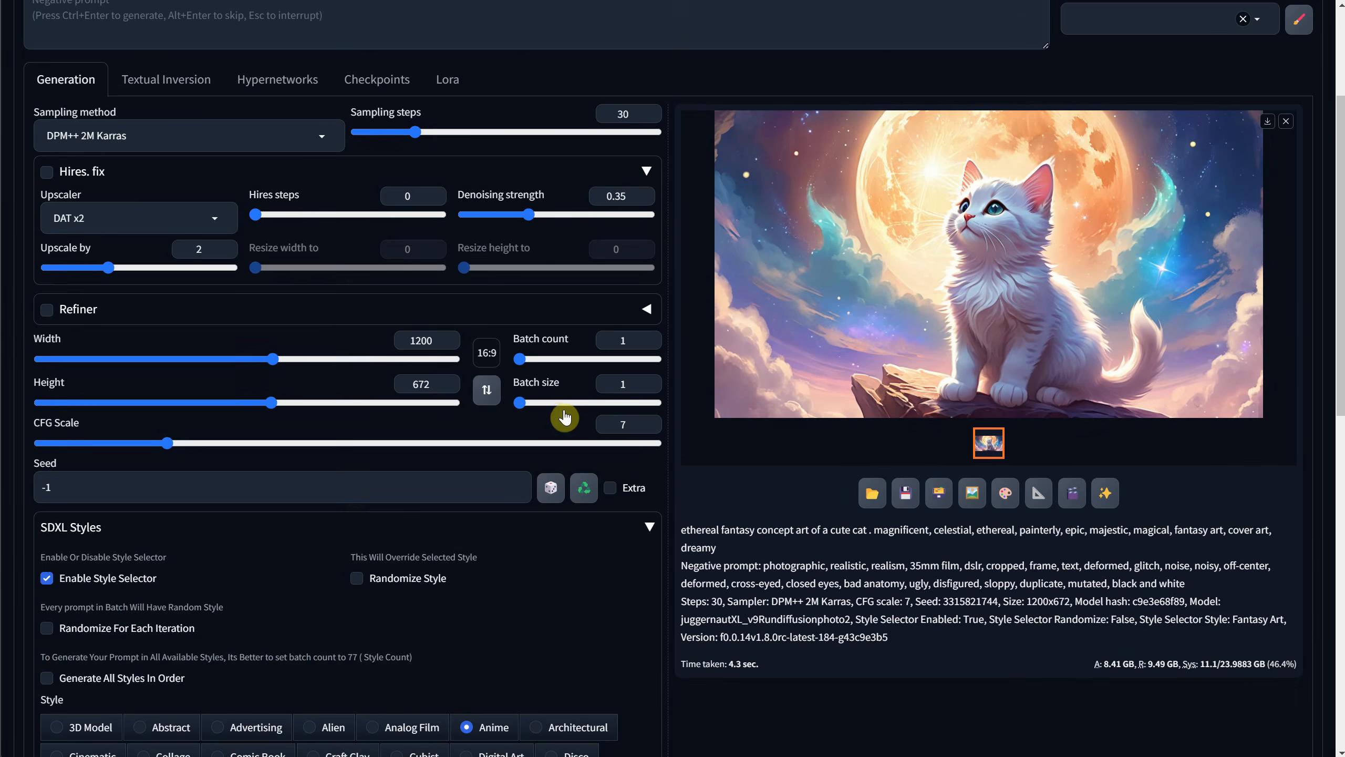
{"action": "scroll", "coordinate": [558, 414], "scroll_direction": "up", "scroll_amount": 4}
{"action": "left_click", "coordinate": [1135, 127]}
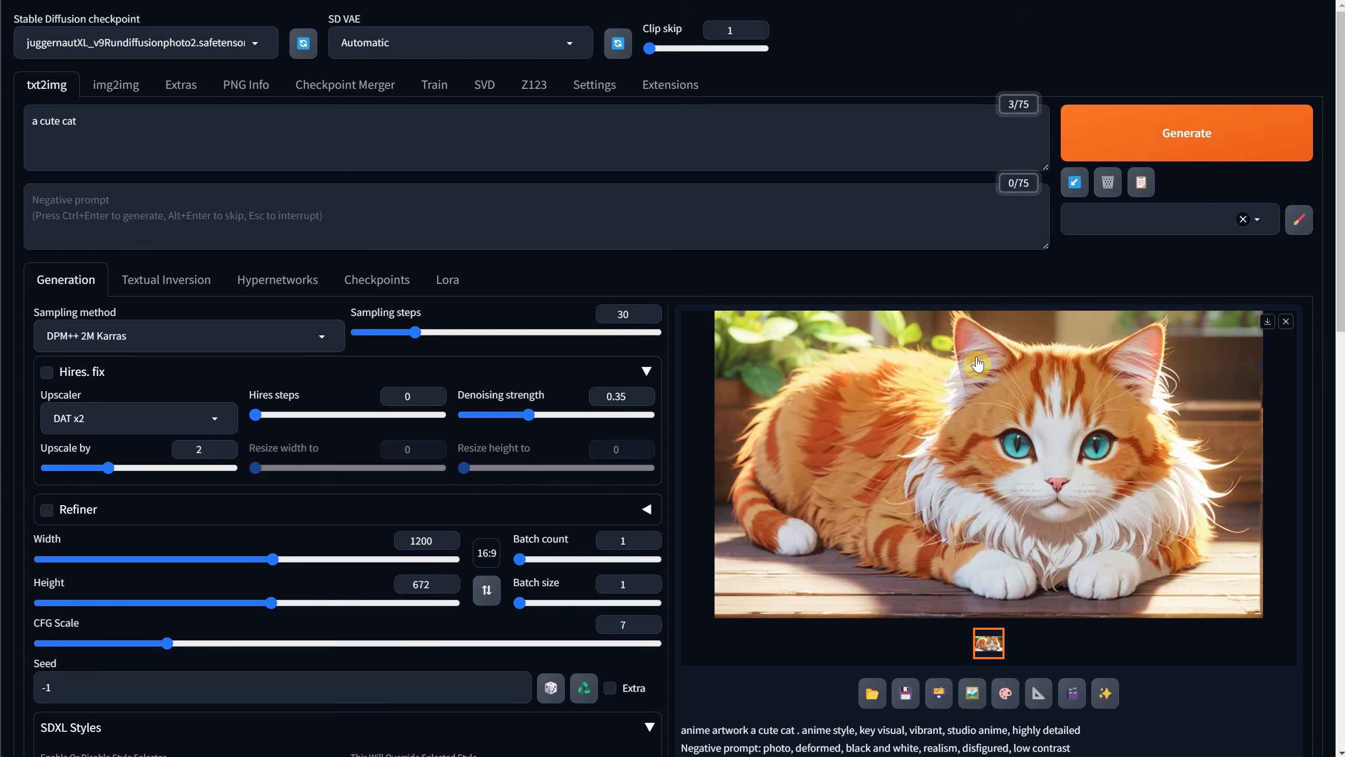
Generate two more Anime-style cat images with random seeds and check the last one in the enlarged view.
{"action": "left_click", "coordinate": [1120, 135]}
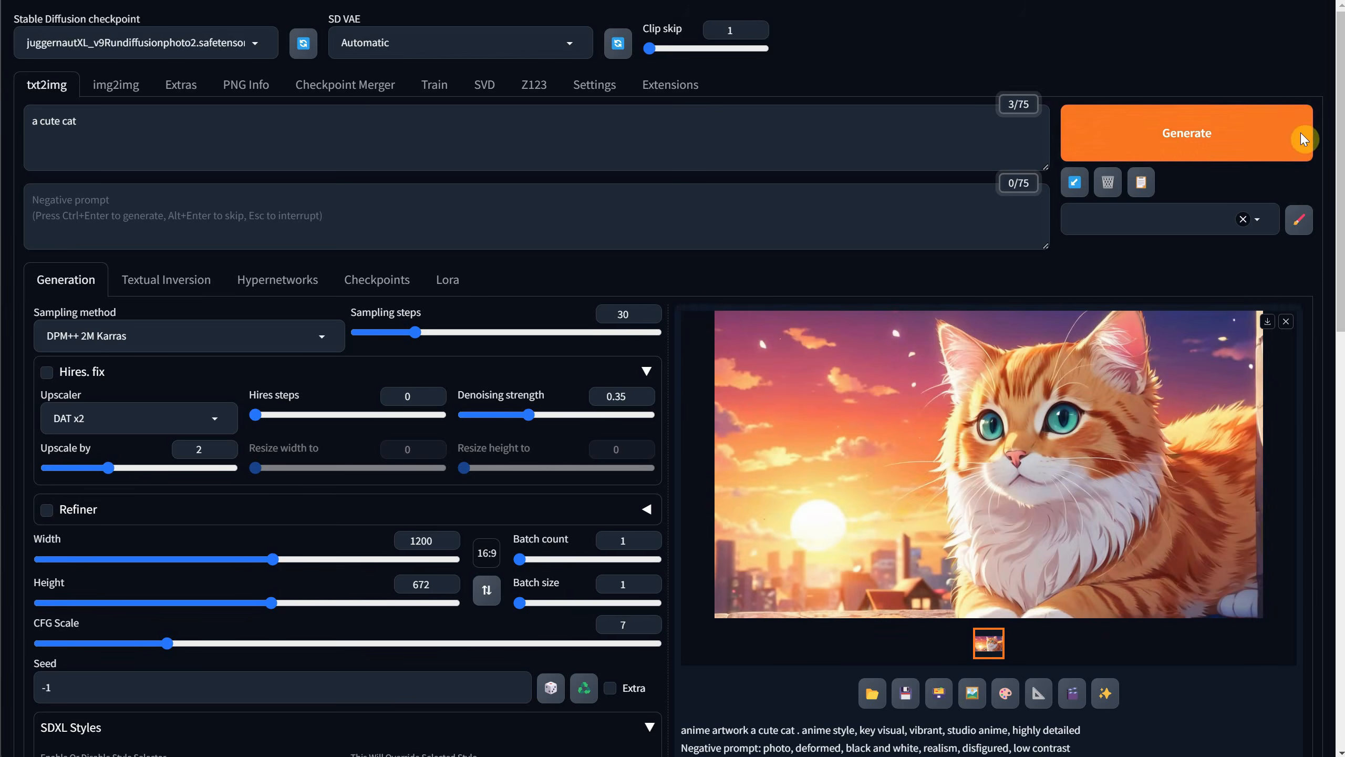
{"action": "left_click", "coordinate": [1296, 138]}
{"action": "left_click", "coordinate": [986, 495]}
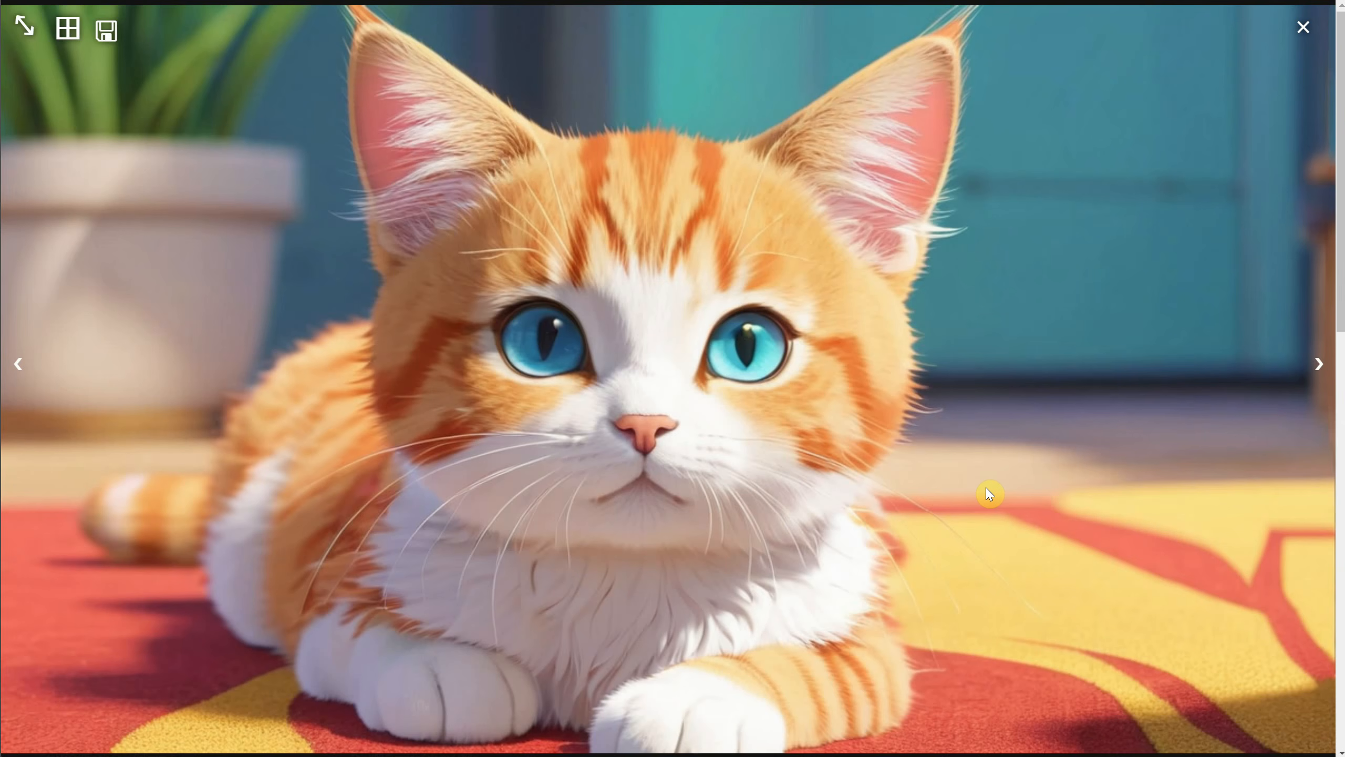
{"action": "left_click", "coordinate": [1331, 40]}
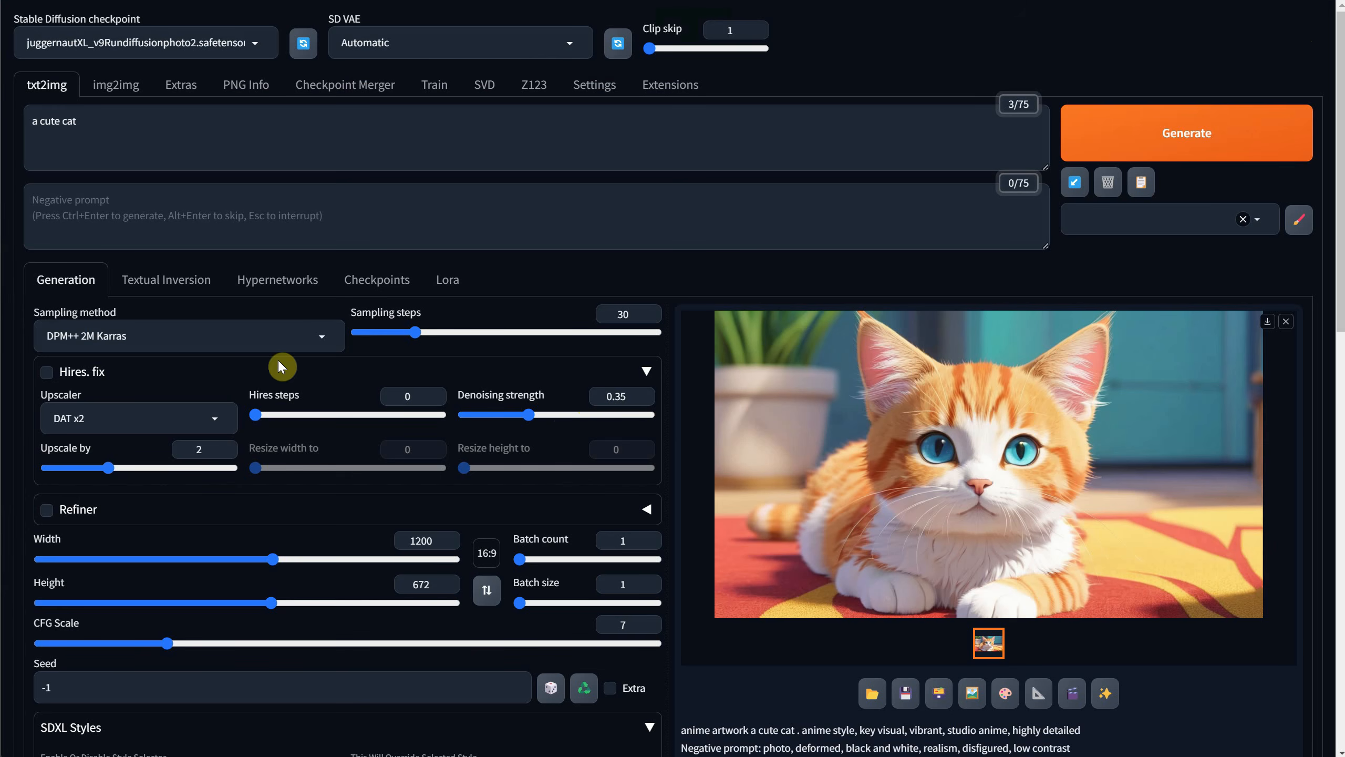
Enable Hires. fix and generate an upscaled Anime cat while keeping the seed at -1.
{"action": "left_click", "coordinate": [47, 373]}
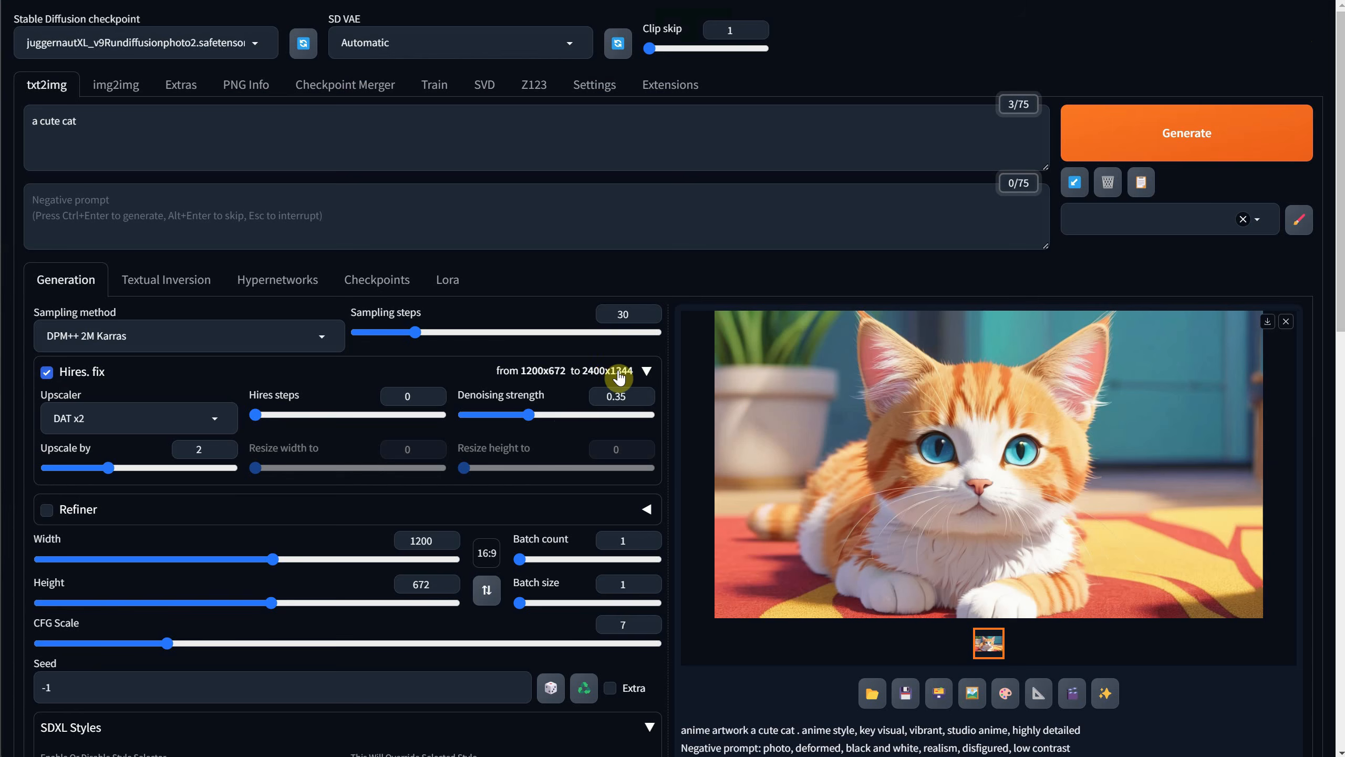
{"action": "key", "text": "ctrl+Return"}
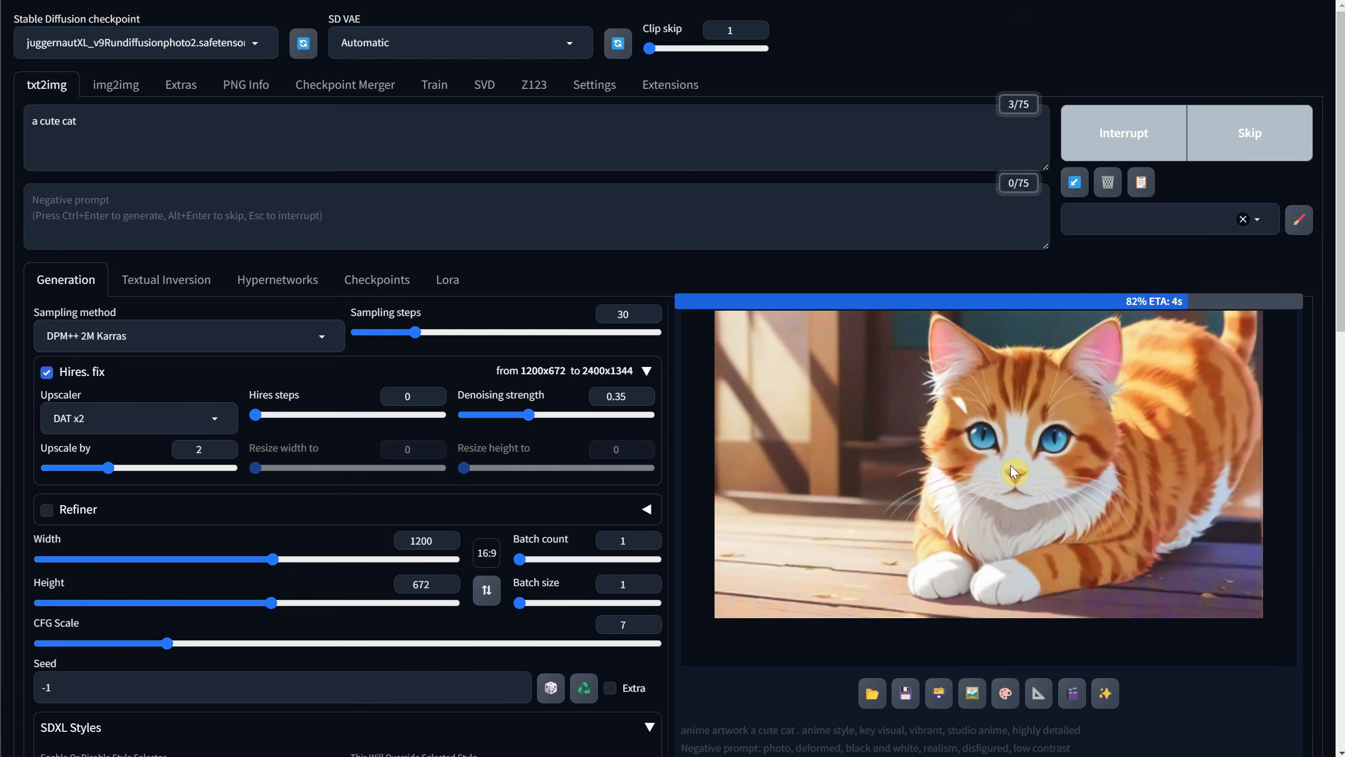
{"action": "left_click", "coordinate": [874, 695]}
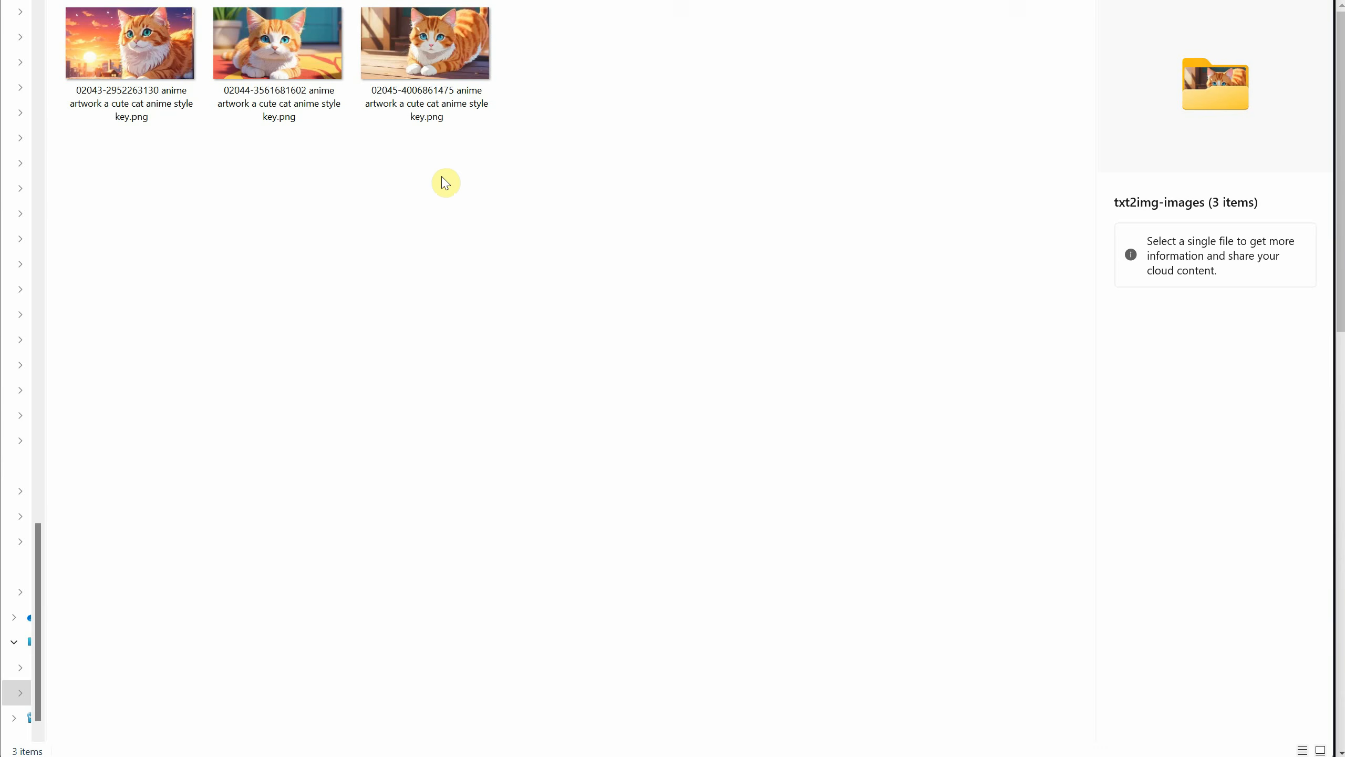
{"action": "left_click", "coordinate": [275, 64]}
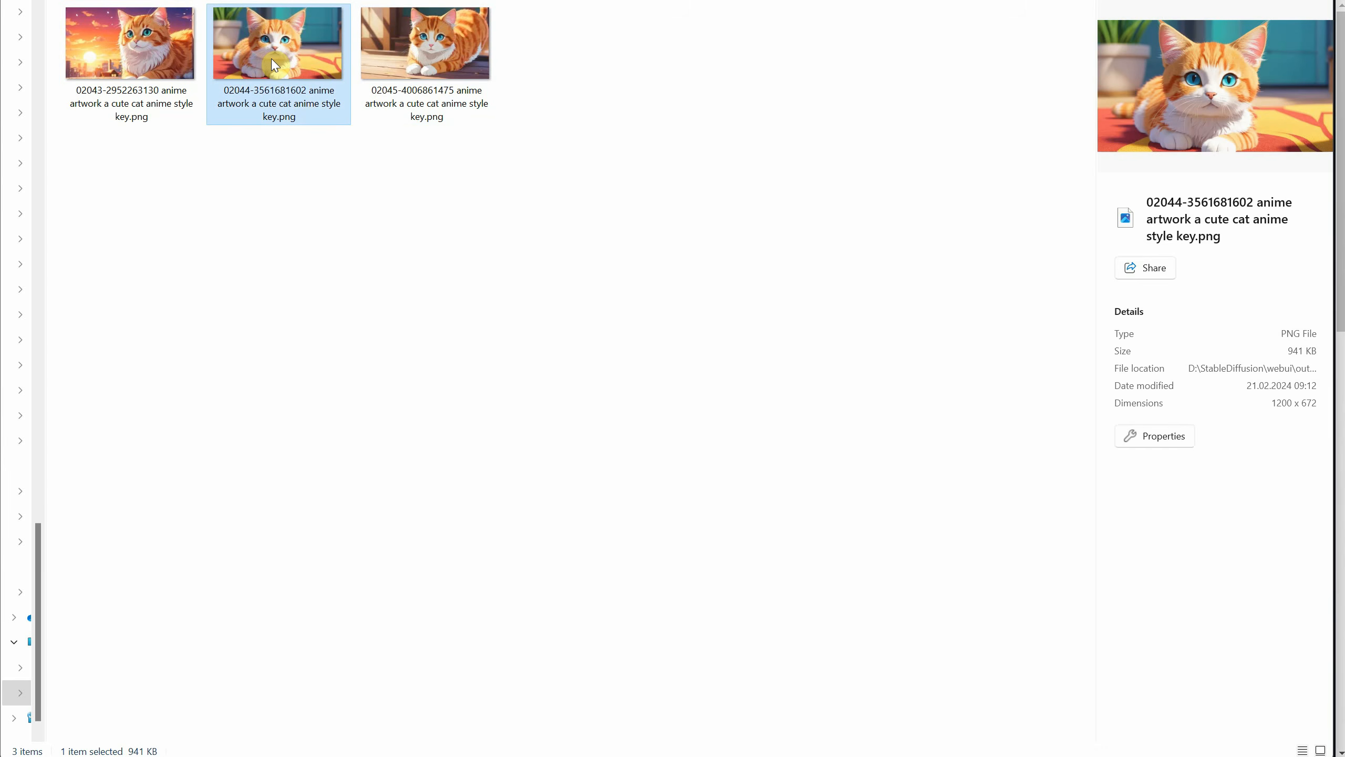
{"action": "left_click", "coordinate": [297, 97]}
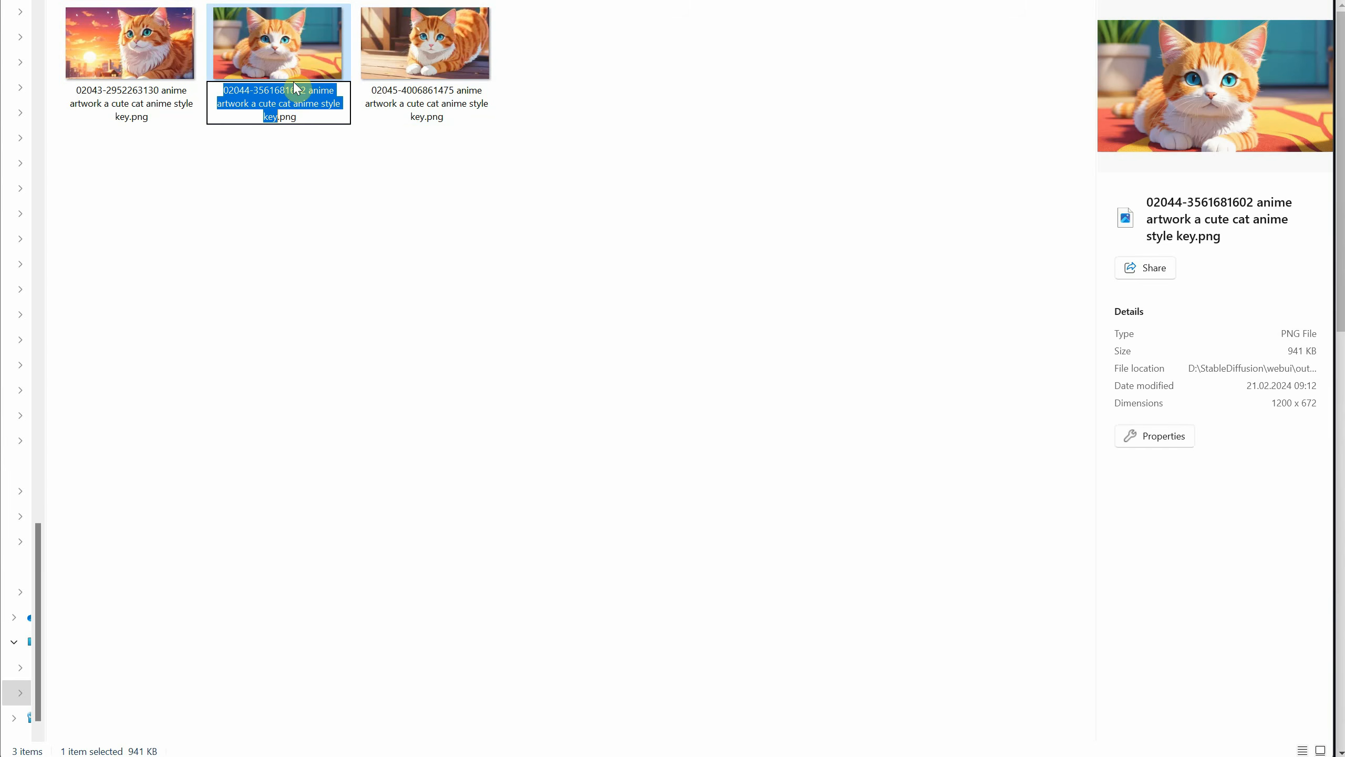
{"action": "left_click_drag", "start_coordinate": [304, 89], "coordinate": [251, 88]}
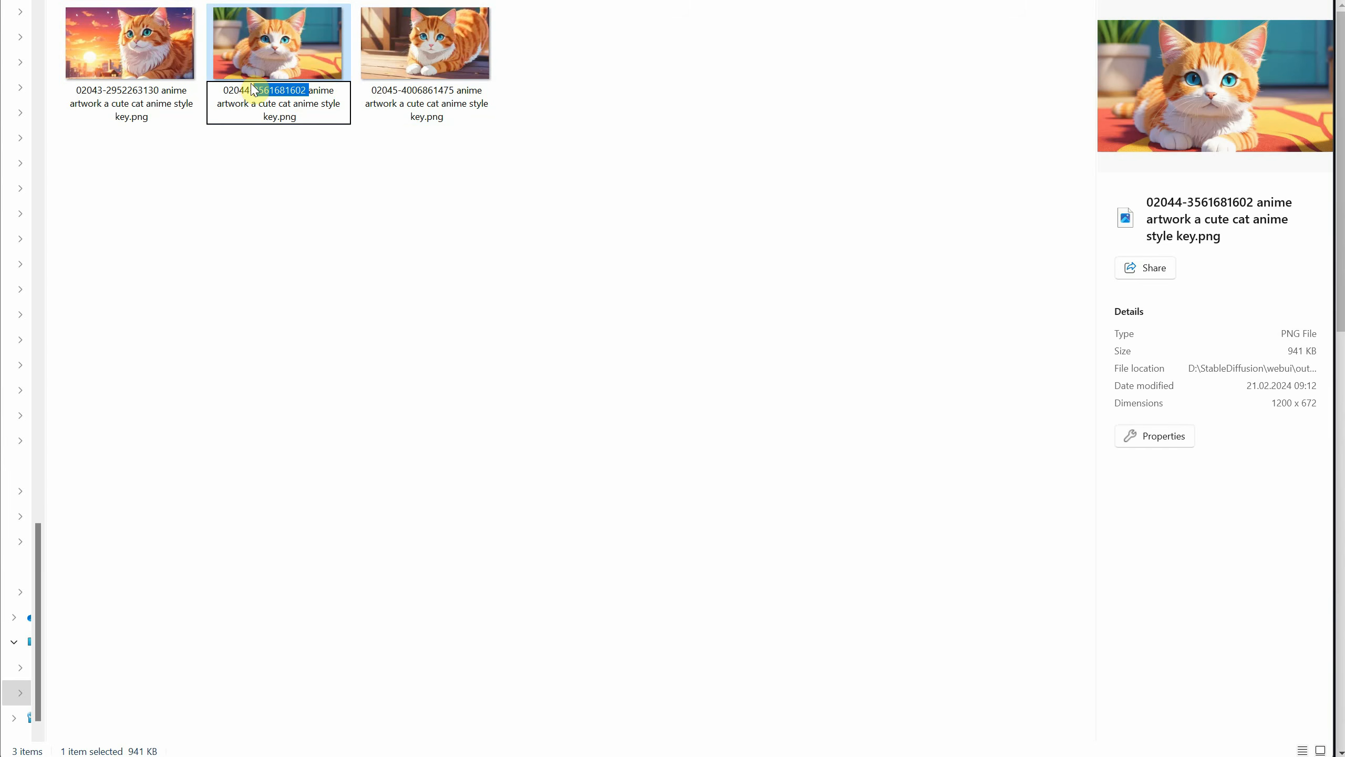
{"action": "right_click", "coordinate": [268, 89]}
{"action": "left_click", "coordinate": [310, 140]}
{"action": "left_click", "coordinate": [620, 256]}
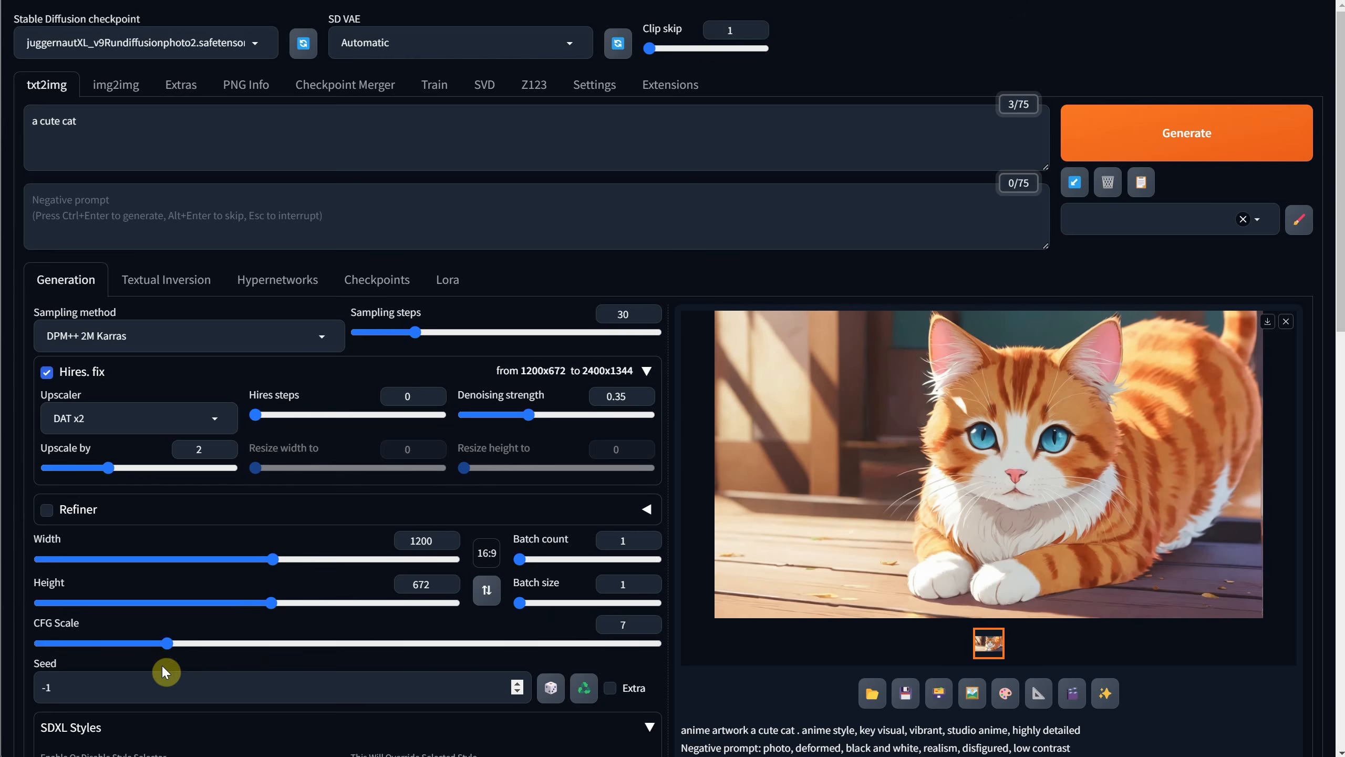
{"action": "left_click_drag", "start_coordinate": [150, 685], "coordinate": [4, 666]}
{"action": "key", "text": "ctrl+v"}
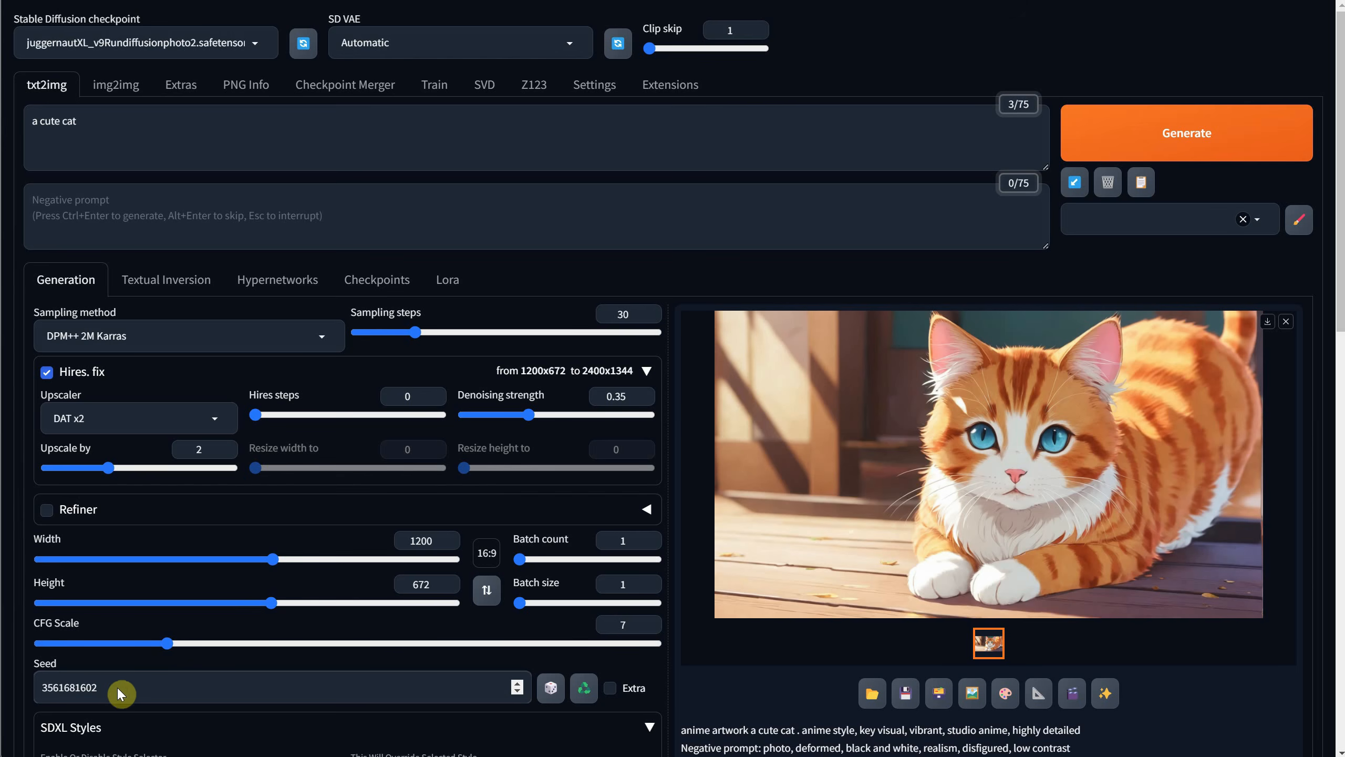
{"action": "left_click", "coordinate": [1094, 140]}
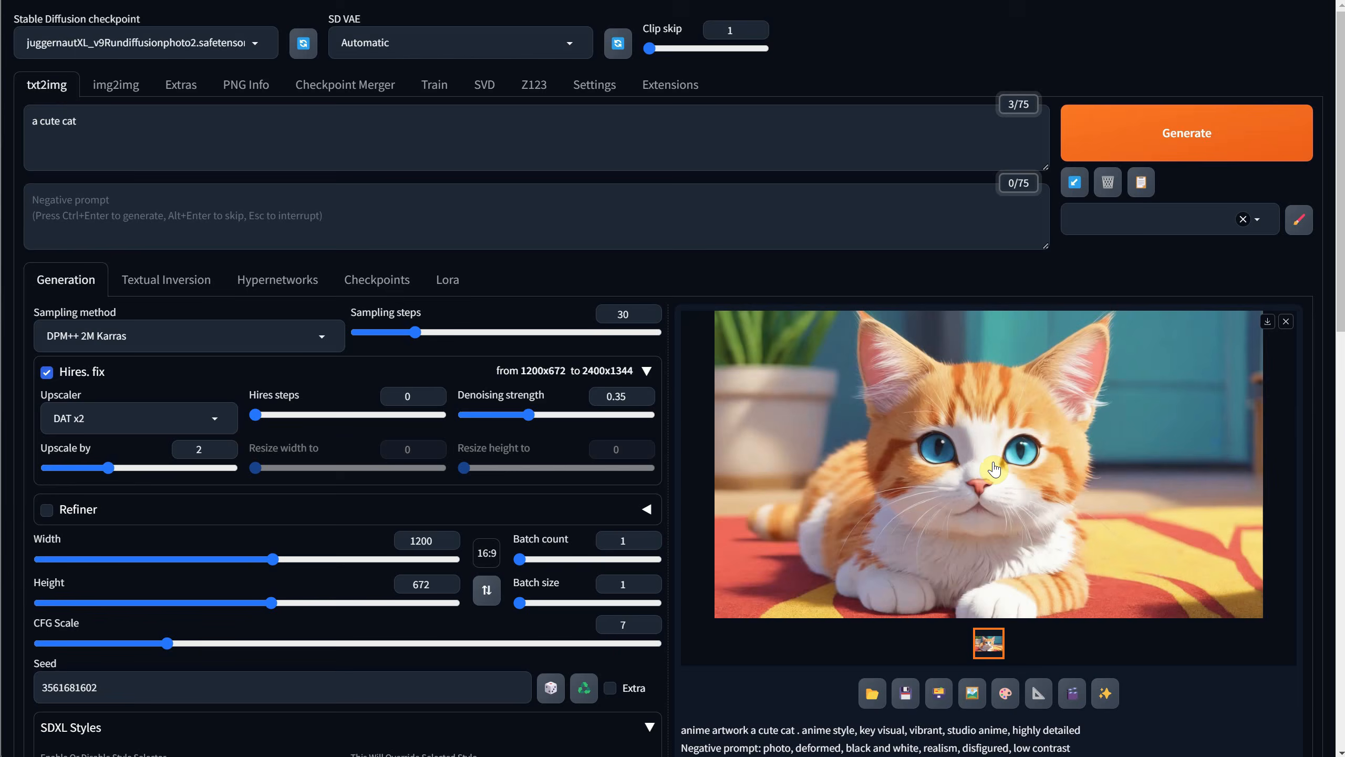
{"action": "left_click", "coordinate": [995, 468]}
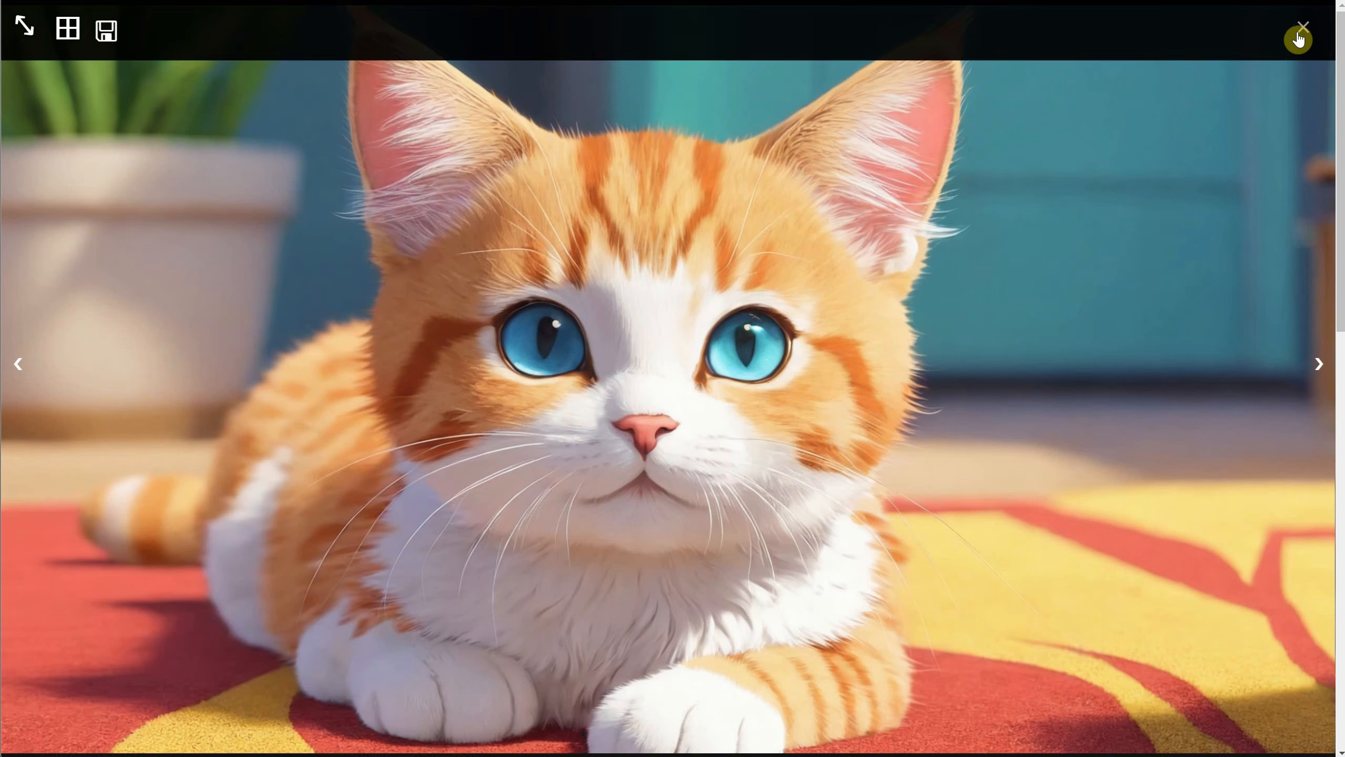
{"action": "left_click", "coordinate": [1301, 31]}
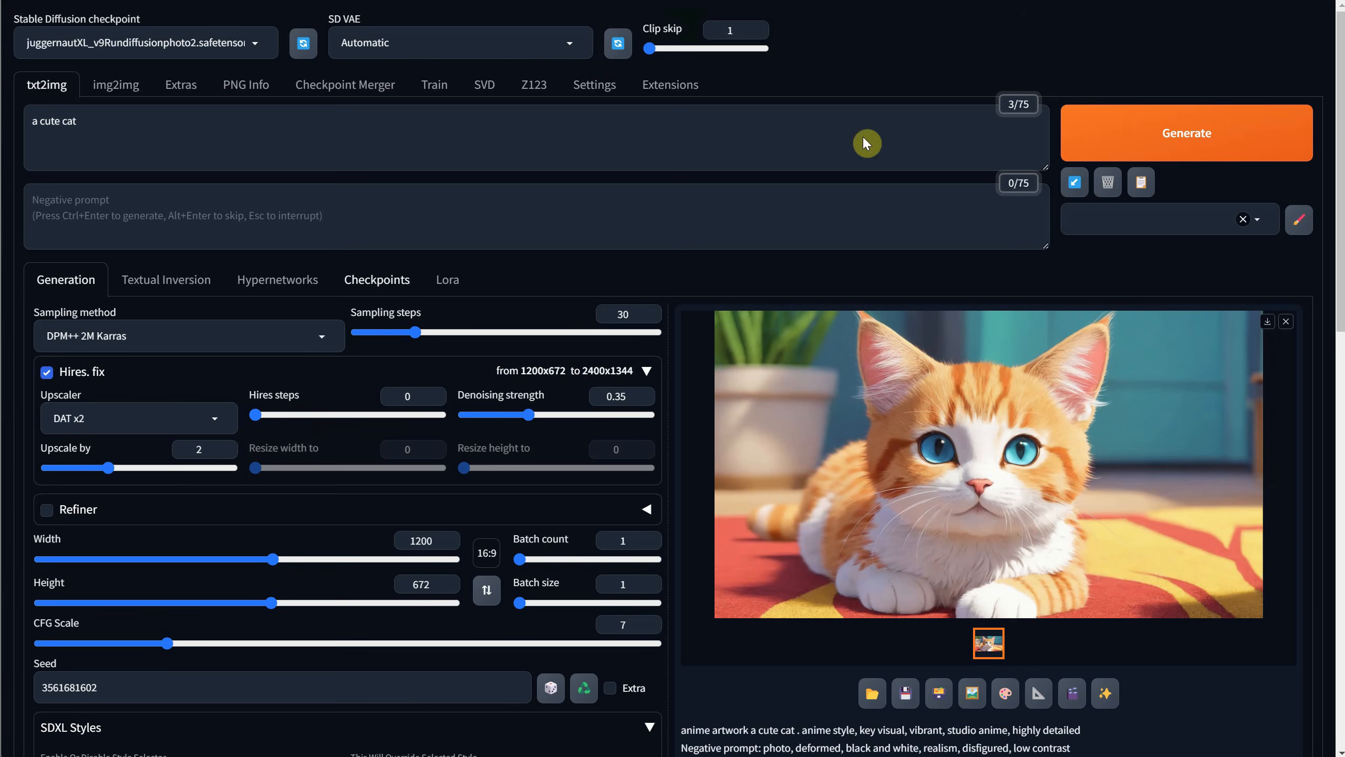
Turn off Hires. fix, reset the seed to random (-1) and generate another Anime cat.
{"action": "left_click", "coordinate": [52, 374]}
{"action": "scroll", "coordinate": [254, 371], "scroll_direction": "down", "scroll_amount": 3}
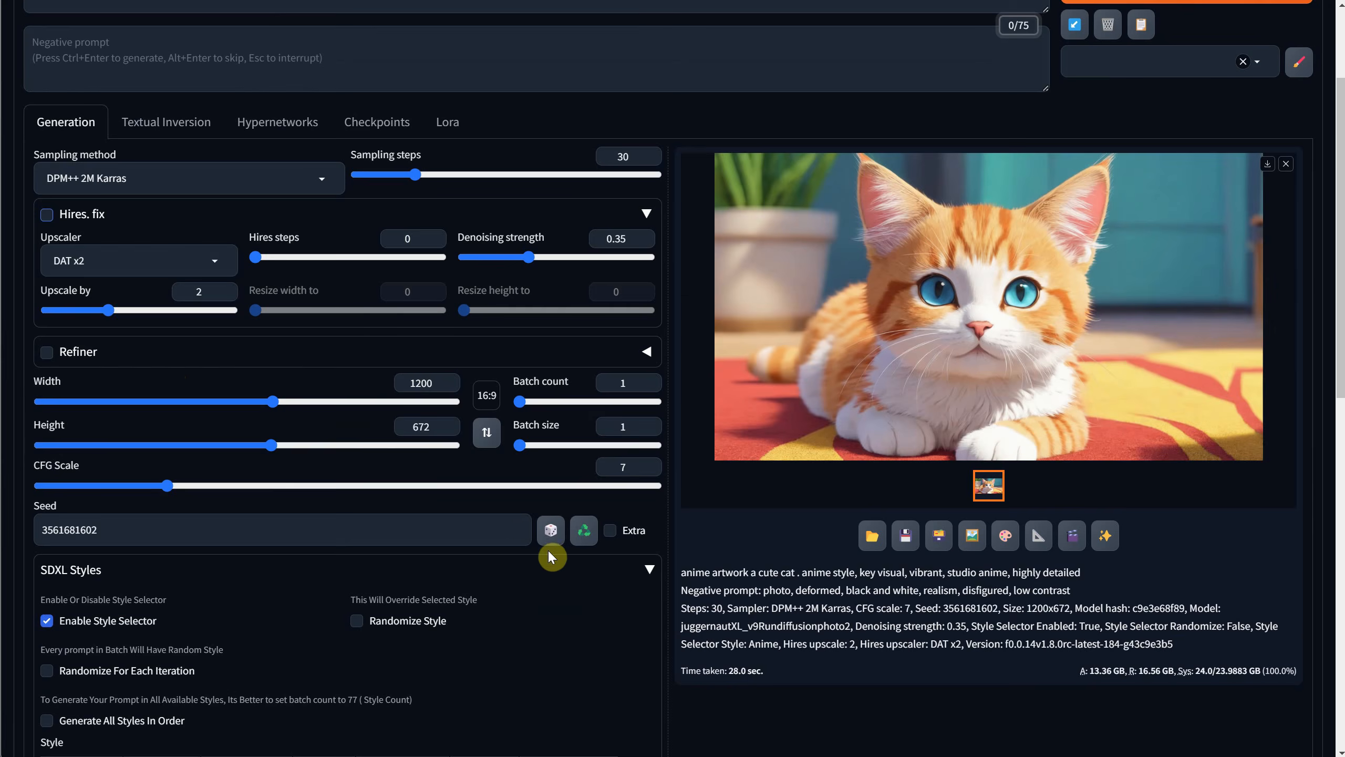
{"action": "scroll", "coordinate": [328, 509], "scroll_direction": "up", "scroll_amount": 3}
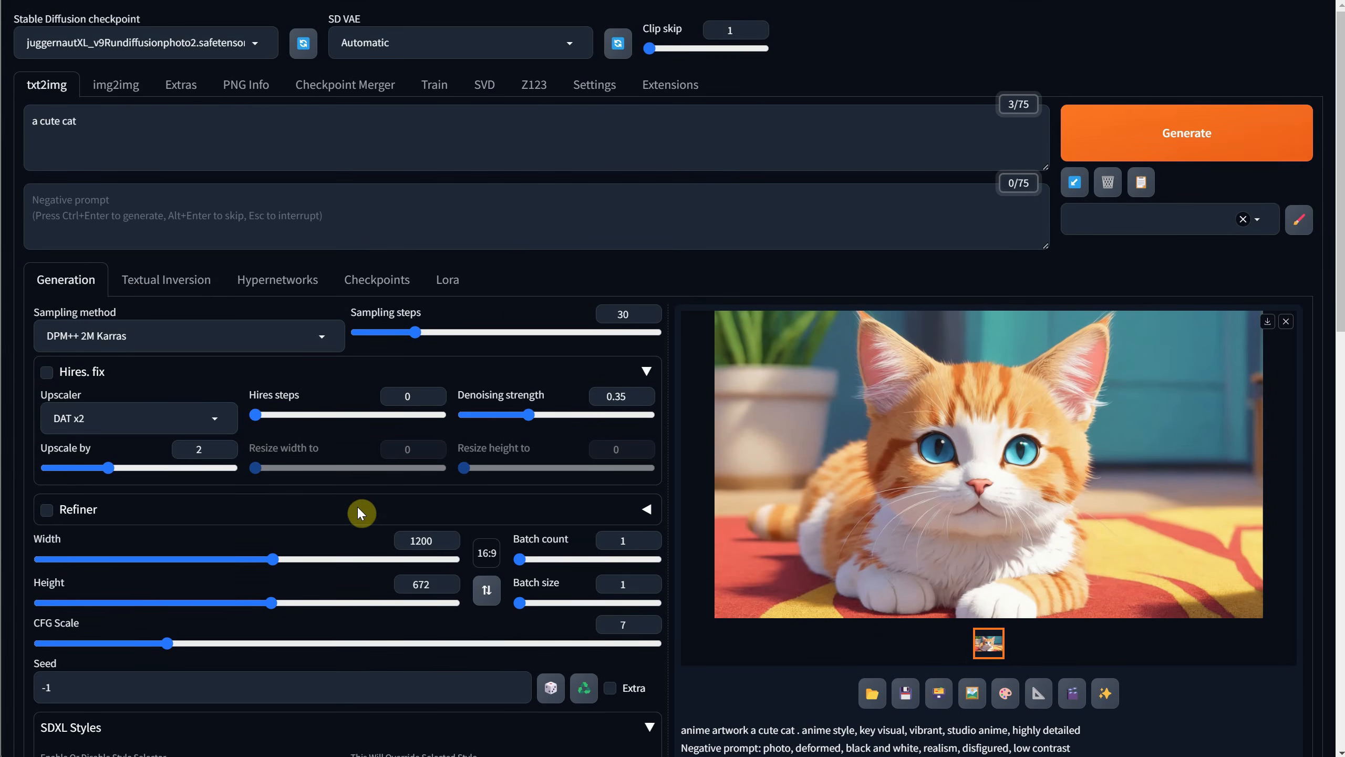
{"action": "left_click", "coordinate": [1186, 132]}
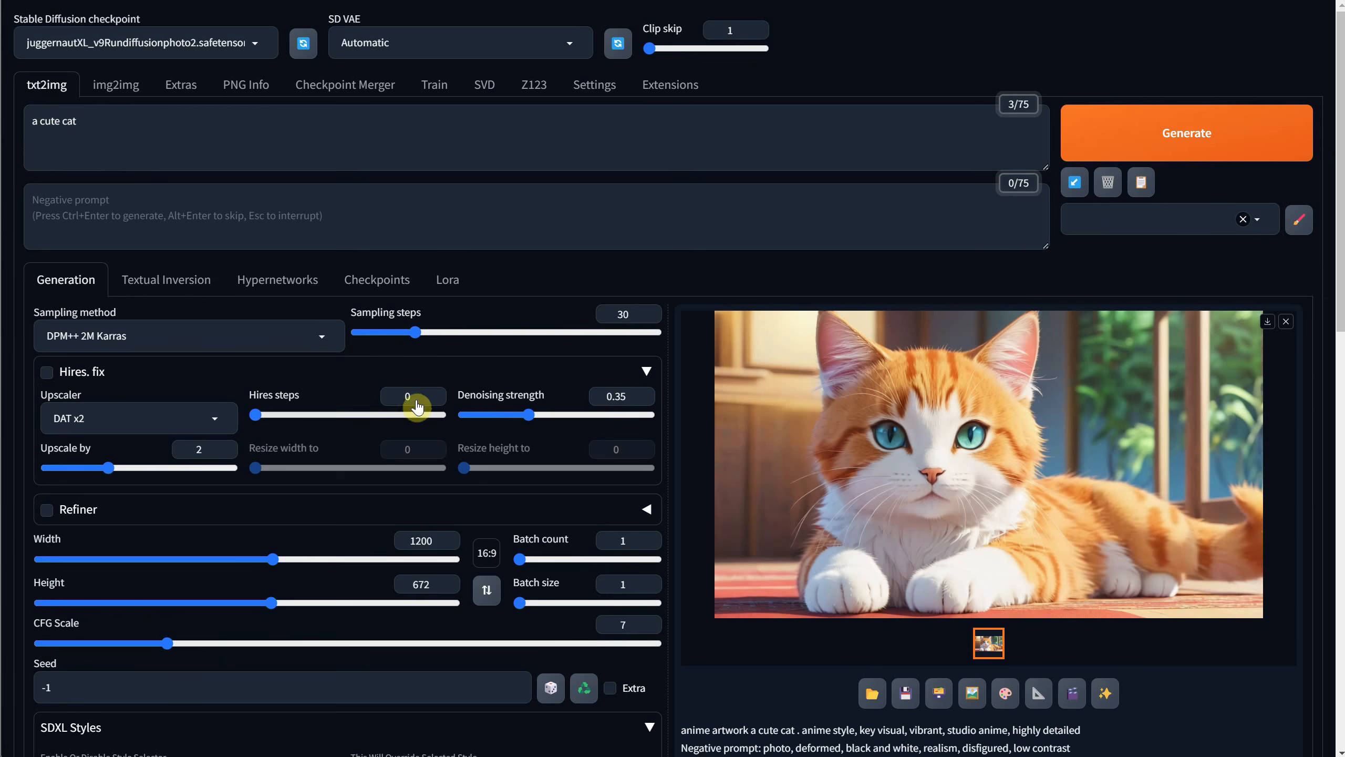
Reuse the seed from the last generation as the fixed seed.
{"action": "scroll", "coordinate": [408, 413], "scroll_direction": "down", "scroll_amount": 3}
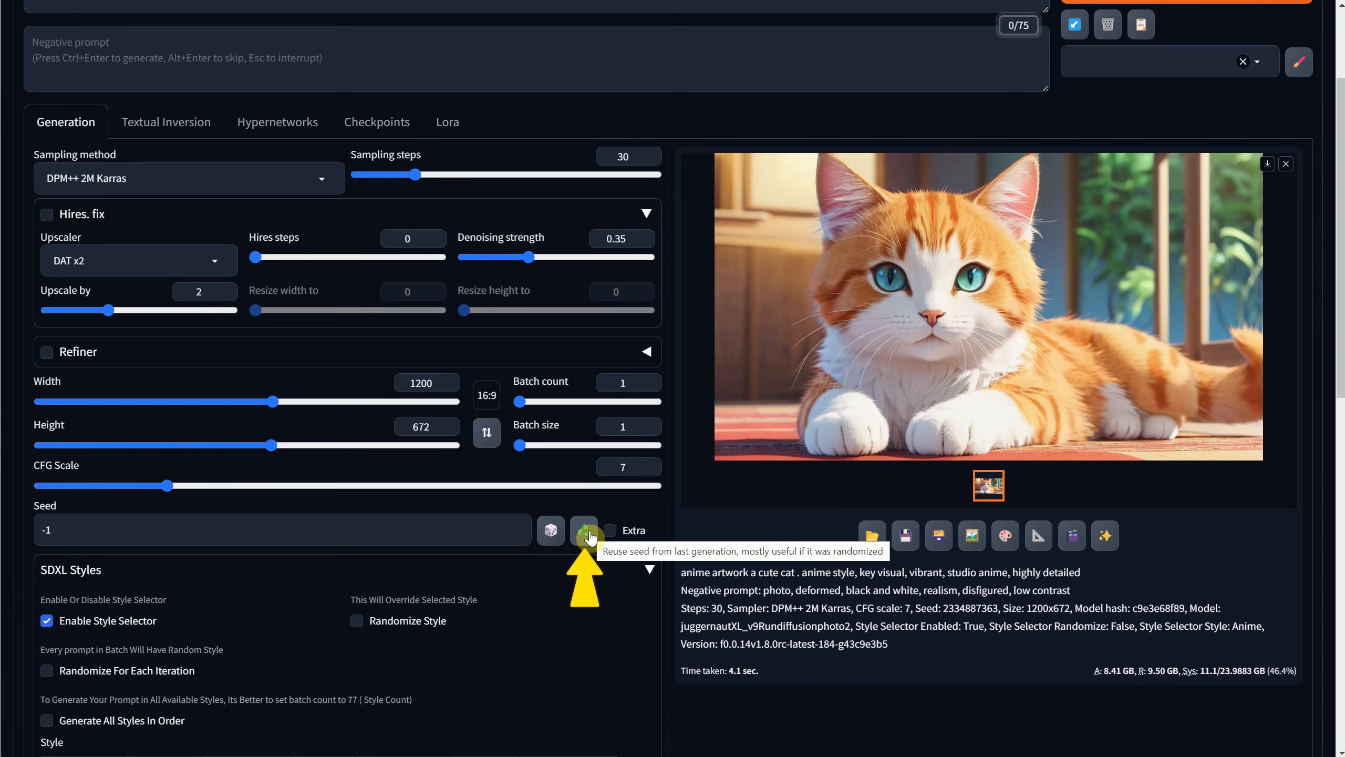
{"action": "left_click", "coordinate": [585, 532]}
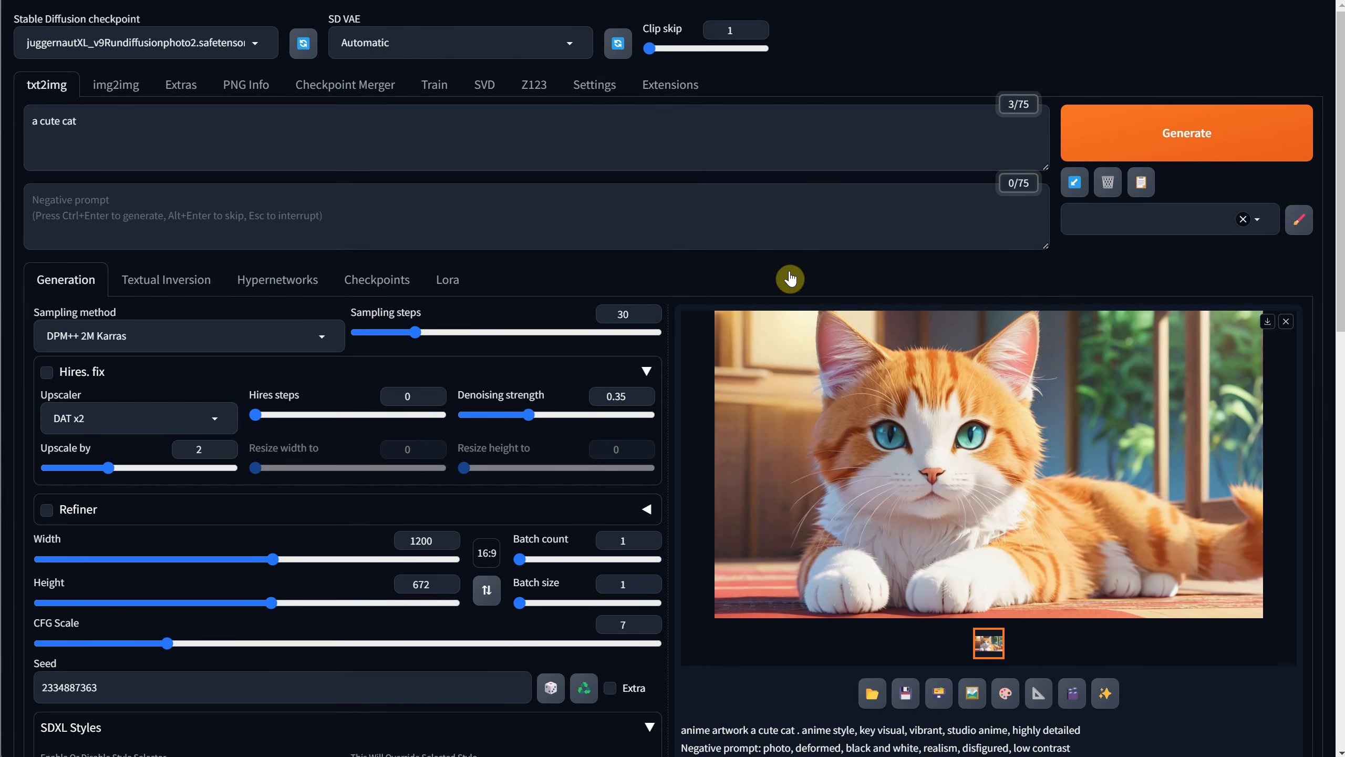
Open the Saving images/grids settings and compare the images filename pattern with the file names in the output folder.
{"action": "left_click", "coordinate": [593, 94]}
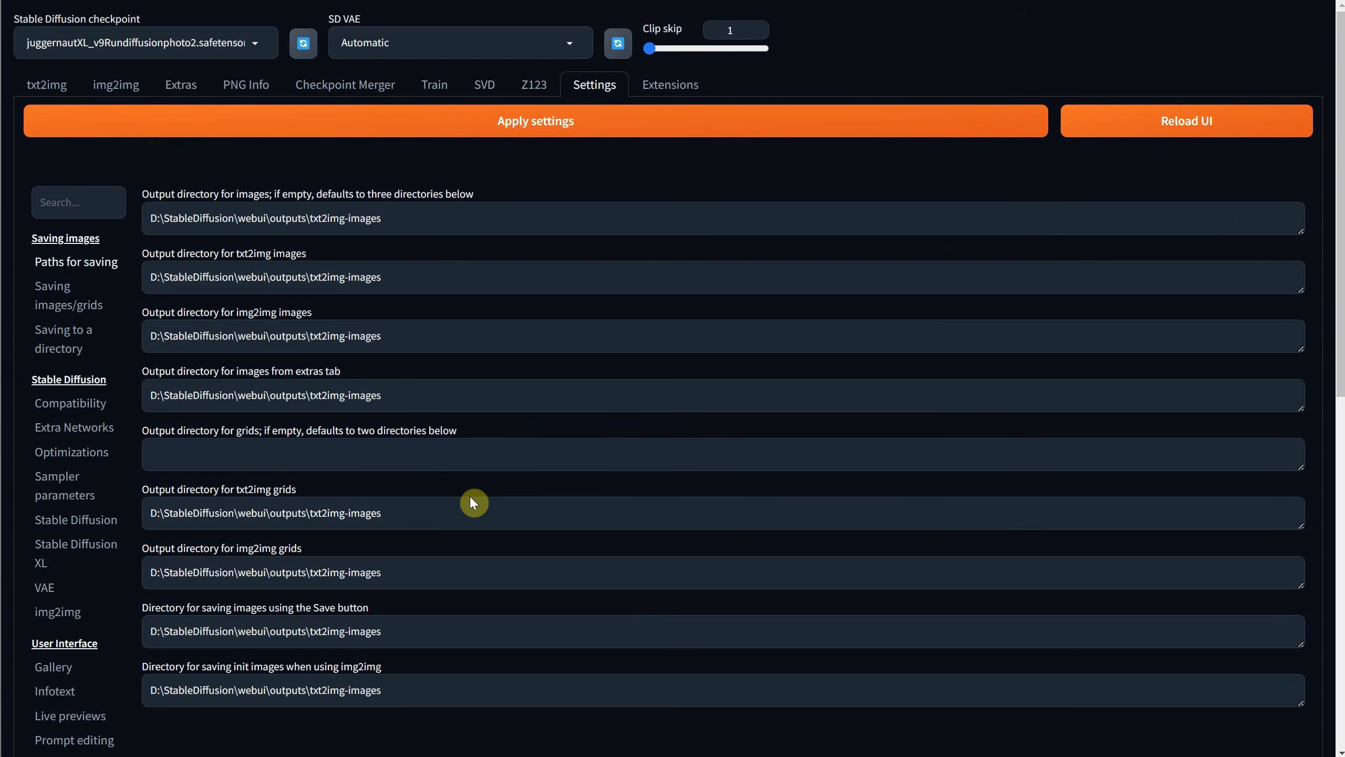
{"action": "left_click", "coordinate": [71, 310]}
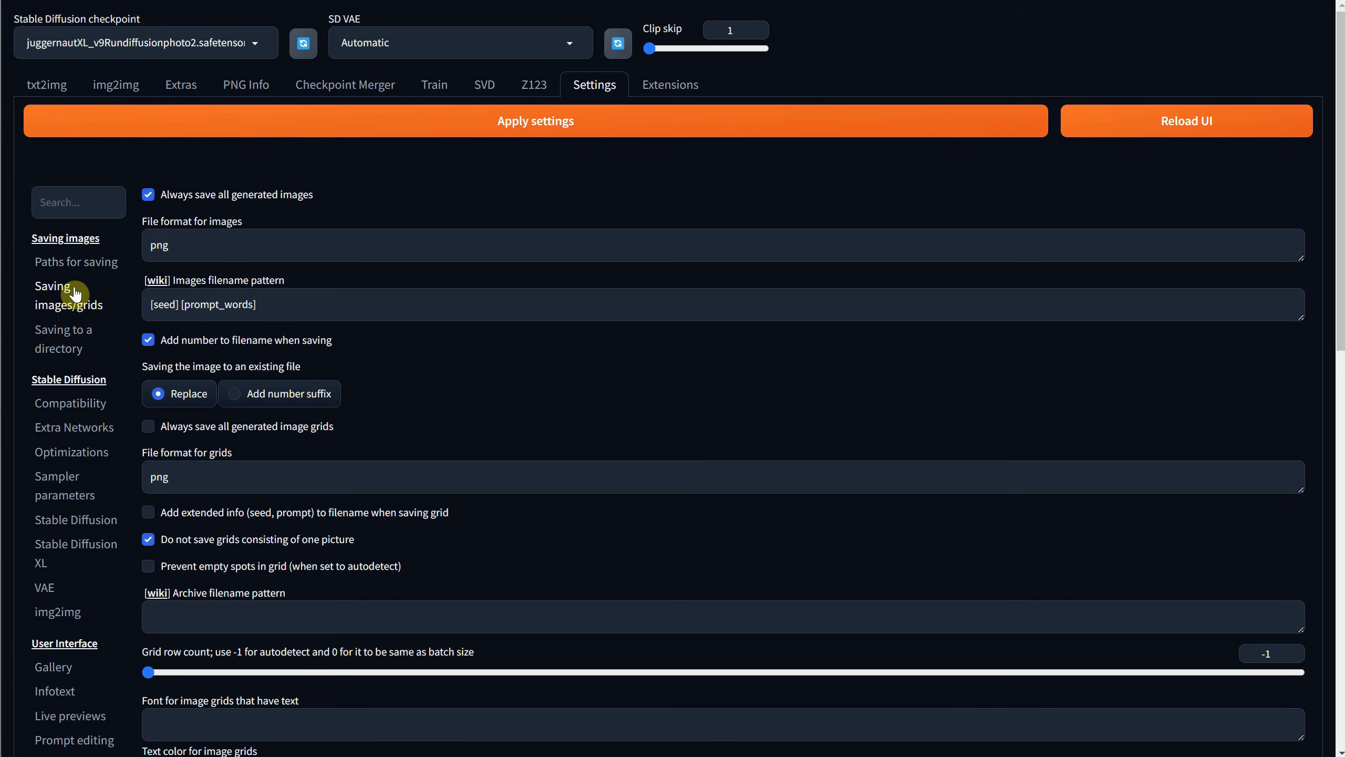
{"action": "left_click", "coordinate": [288, 297]}
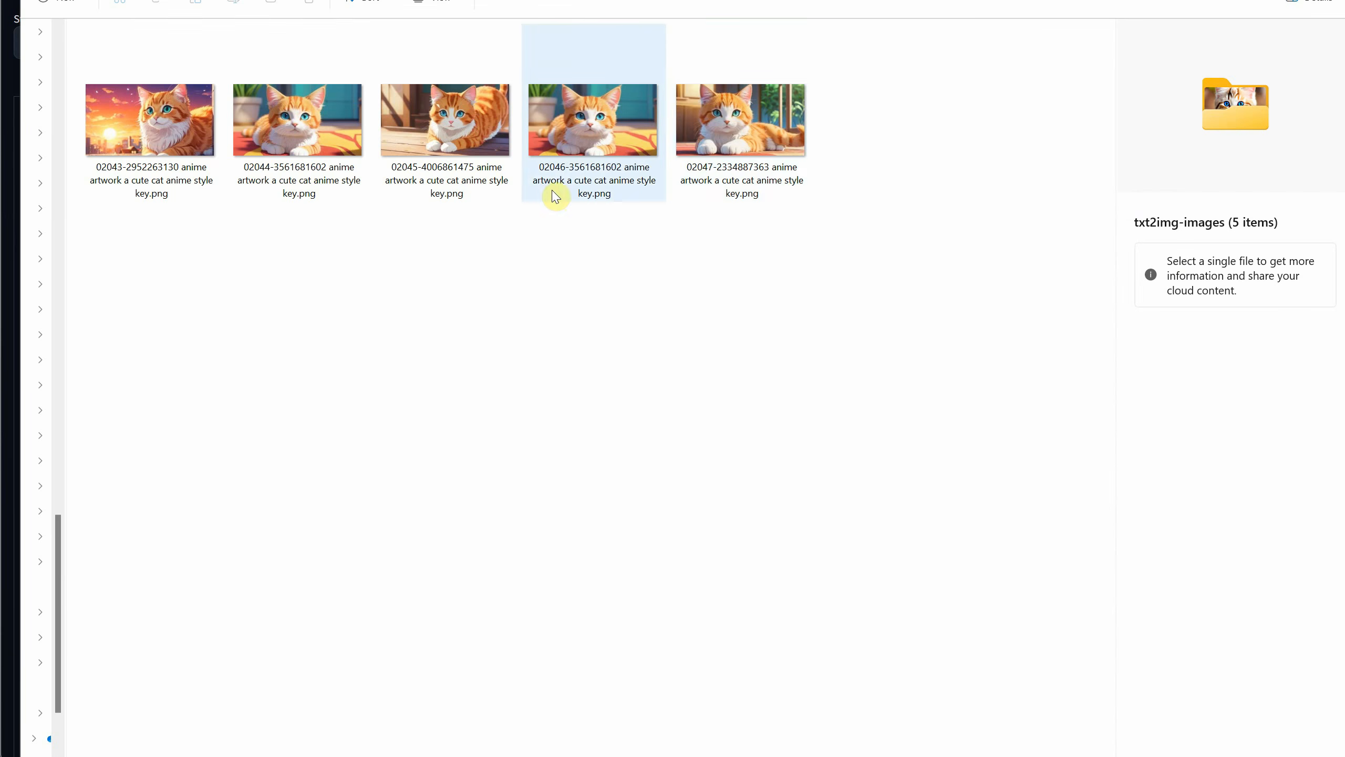
{"action": "left_click", "coordinate": [702, 175]}
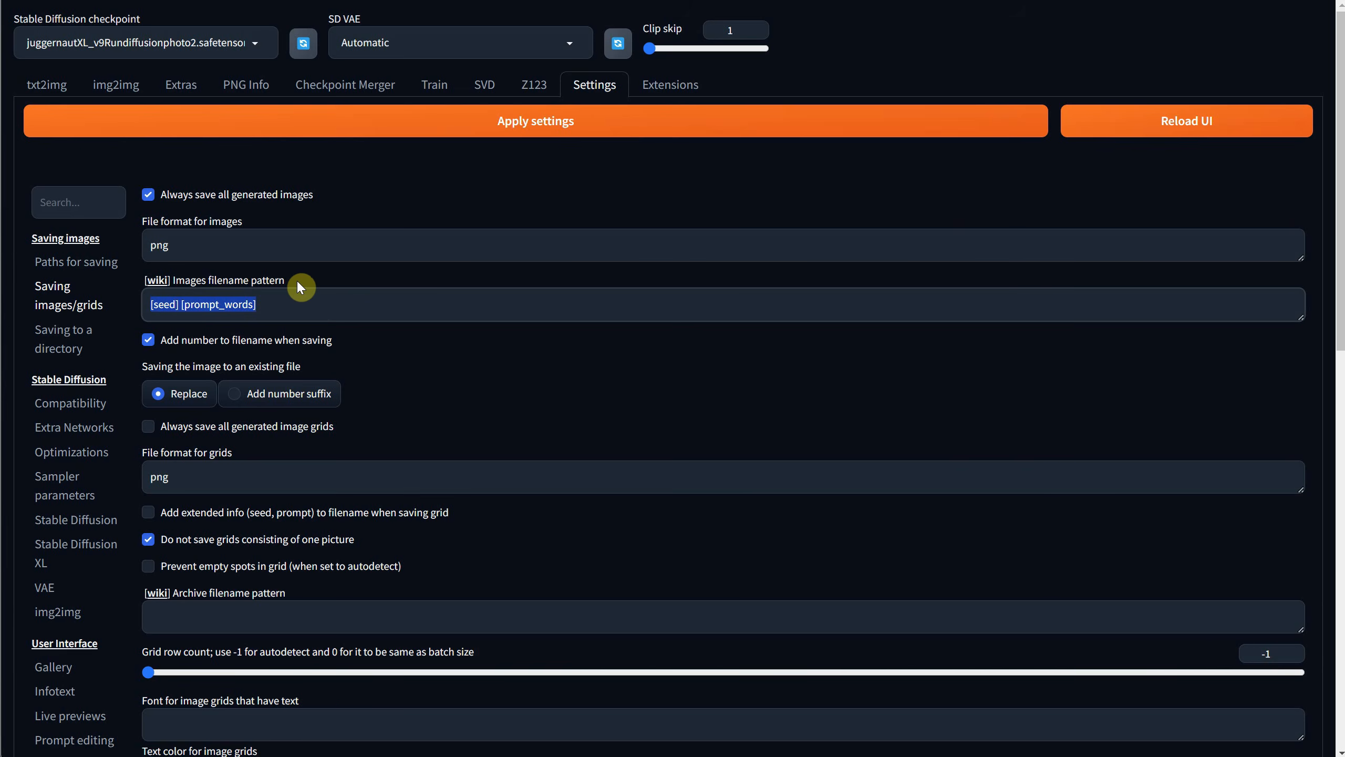
Copy the [seed] placeholder from the filename pattern wiki and enter it as the images filename pattern.
{"action": "left_click", "coordinate": [158, 280]}
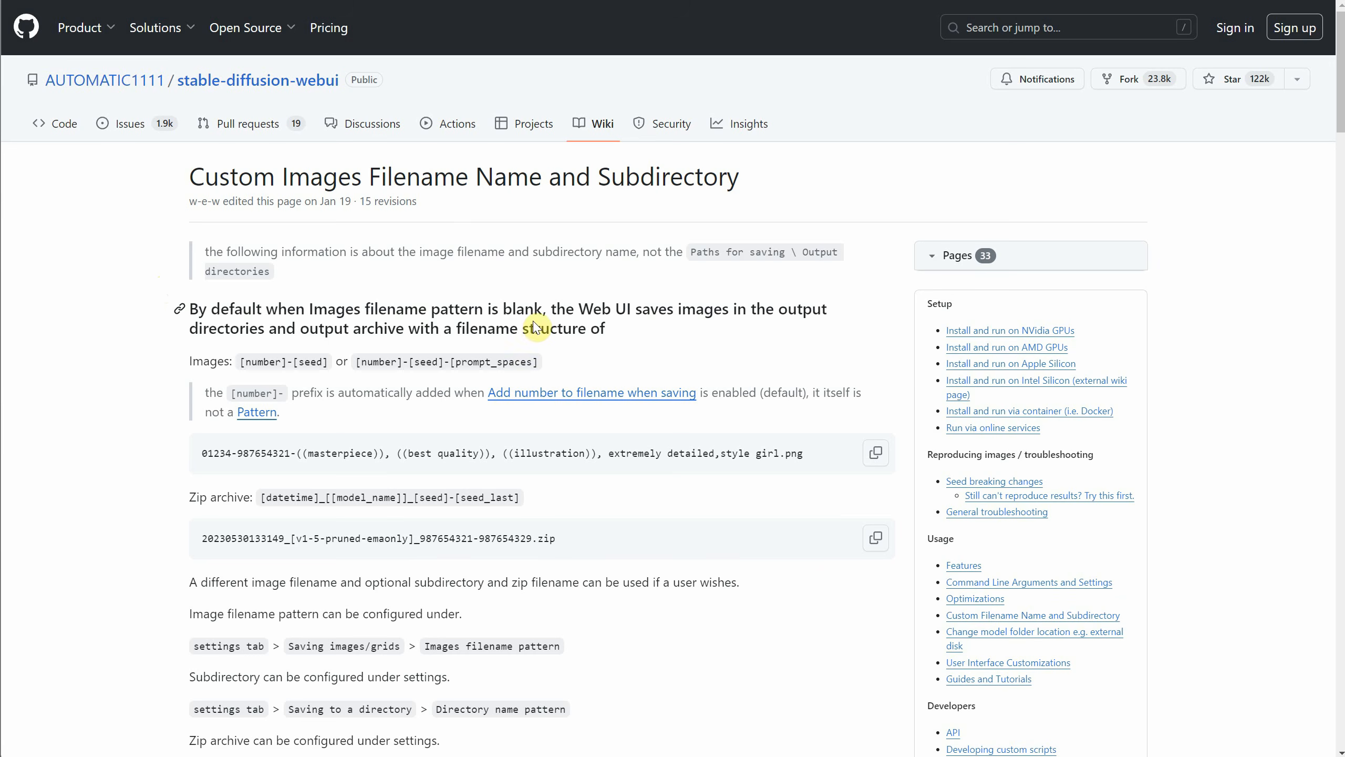
{"action": "scroll", "coordinate": [451, 309], "scroll_direction": "down", "scroll_amount": 6}
{"action": "scroll", "coordinate": [442, 303], "scroll_direction": "down", "scroll_amount": 4}
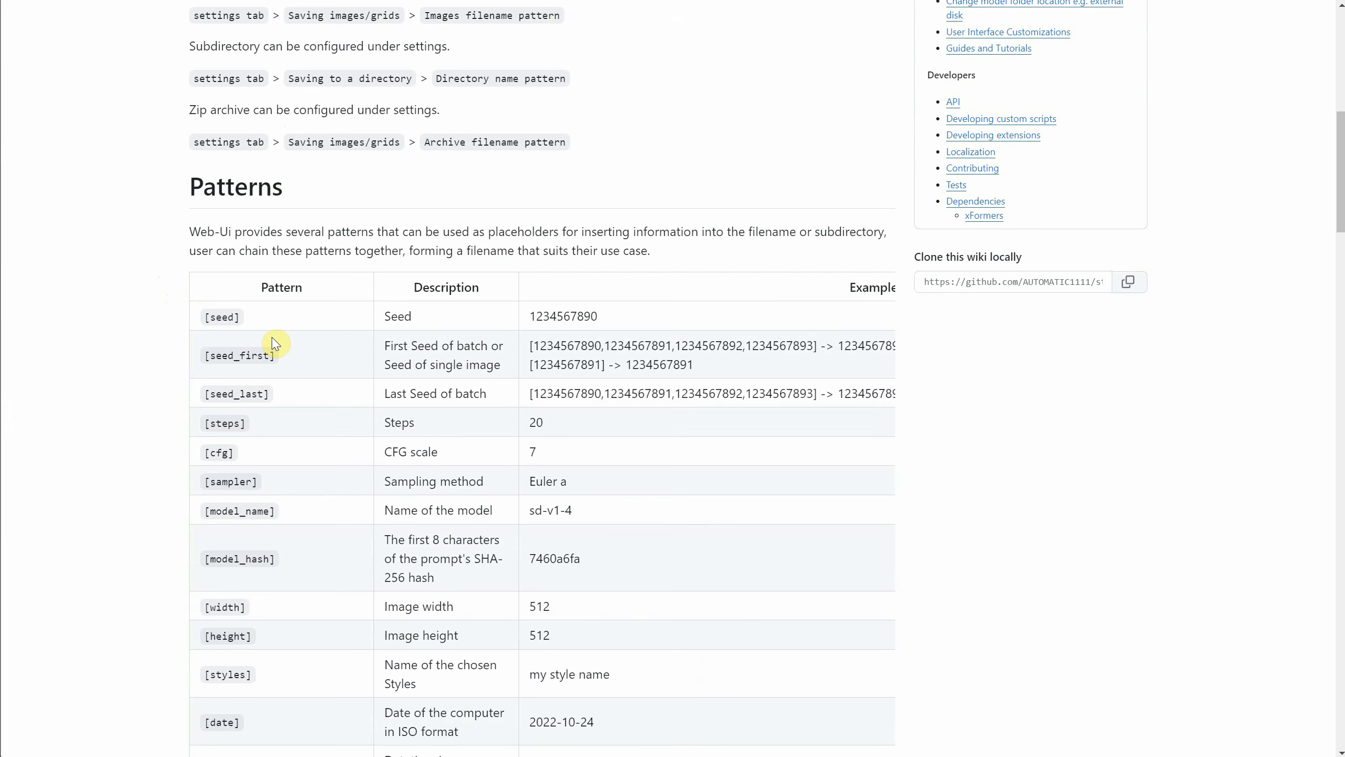
{"action": "left_click_drag", "start_coordinate": [245, 317], "coordinate": [190, 321]}
{"action": "right_click", "coordinate": [221, 316]}
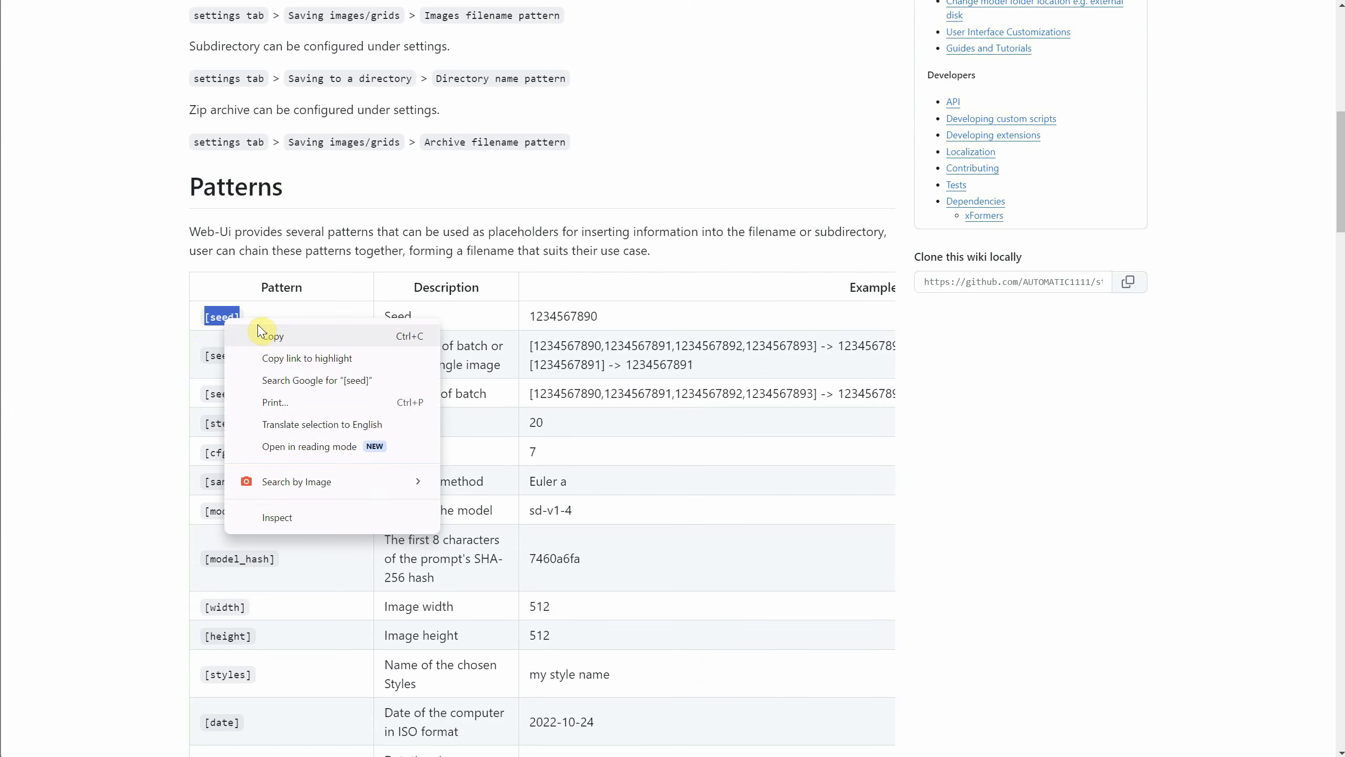
{"action": "left_click", "coordinate": [273, 337]}
{"action": "key", "text": "ctrl+shift+Tab"}
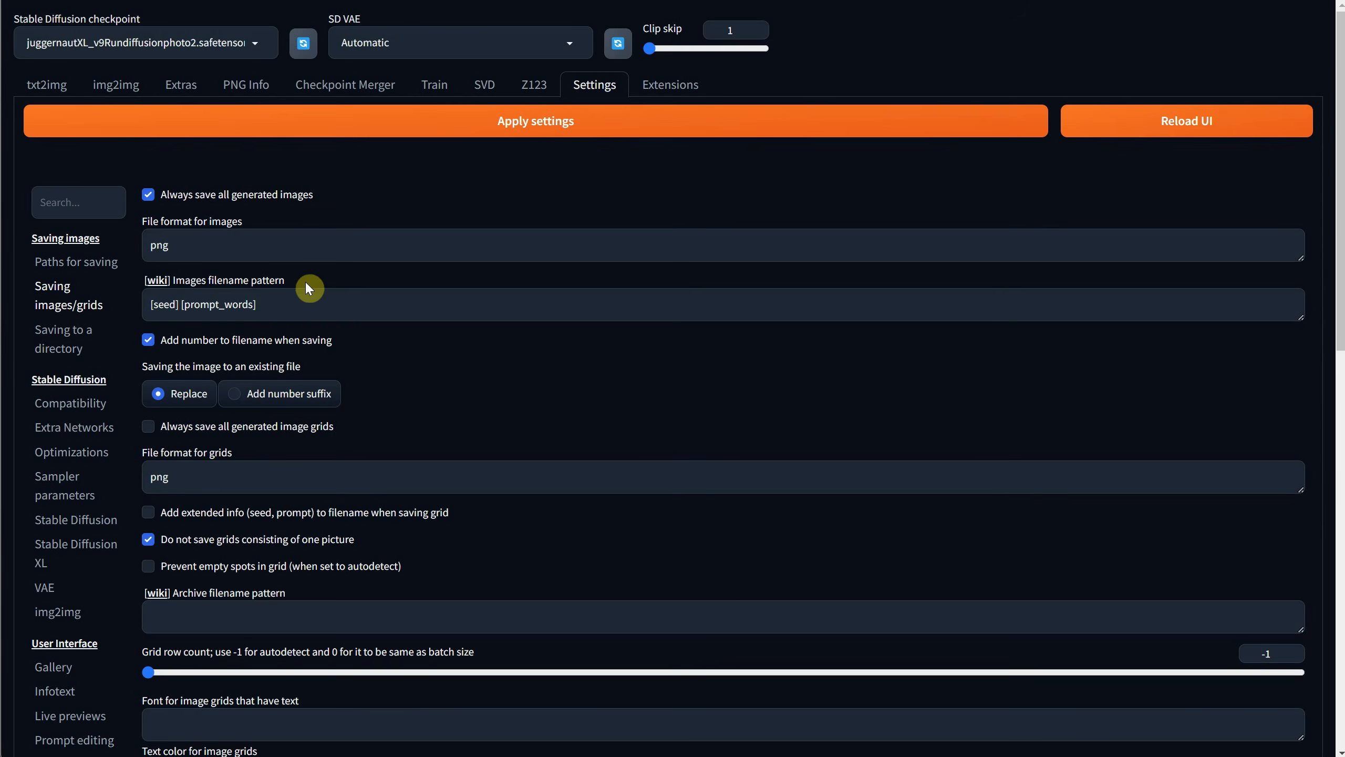
{"action": "left_click_drag", "start_coordinate": [307, 295], "coordinate": [90, 311]}
{"action": "key", "text": "ctrl+v"}
Look through the wiki's prompt placeholders, copy [prompt_words] and append it to the images filename pattern after [seed].
{"action": "key", "text": "ctrl+Tab"}
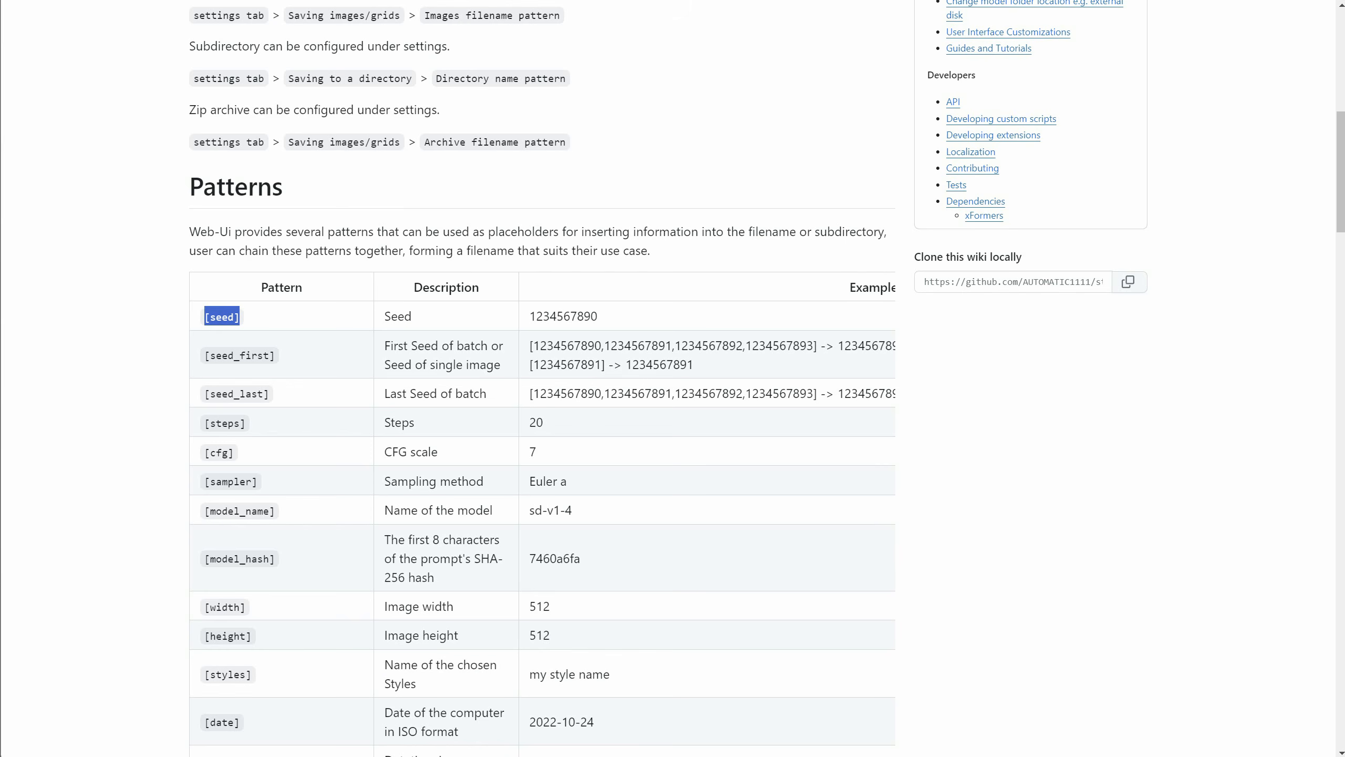
{"action": "scroll", "coordinate": [287, 365], "scroll_direction": "down", "scroll_amount": 10}
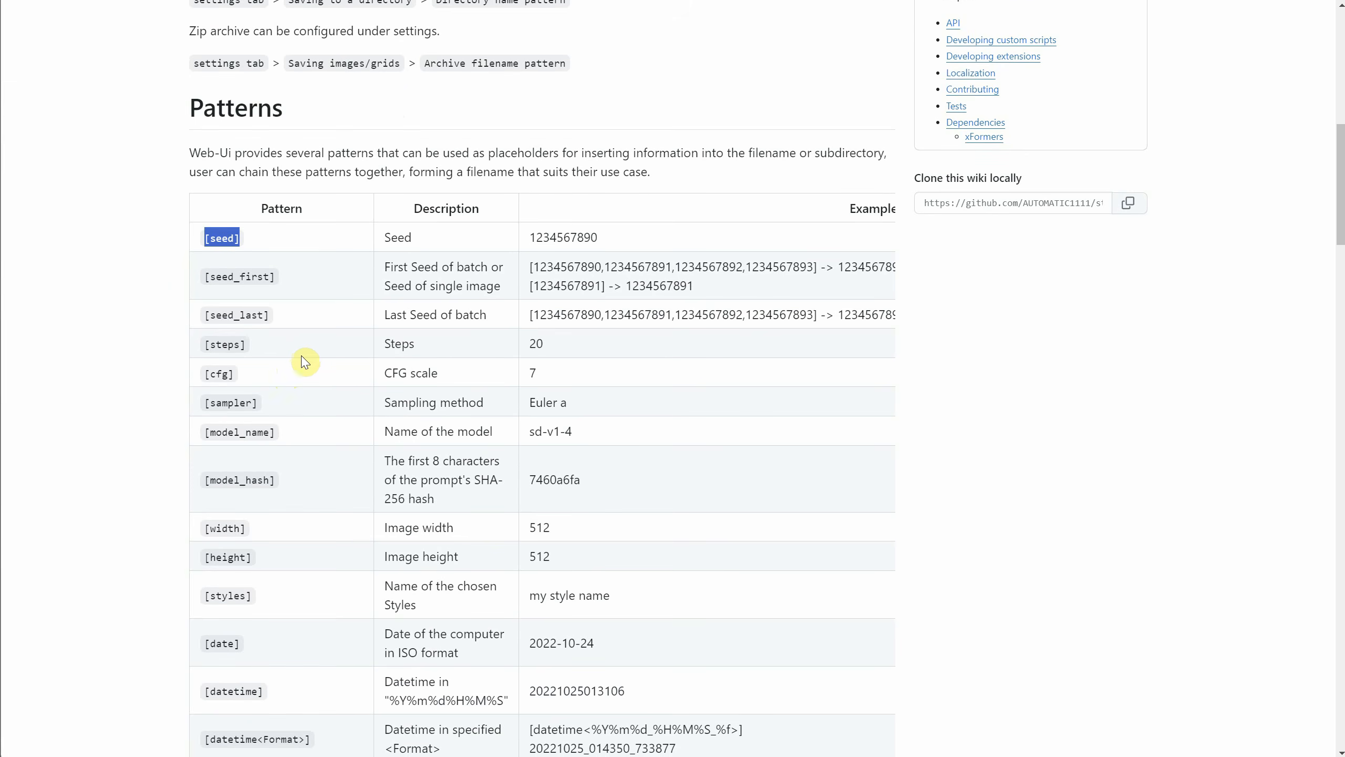
{"action": "left_click_drag", "start_coordinate": [306, 388], "coordinate": [201, 390]}
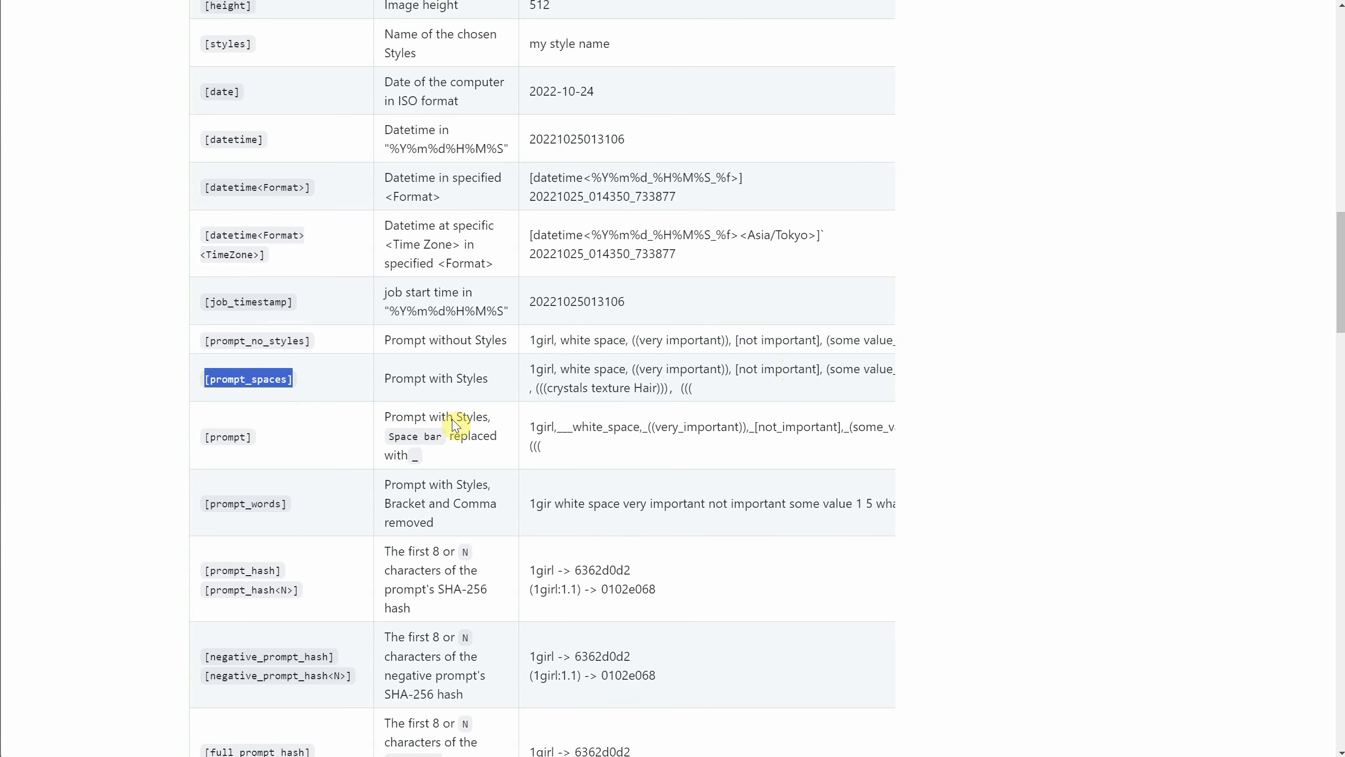
{"action": "left_click_drag", "start_coordinate": [265, 450], "coordinate": [185, 452]}
{"action": "left_click_drag", "start_coordinate": [305, 508], "coordinate": [201, 509]}
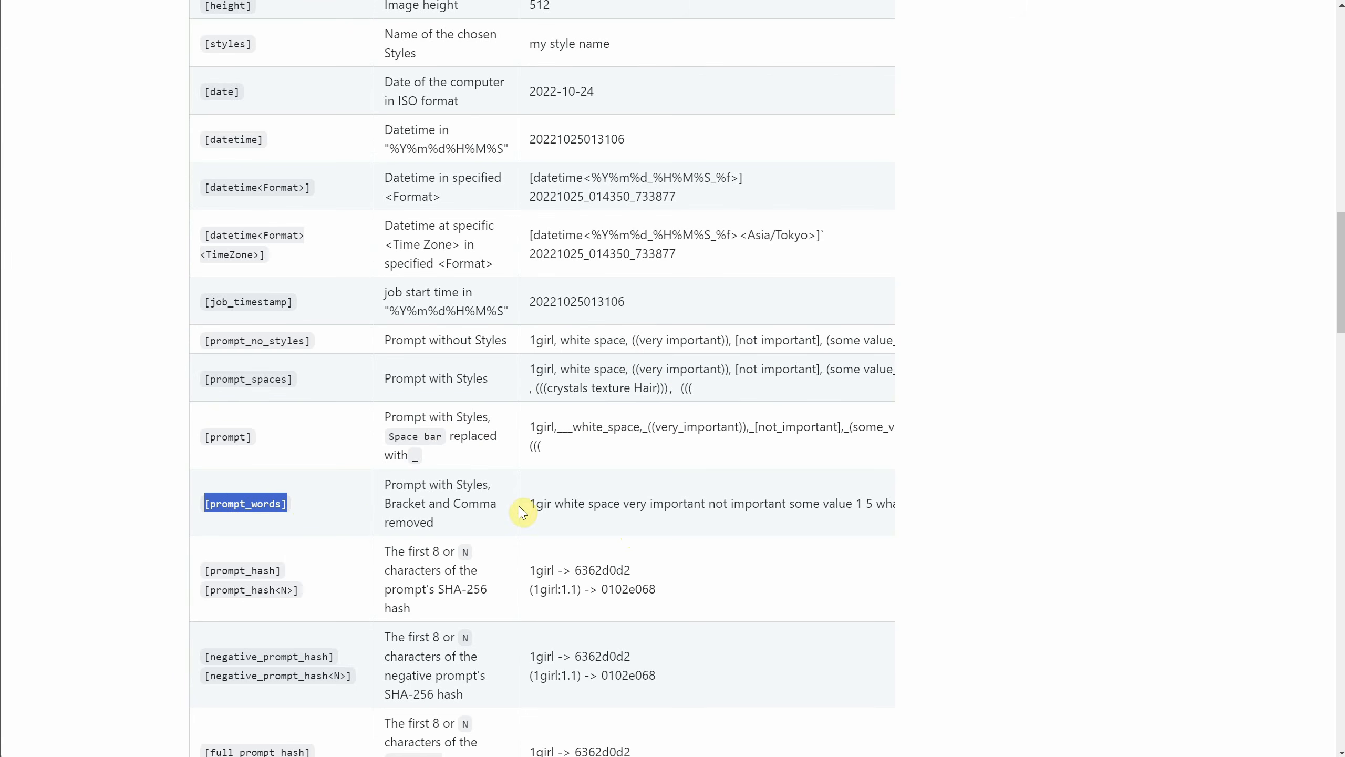
{"action": "right_click", "coordinate": [233, 501]}
{"action": "left_click", "coordinate": [276, 517]}
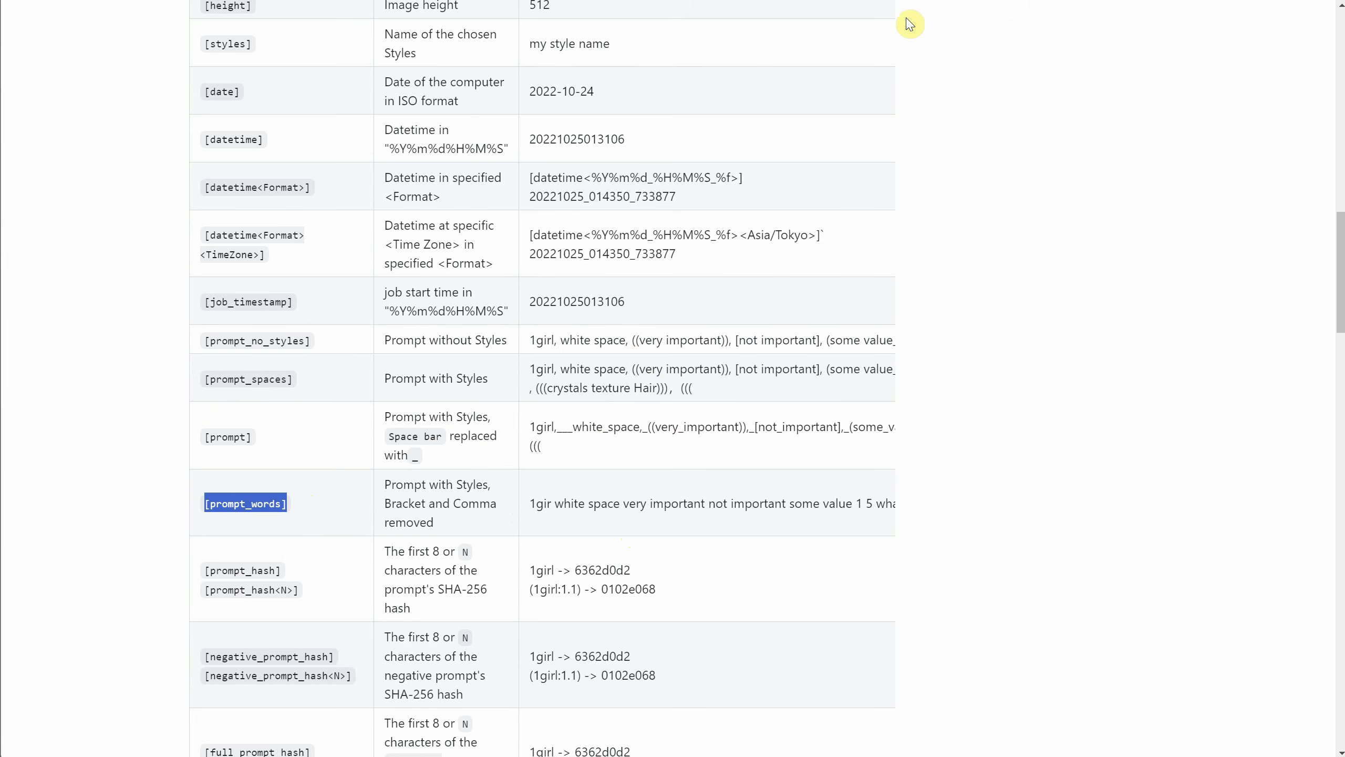
{"action": "key", "text": "alt+Tab"}
{"action": "left_click", "coordinate": [307, 300]}
{"action": "key", "text": "ctrl+v"}
Disable adding a number to the filename when saving and choose Add number suffix for saving to an existing file.
{"action": "left_click", "coordinate": [148, 339]}
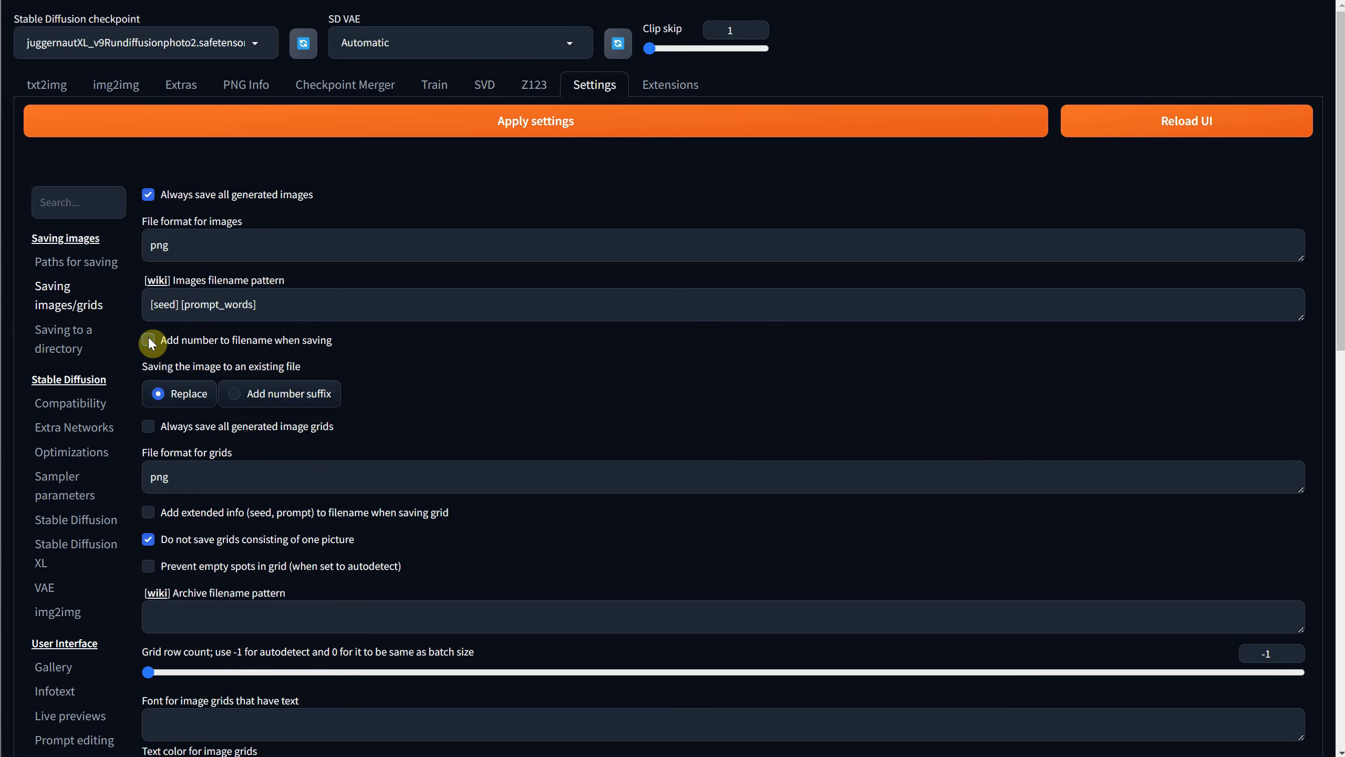
{"action": "left_click", "coordinate": [149, 340]}
{"action": "left_click", "coordinate": [290, 407]}
{"action": "left_click_drag", "start_coordinate": [288, 399], "coordinate": [281, 399]}
{"action": "left_click", "coordinate": [255, 402]}
Apply the changed saving settings and reload the UI.
{"action": "left_click", "coordinate": [549, 125]}
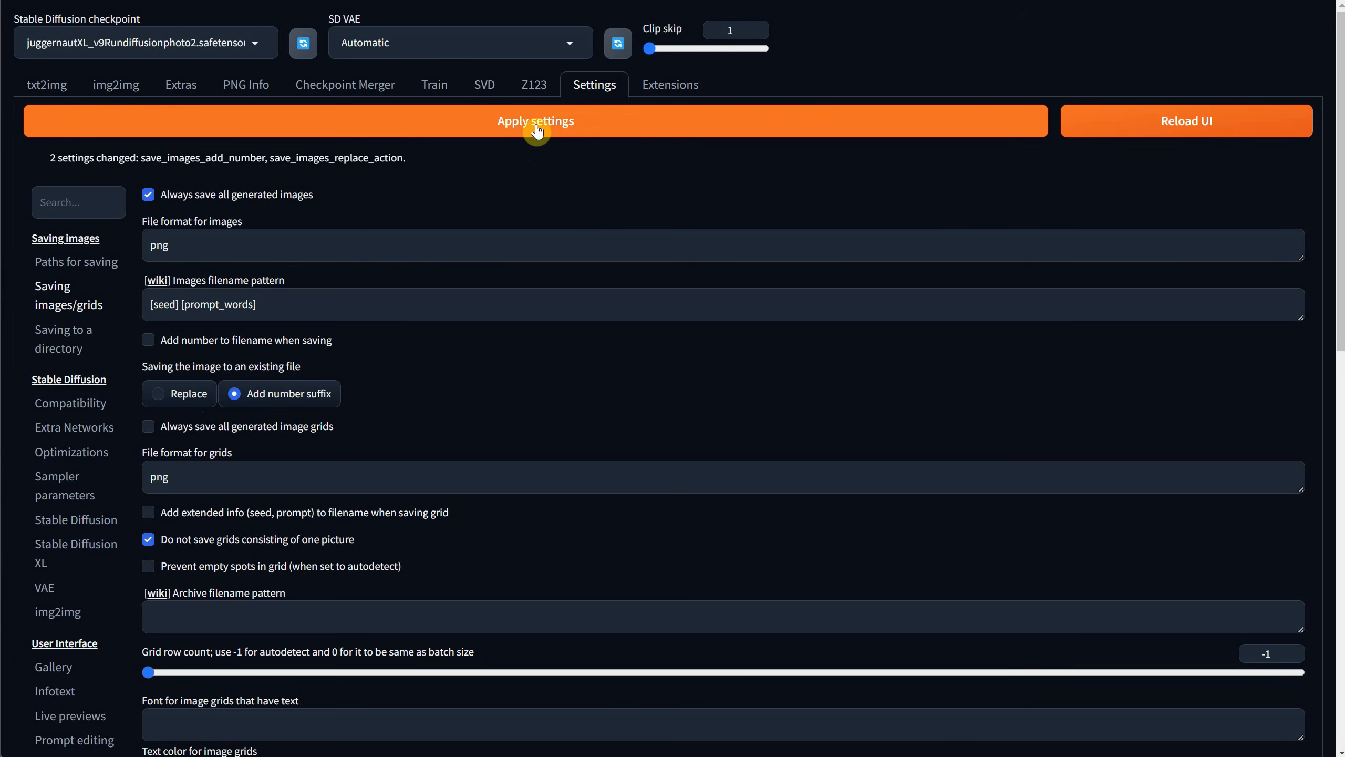
{"action": "left_click", "coordinate": [1126, 121]}
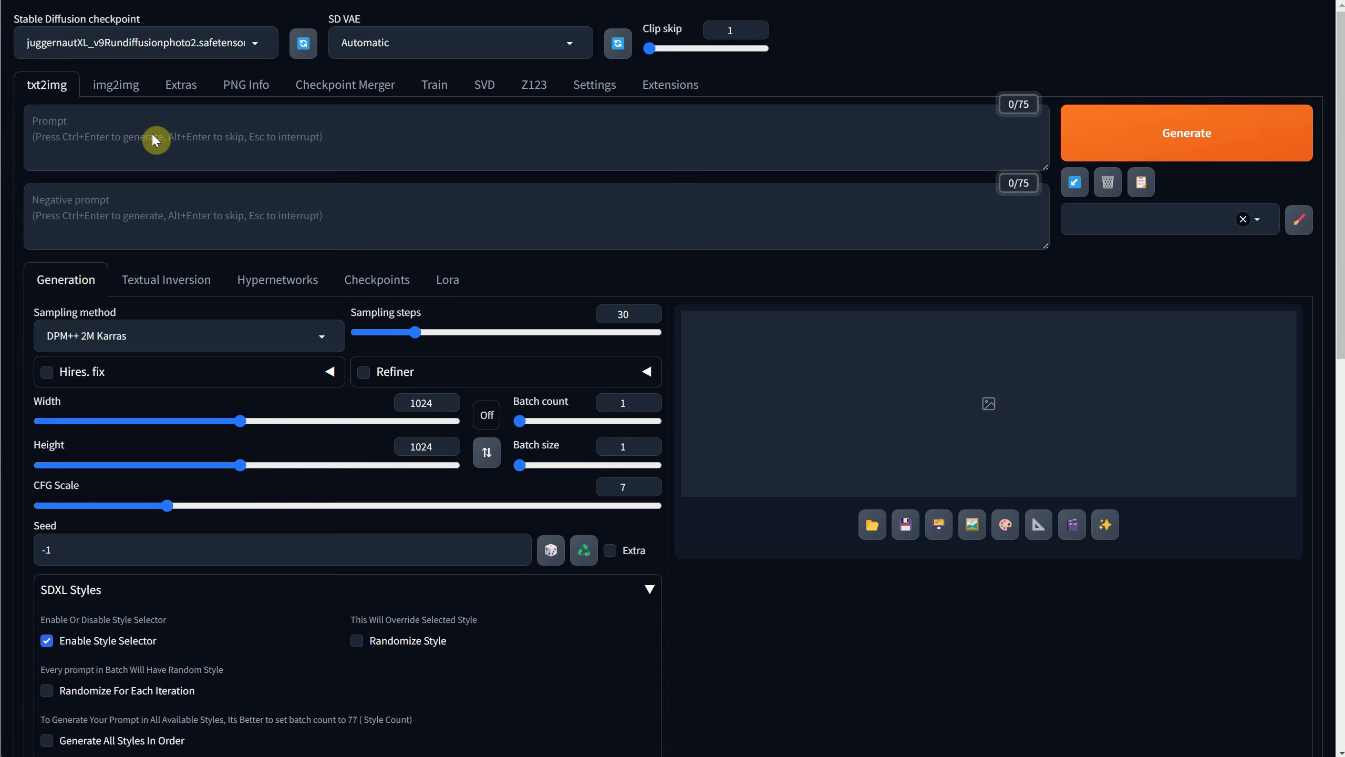
Enter "a cute cartoon cat in the snow" as the prompt.
{"action": "left_click", "coordinate": [153, 139]}
{"action": "type", "text": "a cute"}
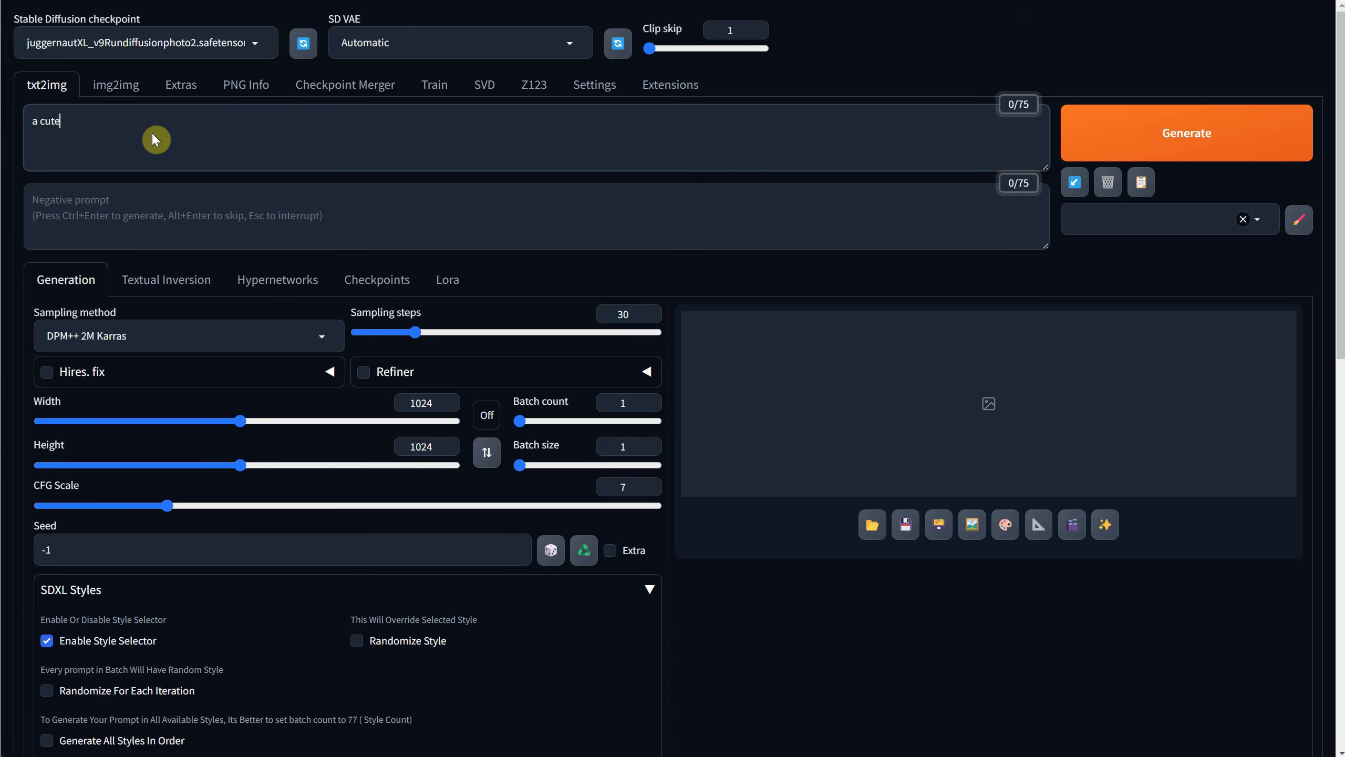
{"action": "type", "text": " cartoon"}
{"action": "type", "text": " cat in the woods"}
Choose the Digital Art style and generate the image.
{"action": "scroll", "coordinate": [474, 408], "scroll_direction": "down", "scroll_amount": 7}
{"action": "left_click", "coordinate": [506, 427]}
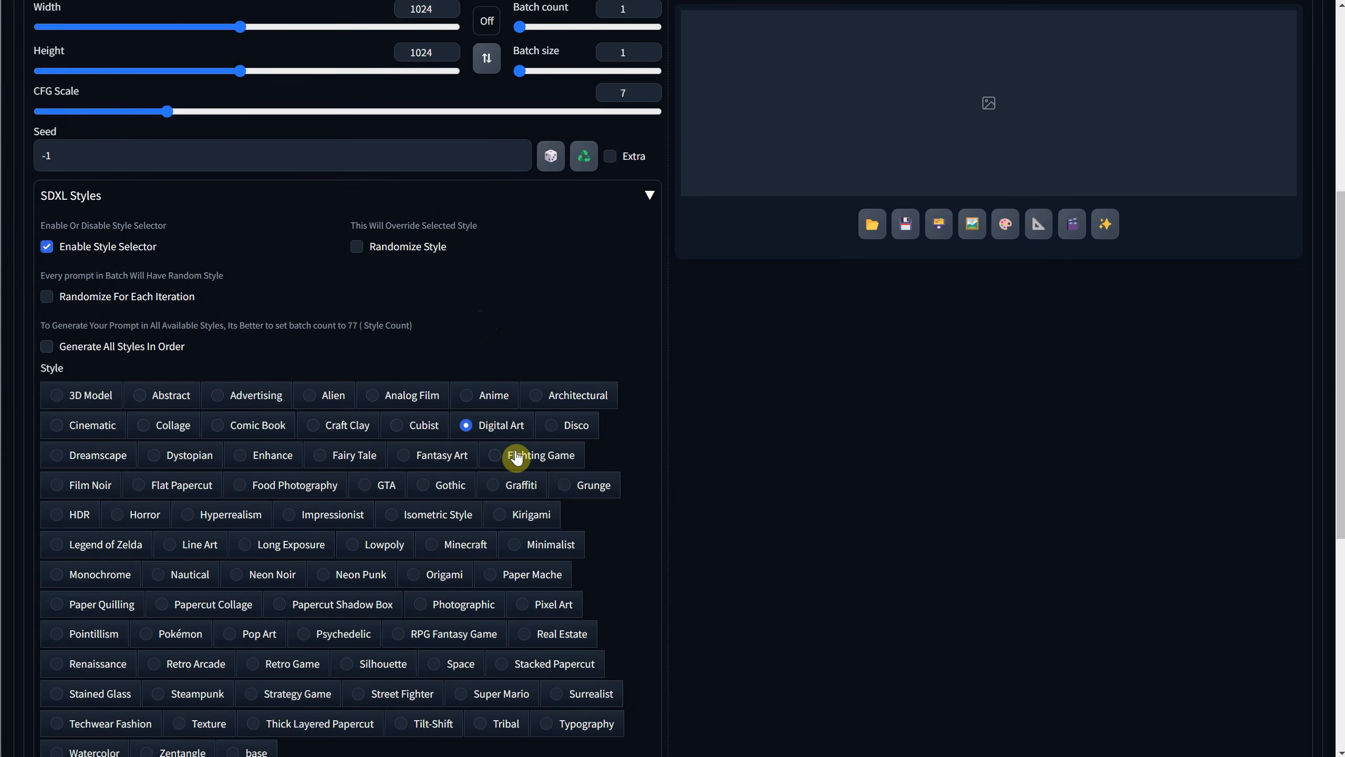
{"action": "scroll", "coordinate": [517, 456], "scroll_direction": "up", "scroll_amount": 7}
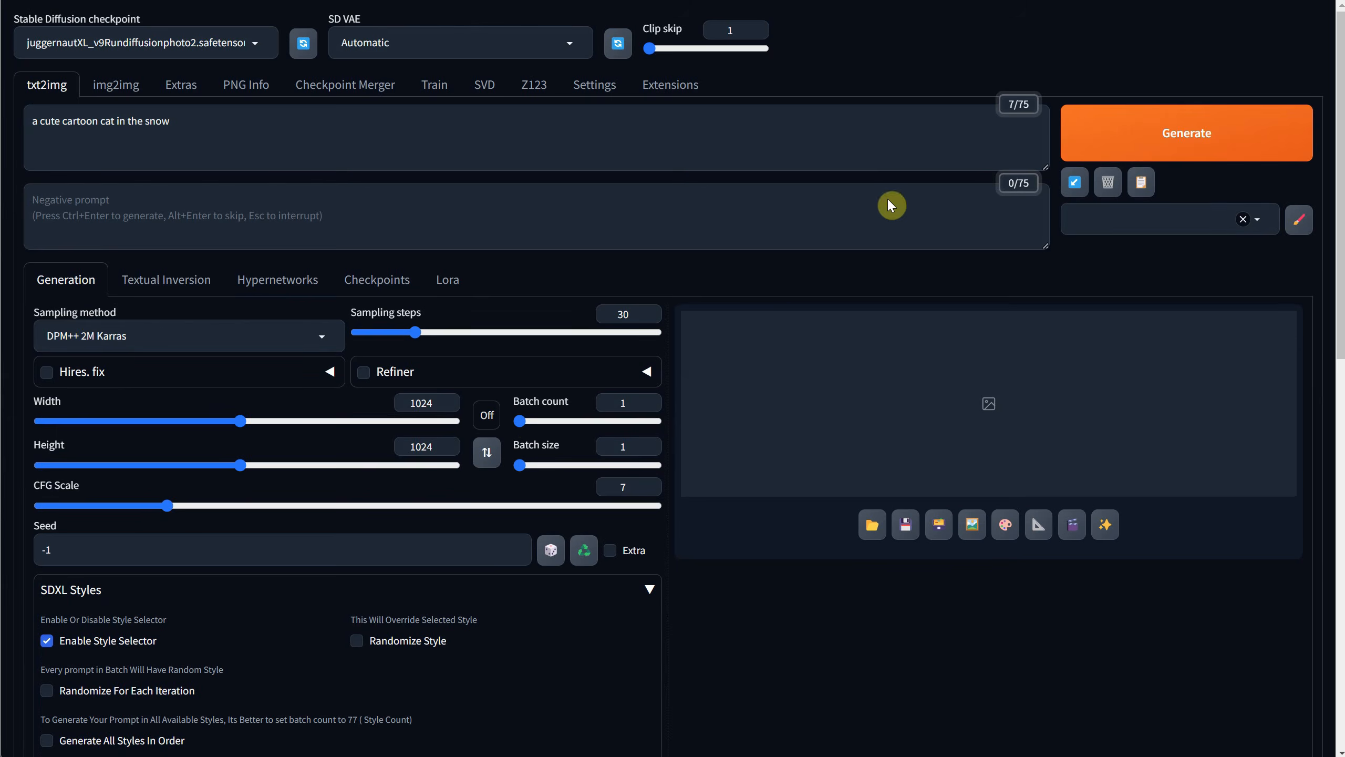
{"action": "left_click", "coordinate": [1115, 133]}
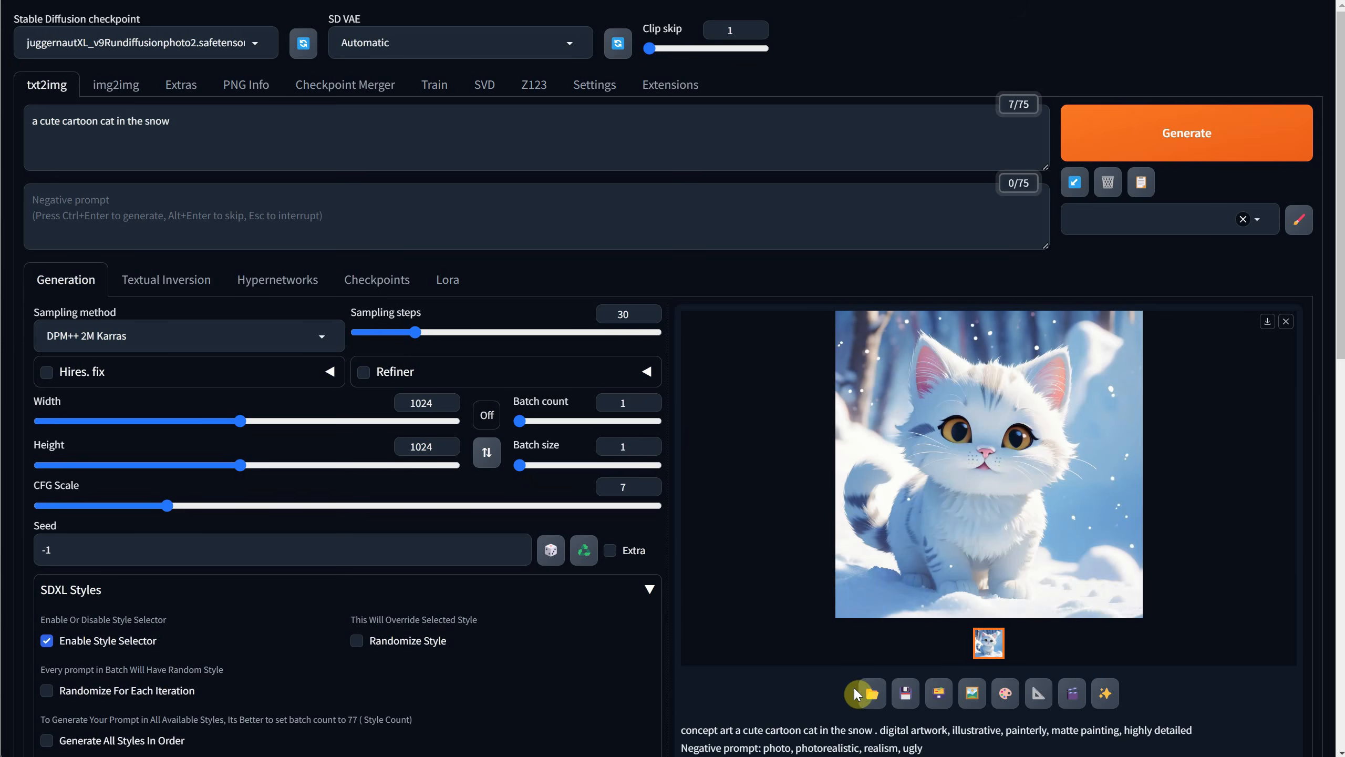
Open the txt2img-images output folder, check the file name of the new snow cat image and close the folder.
{"action": "left_click", "coordinate": [865, 701]}
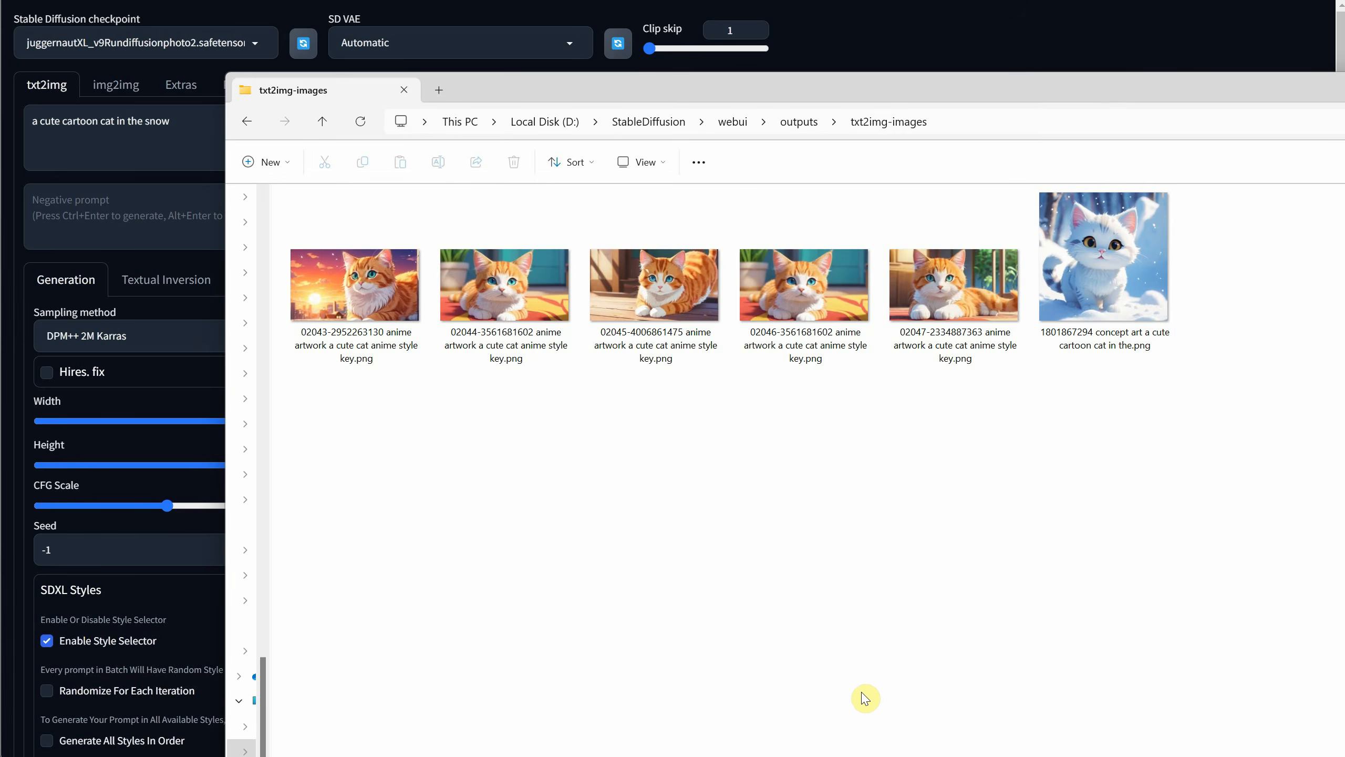
{"action": "left_click", "coordinate": [1103, 306]}
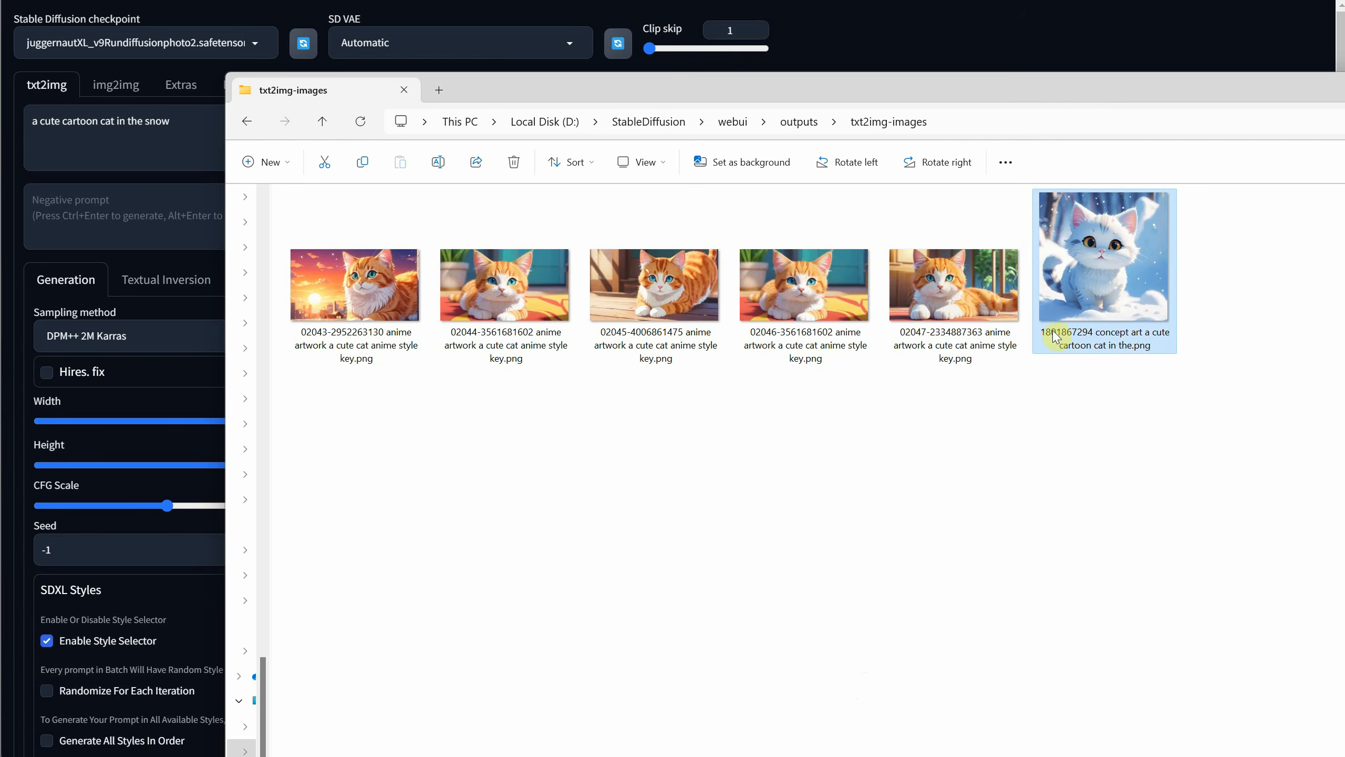
{"action": "mouse_move", "coordinate": [1112, 336]}
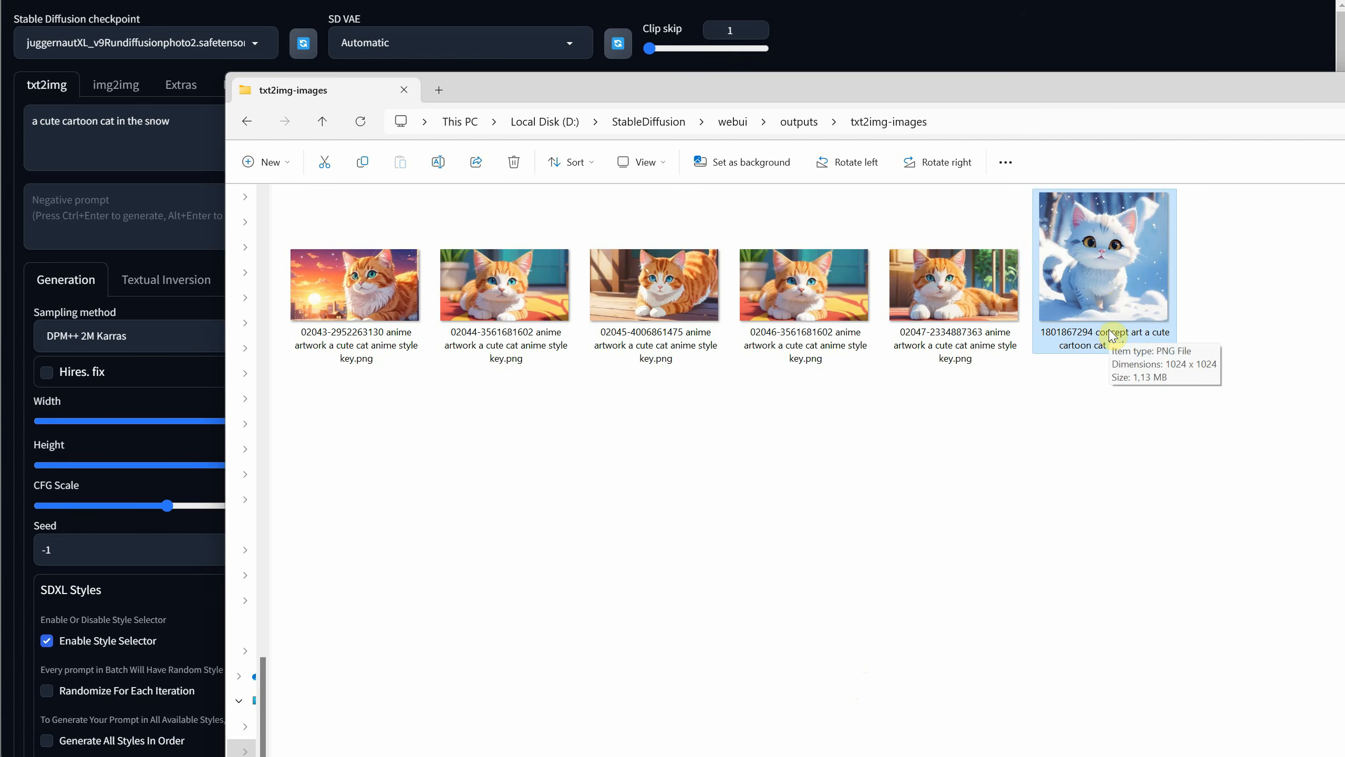
{"action": "key", "text": "alt+F4"}
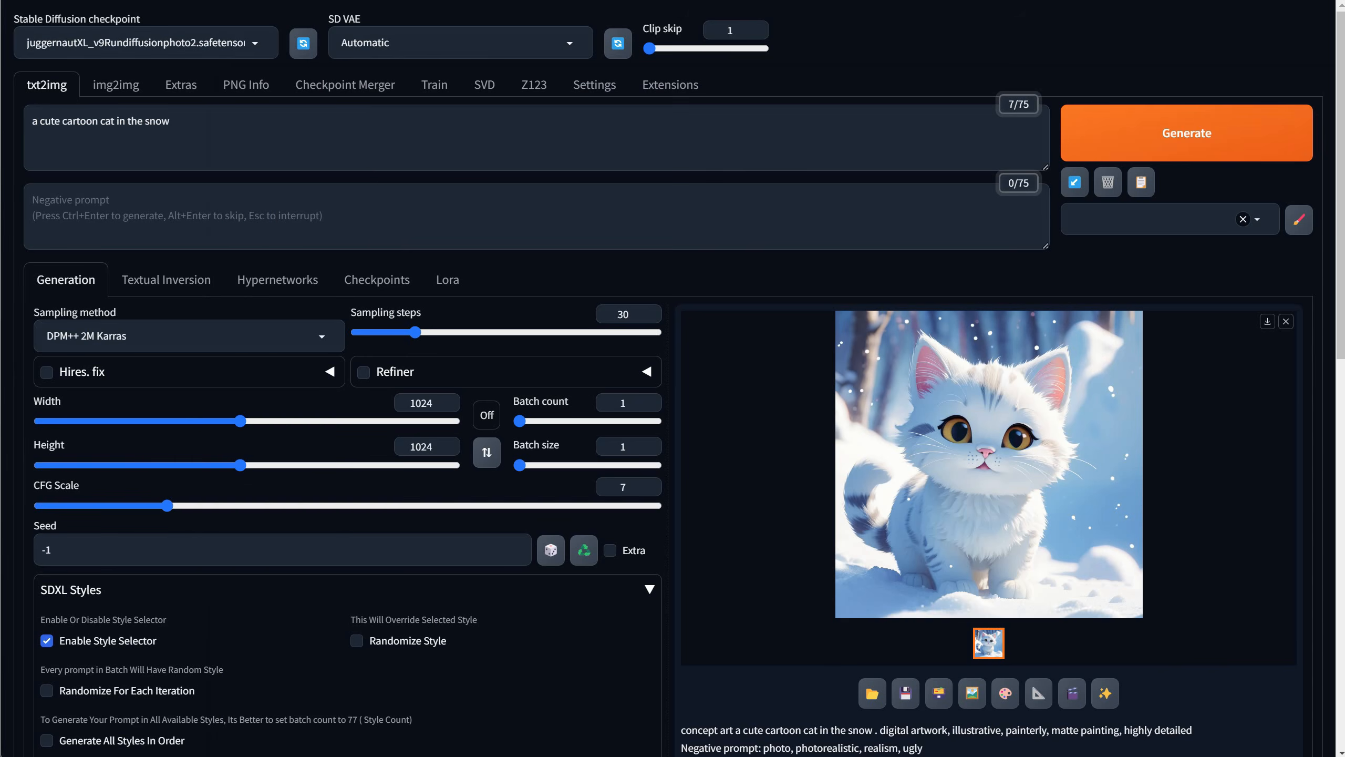
Generate the cat again with the last image's seed reused and compare the file names of both snow cat images in the output folder.
{"action": "left_click", "coordinate": [583, 553]}
{"action": "left_click", "coordinate": [1115, 142]}
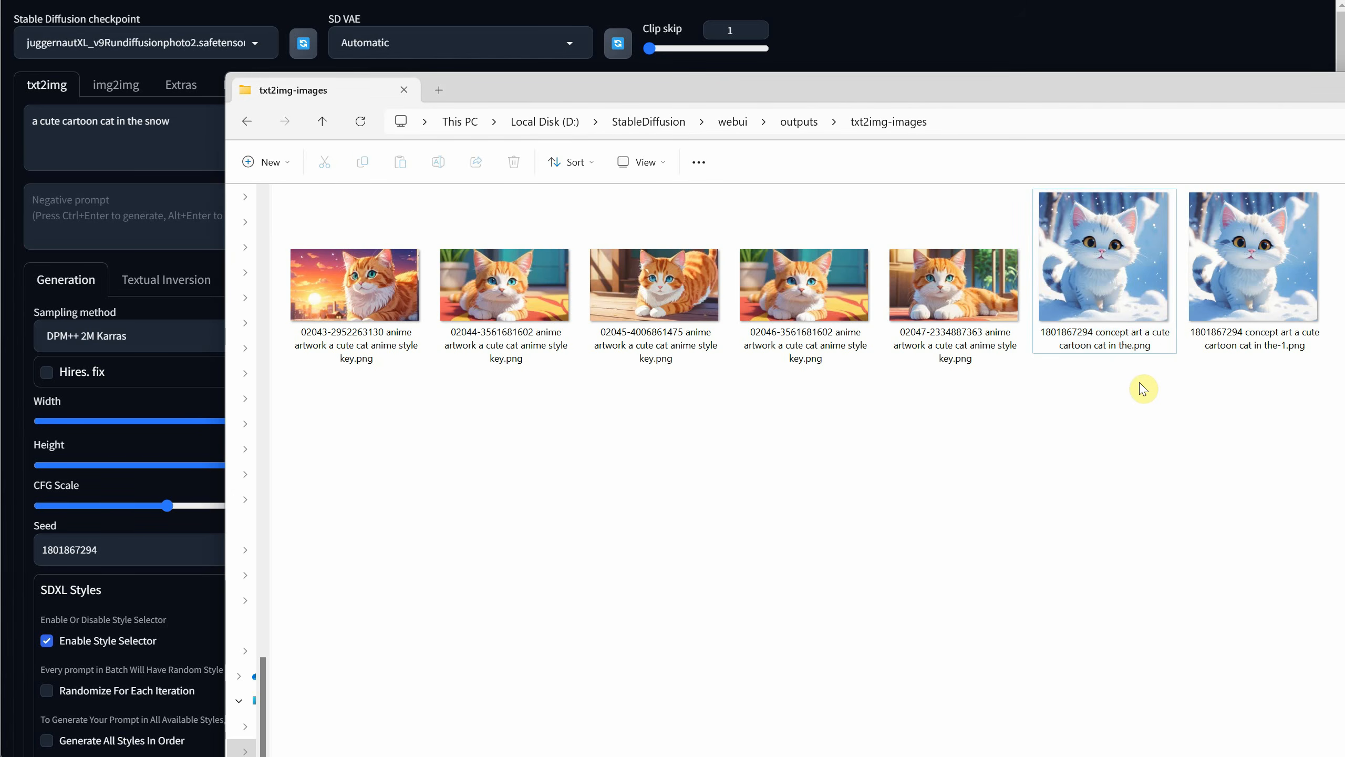
{"action": "left_click", "coordinate": [1131, 338]}
{"action": "left_click", "coordinate": [1263, 326]}
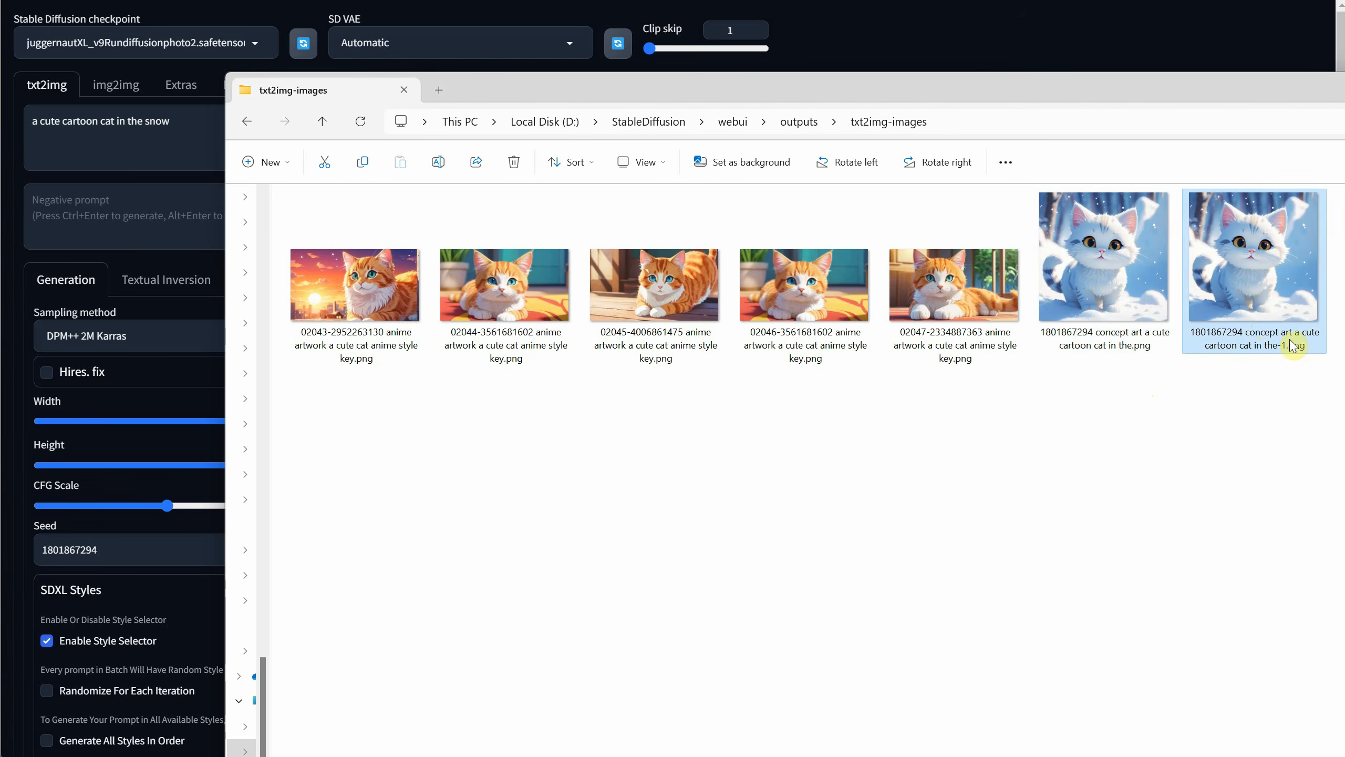
{"action": "key", "text": "shift+Left"}
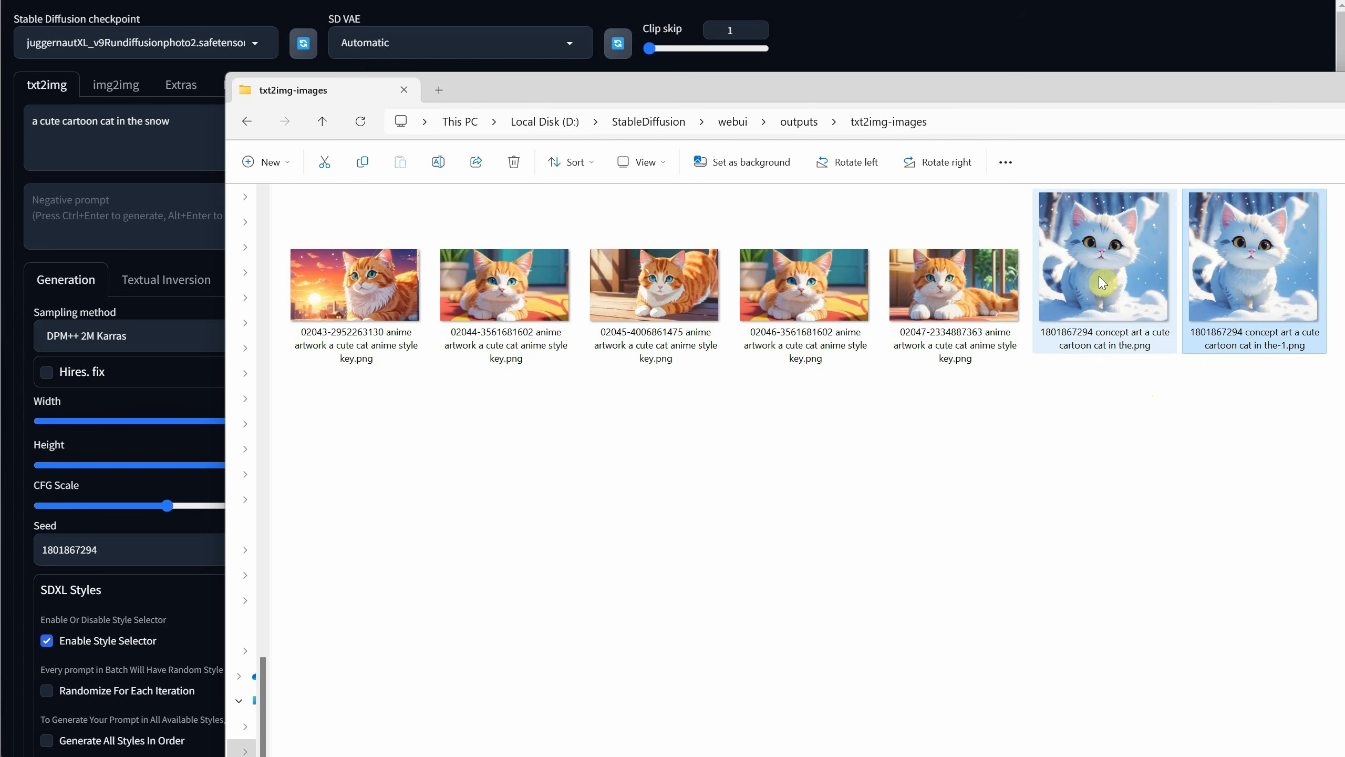
{"action": "left_click", "coordinate": [1218, 289]}
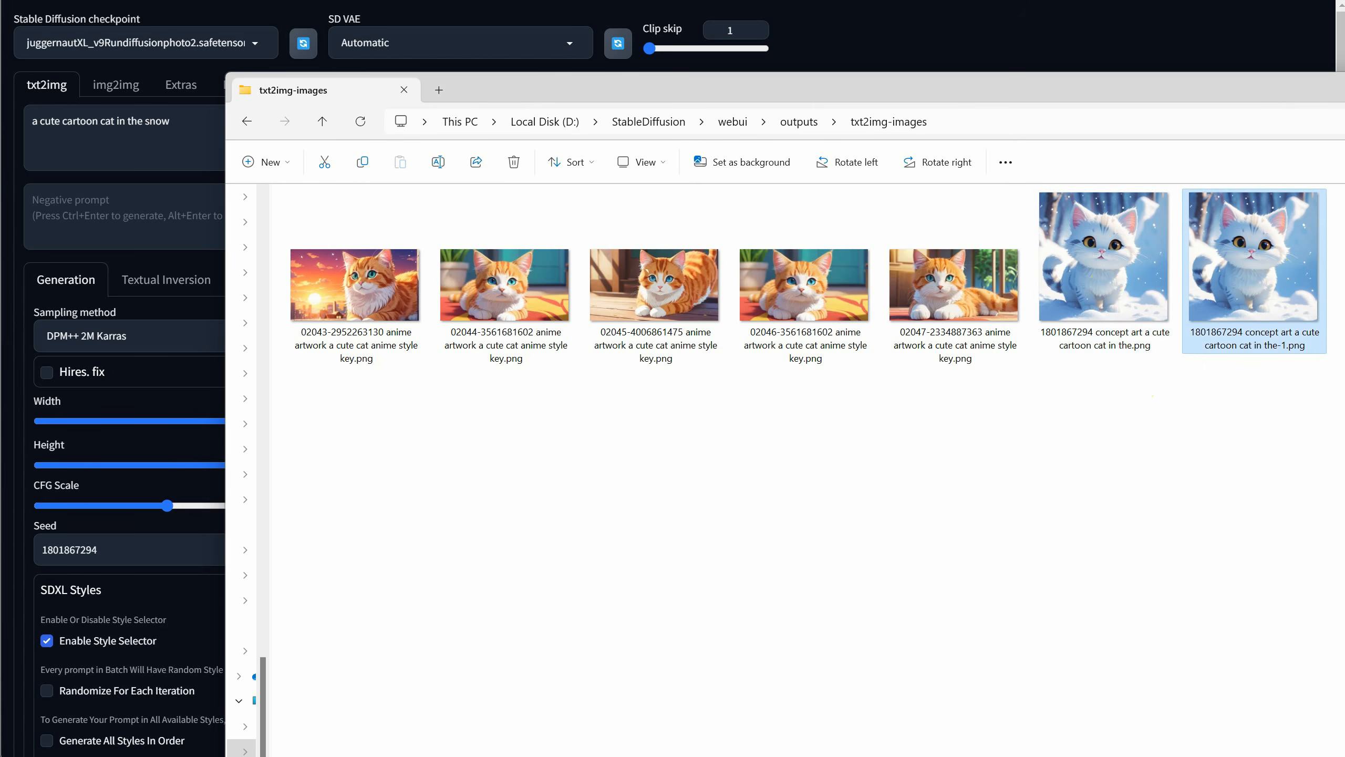
{"action": "left_click", "coordinate": [1040, 40]}
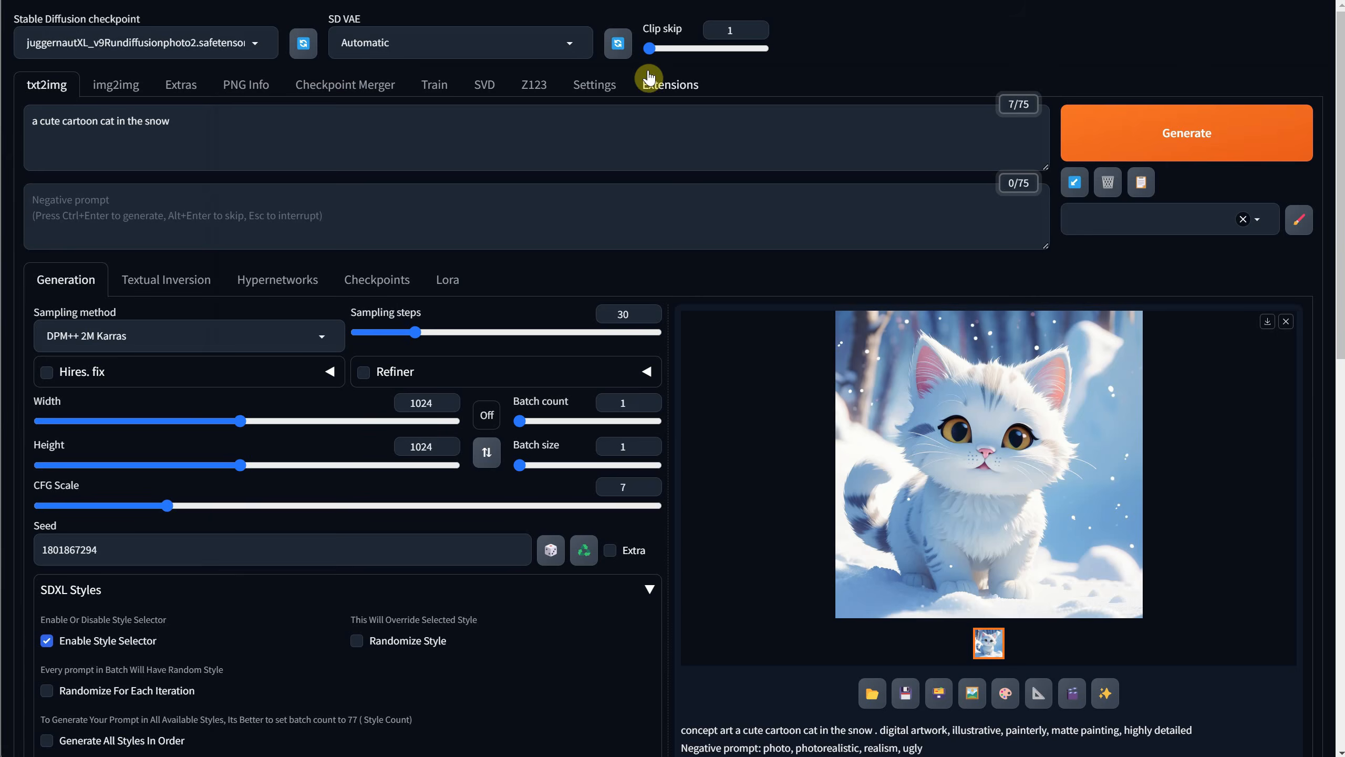
Review the settings for saving to a directory and open the Settings in UI page.
{"action": "left_click", "coordinate": [598, 95]}
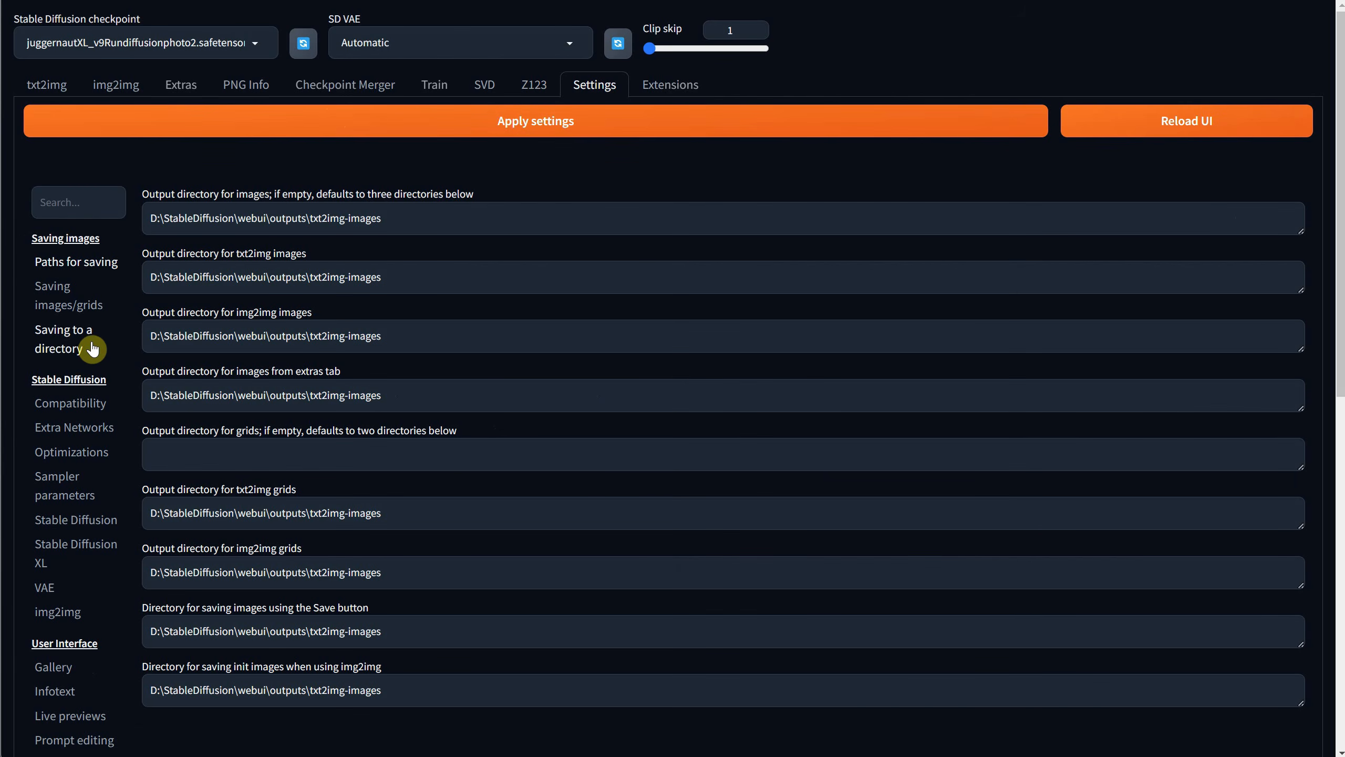
{"action": "left_click", "coordinate": [64, 347]}
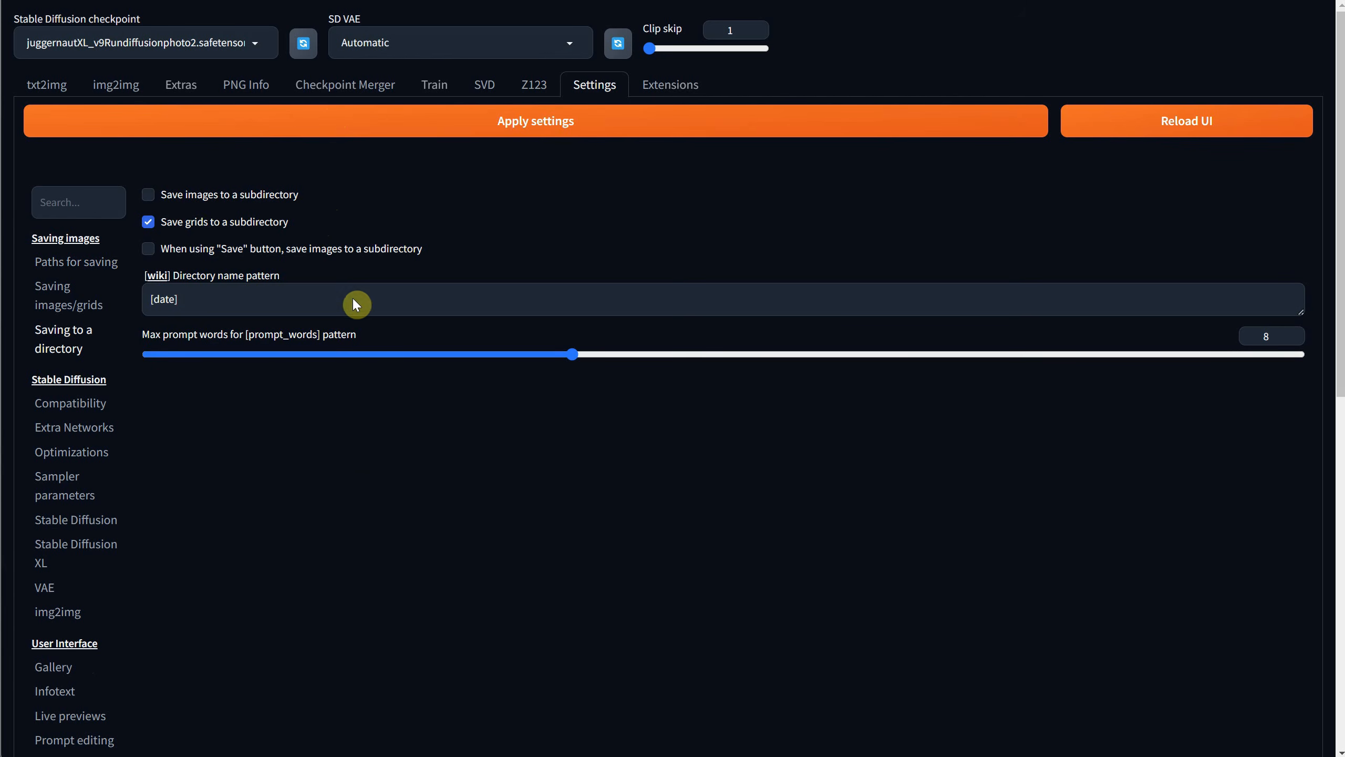
{"action": "scroll", "coordinate": [102, 407], "scroll_direction": "down", "scroll_amount": 1}
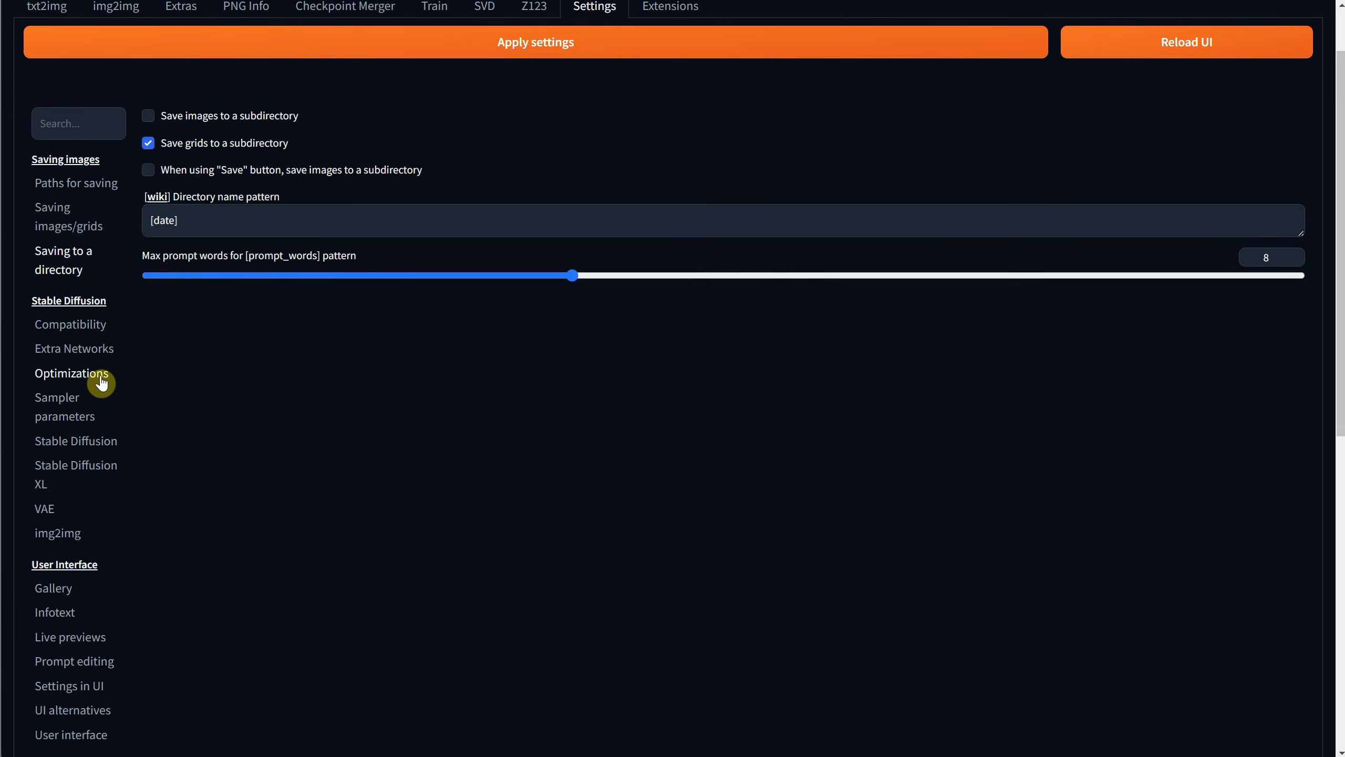
{"action": "scroll", "coordinate": [99, 382], "scroll_direction": "down", "scroll_amount": 1}
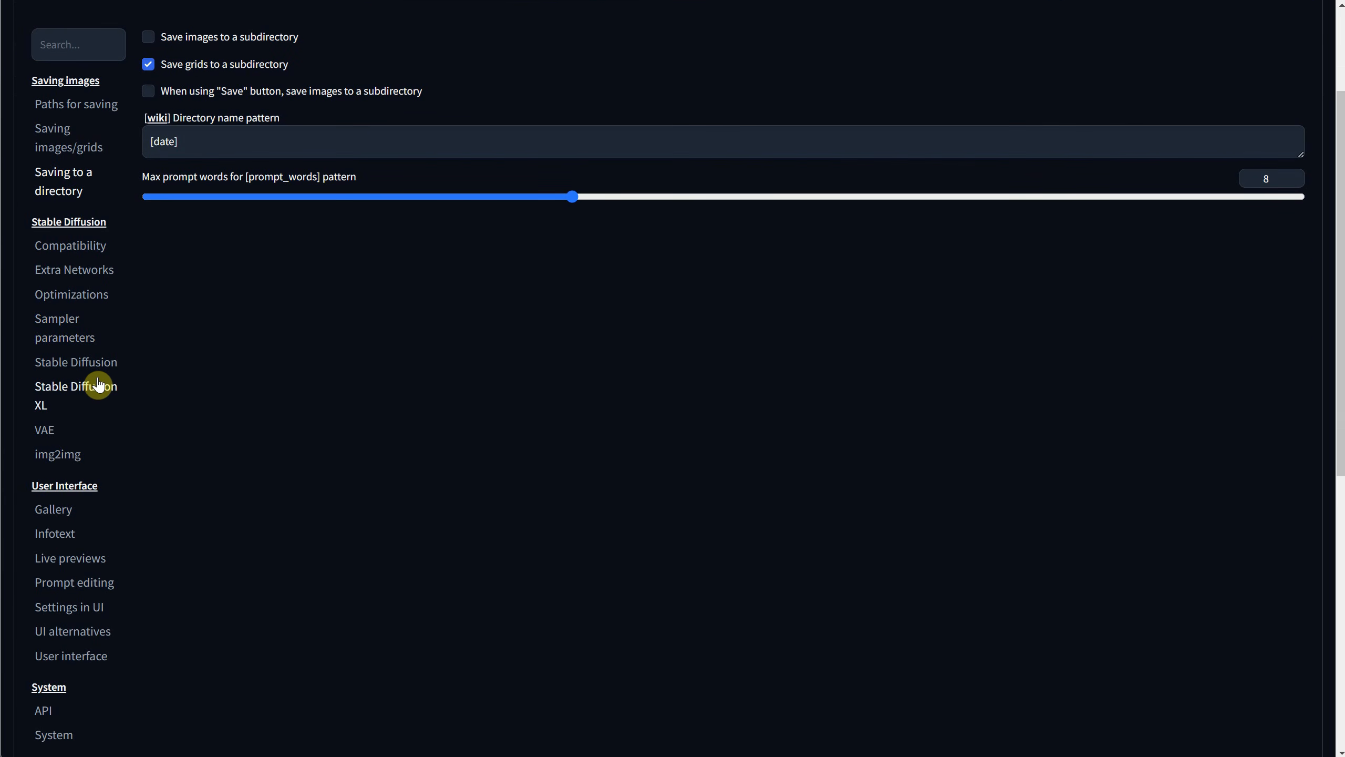
{"action": "scroll", "coordinate": [97, 384], "scroll_direction": "down", "scroll_amount": 2}
{"action": "left_click", "coordinate": [64, 454]}
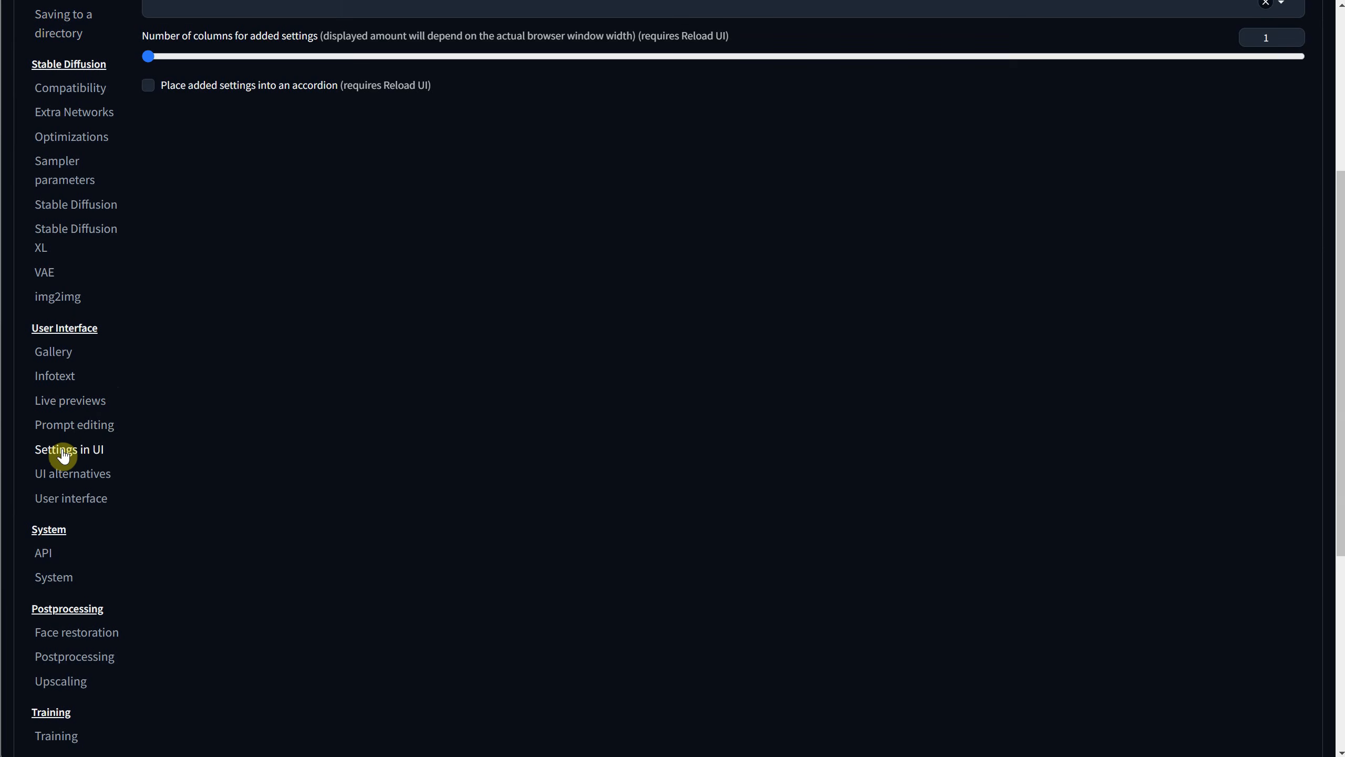
{"action": "scroll", "coordinate": [139, 451], "scroll_direction": "up", "scroll_amount": 4}
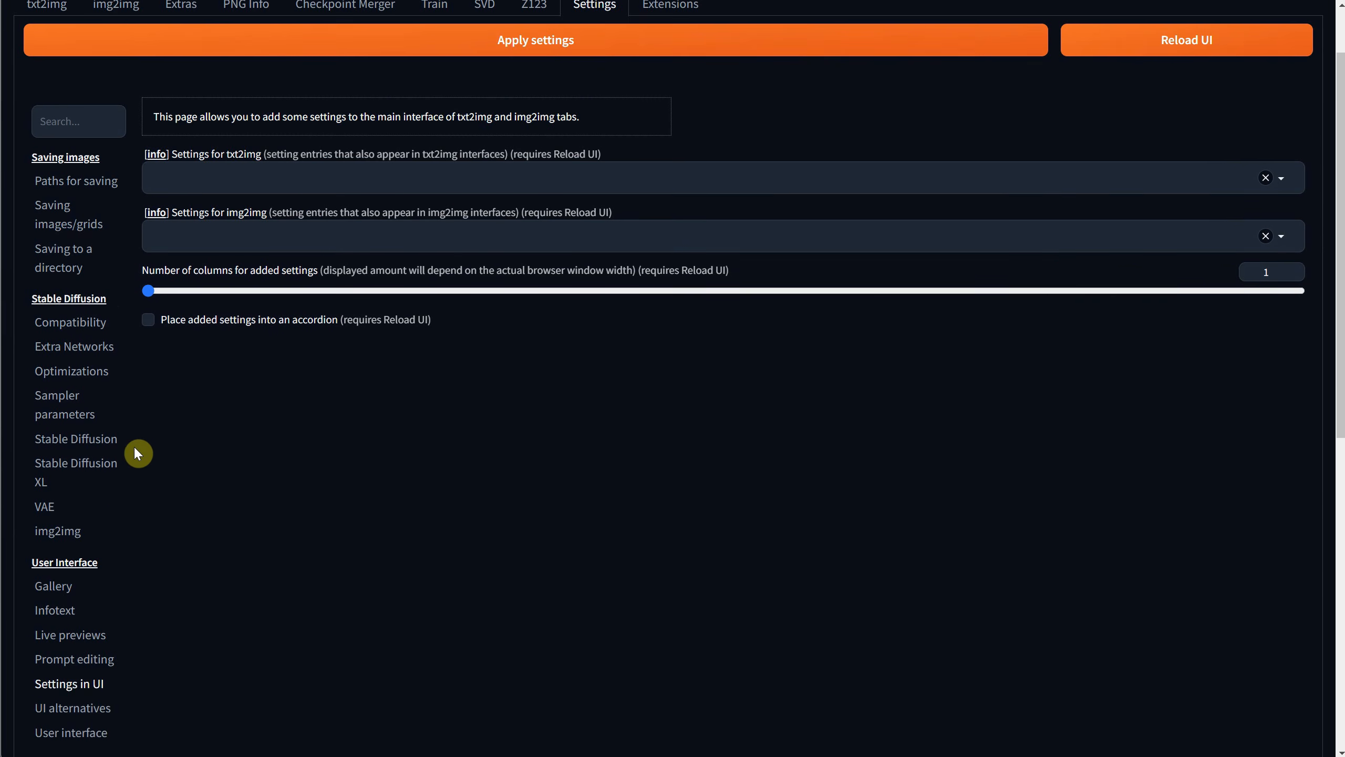
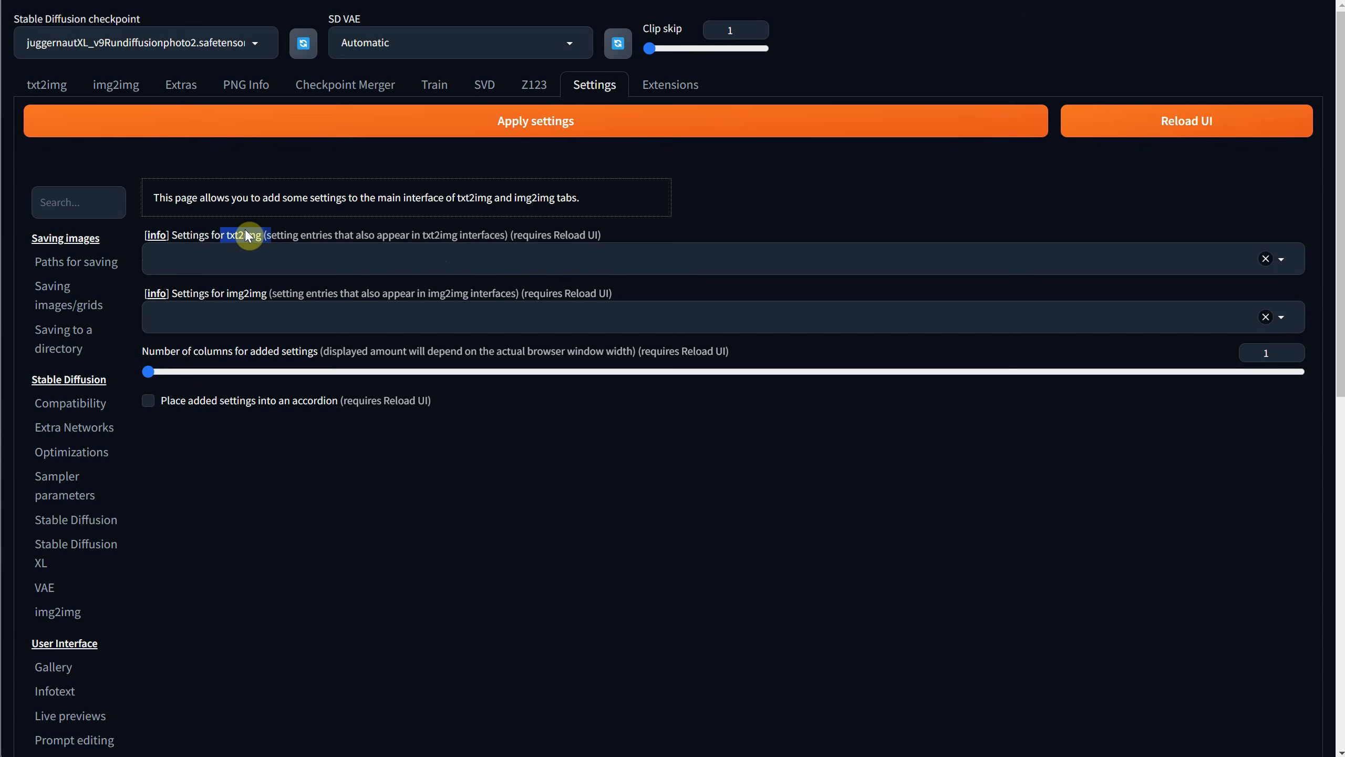
Look at the txt2img and img2img interfaces that extra settings can be added to, and return to the Settings in UI page.
{"action": "left_click_drag", "start_coordinate": [220, 294], "coordinate": [268, 293]}
{"action": "left_click", "coordinate": [49, 83]}
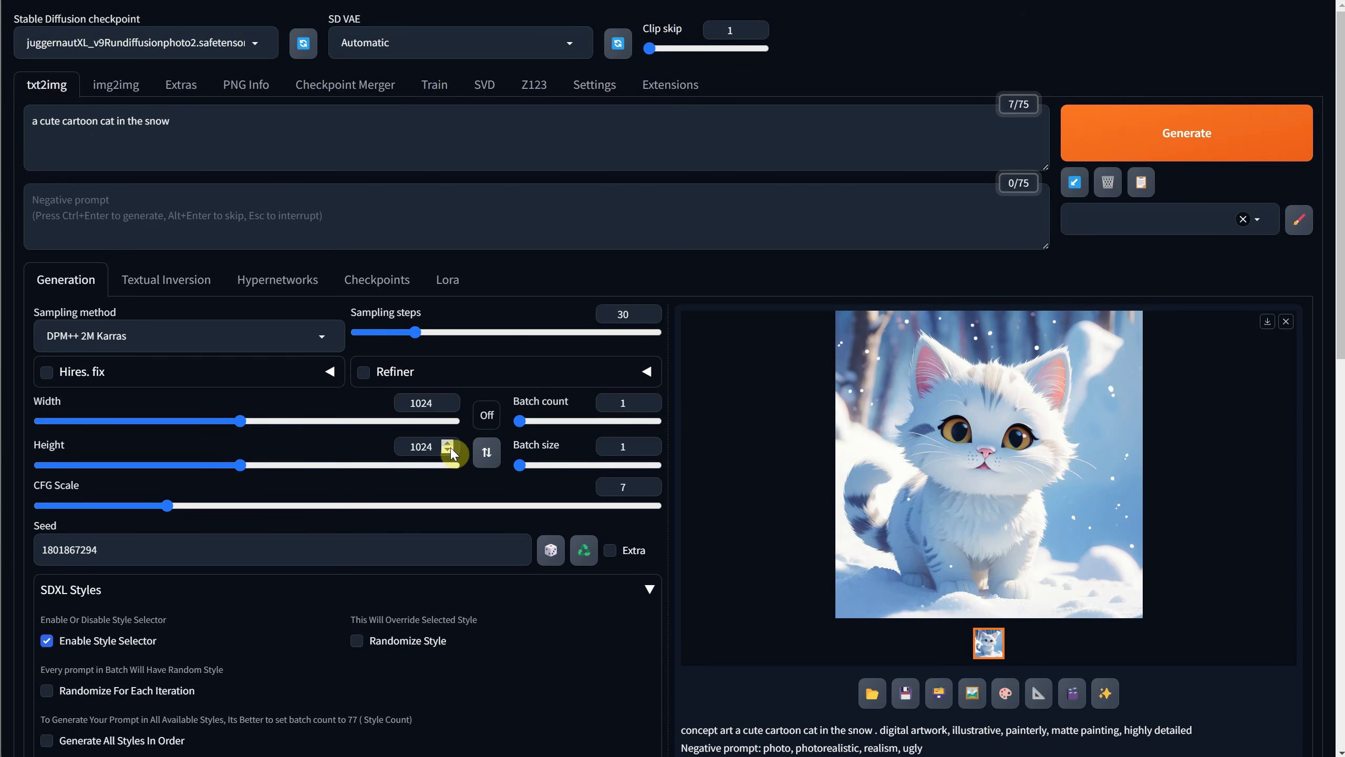
{"action": "left_click", "coordinate": [119, 86]}
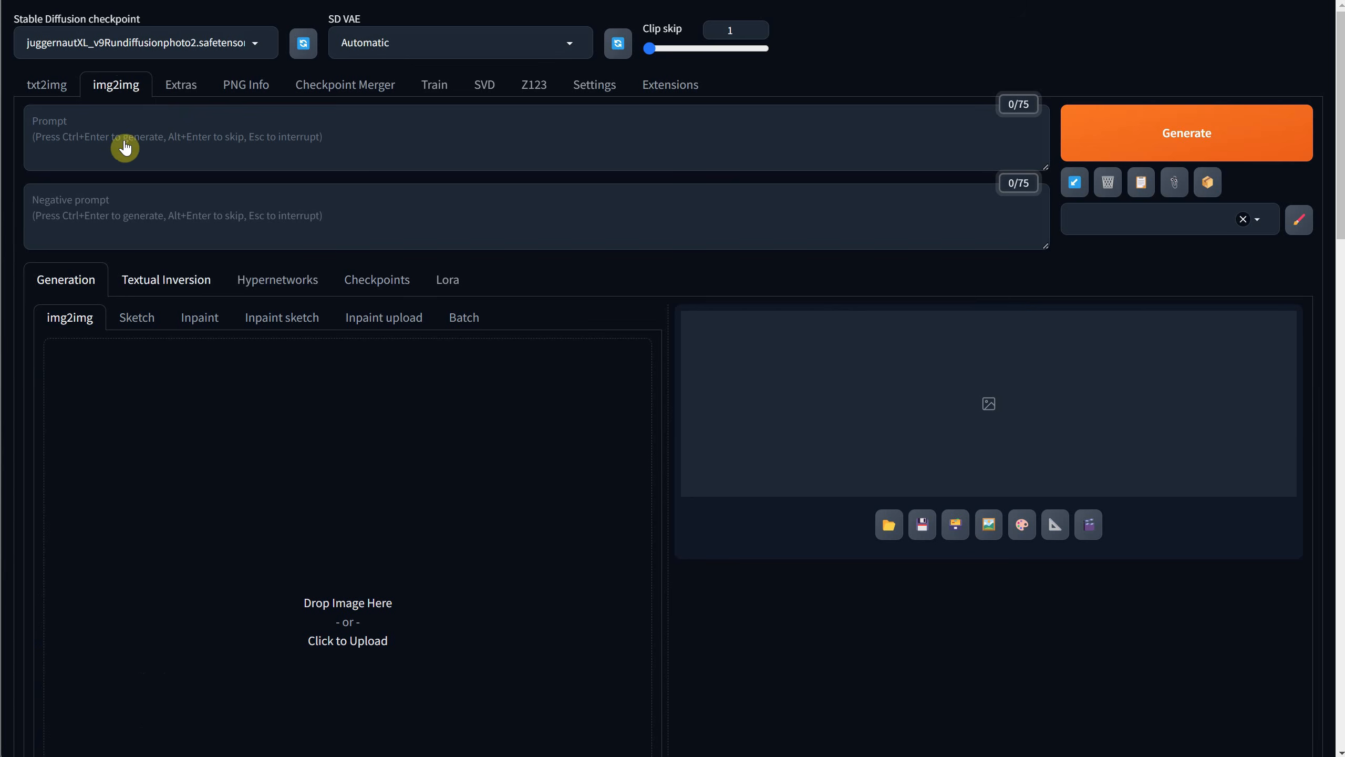
{"action": "left_click", "coordinate": [62, 98]}
{"action": "left_click", "coordinate": [606, 92]}
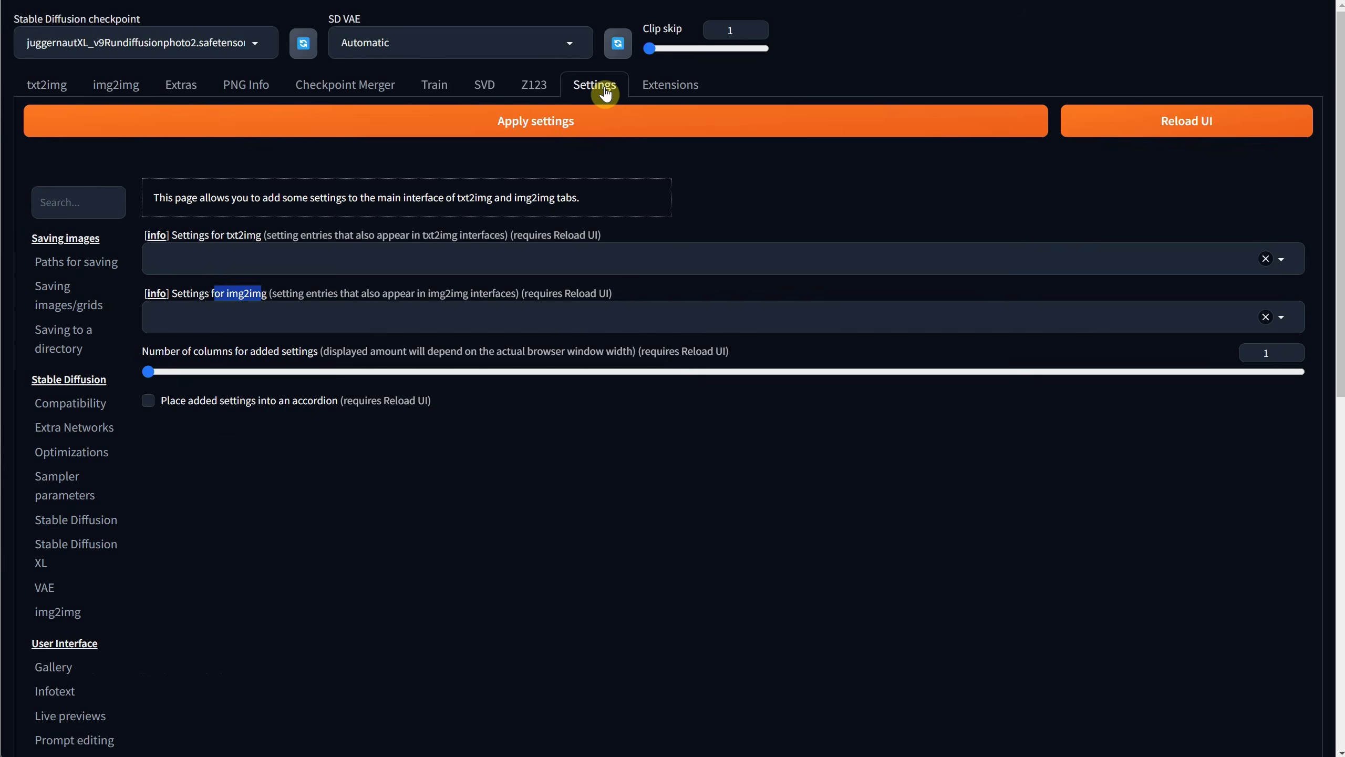
Add the tiling entry to the settings for txt2img, apply the settings and reload the UI.
{"action": "left_click", "coordinate": [231, 254]}
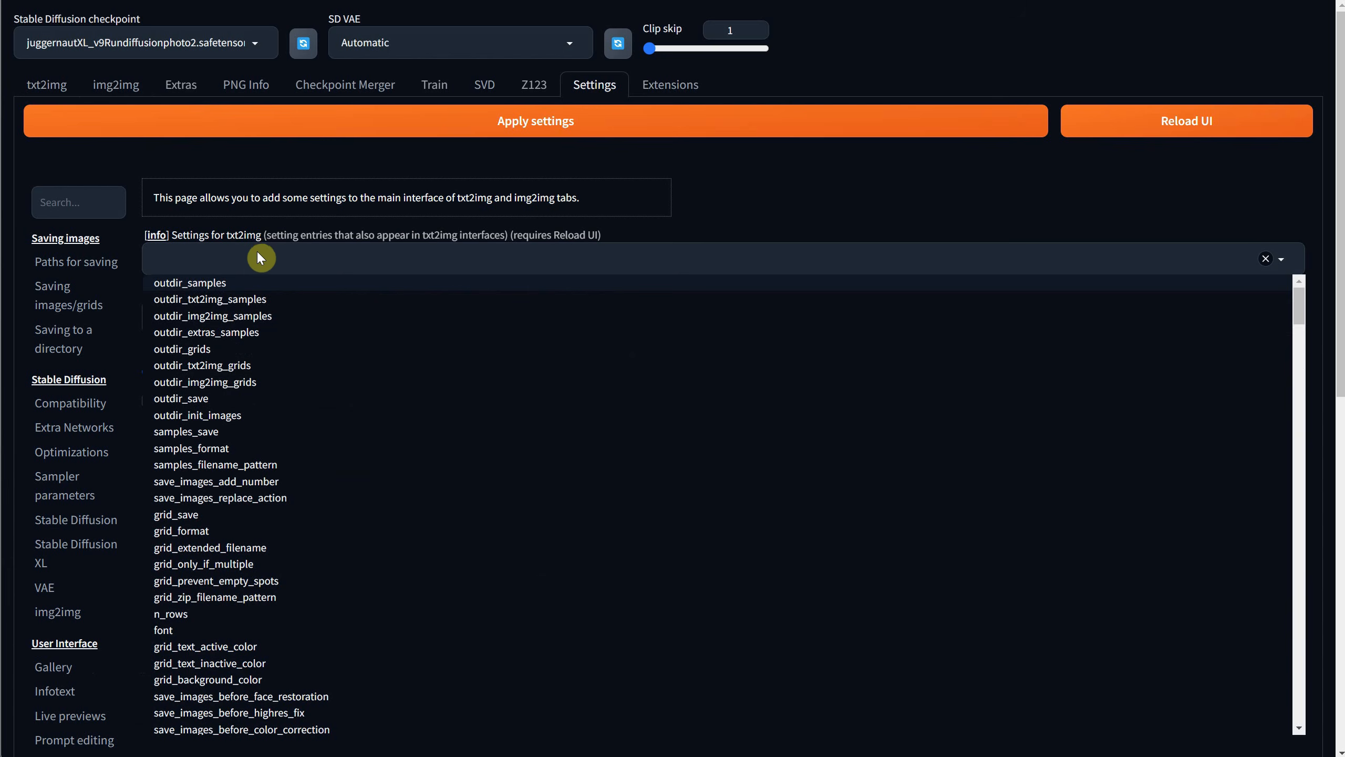
{"action": "type", "text": "tilin"}
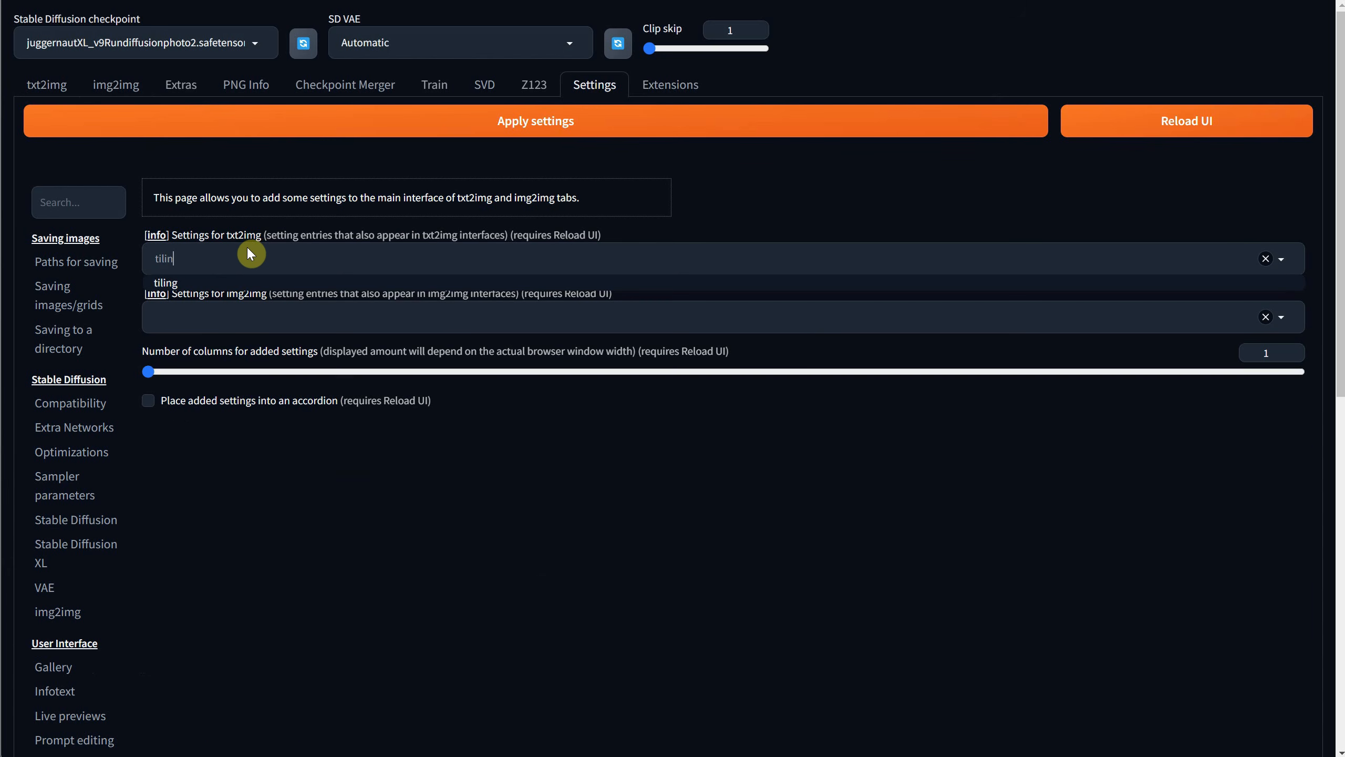
{"action": "left_click", "coordinate": [176, 286]}
{"action": "left_click", "coordinate": [575, 126]}
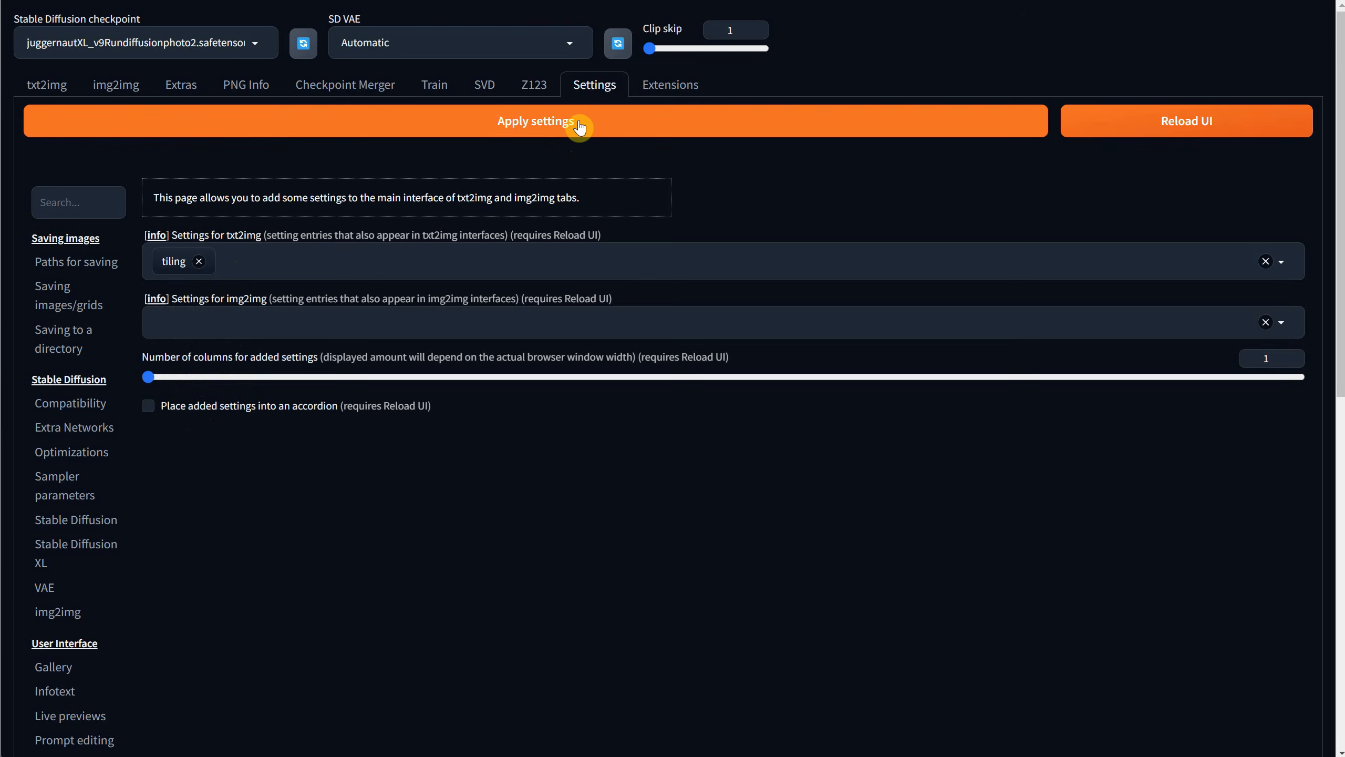
{"action": "left_click", "coordinate": [1159, 133]}
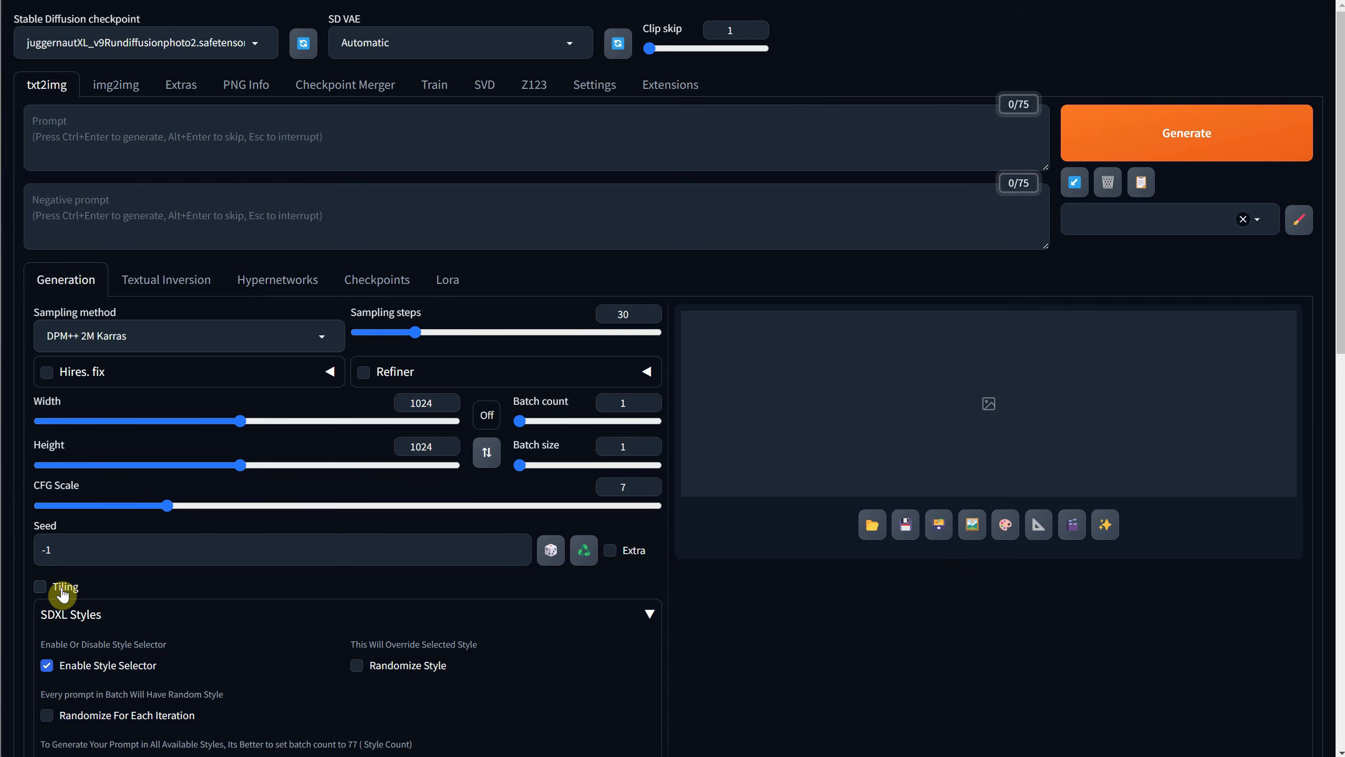
Enter the prompt "red roses, seamless pattern" and generate the image in the Impressionist style with Tiling off.
{"action": "left_click", "coordinate": [196, 133]}
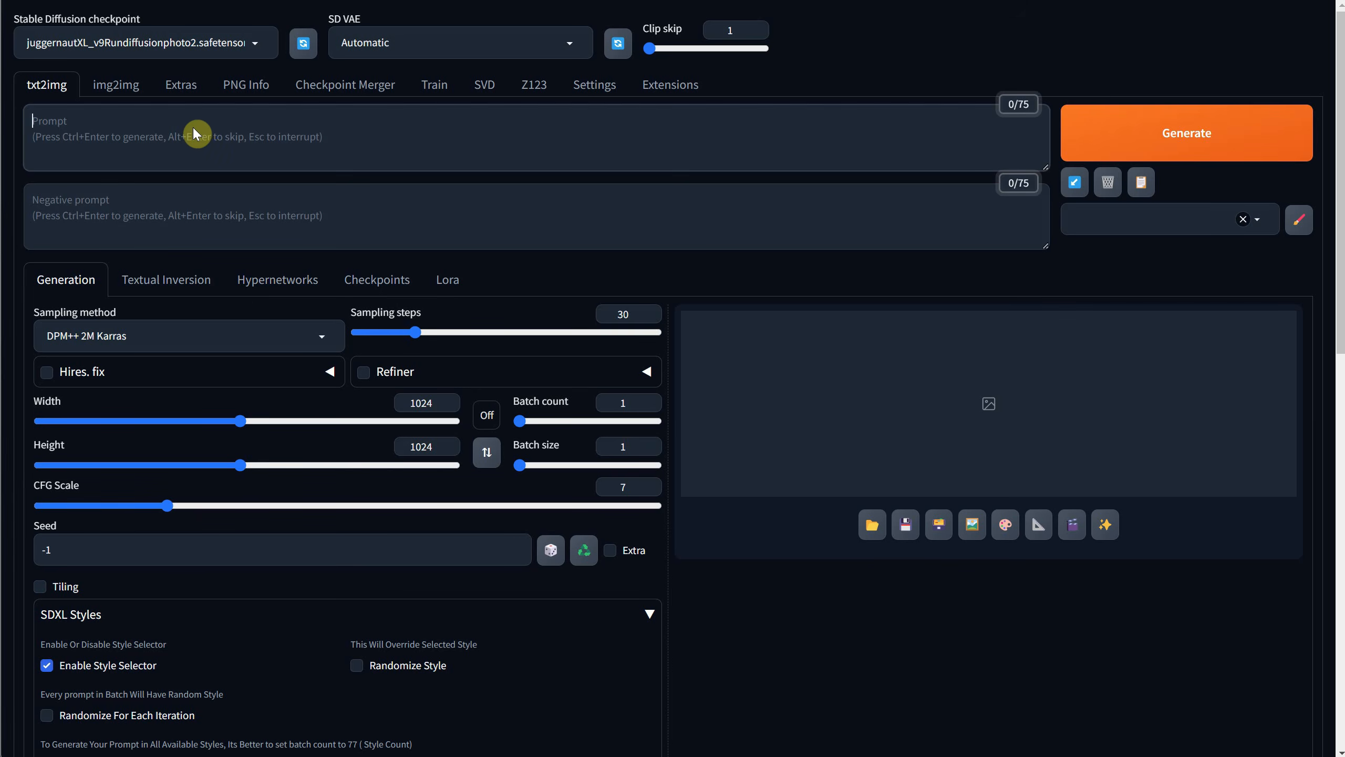
{"action": "type", "text": "red roses, seamless pattern"}
{"action": "scroll", "coordinate": [311, 231], "scroll_direction": "down", "scroll_amount": 8}
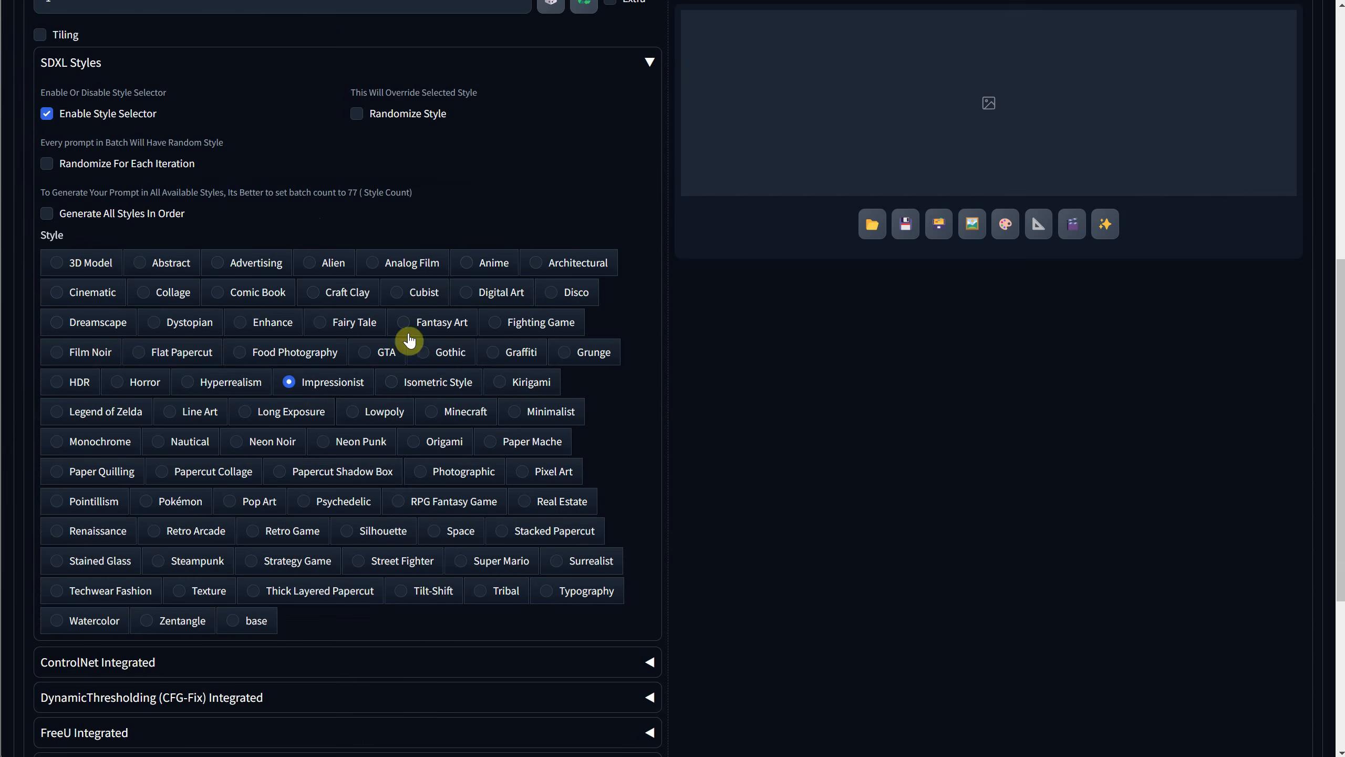
{"action": "scroll", "coordinate": [405, 340], "scroll_direction": "up", "scroll_amount": 10}
{"action": "left_click", "coordinate": [1187, 133]}
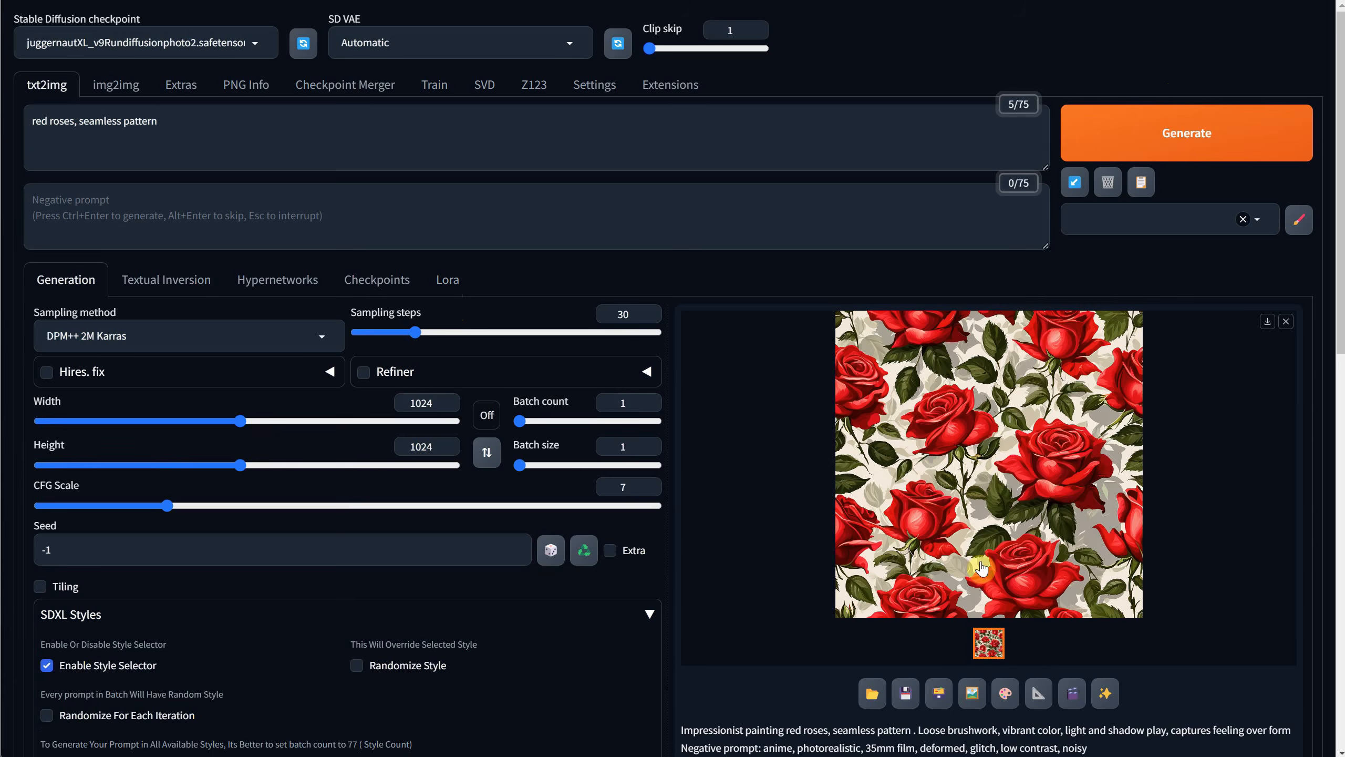
Preview the tiling of the generated roses image at full size and close the preview.
{"action": "left_click", "coordinate": [981, 568]}
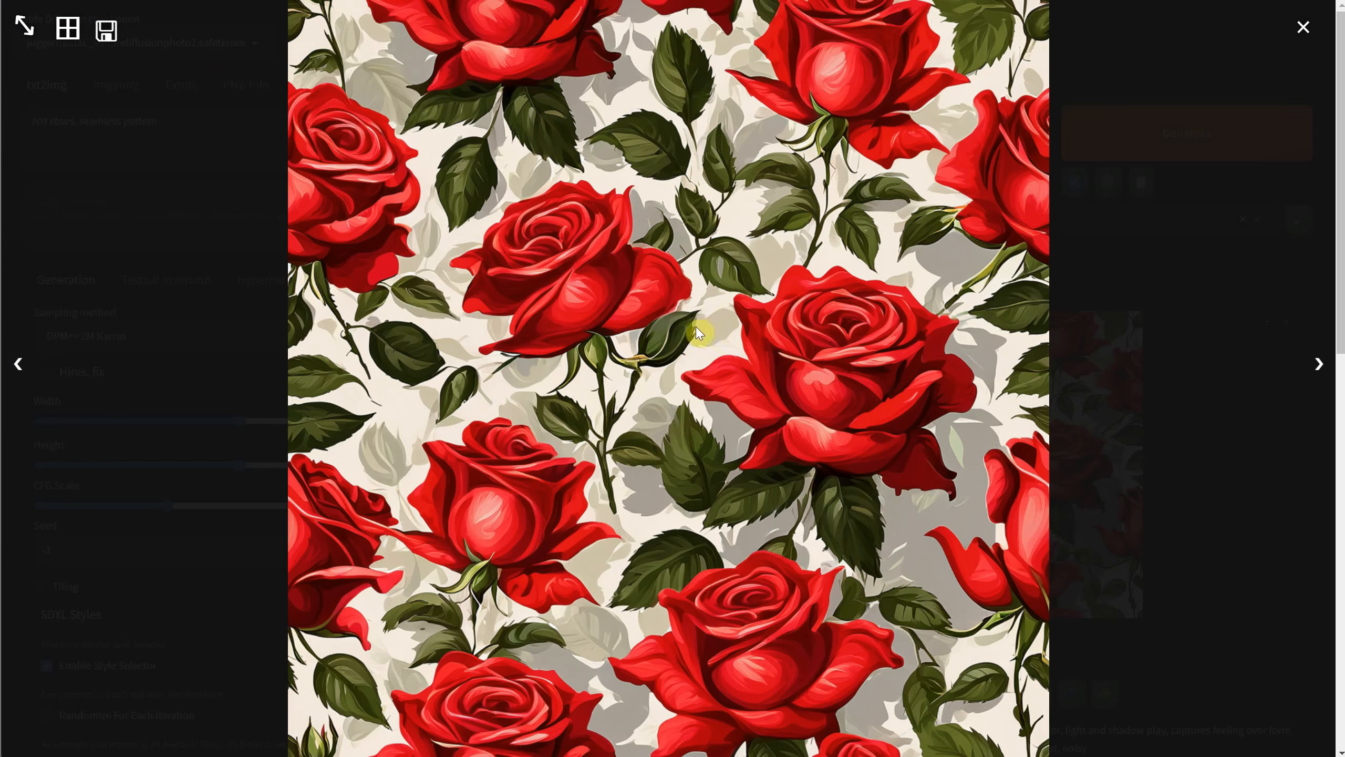
{"action": "left_click", "coordinate": [69, 30]}
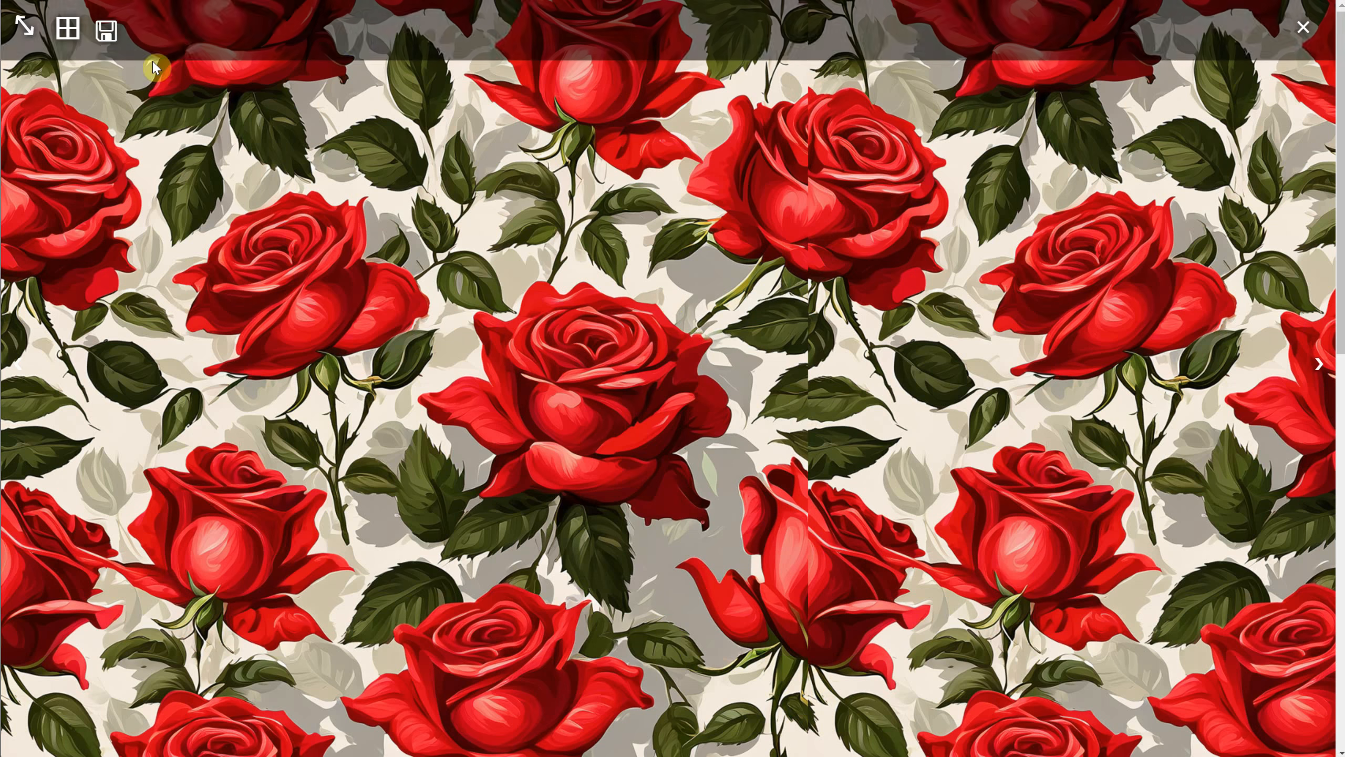
{"action": "left_click", "coordinate": [1333, 20]}
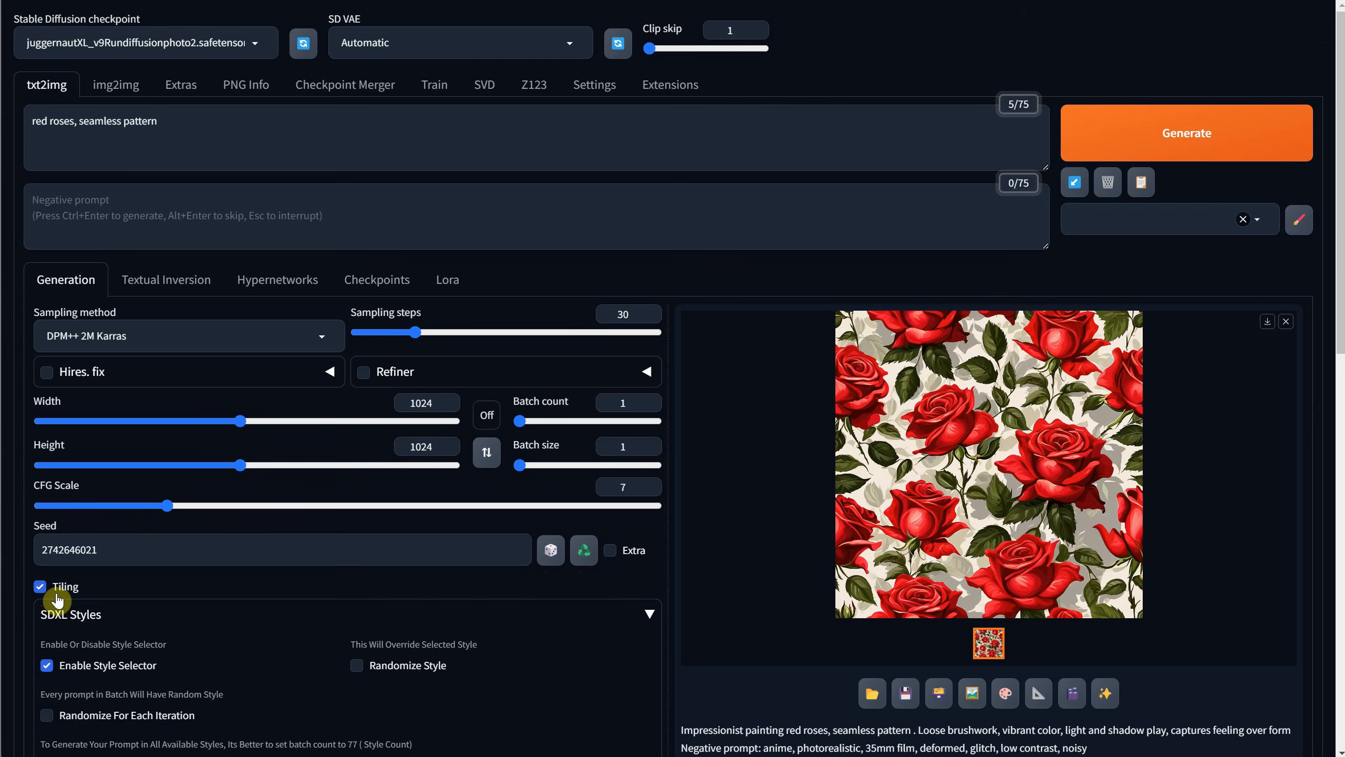
Regenerate the roses with Tiling enabled and the last image's seed reused, and preview the tiling of the result.
{"action": "left_click", "coordinate": [1139, 138]}
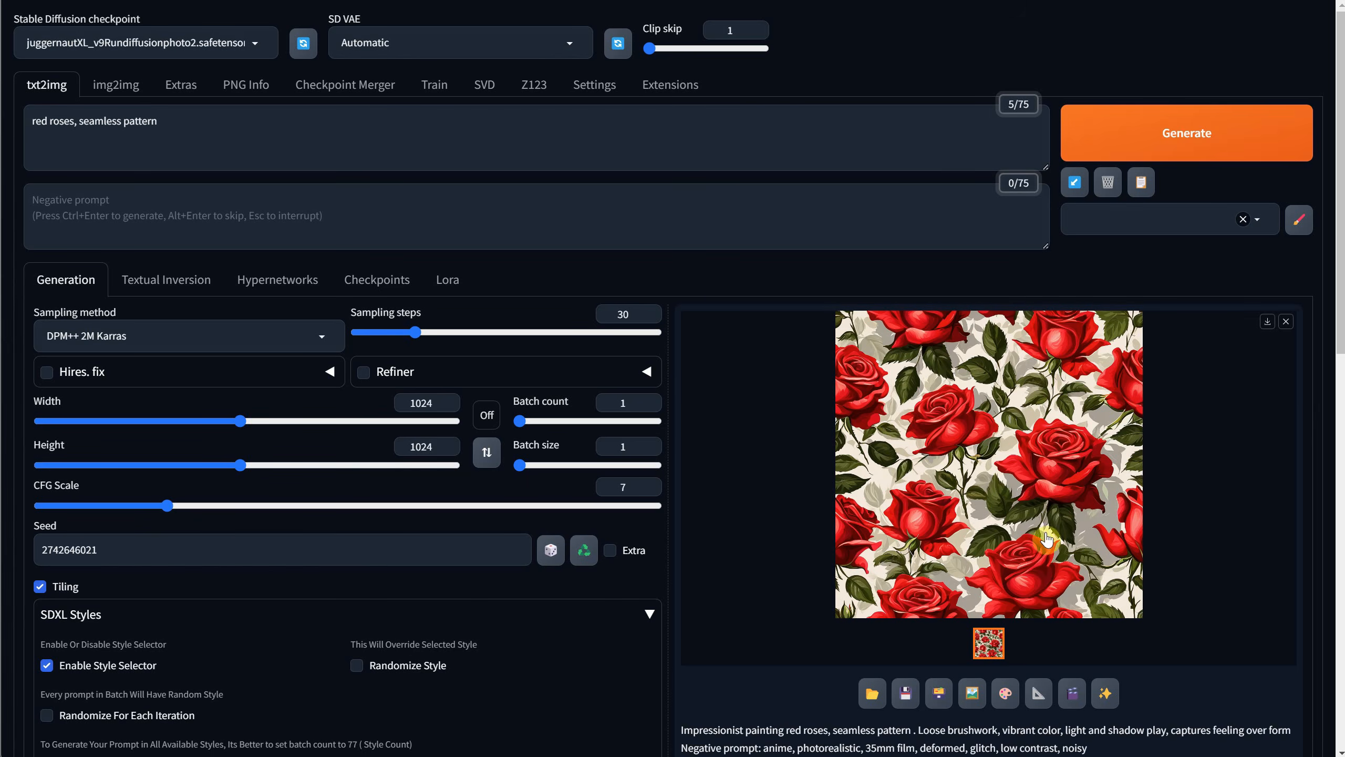
{"action": "left_click", "coordinate": [953, 481]}
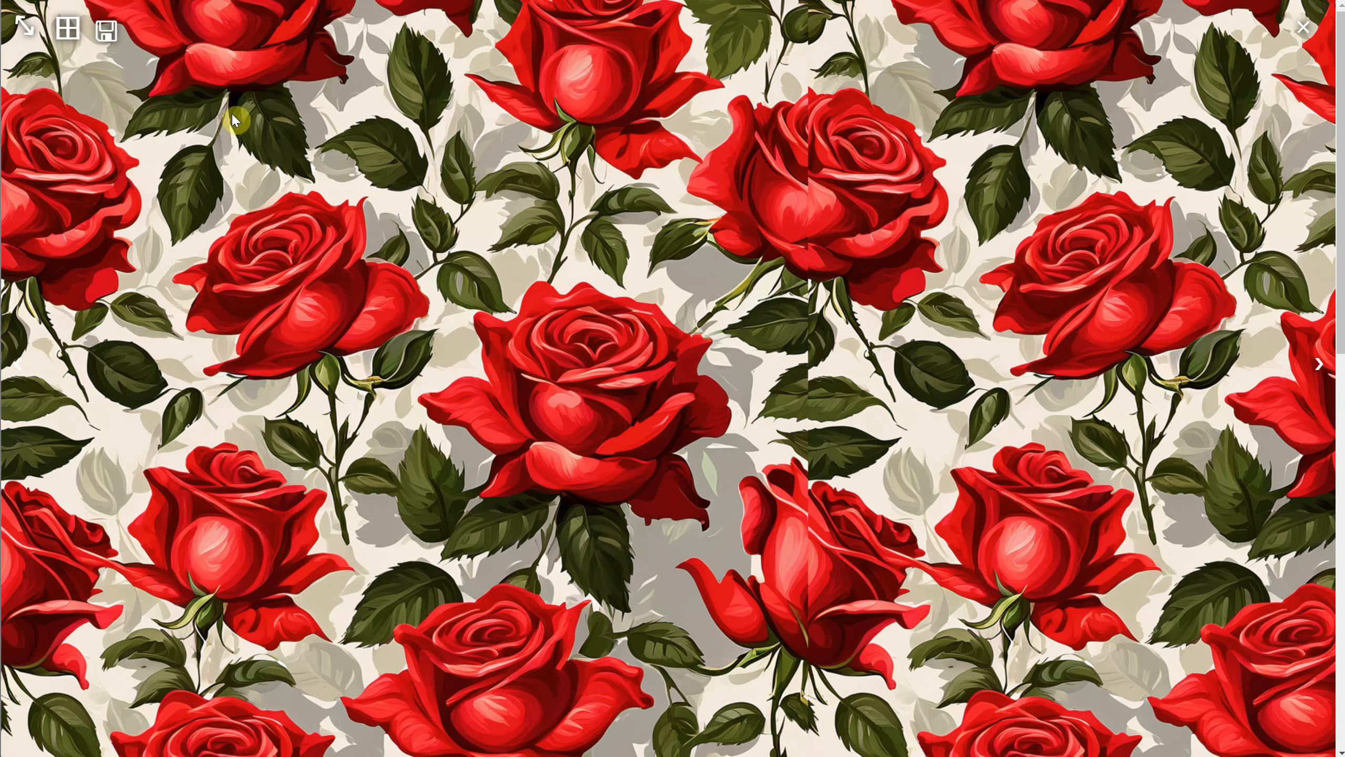
{"action": "left_click", "coordinate": [68, 39]}
{"action": "left_click", "coordinate": [68, 38]}
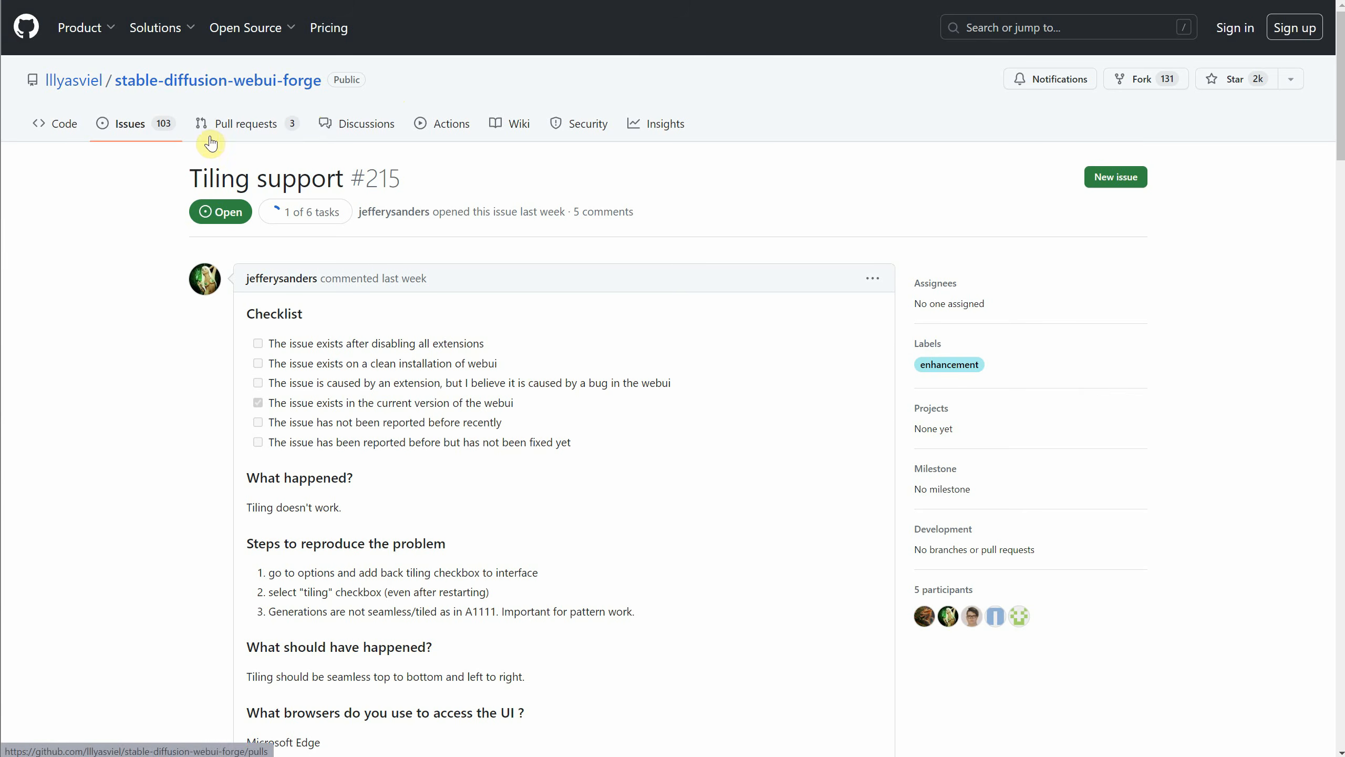
Switch to GitHub and read the stable-diffusion-webui-forge issue "Tiling support" and its comments.
{"action": "left_click_drag", "start_coordinate": [245, 508], "coordinate": [376, 495]}
{"action": "scroll", "coordinate": [631, 398], "scroll_direction": "down", "scroll_amount": 1}
{"action": "scroll", "coordinate": [631, 398], "scroll_direction": "down", "scroll_amount": 15}
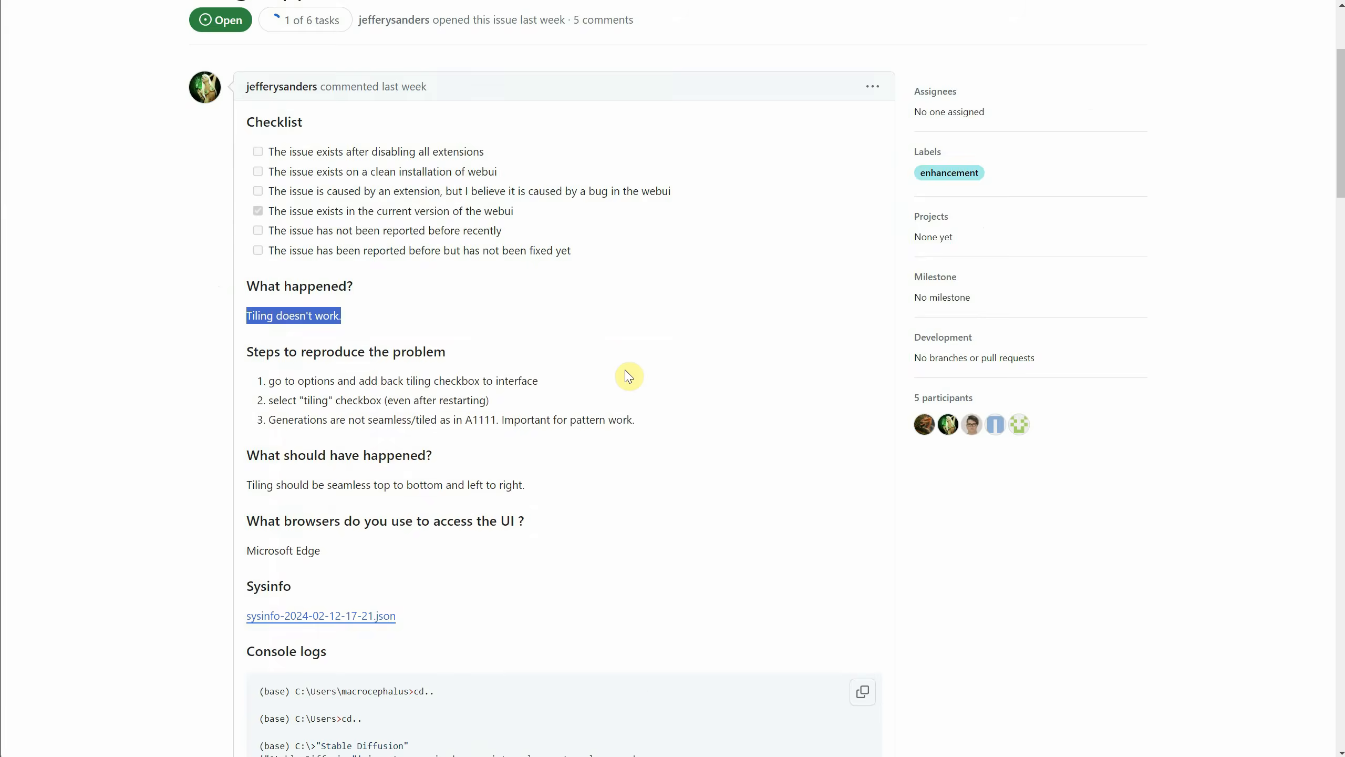
{"action": "scroll", "coordinate": [625, 348], "scroll_direction": "down", "scroll_amount": 5}
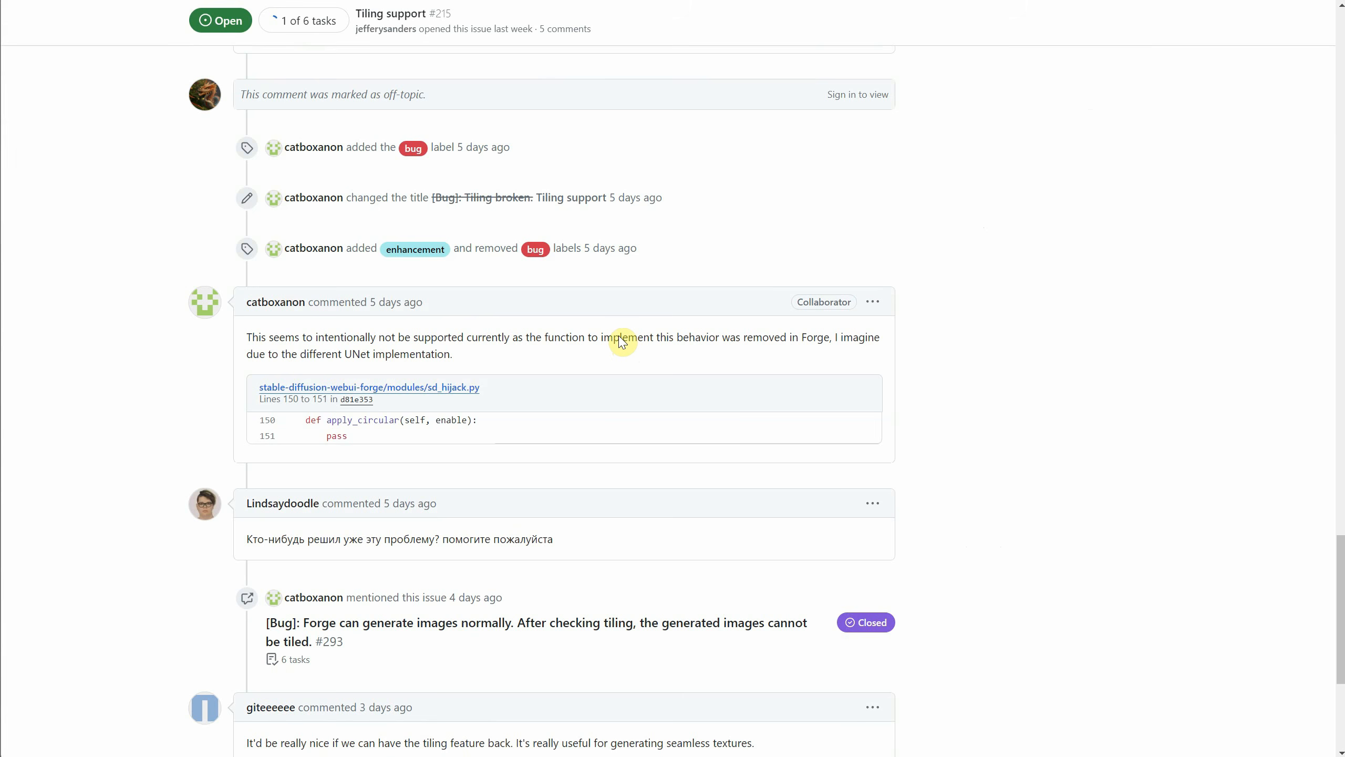
{"action": "scroll", "coordinate": [622, 342], "scroll_direction": "up", "scroll_amount": 1}
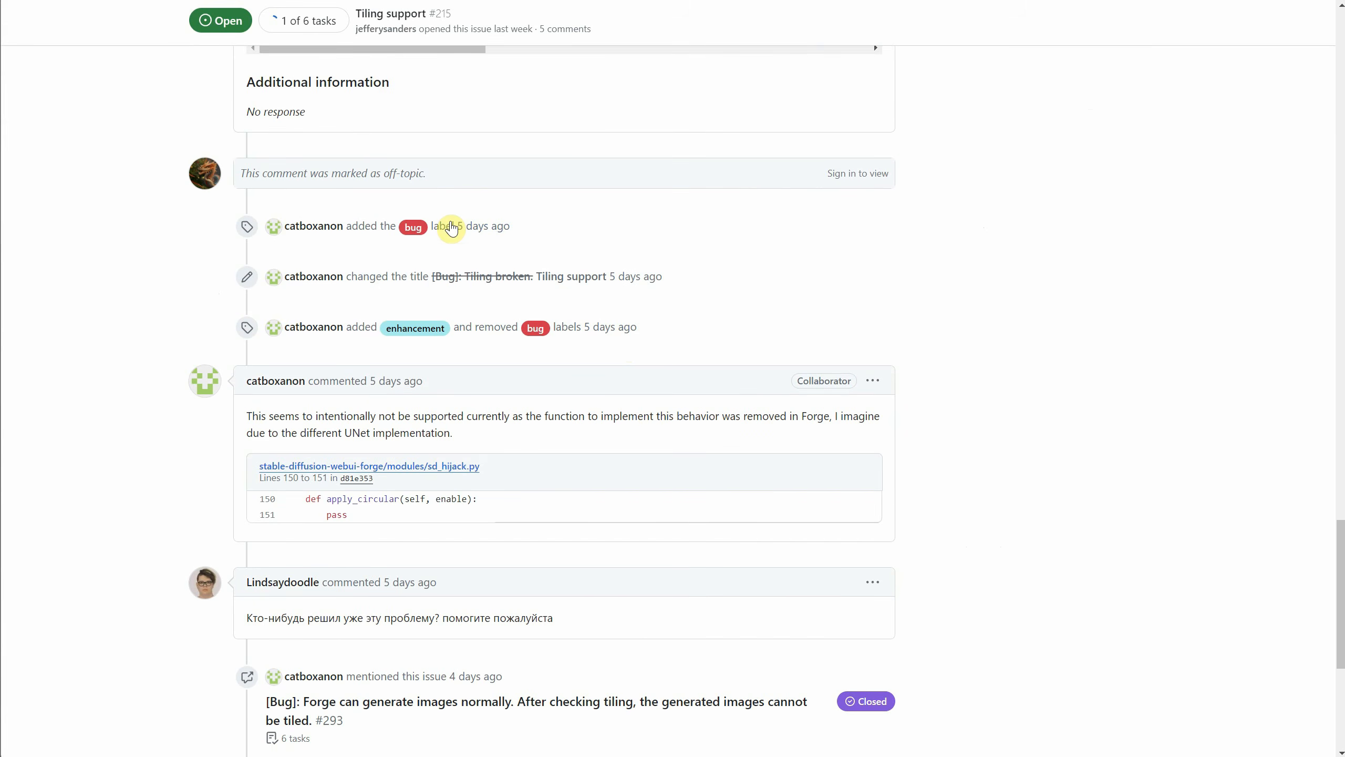
{"action": "scroll", "coordinate": [565, 424], "scroll_direction": "down", "scroll_amount": 5}
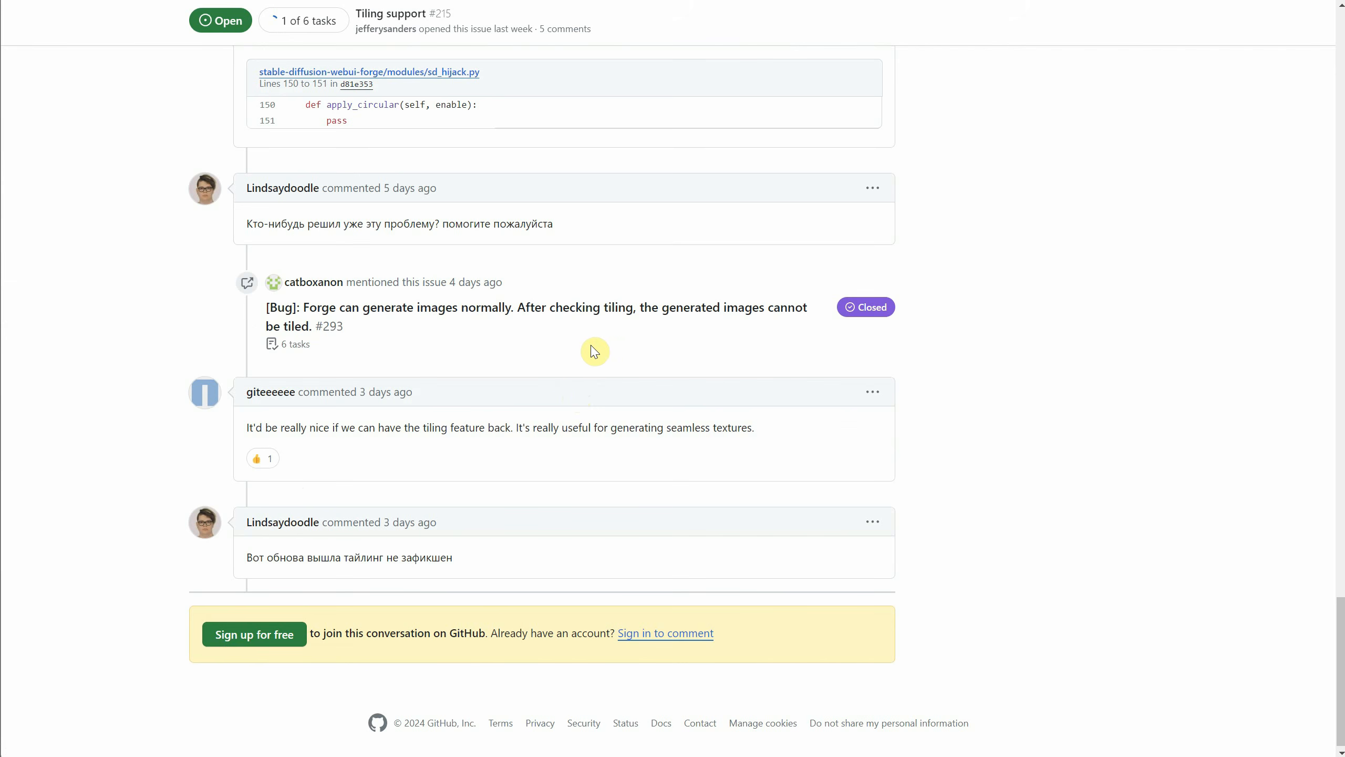
{"action": "scroll", "coordinate": [657, 339], "scroll_direction": "up", "scroll_amount": 5}
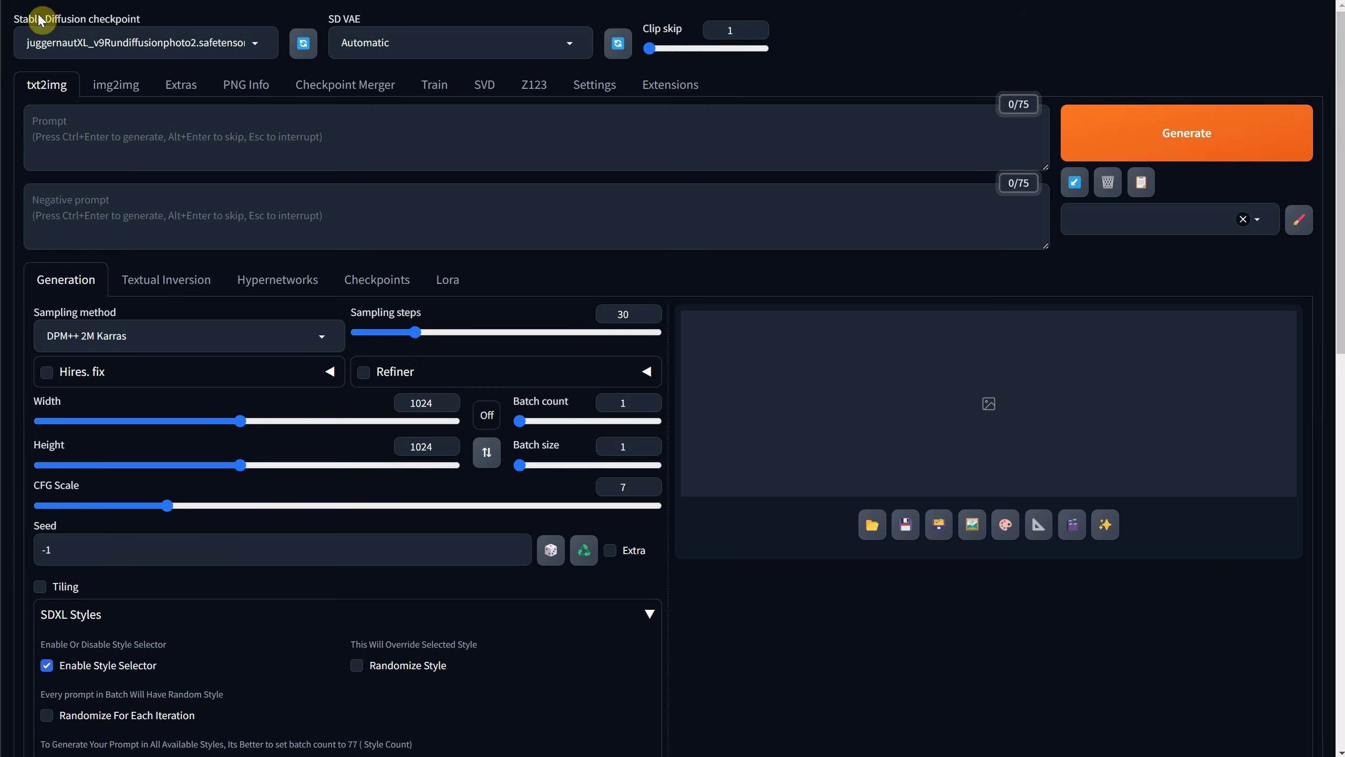
Review the Quicksettings list options on the User interface settings page and look through the table explaining the setting names.
{"action": "left_click", "coordinate": [579, 84]}
{"action": "scroll", "coordinate": [84, 347], "scroll_direction": "down", "scroll_amount": 3}
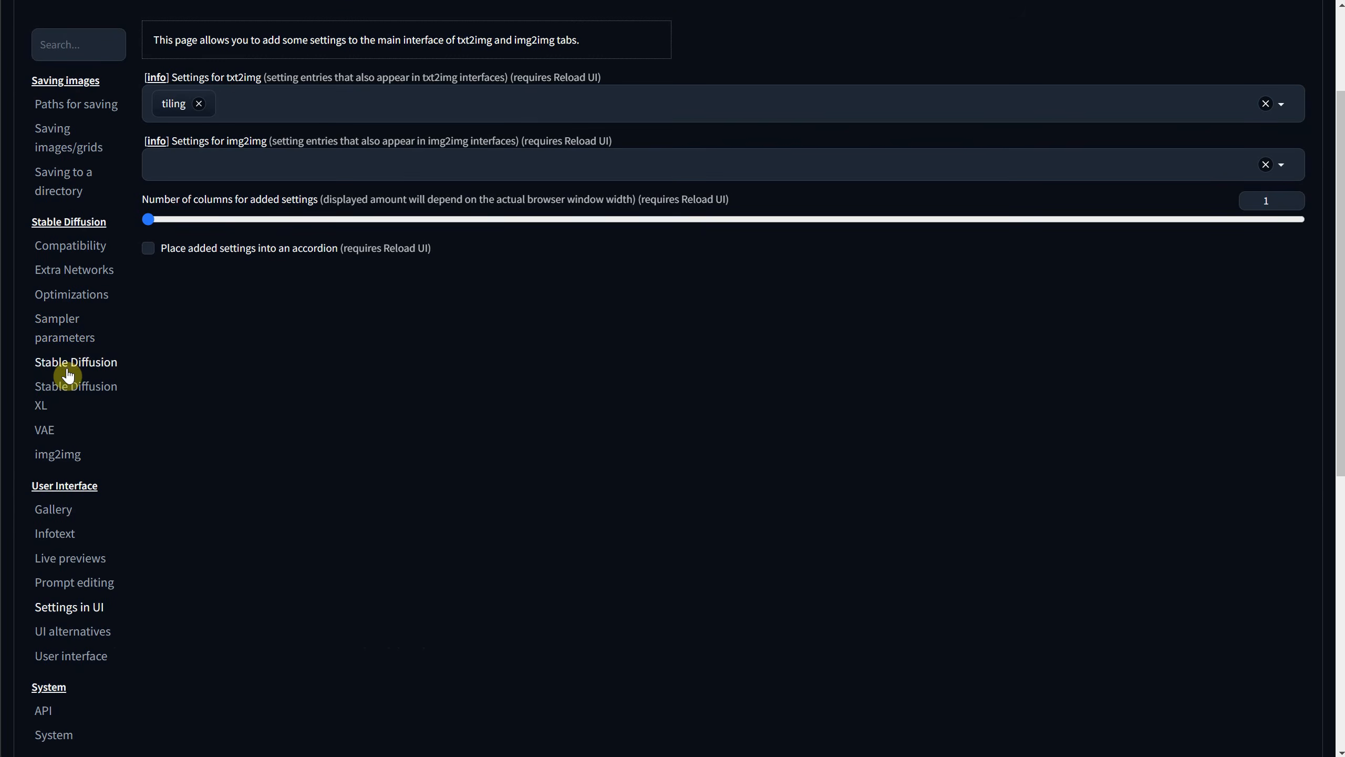
{"action": "left_click", "coordinate": [66, 655]}
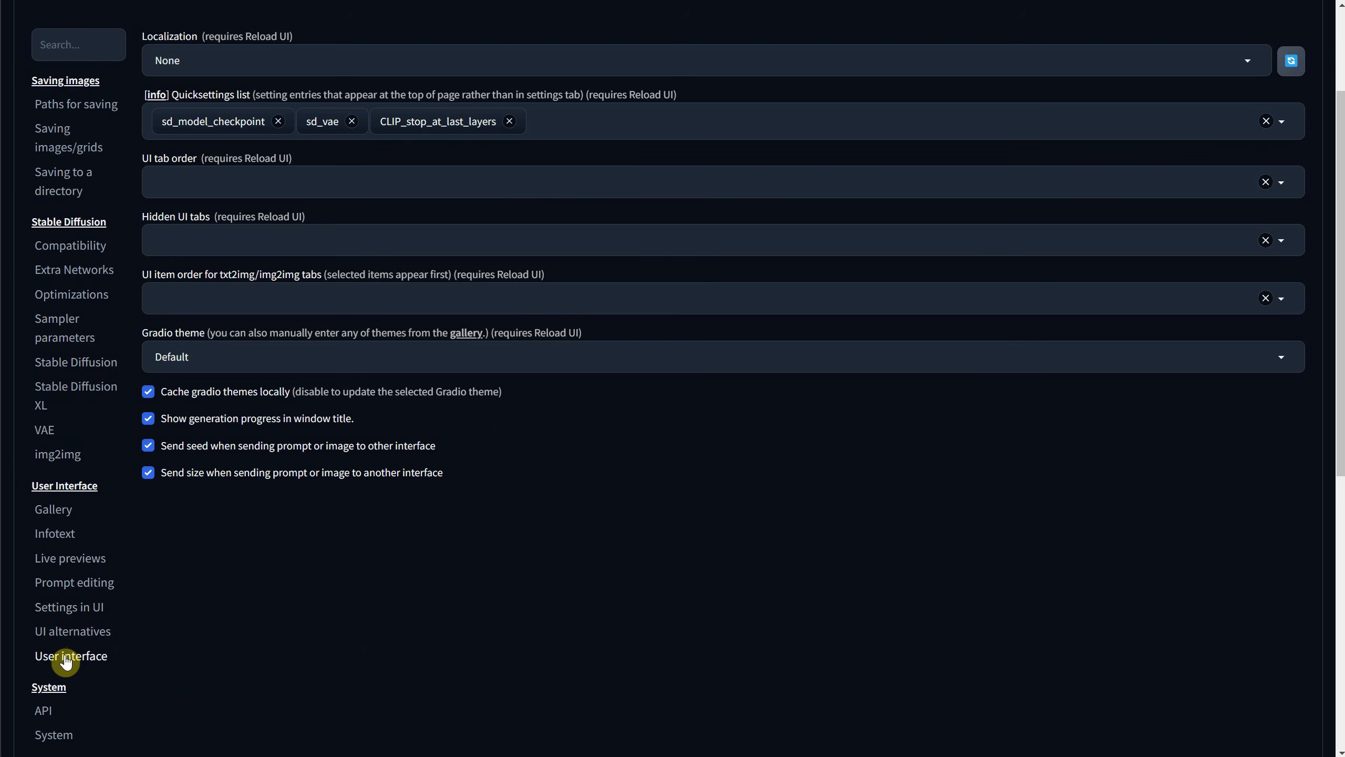
{"action": "scroll", "coordinate": [427, 277], "scroll_direction": "up", "scroll_amount": 3}
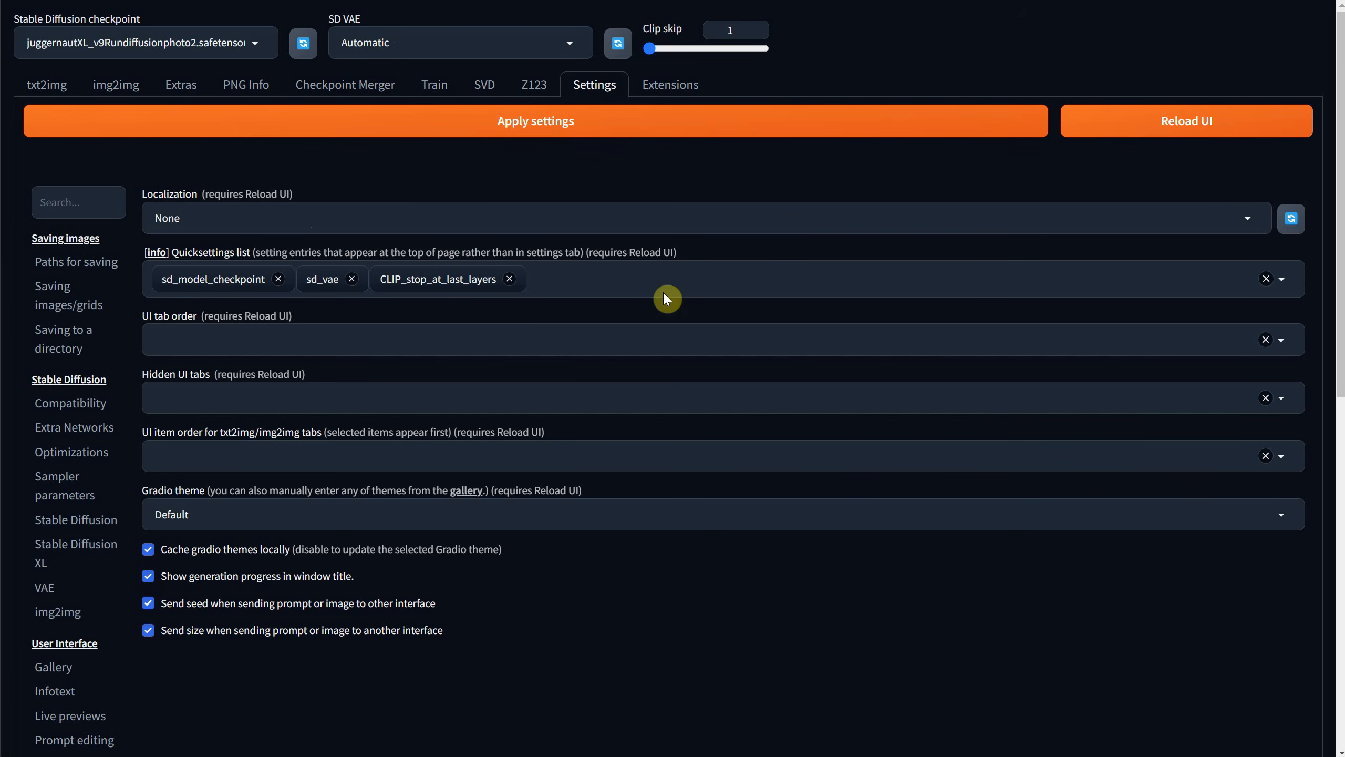
{"action": "left_click", "coordinate": [598, 274]}
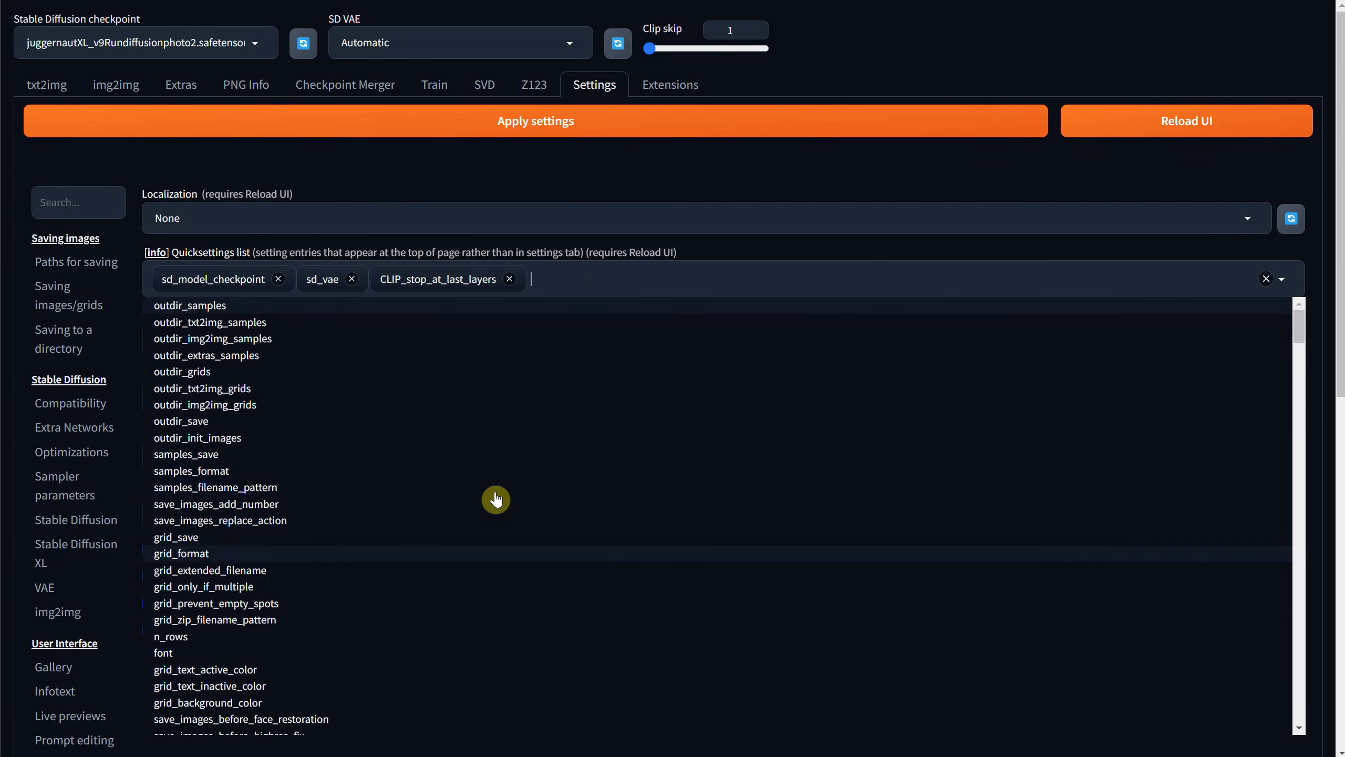
{"action": "left_click", "coordinate": [154, 254]}
{"action": "scroll", "coordinate": [609, 185], "scroll_direction": "down", "scroll_amount": 15}
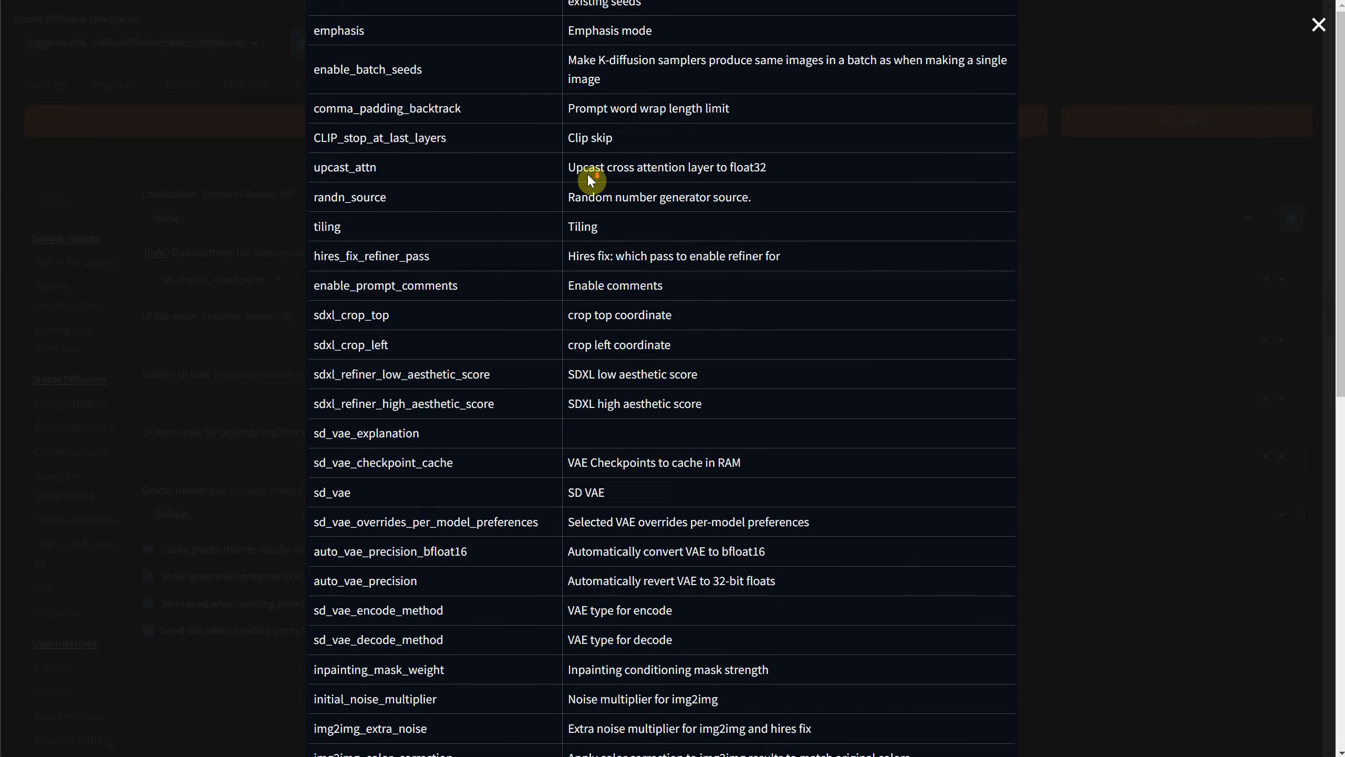
{"action": "scroll", "coordinate": [625, 191], "scroll_direction": "down", "scroll_amount": 15}
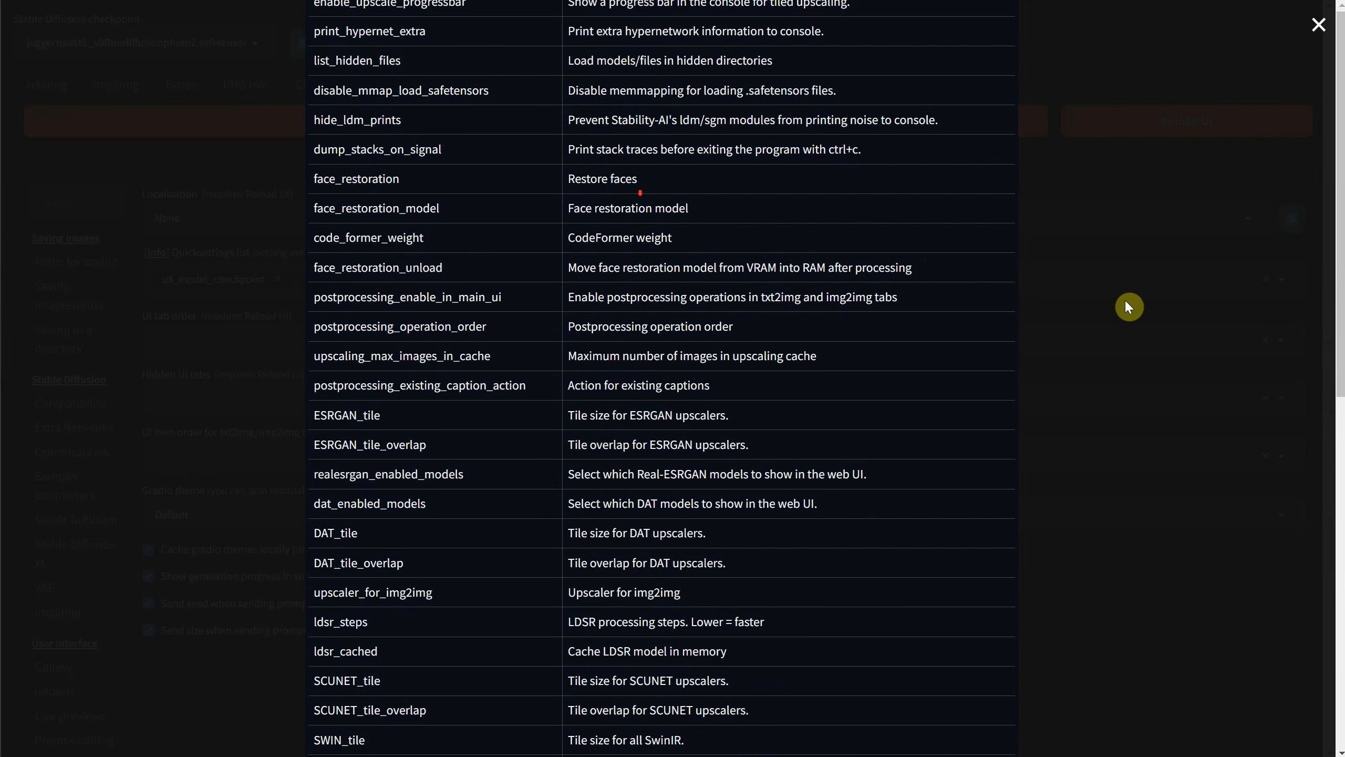
{"action": "left_click", "coordinate": [1127, 302]}
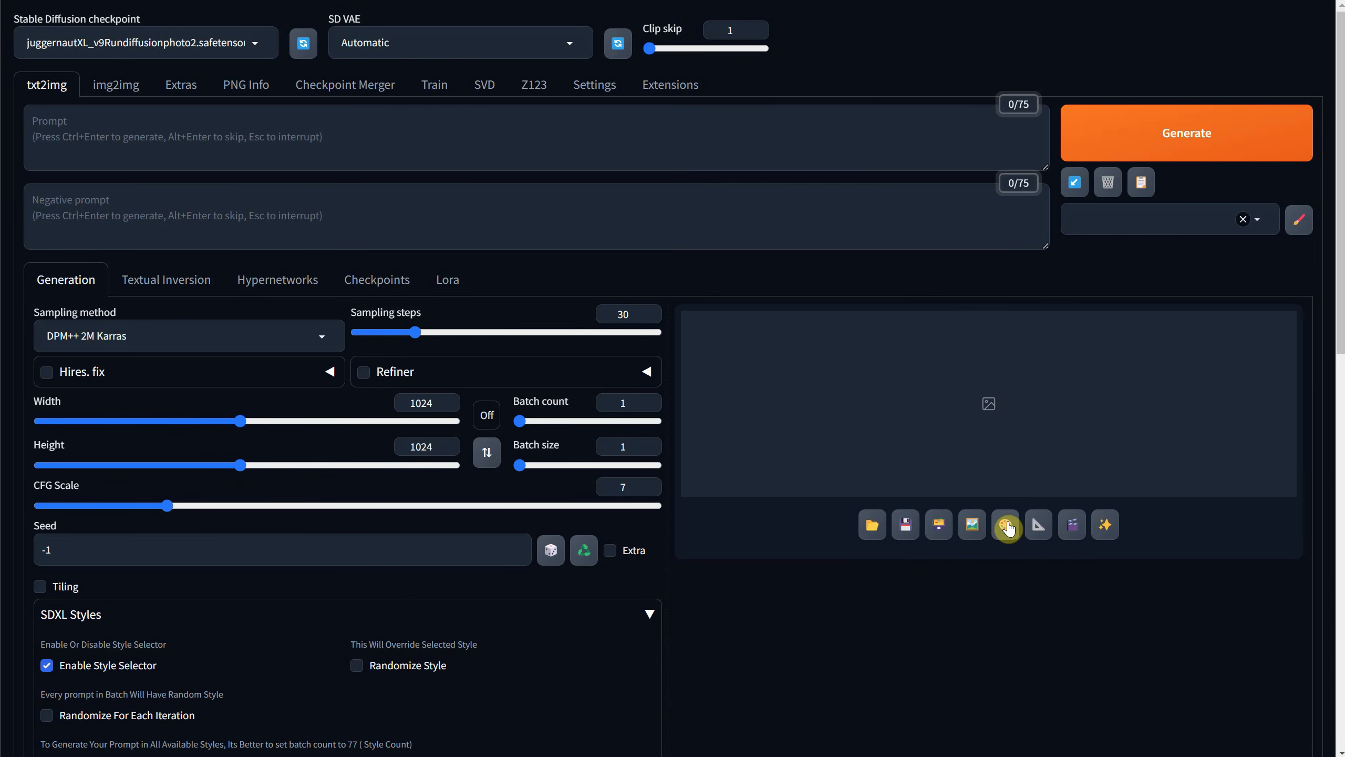
Read the last generation's parameters into txt2img and clear both the prompt and the negative prompt.
{"action": "left_click", "coordinate": [932, 142]}
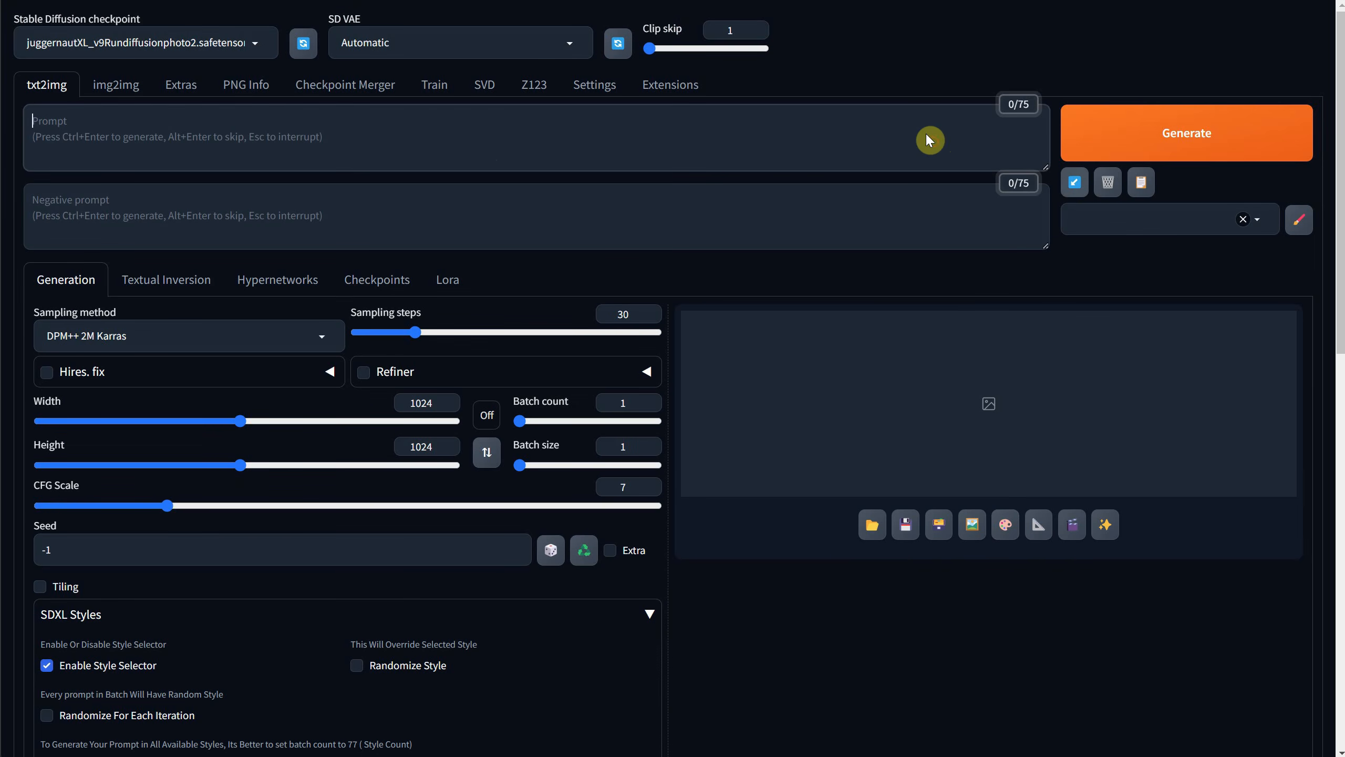
{"action": "left_click", "coordinate": [1076, 185]}
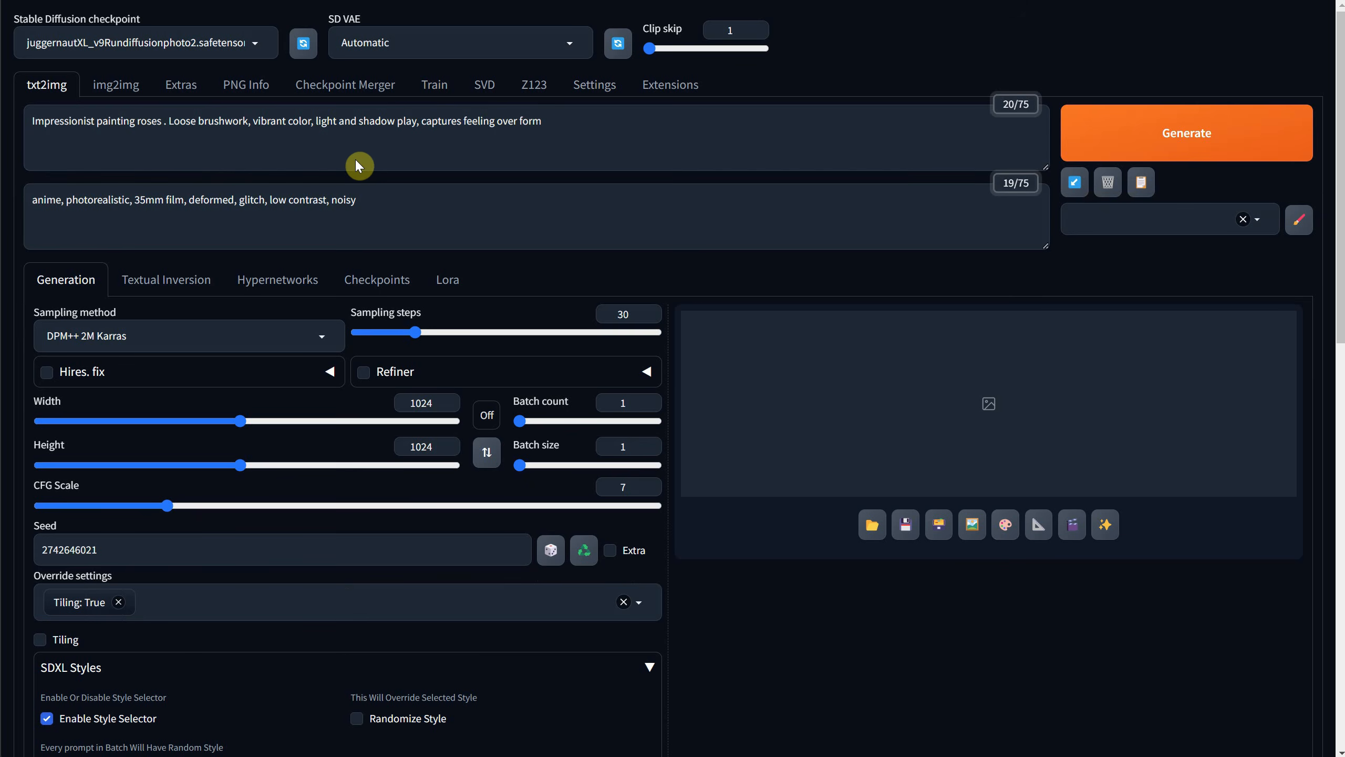
{"action": "left_click", "coordinate": [1112, 190]}
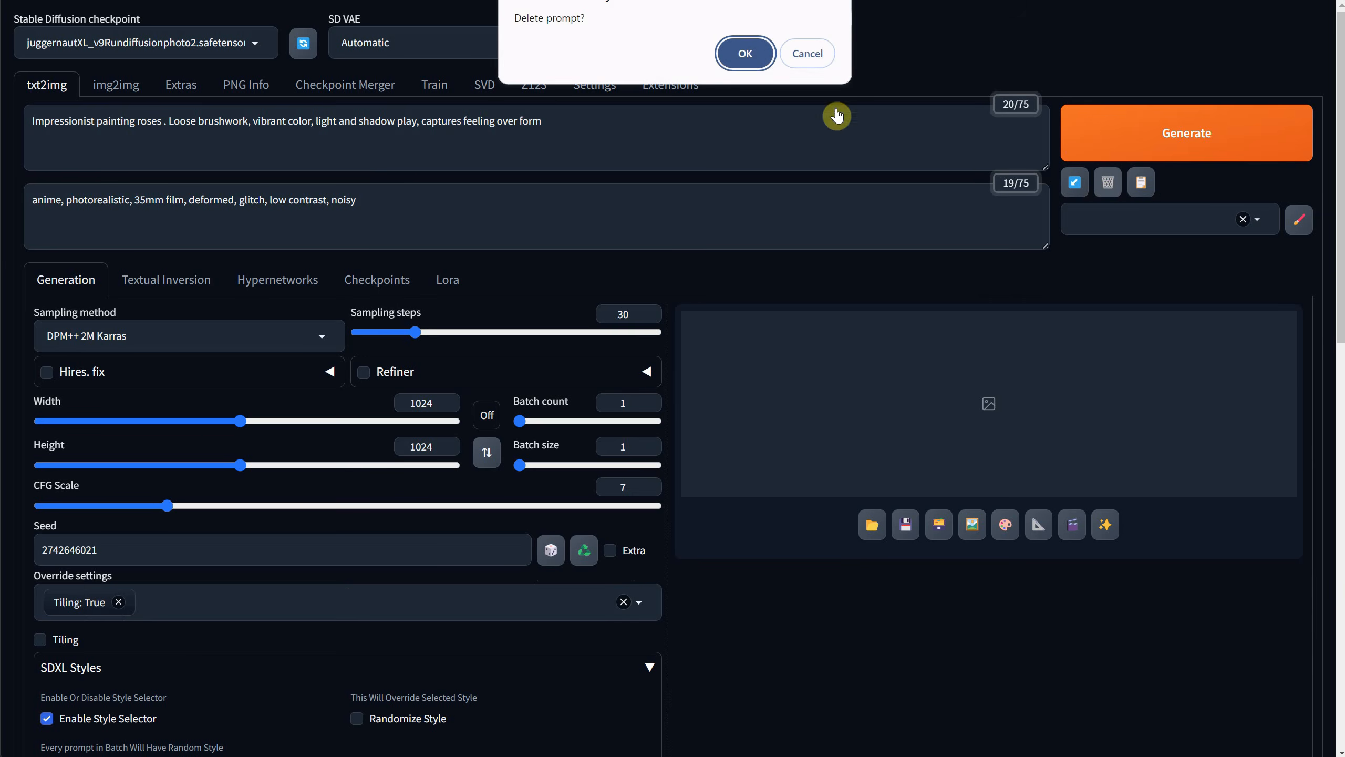
{"action": "left_click", "coordinate": [745, 55]}
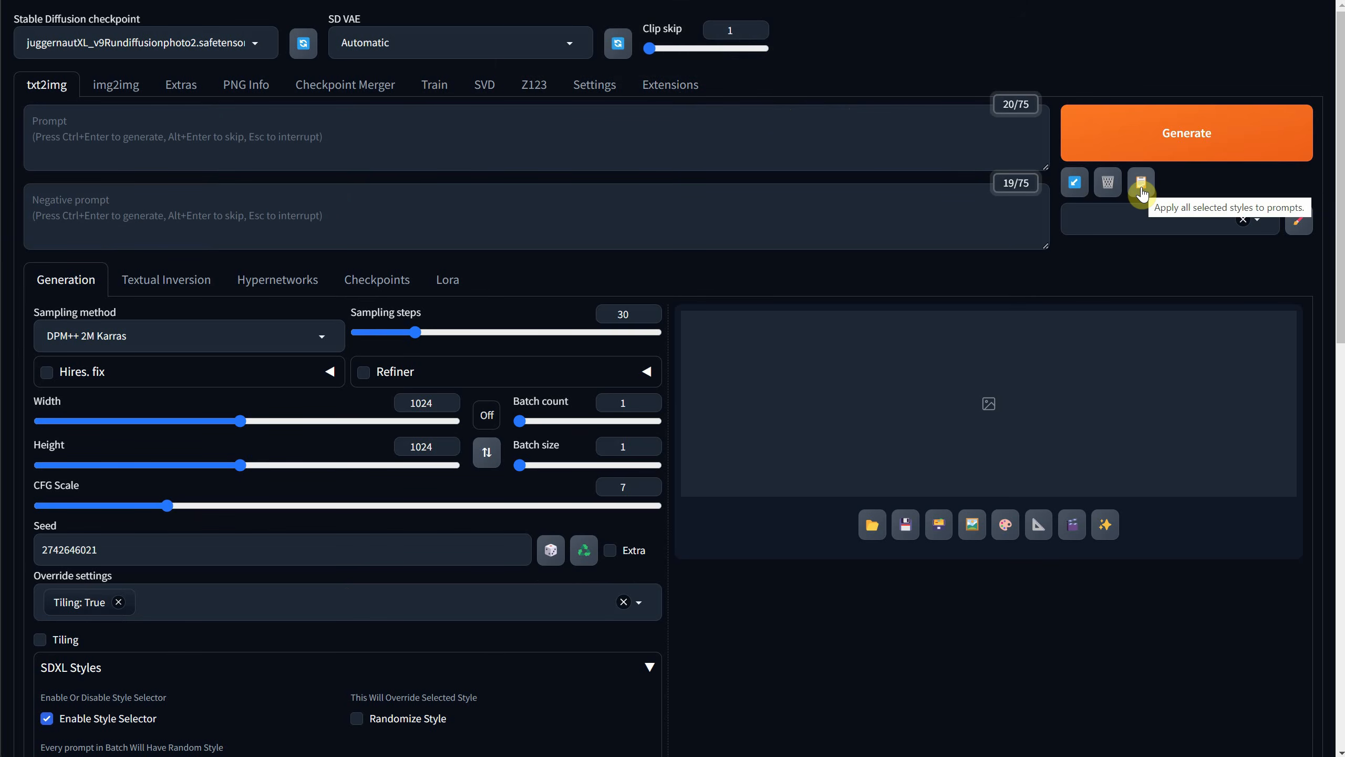
Read the last generation's parameters into txt2img and copy the main prompt and negative prompt into the Styles editor.
{"action": "left_click", "coordinate": [1075, 188]}
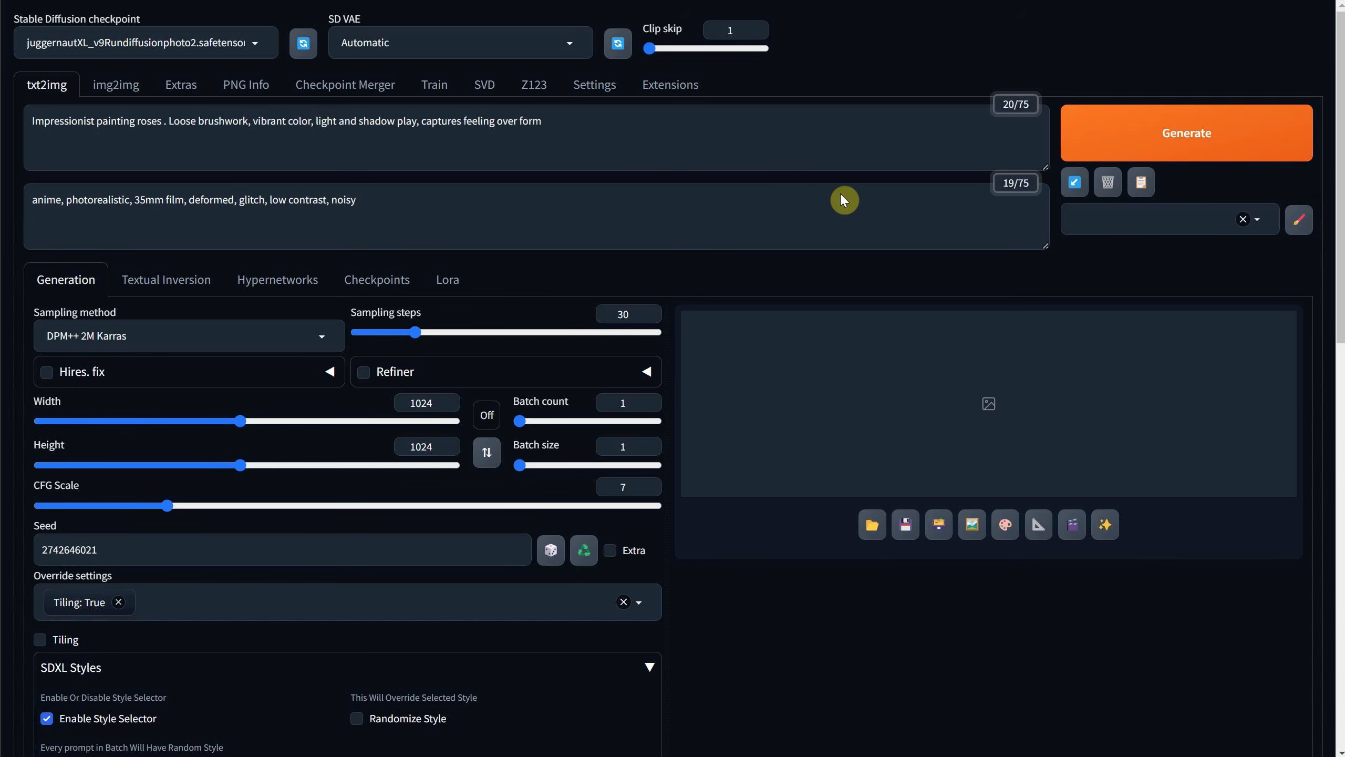
{"action": "left_click", "coordinate": [1300, 219]}
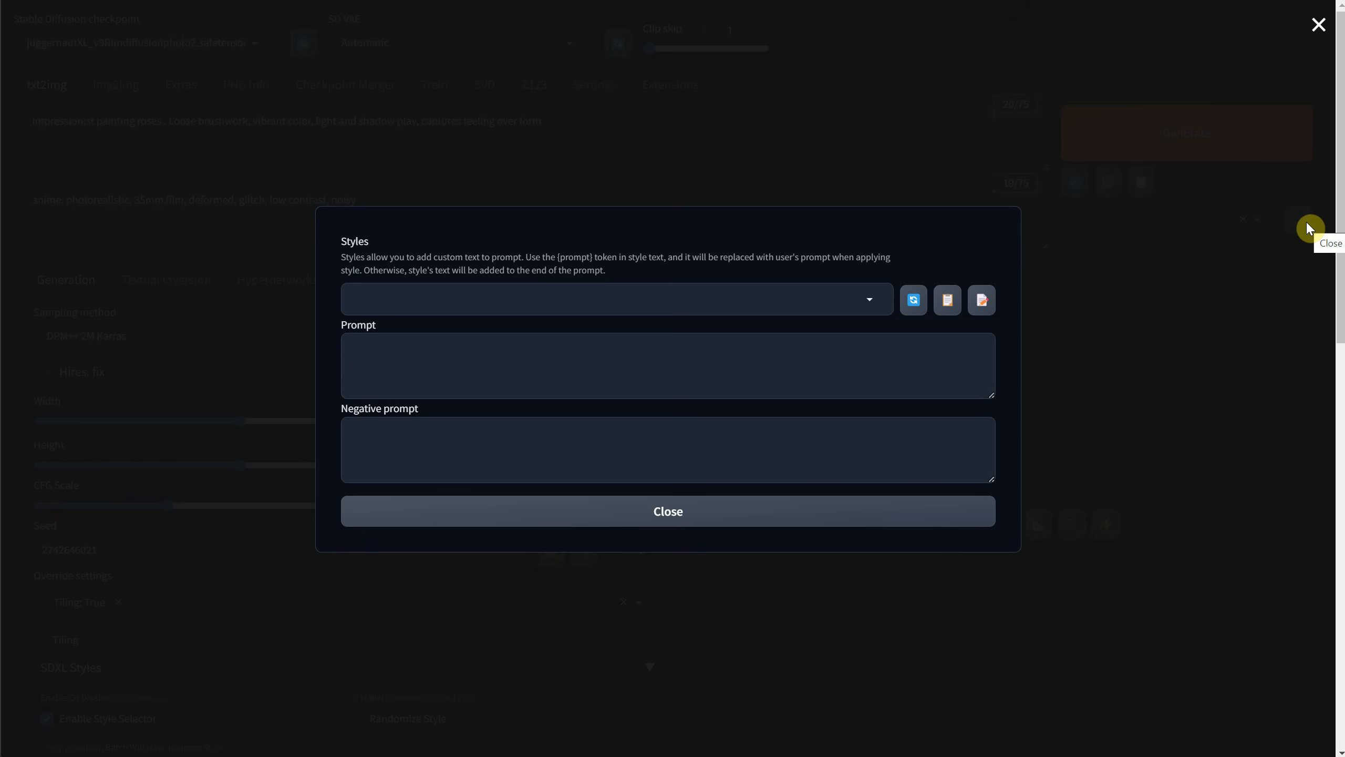
{"action": "left_click", "coordinate": [979, 308]}
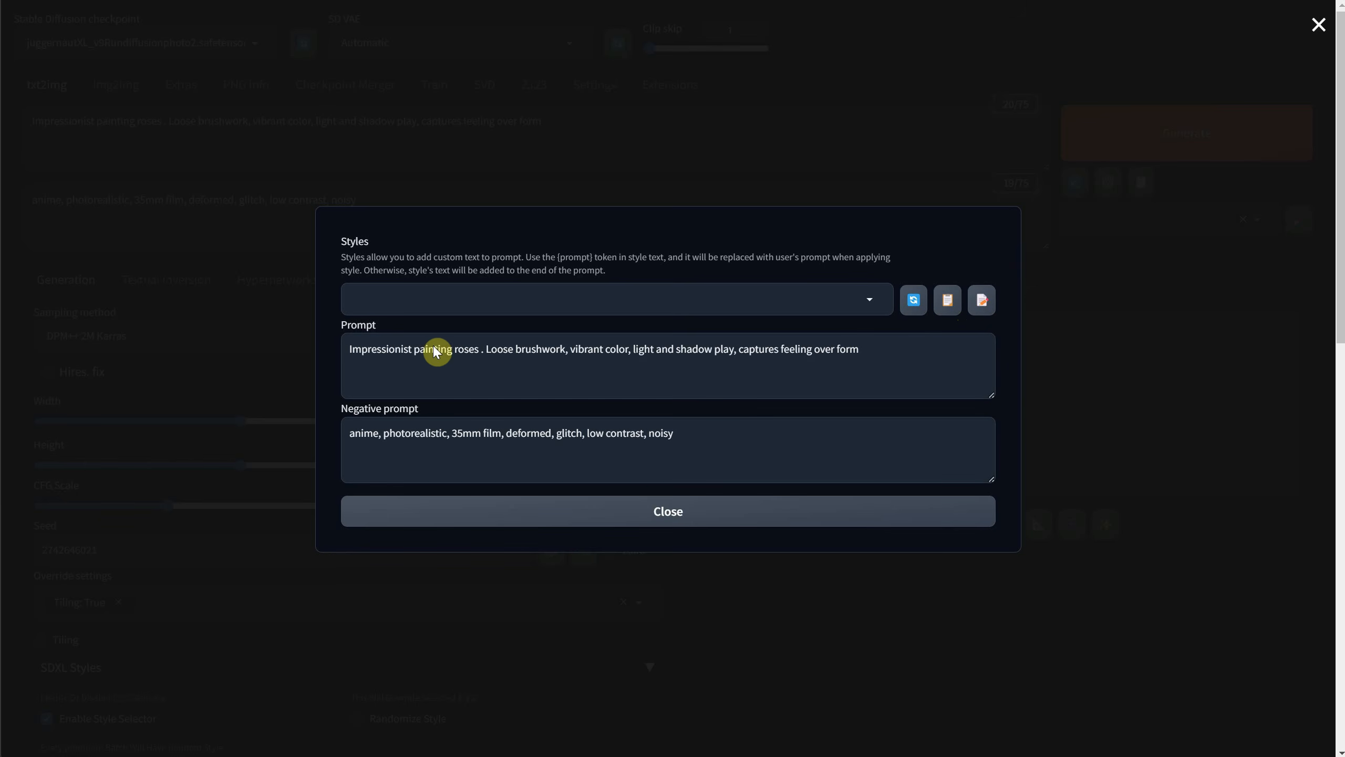
Remove "painting roses ." from the style's prompt, save the style as "Impressionist Painting" and close the Styles editor.
{"action": "left_click", "coordinate": [481, 348]}
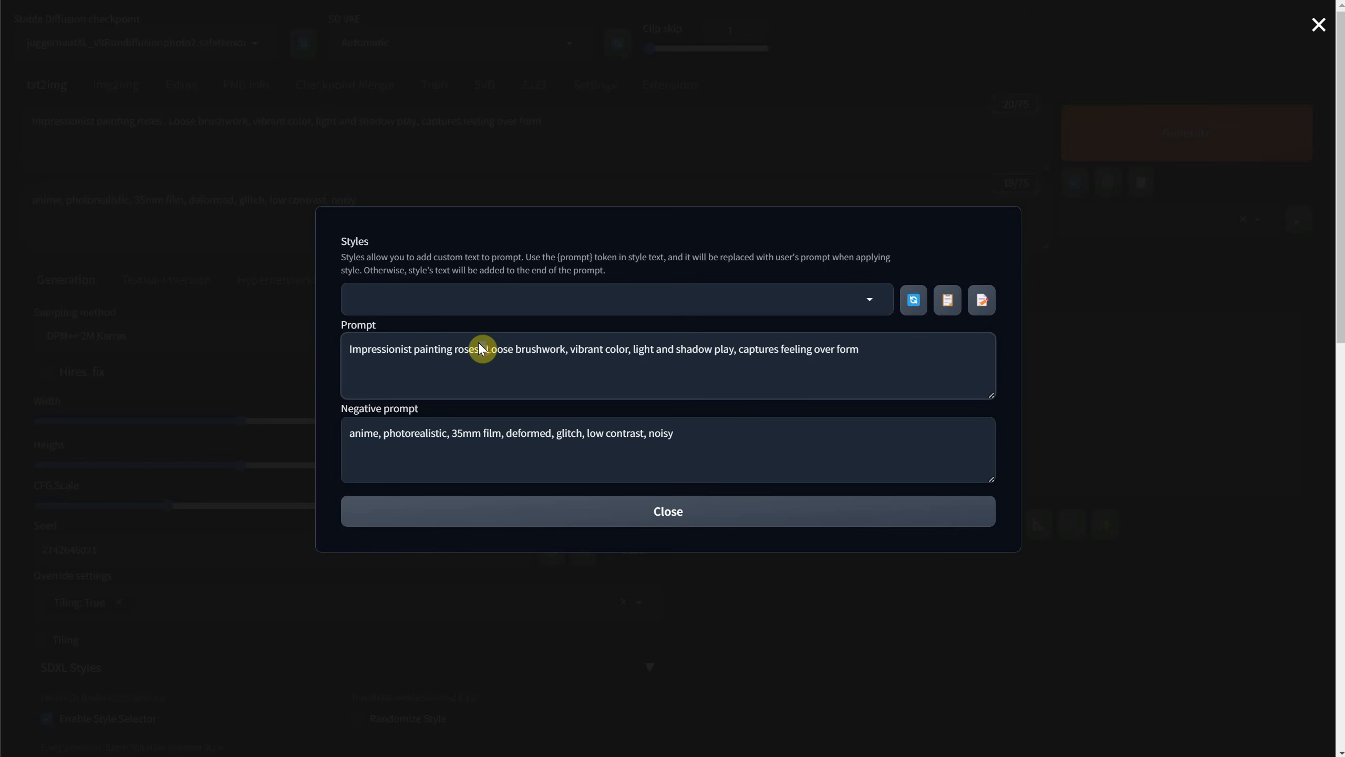
{"action": "key", "text": "BackSpace"}
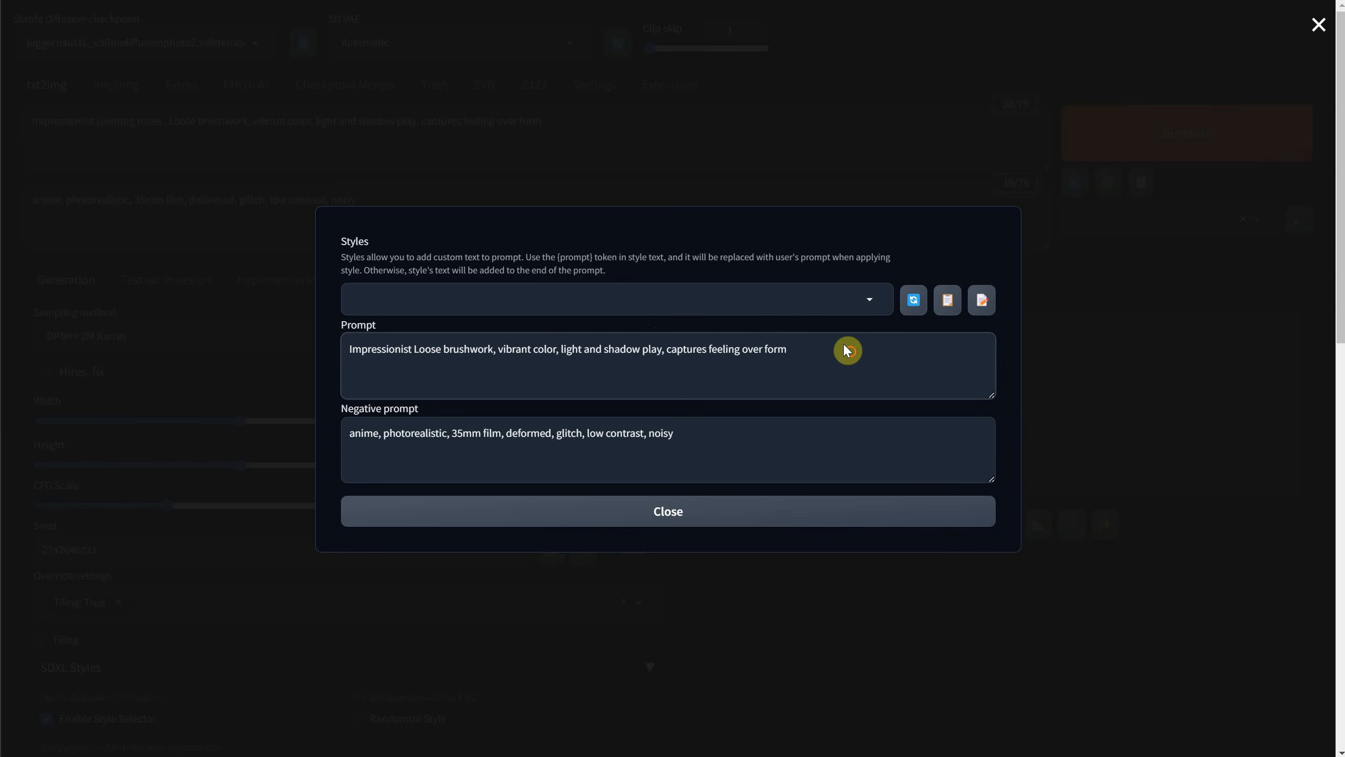
{"action": "left_click", "coordinate": [491, 301]}
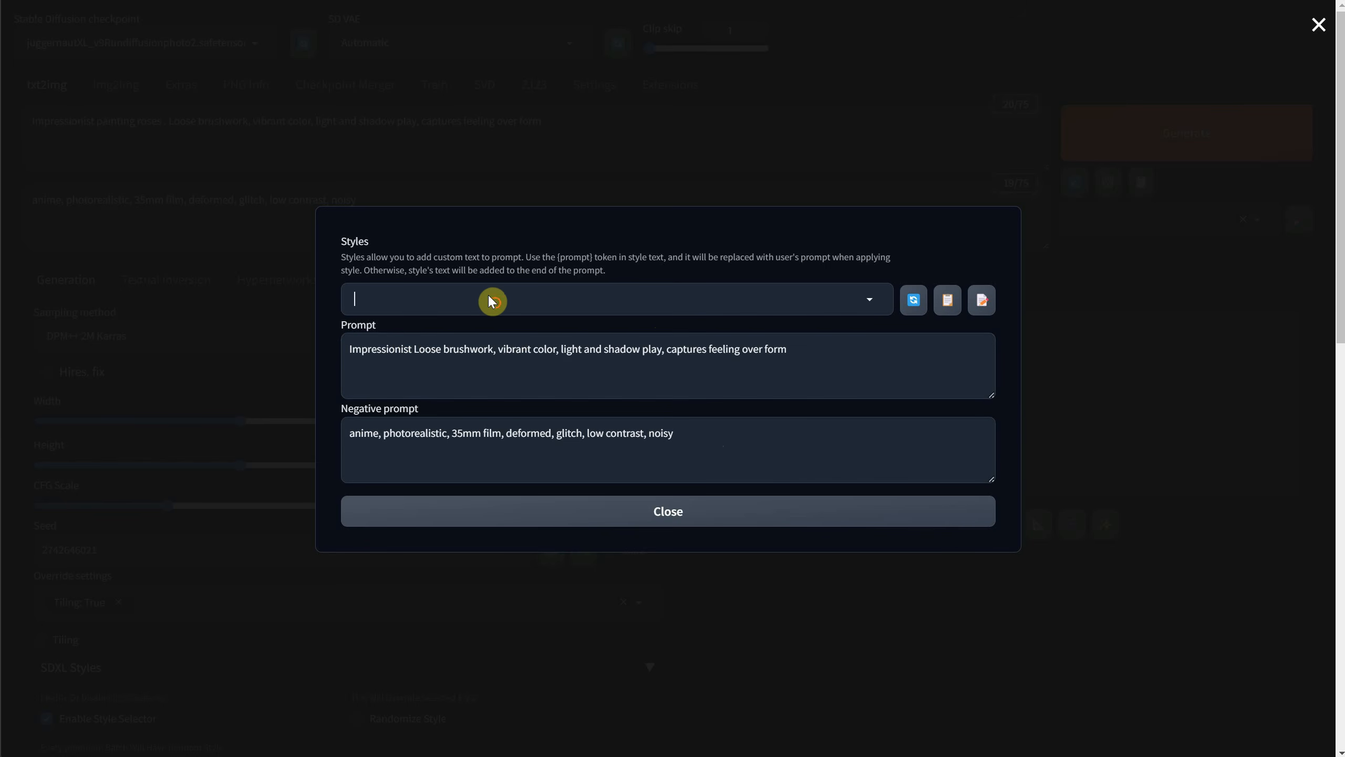
{"action": "type", "text": "Impressionist Painting"}
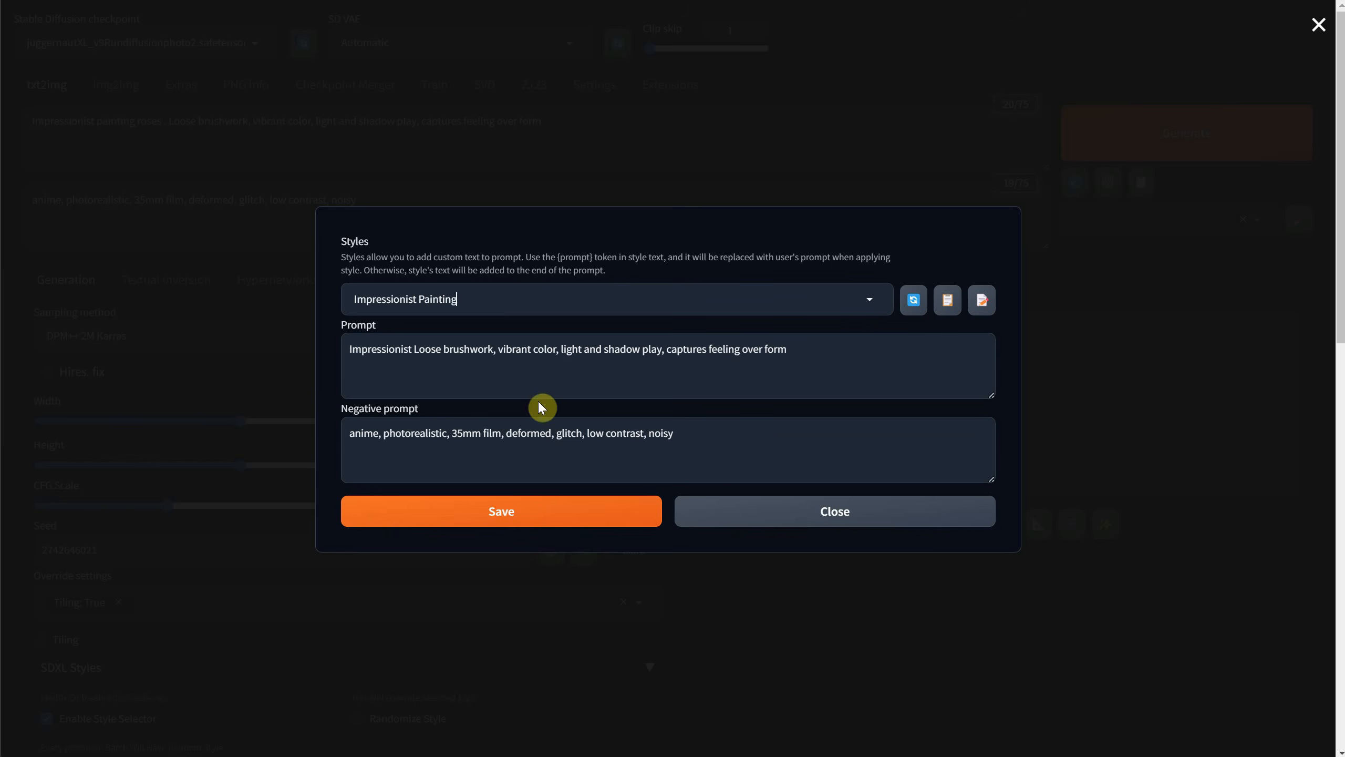
{"action": "left_click", "coordinate": [565, 514]}
{"action": "left_click", "coordinate": [850, 513]}
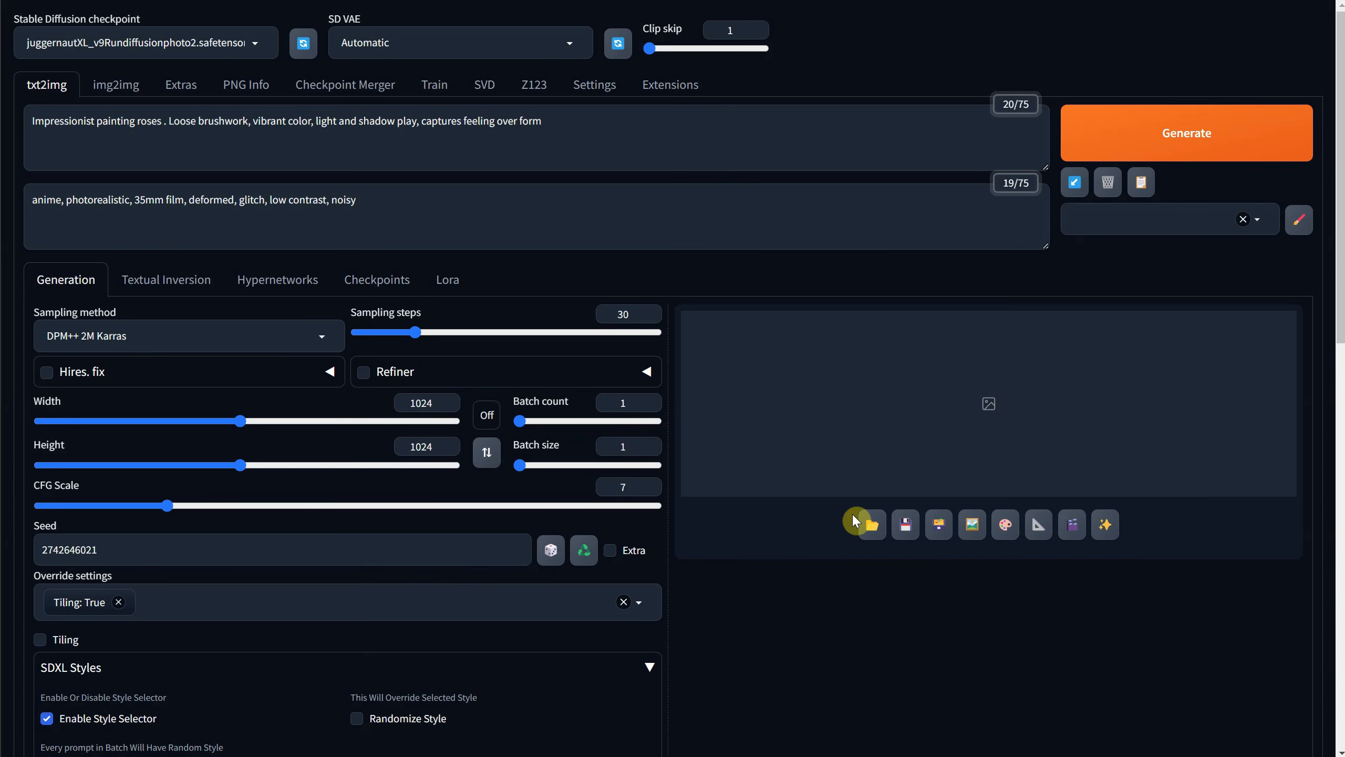
Check the list of saved styles and clear both the prompt and the negative prompt.
{"action": "left_click", "coordinate": [1258, 219]}
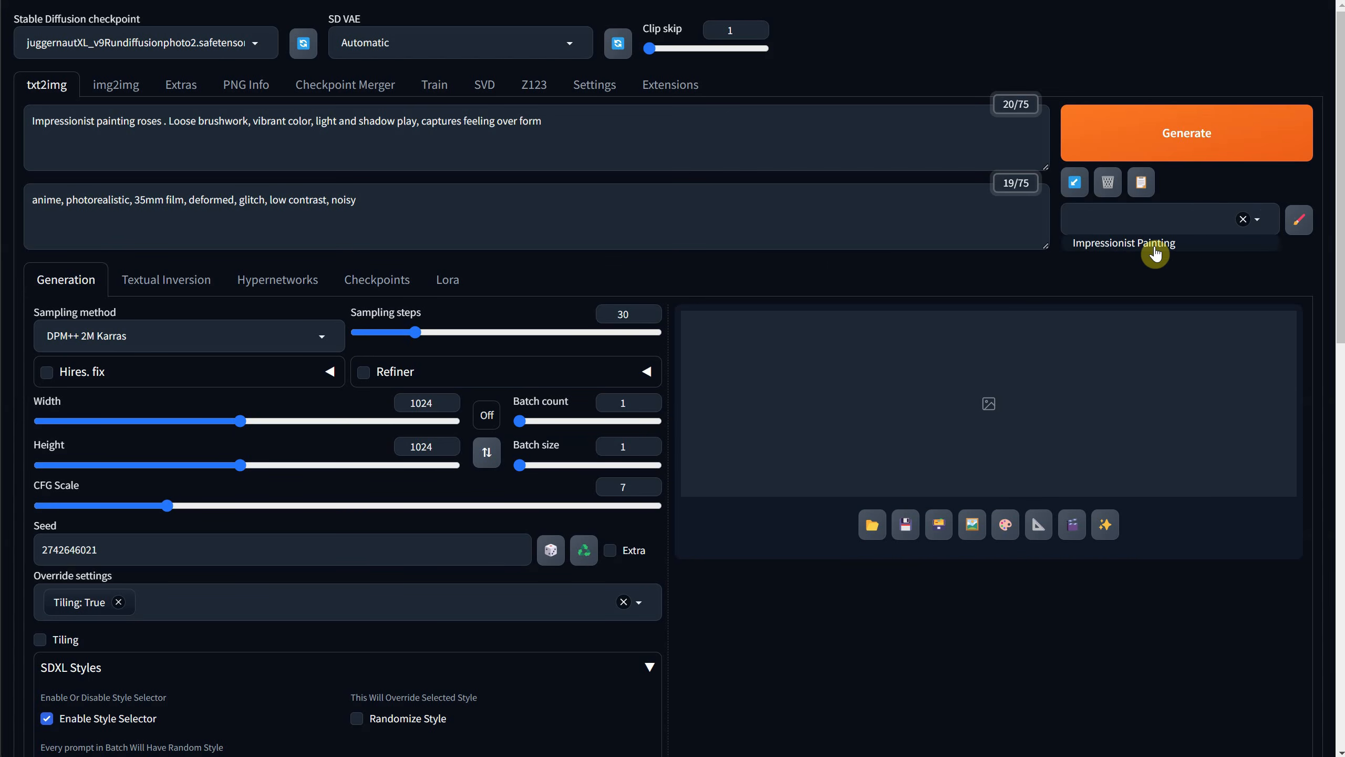
{"action": "left_click", "coordinate": [835, 213]}
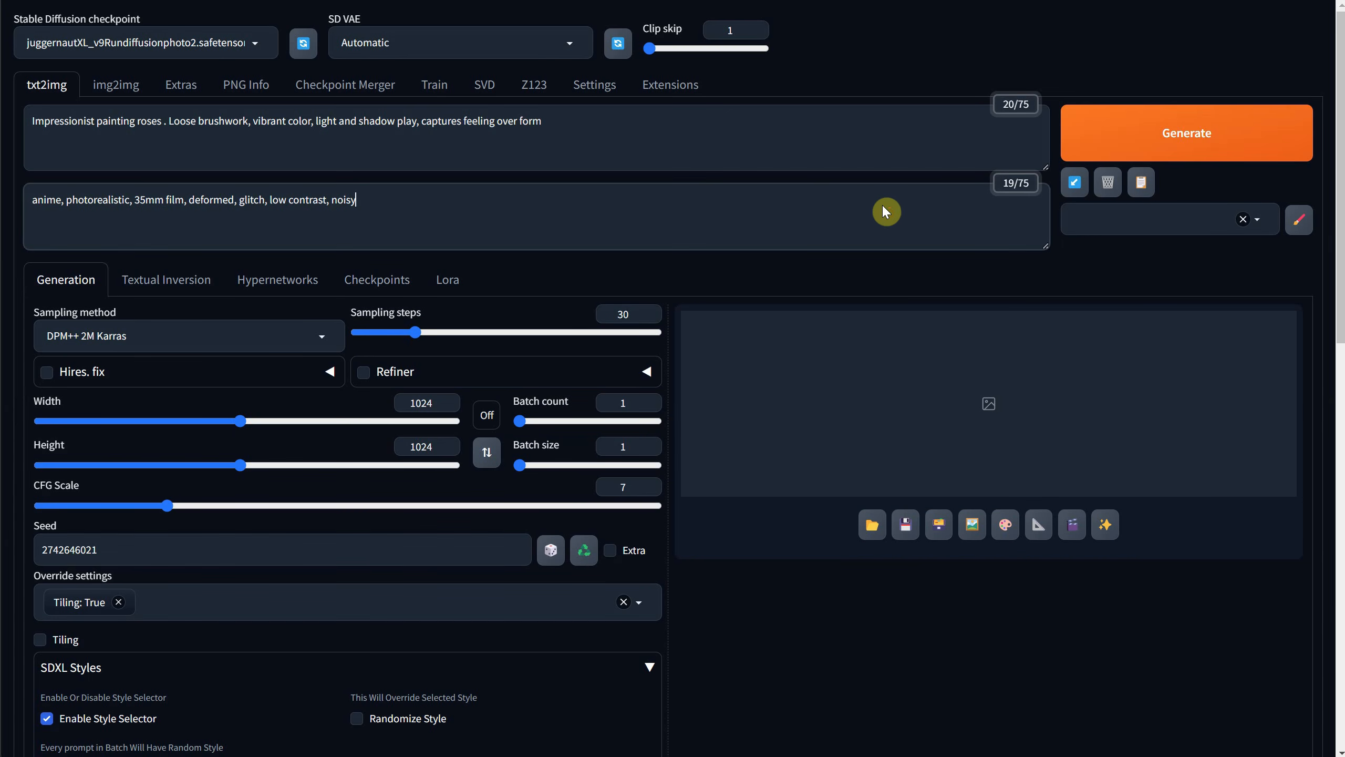
{"action": "left_click", "coordinate": [1107, 192]}
{"action": "left_click", "coordinate": [744, 52]}
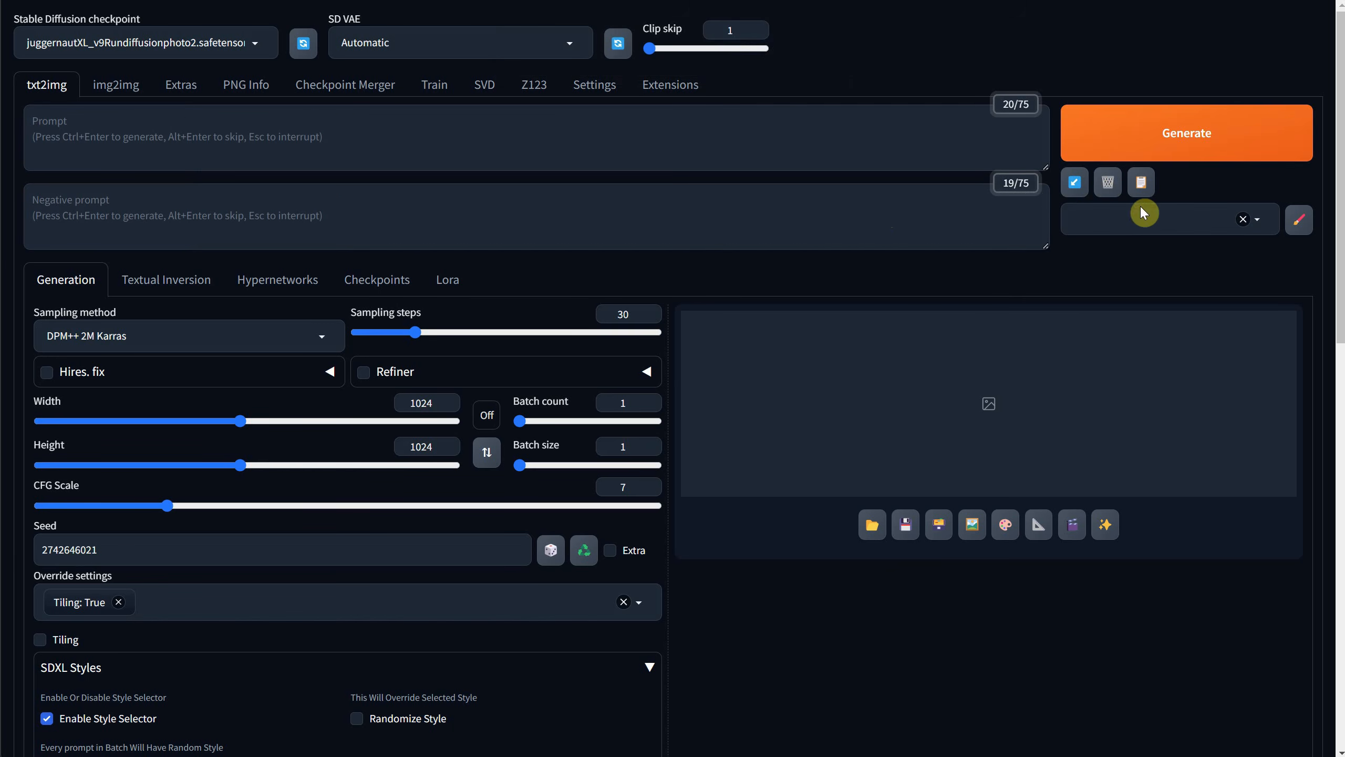
Select the Impressionist Painting style, generate an image from the prompt "a cat" and check the prompt text in its parameters.
{"action": "left_click", "coordinate": [1259, 219]}
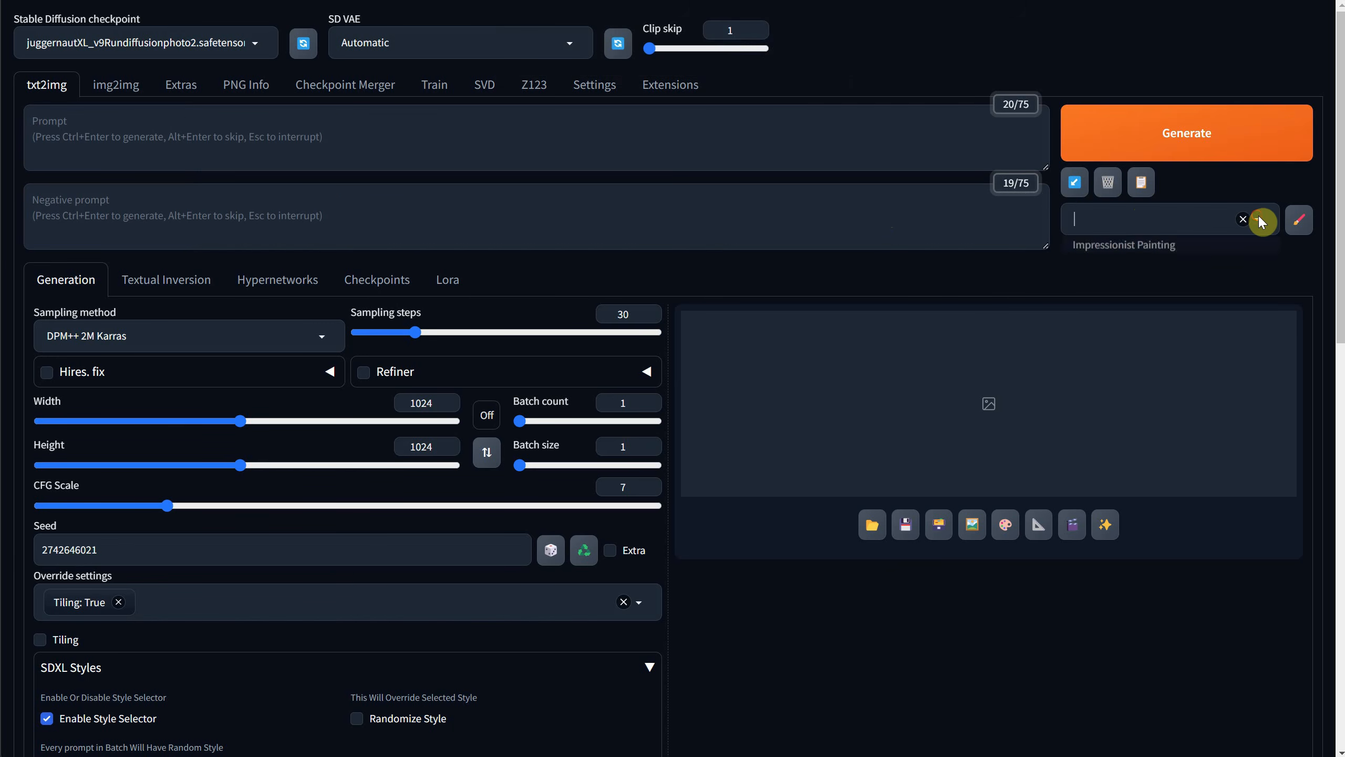
{"action": "left_click", "coordinate": [1155, 245]}
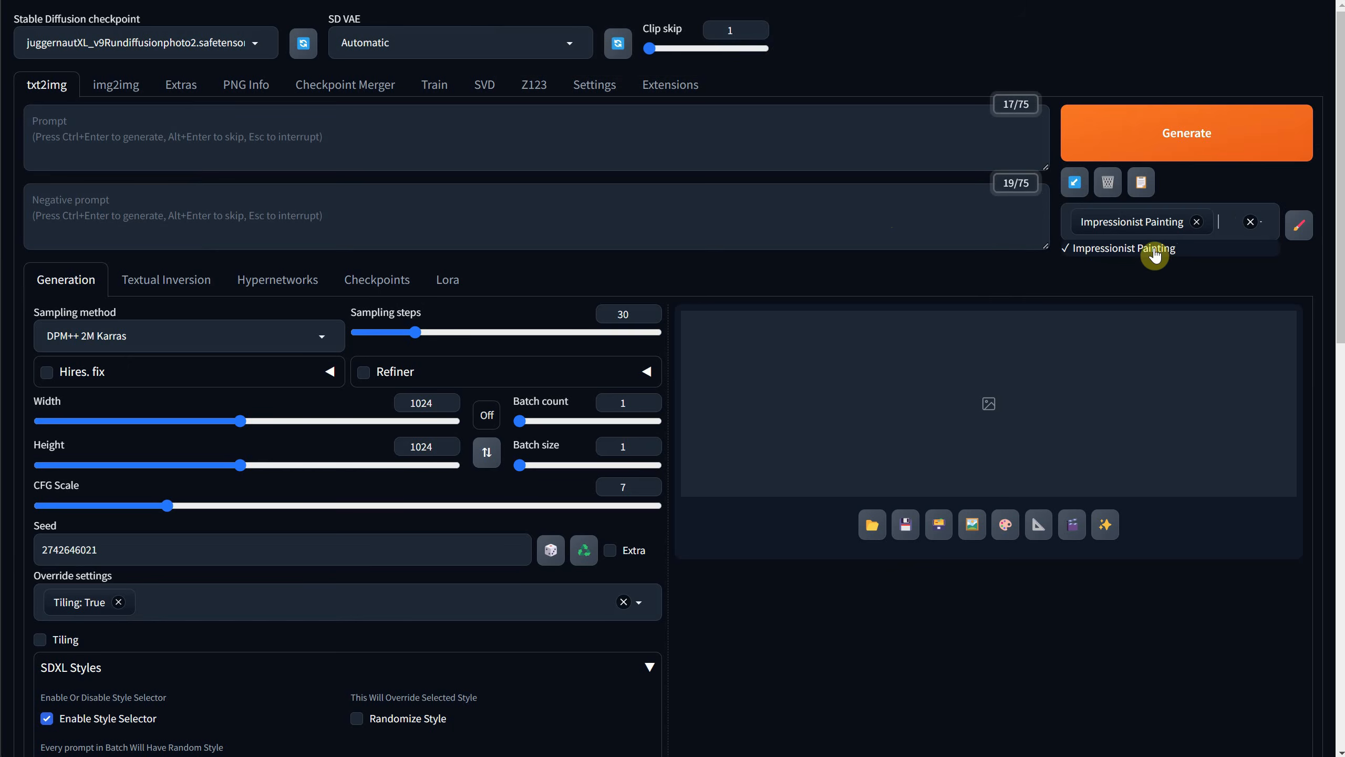
{"action": "left_click", "coordinate": [448, 140]}
{"action": "type", "text": "a cat"}
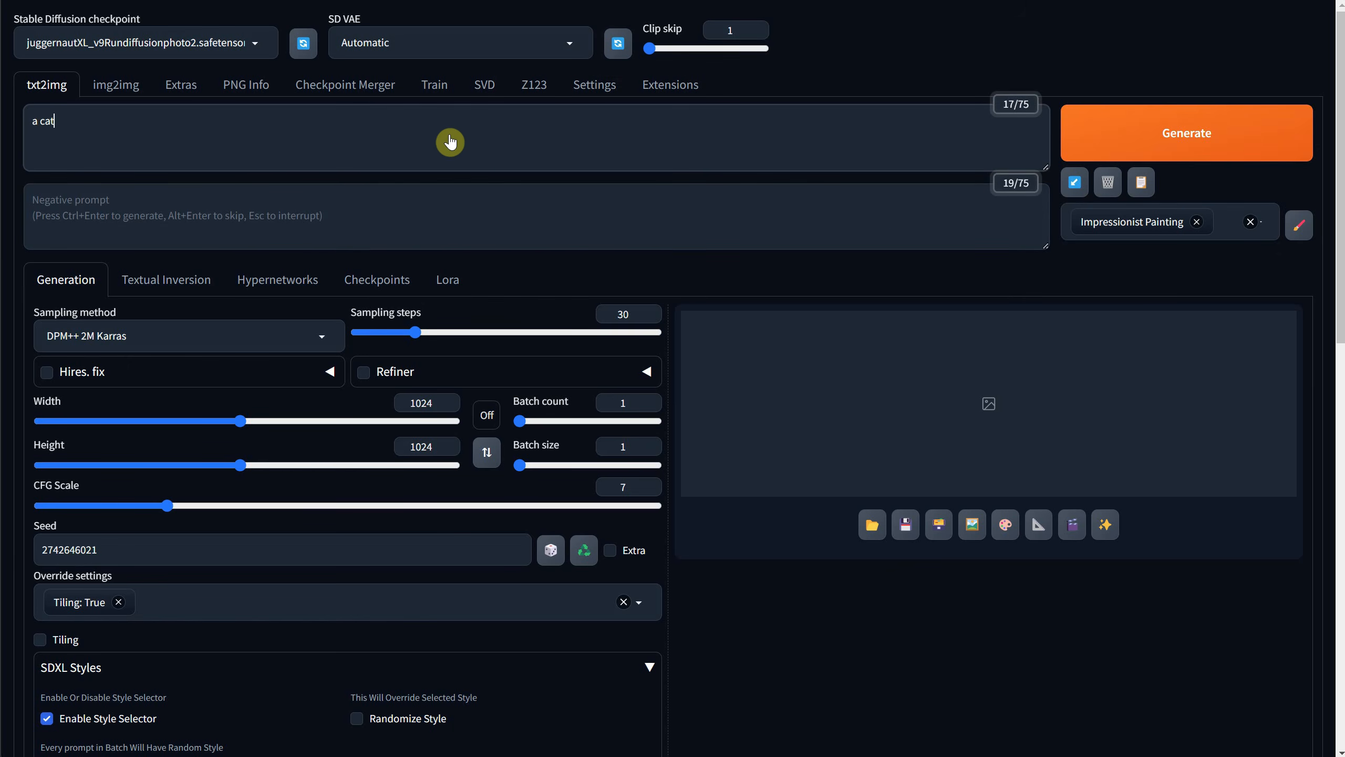
{"action": "left_click", "coordinate": [1205, 139]}
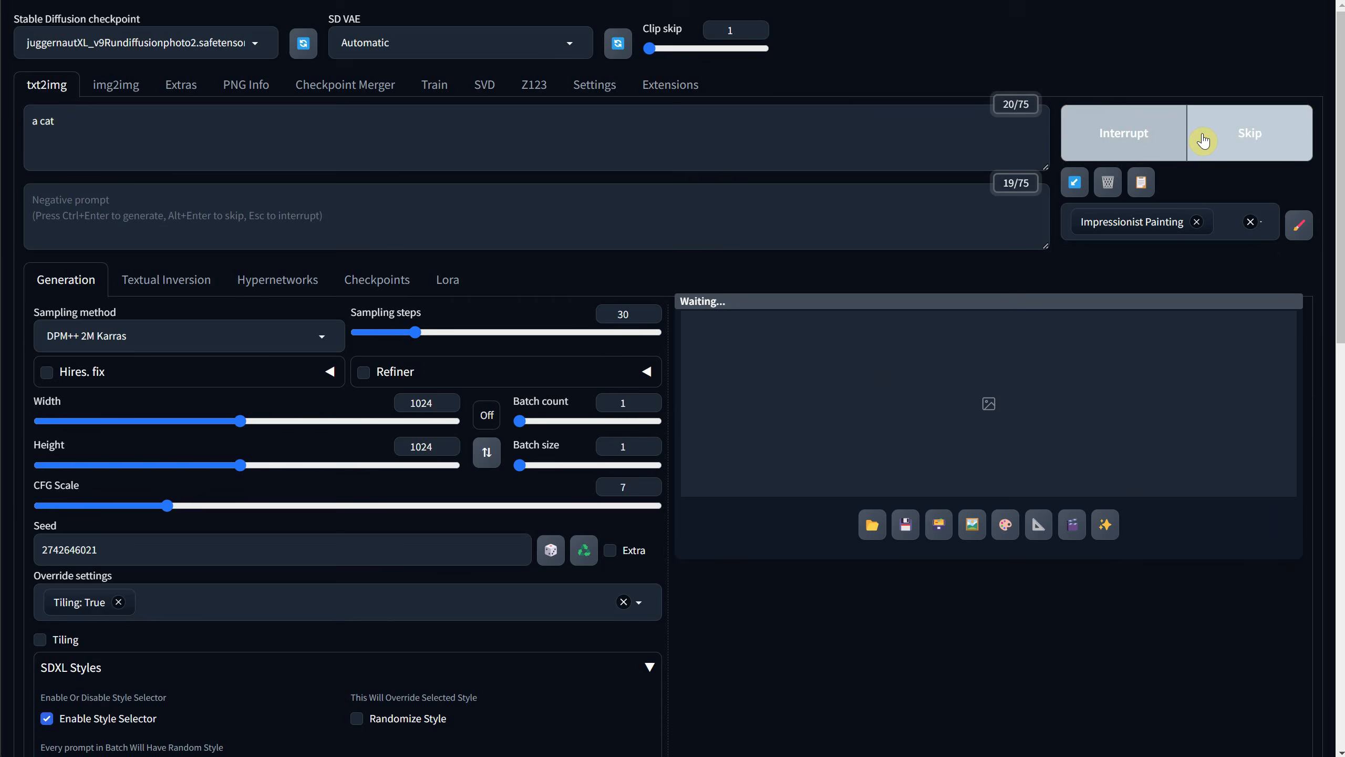
{"action": "scroll", "coordinate": [1032, 318], "scroll_direction": "down", "scroll_amount": 4}
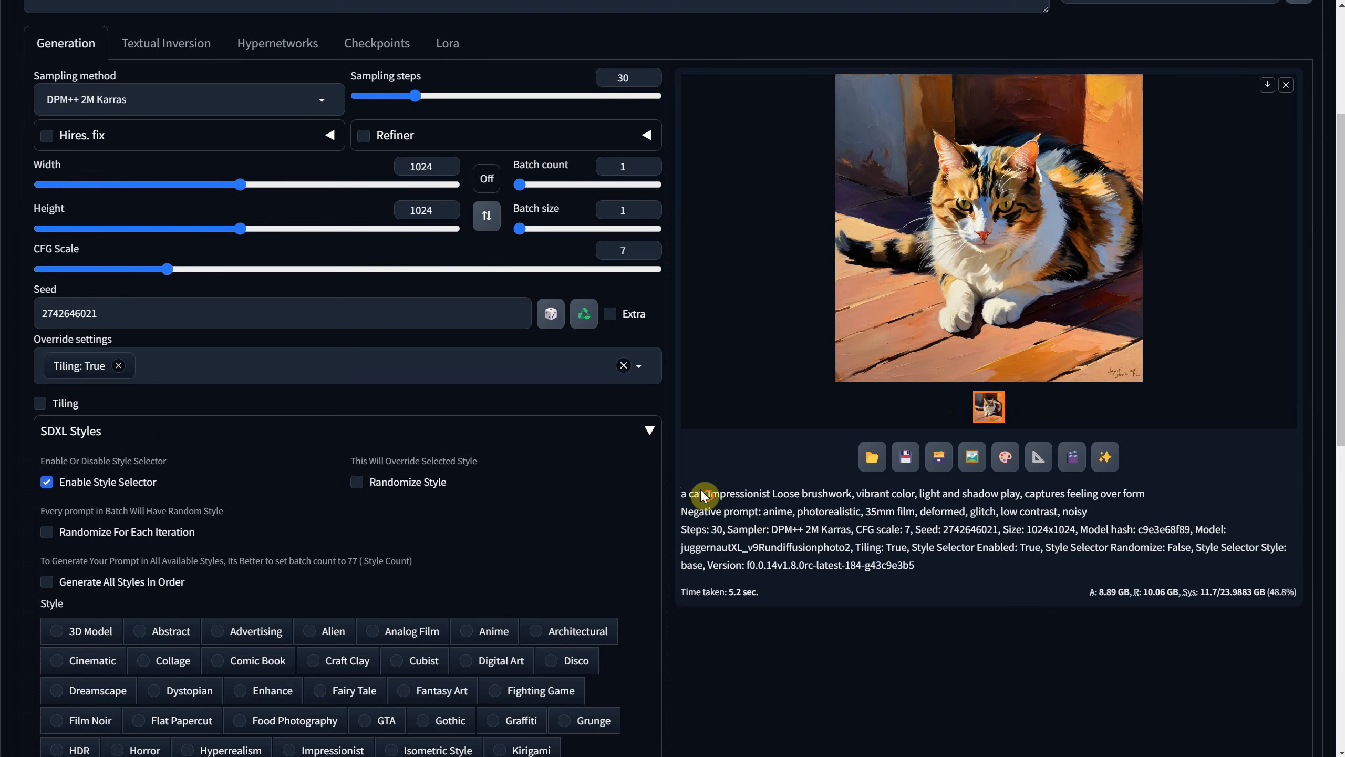
{"action": "left_click_drag", "start_coordinate": [706, 494], "coordinate": [742, 495]}
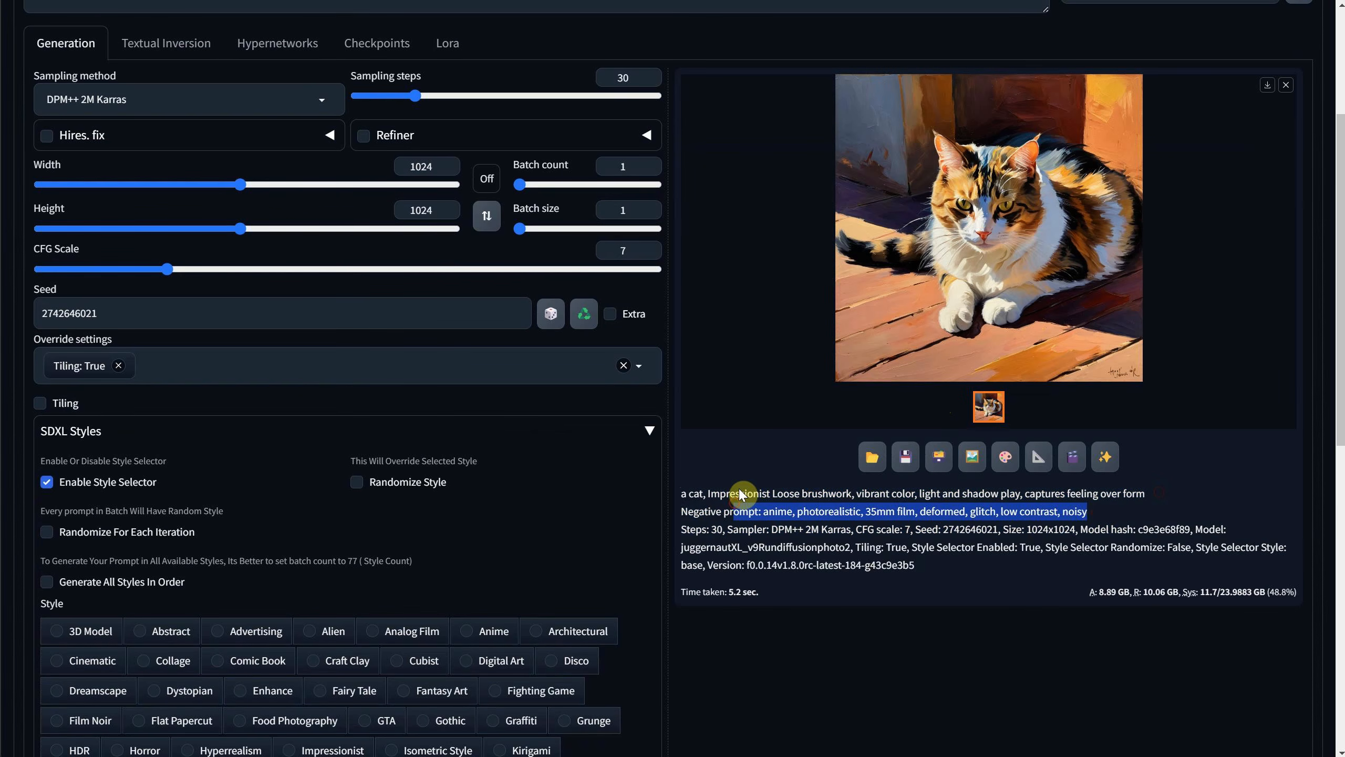
Apply the selected Impressionist Painting style so its text is written into the prompt and negative prompt.
{"action": "scroll", "coordinate": [1141, 382], "scroll_direction": "up", "scroll_amount": 5}
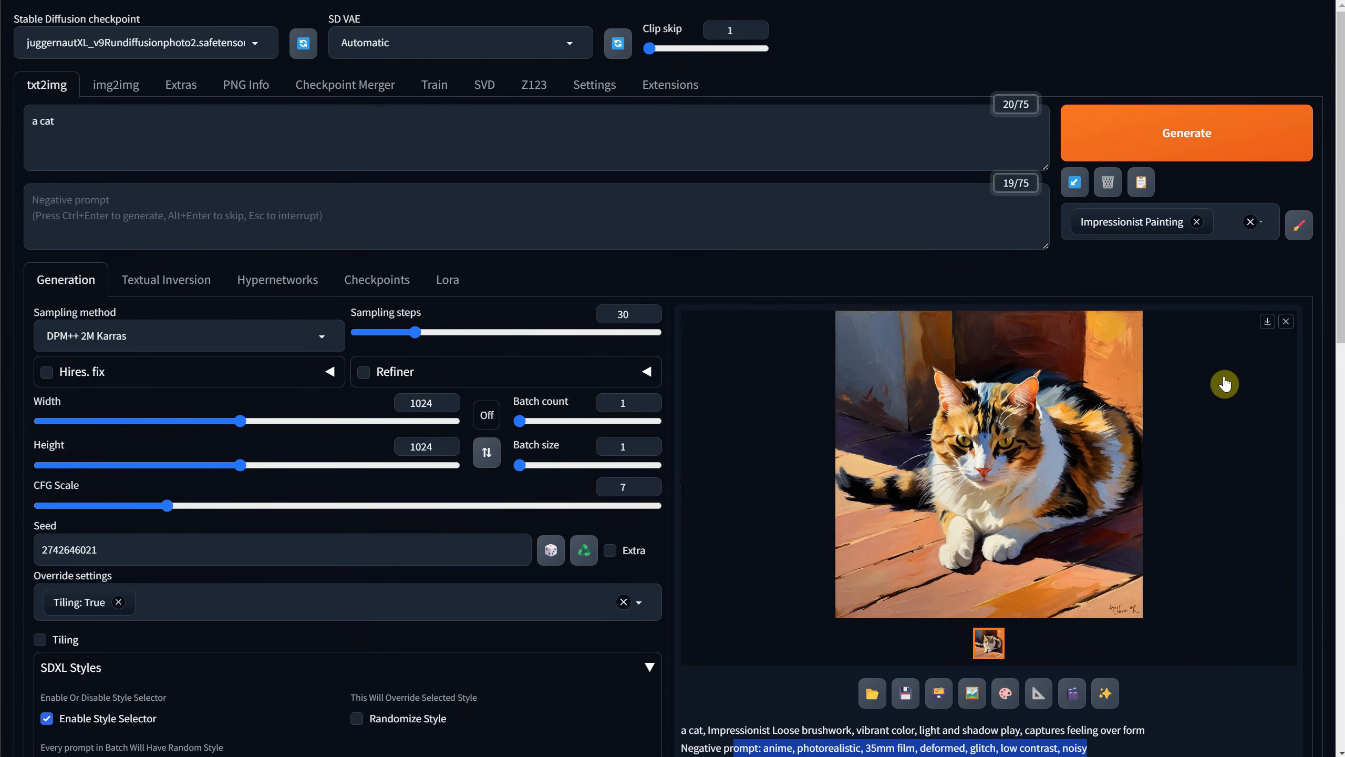
{"action": "left_click", "coordinate": [1140, 185]}
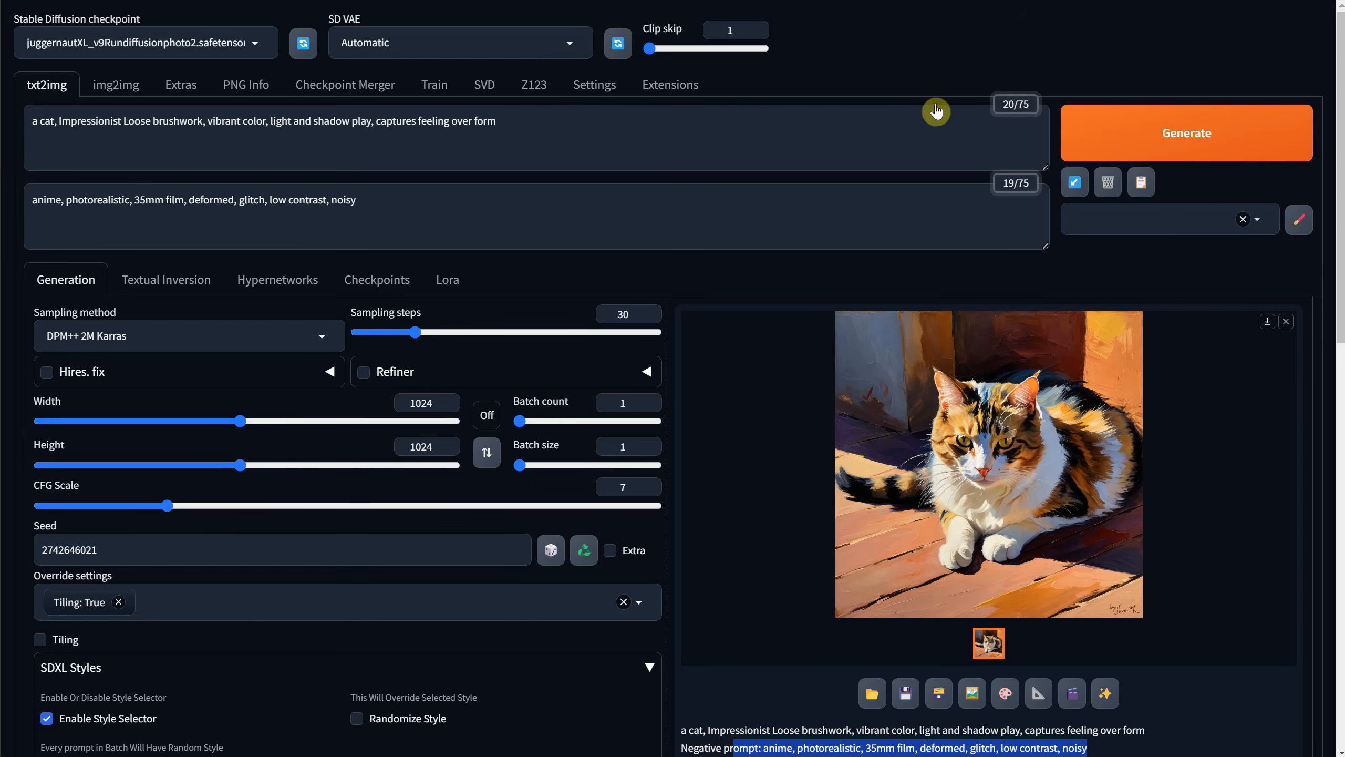
{"action": "left_click", "coordinate": [1258, 219]}
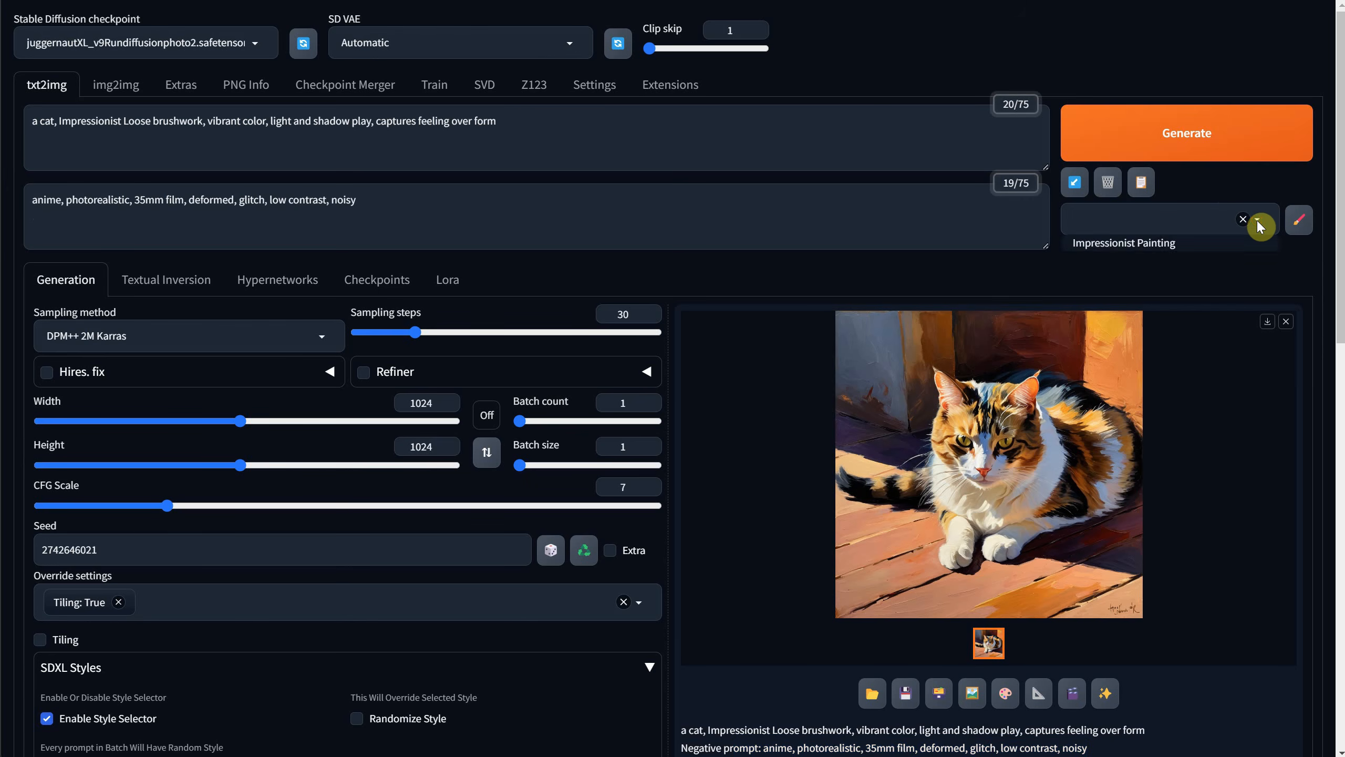
{"action": "left_click", "coordinate": [752, 227]}
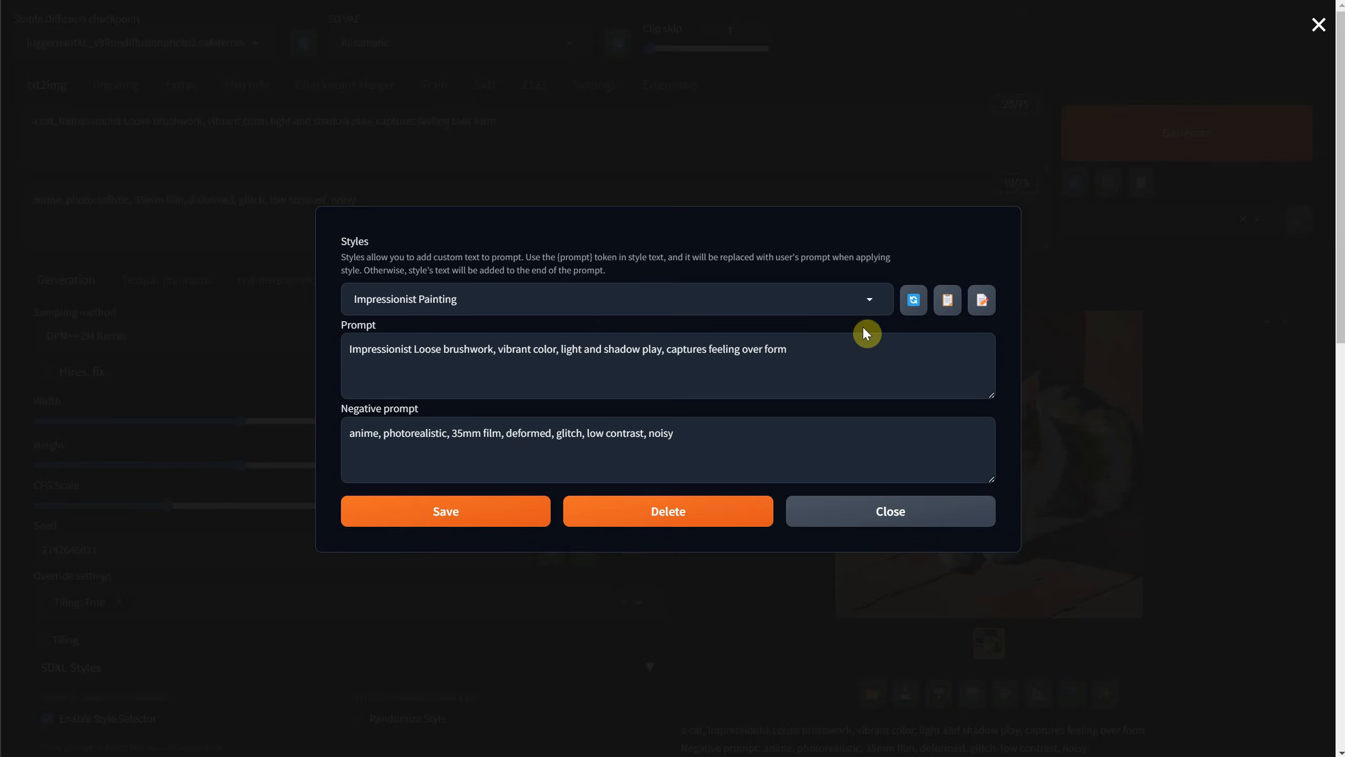
In the Styles editor, add ", other" to the Impressionist Painting prompt, and delete the style.
{"action": "left_click", "coordinate": [862, 302]}
{"action": "left_click", "coordinate": [826, 319]}
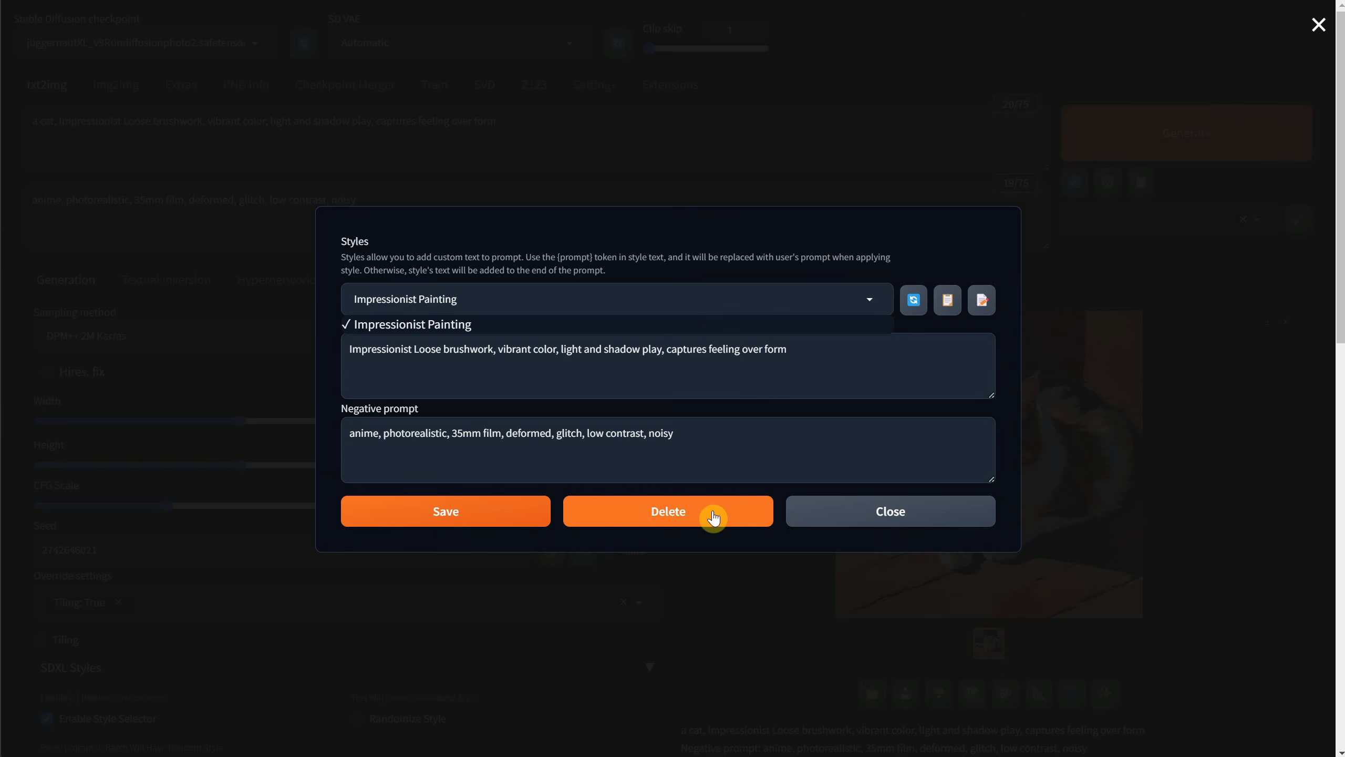
{"action": "left_click", "coordinate": [782, 354]}
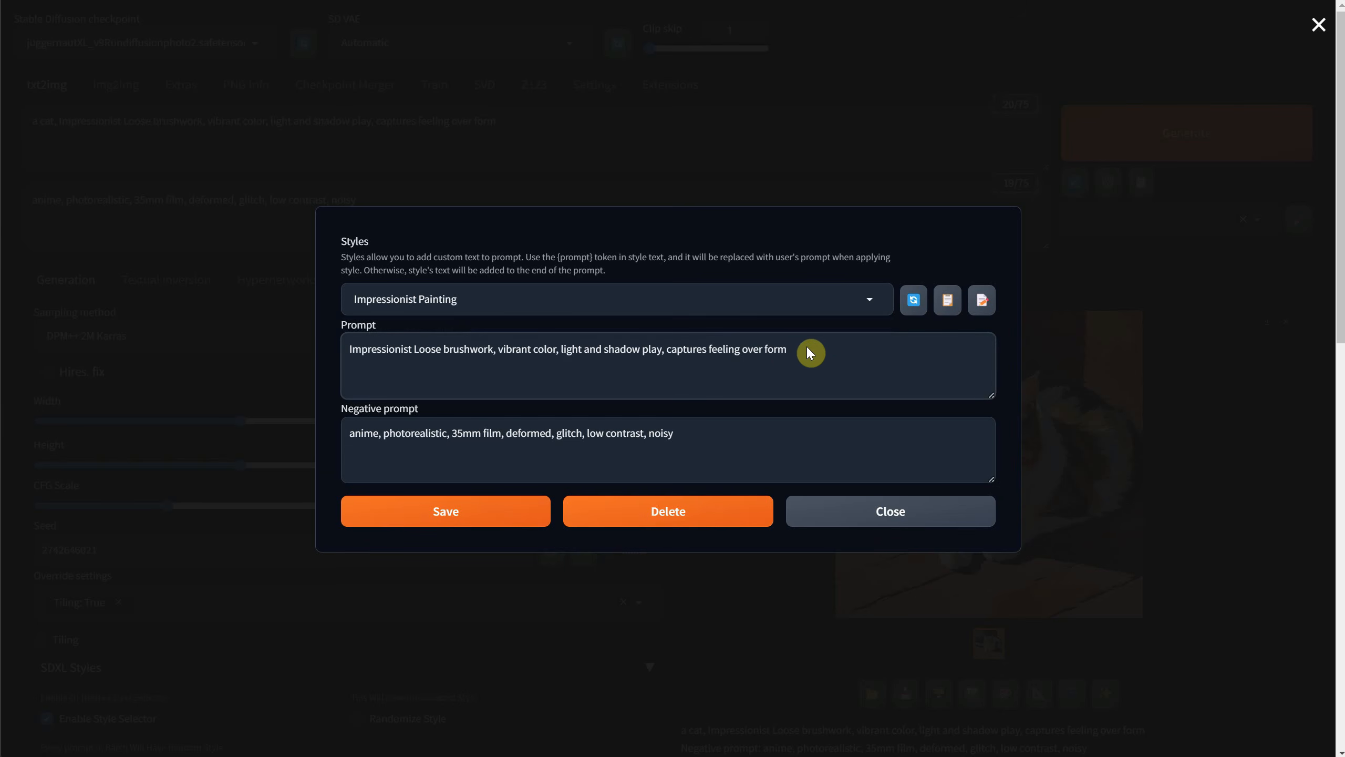
{"action": "type", "text": ", other"}
{"action": "left_click", "coordinate": [668, 517]}
{"action": "left_click", "coordinate": [739, 57]}
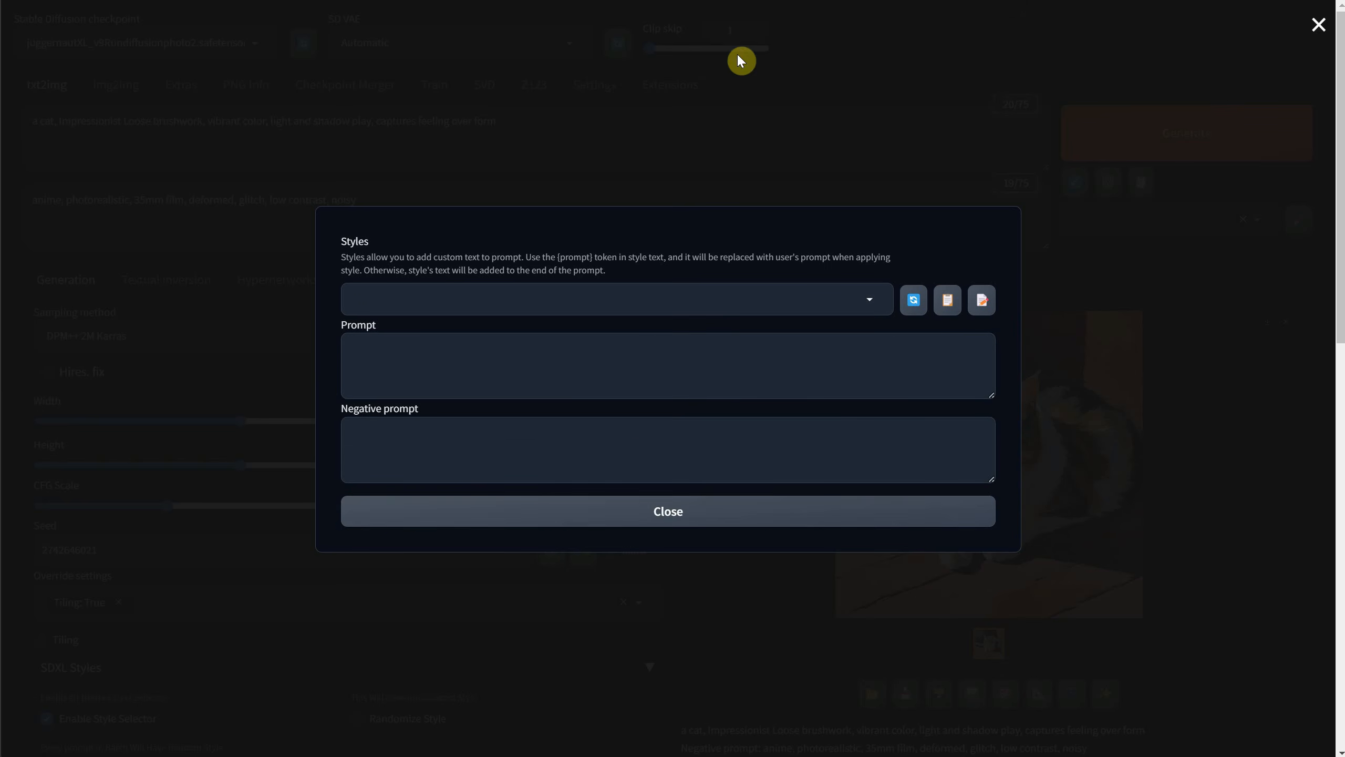
{"action": "left_click", "coordinate": [836, 517]}
Load the white rabbit picture 00010-3817286377.png into img2img and create a prompt from it with Interrogate CLIP.
{"action": "left_click", "coordinate": [136, 87]}
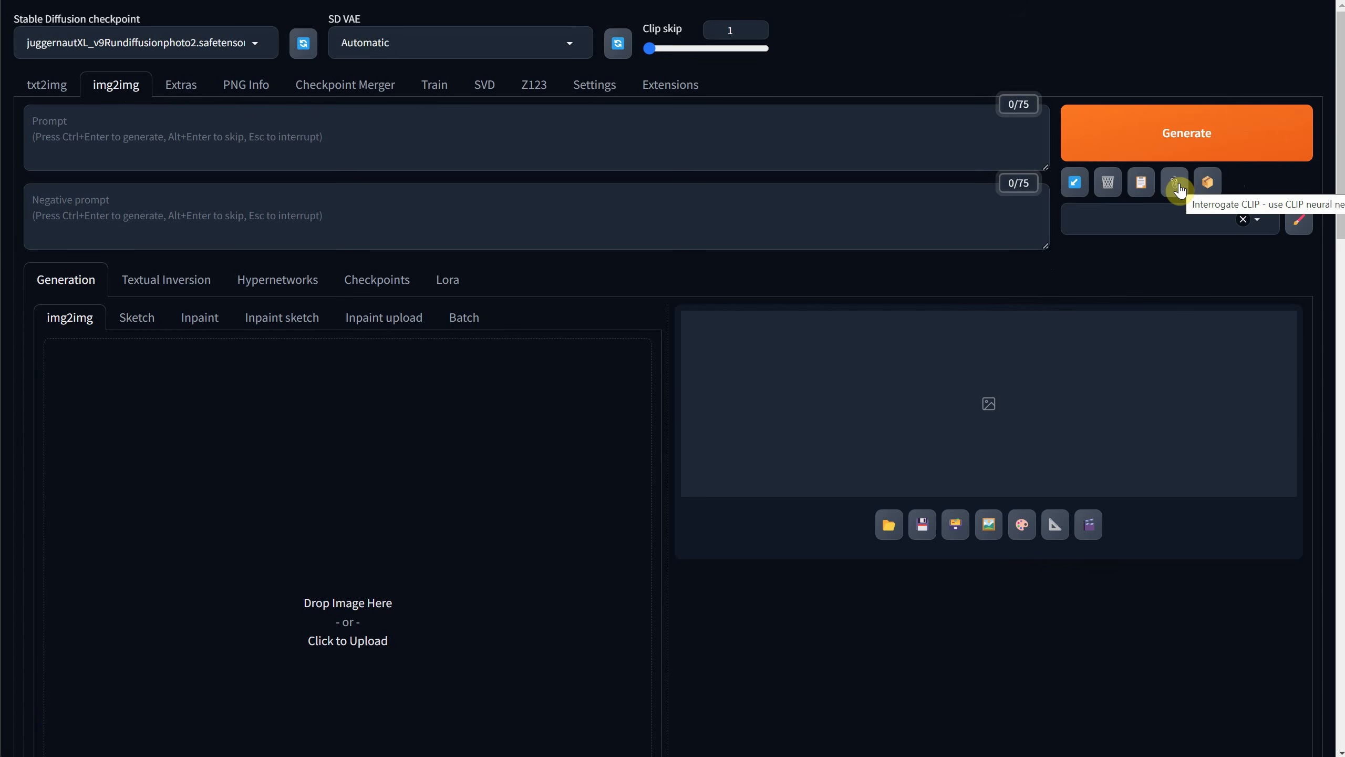
{"action": "left_click", "coordinate": [359, 467]}
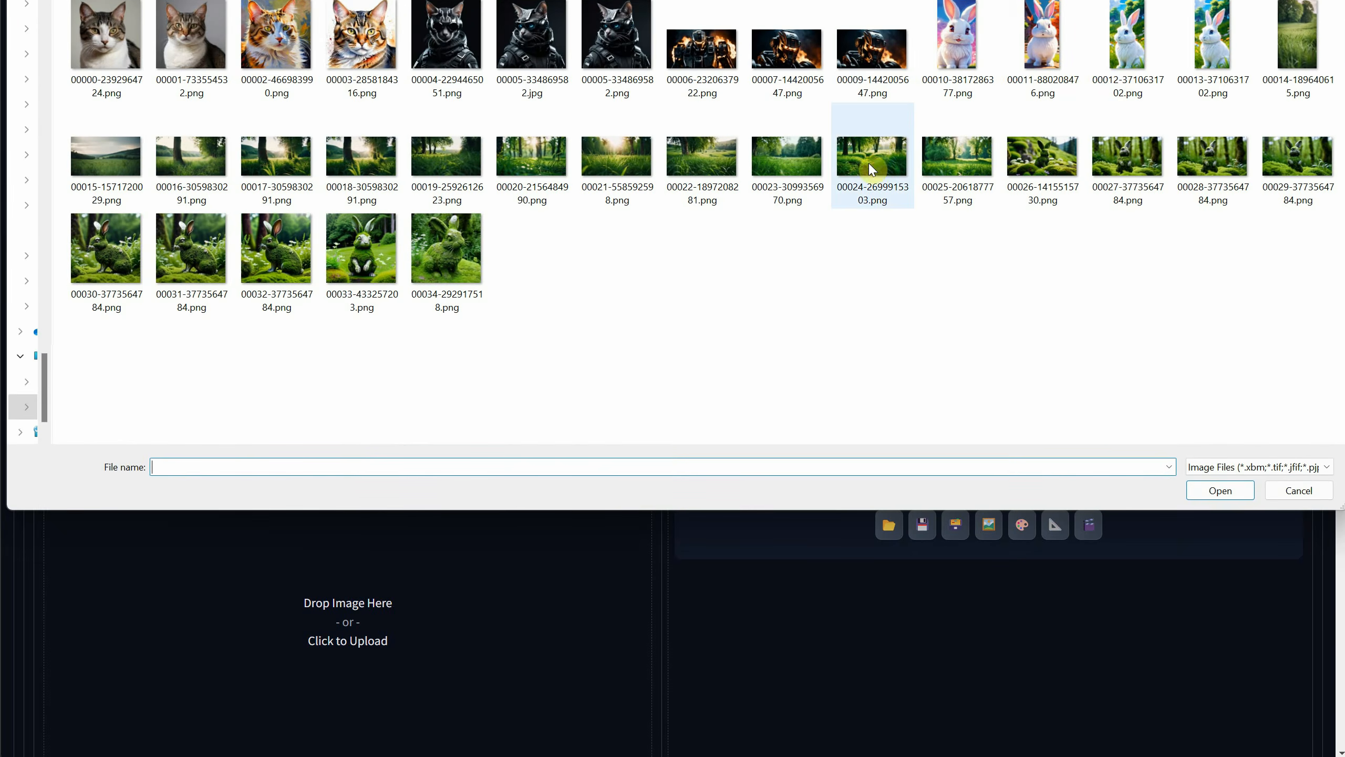
{"action": "double_click", "coordinate": [958, 40]}
{"action": "scroll", "coordinate": [433, 457], "scroll_direction": "down", "scroll_amount": 4}
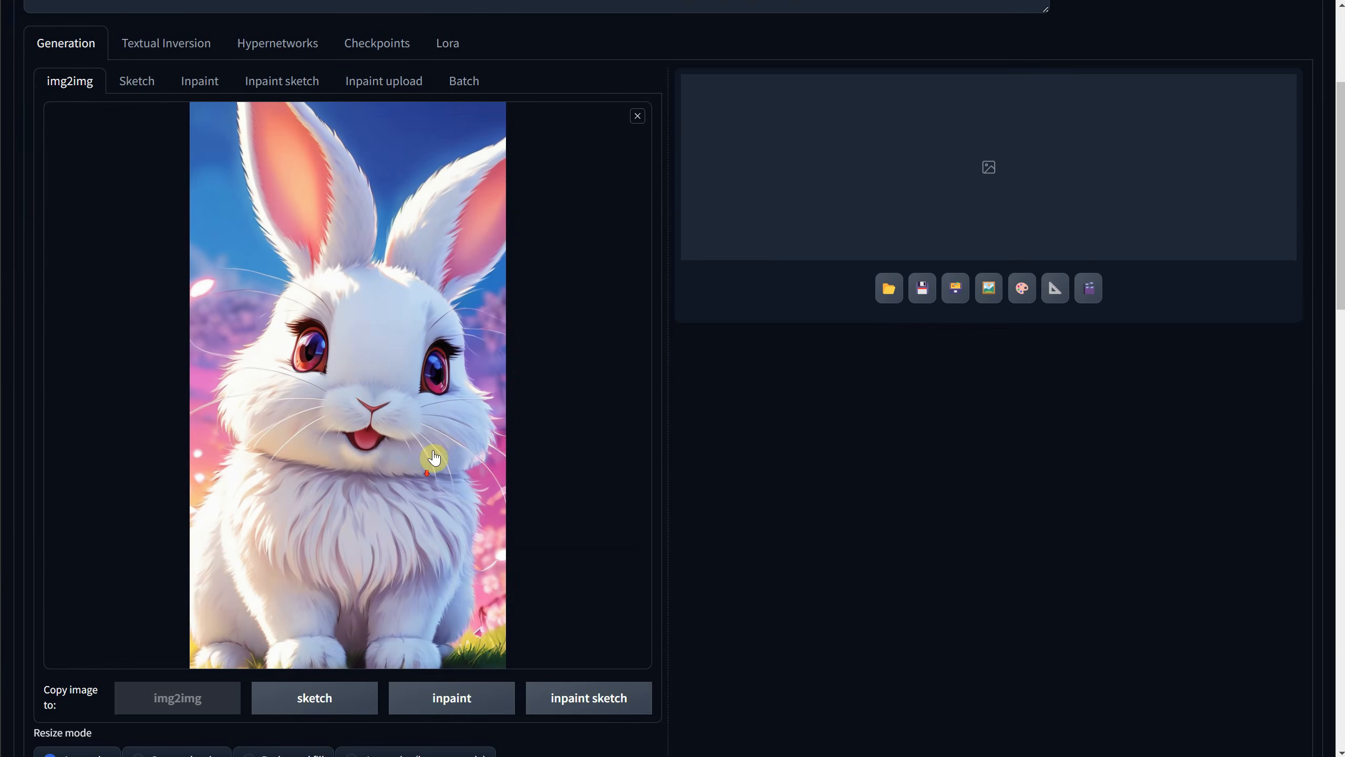
{"action": "scroll", "coordinate": [440, 451], "scroll_direction": "up", "scroll_amount": 4}
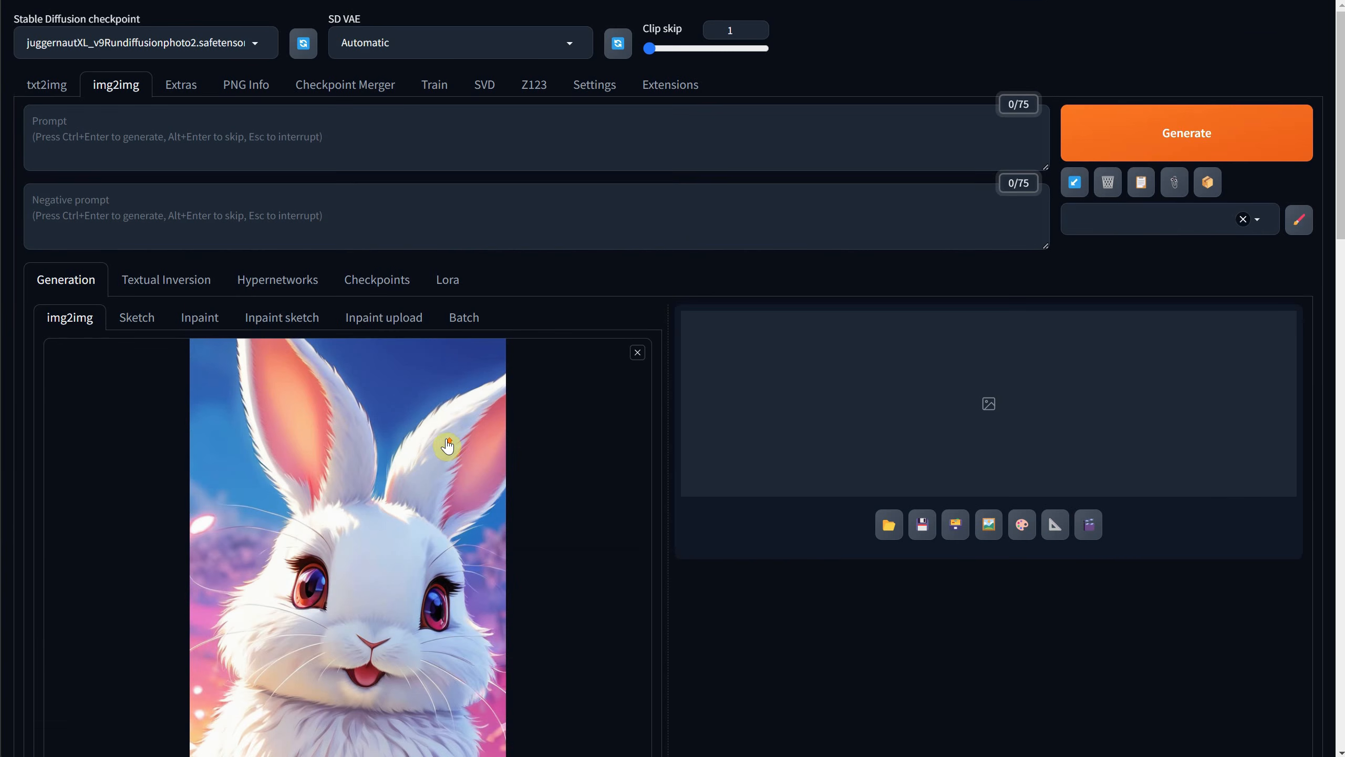
{"action": "left_click", "coordinate": [1172, 193]}
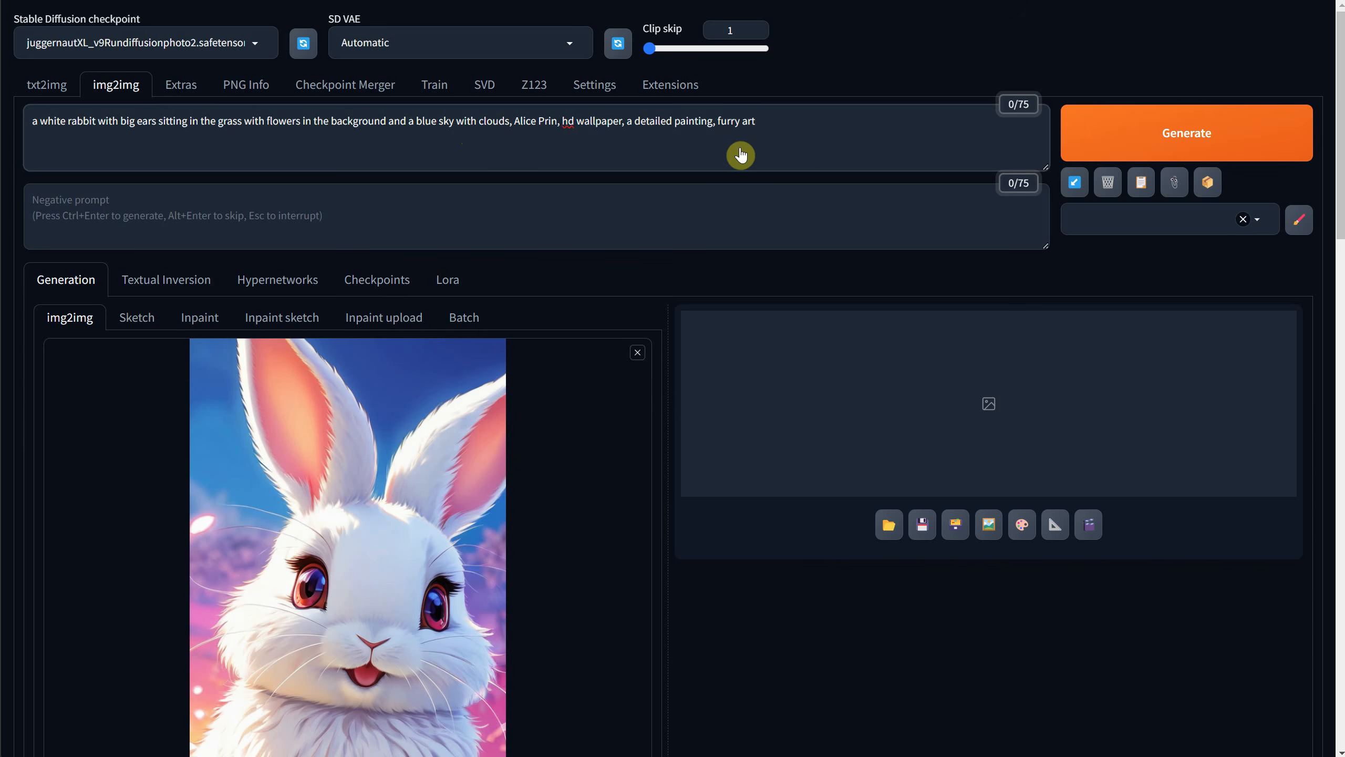
Look over the img2img settings and generate an image from the rabbit picture with the interrogated prompt.
{"action": "scroll", "coordinate": [868, 175], "scroll_direction": "down", "scroll_amount": 4}
{"action": "scroll", "coordinate": [863, 174], "scroll_direction": "up", "scroll_amount": 4}
{"action": "scroll", "coordinate": [354, 198], "scroll_direction": "down", "scroll_amount": 3}
{"action": "scroll", "coordinate": [445, 216], "scroll_direction": "up", "scroll_amount": 3}
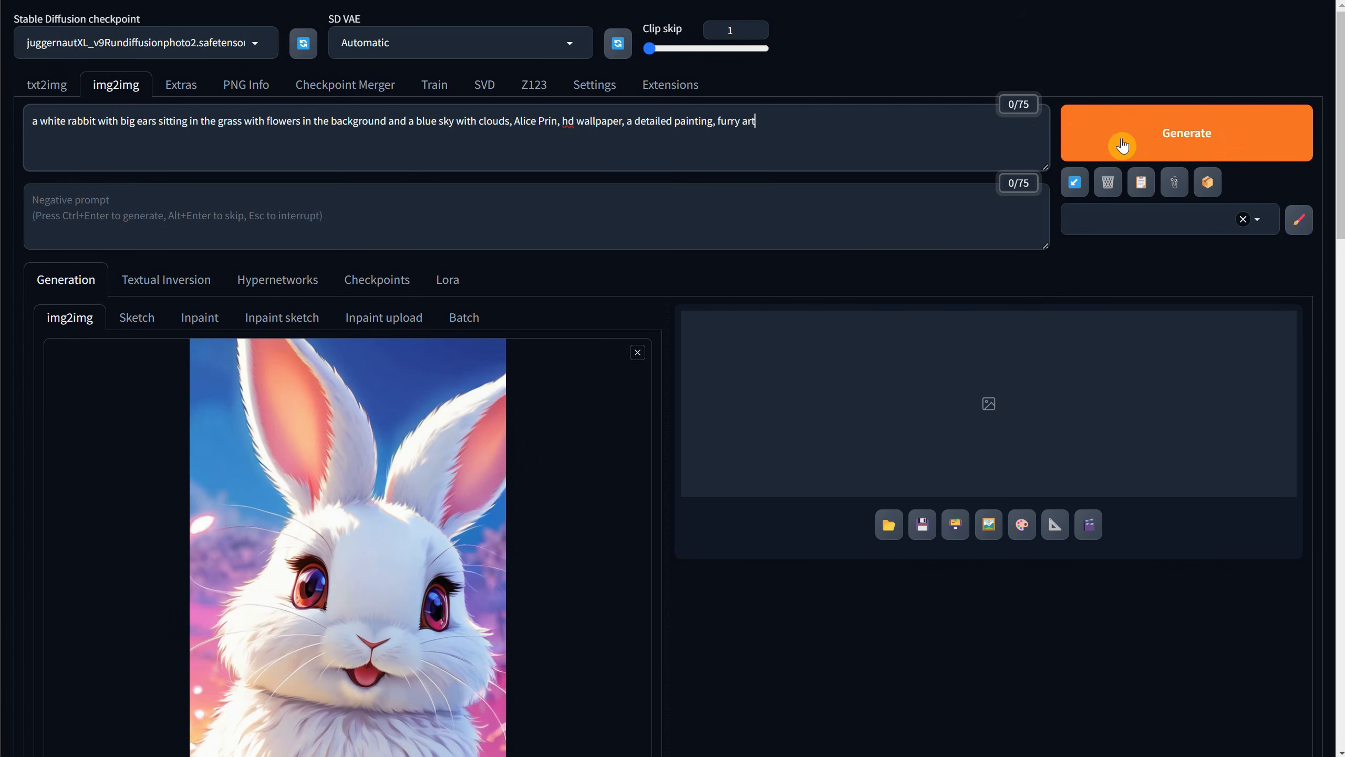
{"action": "scroll", "coordinate": [874, 197], "scroll_direction": "down", "scroll_amount": 14}
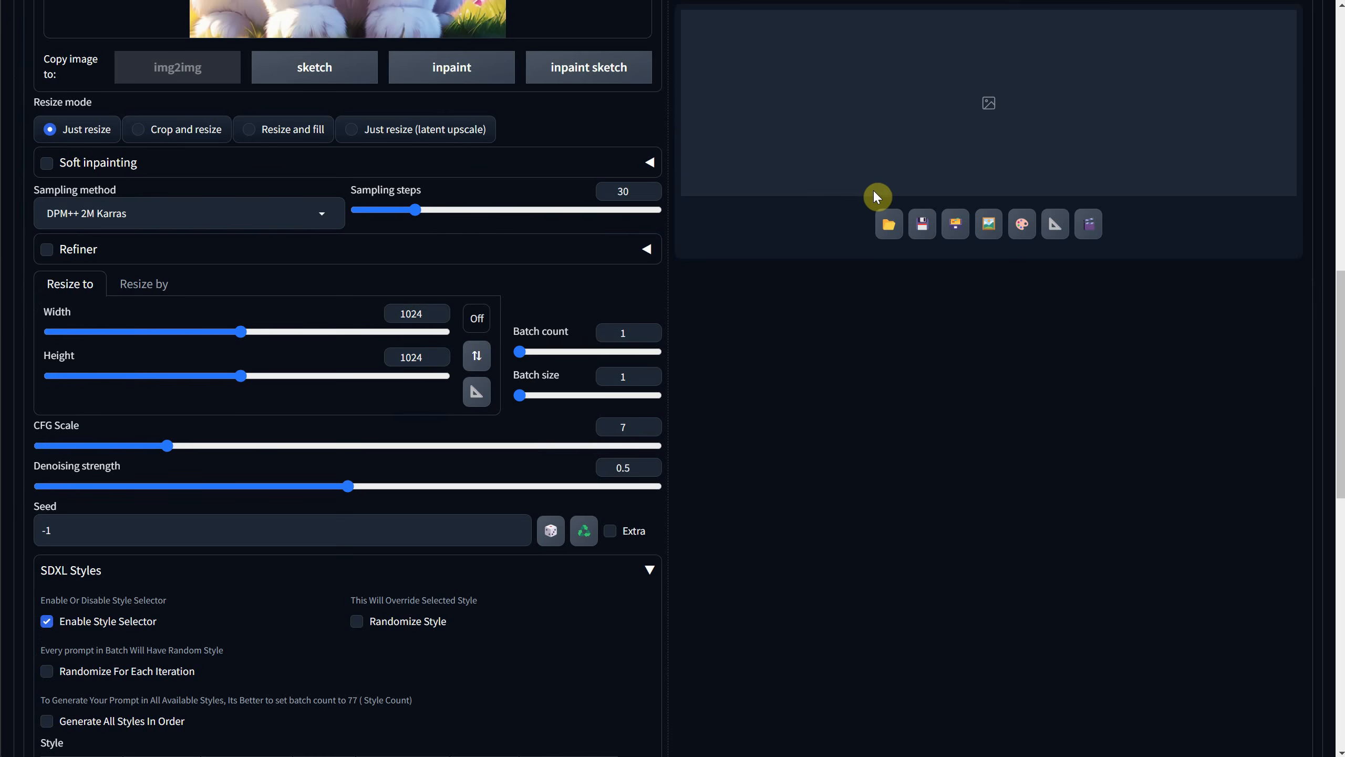
{"action": "scroll", "coordinate": [450, 310], "scroll_direction": "up", "scroll_amount": 14}
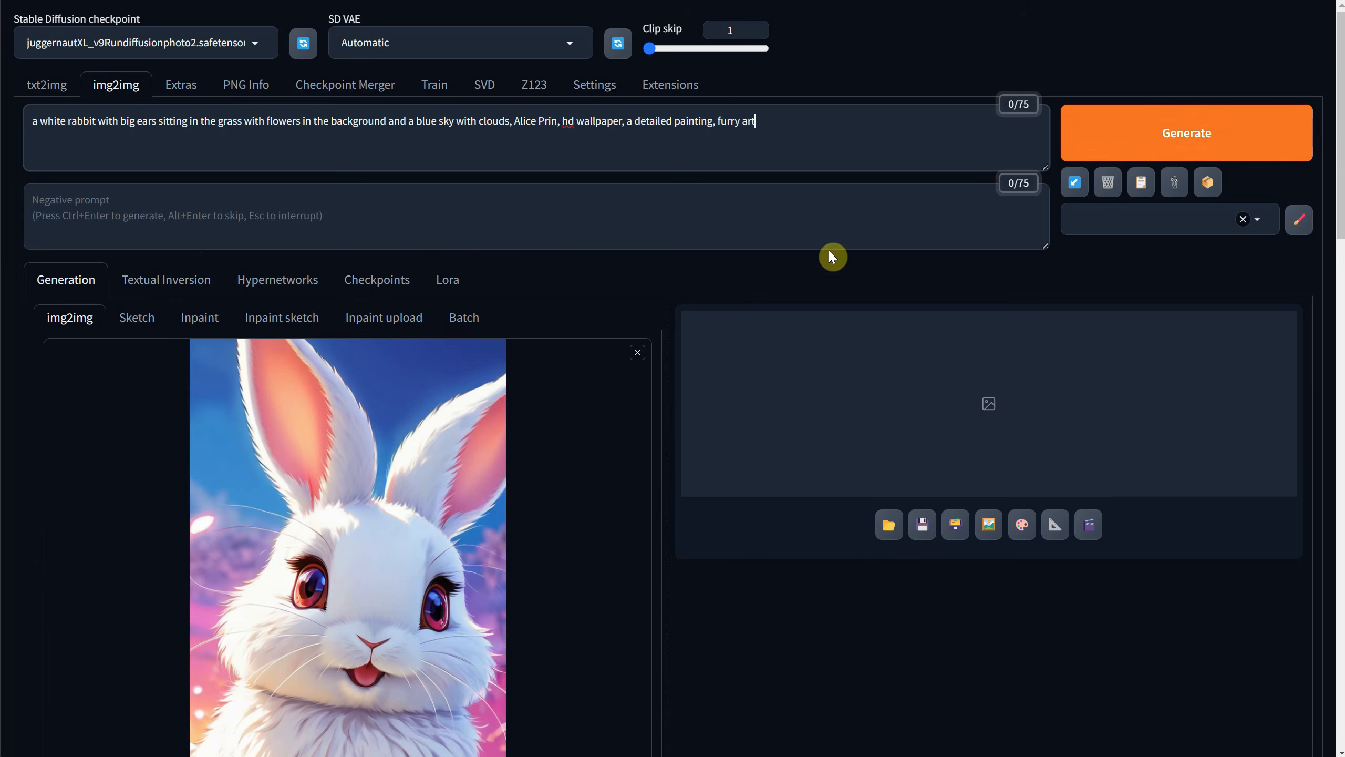
{"action": "left_click", "coordinate": [1132, 137]}
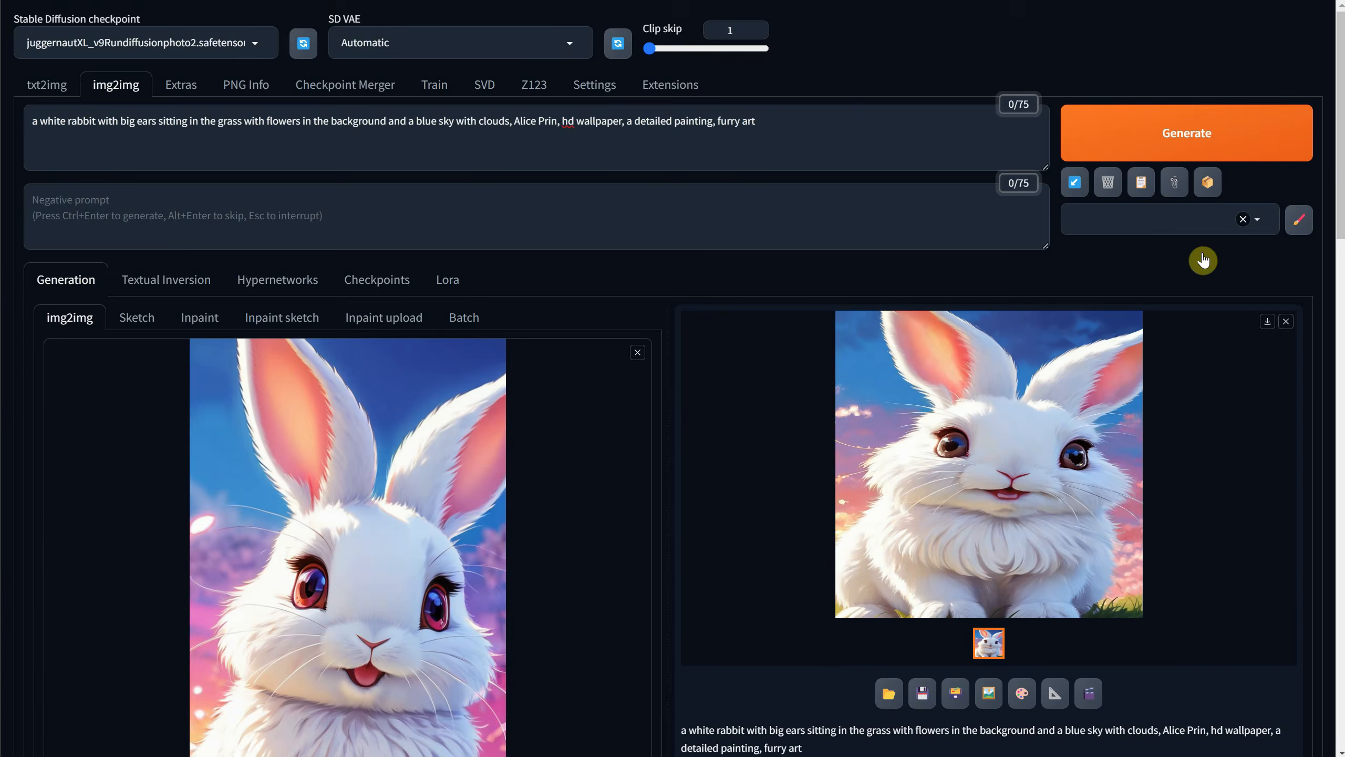
Auto-detect the img2img output size from the source picture, giving a width of 576 and a height of 1032.
{"action": "scroll", "coordinate": [1201, 340], "scroll_direction": "down", "scroll_amount": 5}
{"action": "scroll", "coordinate": [421, 213], "scroll_direction": "down", "scroll_amount": 6}
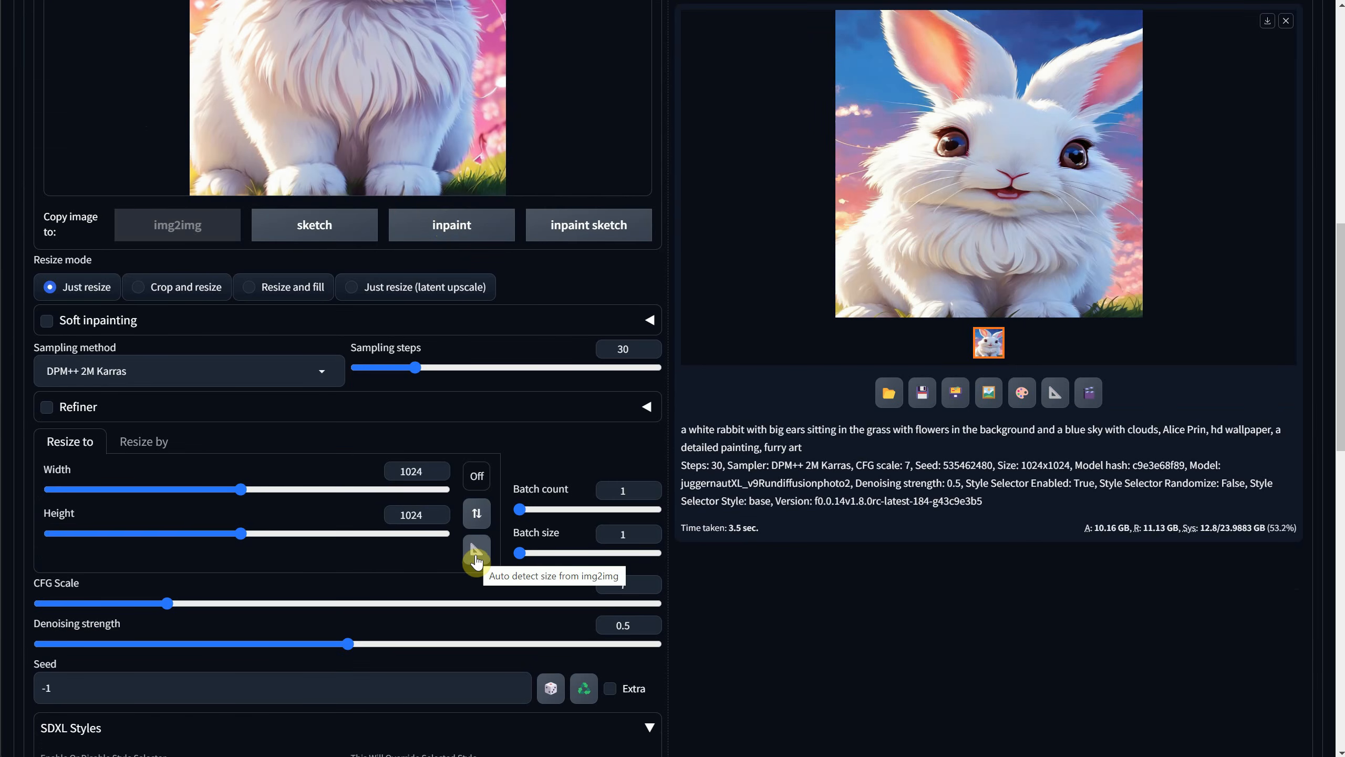
{"action": "left_click", "coordinate": [479, 479]}
{"action": "left_click", "coordinate": [479, 483]}
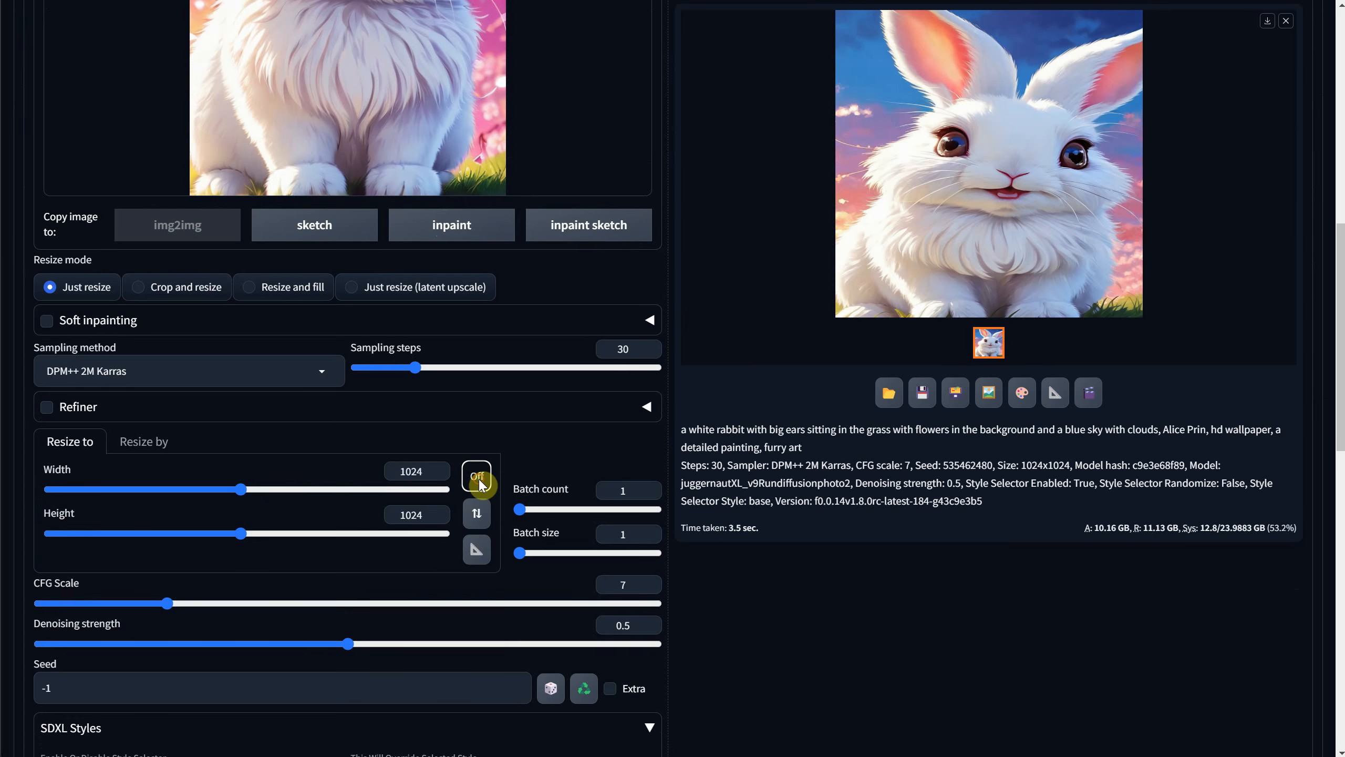
{"action": "left_click", "coordinate": [474, 556]}
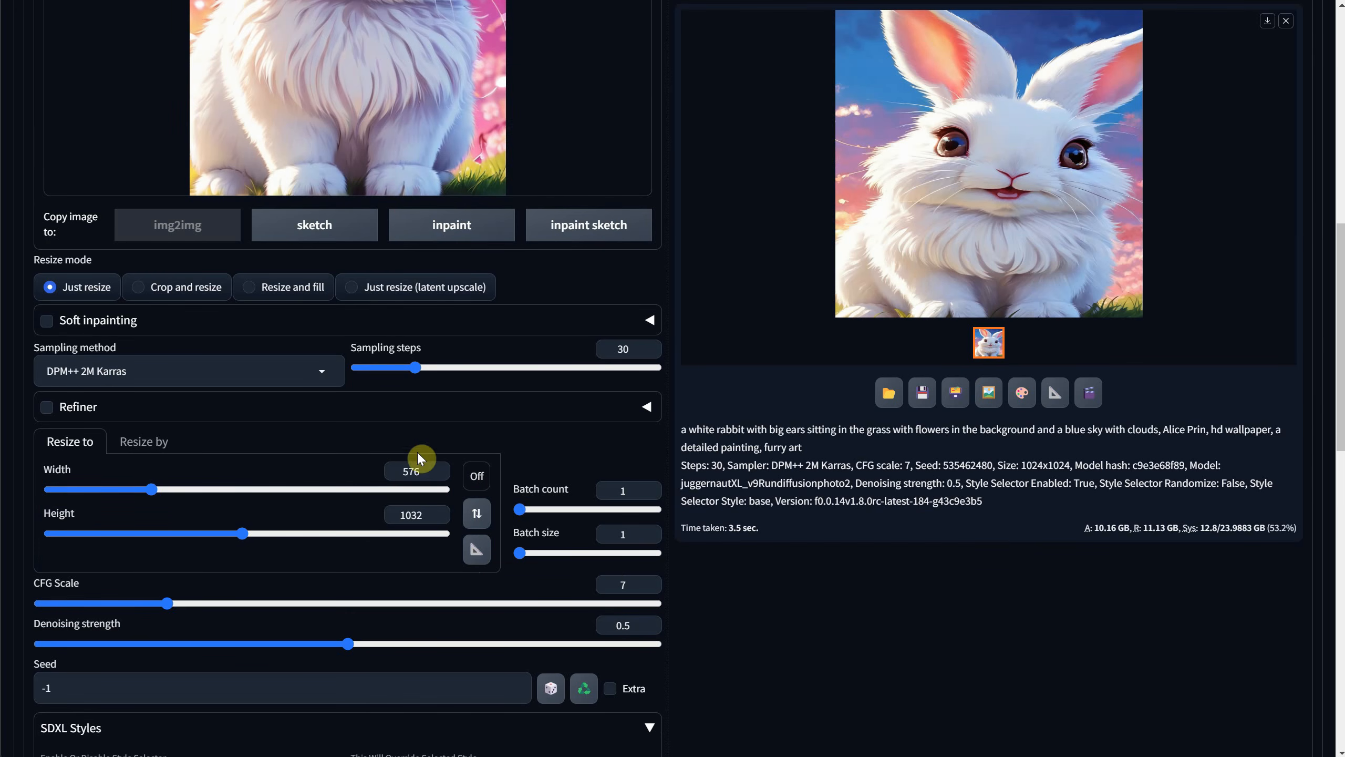
Generate the img2img rabbit image again at 576 x 1032 and view the result.
{"action": "scroll", "coordinate": [515, 332], "scroll_direction": "up", "scroll_amount": 5}
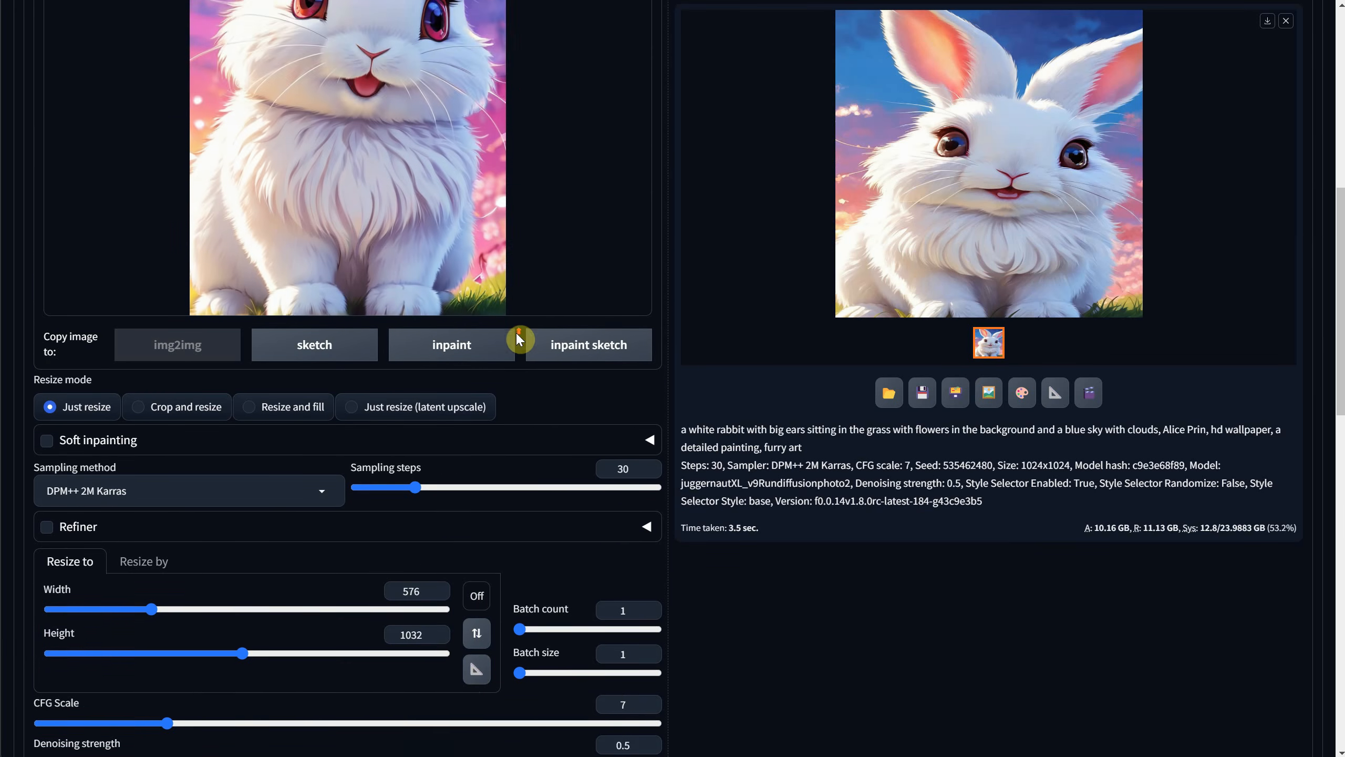
{"action": "scroll", "coordinate": [525, 334], "scroll_direction": "up", "scroll_amount": 5}
{"action": "left_click", "coordinate": [1184, 138]}
{"action": "scroll", "coordinate": [1012, 312], "scroll_direction": "down", "scroll_amount": 15}
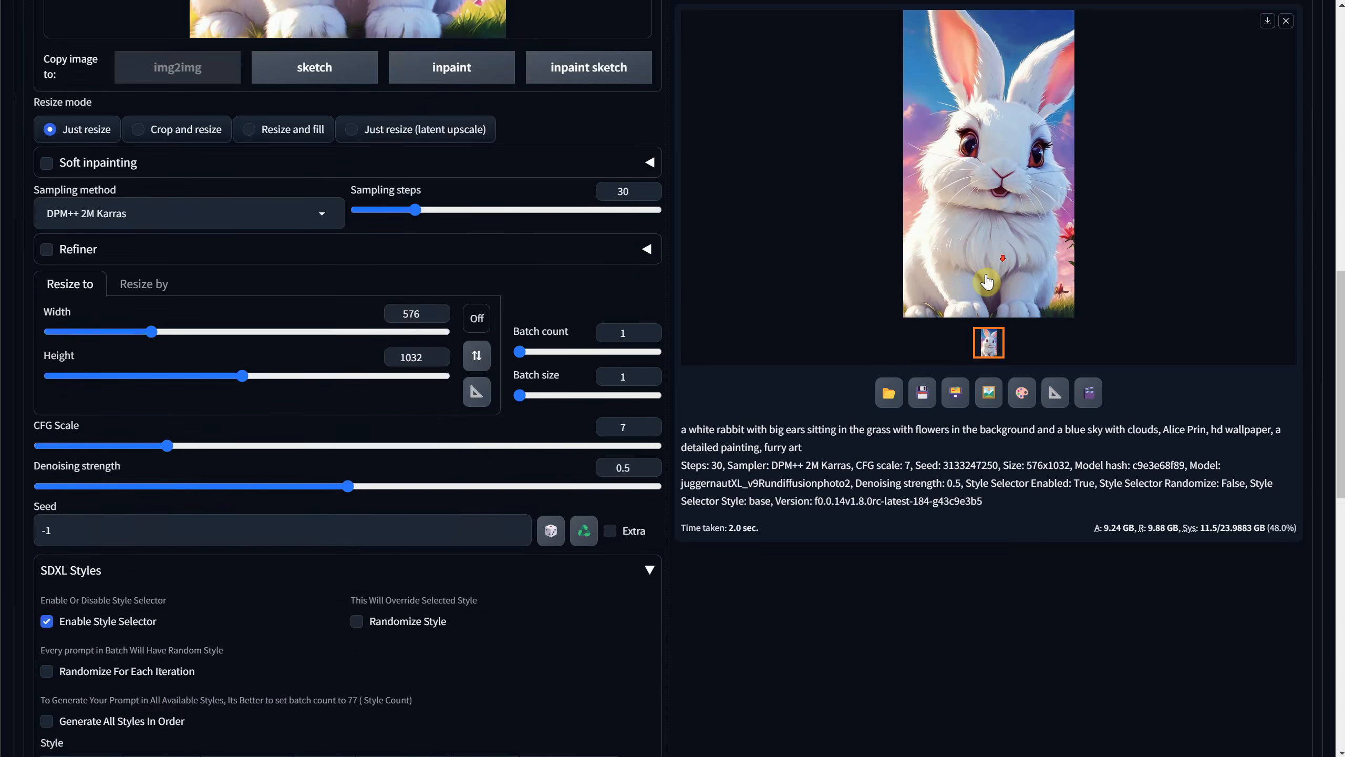
Raise the img2img denoising strength to 0.75, generate the white rabbit image again and view it enlarged.
{"action": "scroll", "coordinate": [902, 360], "scroll_direction": "up", "scroll_amount": 6}
{"action": "left_click_drag", "start_coordinate": [349, 566], "coordinate": [502, 571]}
{"action": "scroll", "coordinate": [982, 342], "scroll_direction": "up", "scroll_amount": 11}
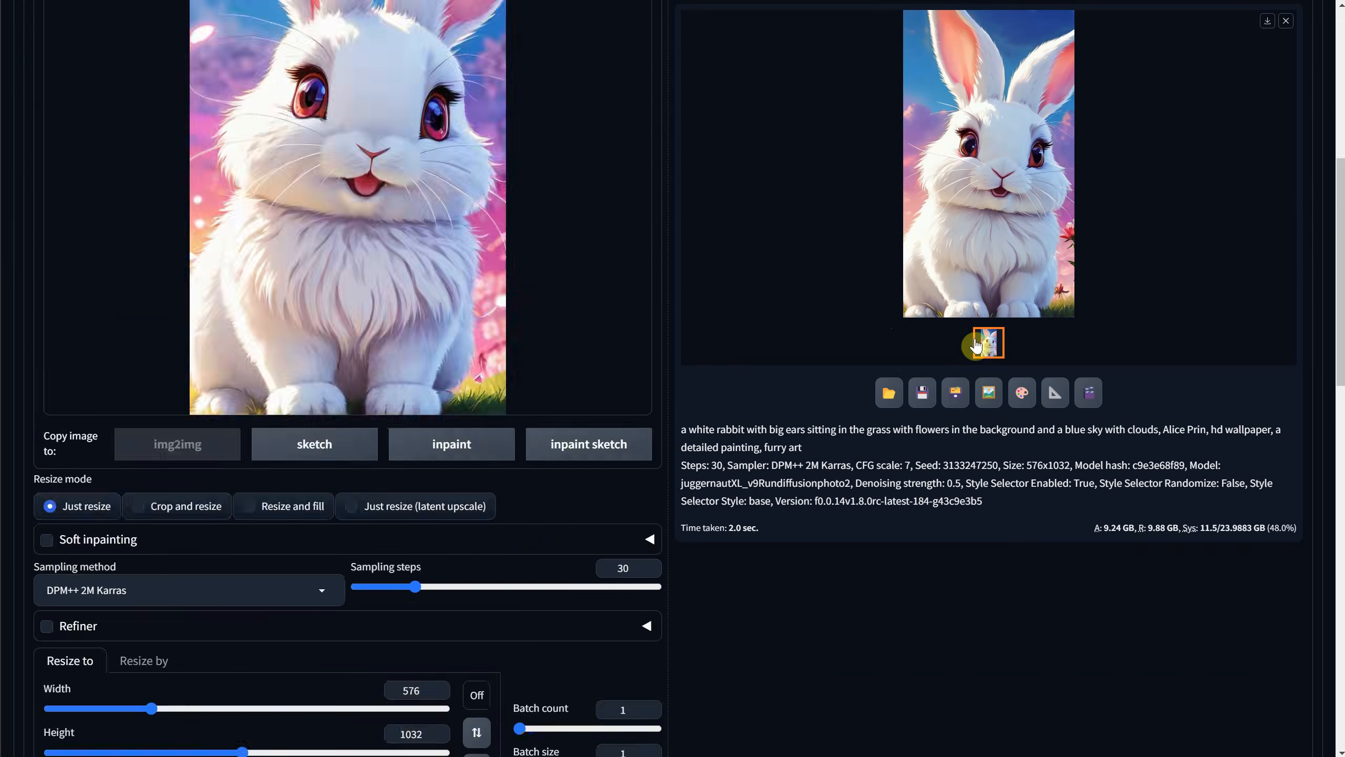
{"action": "left_click", "coordinate": [1141, 145]}
{"action": "scroll", "coordinate": [1128, 322], "scroll_direction": "down", "scroll_amount": 3}
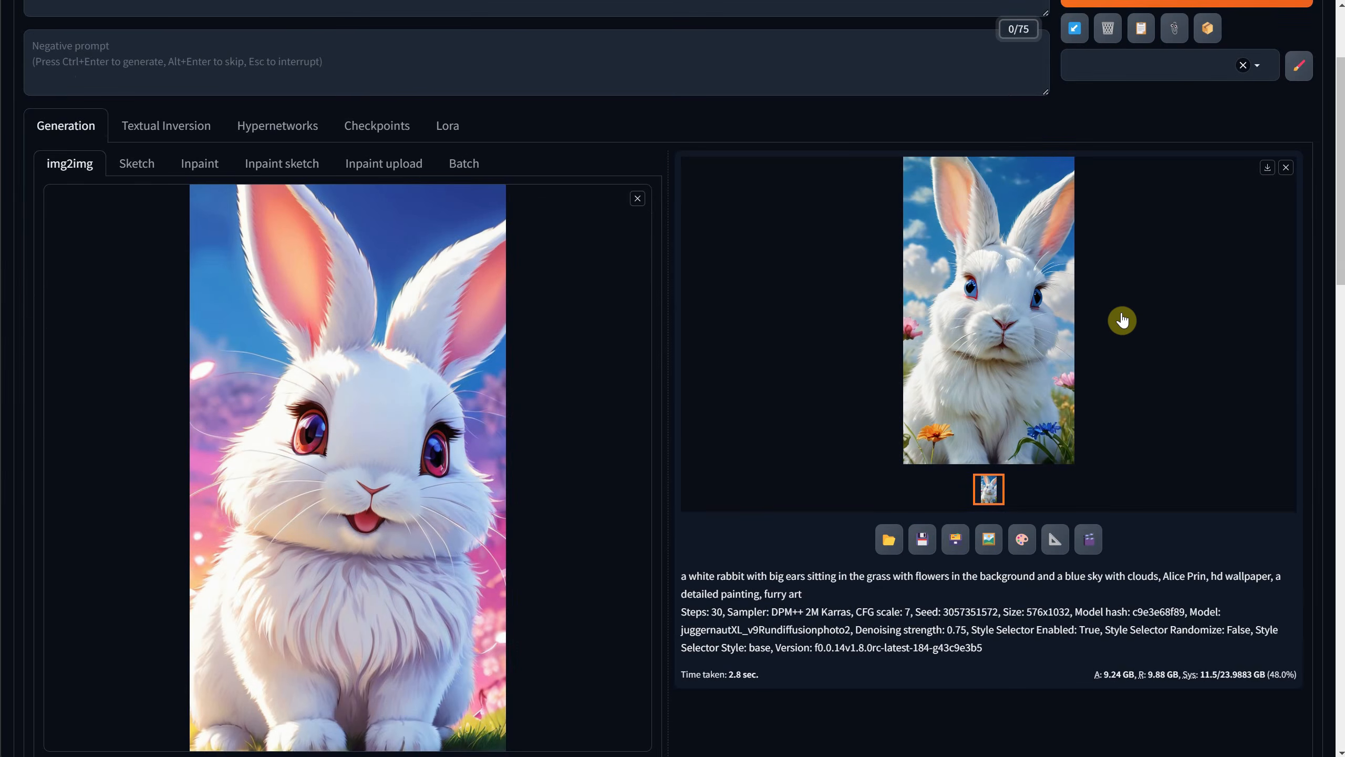
{"action": "left_click", "coordinate": [1061, 333]}
{"action": "left_click", "coordinate": [1235, 559]}
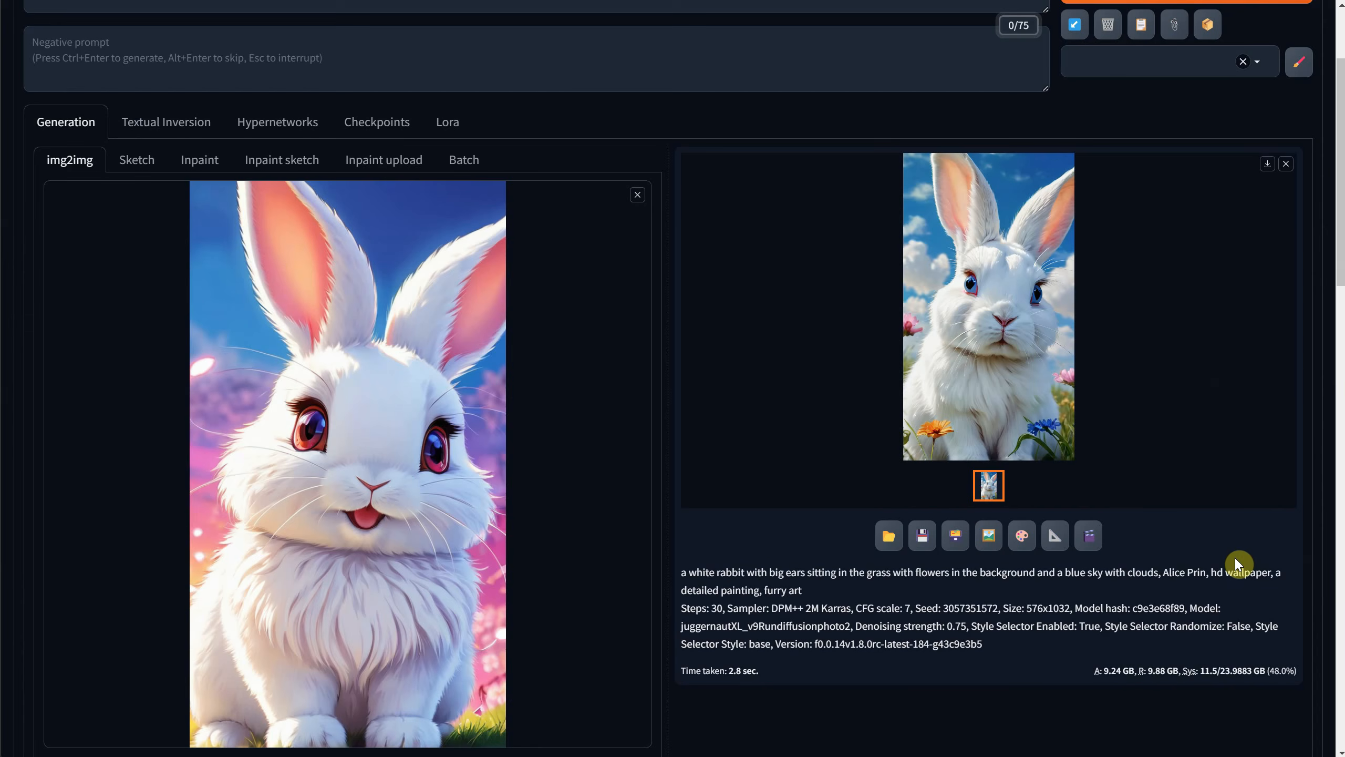
Apply the 3D Model style from SDXL Styles to the img2img prompt, then generate the rabbit image and view it enlarged.
{"action": "scroll", "coordinate": [1144, 559], "scroll_direction": "down", "scroll_amount": 10}
{"action": "scroll", "coordinate": [575, 519], "scroll_direction": "down", "scroll_amount": 4}
{"action": "scroll", "coordinate": [598, 448], "scroll_direction": "up", "scroll_amount": 18}
{"action": "scroll", "coordinate": [604, 441], "scroll_direction": "down", "scroll_amount": 20}
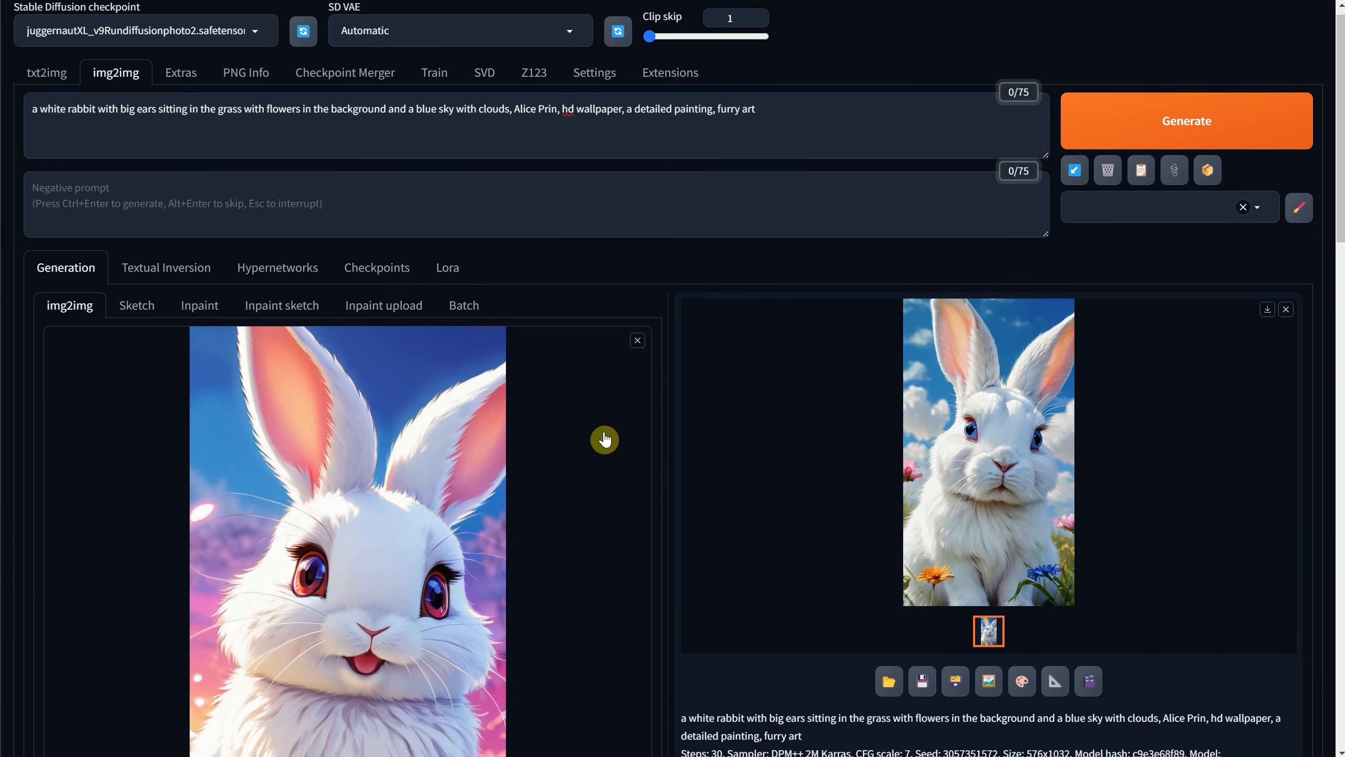
{"action": "left_click", "coordinate": [80, 383]}
{"action": "scroll", "coordinate": [296, 411], "scroll_direction": "up", "scroll_amount": 20}
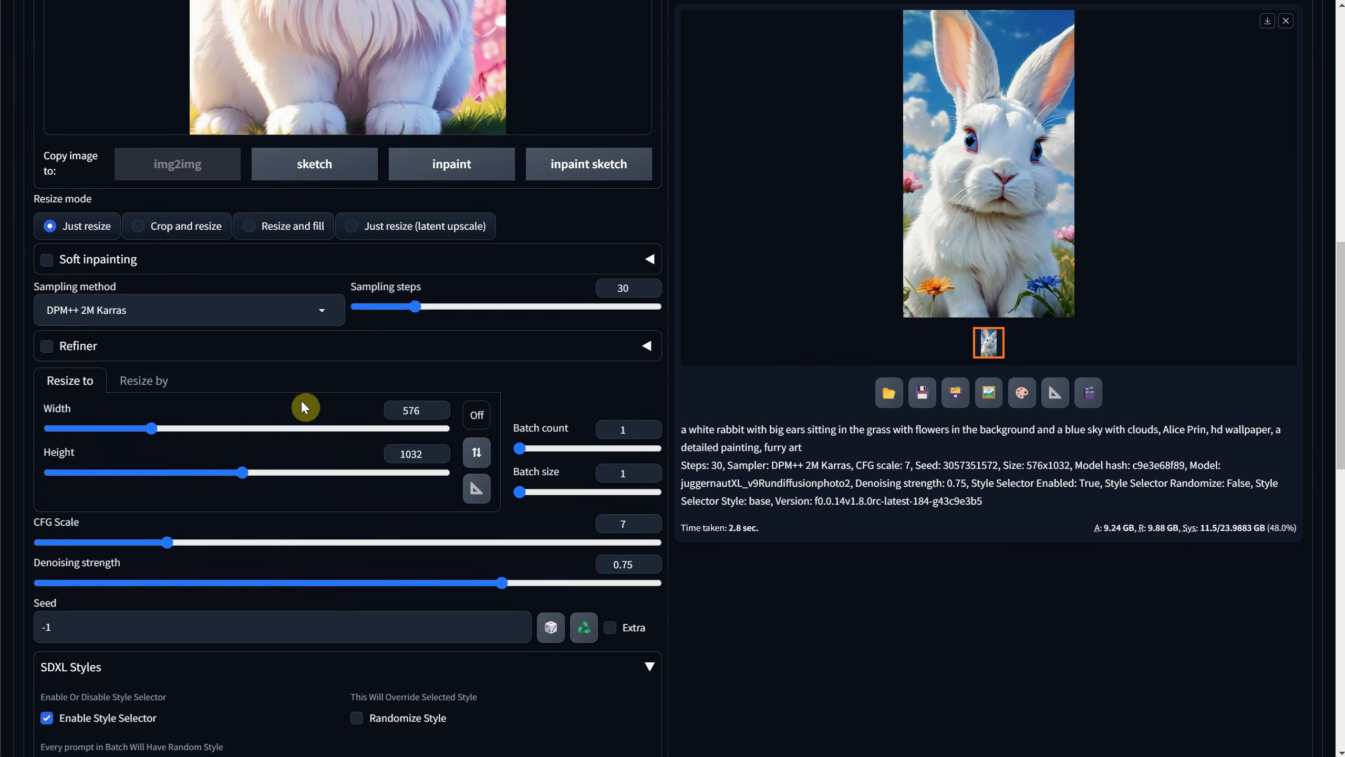
{"action": "left_click", "coordinate": [1084, 123]}
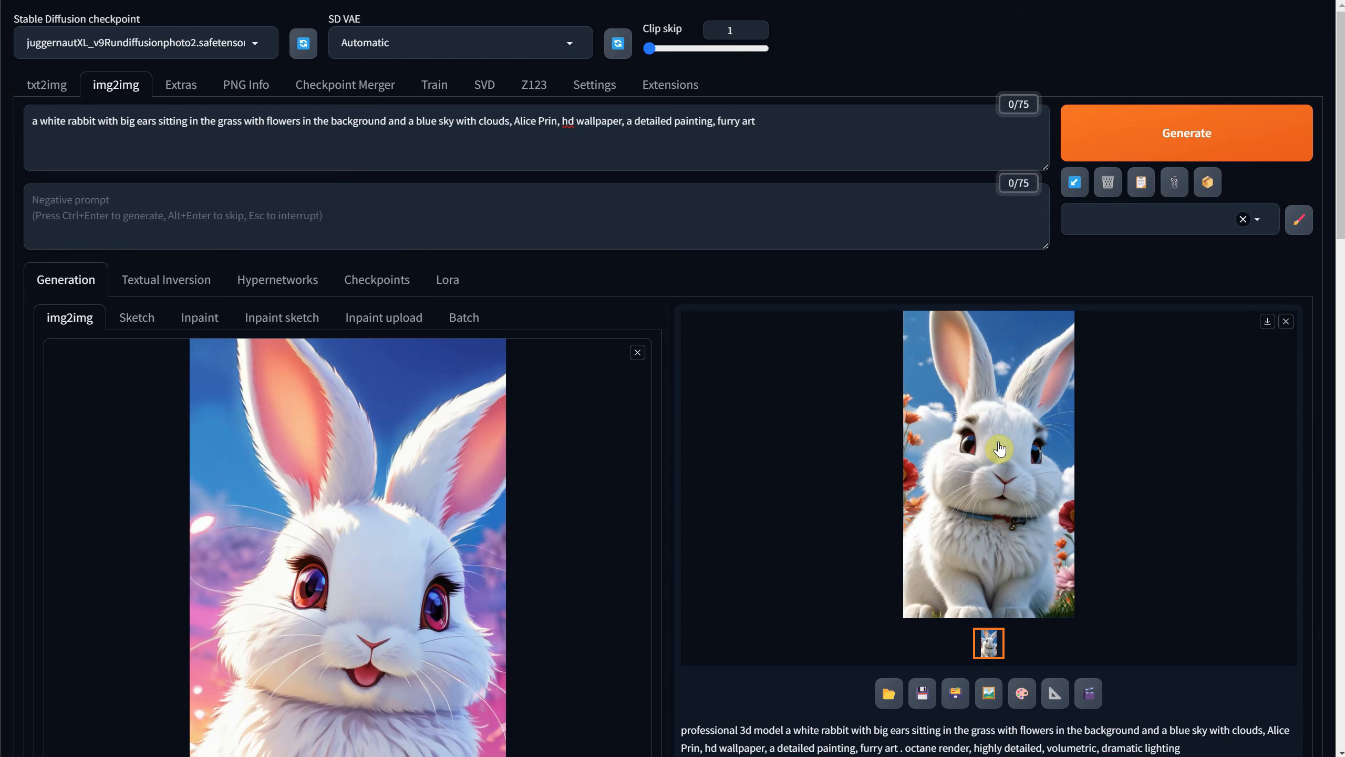
{"action": "left_click", "coordinate": [993, 439]}
{"action": "left_click", "coordinate": [887, 393]}
{"action": "scroll", "coordinate": [1108, 196], "scroll_direction": "down", "scroll_amount": 3}
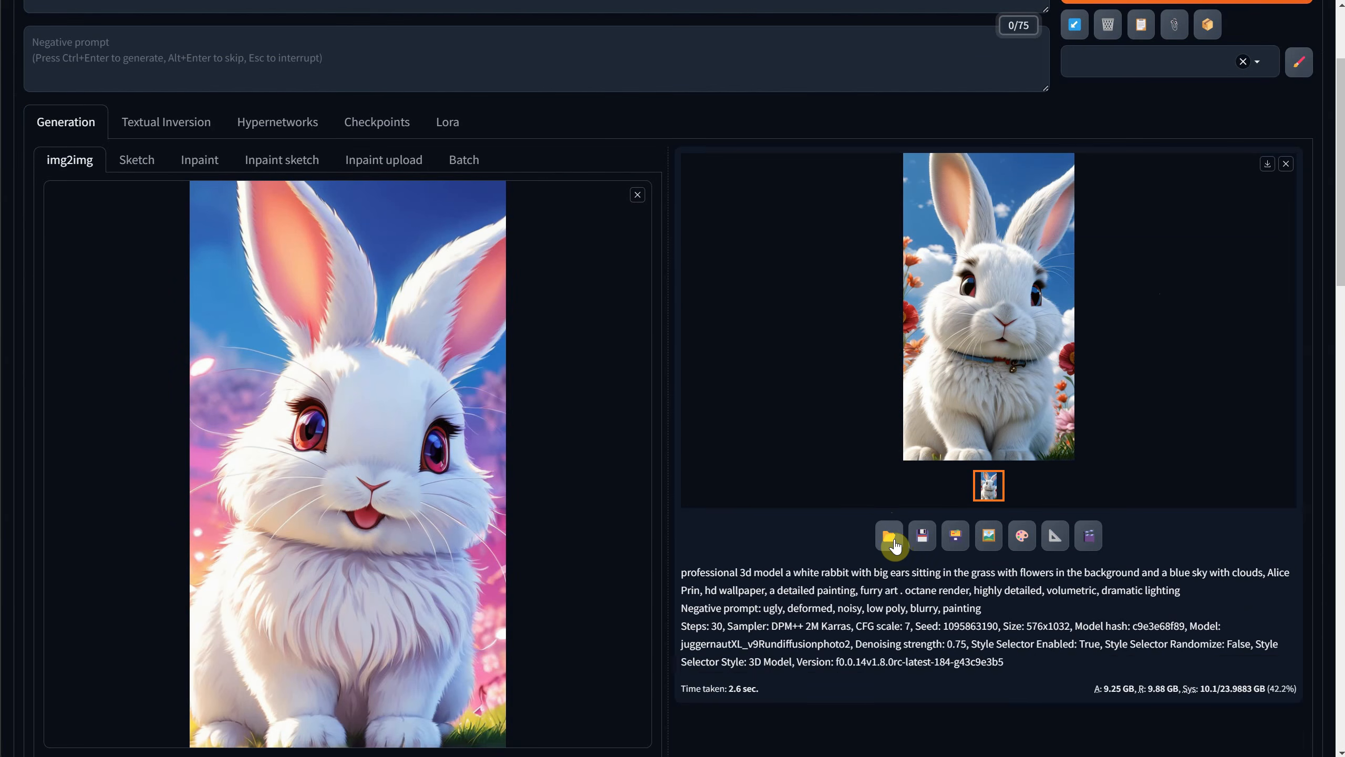
Send the generated 3D rabbit image to img2img as the new source picture, and also send it to Extras.
{"action": "left_click", "coordinate": [988, 535]}
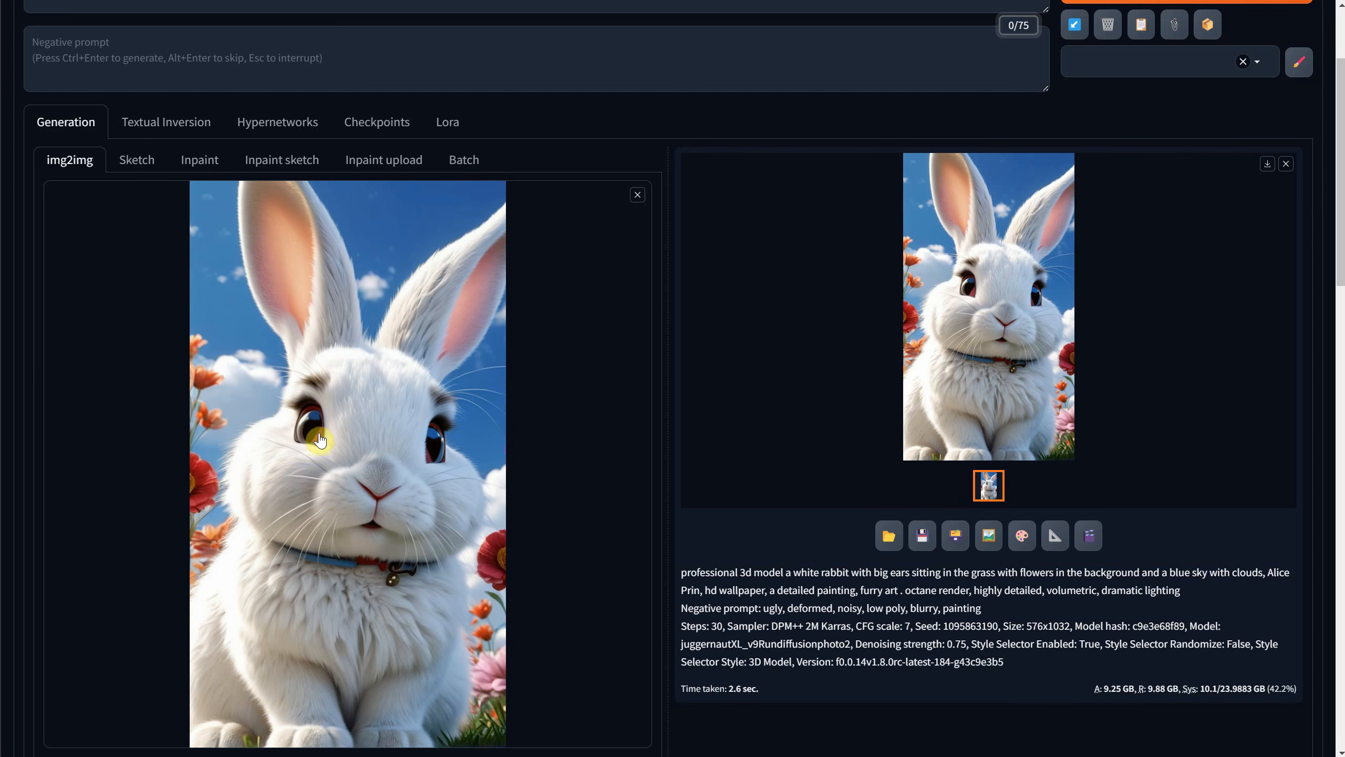
{"action": "left_click", "coordinate": [1055, 535]}
{"action": "scroll", "coordinate": [933, 270], "scroll_direction": "up", "scroll_amount": 2}
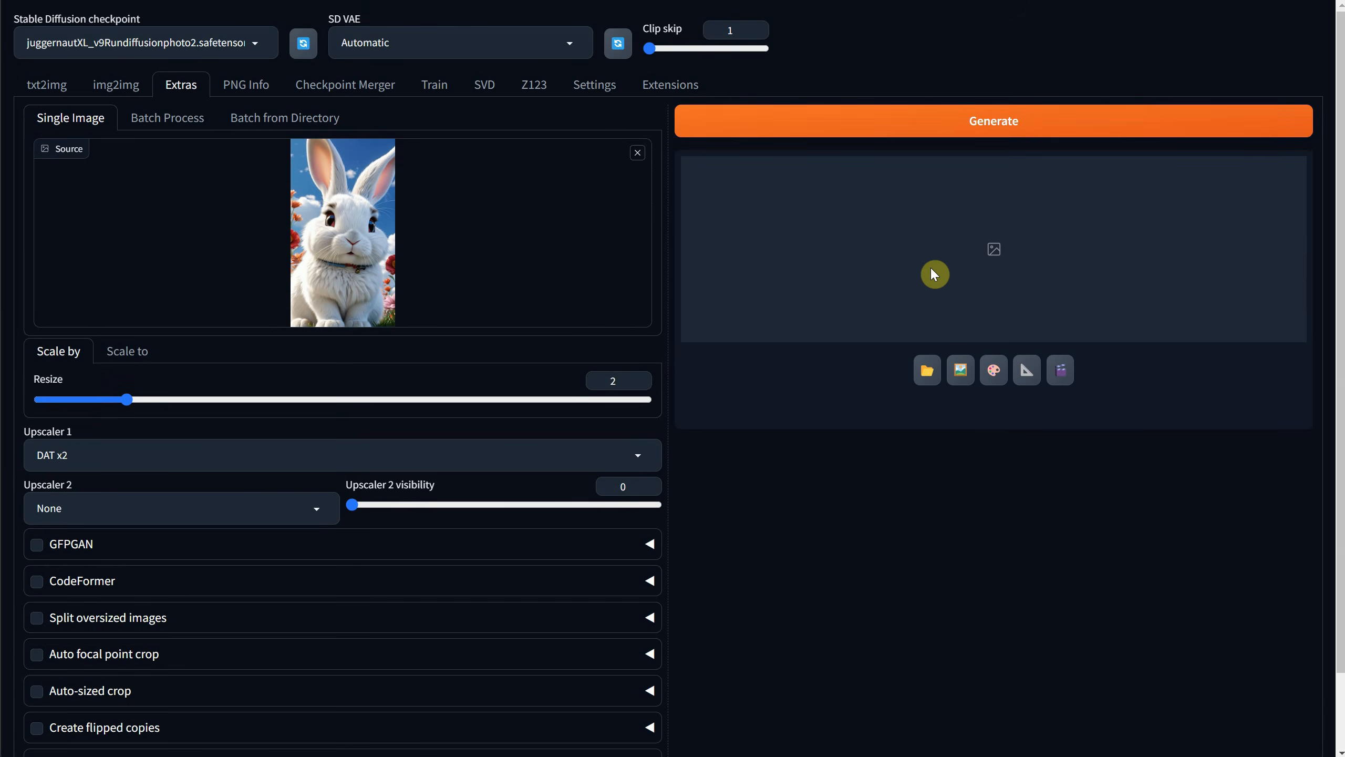
Pick the Upscaler 1 model in Extras and upscale the rabbit image with Resize at 2.
{"action": "scroll", "coordinate": [562, 258], "scroll_direction": "down", "scroll_amount": 2}
{"action": "scroll", "coordinate": [506, 260], "scroll_direction": "up", "scroll_amount": 2}
{"action": "left_click", "coordinate": [134, 449]}
{"action": "left_click", "coordinate": [101, 265]}
{"action": "scroll", "coordinate": [313, 466], "scroll_direction": "down", "scroll_amount": 2}
{"action": "scroll", "coordinate": [339, 481], "scroll_direction": "up", "scroll_amount": 2}
{"action": "left_click", "coordinate": [828, 123]}
In the txt2img-images output folder, check the dimensions of the upscaled picture 02048.png.
{"action": "left_click", "coordinate": [993, 337]}
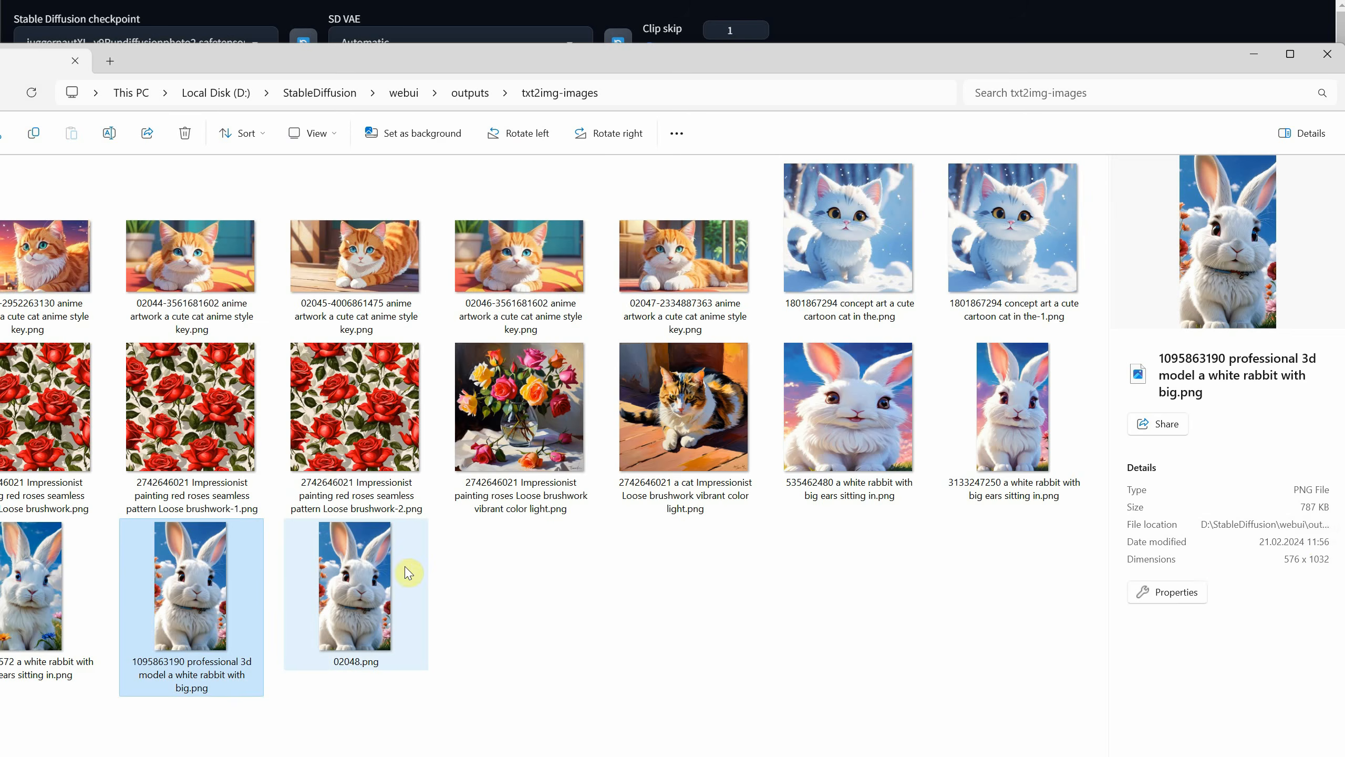
{"action": "left_click", "coordinate": [407, 570]}
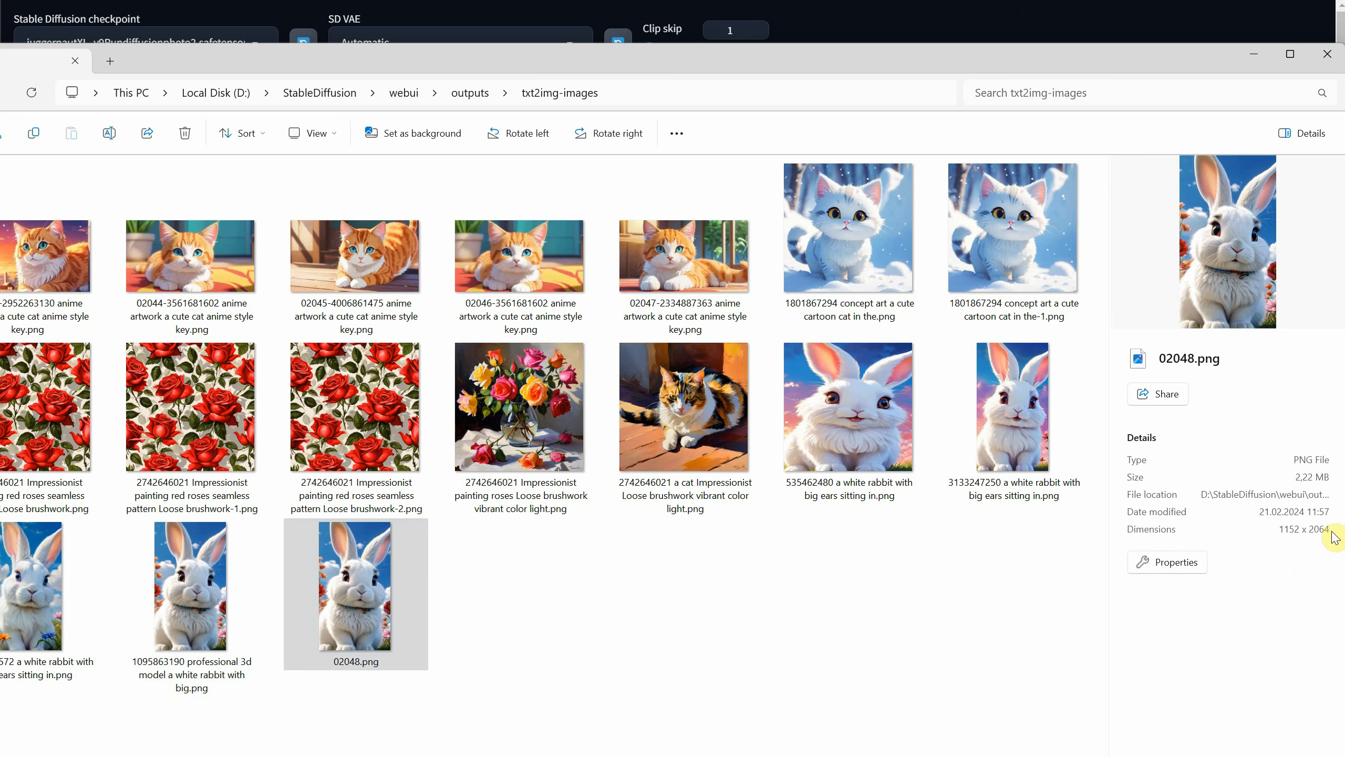
{"action": "left_click", "coordinate": [555, 645]}
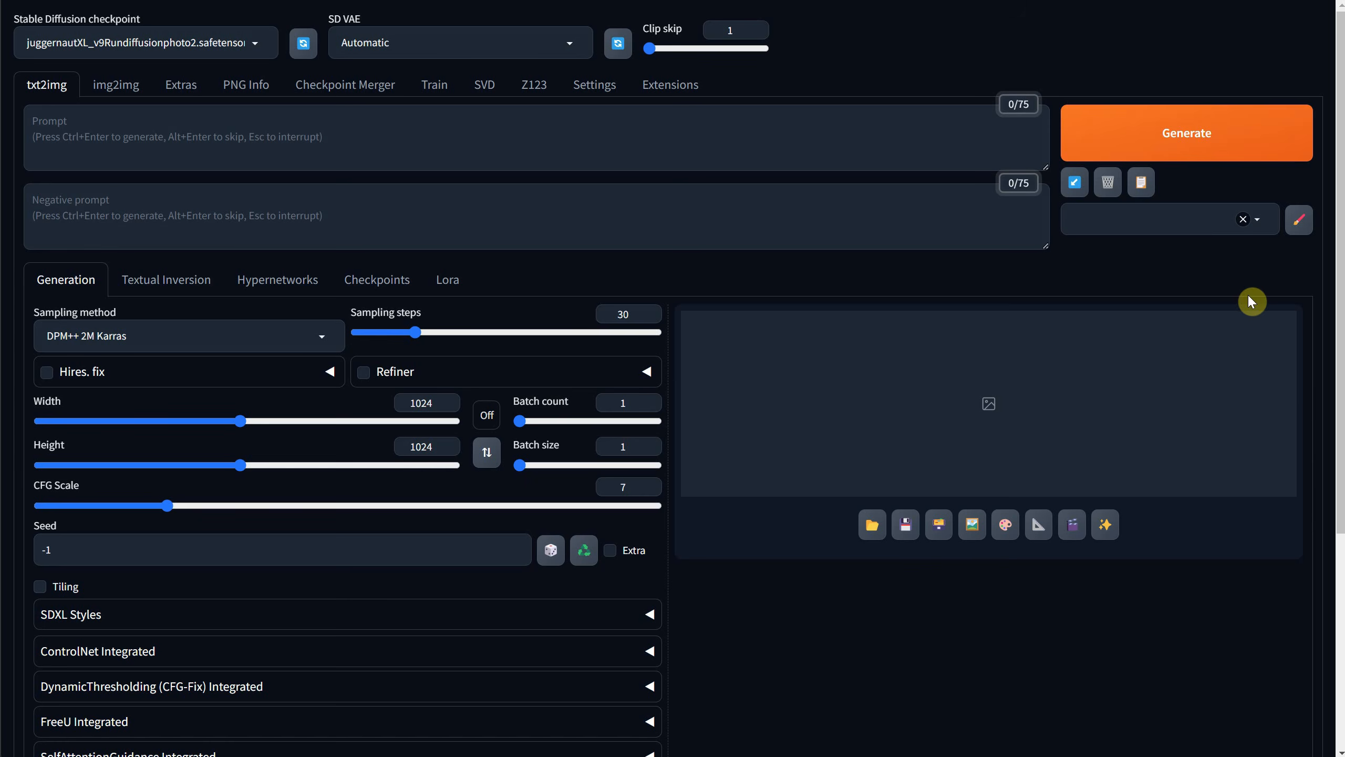
Return to txt2img in the web UI, expand FreeU Integrated and look over its B1, B2, S1 and S2 settings.
{"action": "scroll", "coordinate": [244, 265], "scroll_direction": "down", "scroll_amount": 3}
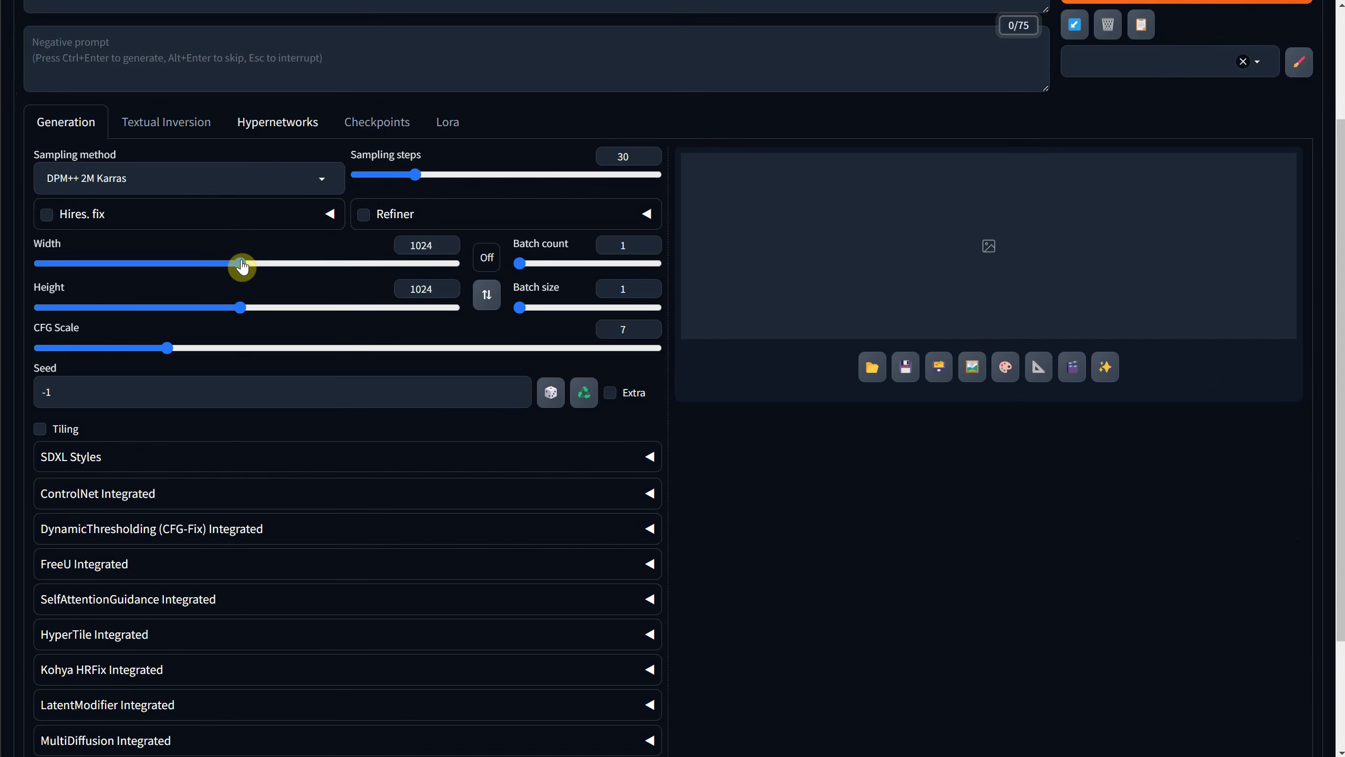
{"action": "left_click", "coordinate": [188, 566]}
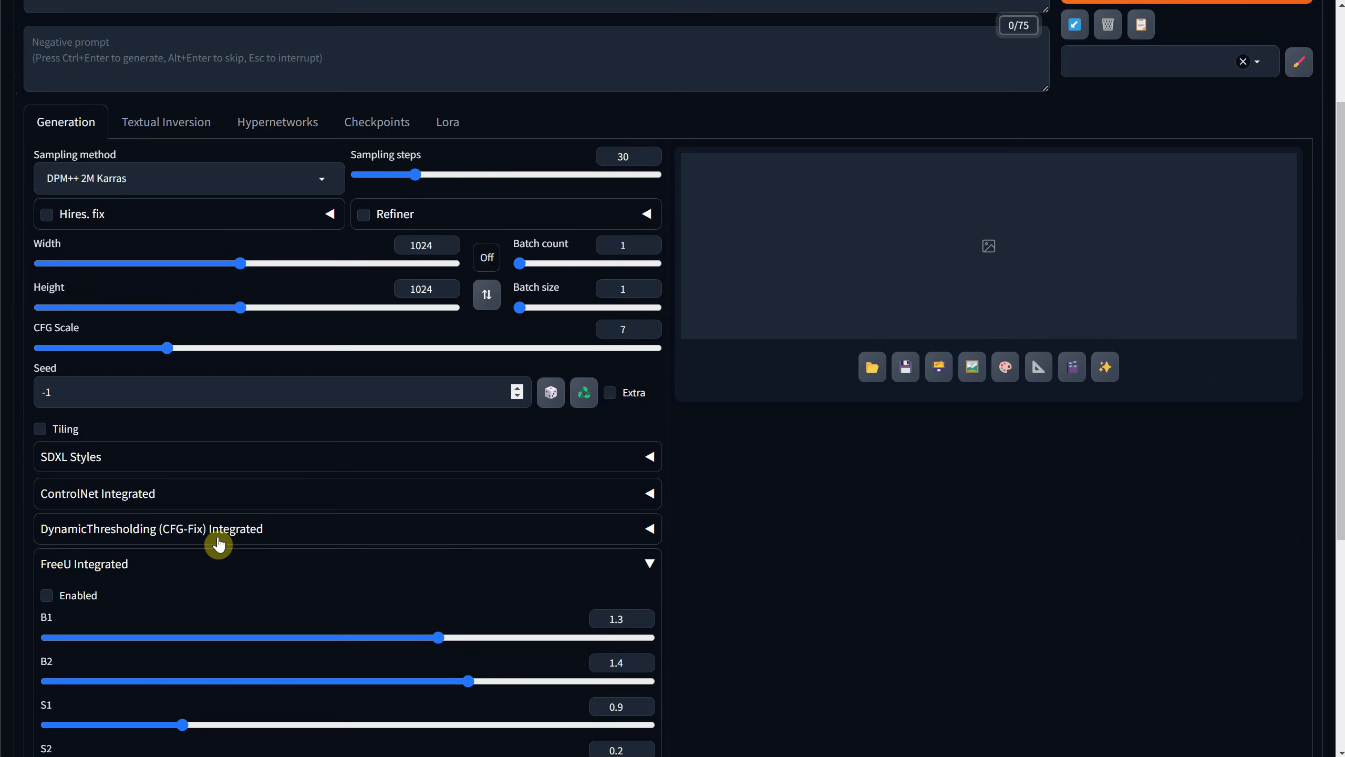
{"action": "scroll", "coordinate": [249, 466], "scroll_direction": "down", "scroll_amount": 2}
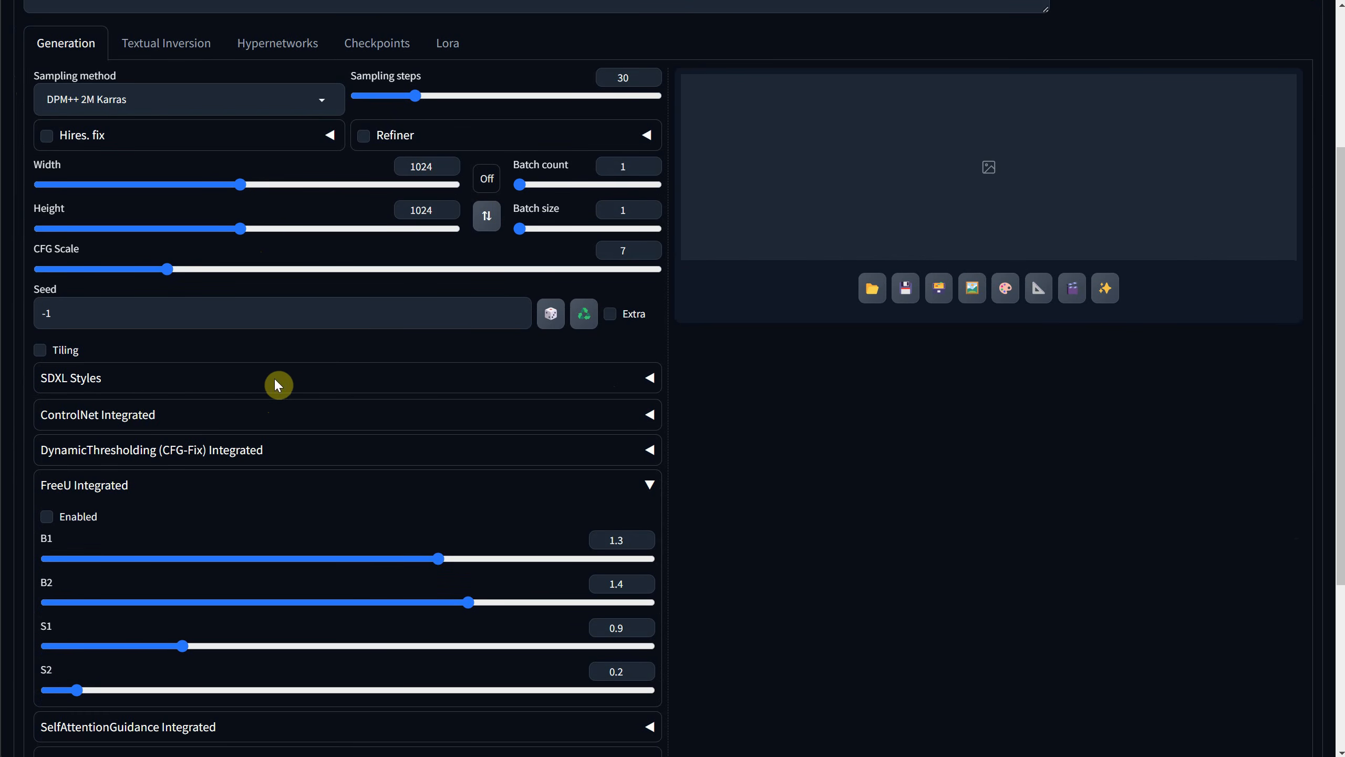
{"action": "scroll", "coordinate": [201, 400], "scroll_direction": "up", "scroll_amount": 5}
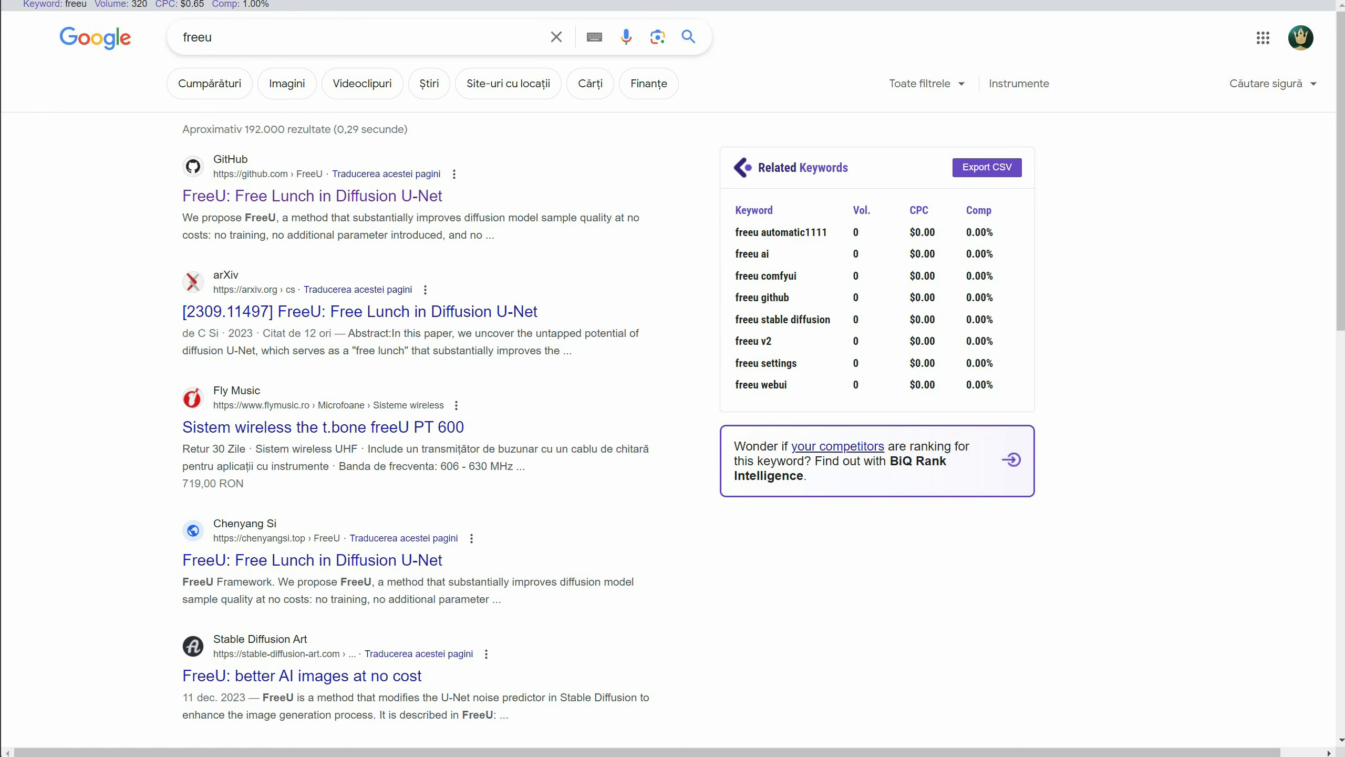
Open the FreeU GitHub page from the Google results and read its description and the recommended SDXL parameters.
{"action": "left_click", "coordinate": [281, 197]}
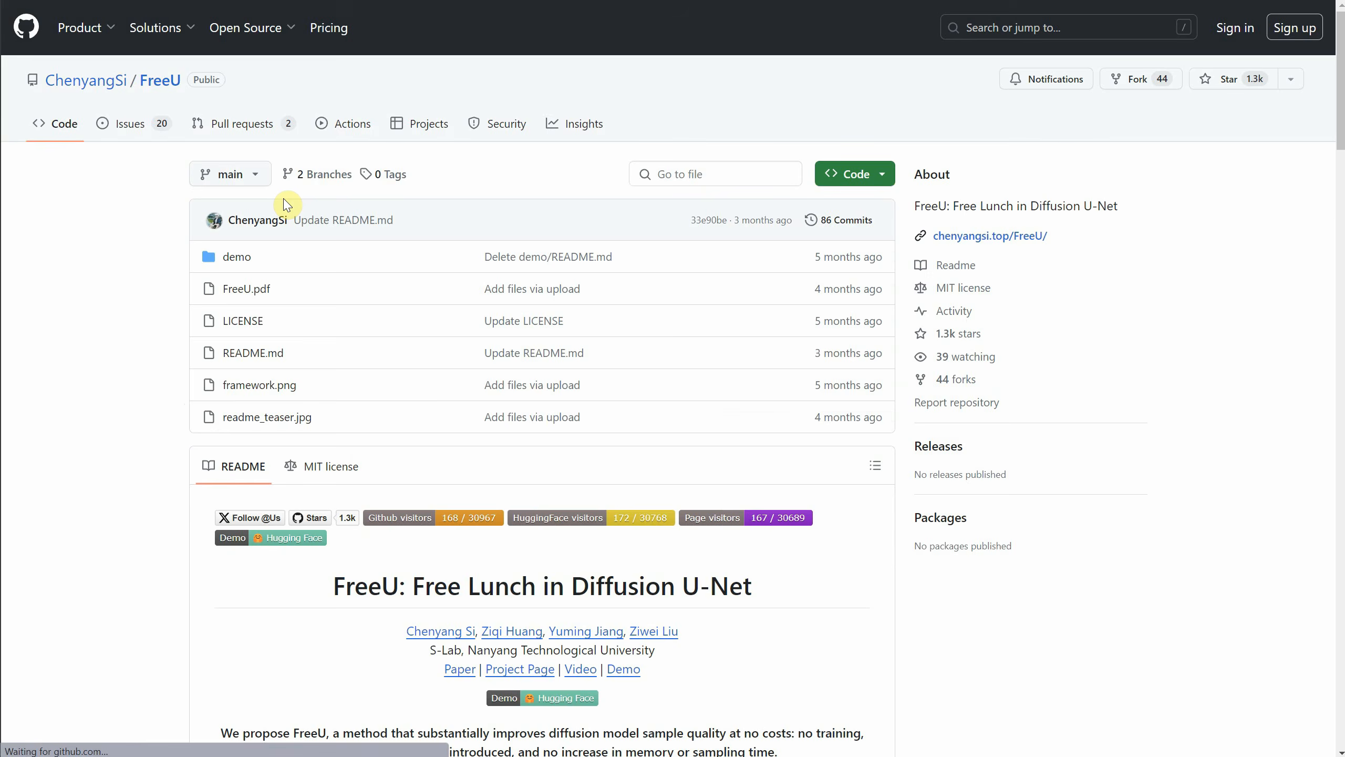
{"action": "scroll", "coordinate": [610, 247], "scroll_direction": "down", "scroll_amount": 3}
{"action": "scroll", "coordinate": [610, 247], "scroll_direction": "down", "scroll_amount": 7}
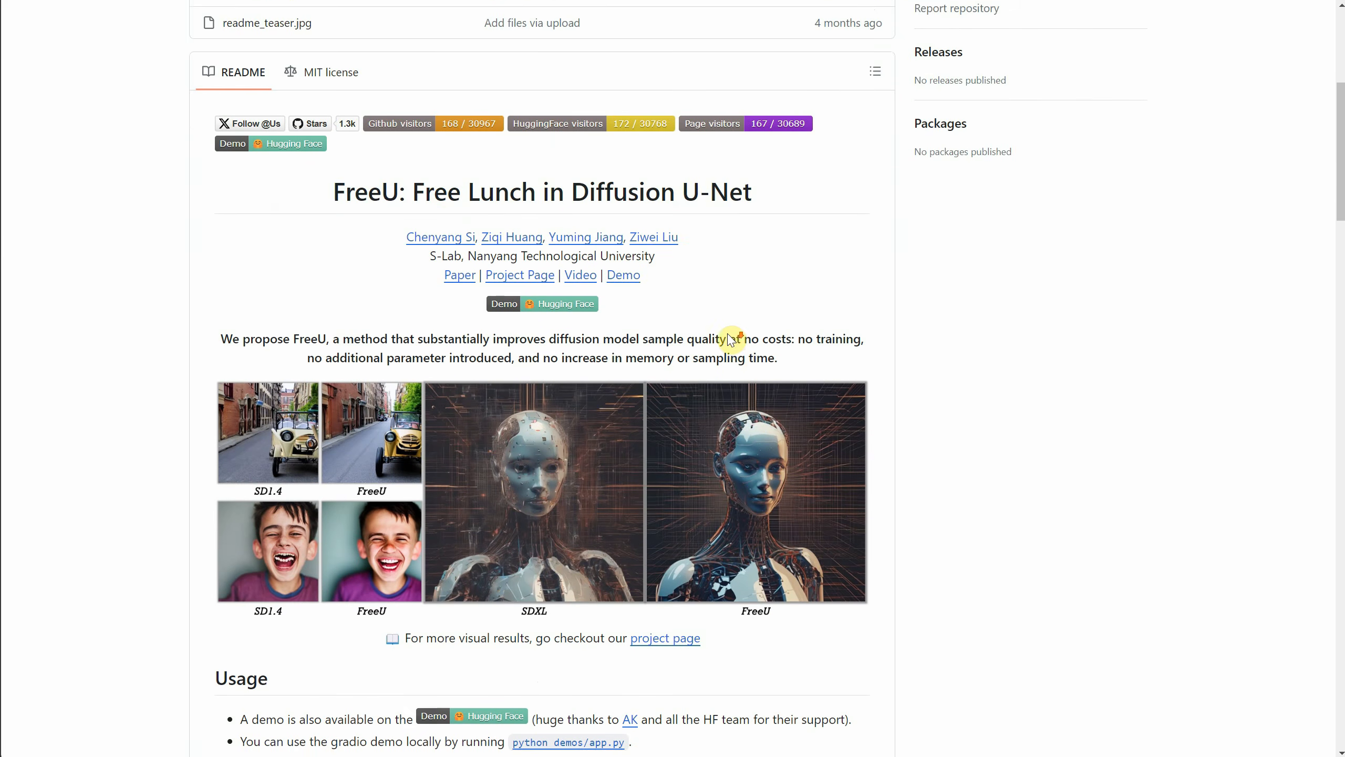
{"action": "left_click_drag", "start_coordinate": [496, 181], "coordinate": [891, 180]}
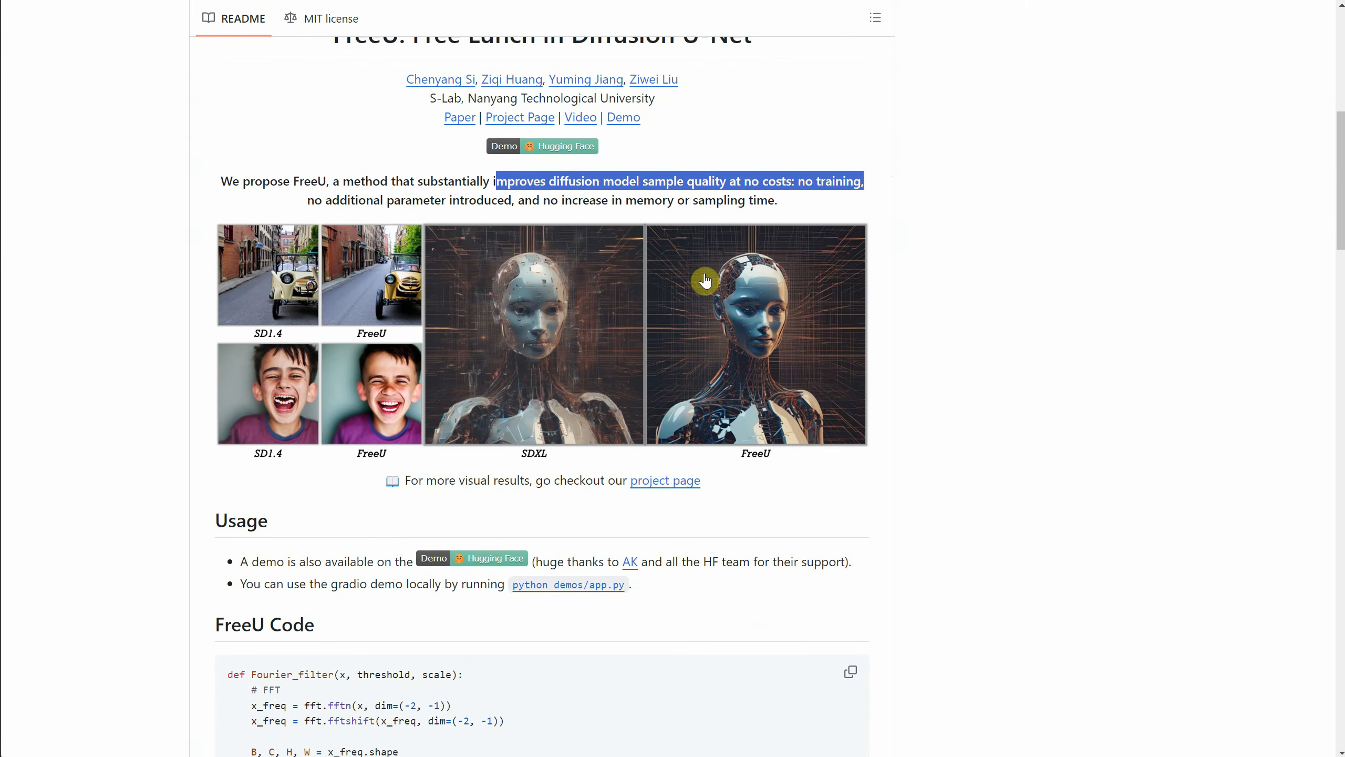
{"action": "scroll", "coordinate": [699, 279], "scroll_direction": "down", "scroll_amount": 4}
{"action": "scroll", "coordinate": [742, 321], "scroll_direction": "down", "scroll_amount": 20}
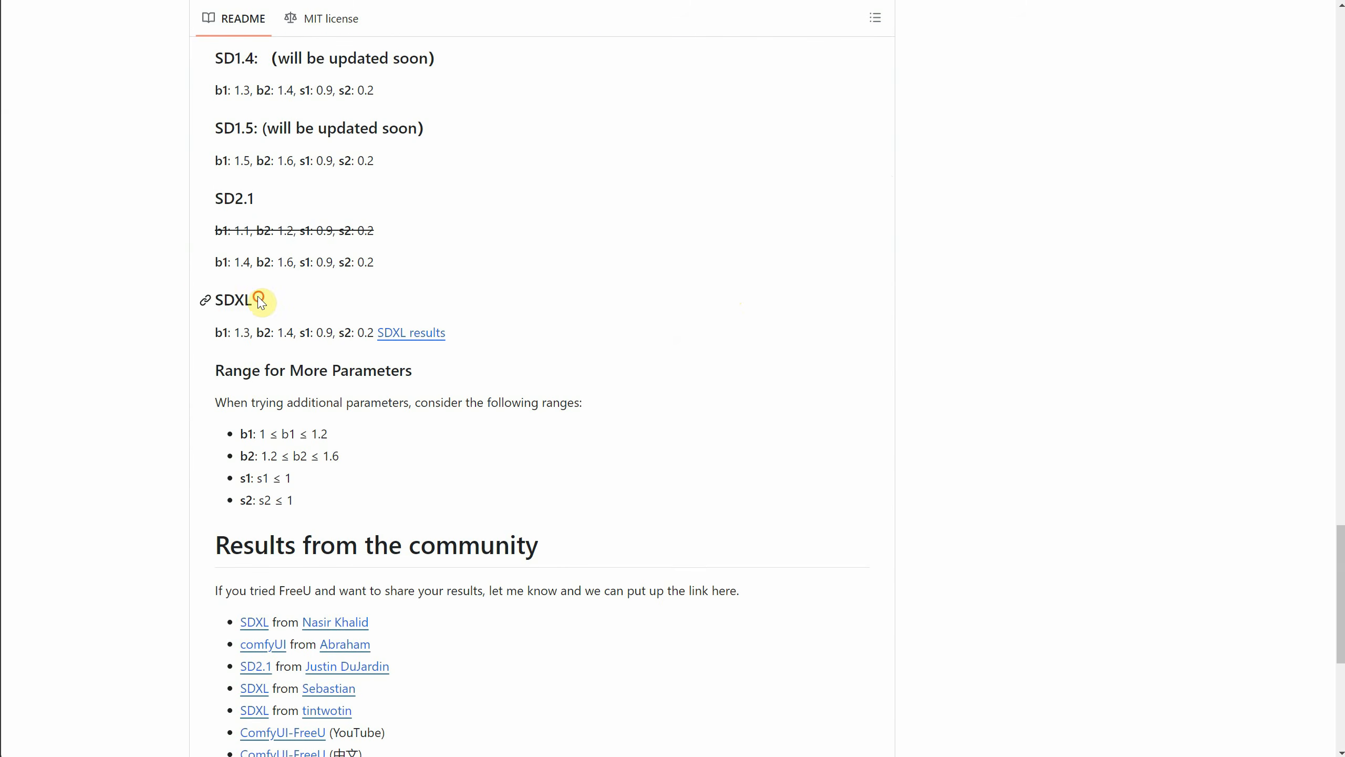
{"action": "left_click_drag", "start_coordinate": [260, 300], "coordinate": [199, 295]}
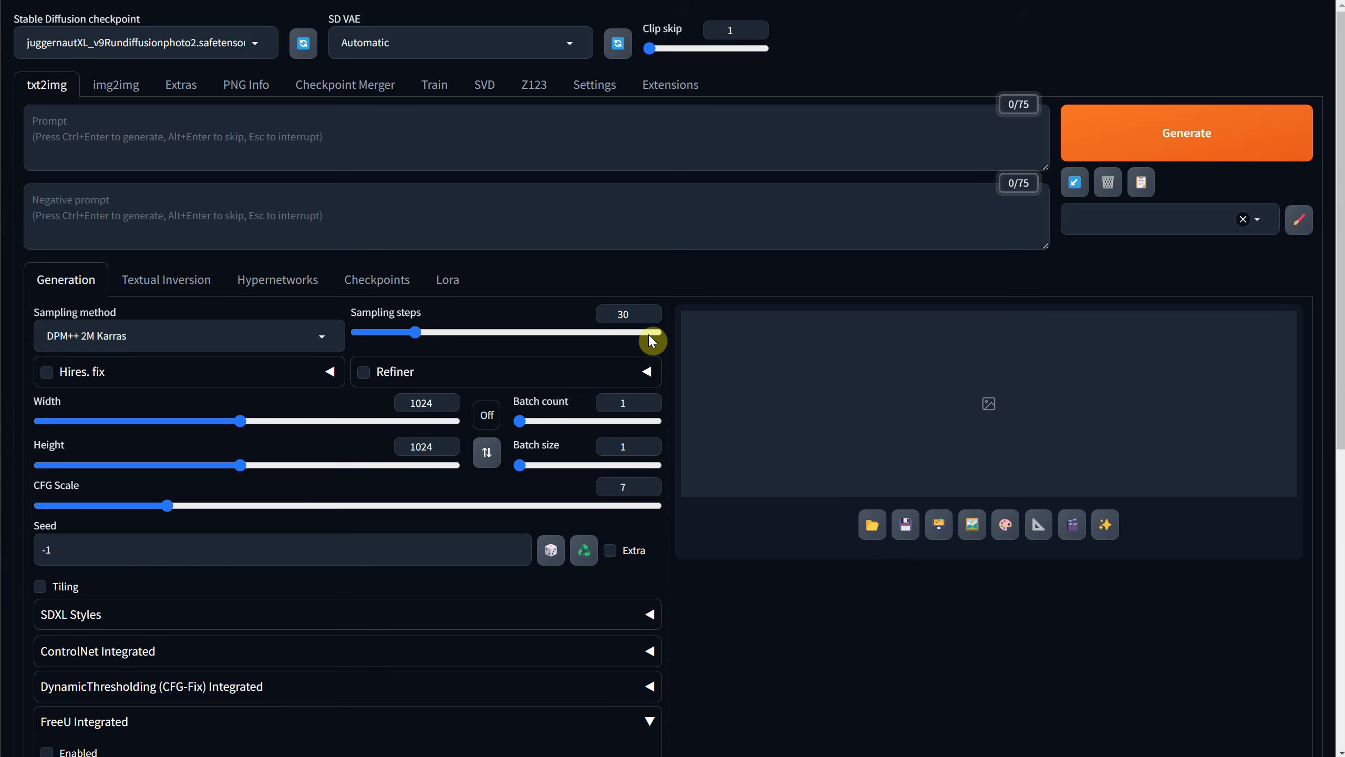
Back in txt2img, enter the prompt "a cute cartoon dog" and generate the image with FreeU disabled.
{"action": "scroll", "coordinate": [651, 341], "scroll_direction": "down", "scroll_amount": 7}
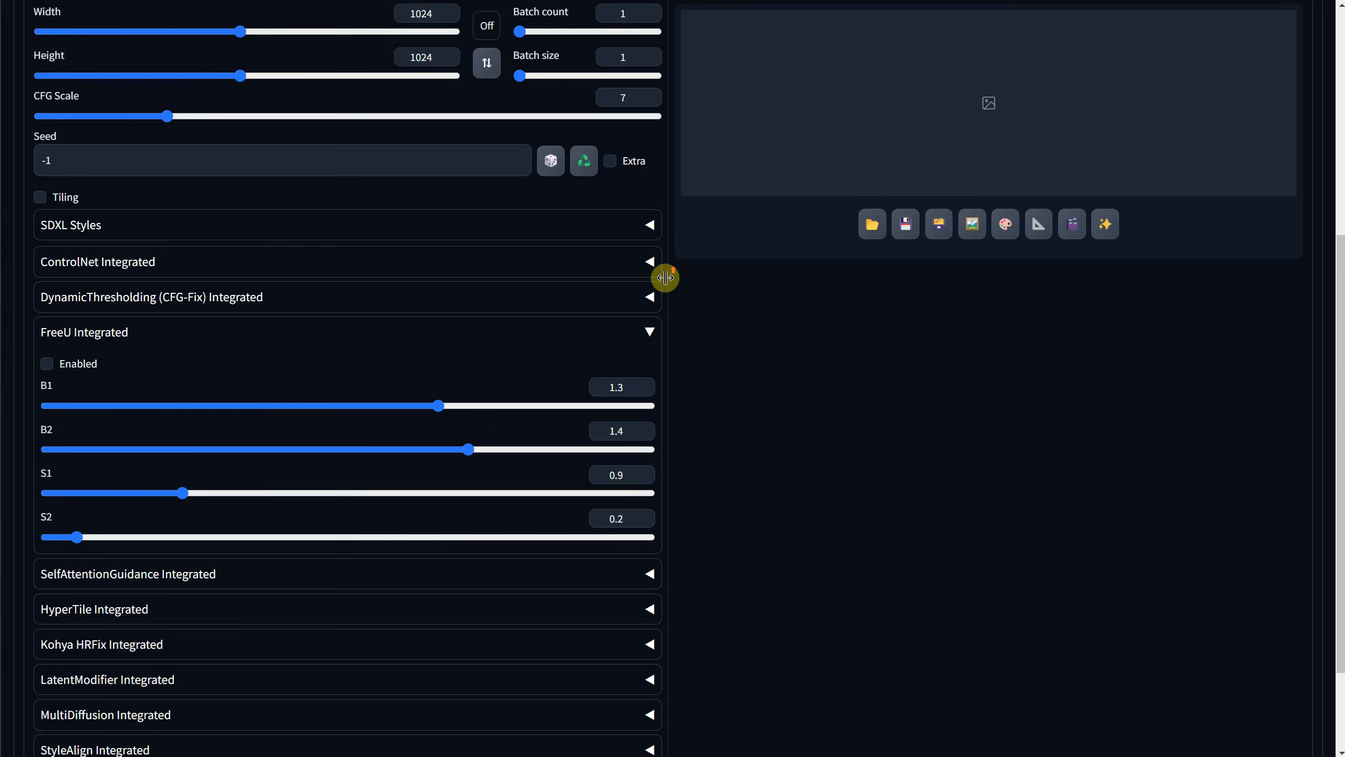
{"action": "scroll", "coordinate": [663, 276], "scroll_direction": "up", "scroll_amount": 7}
{"action": "left_click", "coordinate": [201, 135]}
{"action": "type", "text": "a cute cartoon dog"}
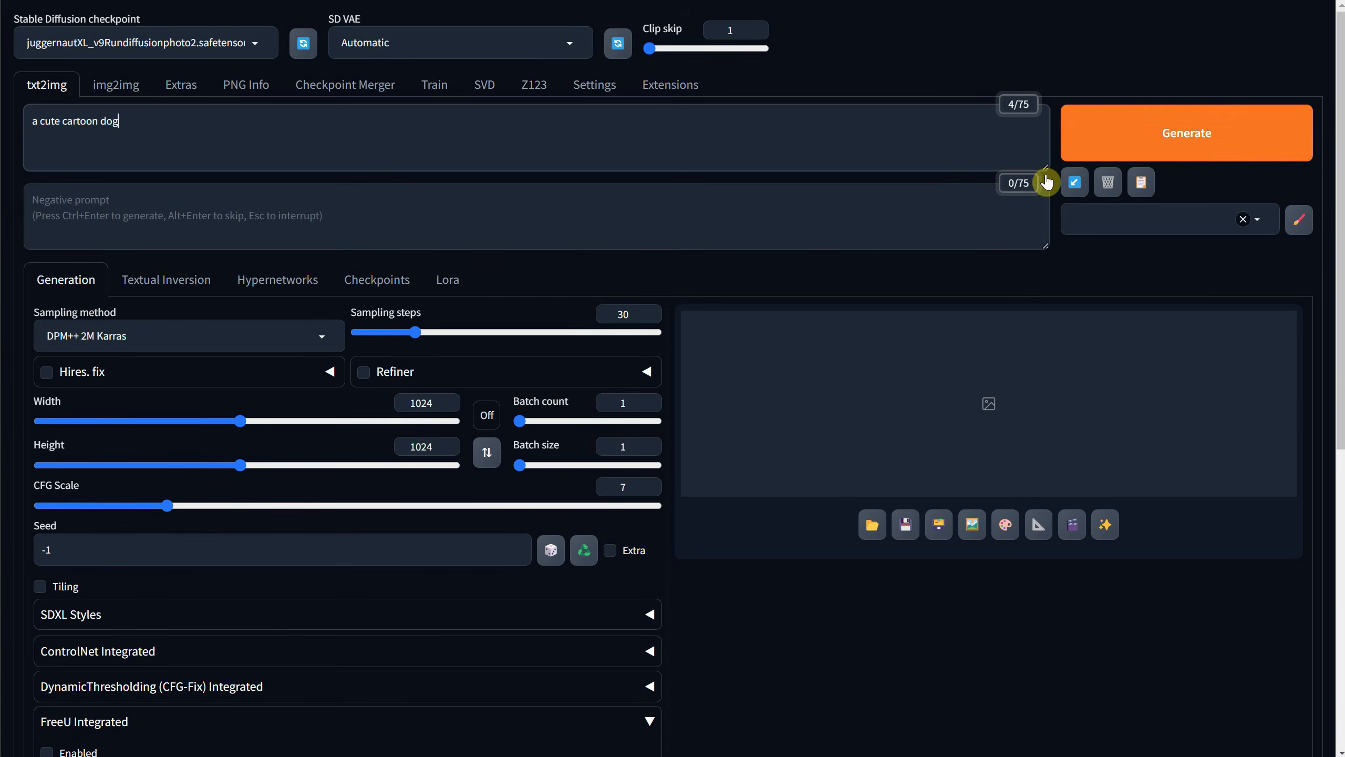
{"action": "left_click", "coordinate": [1092, 131]}
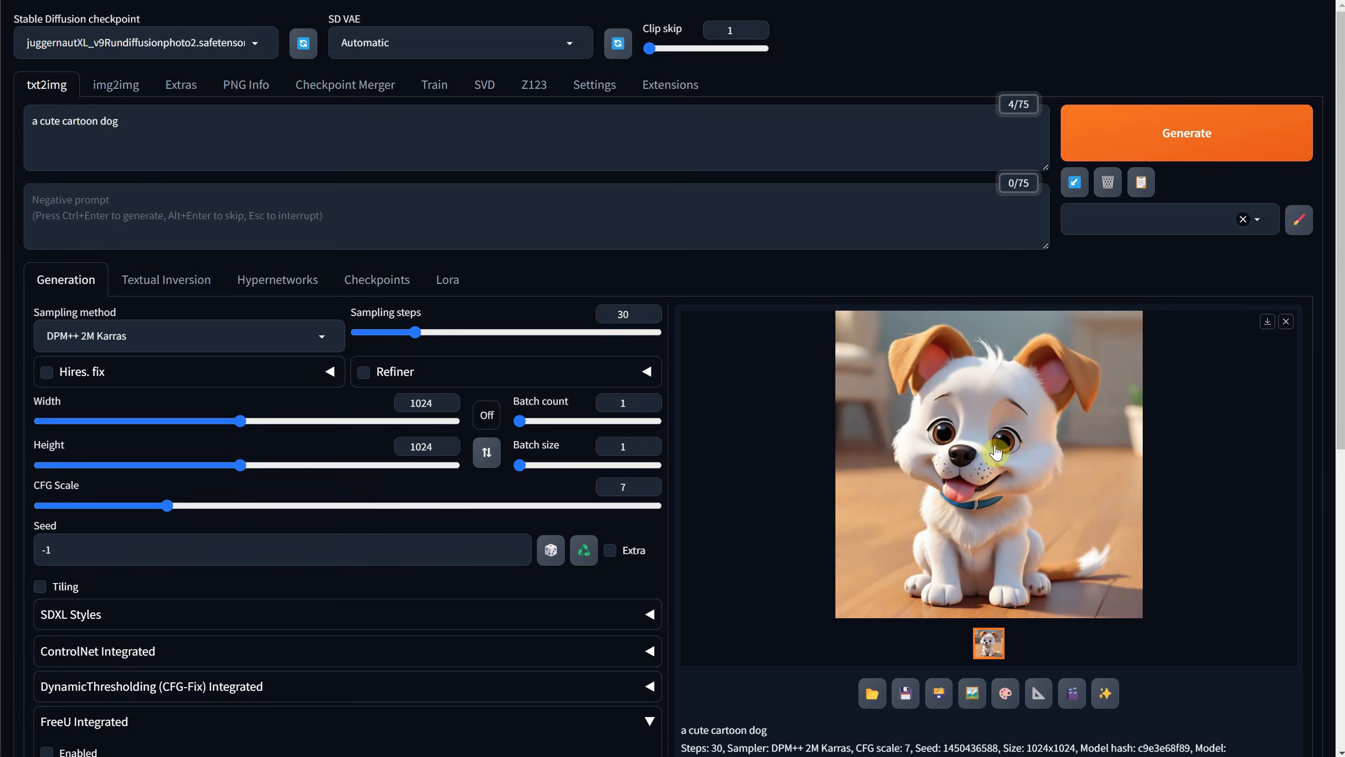
{"action": "scroll", "coordinate": [489, 398], "scroll_direction": "down", "scroll_amount": 9}
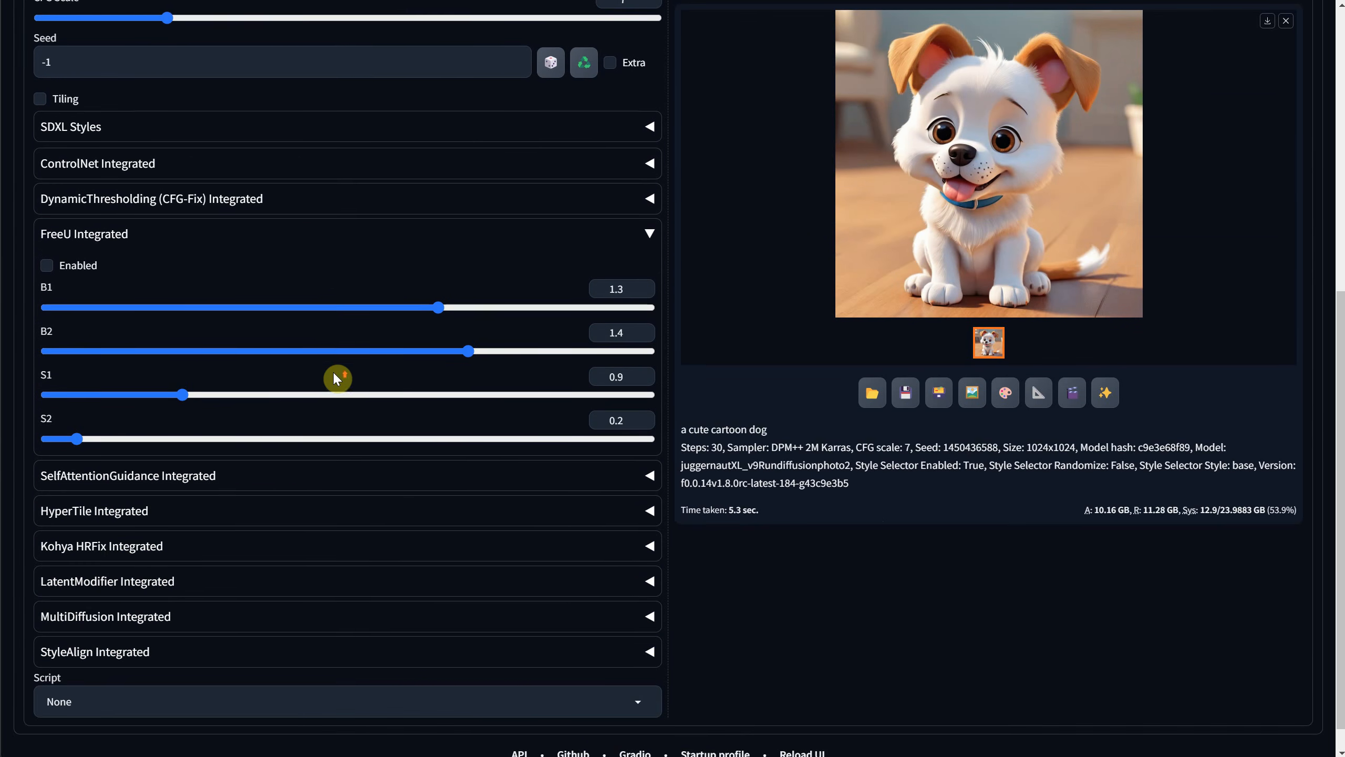
{"action": "scroll", "coordinate": [628, 342], "scroll_direction": "up", "scroll_amount": 4}
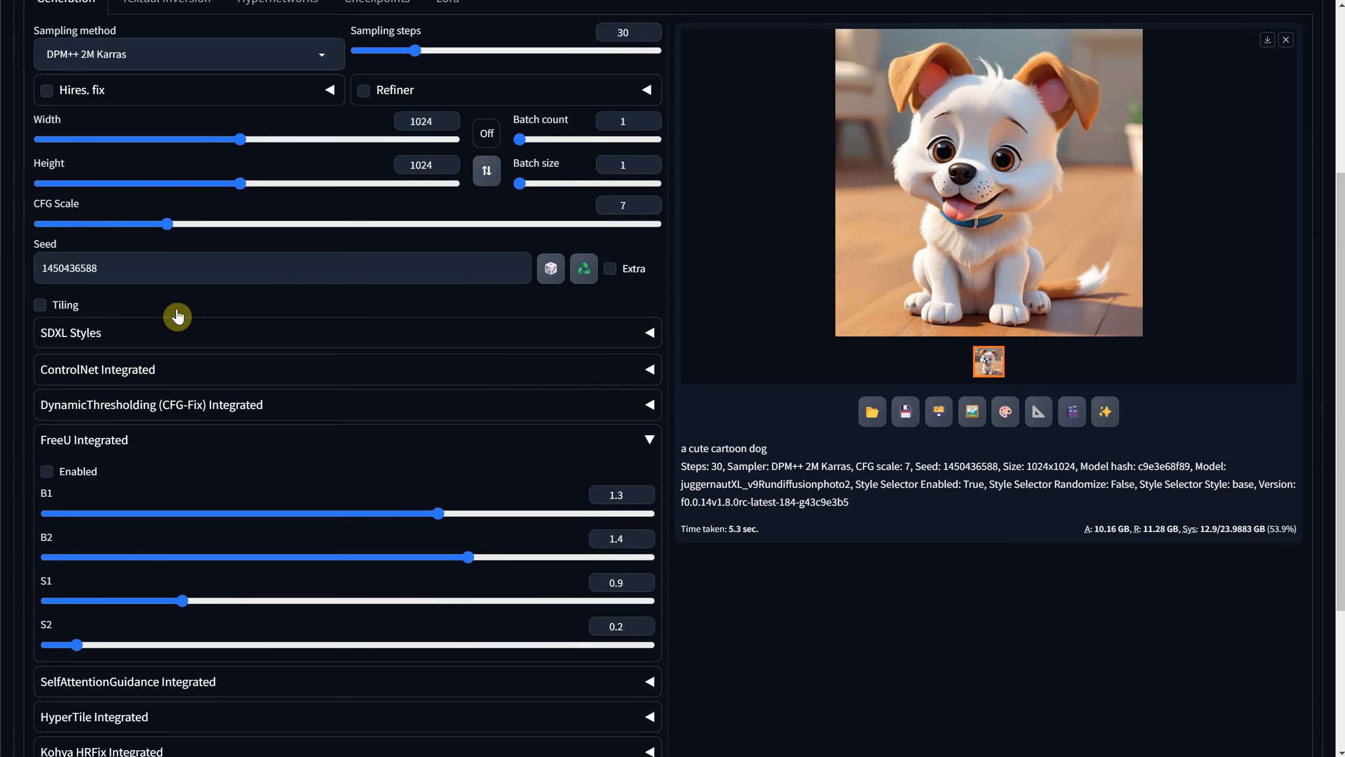
{"action": "double_click", "coordinate": [119, 269]}
{"action": "left_click", "coordinate": [47, 476]}
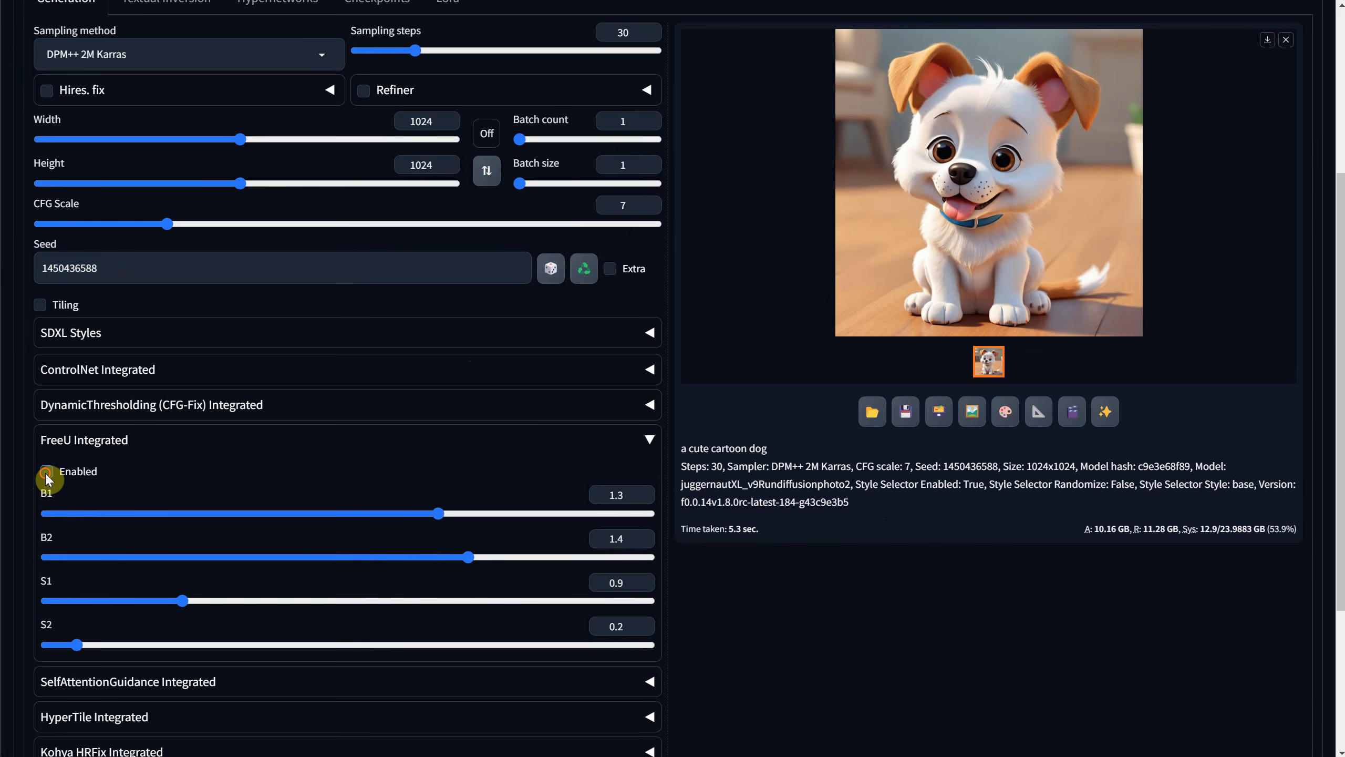
{"action": "scroll", "coordinate": [51, 480], "scroll_direction": "up", "scroll_amount": 5}
{"action": "left_click", "coordinate": [1149, 132]}
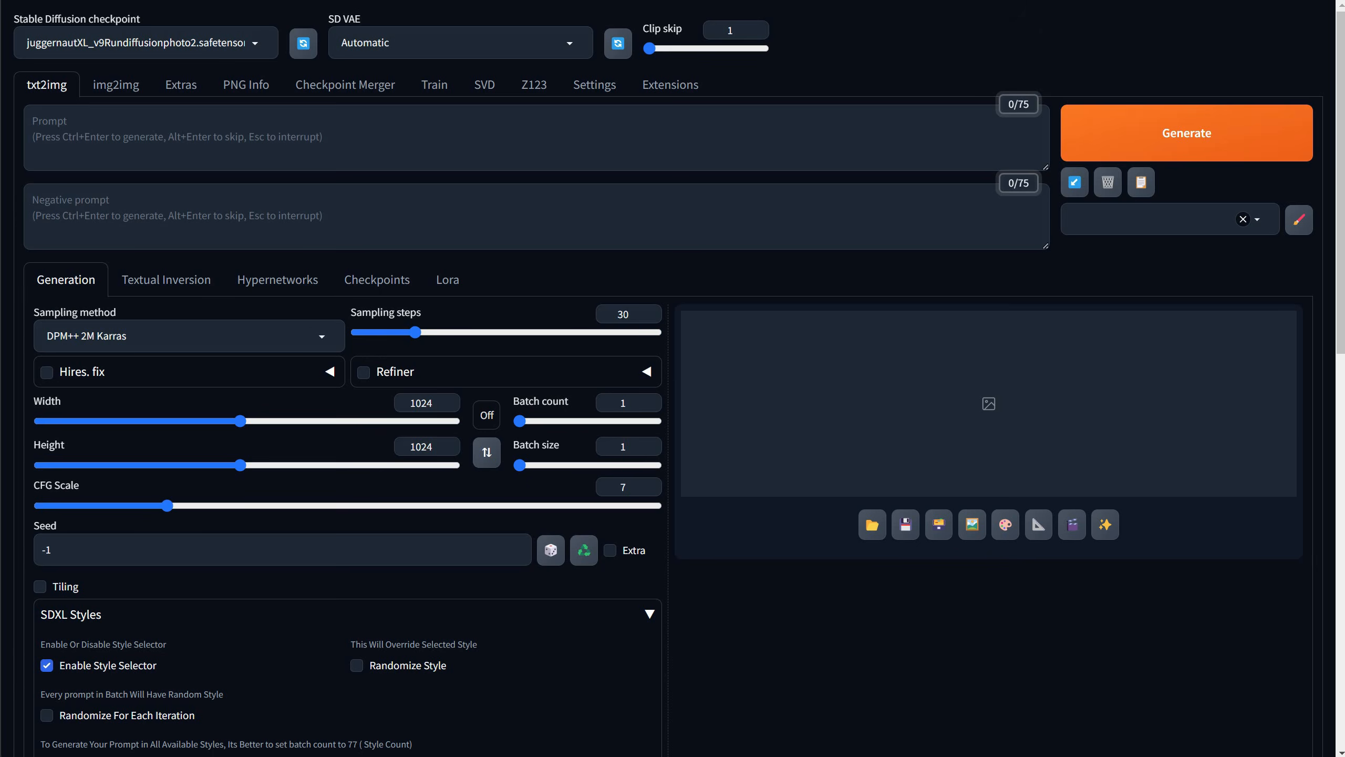
Enter the txt2img prompt "a cute cartoon cat" and expand the ControlNet Integrated section.
{"action": "left_click", "coordinate": [339, 121]}
{"action": "type", "text": "a cute cartoon dog"}
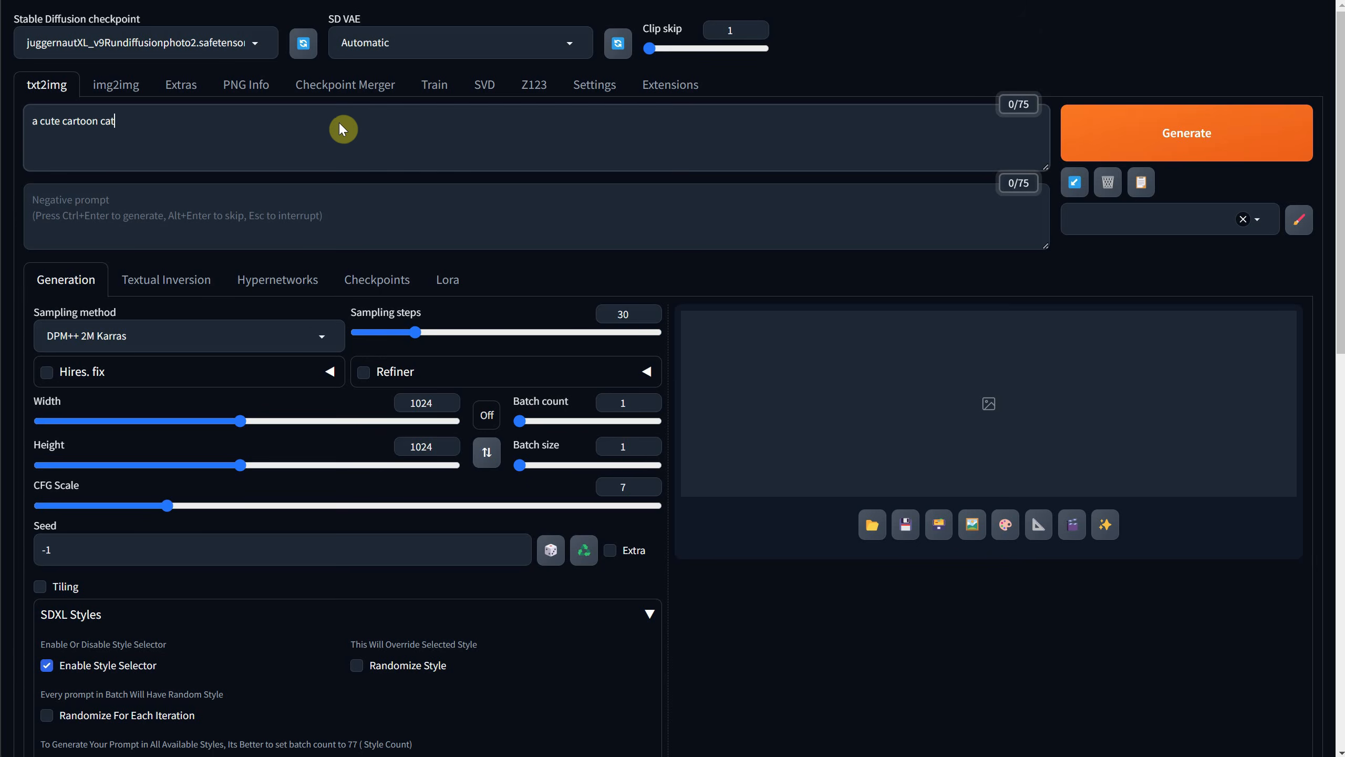
{"action": "scroll", "coordinate": [386, 152], "scroll_direction": "down", "scroll_amount": 3}
{"action": "scroll", "coordinate": [386, 152], "scroll_direction": "down", "scroll_amount": 10}
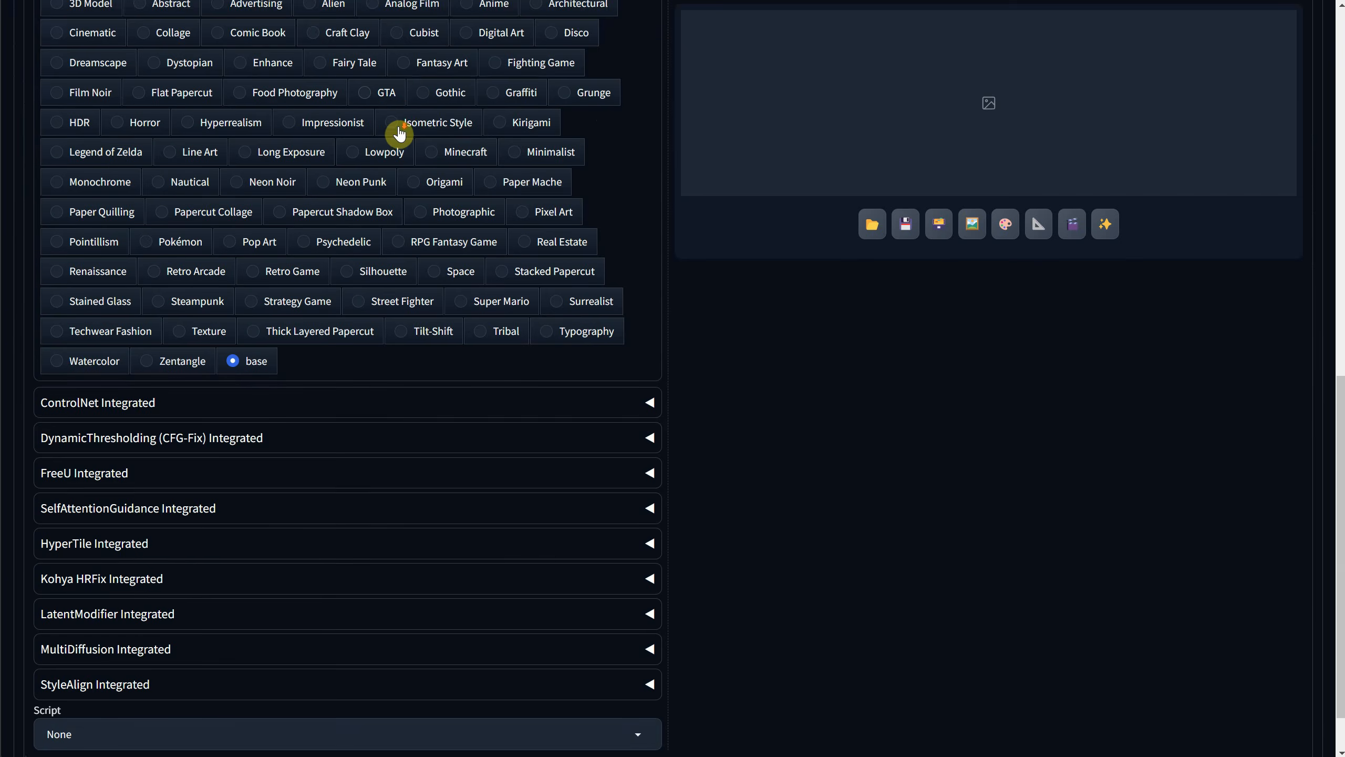
{"action": "left_click", "coordinate": [250, 353]}
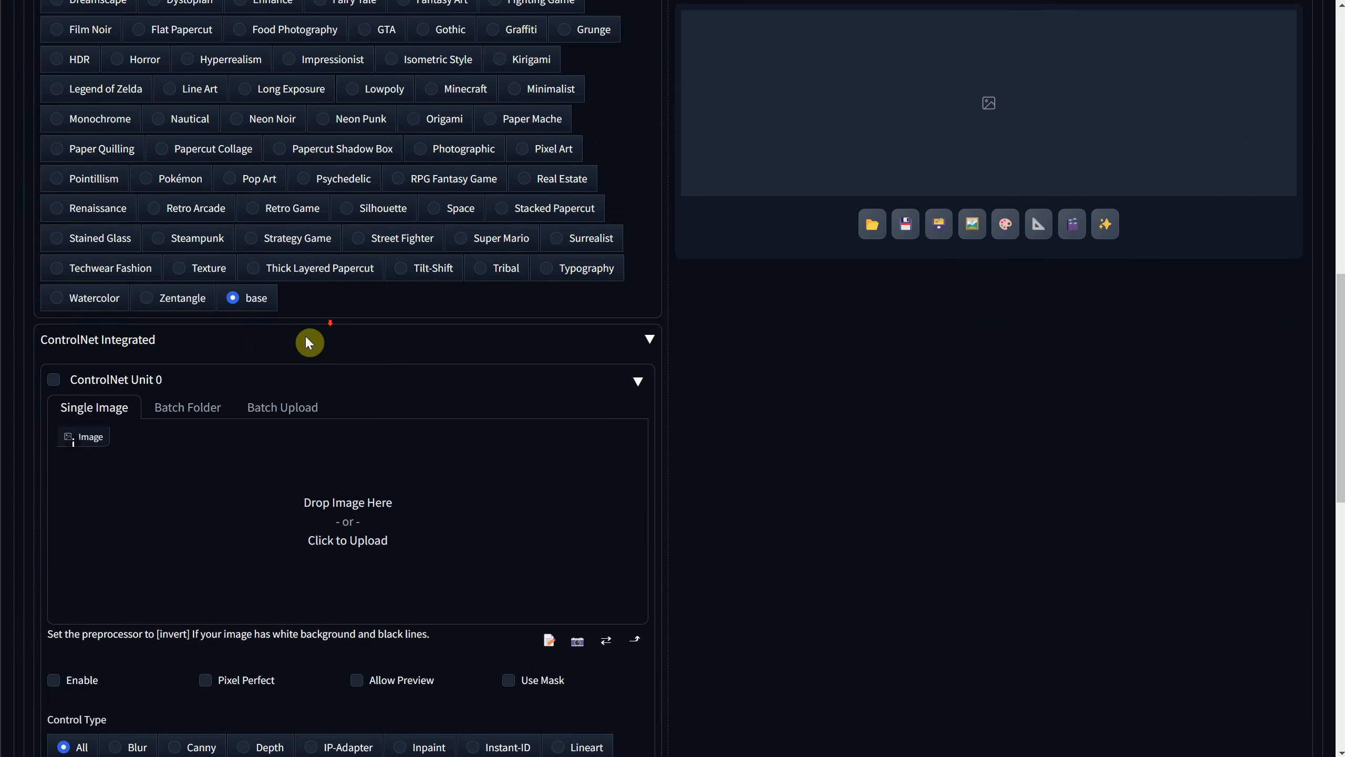
{"action": "scroll", "coordinate": [307, 337], "scroll_direction": "down", "scroll_amount": 3}
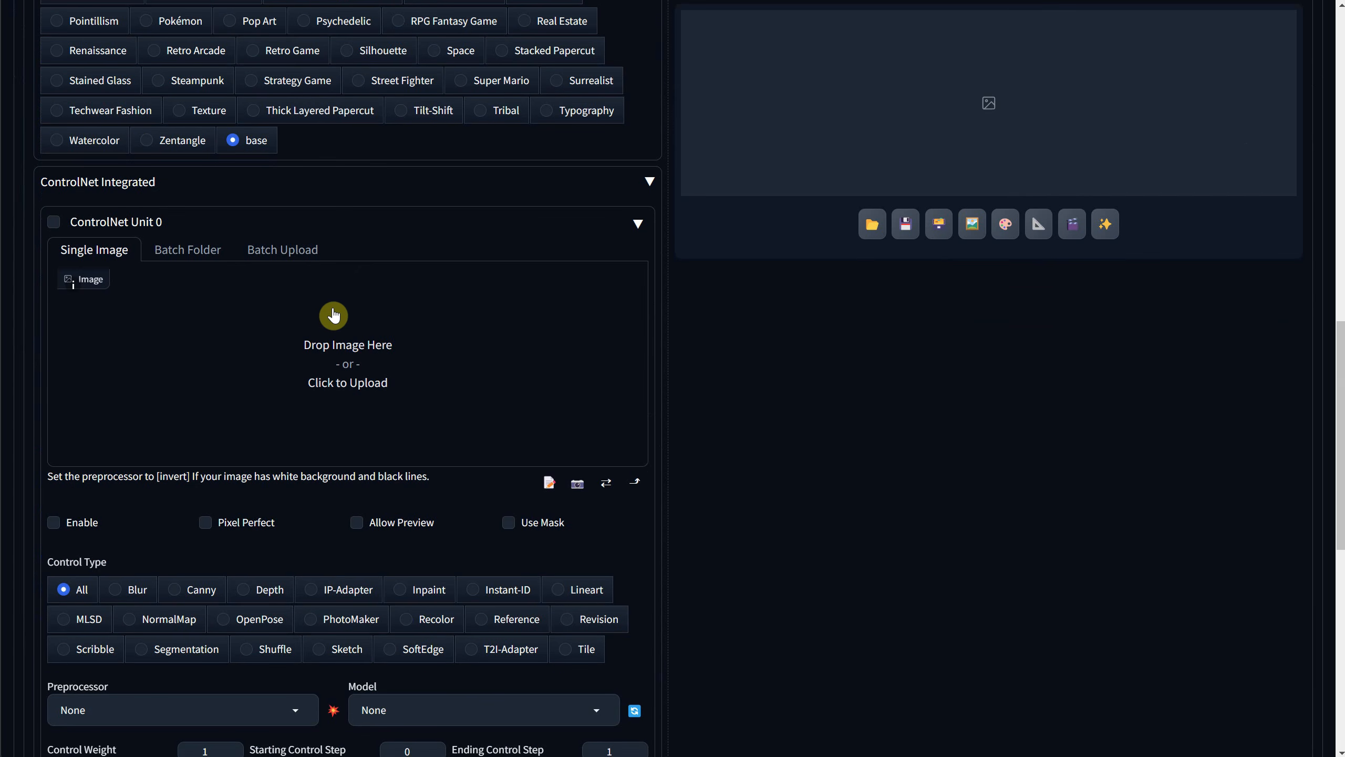
Look through the available ControlNet units, then expand and enable ControlNet Unit 0.
{"action": "left_click", "coordinate": [144, 232]}
{"action": "left_click", "coordinate": [416, 291]}
{"action": "left_click", "coordinate": [231, 266]}
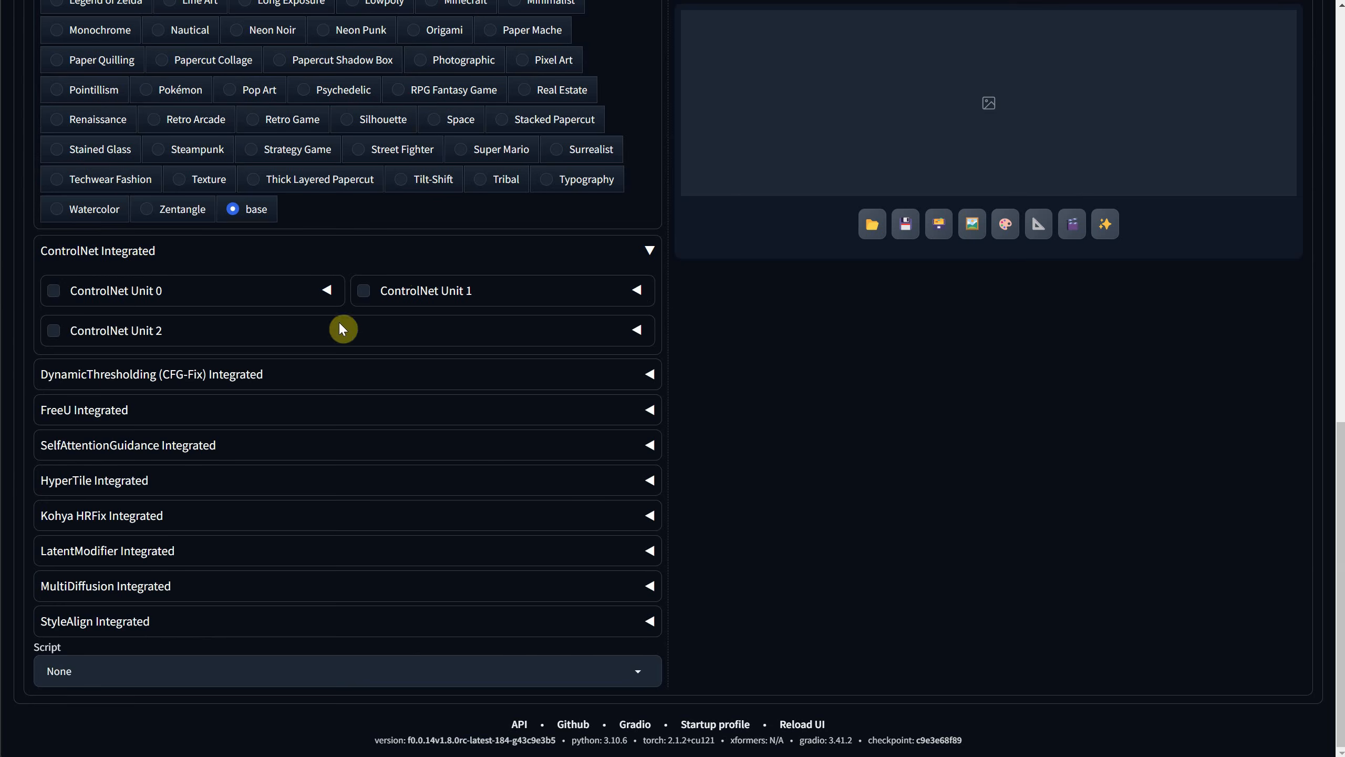
{"action": "left_click", "coordinate": [342, 329]}
{"action": "left_click", "coordinate": [143, 262]}
{"action": "left_click", "coordinate": [135, 291]}
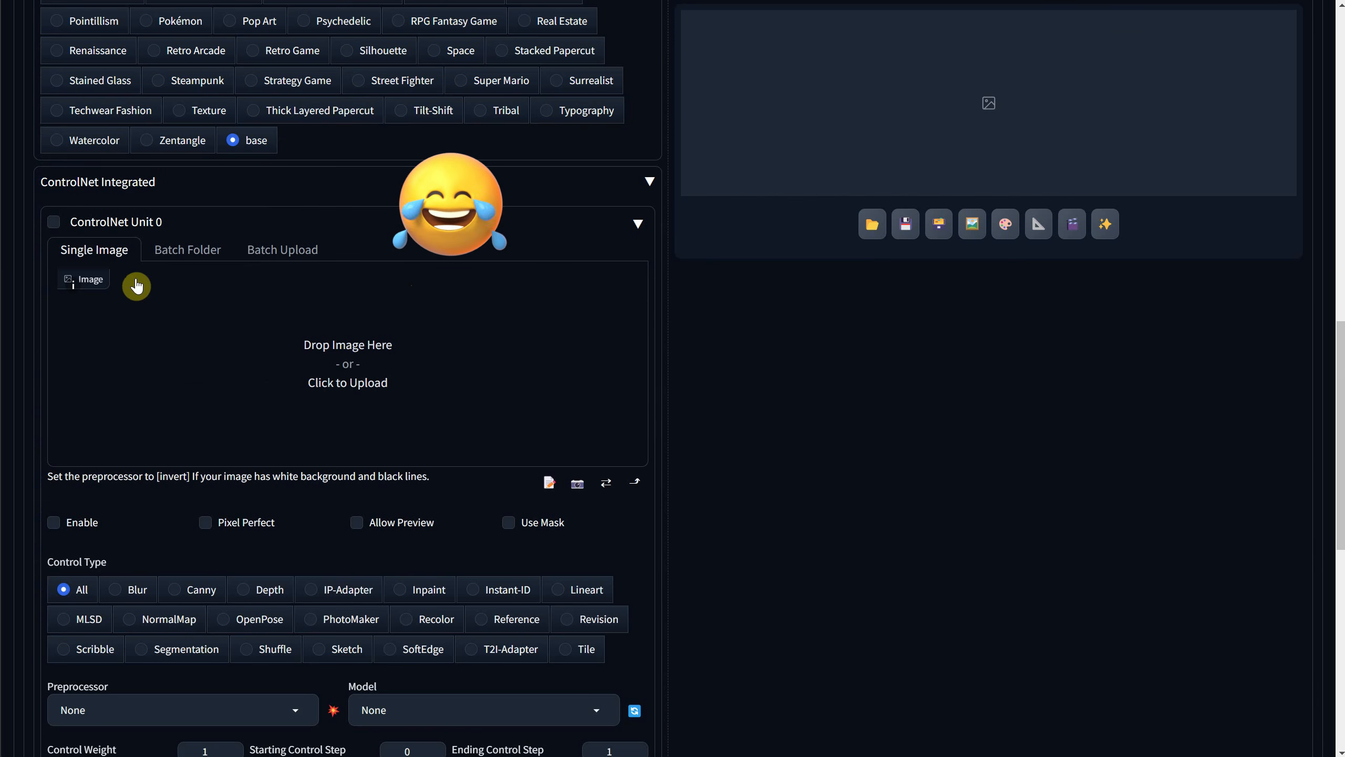
{"action": "left_click", "coordinate": [54, 225]}
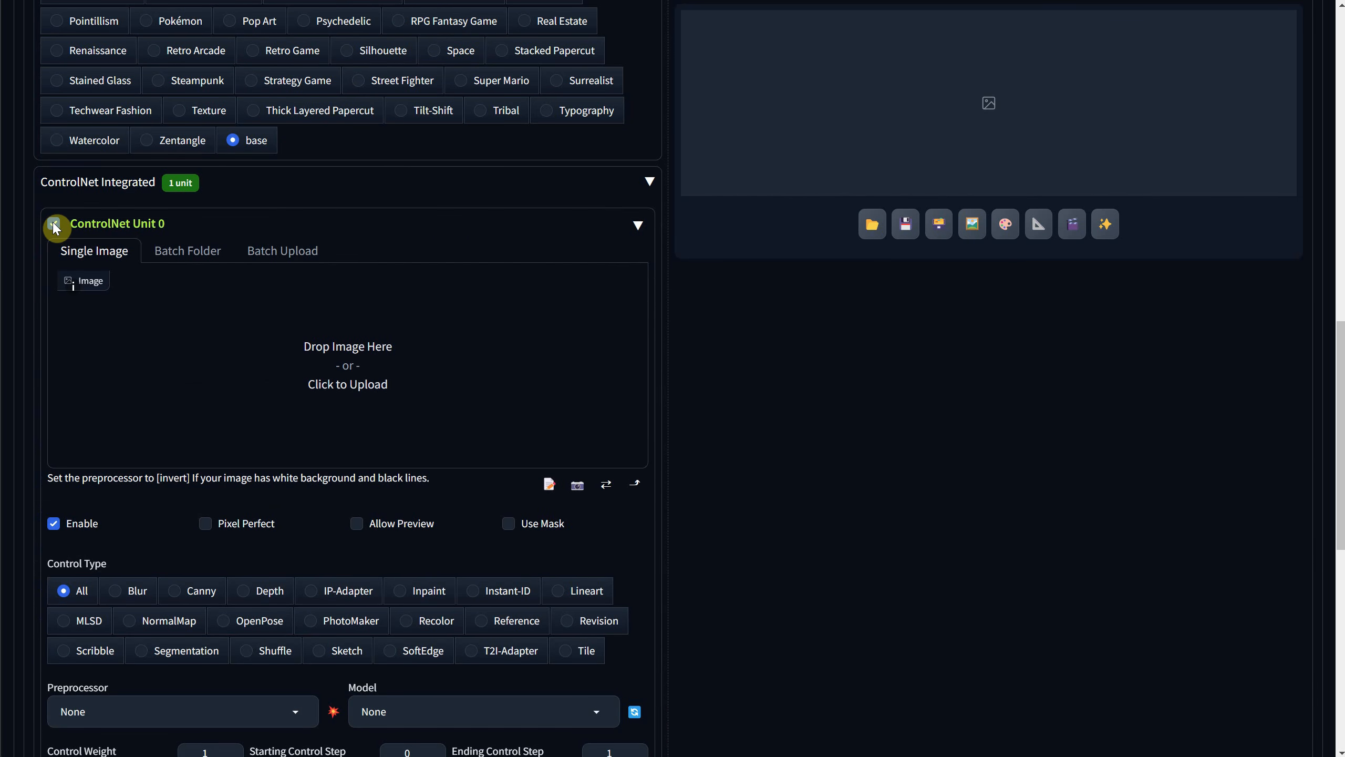
Load the cartoon dog picture as the control image of ControlNet Unit 0 and enable Pixel Perfect.
{"action": "left_click", "coordinate": [294, 356]}
{"action": "double_click", "coordinate": [798, 180]}
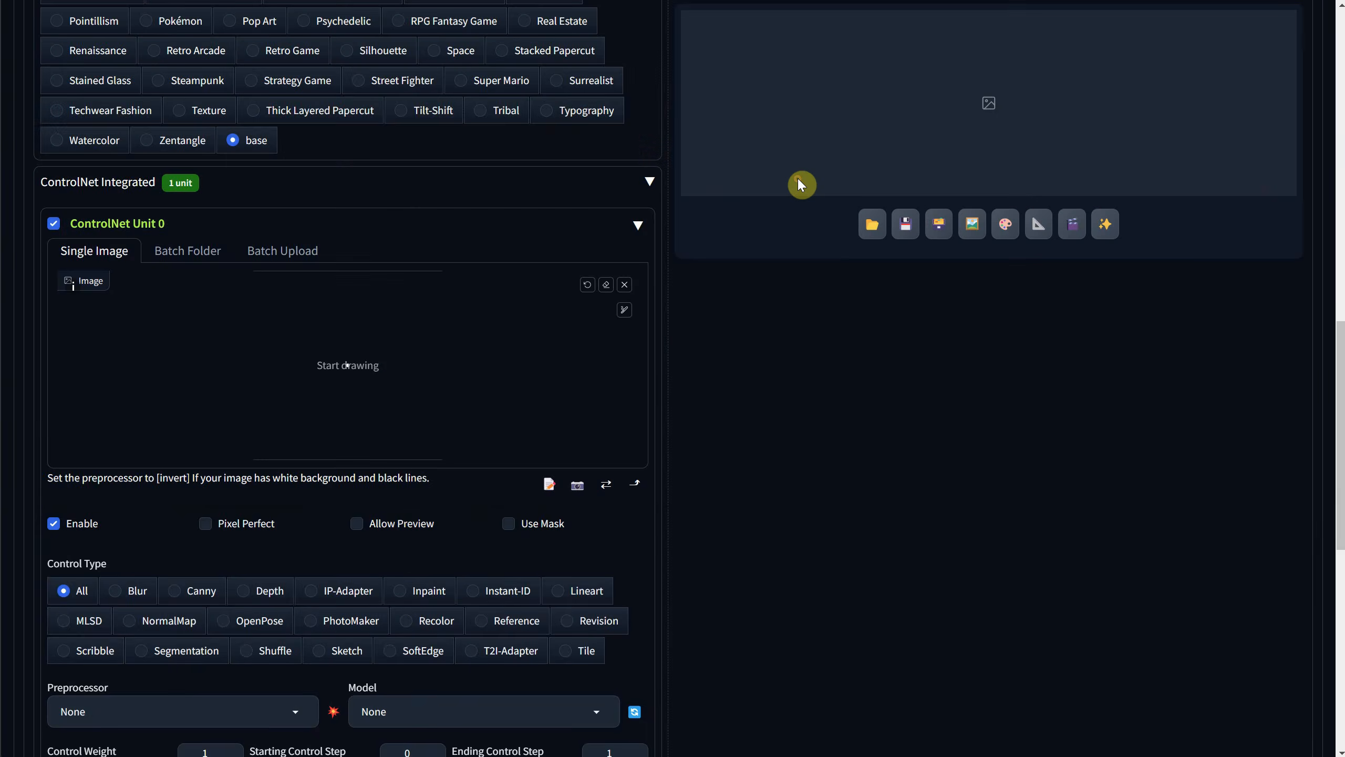
{"action": "scroll", "coordinate": [452, 370], "scroll_direction": "down", "scroll_amount": 1}
{"action": "left_click", "coordinate": [244, 446]}
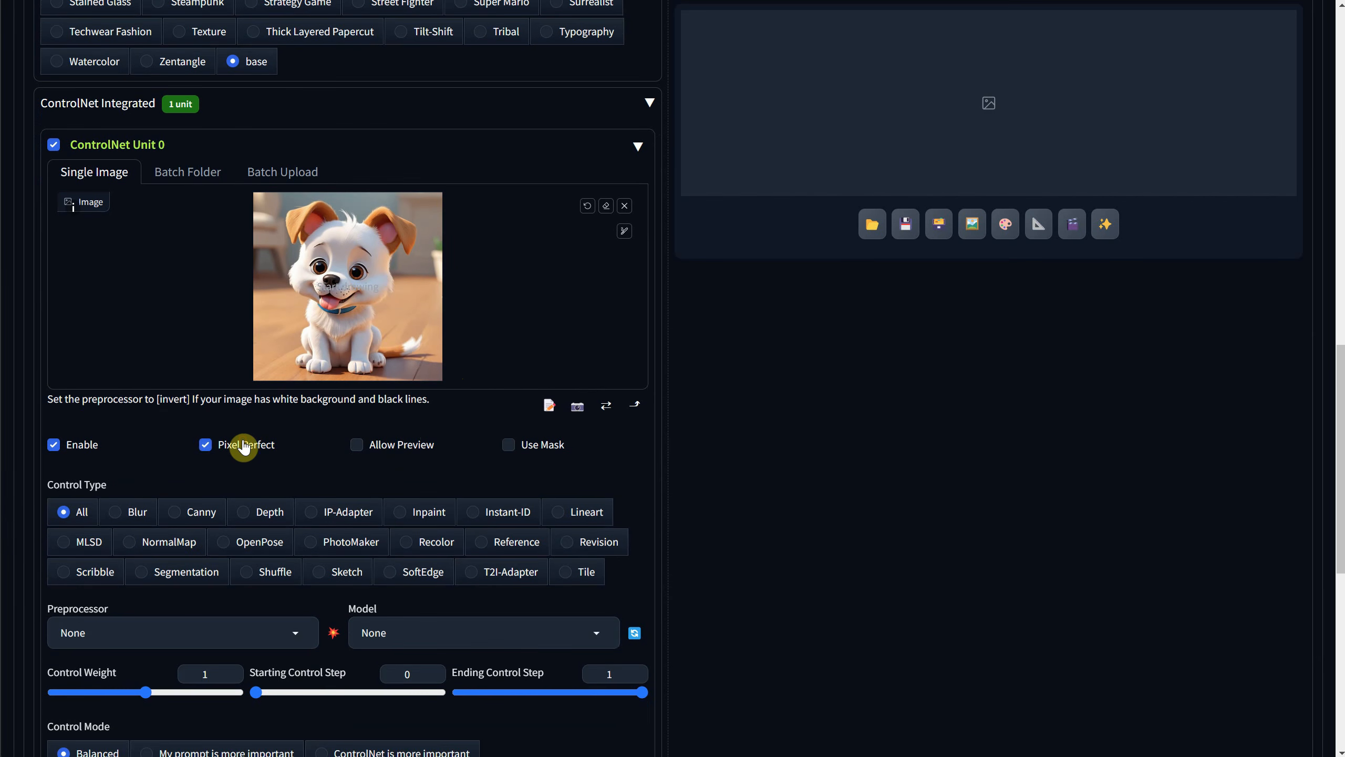
Set the control type to Canny and check which preprocessors and models are available for it.
{"action": "scroll", "coordinate": [402, 402], "scroll_direction": "down", "scroll_amount": 3}
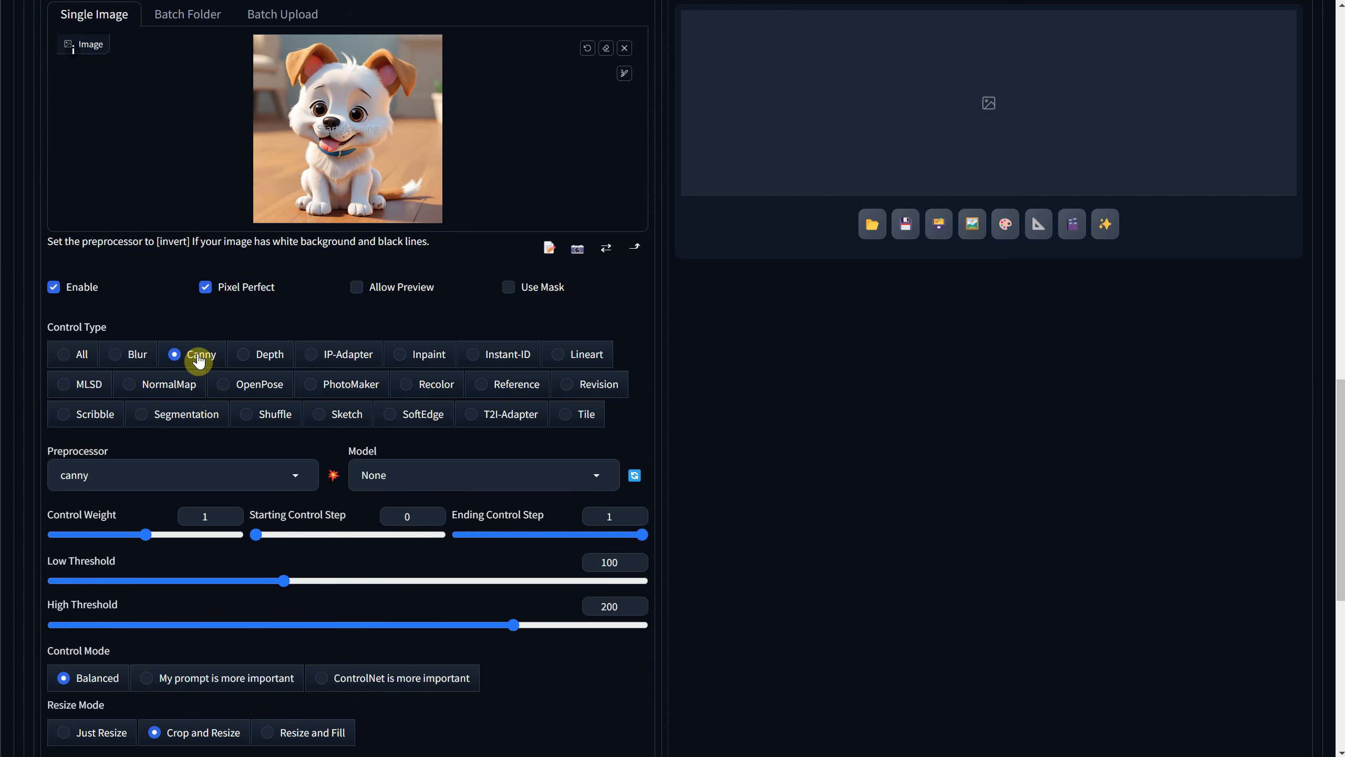
{"action": "left_click", "coordinate": [220, 466]}
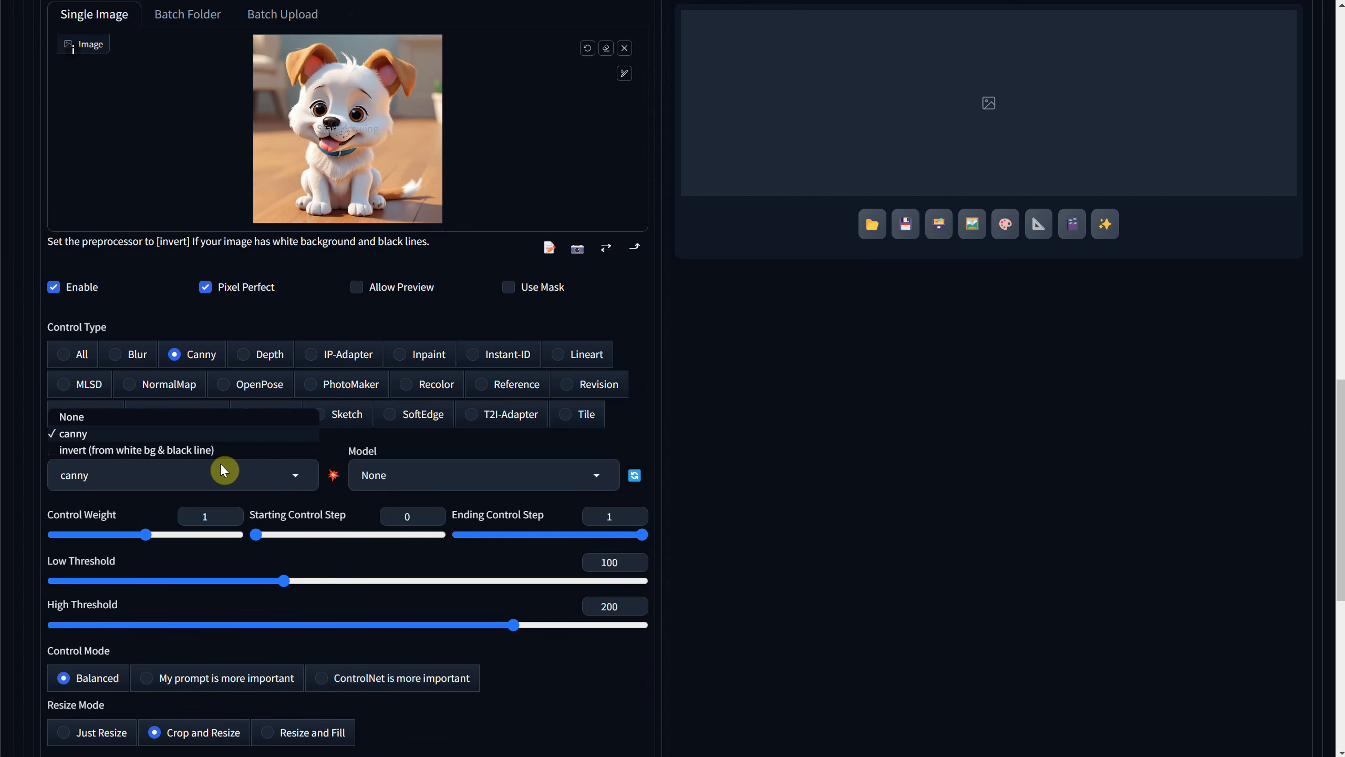
{"action": "left_click", "coordinate": [493, 488]}
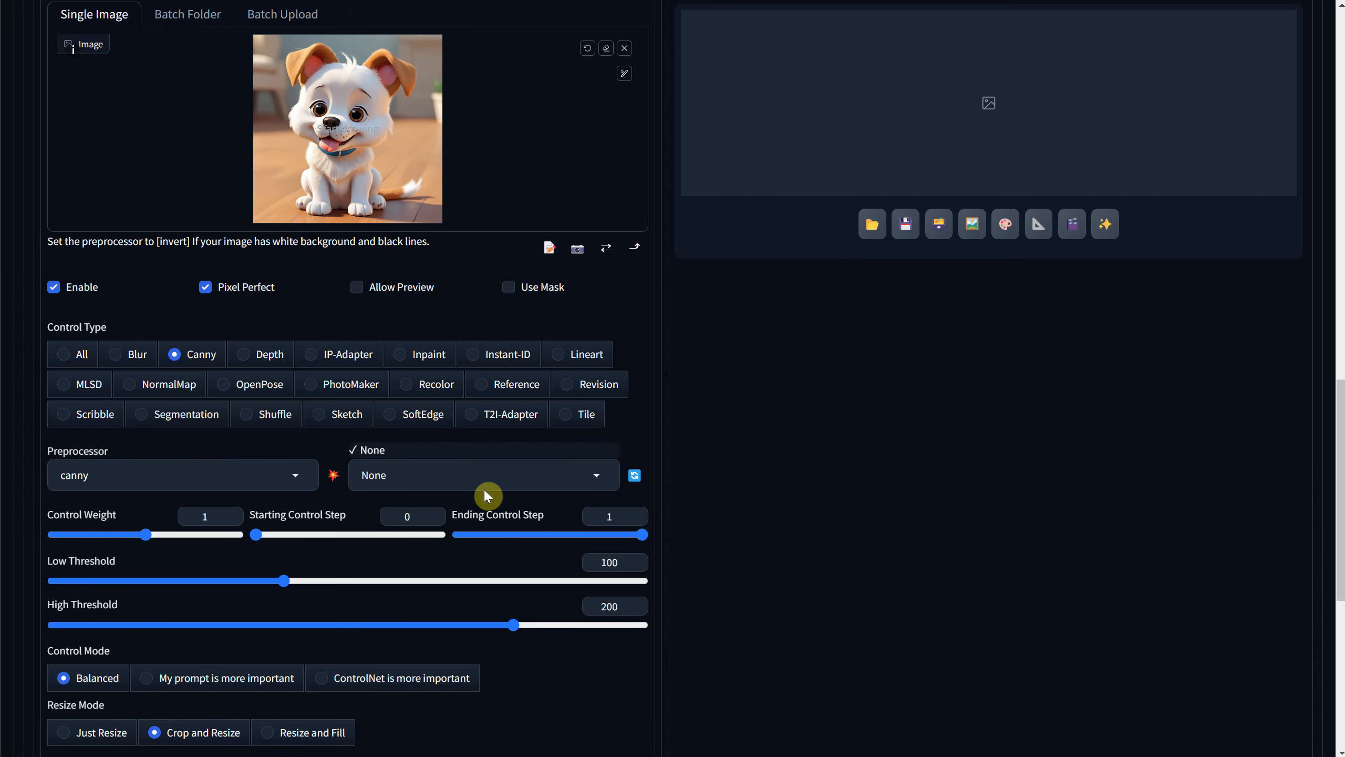
{"action": "left_click", "coordinate": [538, 494]}
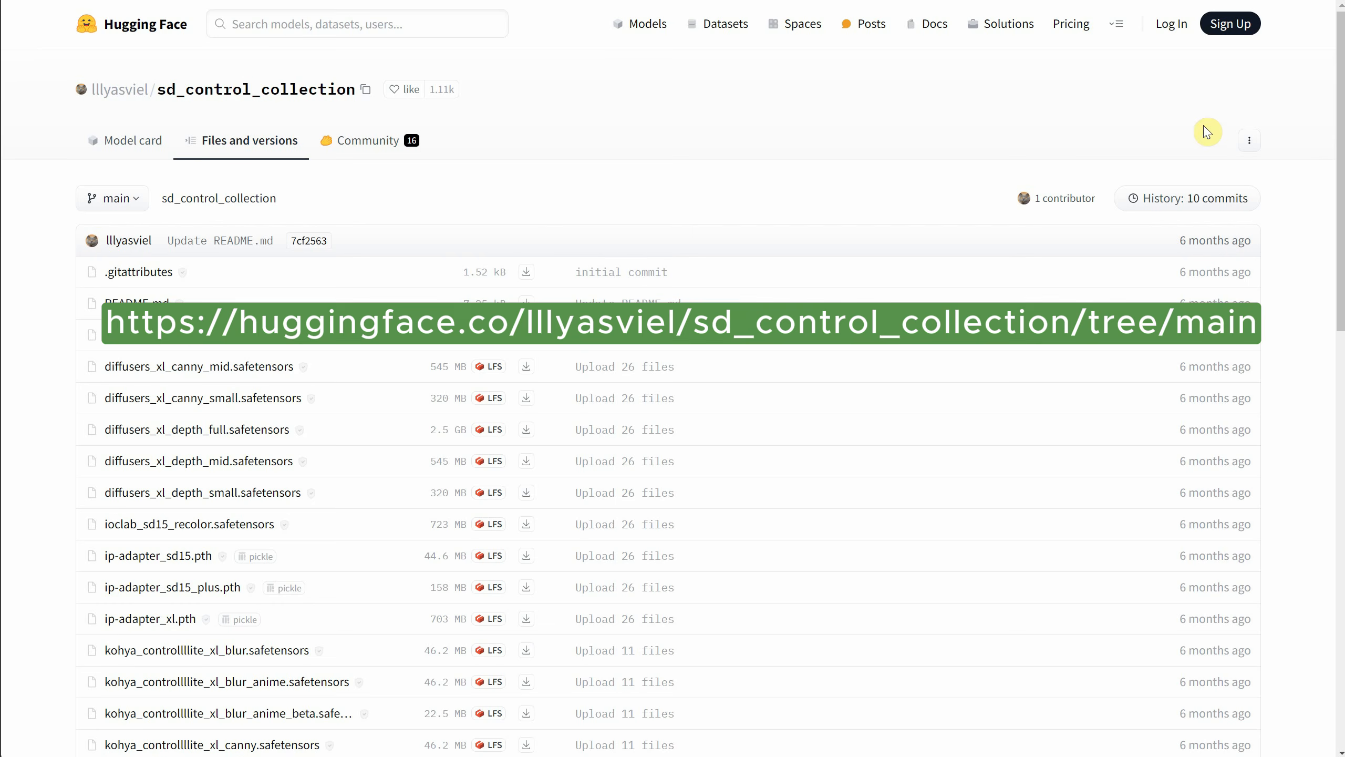
Switch to the sd_control_collection files on Hugging Face and start downloading kohya_controllllite_xl_canny.safetensors.
{"action": "scroll", "coordinate": [655, 133], "scroll_direction": "down", "scroll_amount": 3}
{"action": "scroll", "coordinate": [403, 175], "scroll_direction": "down", "scroll_amount": 2}
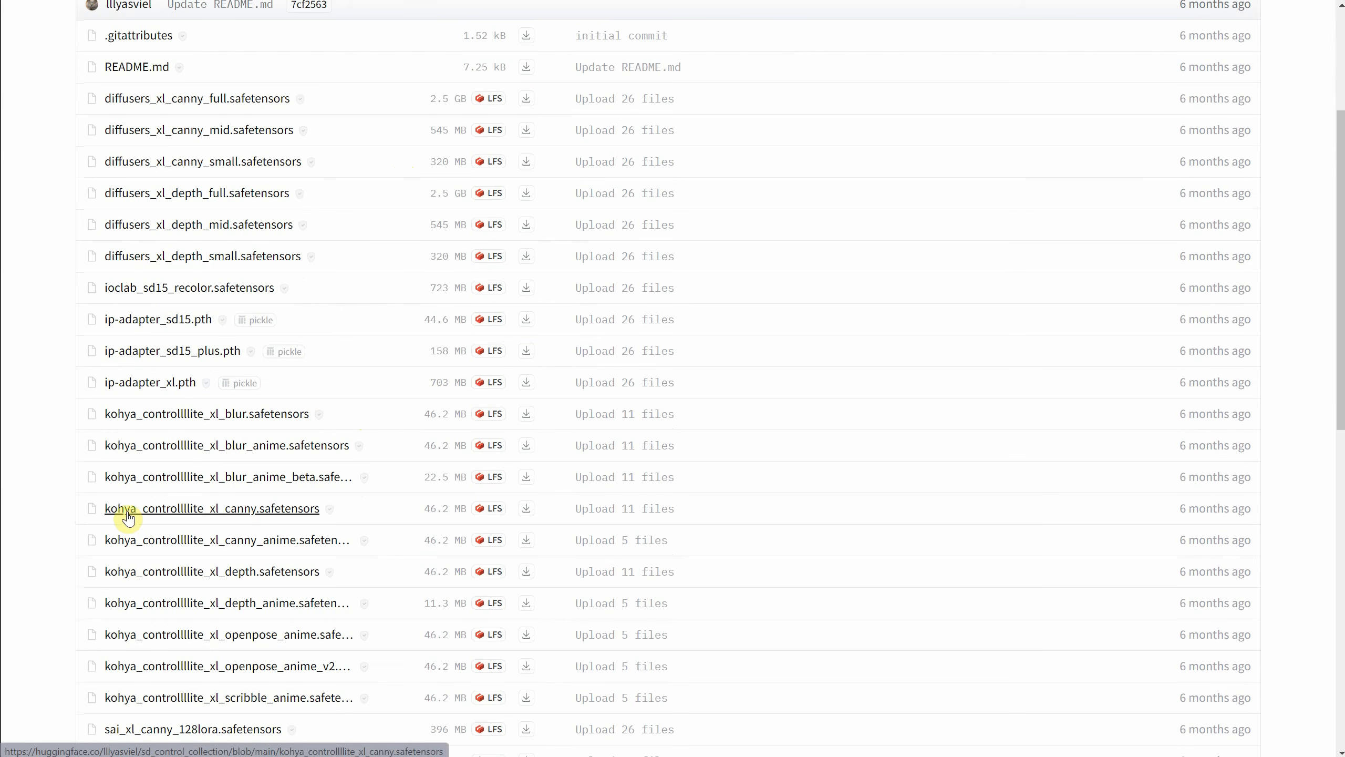
{"action": "scroll", "coordinate": [424, 480], "scroll_direction": "up", "scroll_amount": 4}
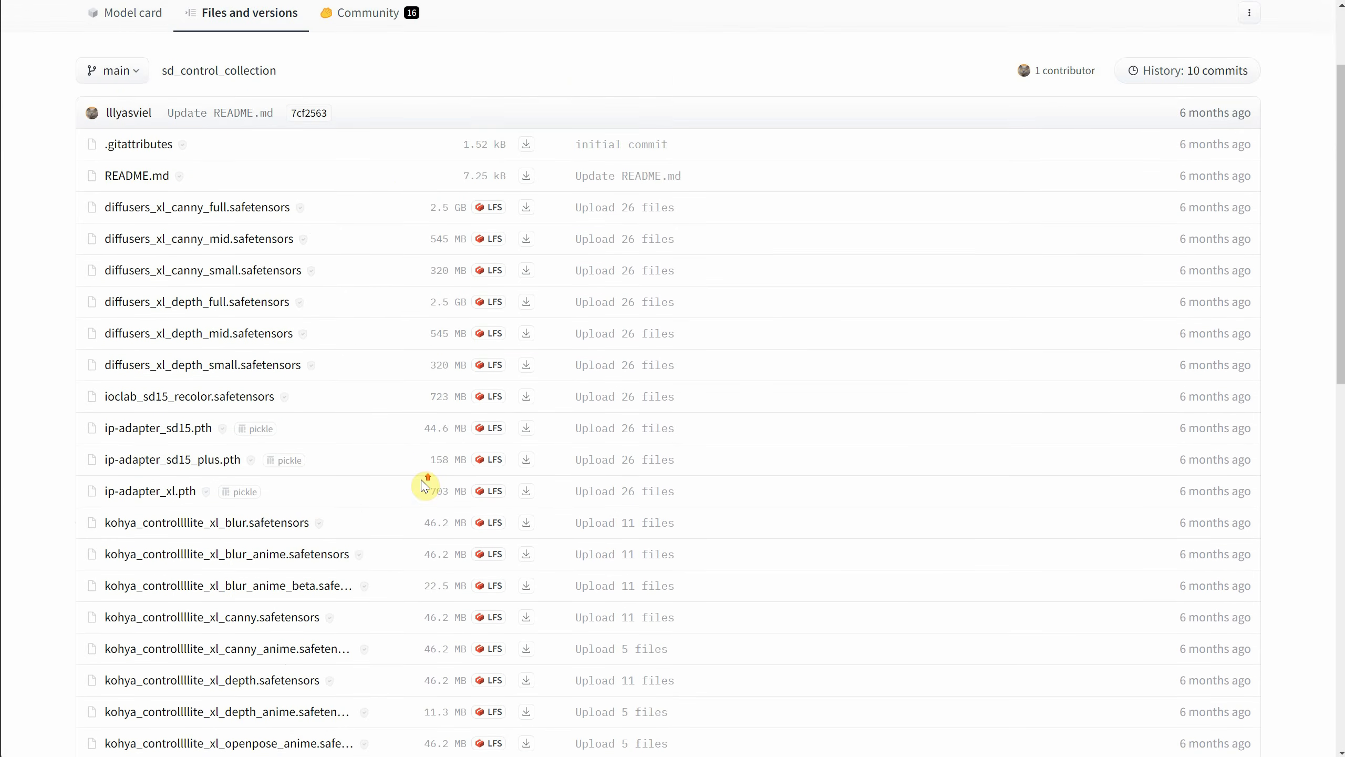
{"action": "scroll", "coordinate": [630, 199], "scroll_direction": "down", "scroll_amount": 5}
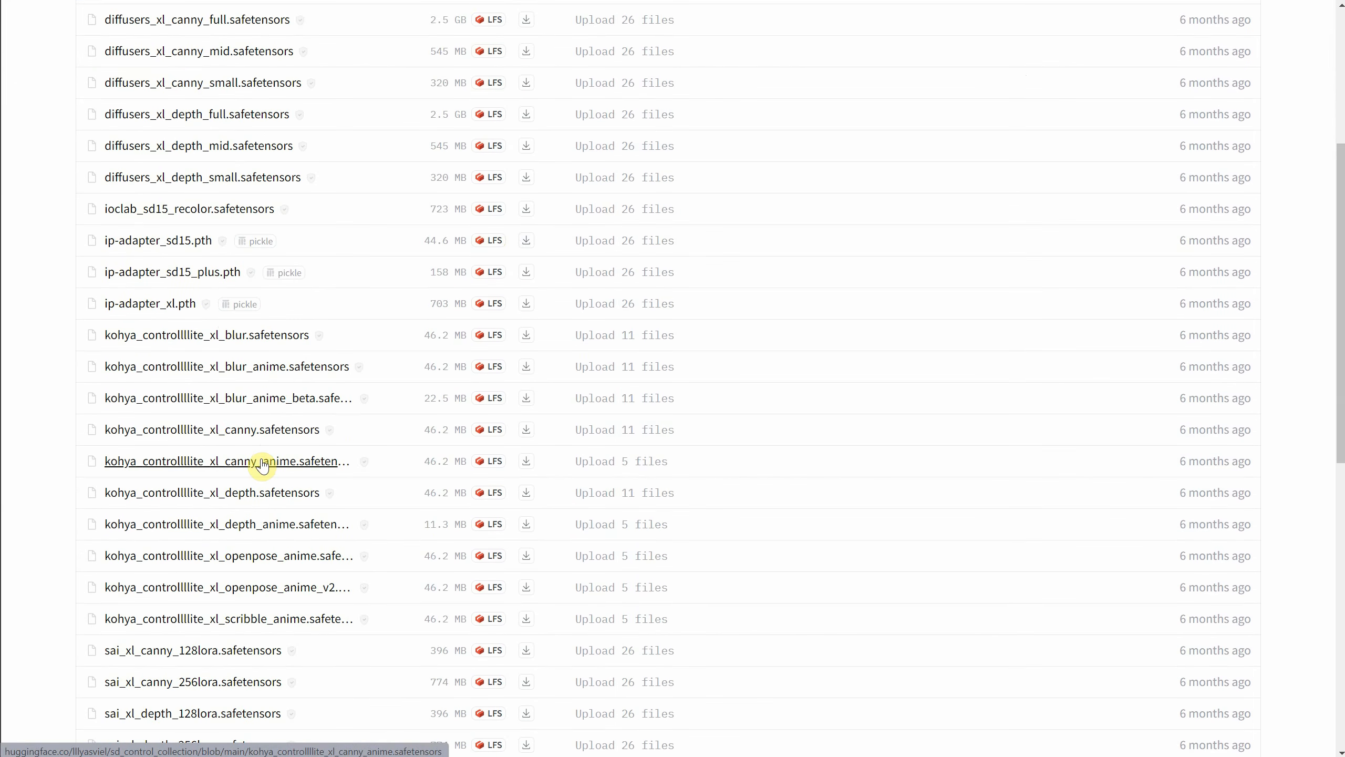
{"action": "left_click", "coordinate": [526, 436]}
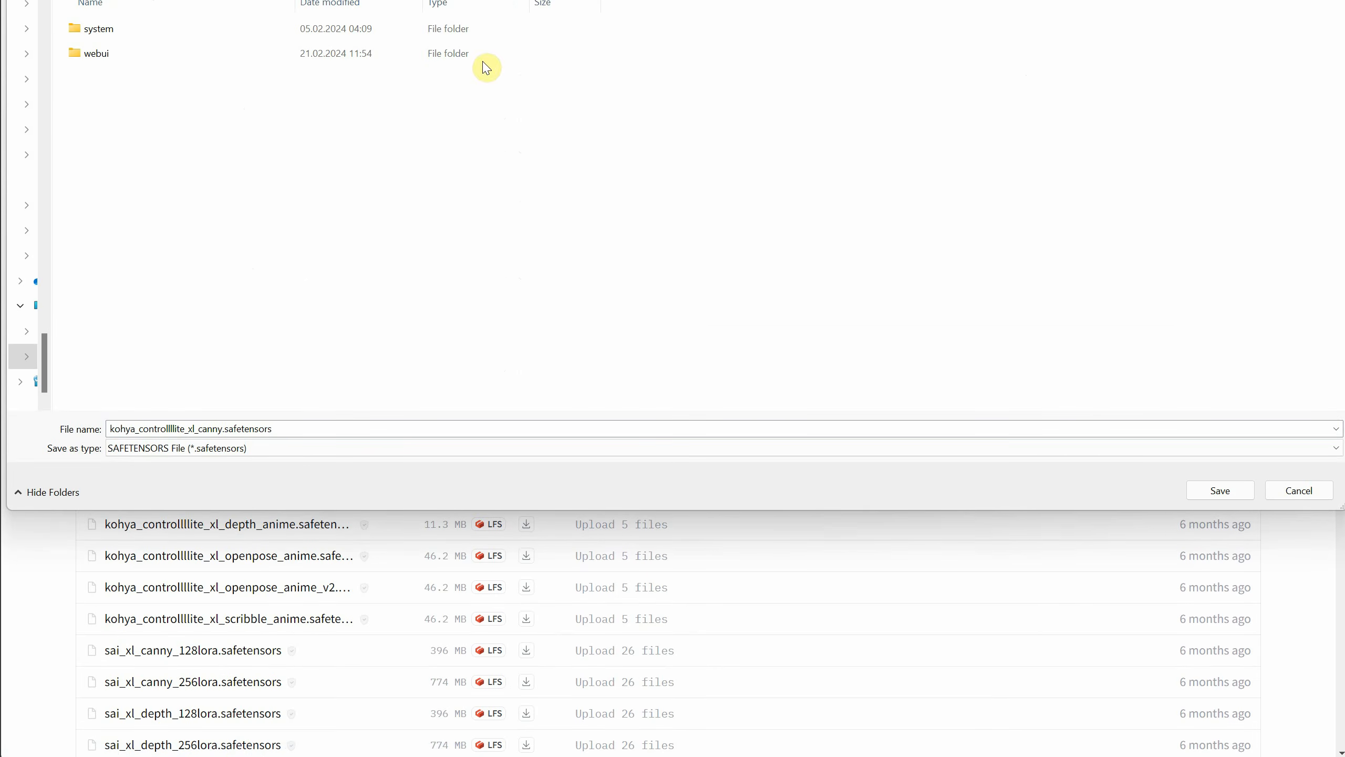
Save the downloaded Canny model in the ControlNet folder inside webui's models folder.
{"action": "double_click", "coordinate": [111, 58]}
{"action": "scroll", "coordinate": [262, 66], "scroll_direction": "down", "scroll_amount": 1}
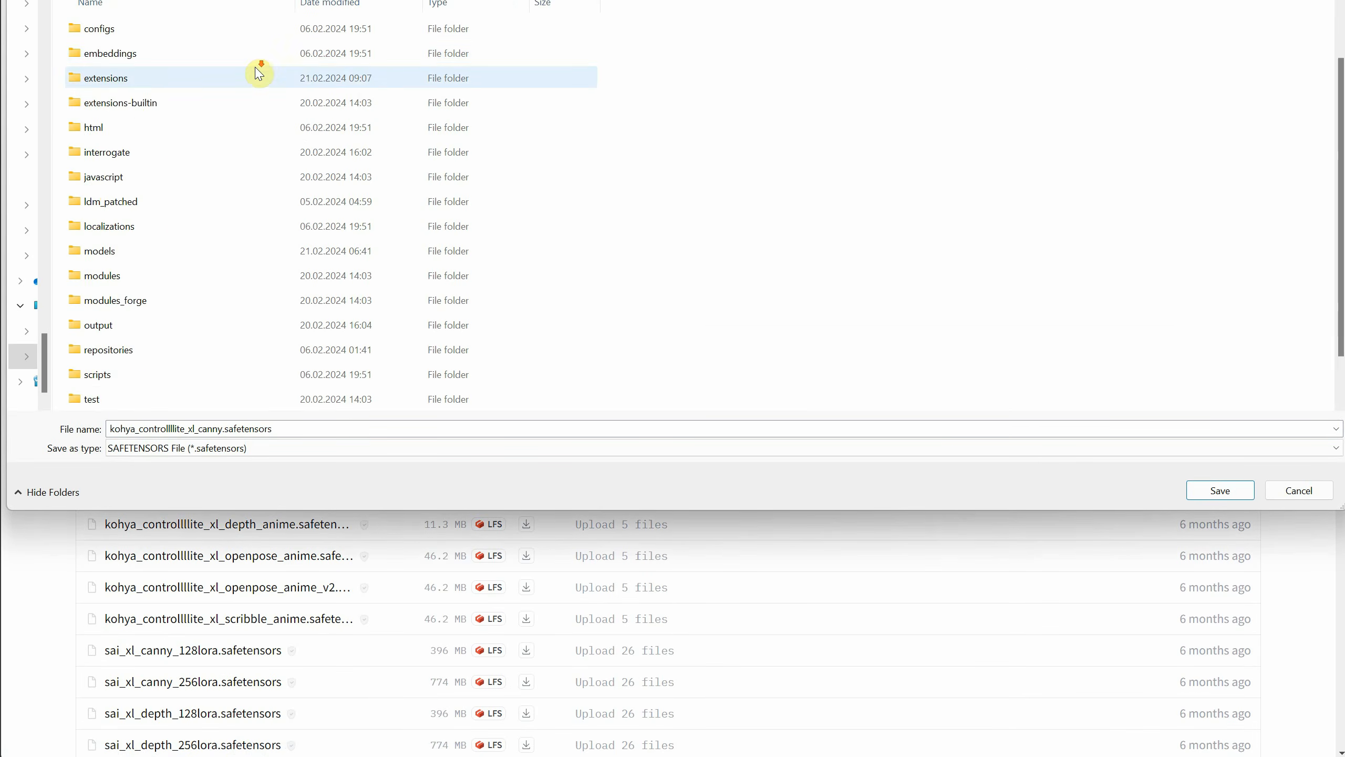
{"action": "double_click", "coordinate": [155, 86]}
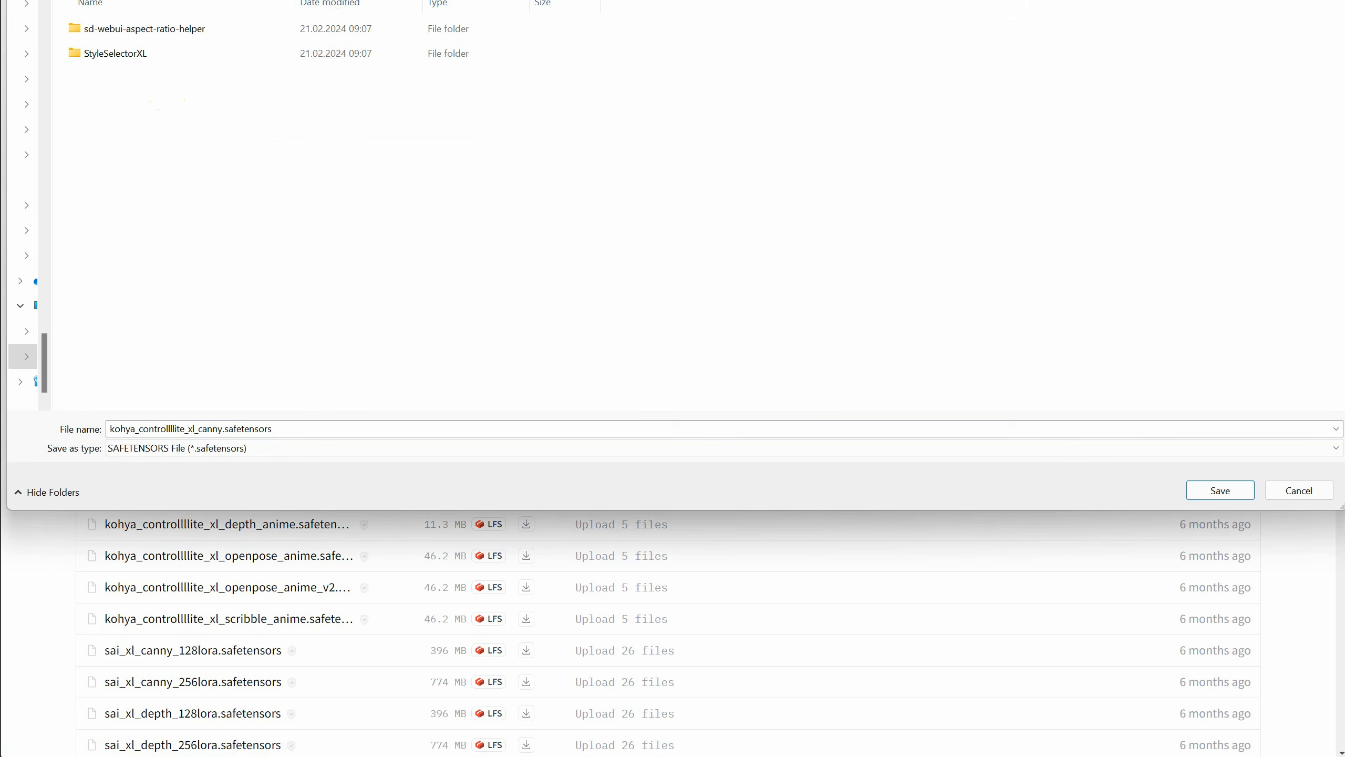
{"action": "left_click", "coordinate": [333, 0]}
{"action": "scroll", "coordinate": [149, 294], "scroll_direction": "down", "scroll_amount": 1}
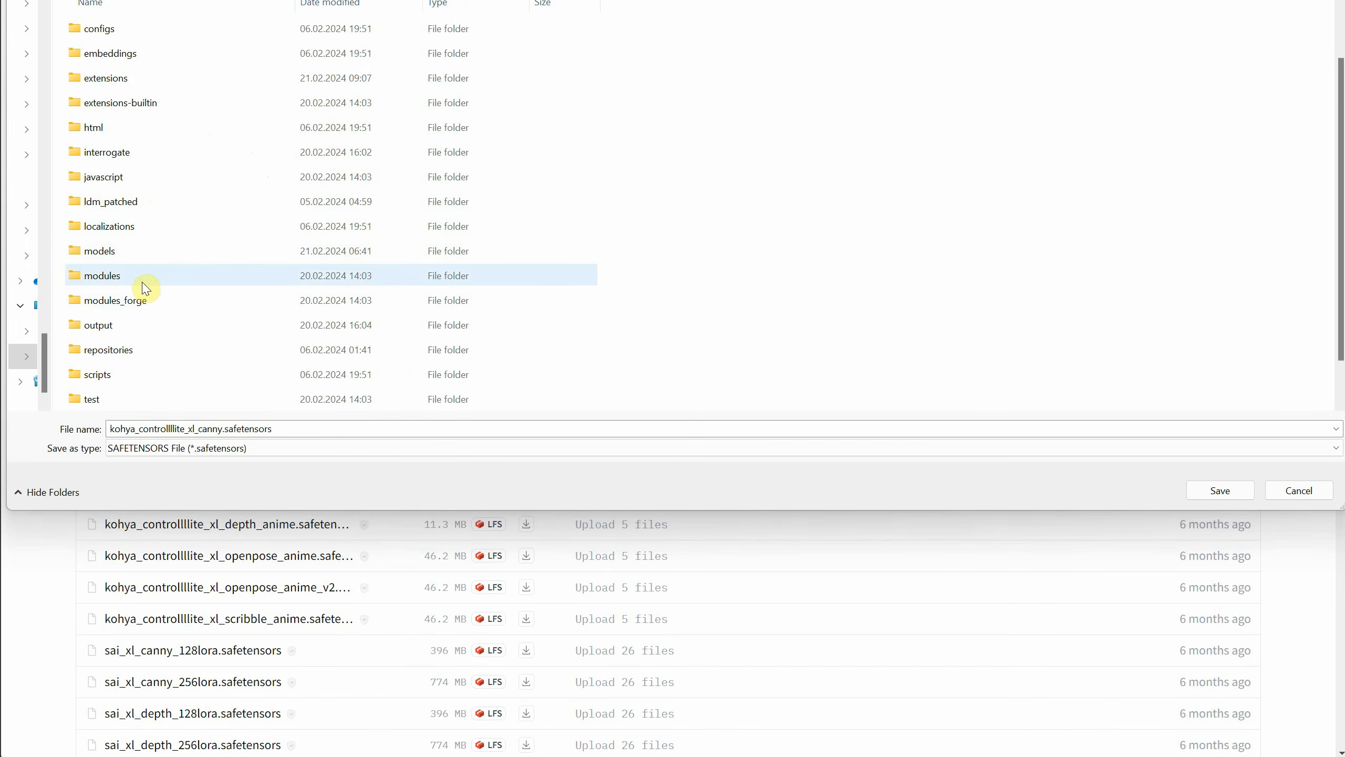
{"action": "double_click", "coordinate": [136, 259]}
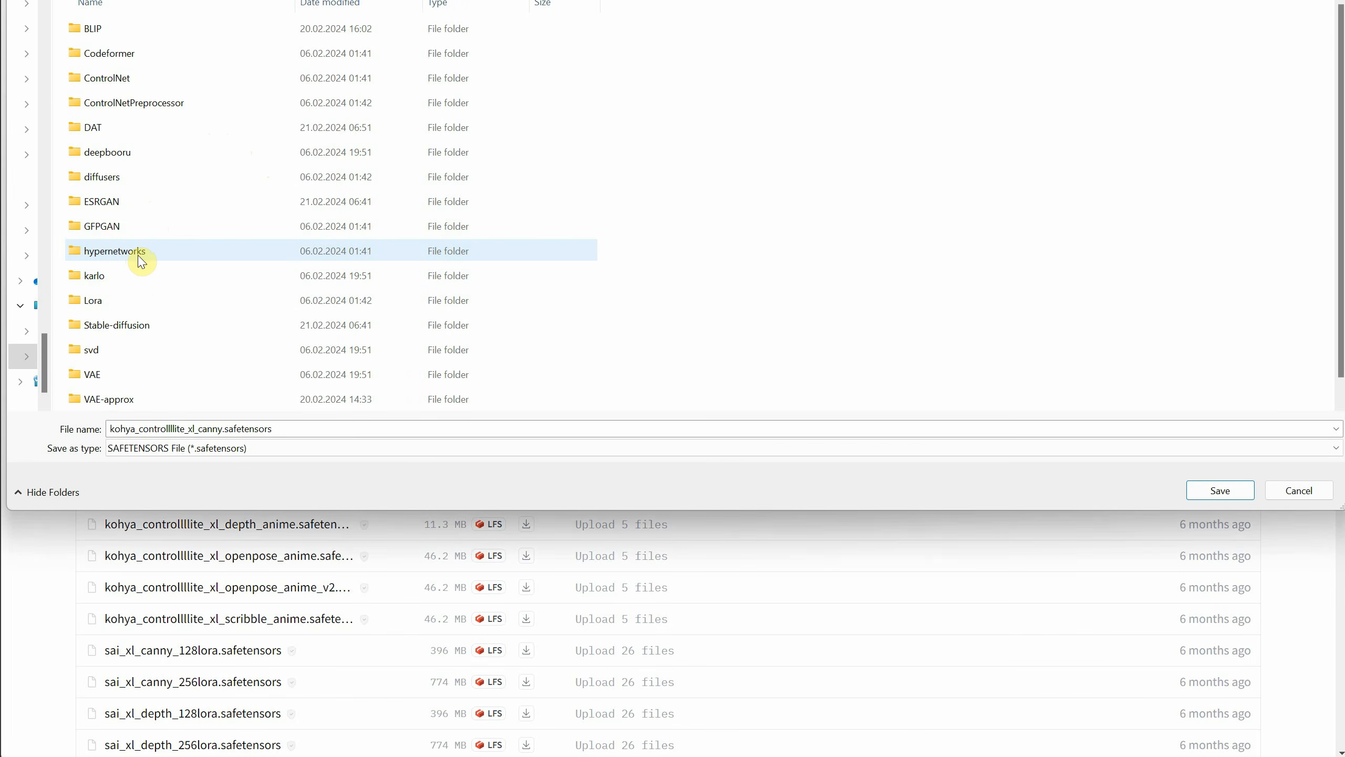
{"action": "double_click", "coordinate": [136, 80]}
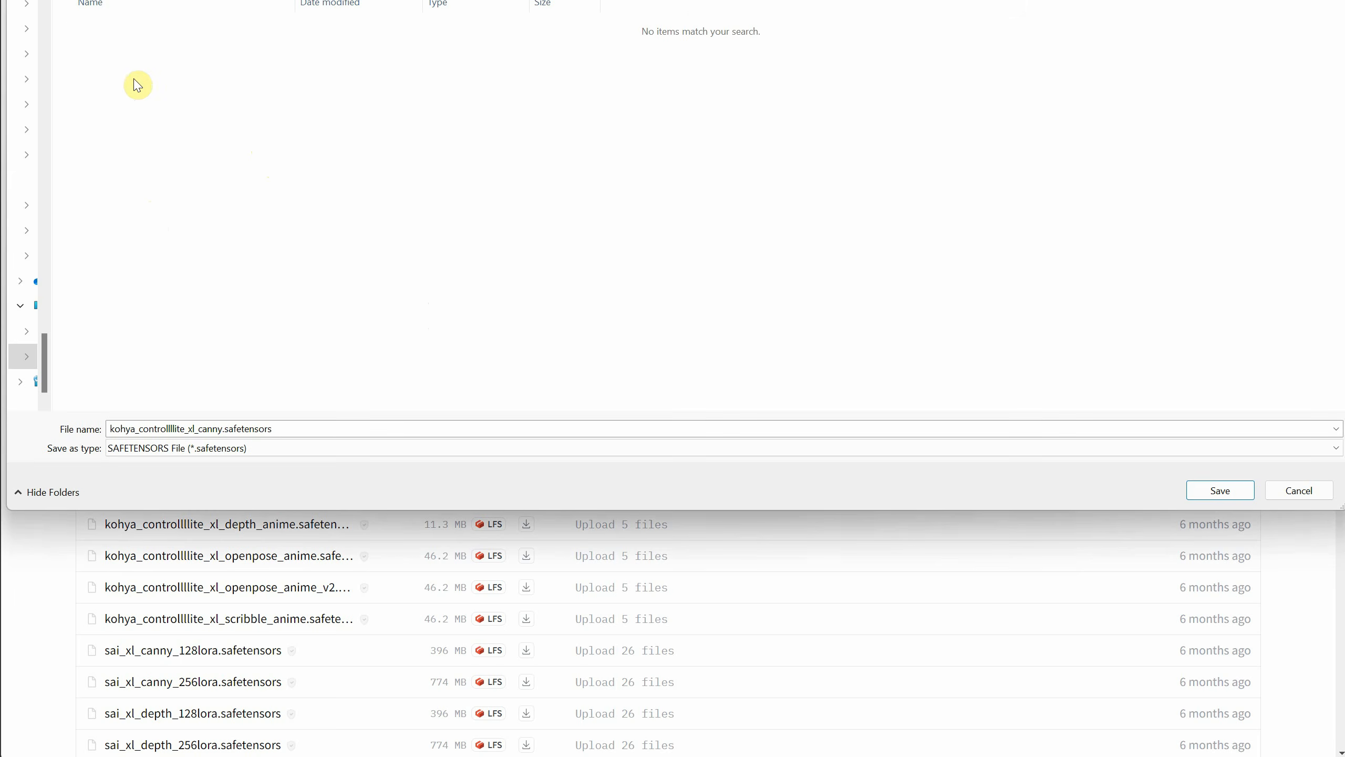
{"action": "left_click", "coordinate": [1220, 490]}
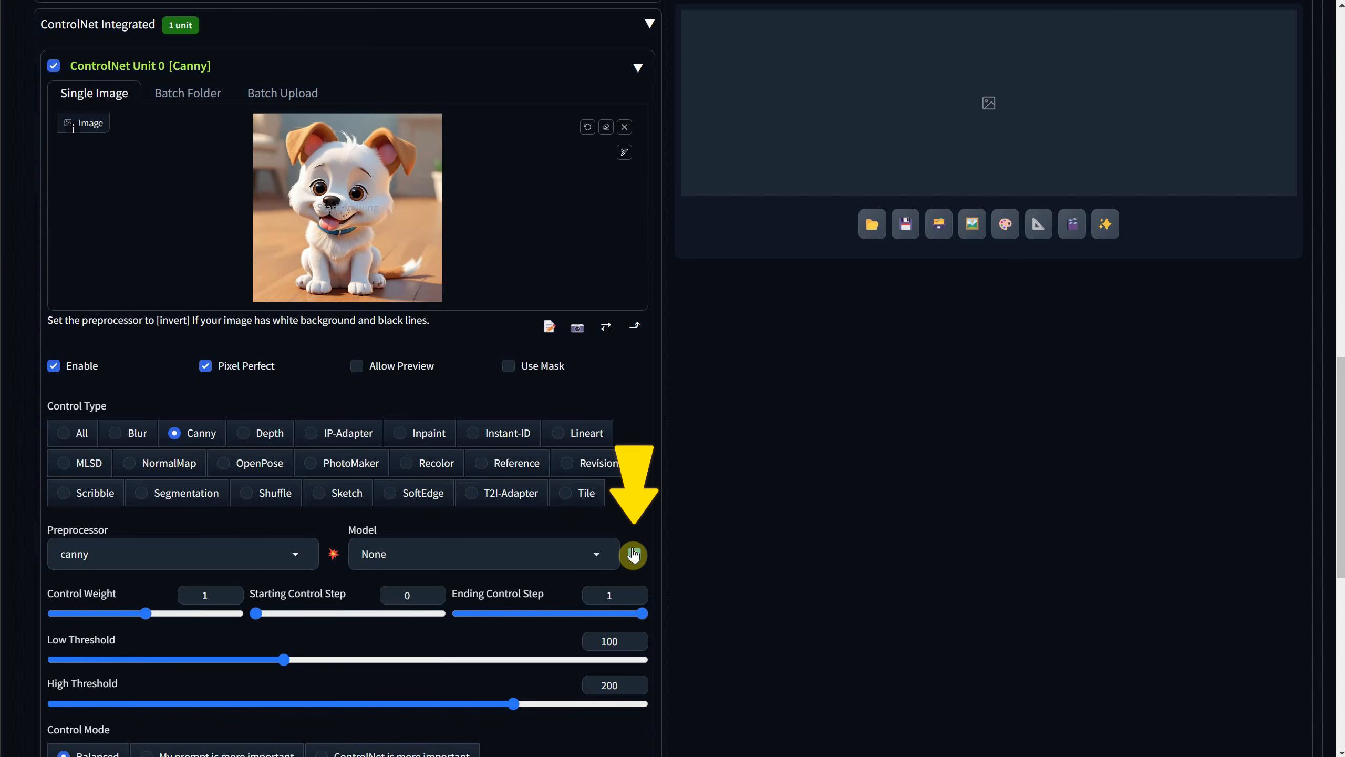
Back in Forge's ControlNet Unit 0, refresh the model list and select kohya_controllllite_xl_canny [2ed264be].
{"action": "left_click", "coordinate": [636, 554]}
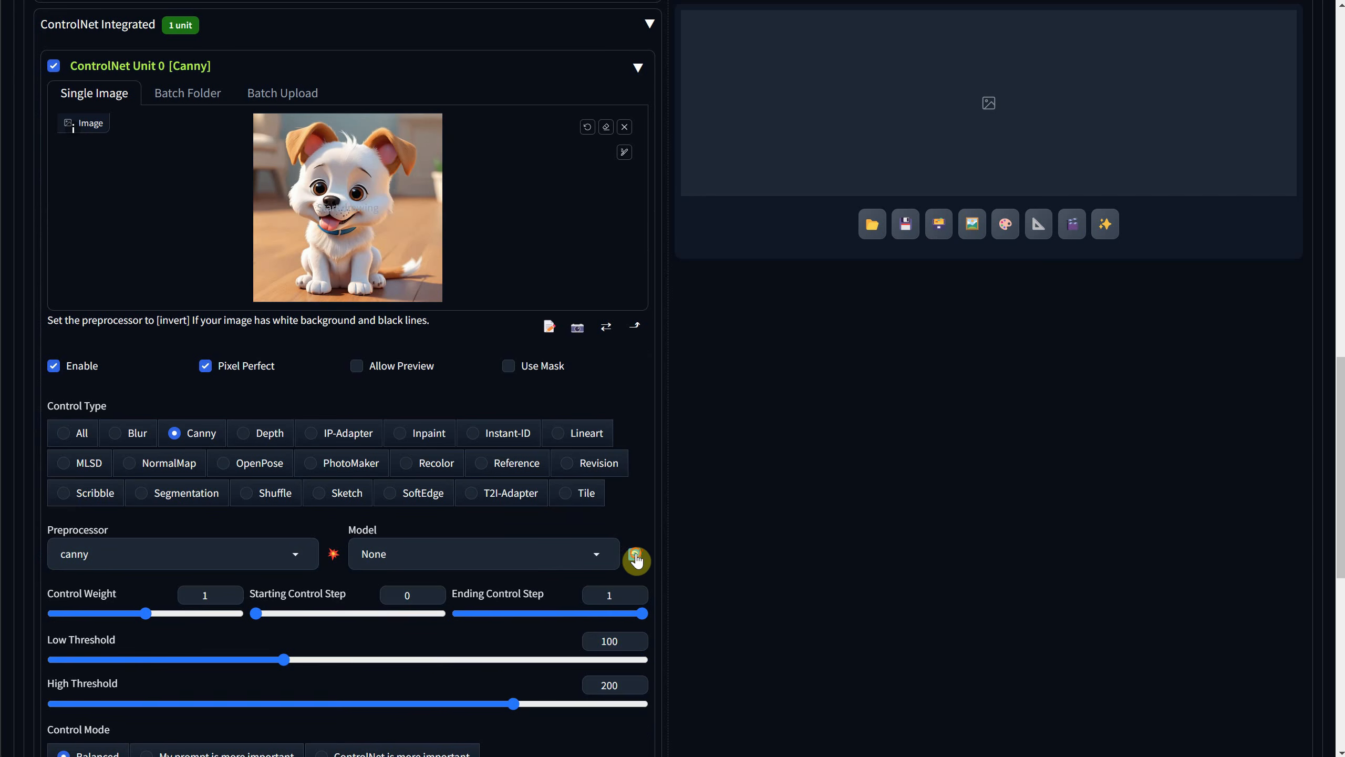
{"action": "left_click", "coordinate": [593, 556]}
{"action": "left_click", "coordinate": [490, 530]}
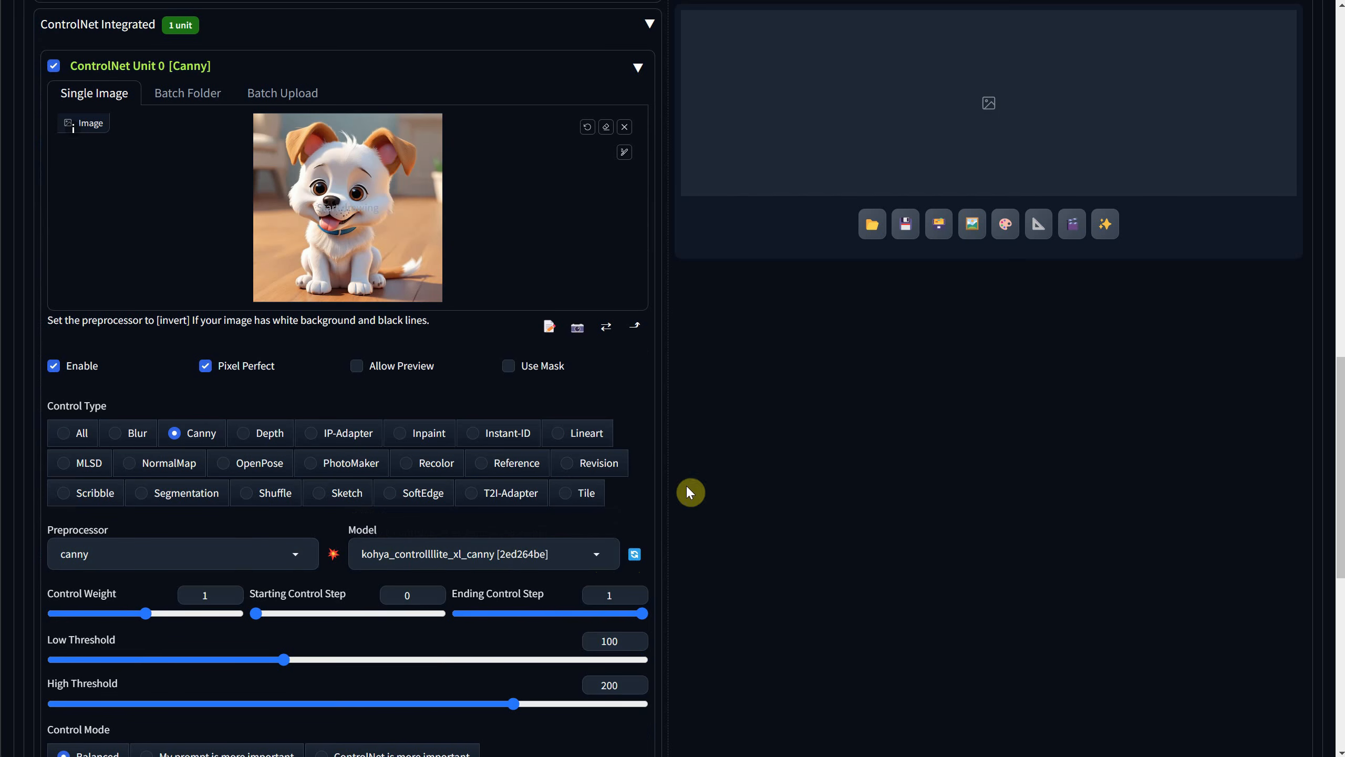
Generate "a cute cartoon cat" with the Canny control and compare the image with its edge map.
{"action": "scroll", "coordinate": [897, 387], "scroll_direction": "up", "scroll_amount": 3}
{"action": "scroll", "coordinate": [895, 378], "scroll_direction": "down", "scroll_amount": 2}
{"action": "scroll", "coordinate": [893, 372], "scroll_direction": "up", "scroll_amount": 7}
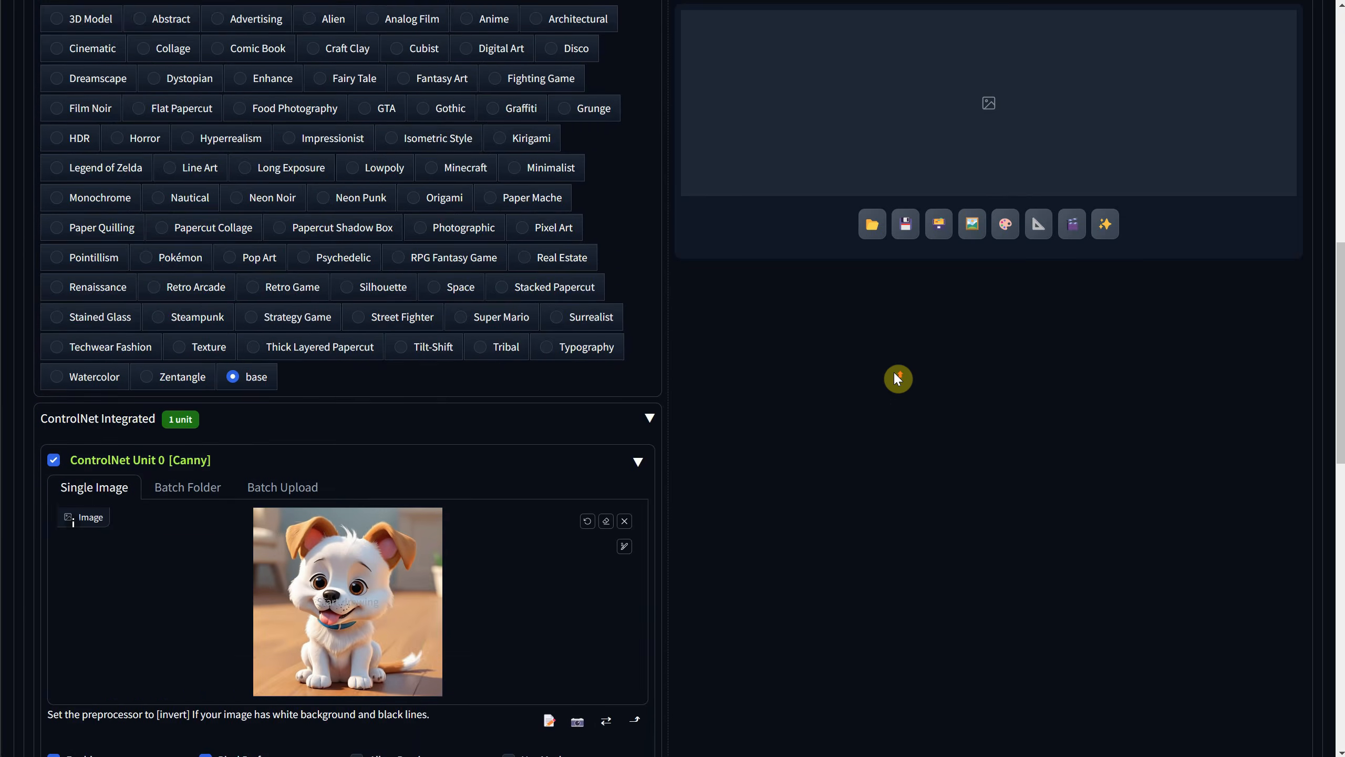
{"action": "scroll", "coordinate": [897, 379], "scroll_direction": "up", "scroll_amount": 10}
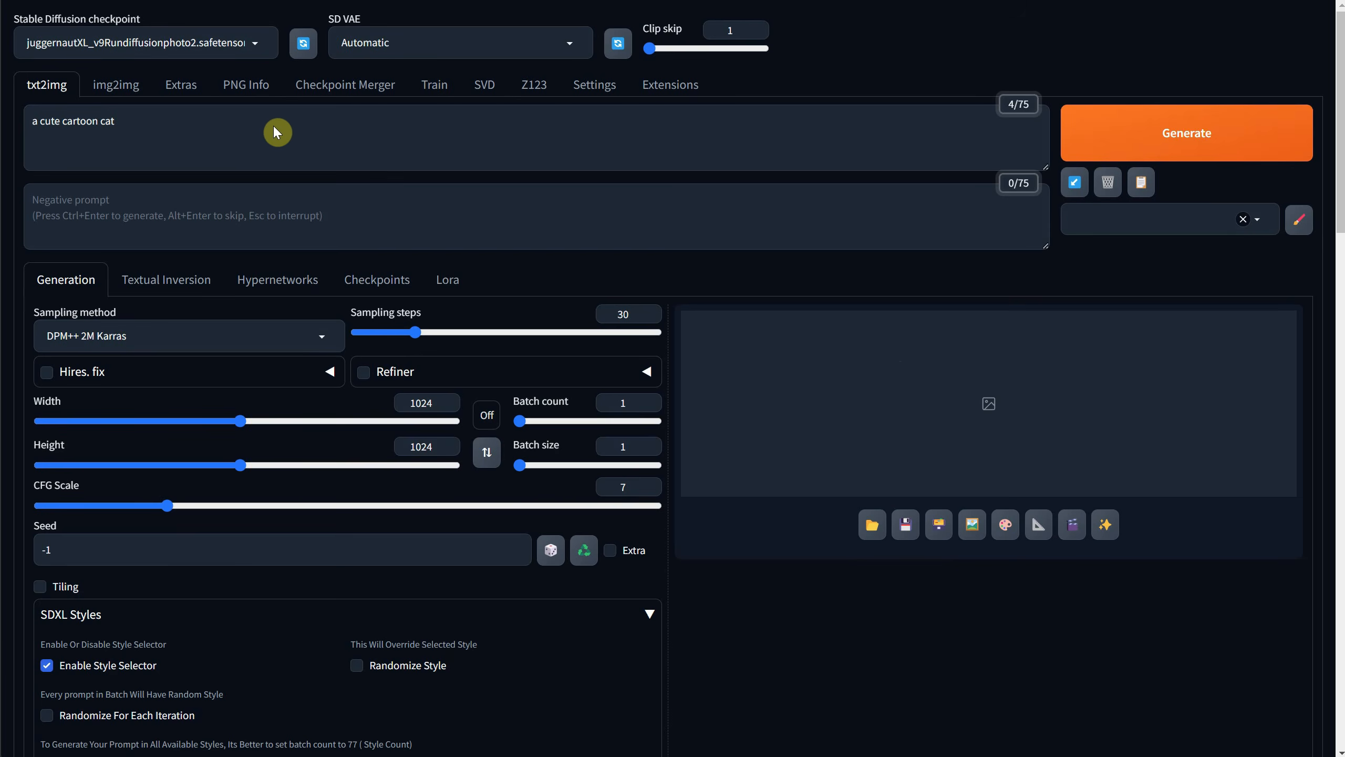
{"action": "key", "text": "ctrl+Return"}
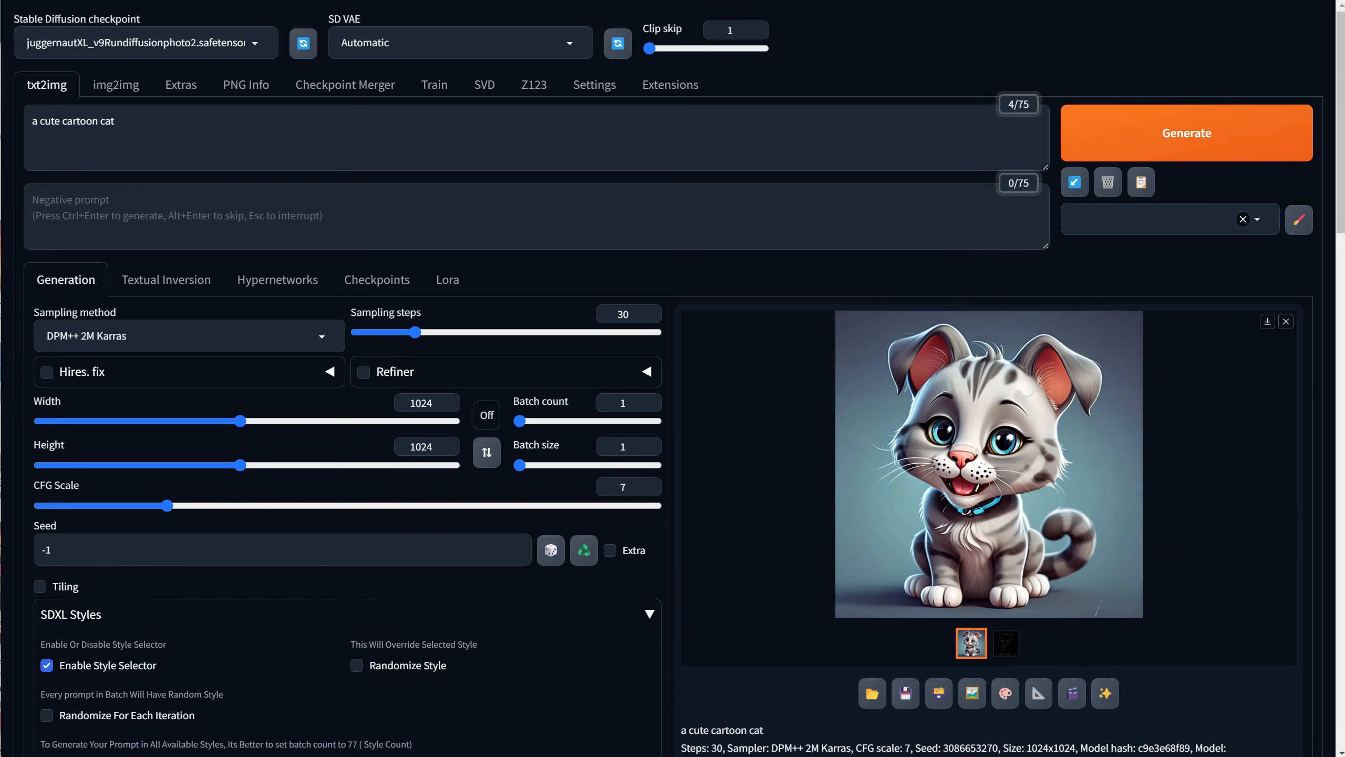
{"action": "scroll", "coordinate": [948, 477], "scroll_direction": "down", "scroll_amount": 3}
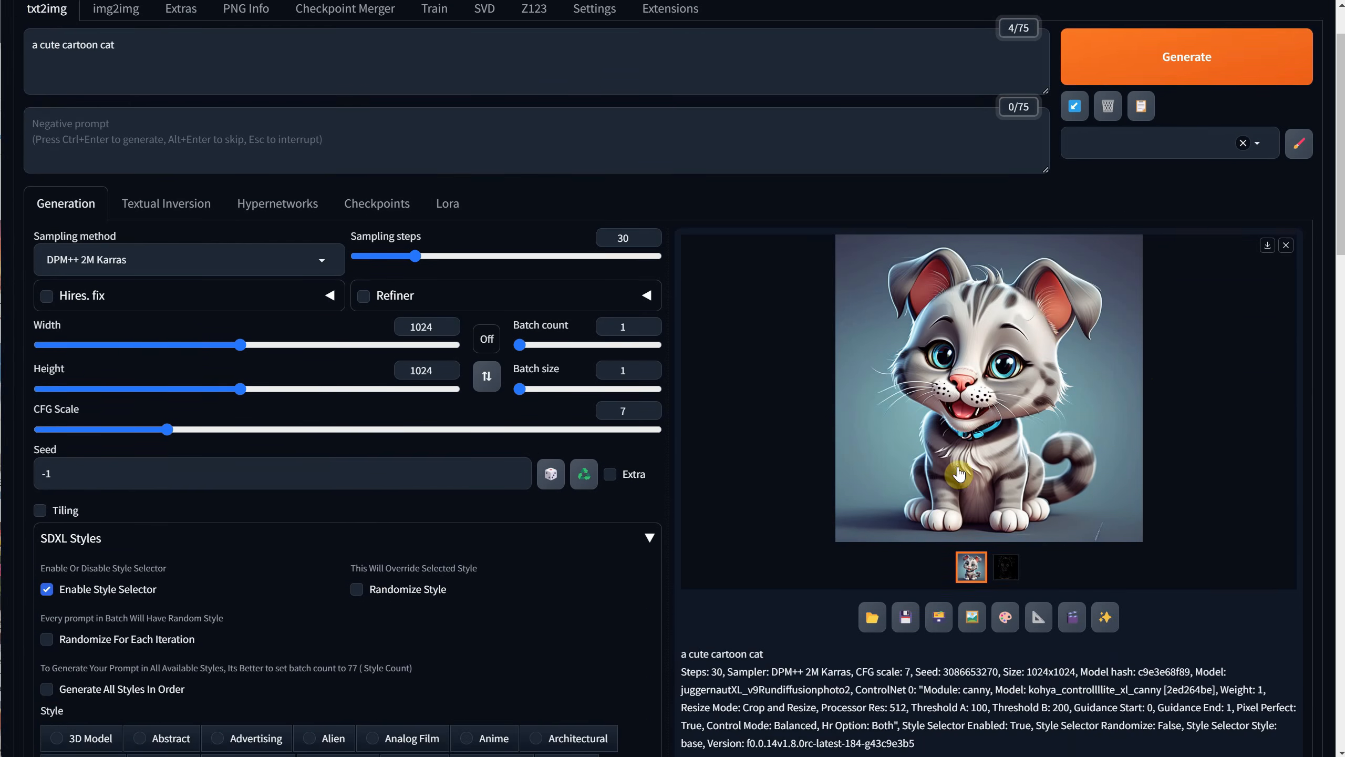
{"action": "scroll", "coordinate": [948, 477], "scroll_direction": "up", "scroll_amount": 3}
{"action": "left_click", "coordinate": [1006, 643]}
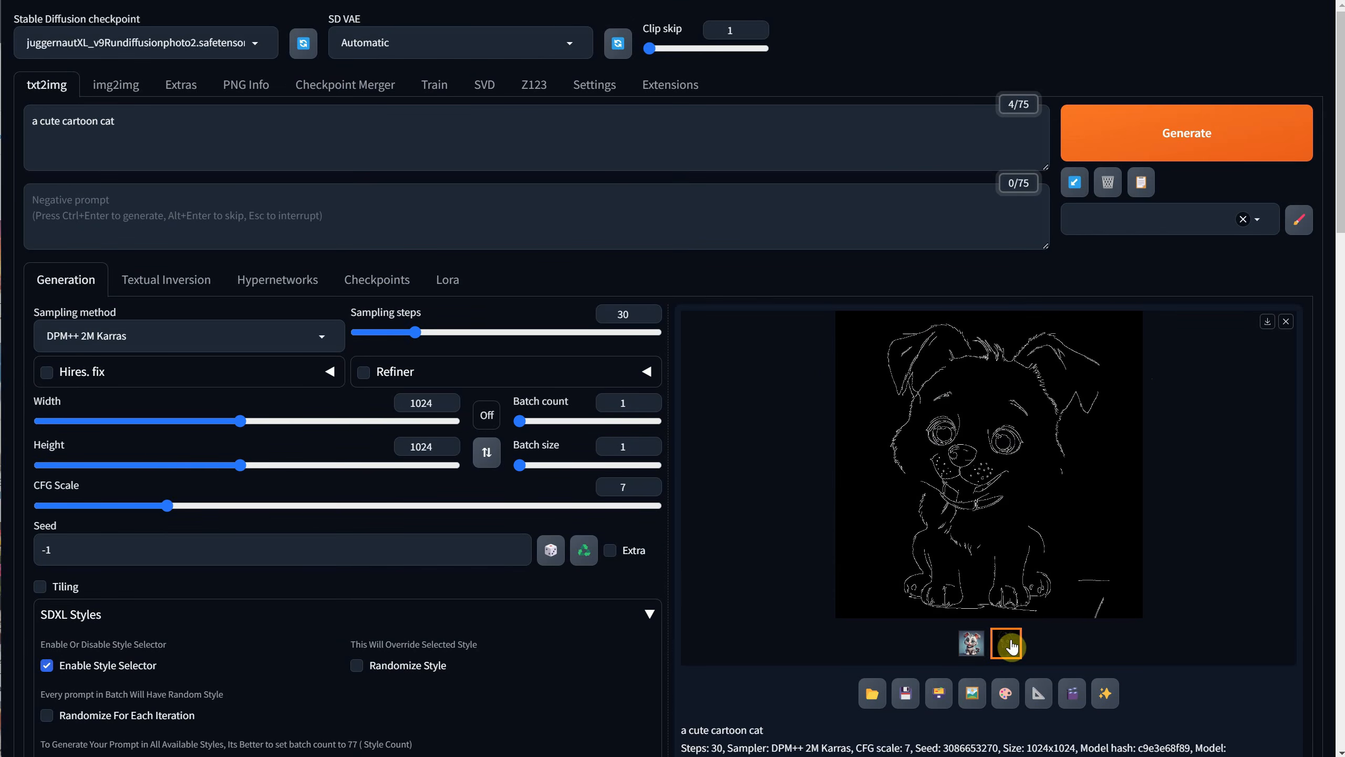
{"action": "left_click", "coordinate": [971, 643]}
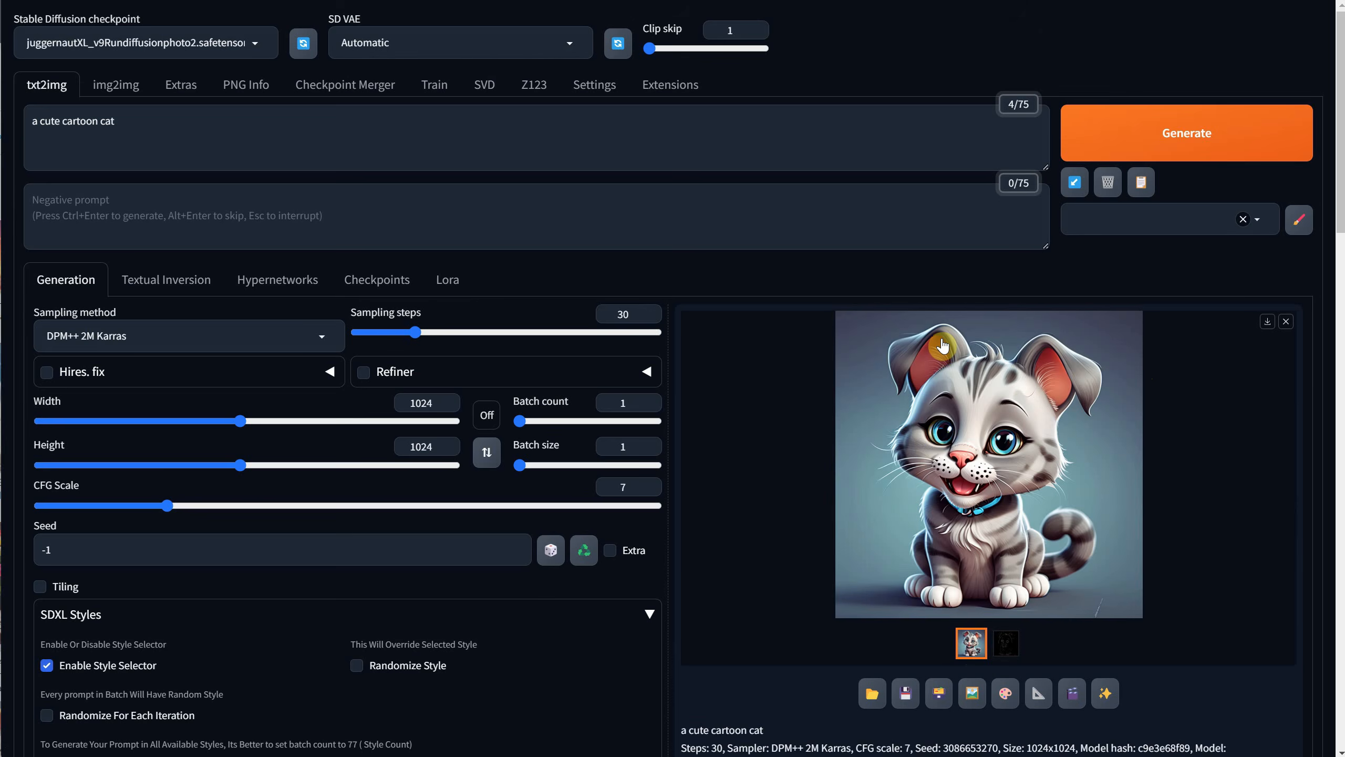
Set ControlNet Unit 0's control weight to 0.5, generate the cat image again and review the result.
{"action": "scroll", "coordinate": [942, 345], "scroll_direction": "down", "scroll_amount": 5}
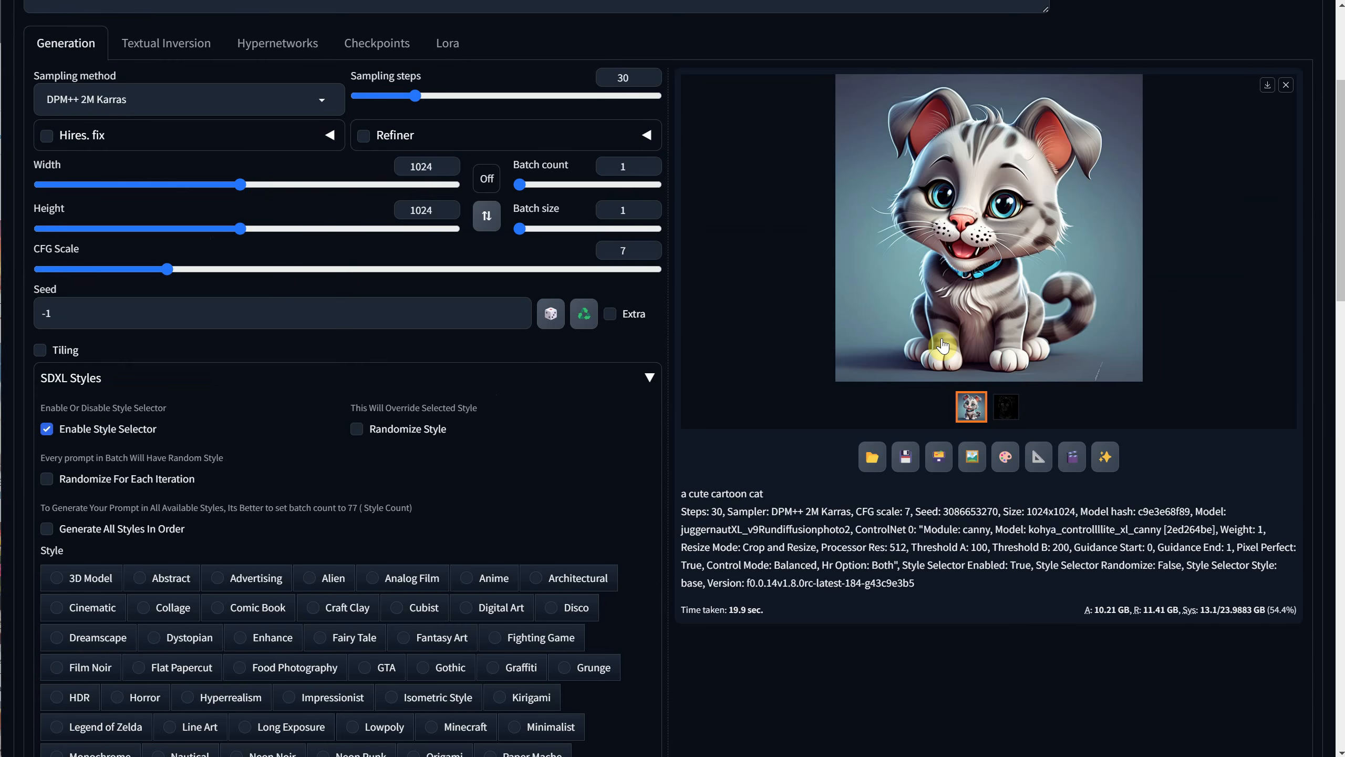
{"action": "scroll", "coordinate": [942, 346], "scroll_direction": "down", "scroll_amount": 3}
{"action": "left_click_drag", "start_coordinate": [146, 543], "coordinate": [103, 543]}
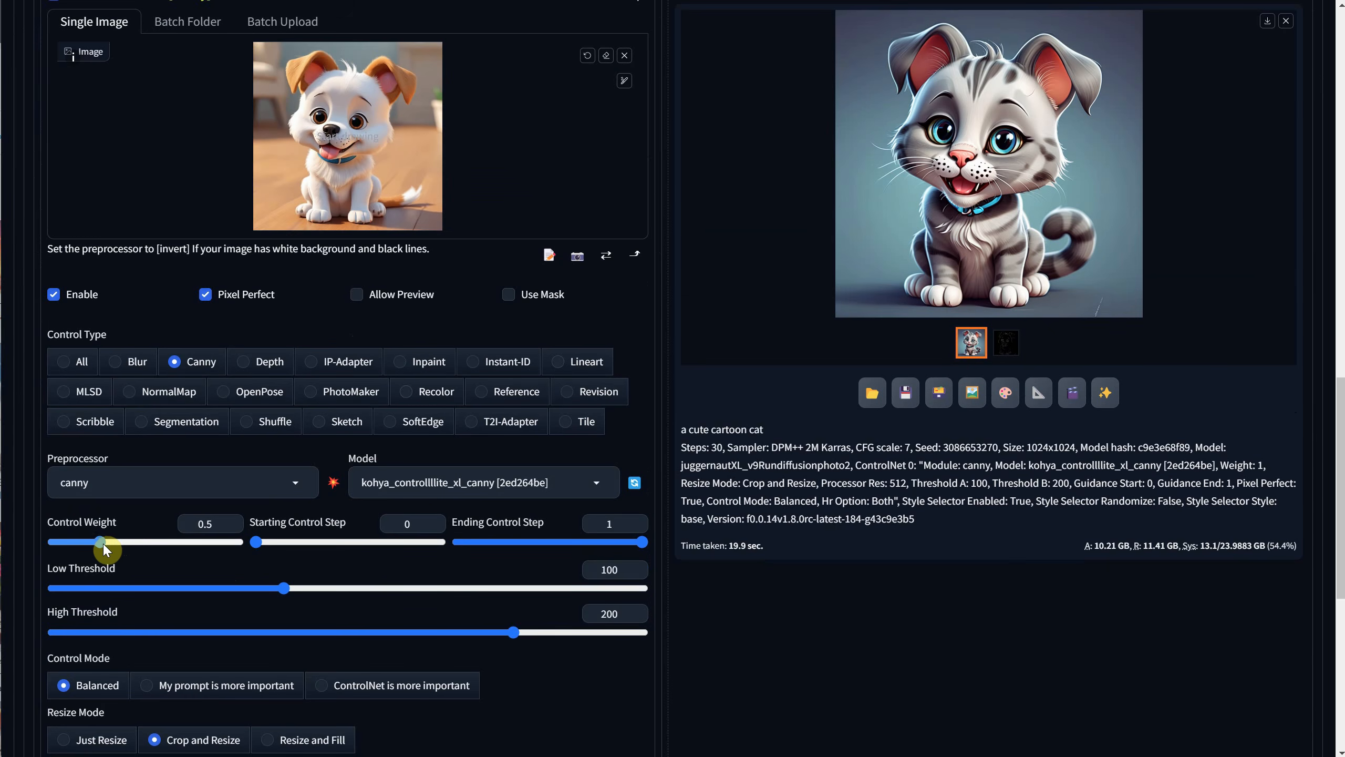
{"action": "scroll", "coordinate": [1085, 261], "scroll_direction": "up", "scroll_amount": 20}
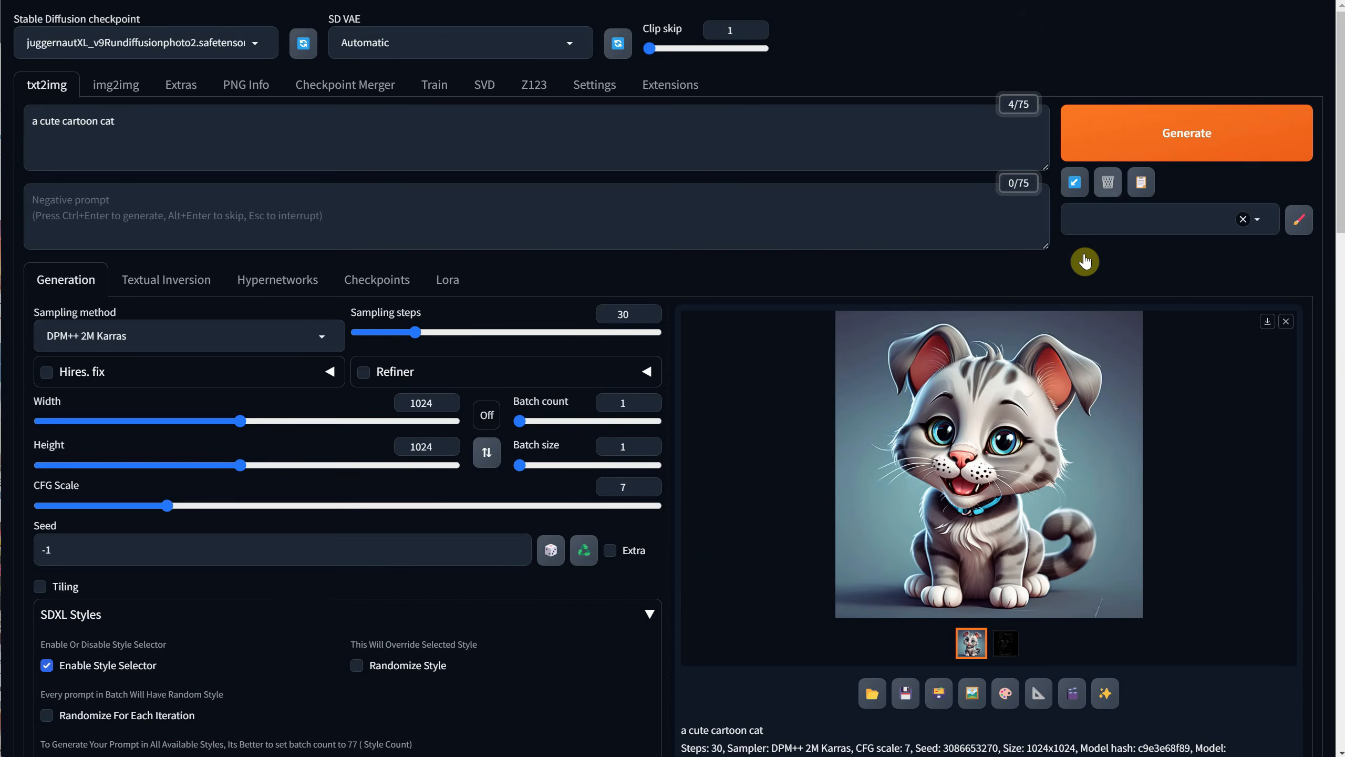
{"action": "left_click", "coordinate": [1105, 133]}
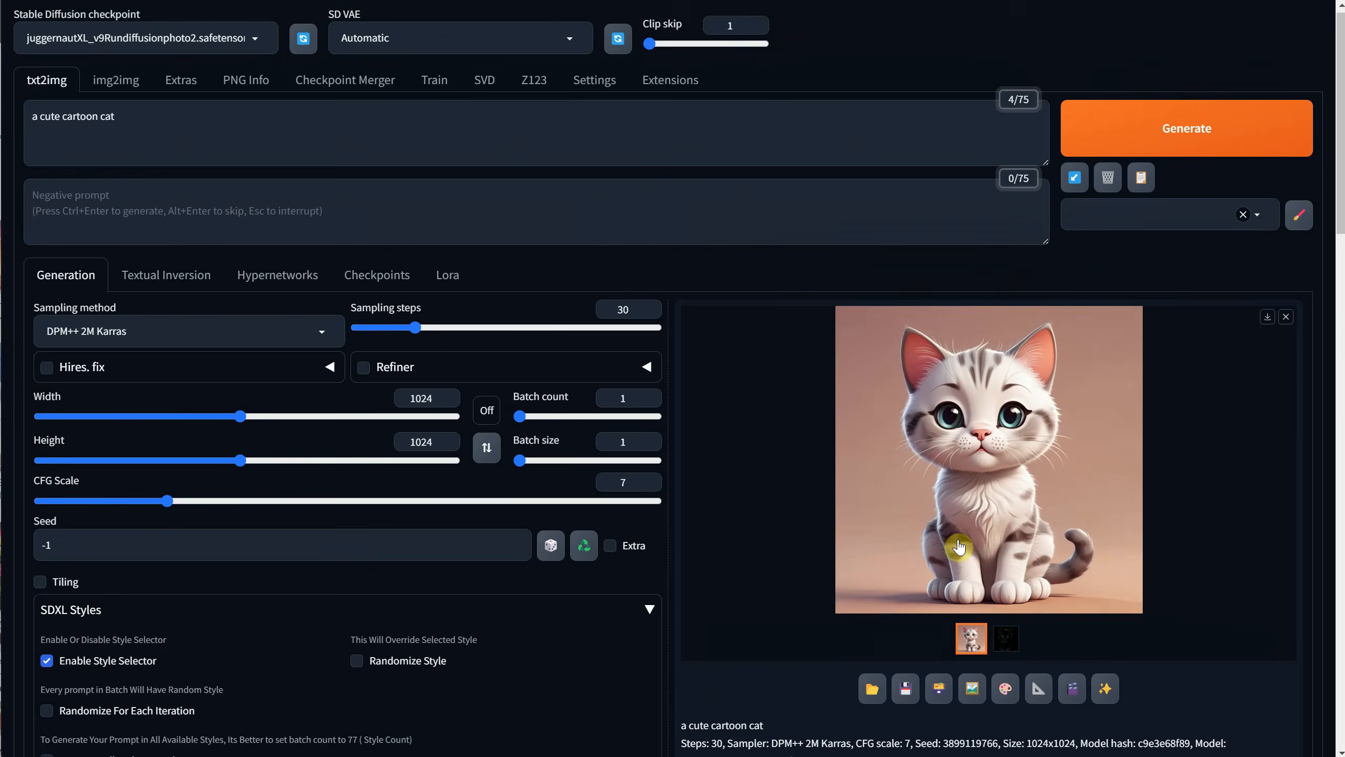
{"action": "scroll", "coordinate": [971, 425], "scroll_direction": "down", "scroll_amount": 10}
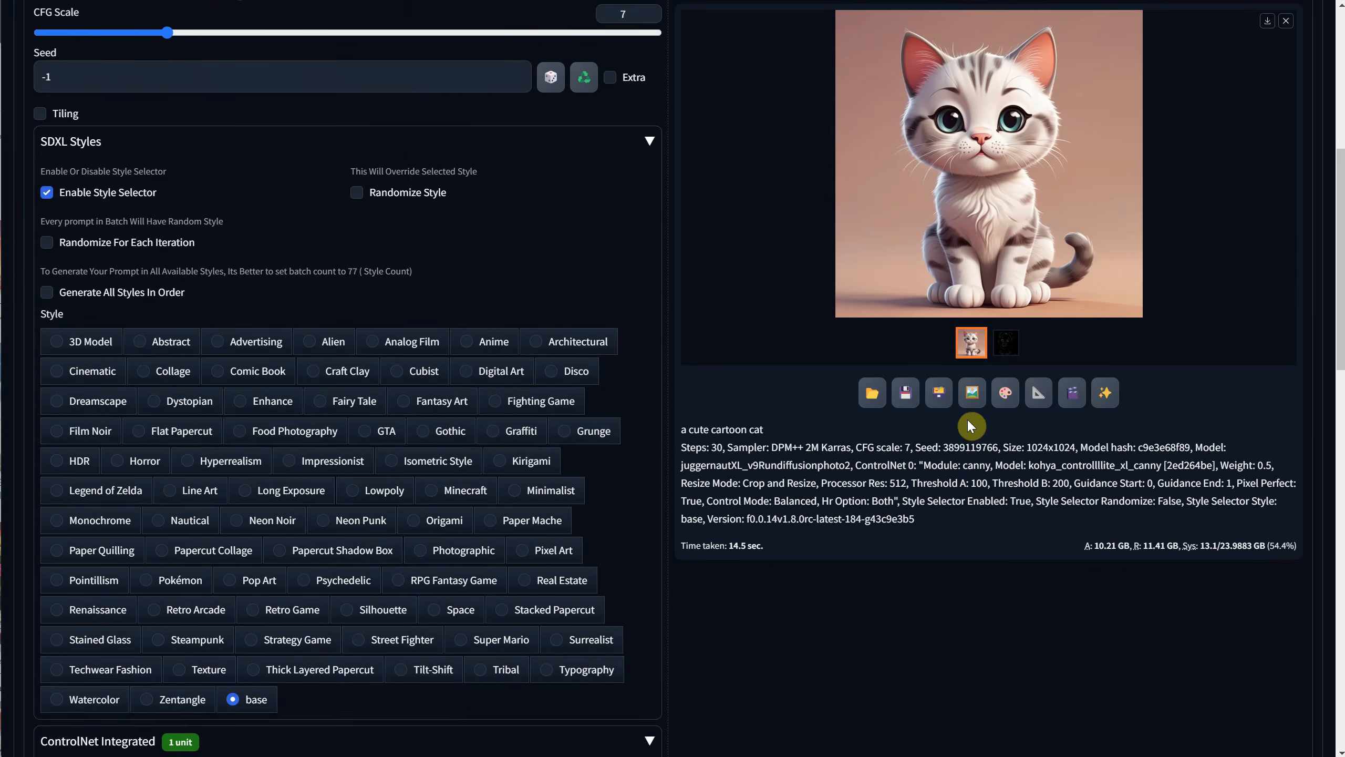
{"action": "scroll", "coordinate": [965, 411], "scroll_direction": "down", "scroll_amount": 7}
{"action": "scroll", "coordinate": [256, 595], "scroll_direction": "up", "scroll_amount": 1}
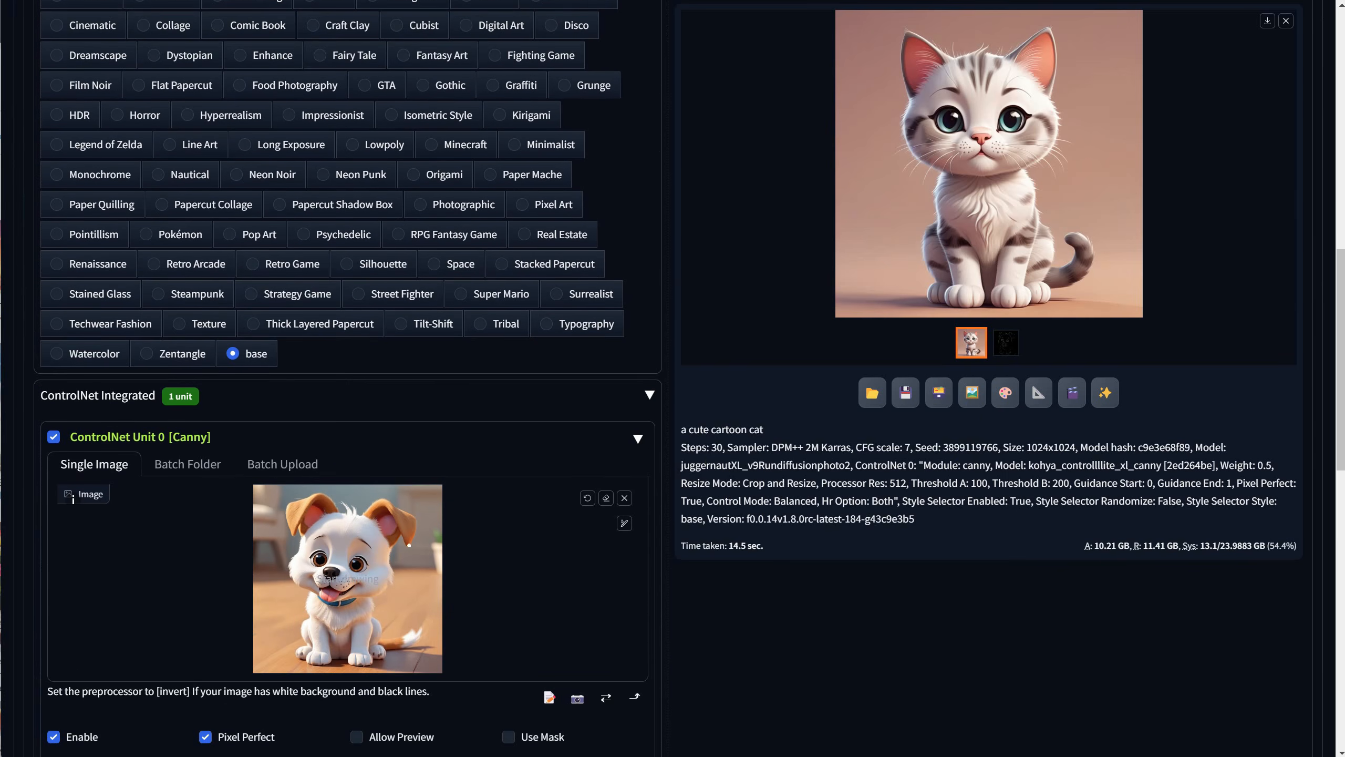
{"action": "scroll", "coordinate": [73, 498], "scroll_direction": "up", "scroll_amount": 4}
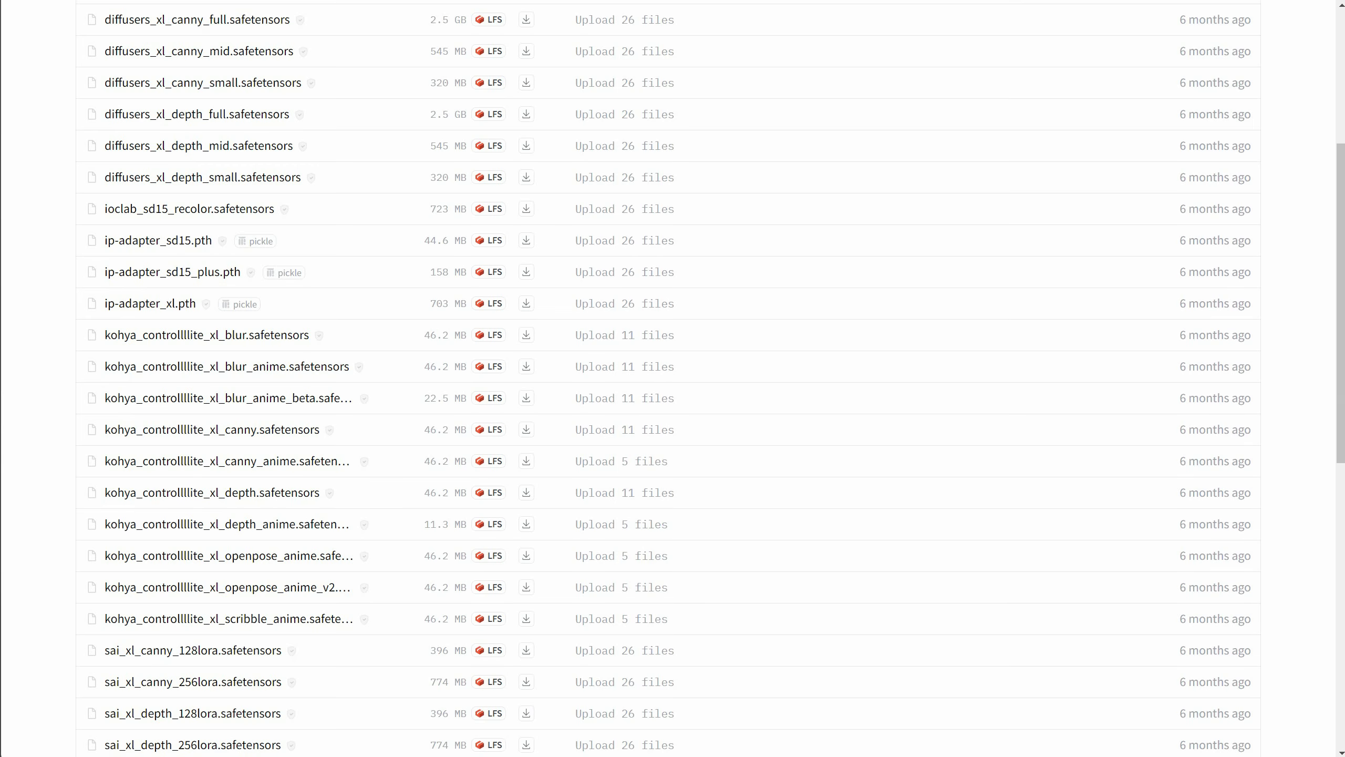
{"action": "scroll", "coordinate": [322, 322], "scroll_direction": "up", "scroll_amount": 5}
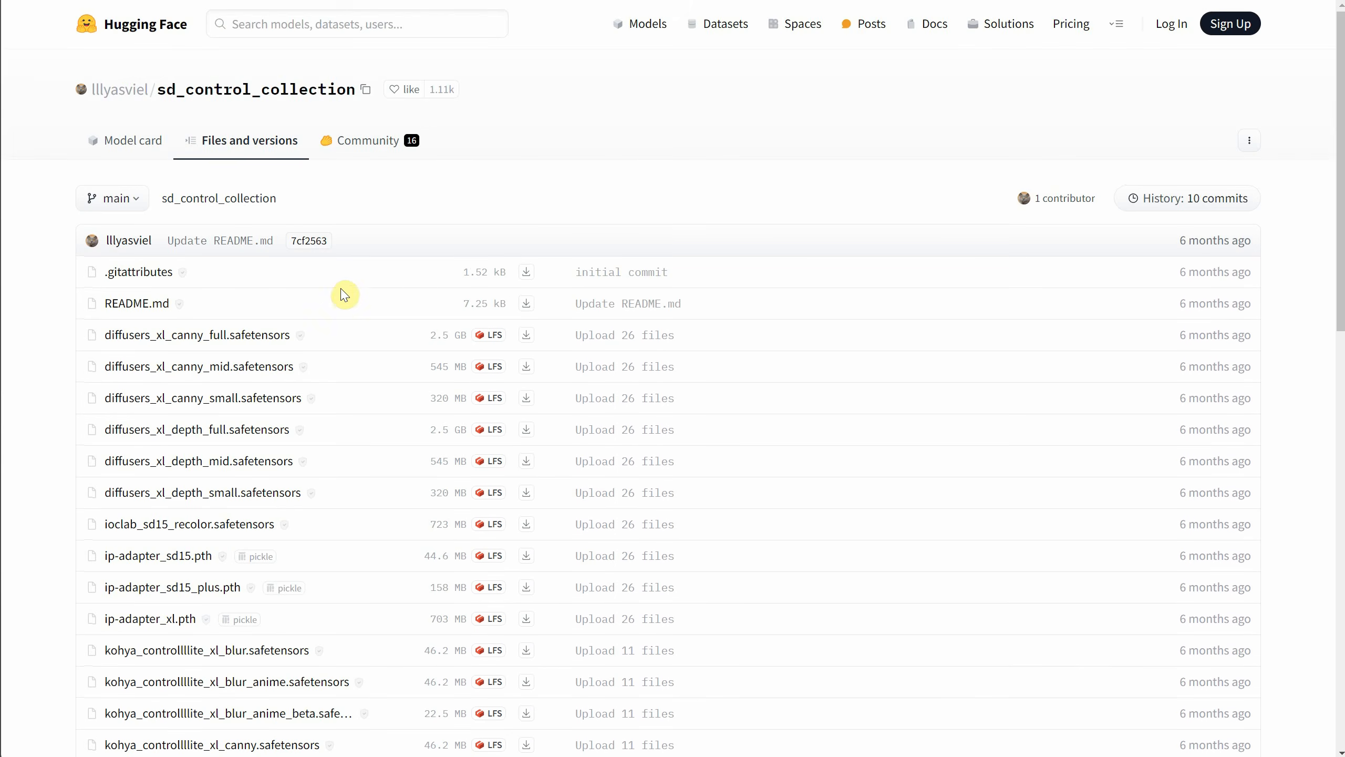
Look through the sd_control_collection files on Hugging Face for other SDXL ControlNet models.
{"action": "scroll", "coordinate": [343, 295], "scroll_direction": "down", "scroll_amount": 7}
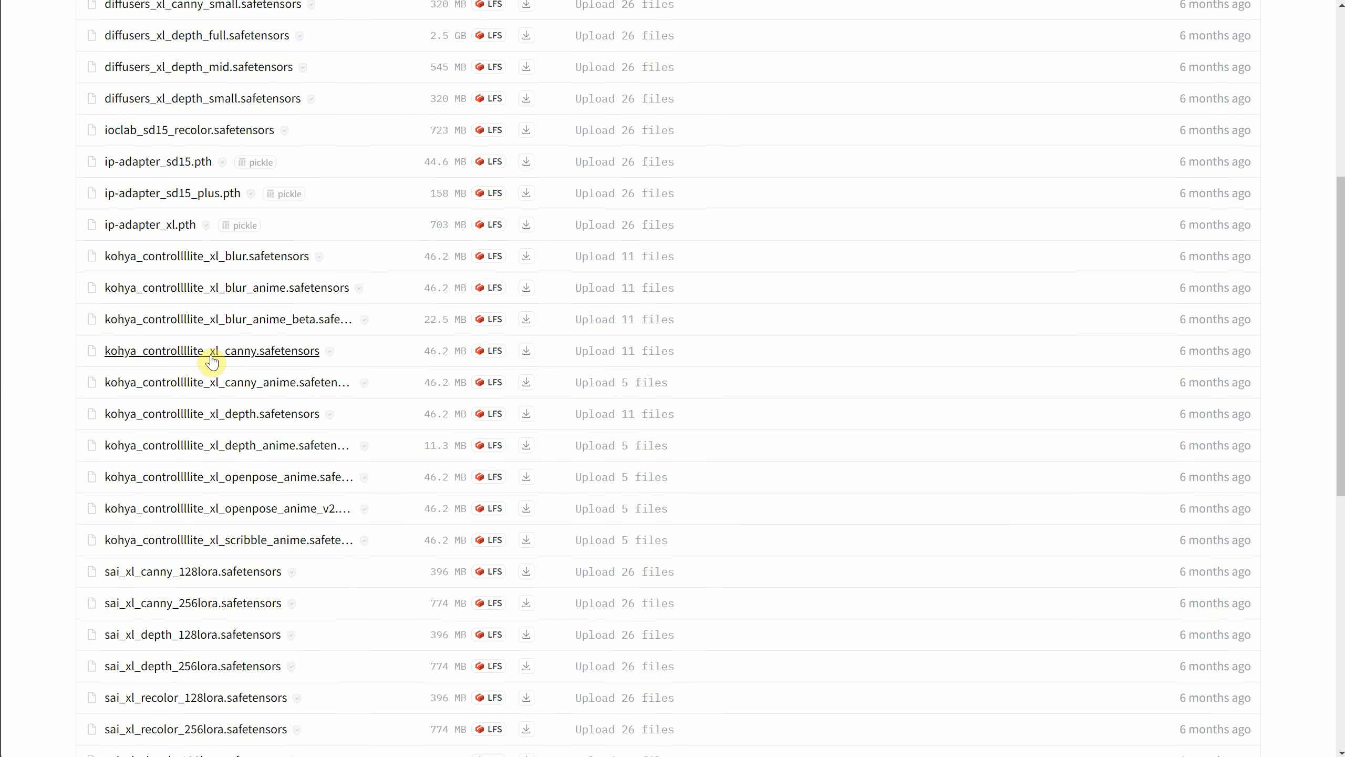
{"action": "scroll", "coordinate": [225, 349], "scroll_direction": "down", "scroll_amount": 7}
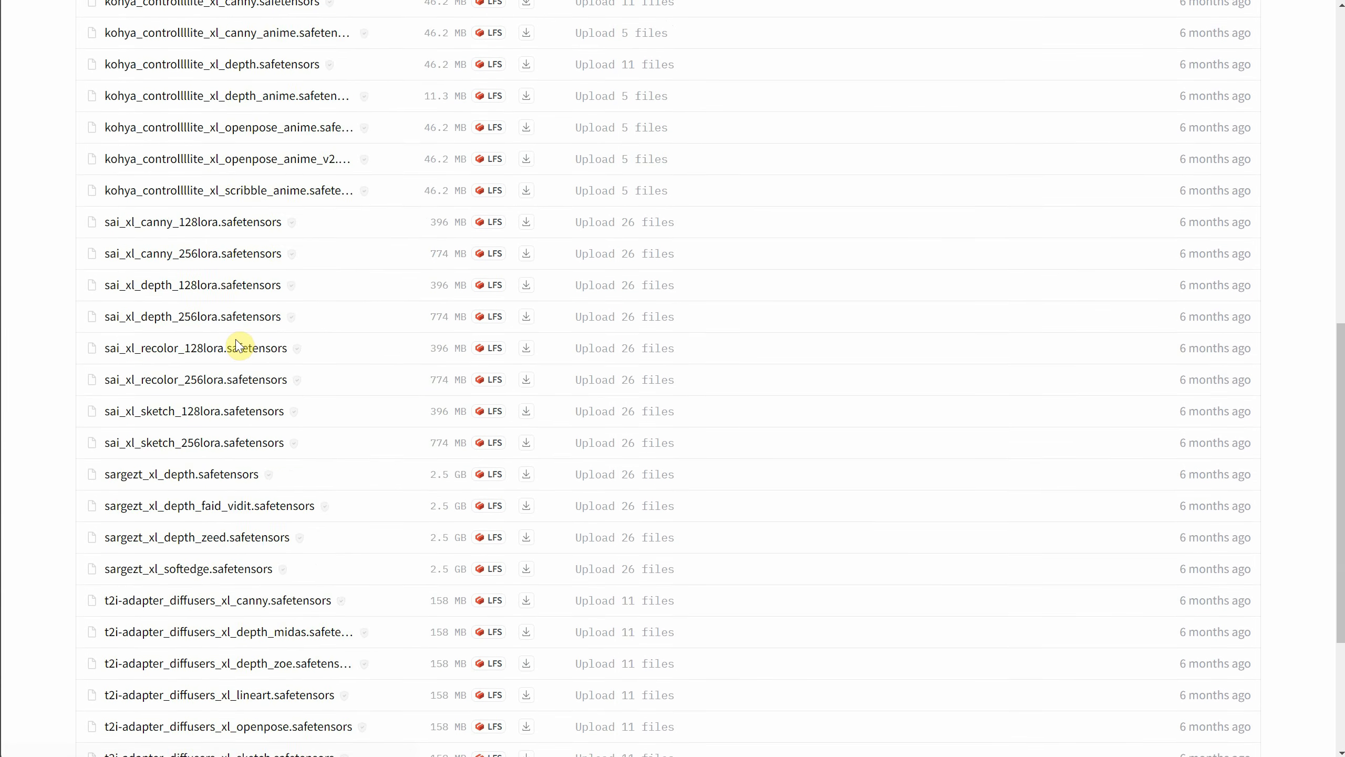
{"action": "scroll", "coordinate": [243, 345], "scroll_direction": "down", "scroll_amount": 5}
{"action": "scroll", "coordinate": [291, 392], "scroll_direction": "up", "scroll_amount": 7}
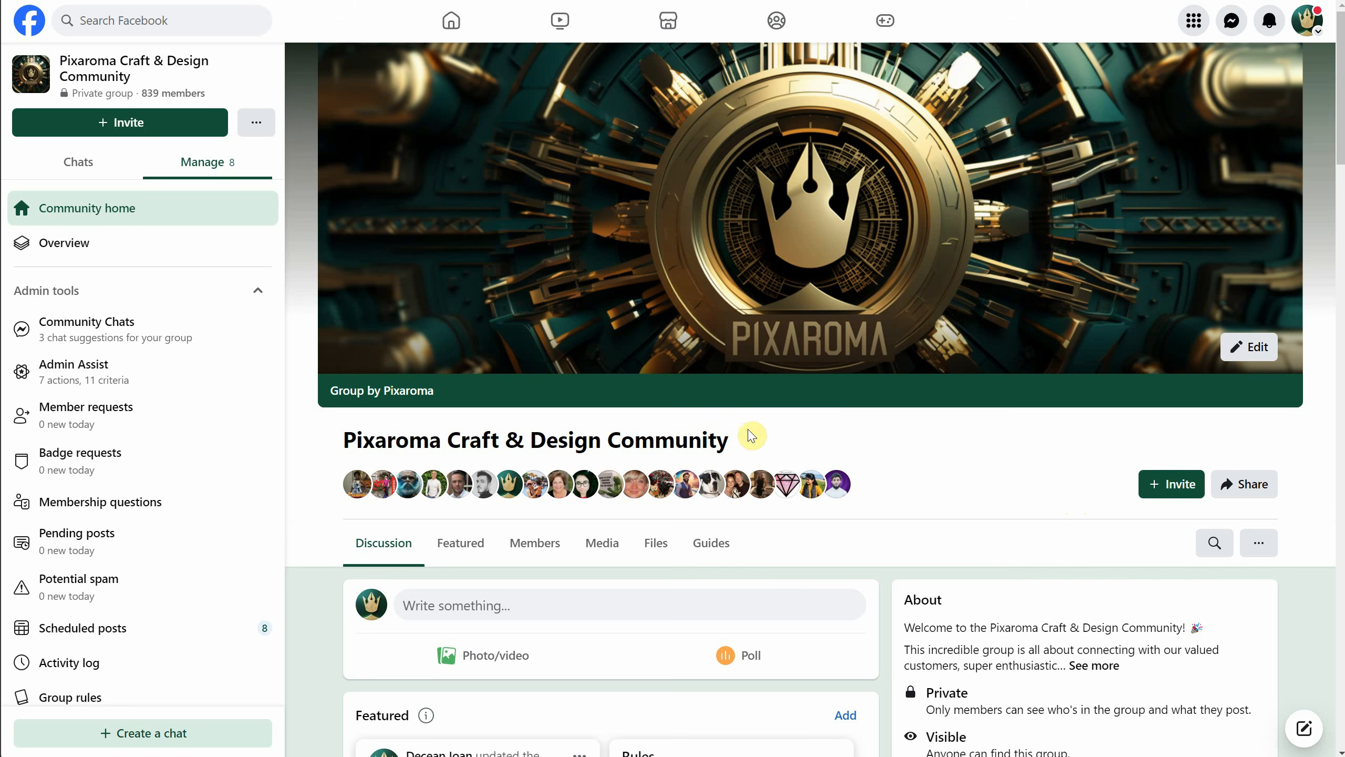
View the Pixaroma Craft & Design Community group on Facebook and read its post about Stable Diffusion Forge.
{"action": "left_click_drag", "start_coordinate": [751, 437], "coordinate": [344, 438]}
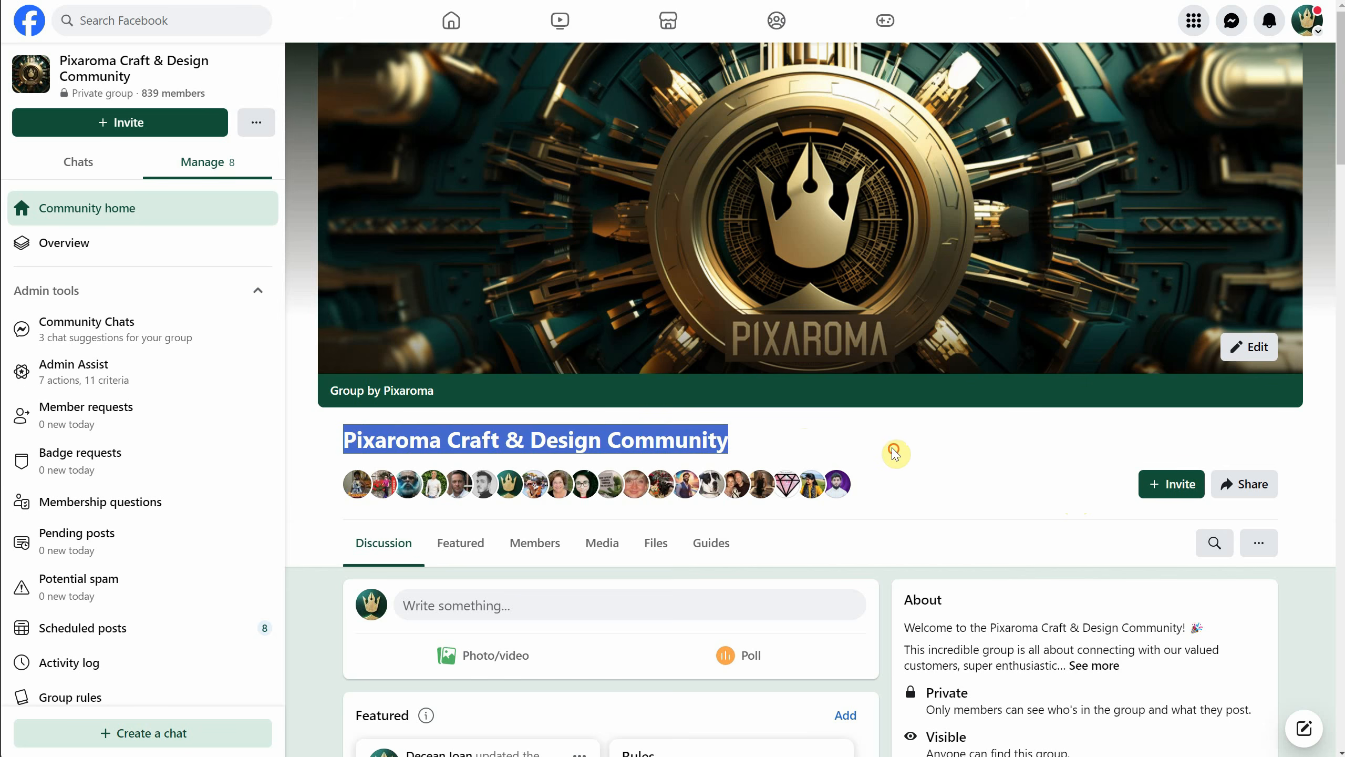
{"action": "scroll", "coordinate": [892, 450], "scroll_direction": "down", "scroll_amount": 10}
{"action": "scroll", "coordinate": [893, 453], "scroll_direction": "down", "scroll_amount": 8}
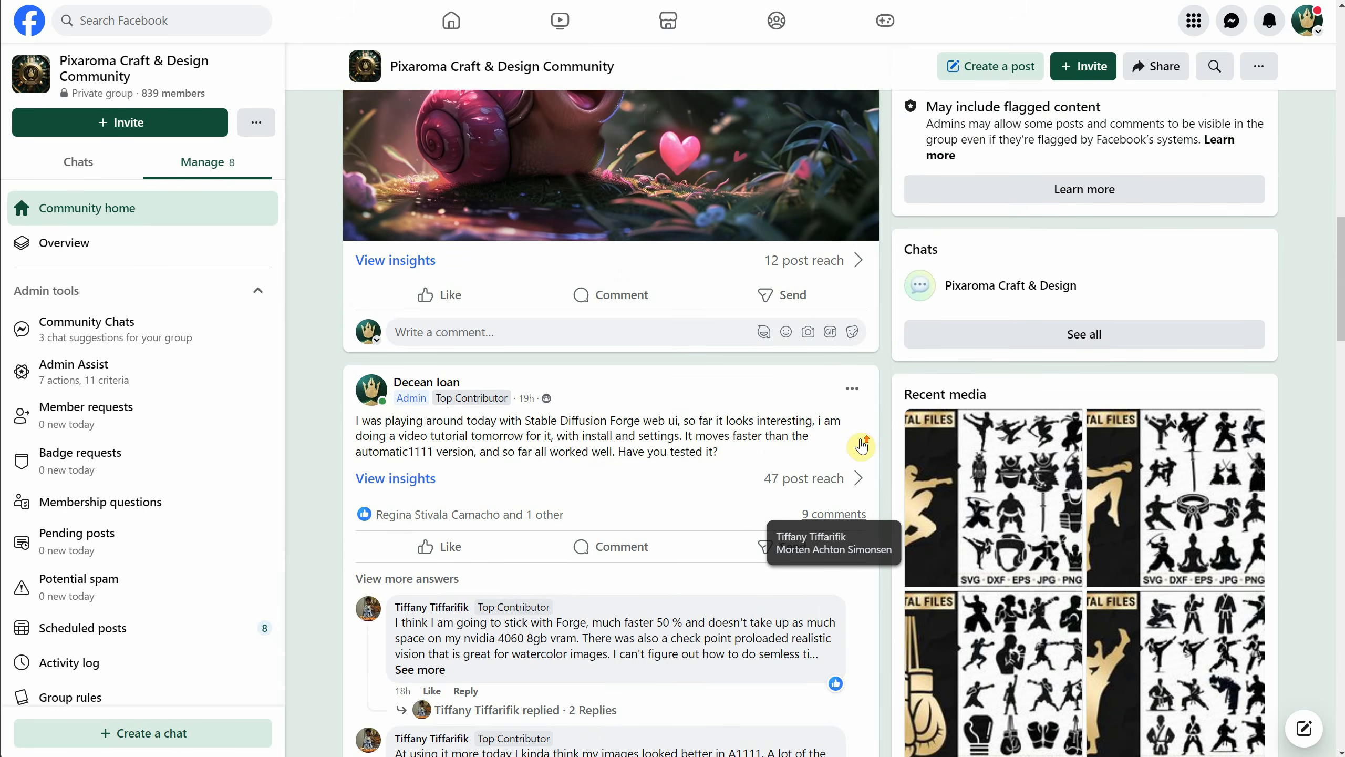
{"action": "scroll", "coordinate": [863, 445], "scroll_direction": "up", "scroll_amount": 6}
{"action": "scroll", "coordinate": [864, 457], "scroll_direction": "down", "scroll_amount": 15}
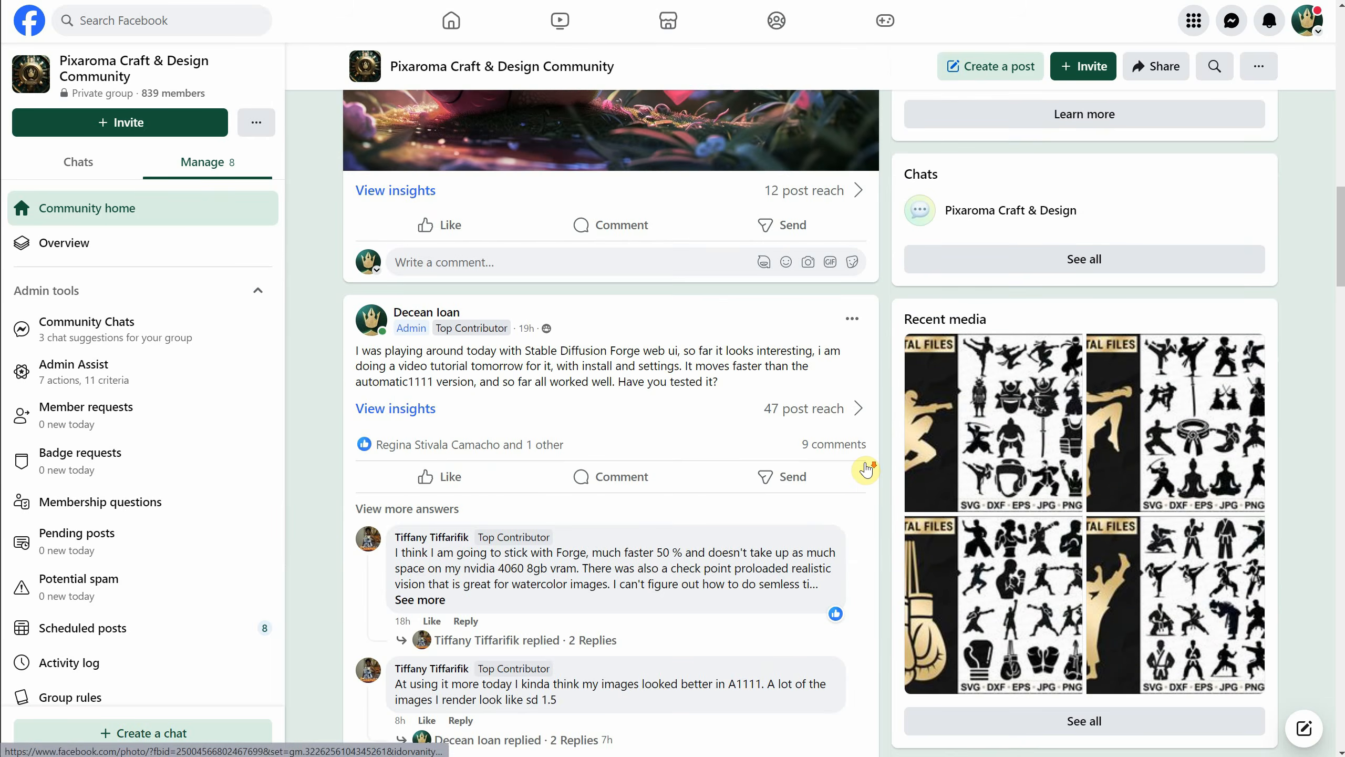
Browse further down the Pixaroma community group's feed to look through members' posts and shared images.
{"action": "scroll", "coordinate": [886, 487], "scroll_direction": "down", "scroll_amount": 20}
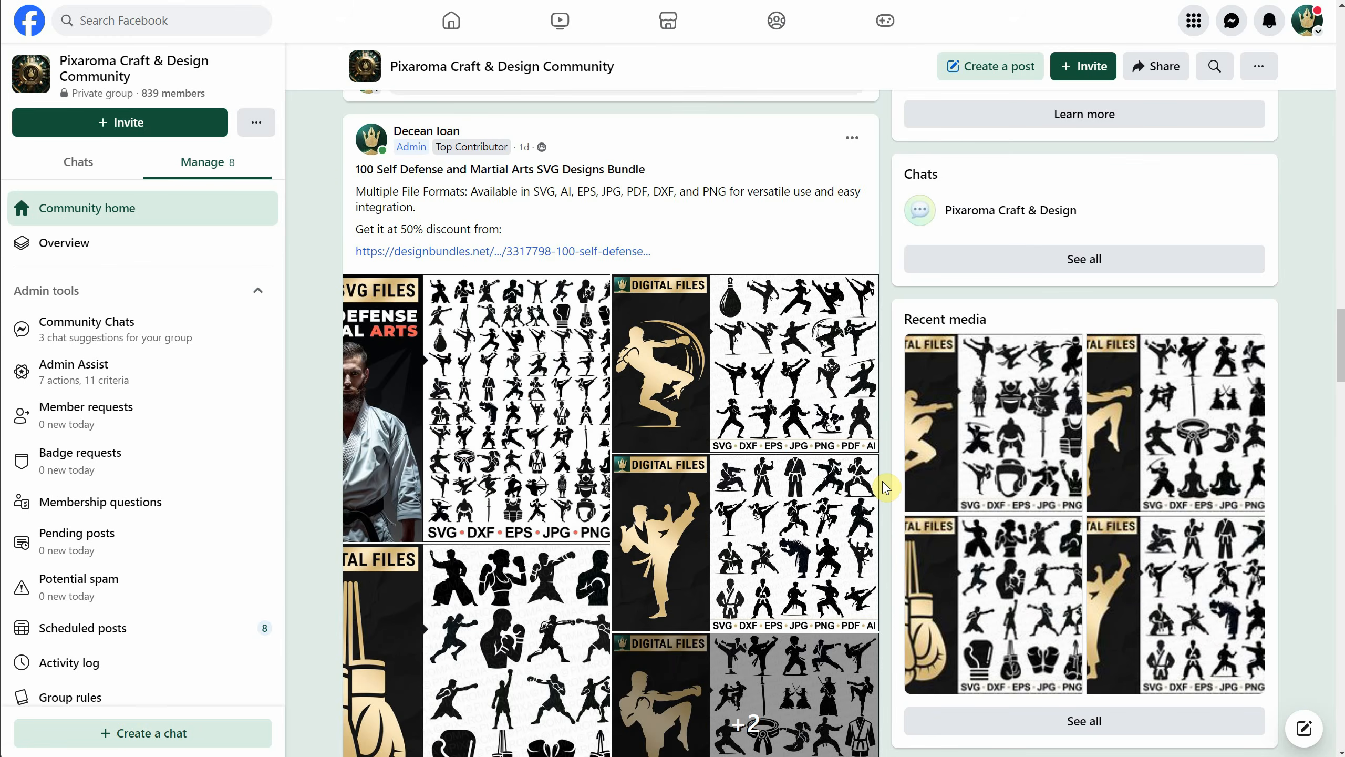
{"action": "scroll", "coordinate": [881, 481], "scroll_direction": "down", "scroll_amount": 20}
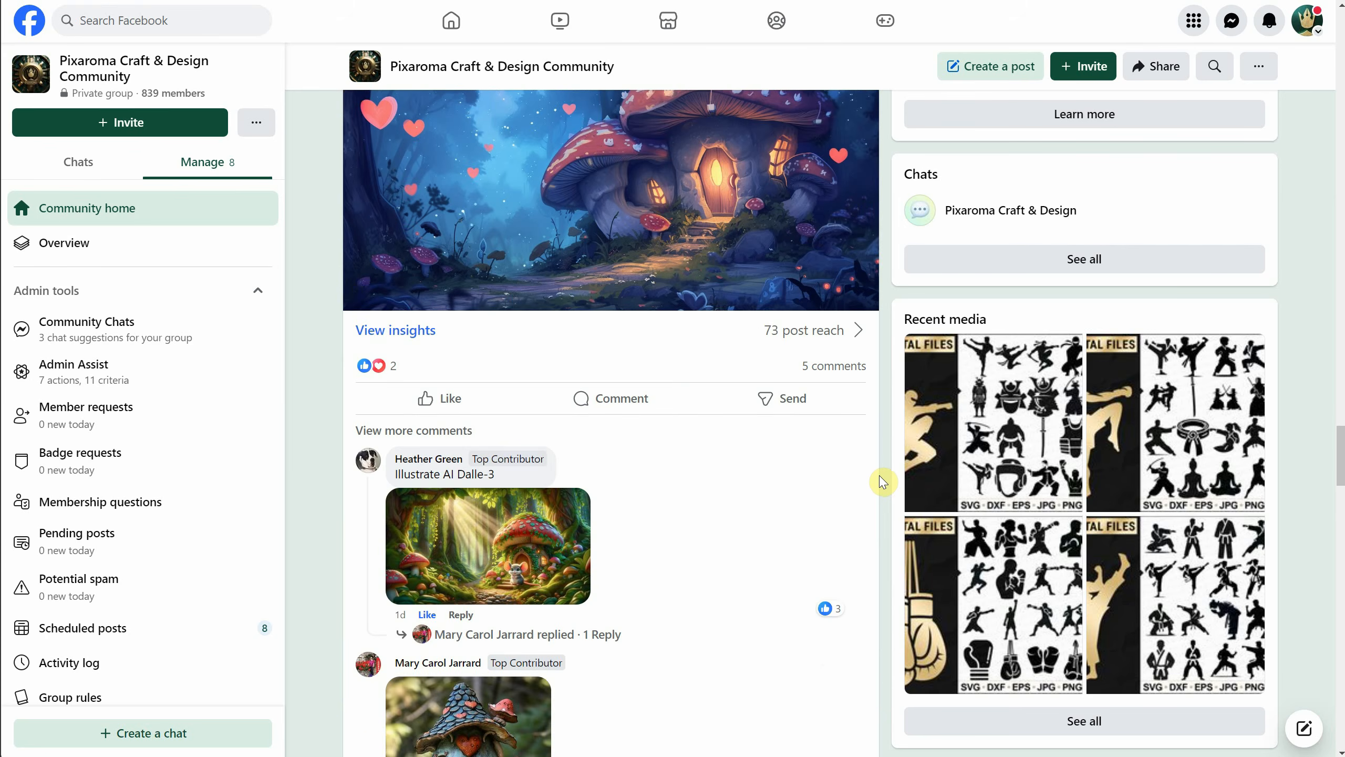
{"action": "scroll", "coordinate": [881, 480], "scroll_direction": "down", "scroll_amount": 8}
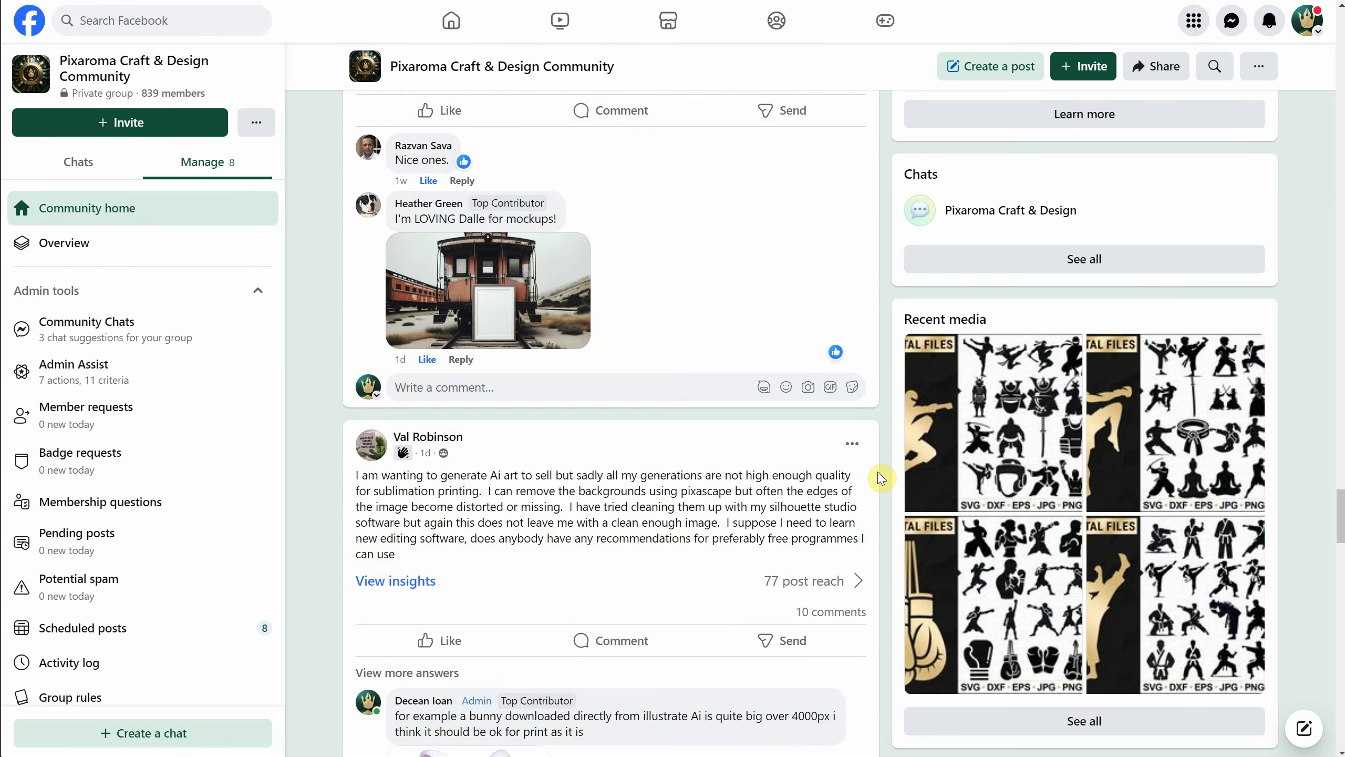
{"action": "scroll", "coordinate": [881, 477], "scroll_direction": "down", "scroll_amount": 7}
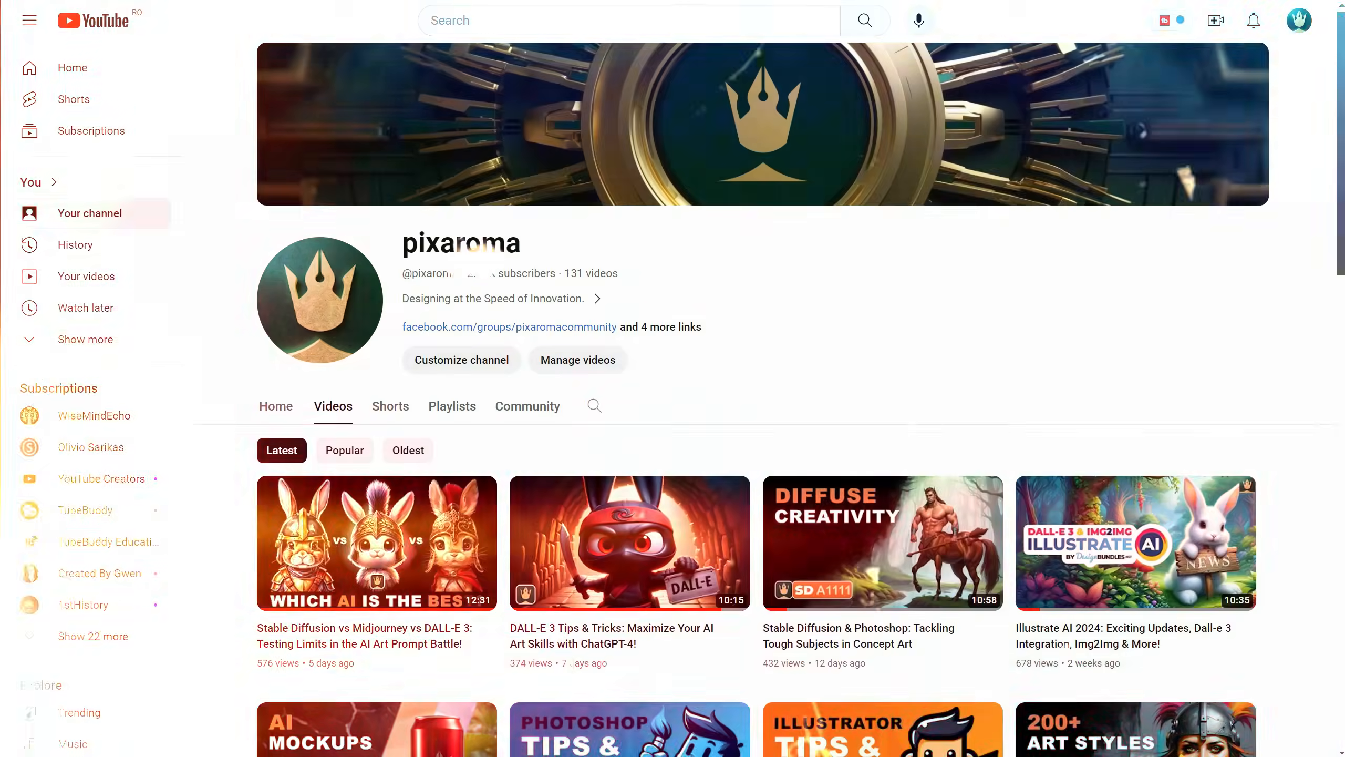
Switch to the pixaroma channel on YouTube, look through its uploaded videos and return to the start of the page.
{"action": "scroll", "coordinate": [985, 192], "scroll_direction": "down", "scroll_amount": 5}
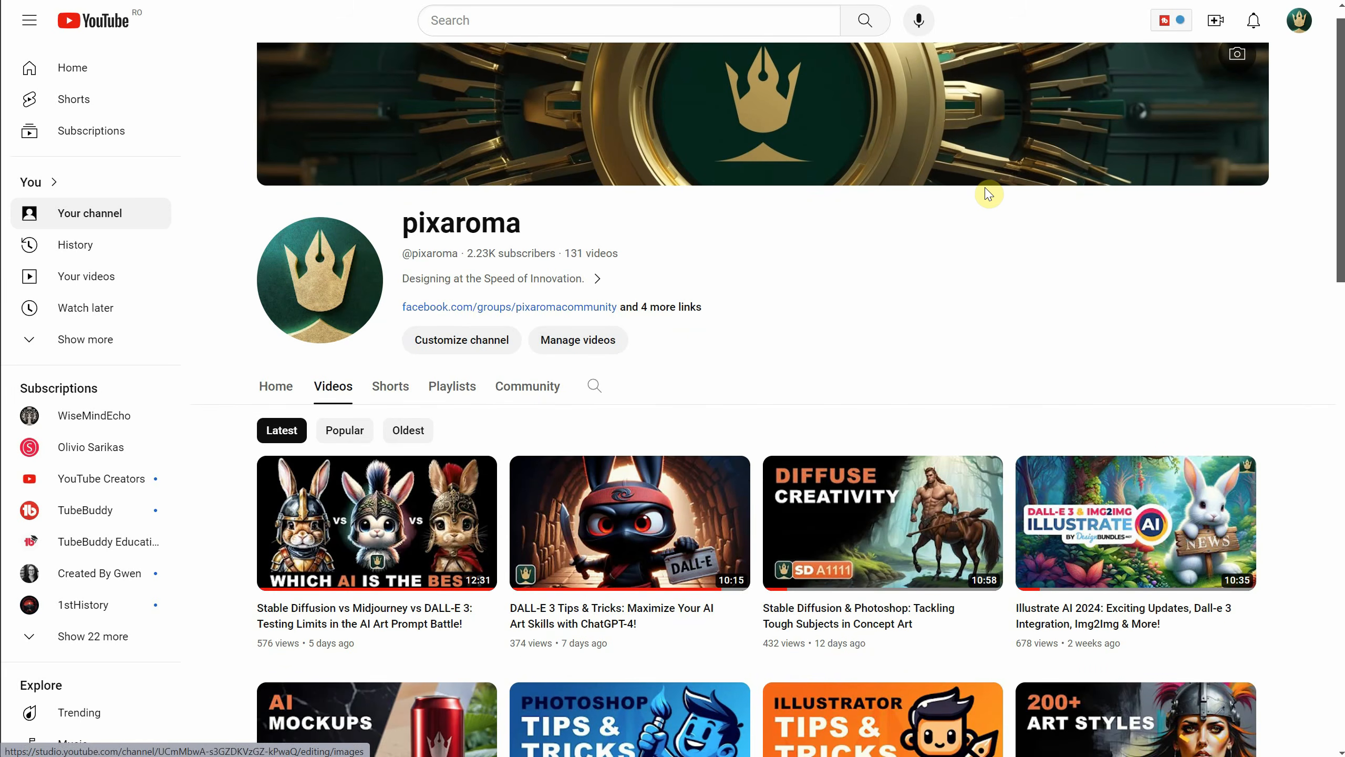
{"action": "scroll", "coordinate": [989, 195], "scroll_direction": "down", "scroll_amount": 10}
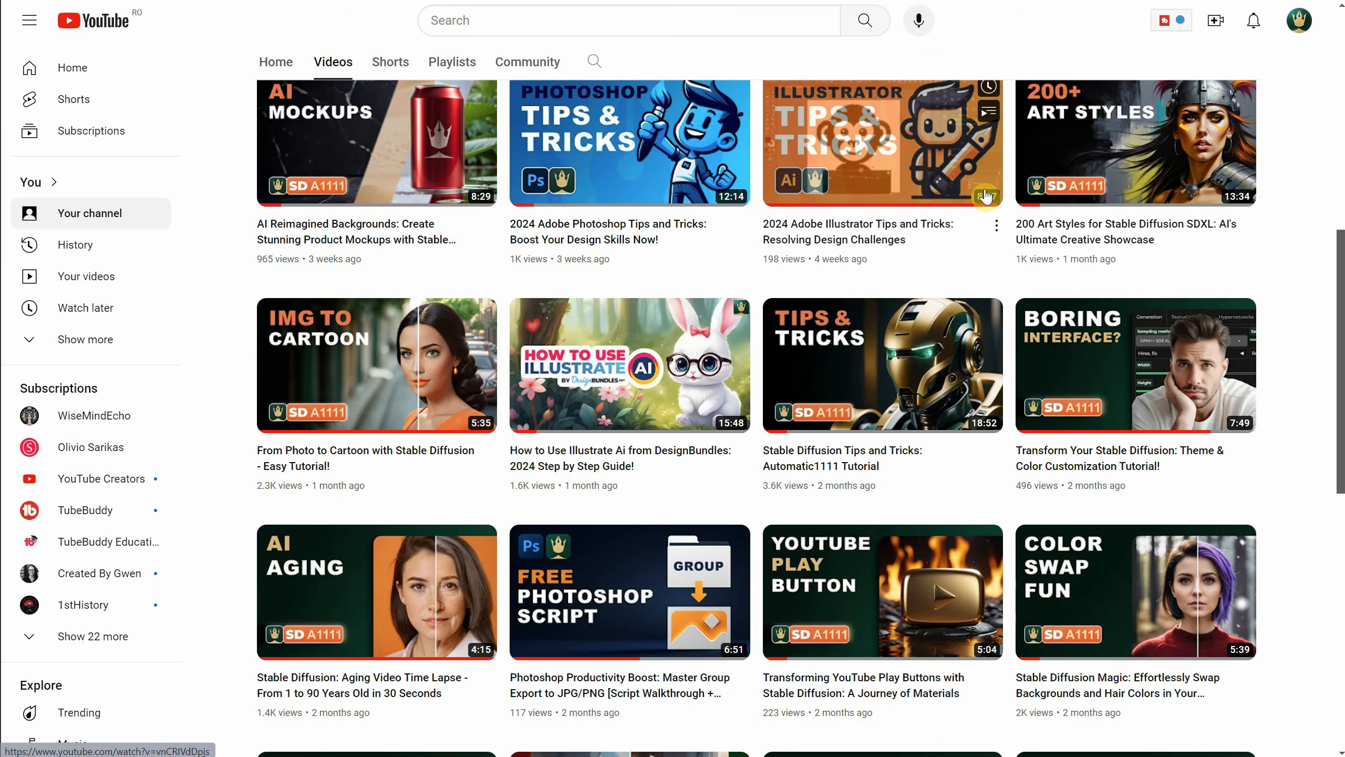
{"action": "scroll", "coordinate": [986, 196], "scroll_direction": "down", "scroll_amount": 13}
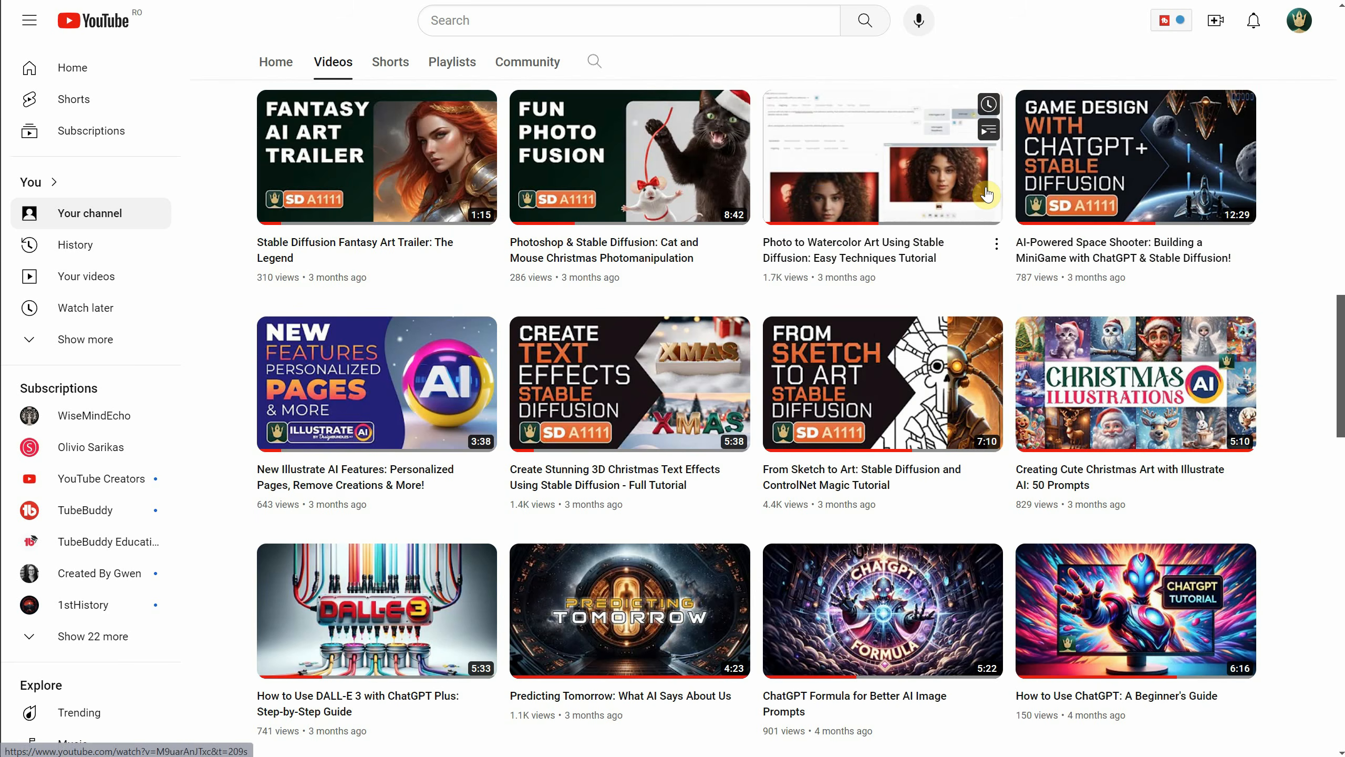
{"action": "key", "text": "Home"}
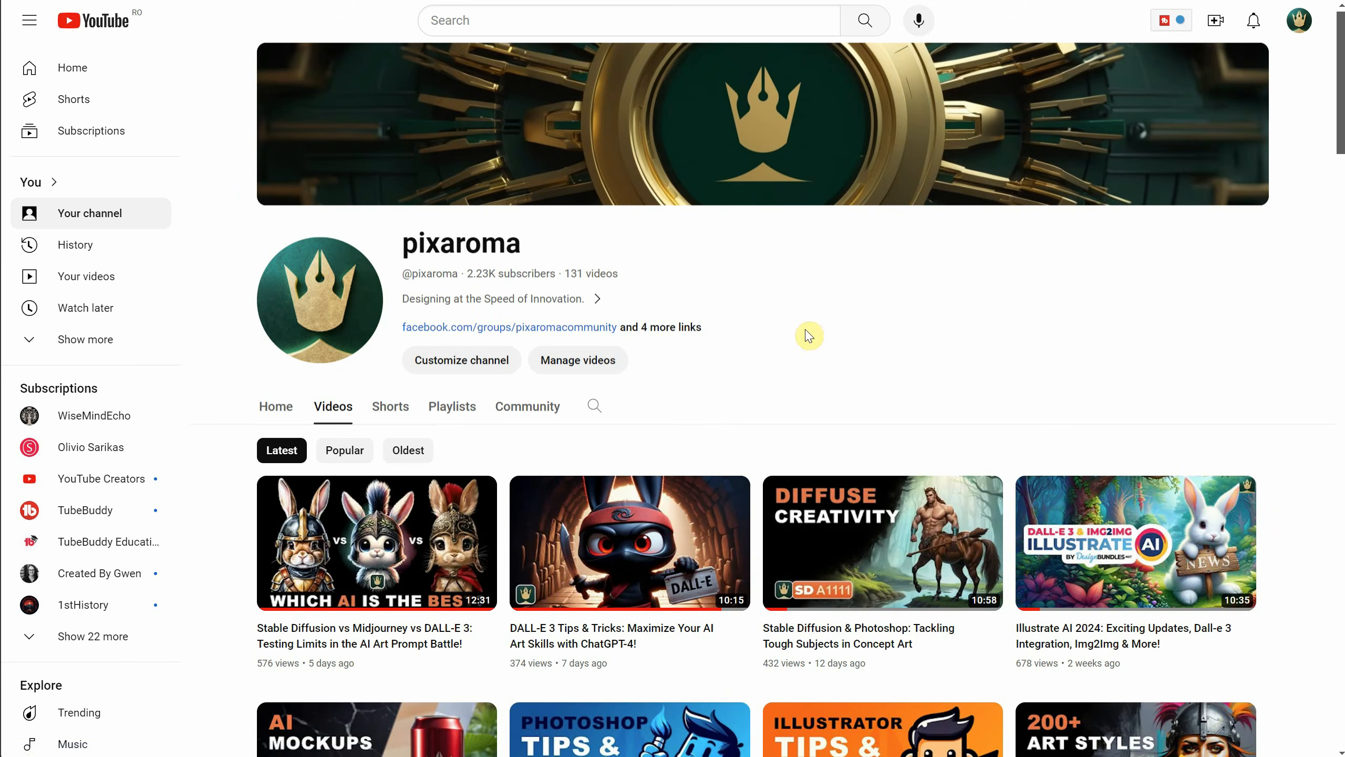
View the Olivio Sarikas, Nerdy Rodent and Aitrepreneur YouTube channels, highlighting each channel's name.
{"action": "key", "text": "ctrl+Tab"}
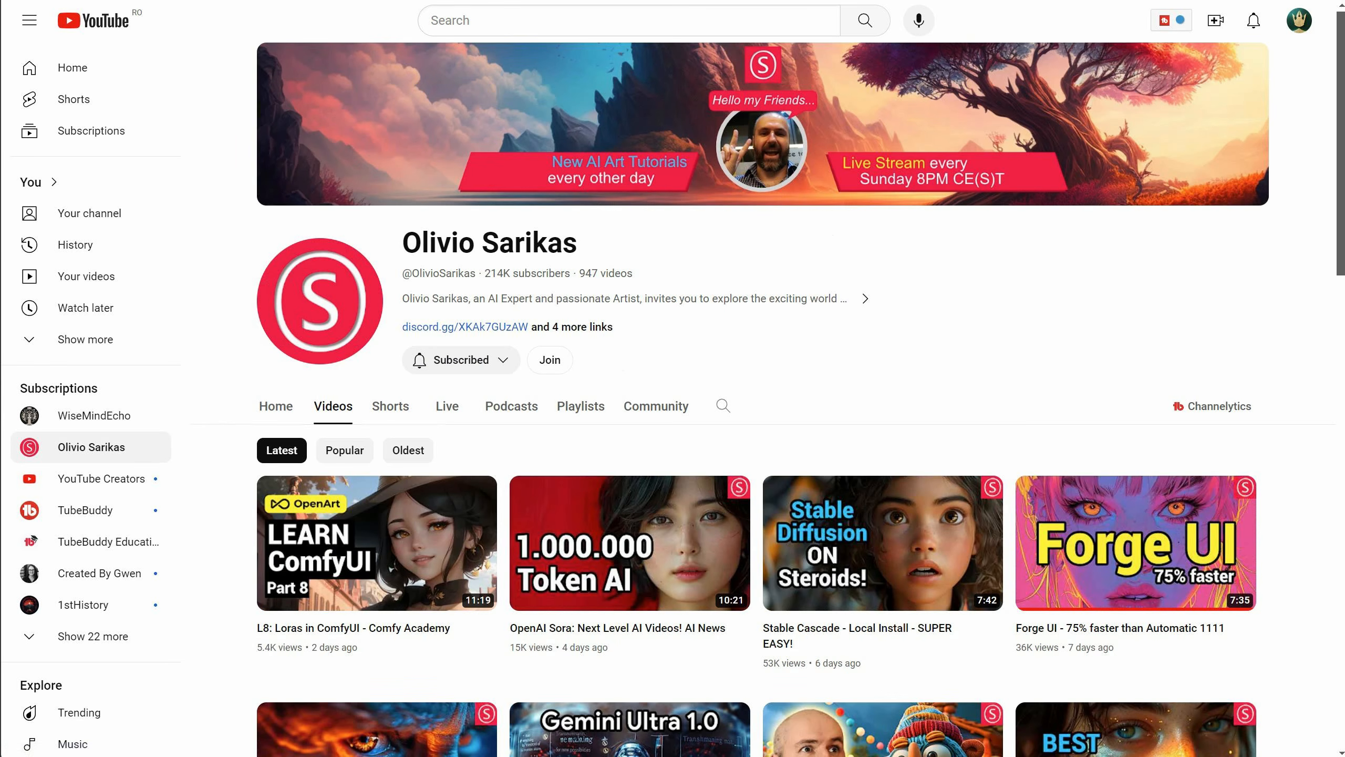
{"action": "left_click_drag", "start_coordinate": [604, 279], "coordinate": [409, 262]}
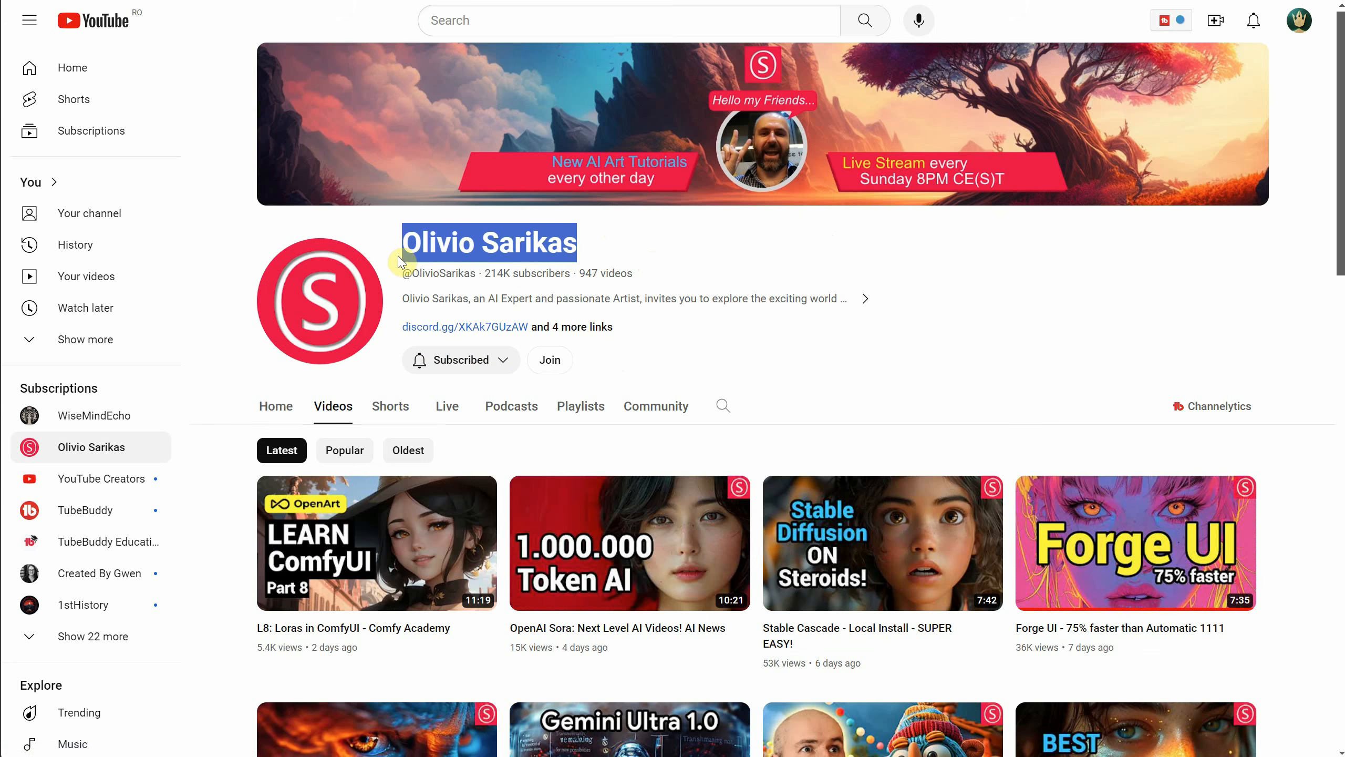
{"action": "left_click", "coordinate": [640, 258]}
{"action": "key", "text": "ctrl+Tab"}
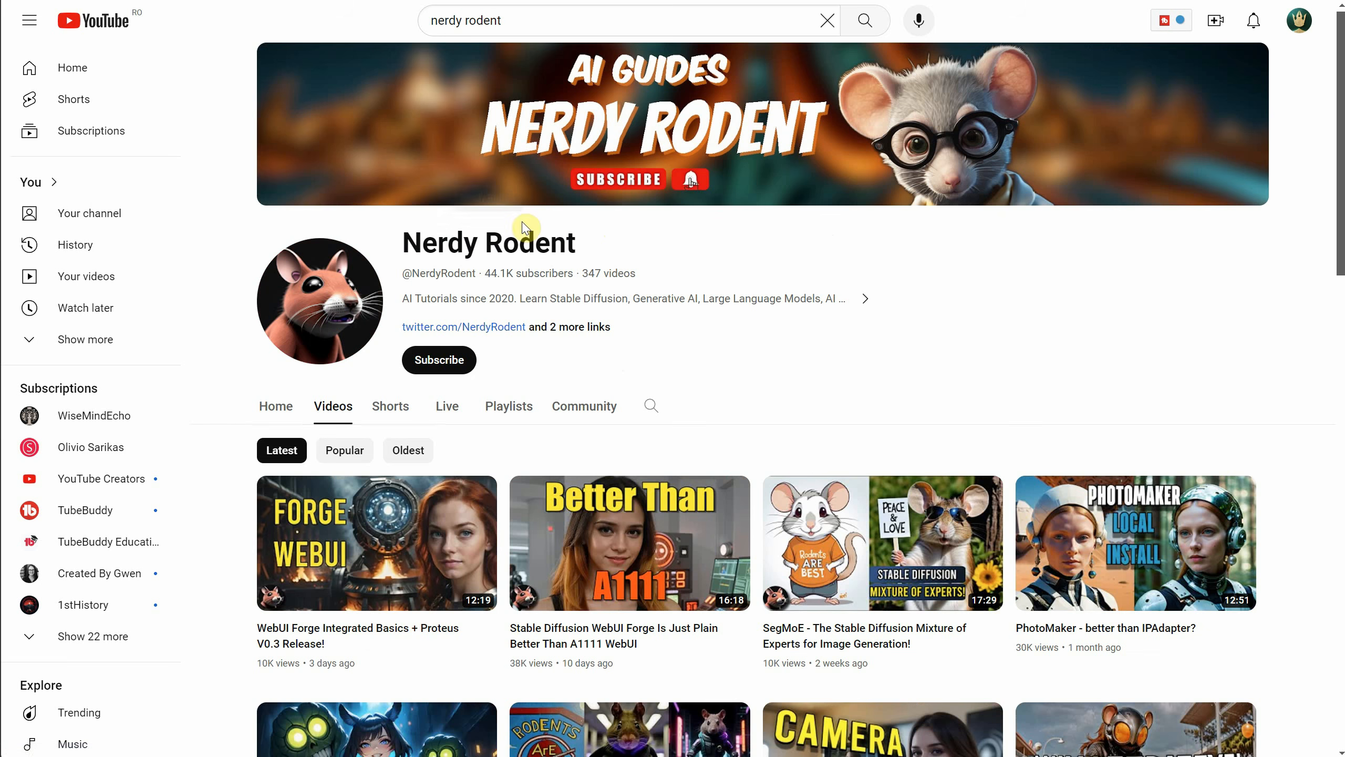
{"action": "left_click_drag", "start_coordinate": [577, 250], "coordinate": [403, 252]}
{"action": "left_click", "coordinate": [650, 253]}
{"action": "key", "text": "ctrl+Tab"}
{"action": "left_click_drag", "start_coordinate": [609, 254], "coordinate": [402, 248]}
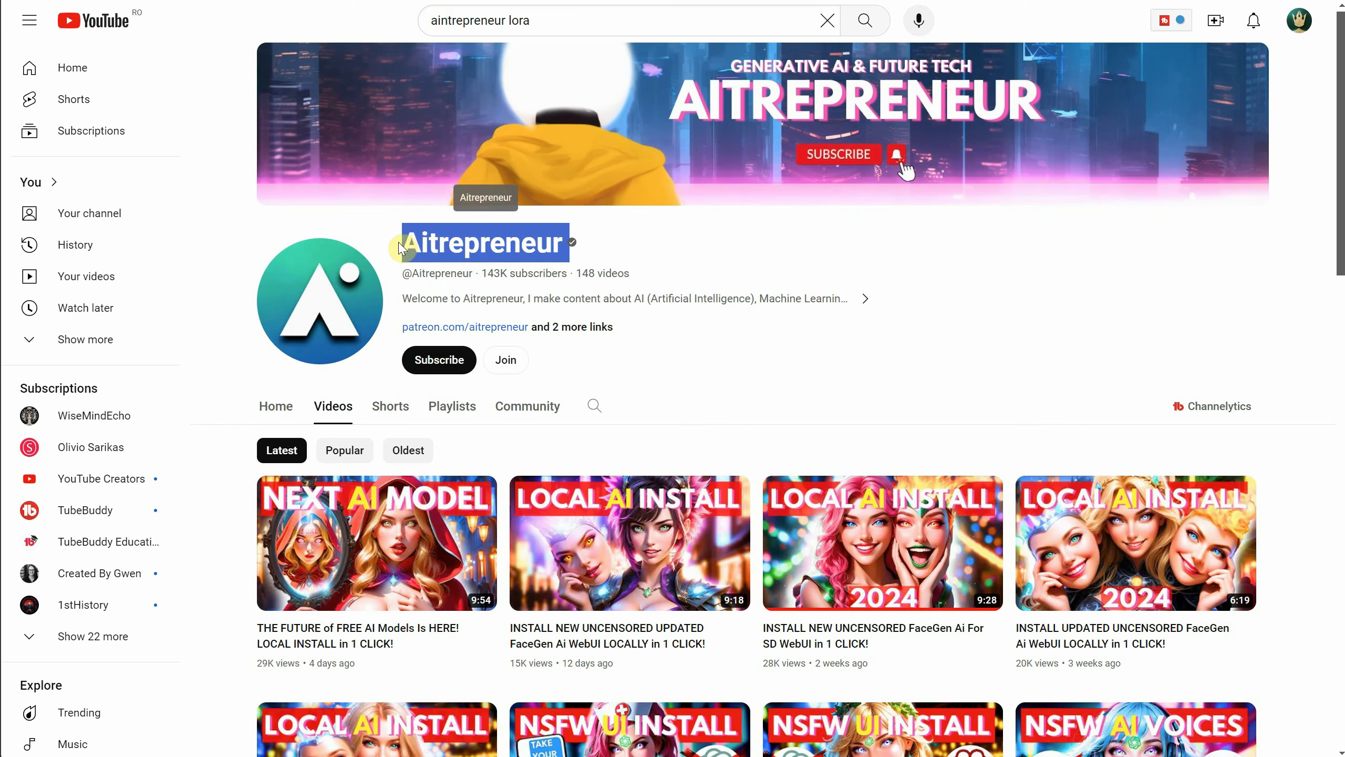
{"action": "left_click", "coordinate": [722, 263]}
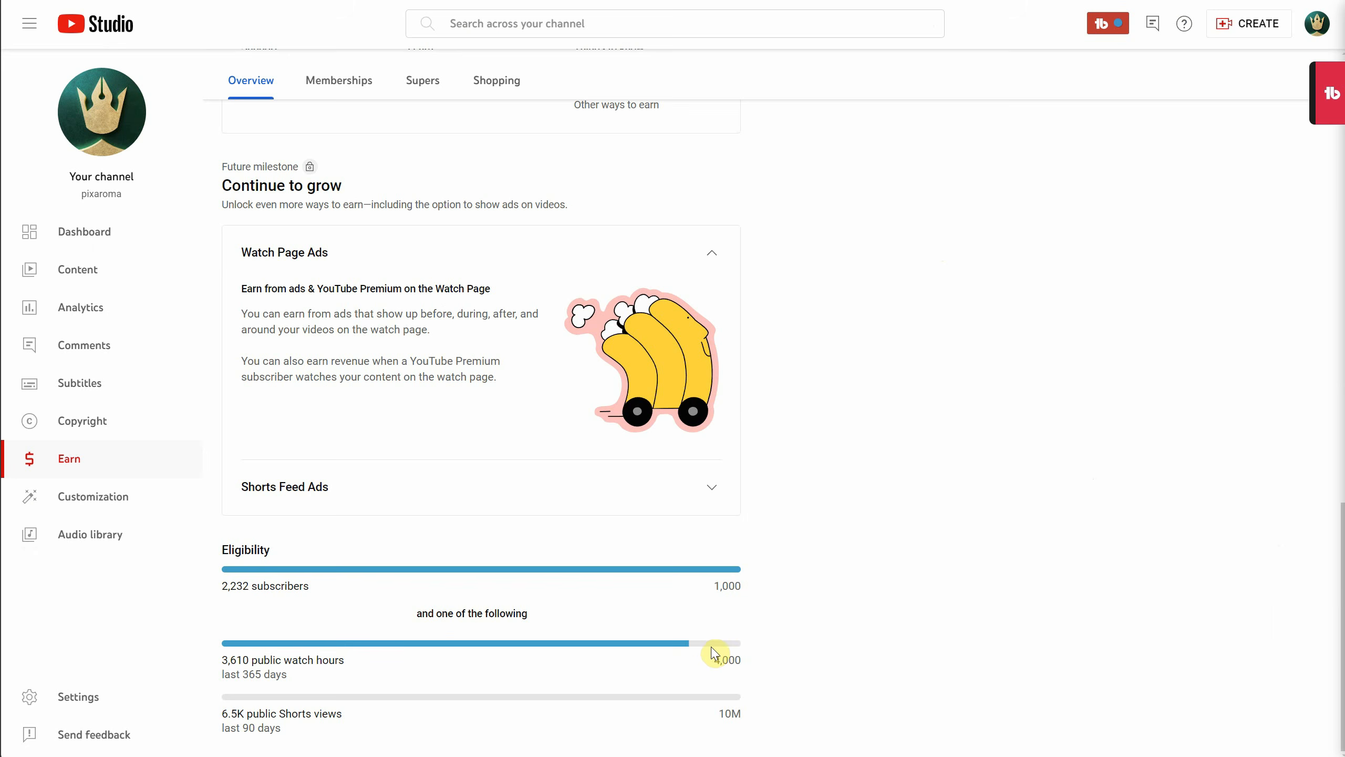
Check the public watch hours requirement under Eligibility on the pixaroma channel's Earn page in YouTube Studio.
{"action": "left_click_drag", "start_coordinate": [727, 658], "coordinate": [750, 668]}
{"action": "left_click", "coordinate": [763, 654]}
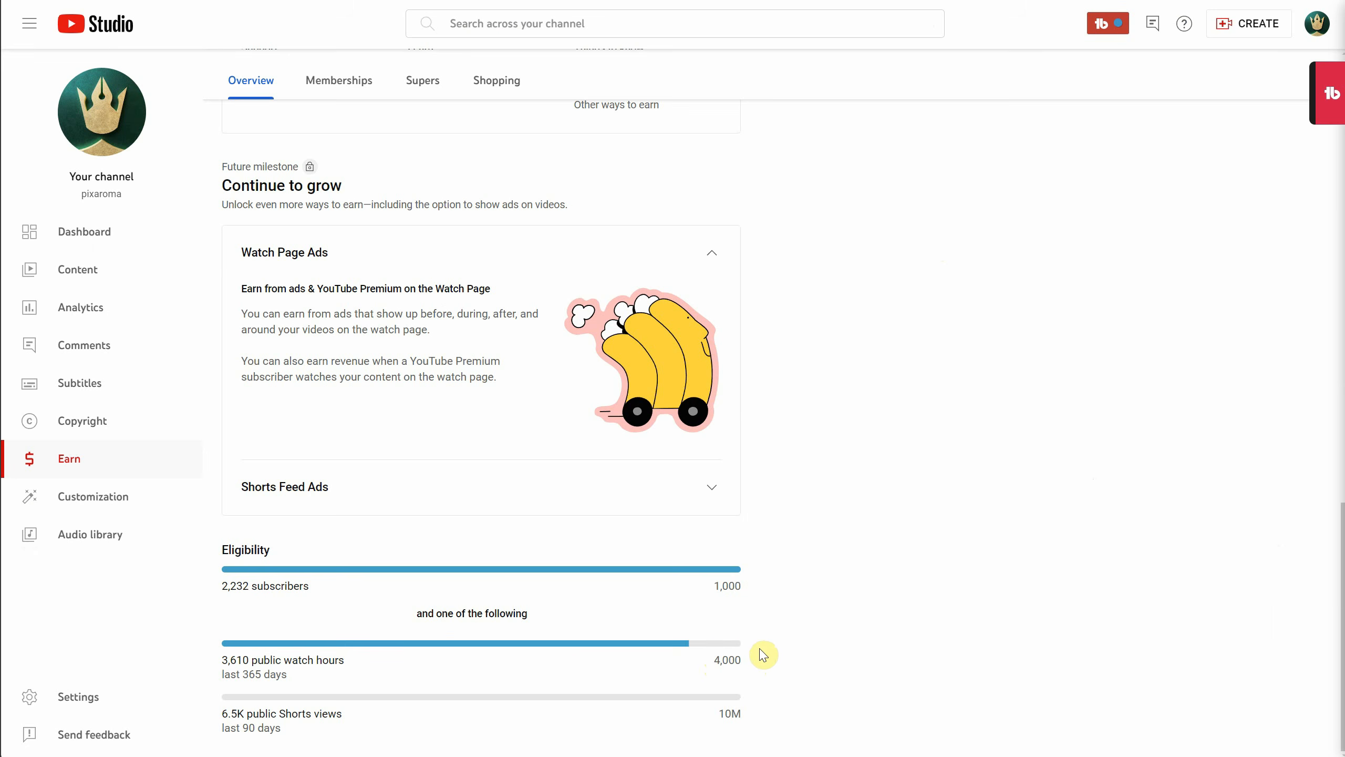